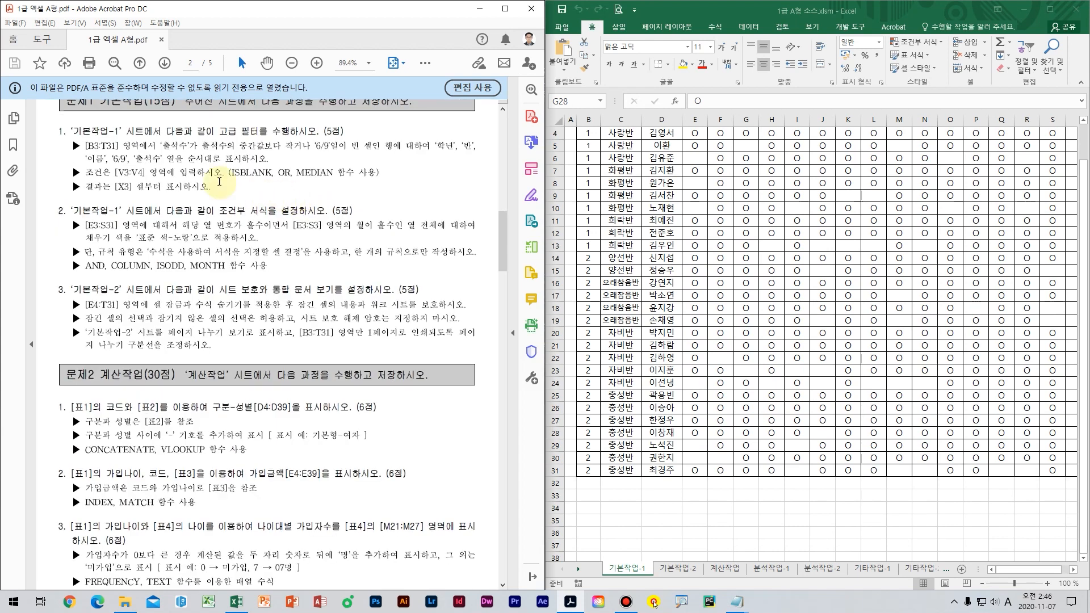
- Examine the advanced filter instructions and the attendance table range B3:T31 on the 기본작업-1 sheet
left_click_drag(128, 177, 177, 174)
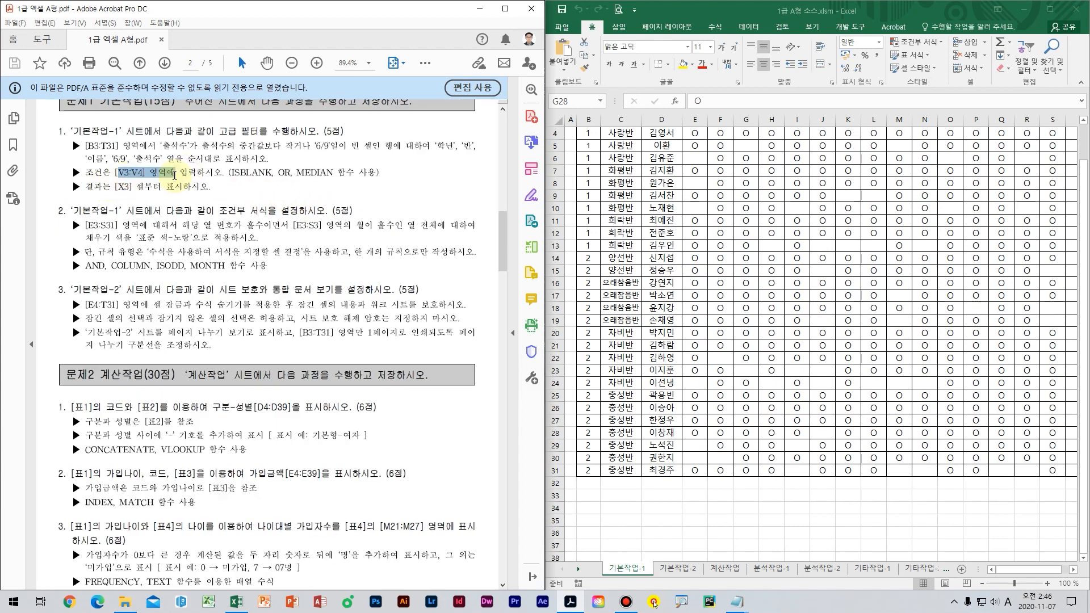
left_click(208, 173)
left_click(857, 371)
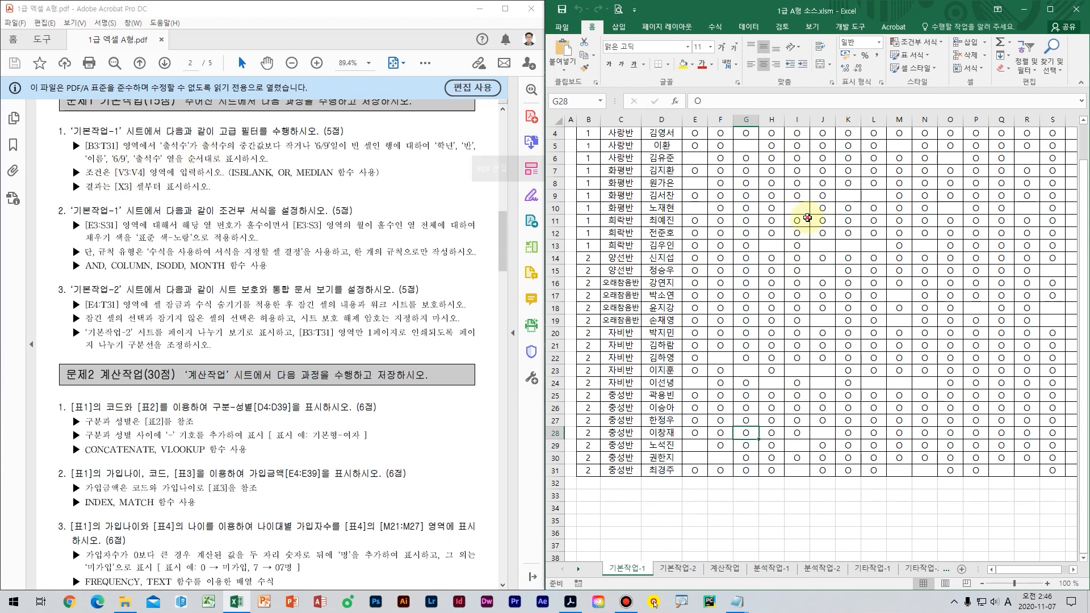
left_click(798, 220)
scroll(798, 221, "up", 1)
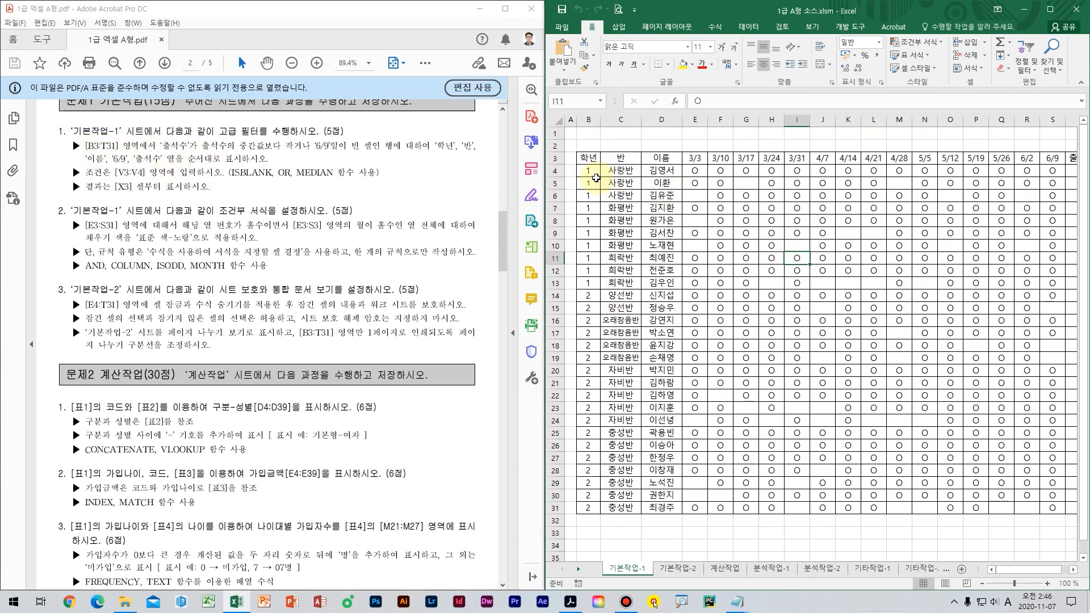
left_click_drag(588, 161, 1002, 511)
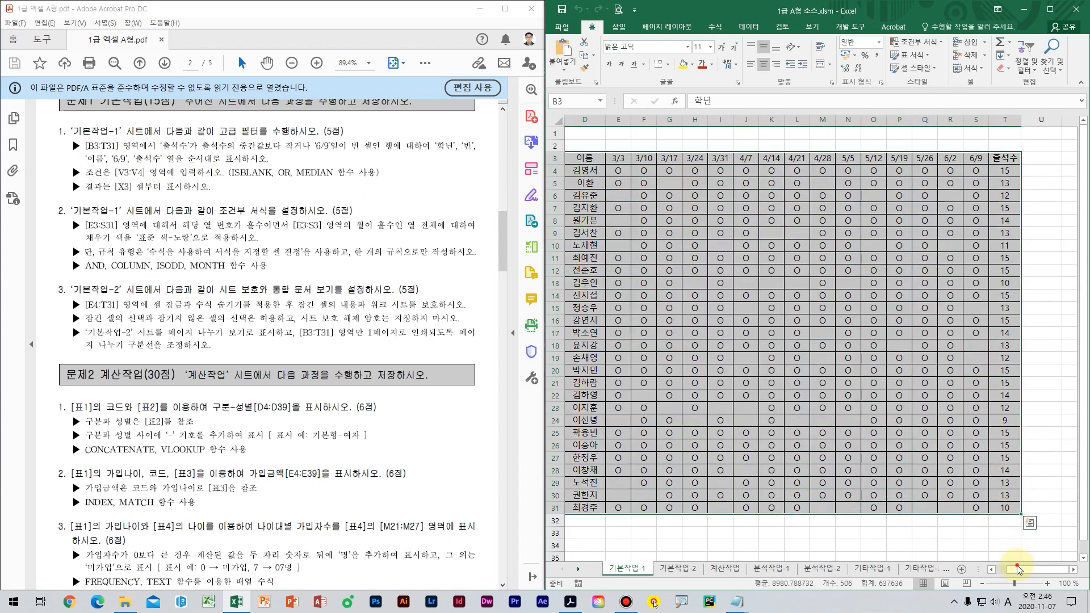
left_click_drag(1020, 574, 990, 570)
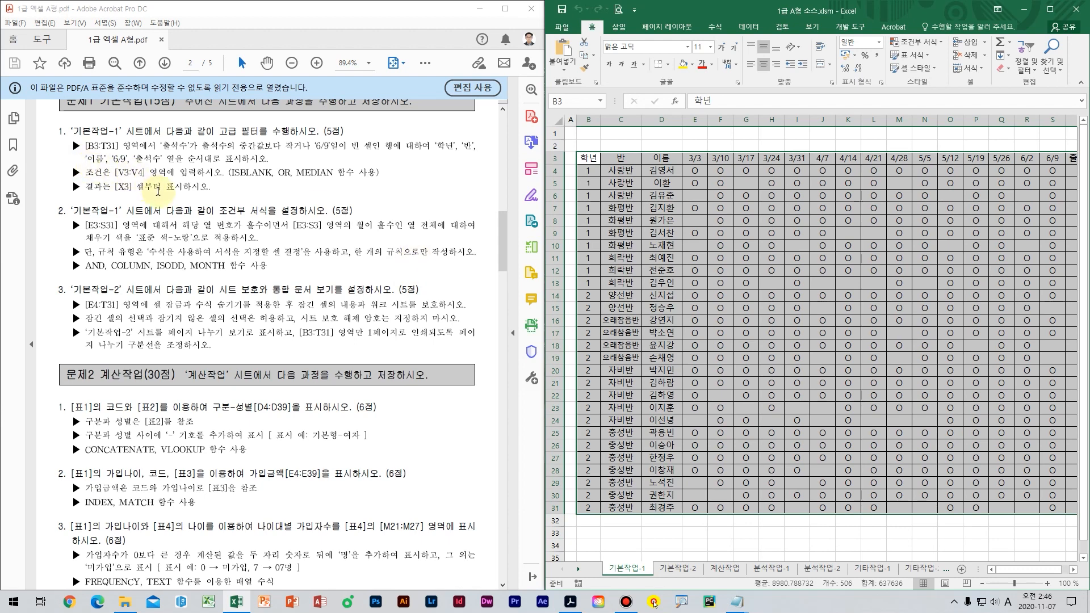
left_click(967, 293)
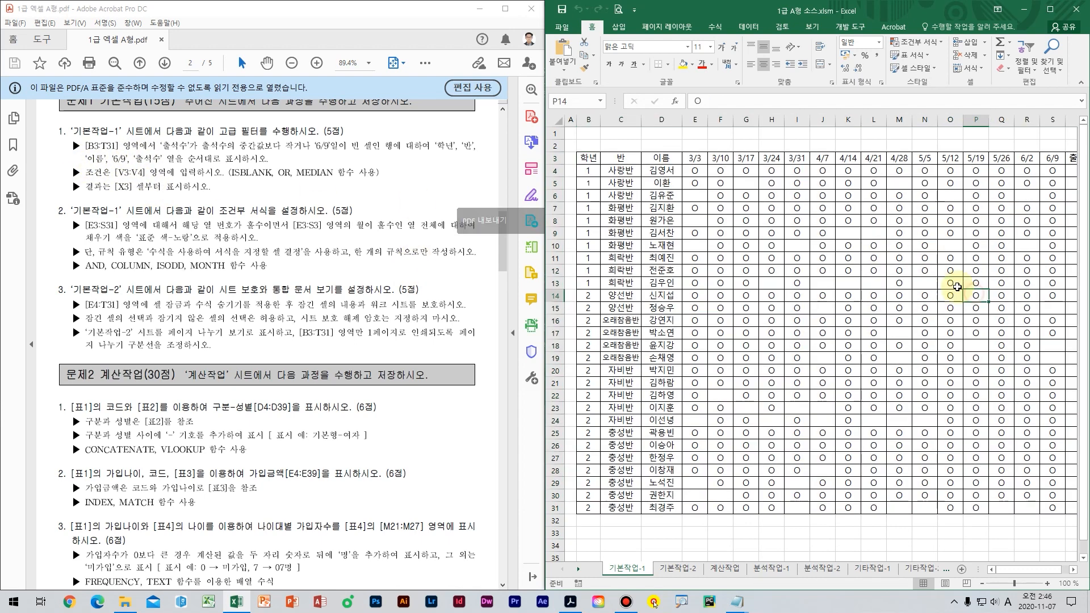
- Review criteria cell V3 and the table's row 3 headings, from 학년 through 출석수
key("Right")
key("Right")
key("Right")
key("Right")
key("Right")
key("Right")
key("Right")
key("Right")
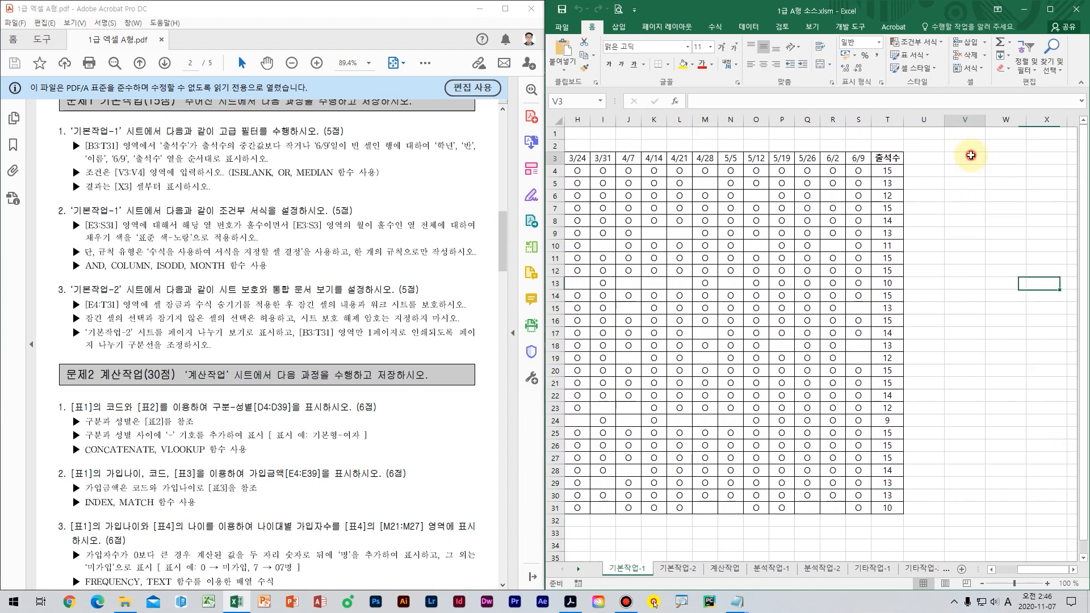
left_click(972, 159)
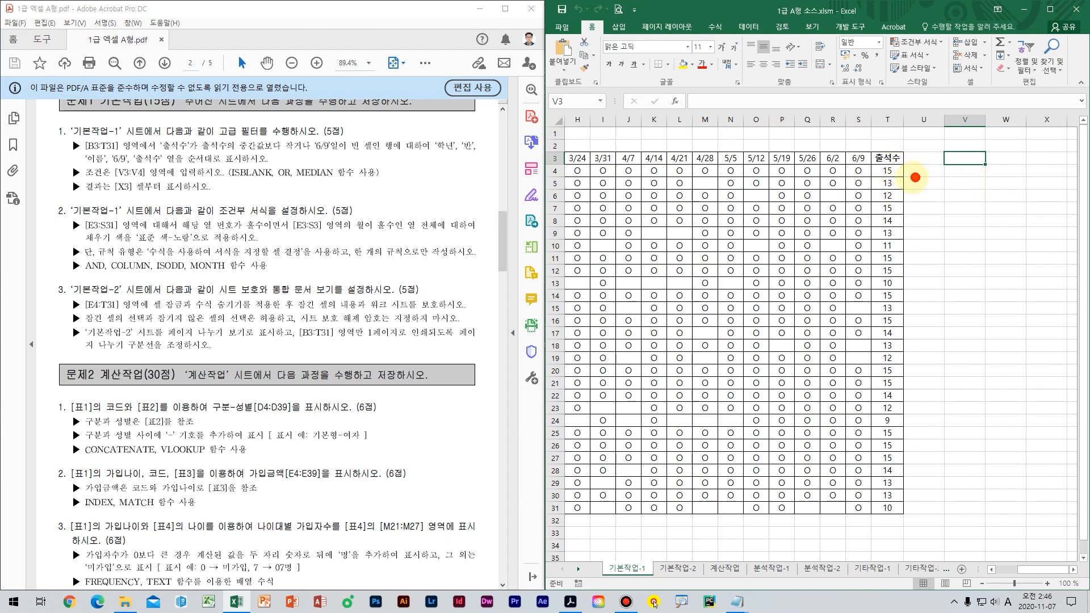
left_click_drag(914, 179, 532, 142)
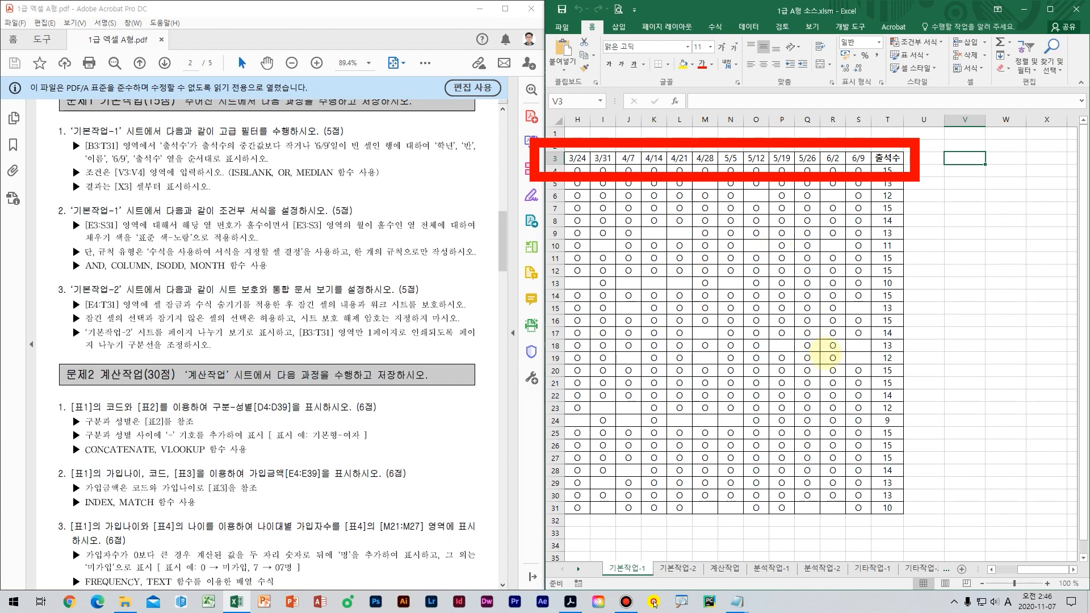
key("Escape")
left_click(999, 568)
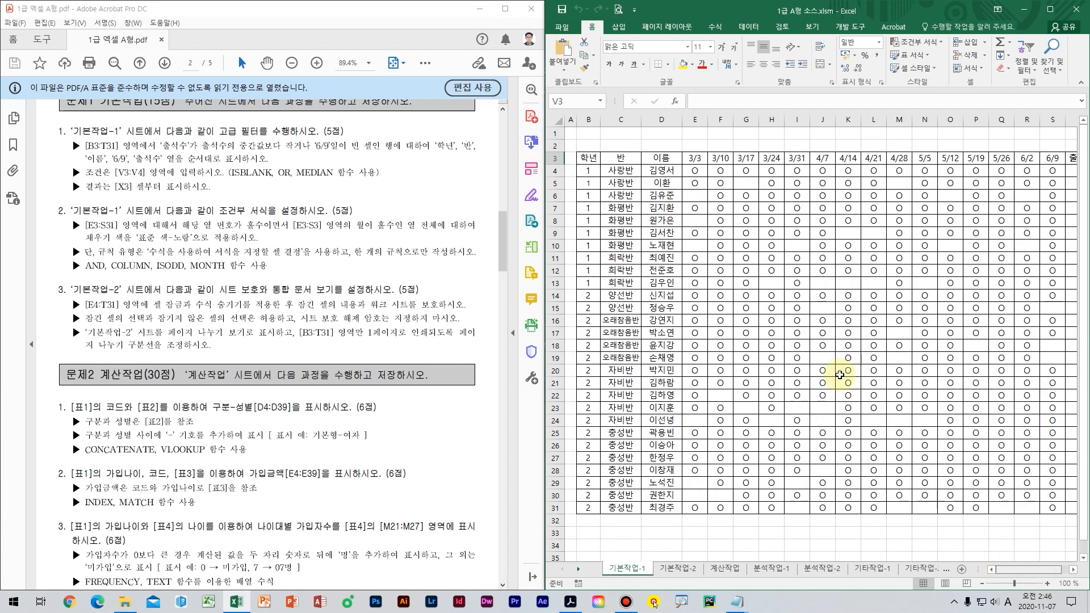
left_click(588, 158)
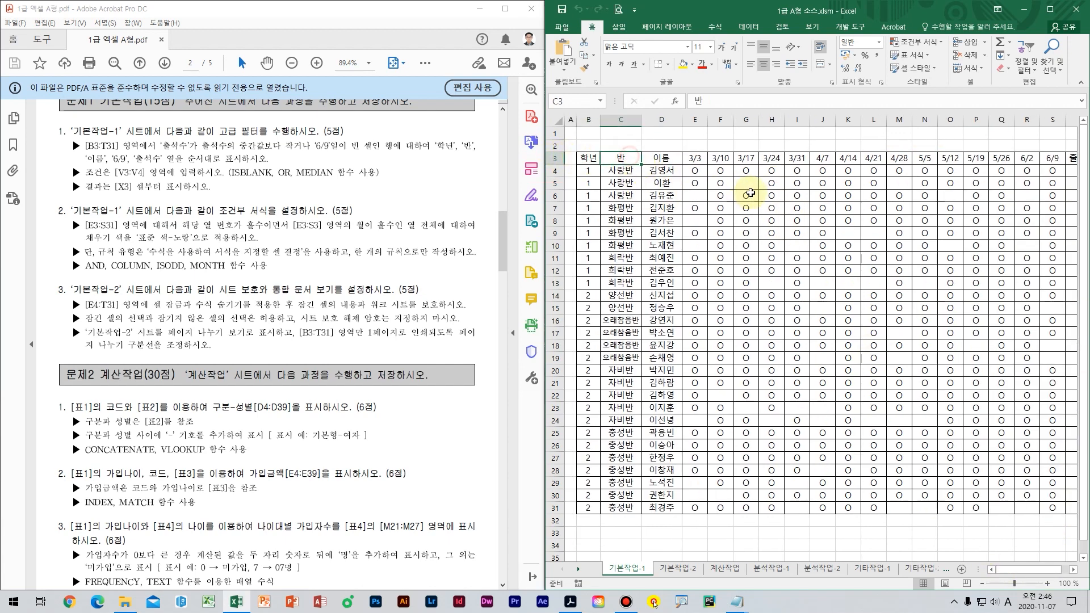
left_click(670, 159)
left_click_drag(695, 158, 1014, 161)
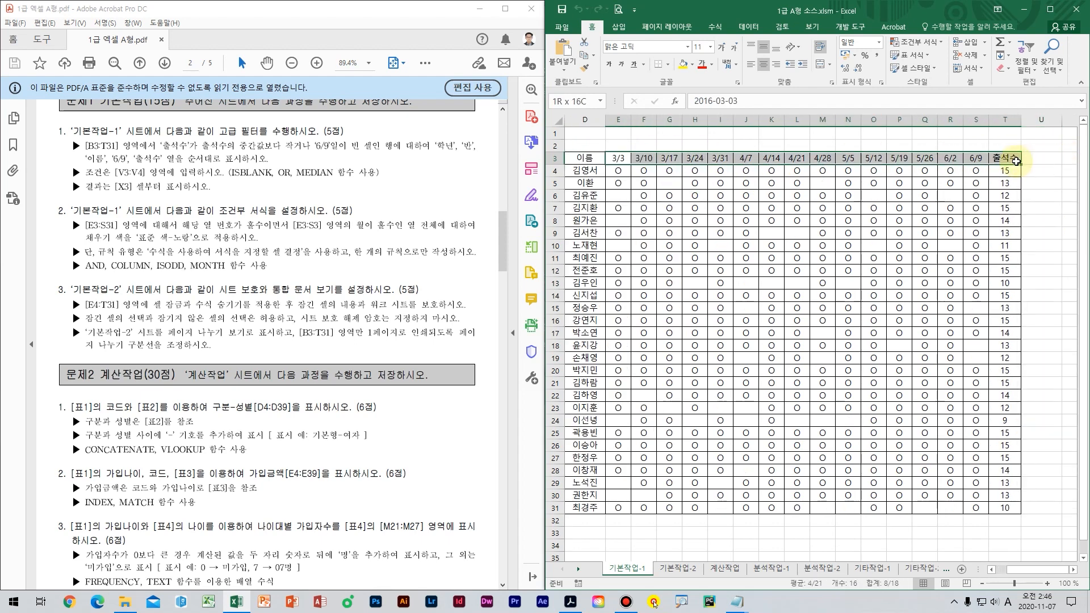
- Locate the criteria cell V3 and the output start cell X3 beyond the attendance table
key("Right")
key("Right")
key("Right")
key("Right")
key("Right")
key("Right")
key("Right")
key("Right")
key("Right")
key("Right")
key("Right")
key("Right")
key("Right")
key("Right")
key("Right")
key("Right")
key("Right")
key("Right")
key("Right")
key("Right")
key("Right")
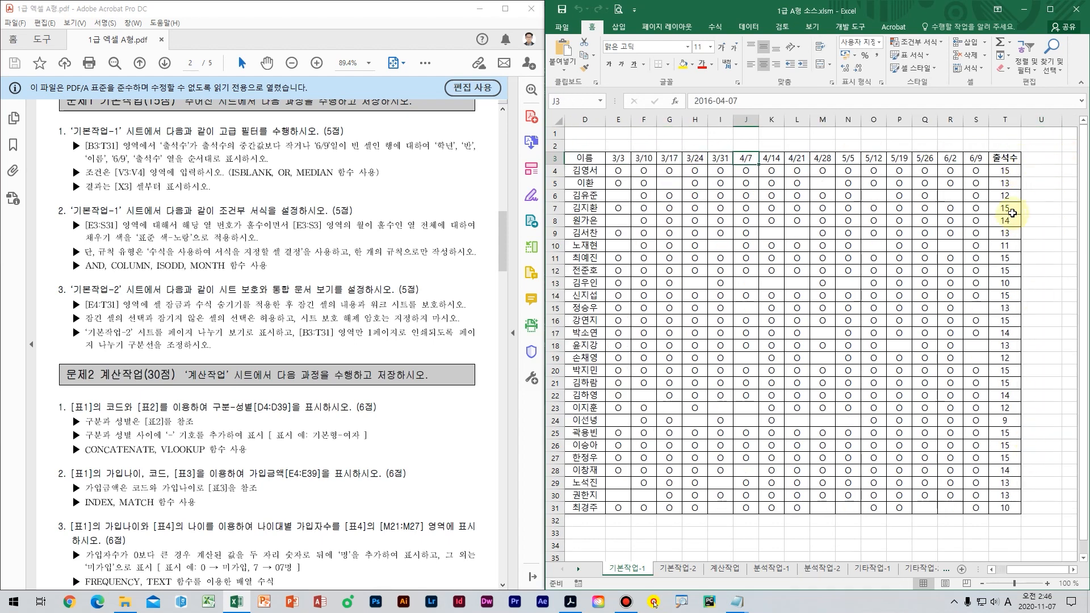
key("Left")
key("Left")
key("Left")
key("Left")
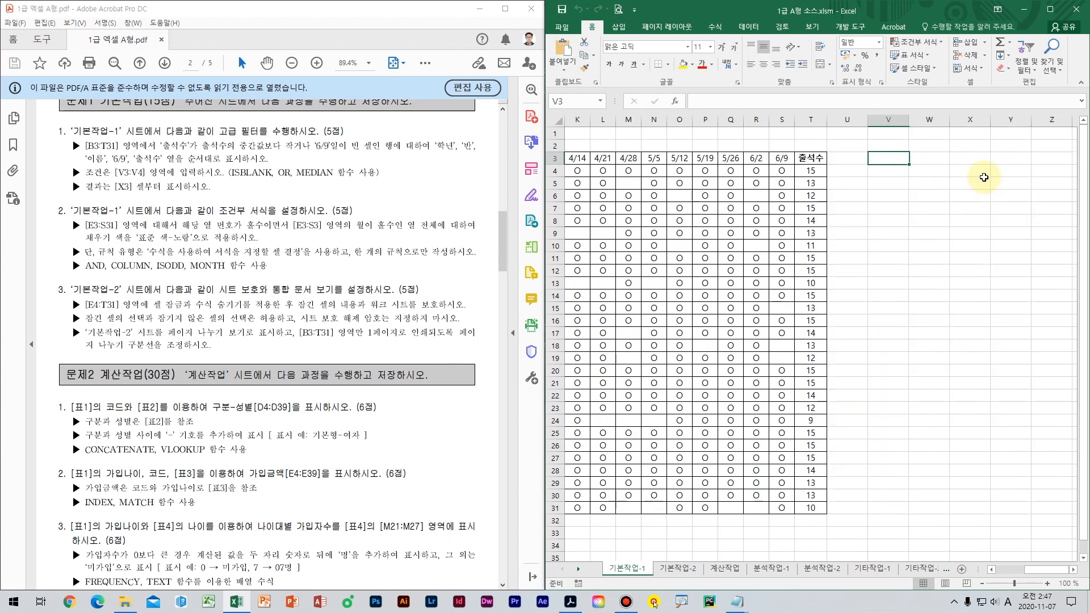
key("Right")
key("Right")
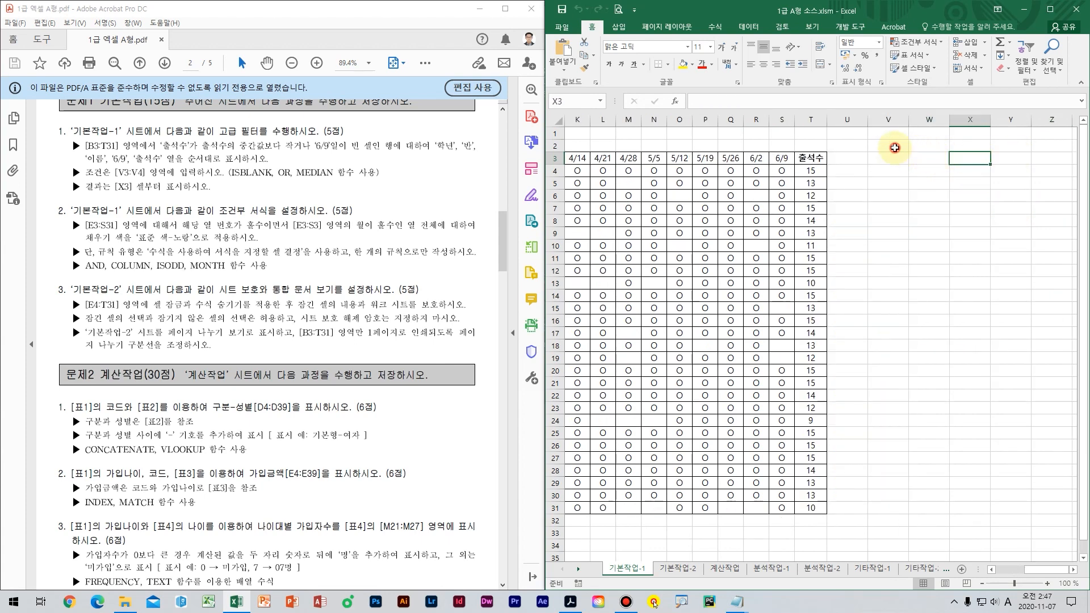
left_click(904, 165)
type("whrj")
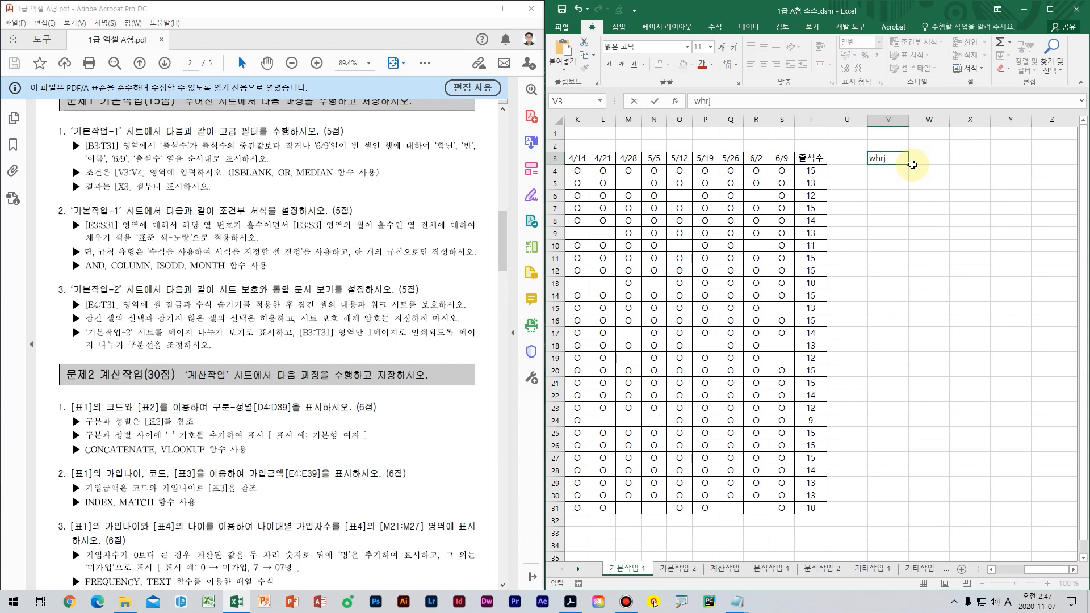
key("BackSpace")
key("Hangul")
type("조건")
key("Return")
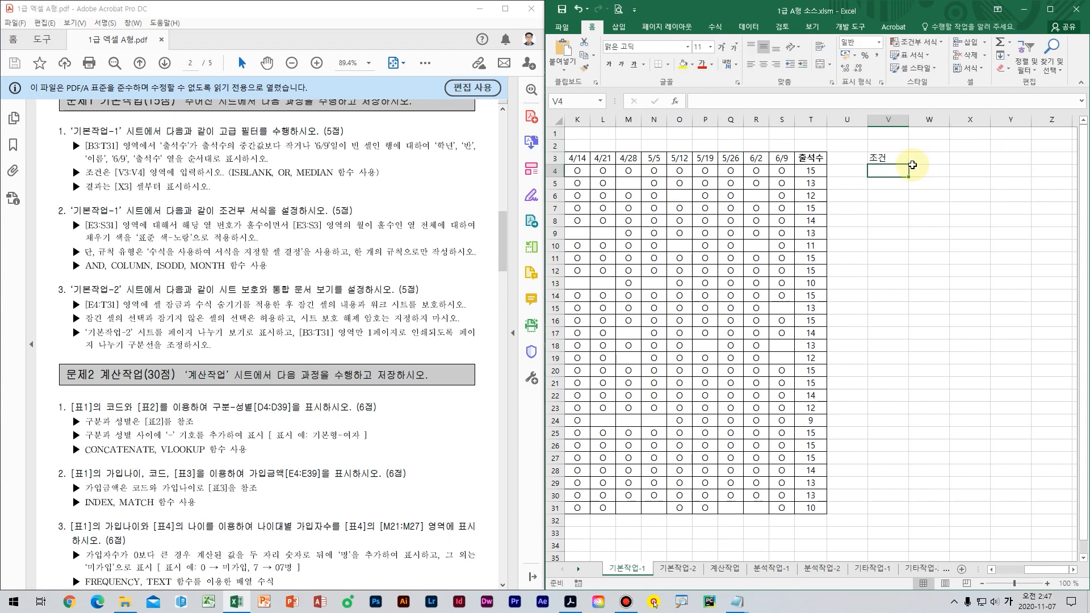
key("Up")
key("Delete")
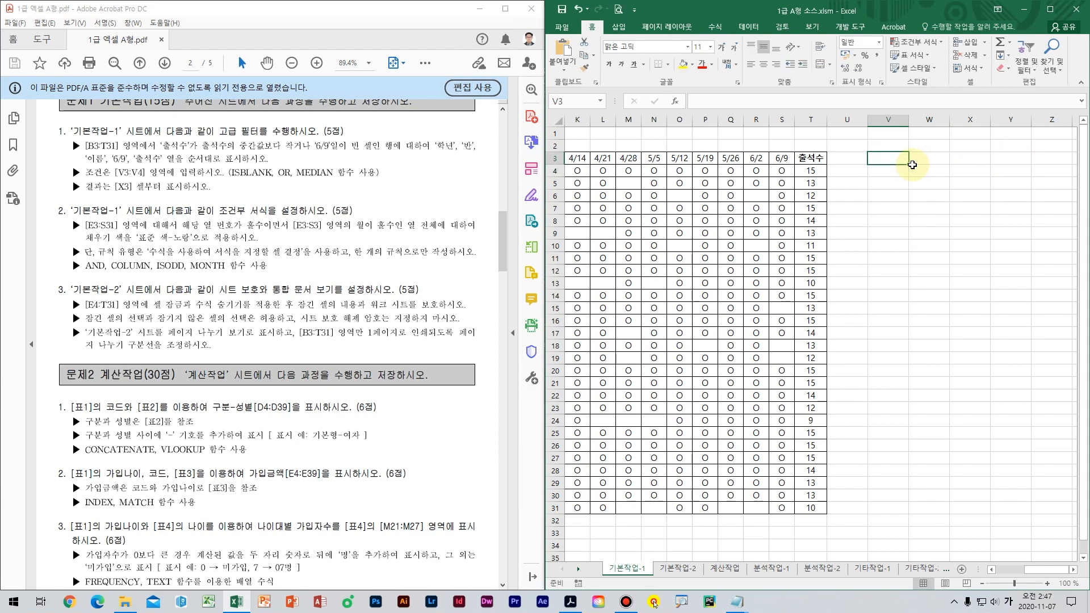
key("Down")
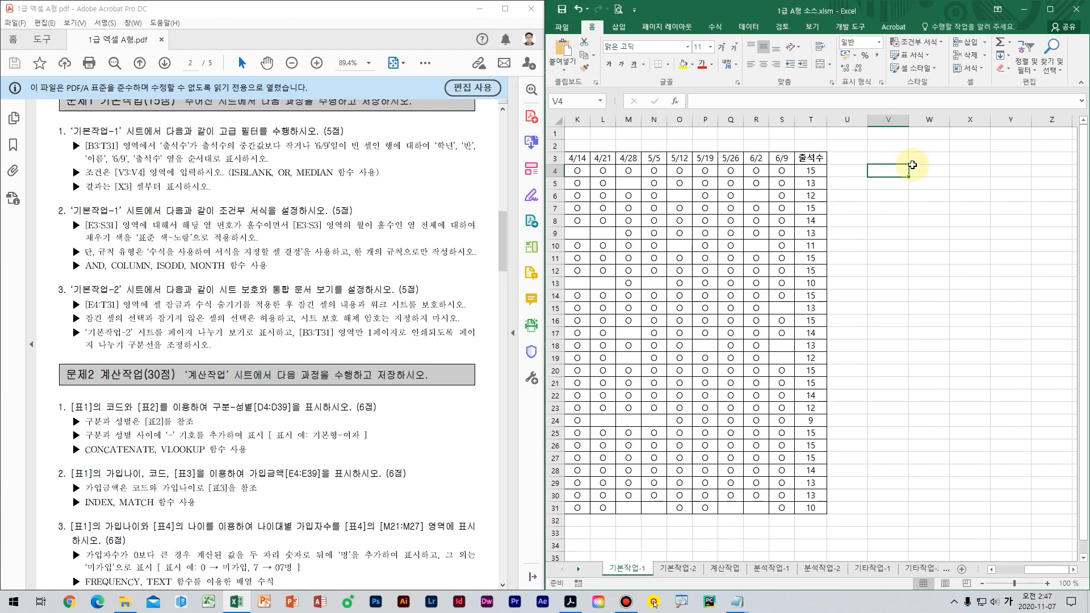
- Enter the criteria heading 조건 in cell V3
key("Up")
type("조건")
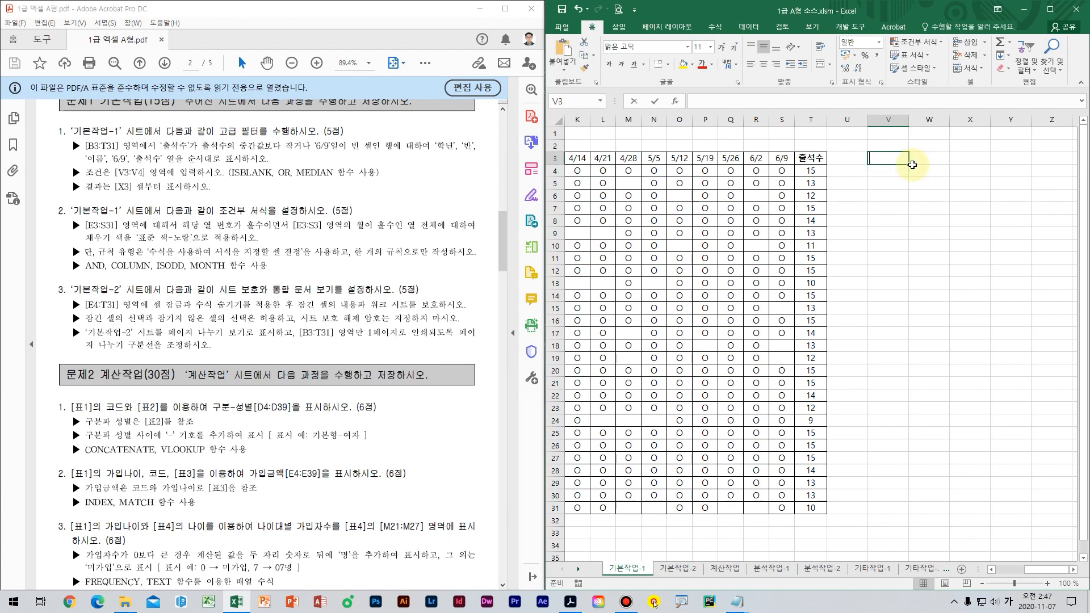
key("Return")
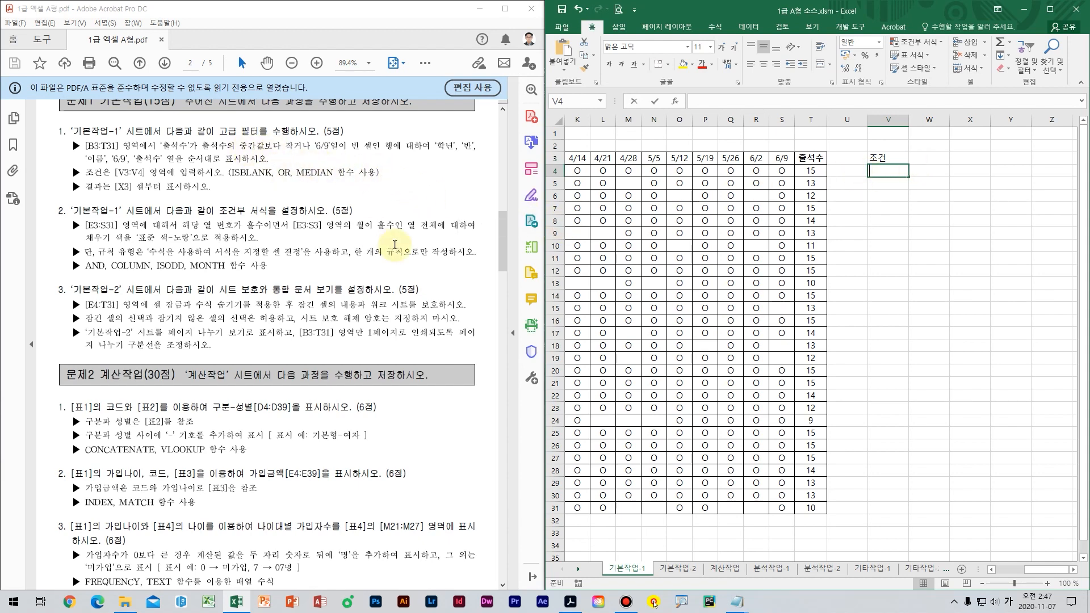
- Begin an OR formula in V4 whose first condition is $T4<MEDIAN($T$4:$T$31)
type("=")
key("Hangul")
type("or")
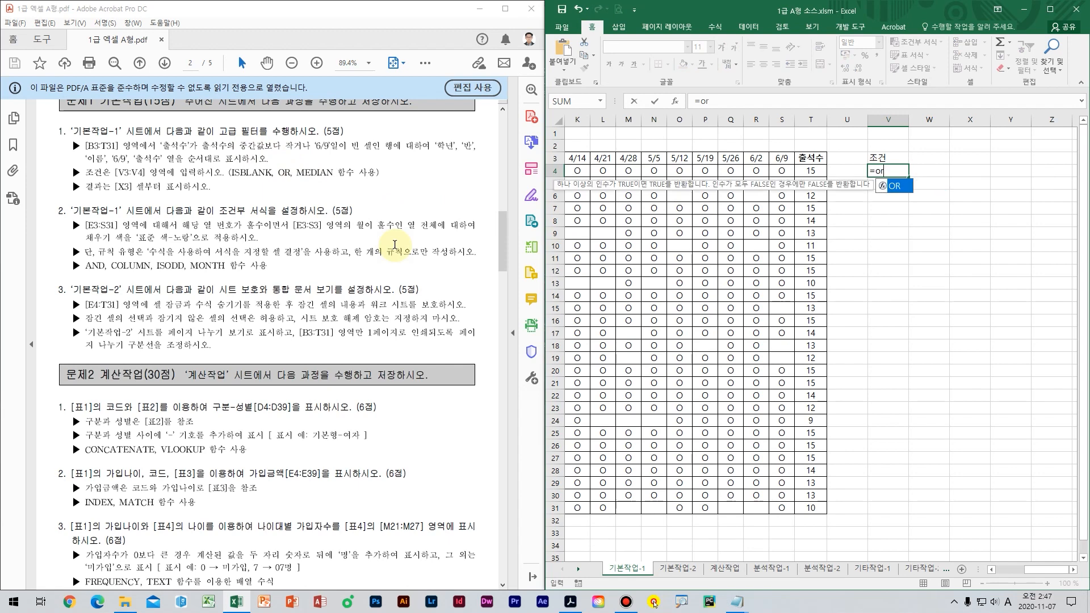
key("Tab")
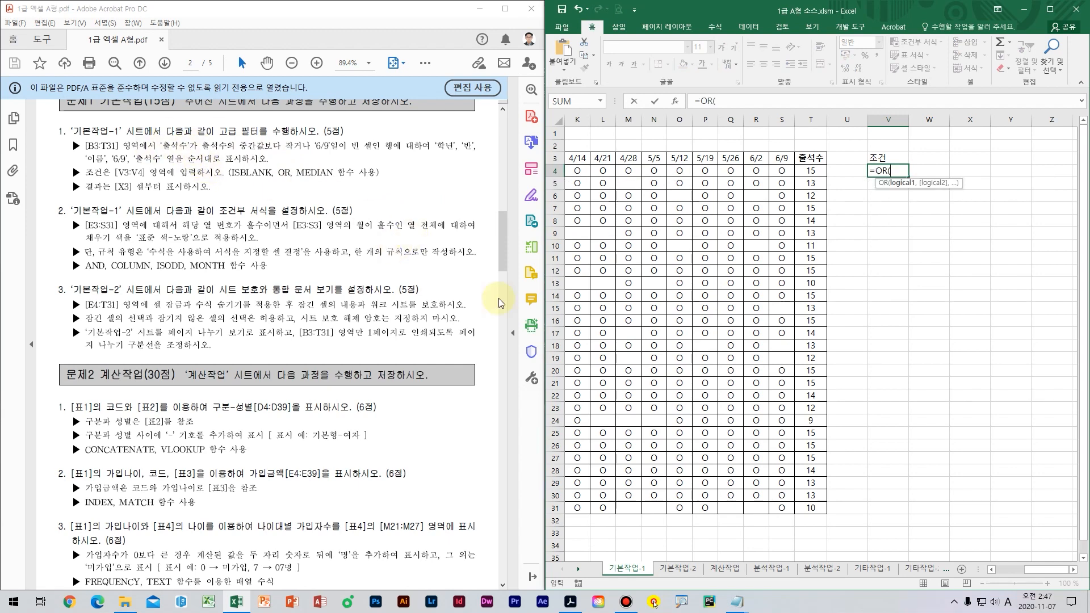
left_click(816, 173)
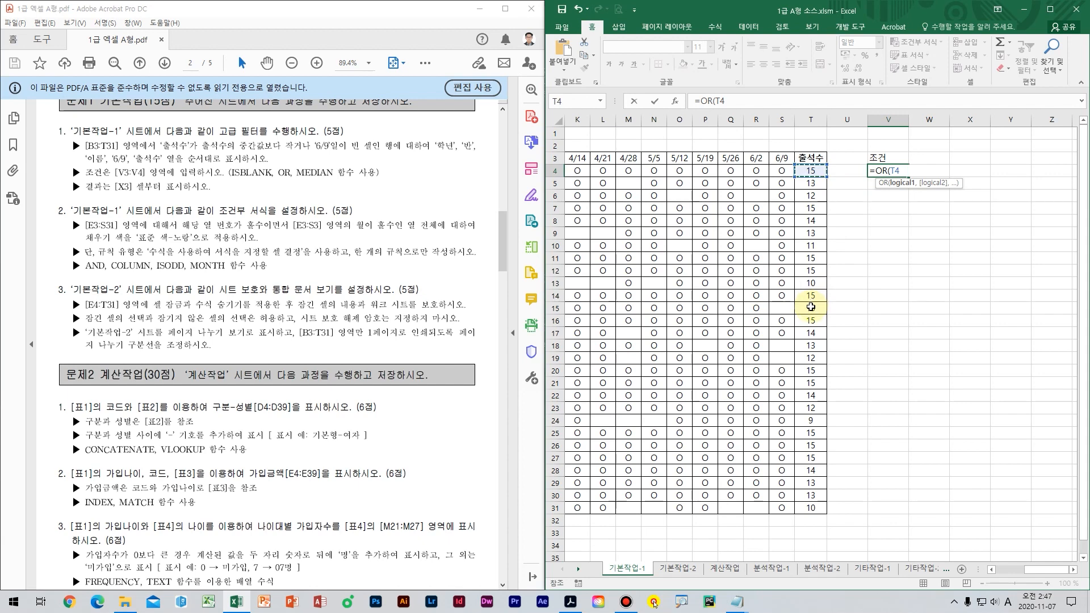
key("F4")
key("F4")
type("me")
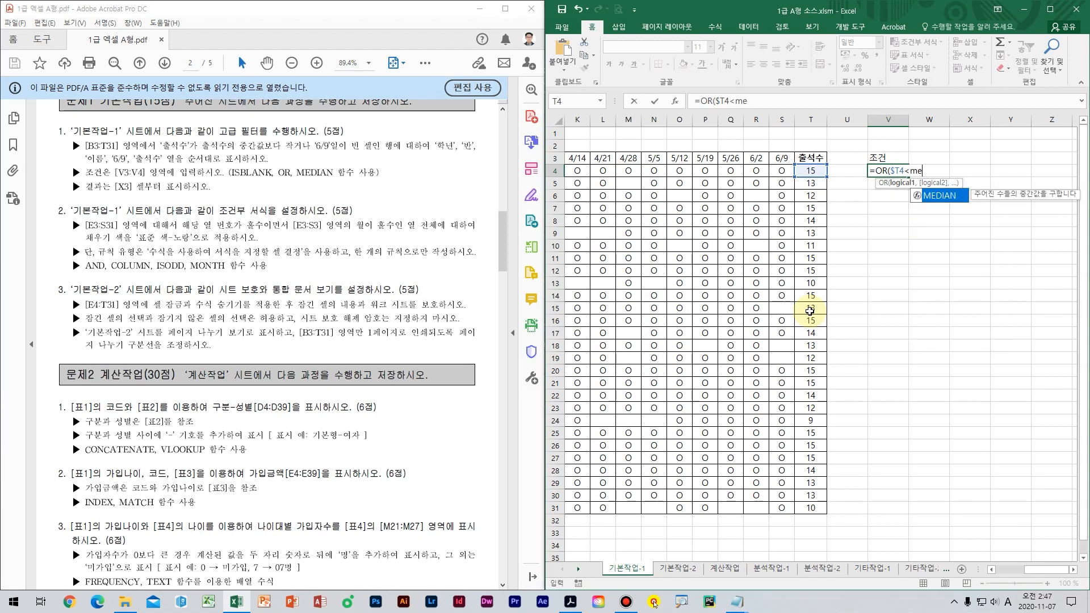
key("Tab")
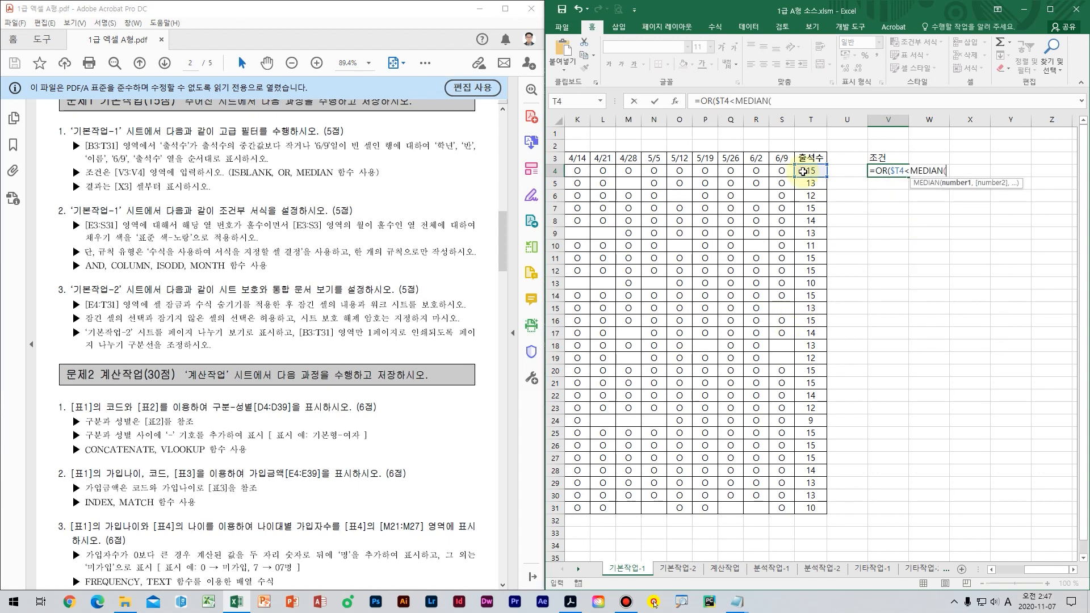
left_click_drag(818, 174, 812, 508)
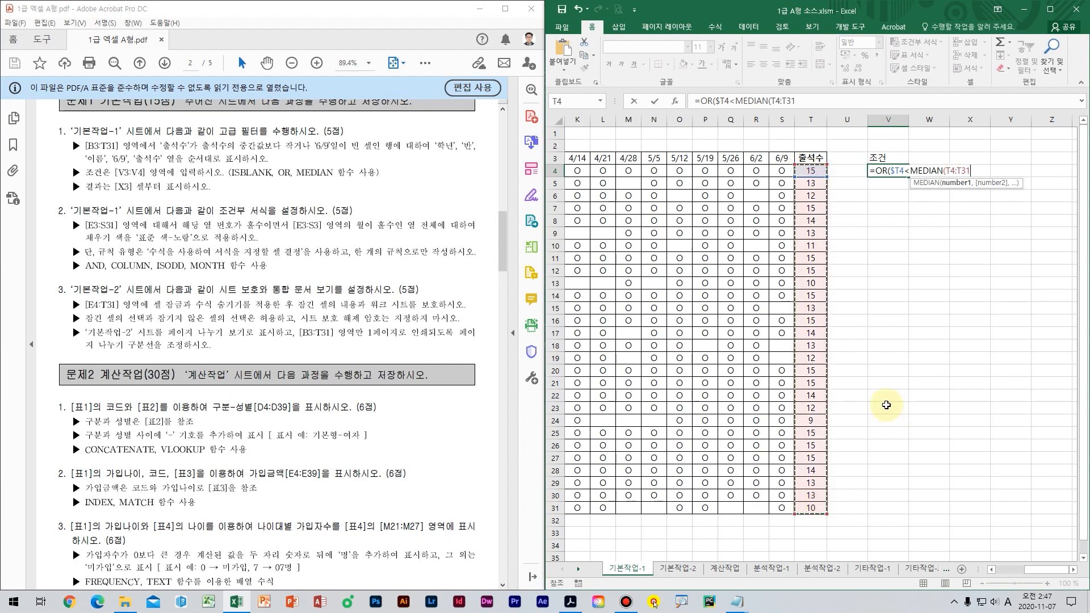
key("F4")
type("),")
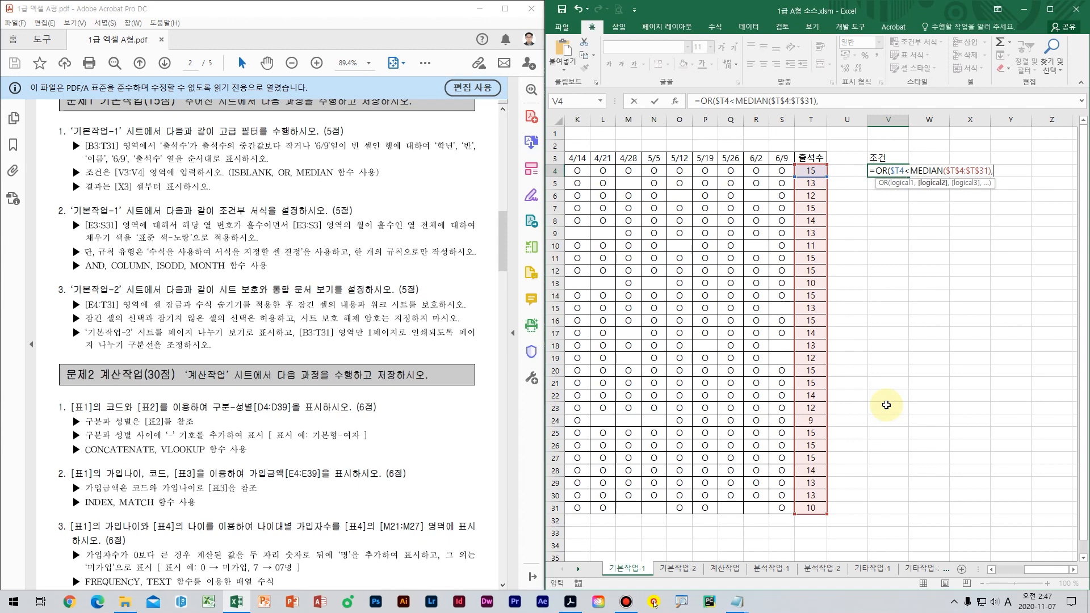
- Add ISBLANK($S4) as the second OR condition in the V4 formula and close its parentheses
type("is")
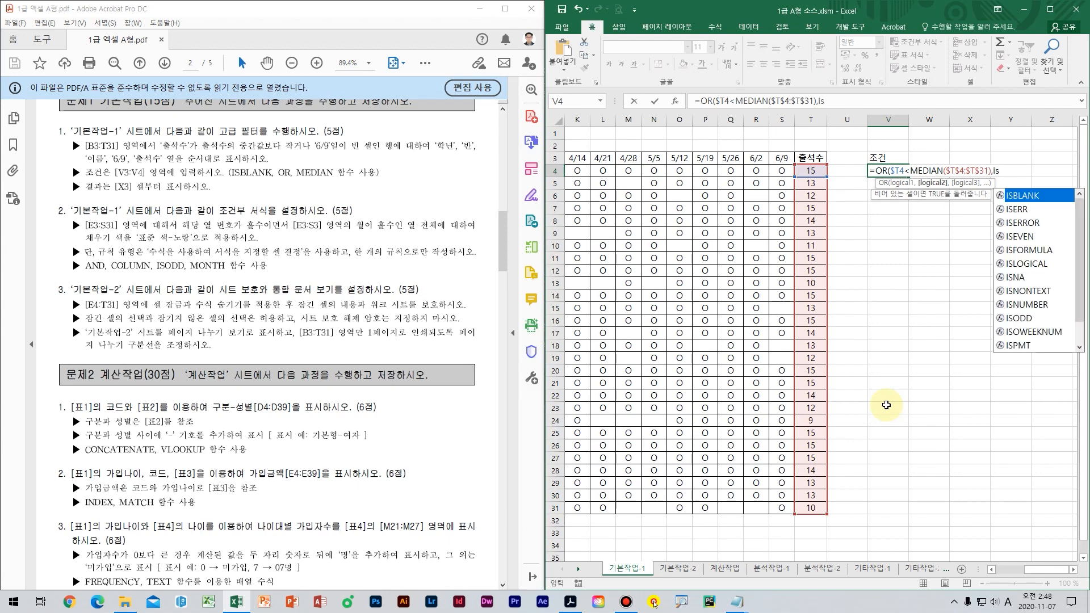
key("Tab")
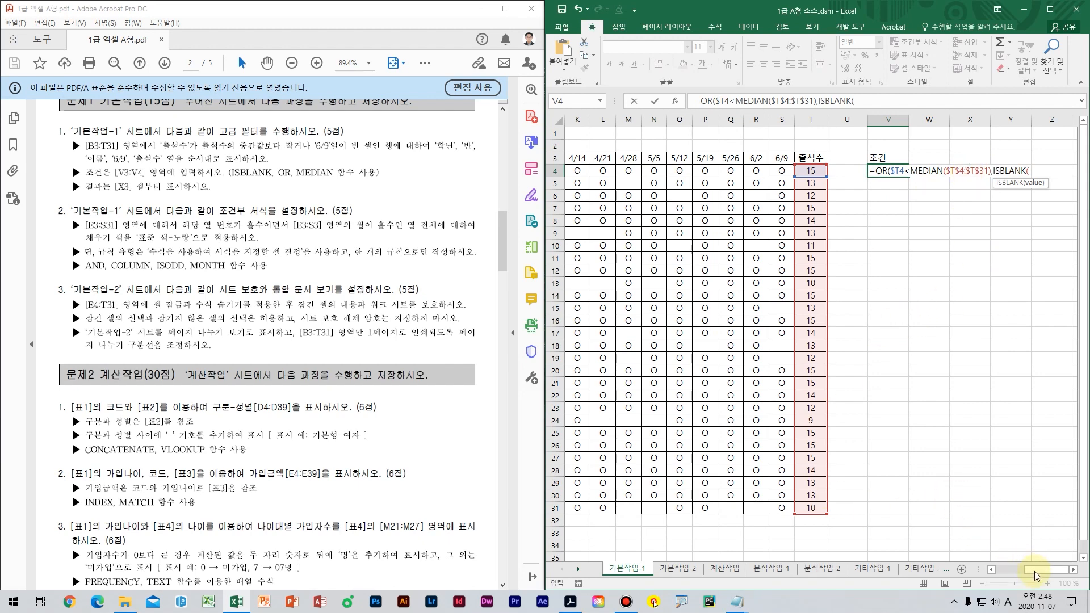
left_click_drag(1037, 571, 997, 582)
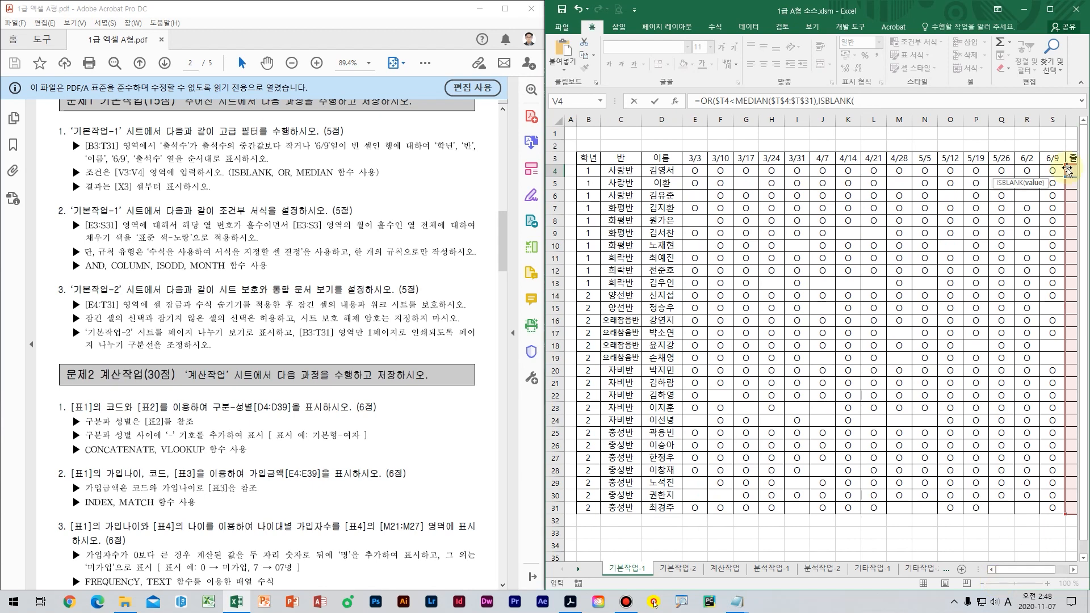
left_click(1052, 170)
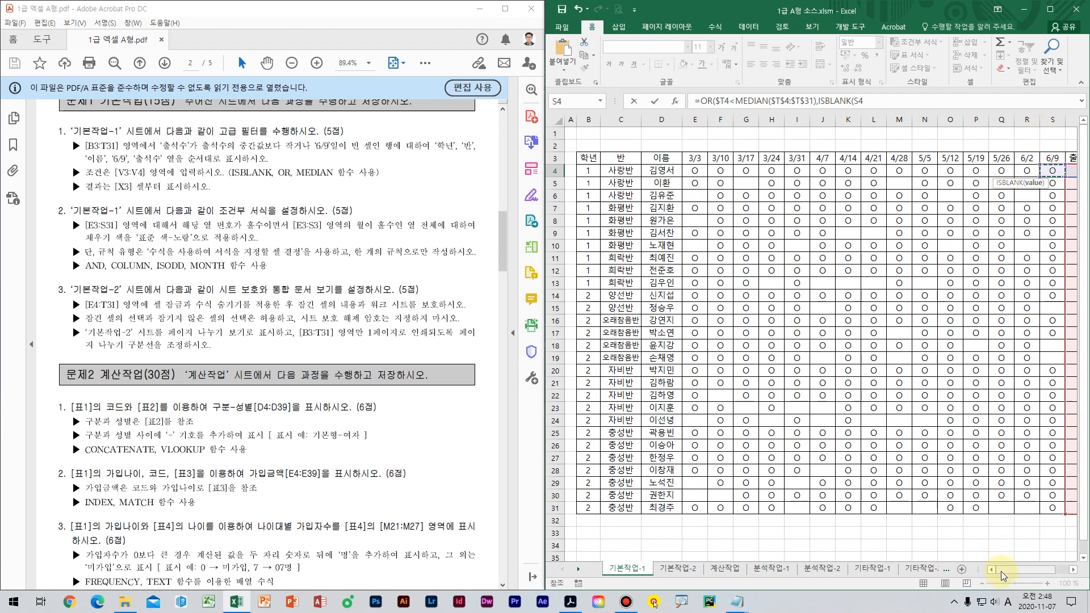
key("F4")
key("F4")
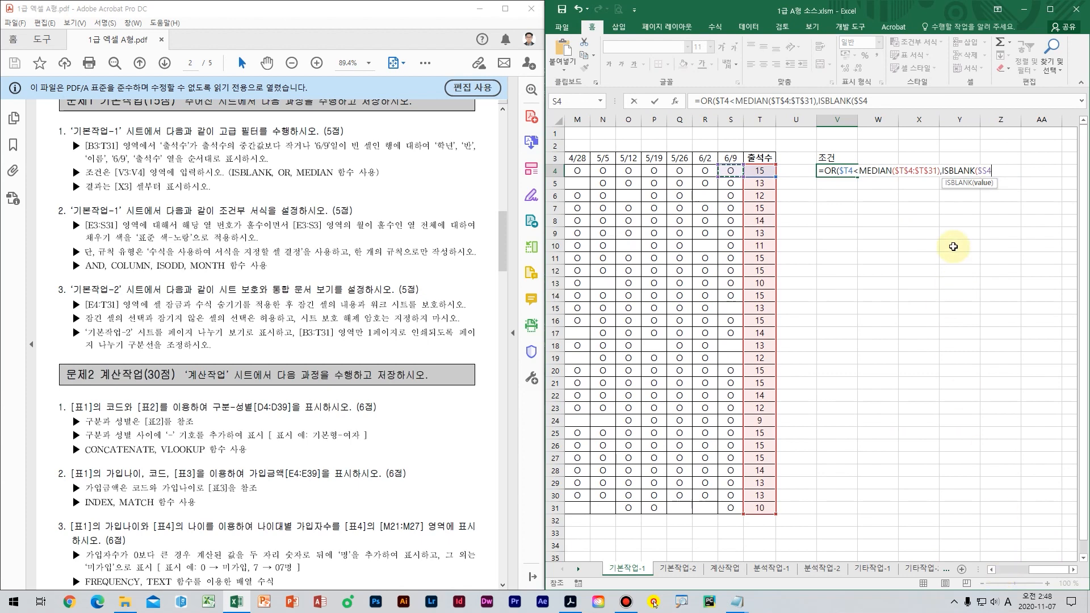
key("F4")
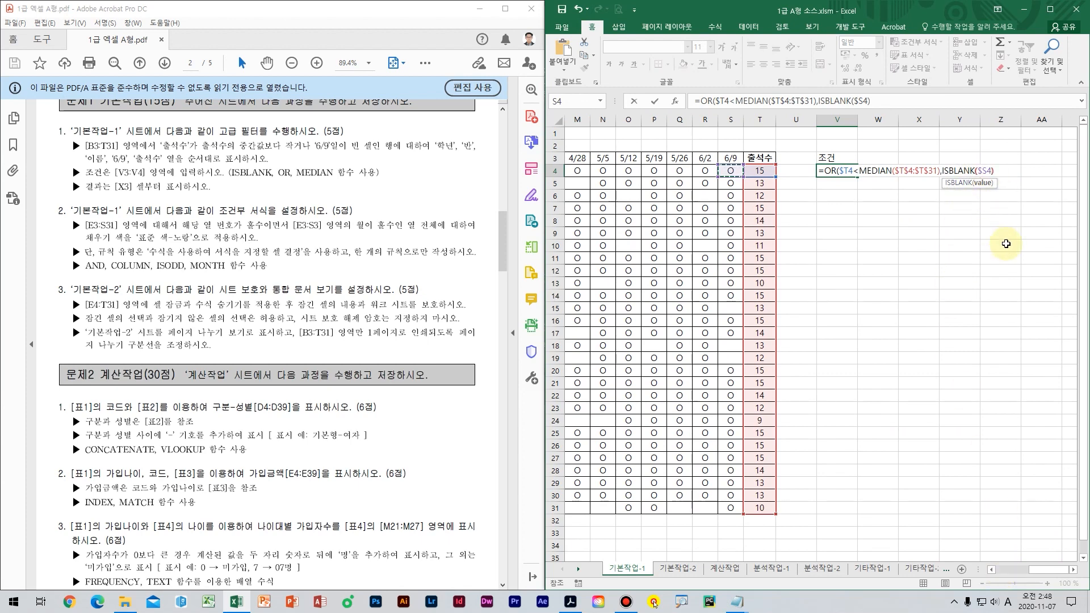
type(")")
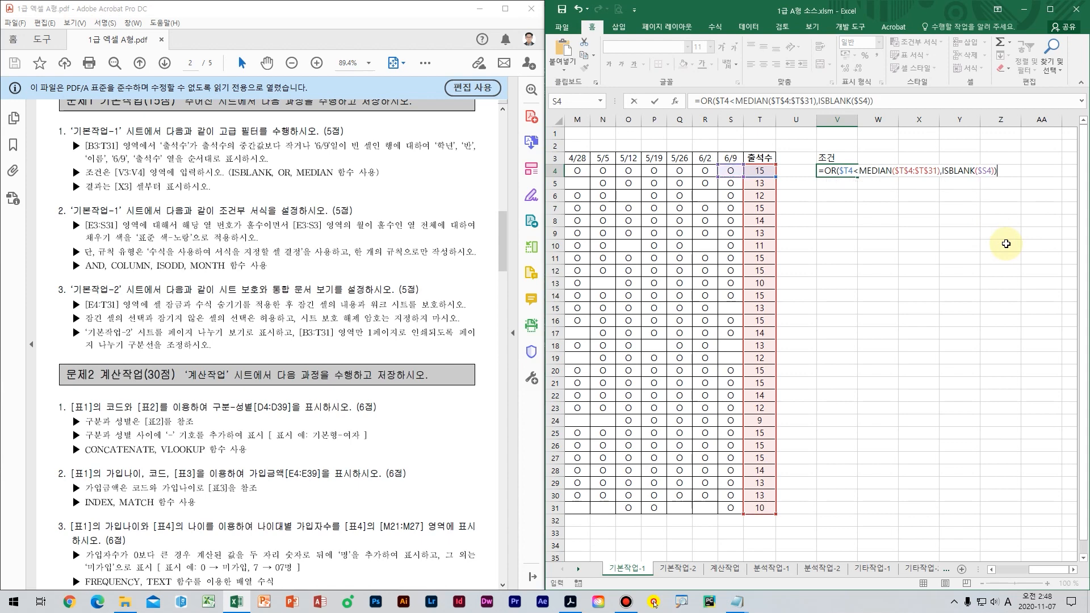
- Commit the V4 formula and copy the row 3 headings 학년, 반, 이름, 6/9 and 출석수 from the attendance table
key("ctrl+Return")
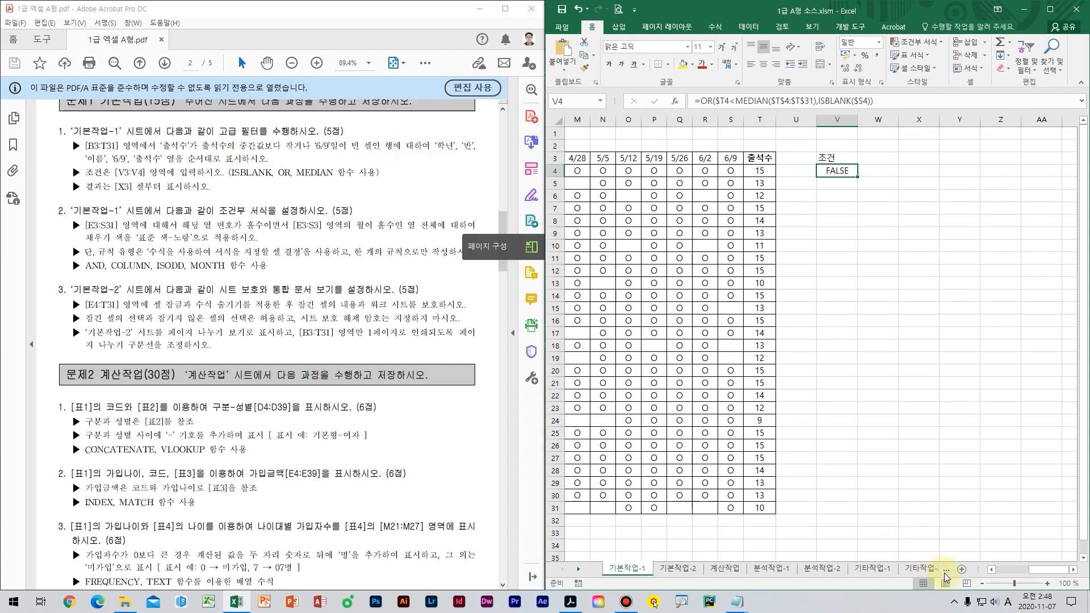
left_click_drag(1037, 570, 1002, 572)
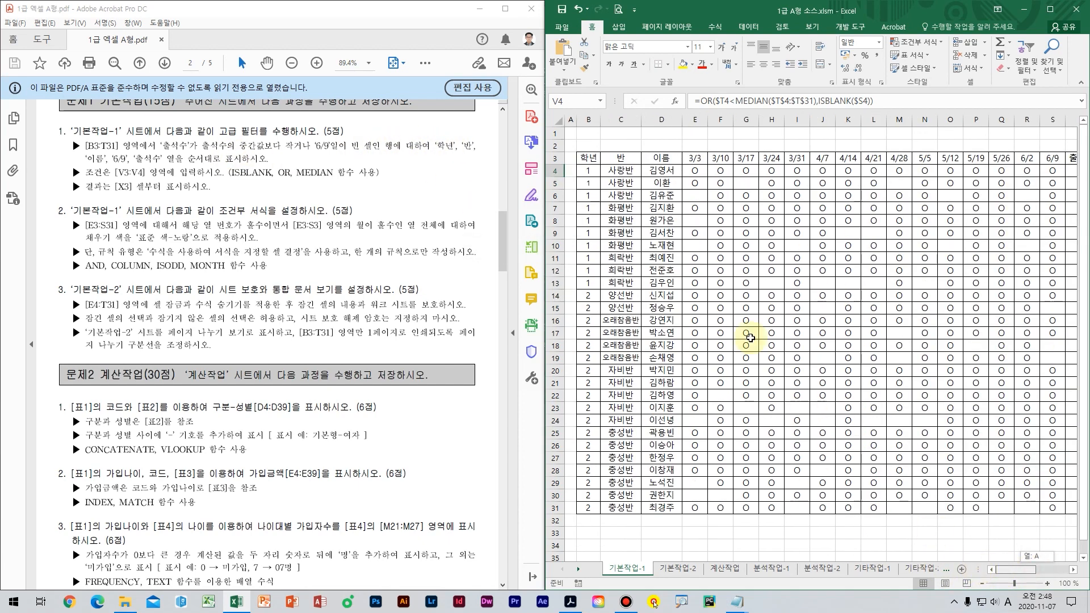
left_click_drag(587, 160, 663, 160)
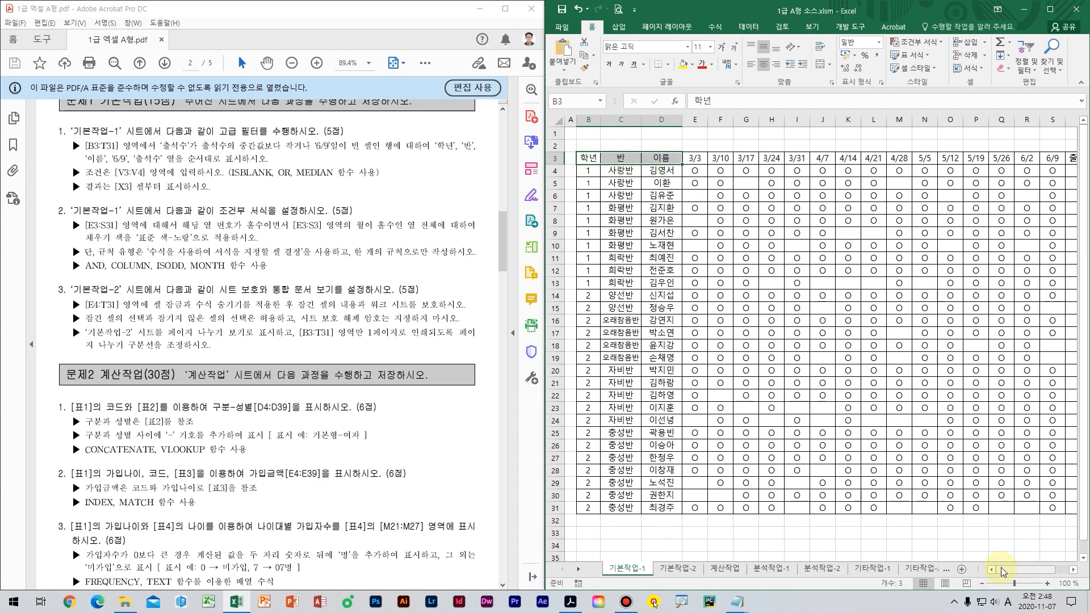
left_click_drag(1000, 568, 1015, 569)
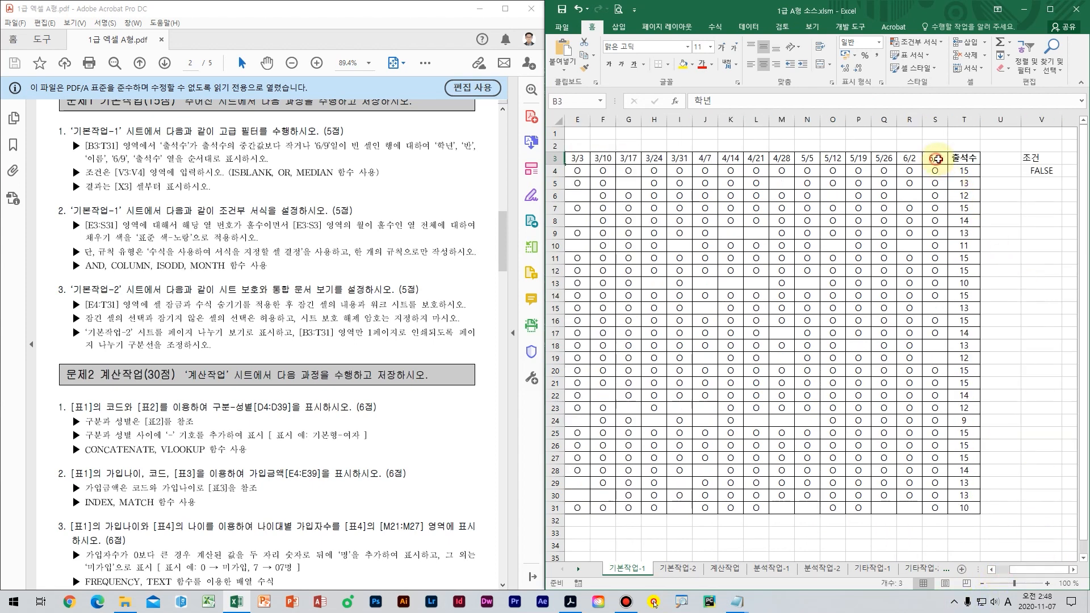
left_click_drag(938, 158, 964, 159, "ctrl")
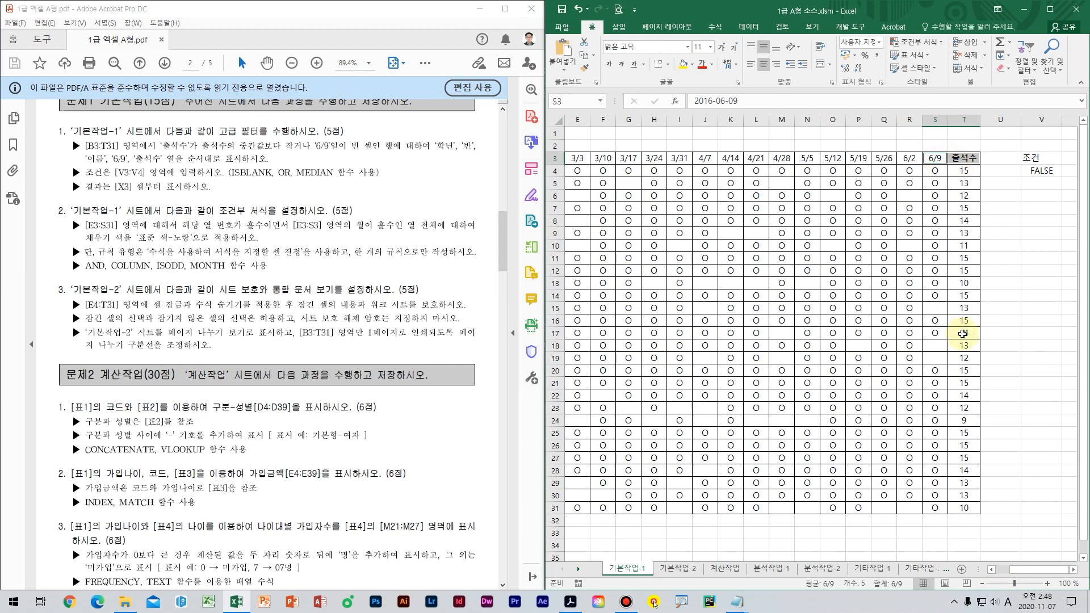
key("ctrl+c")
- Paste the copied headings into row 3 starting at cell X3
left_click(1040, 196)
key("Right")
key("Right")
key("Right")
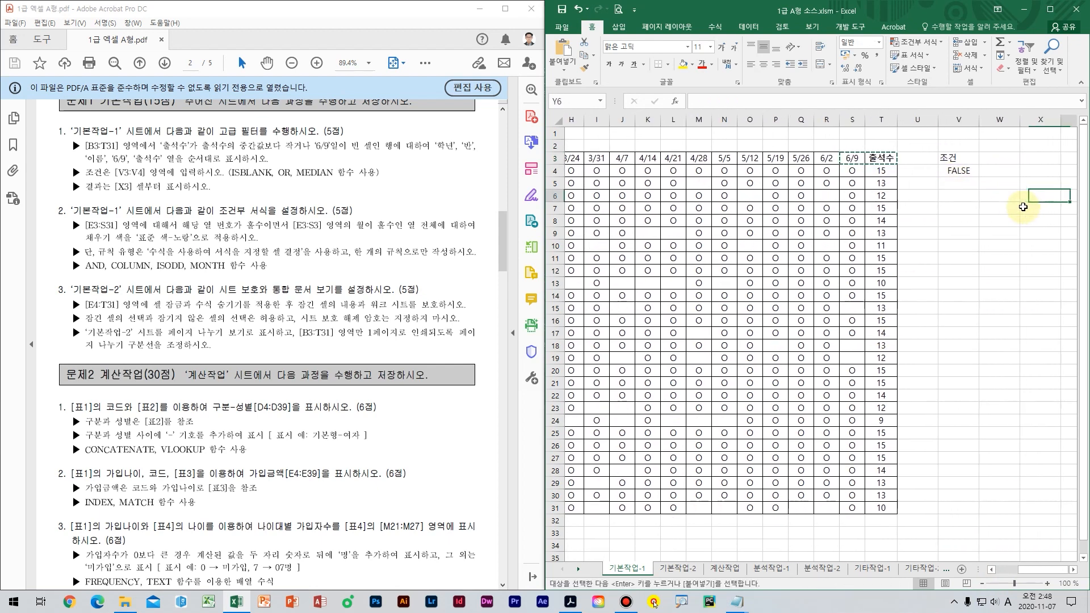
left_click(968, 182)
key("Up")
key("Up")
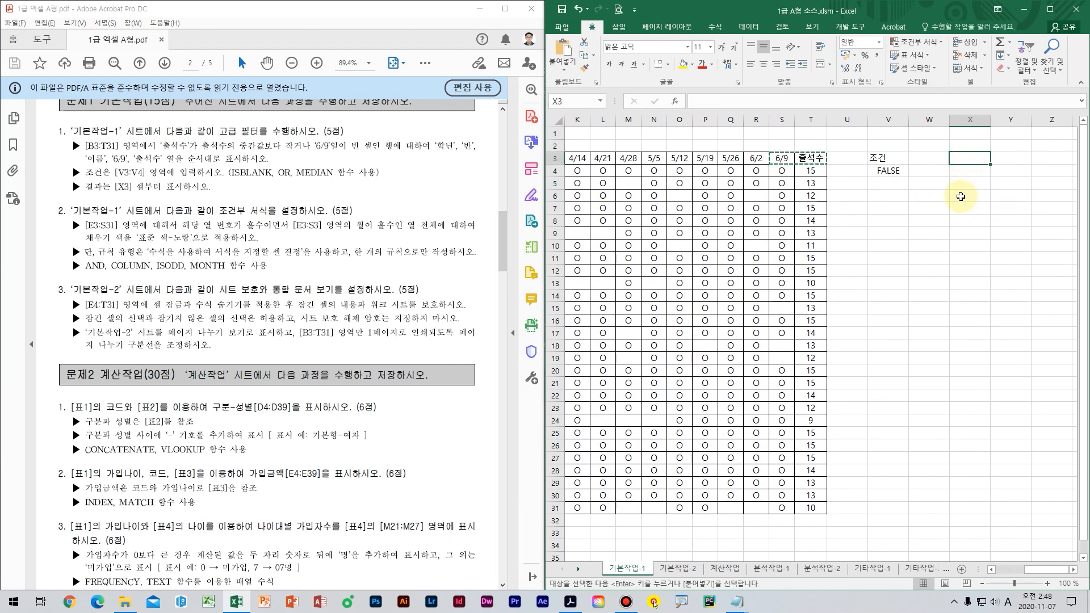
key("ctrl+v")
key("Right")
key("Right")
key("Right")
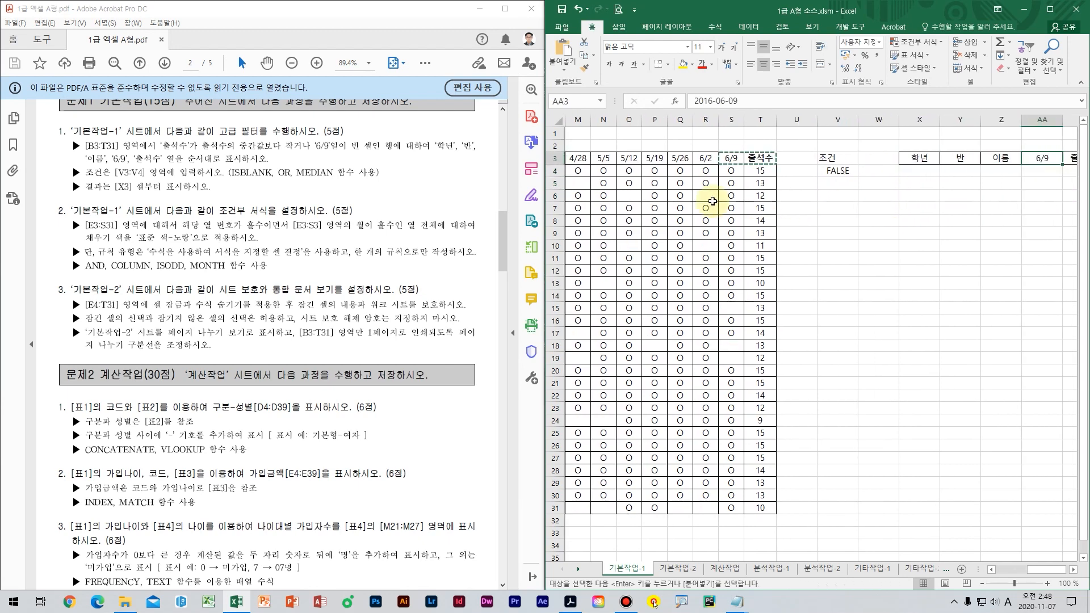
- Start an advanced filter on B3:T31 with criteria range V3:V4 and the option to copy results to another location
left_click(631, 334)
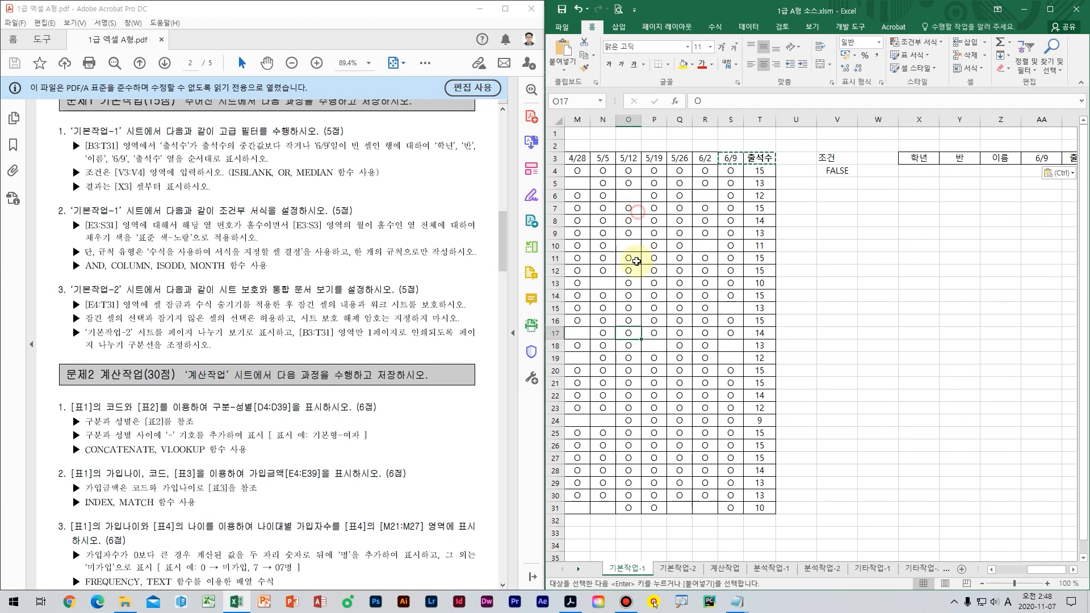
left_click(654, 207)
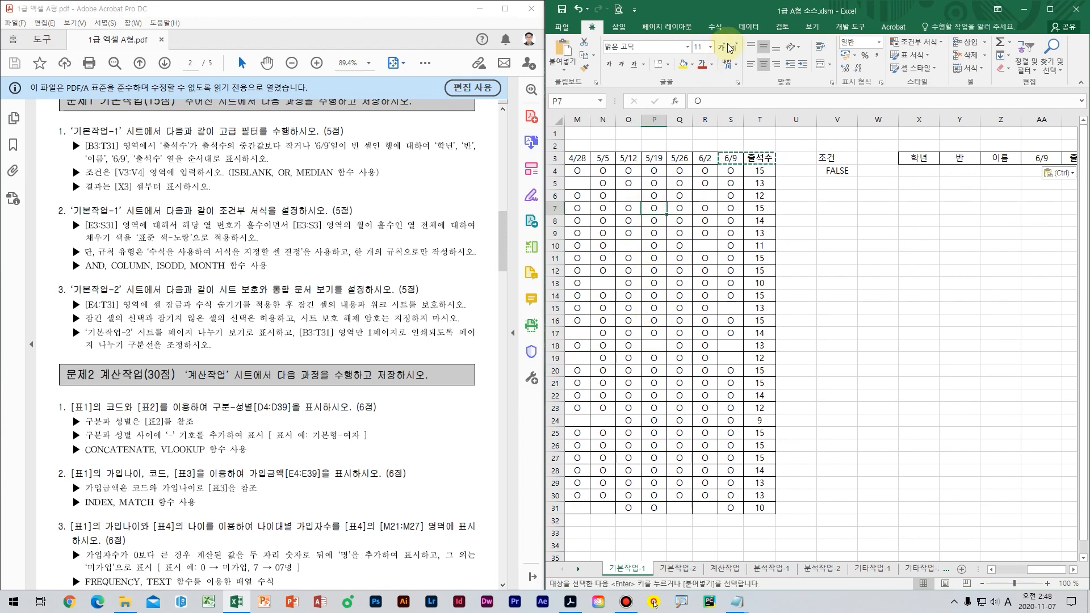
left_click(749, 27)
left_click(855, 68)
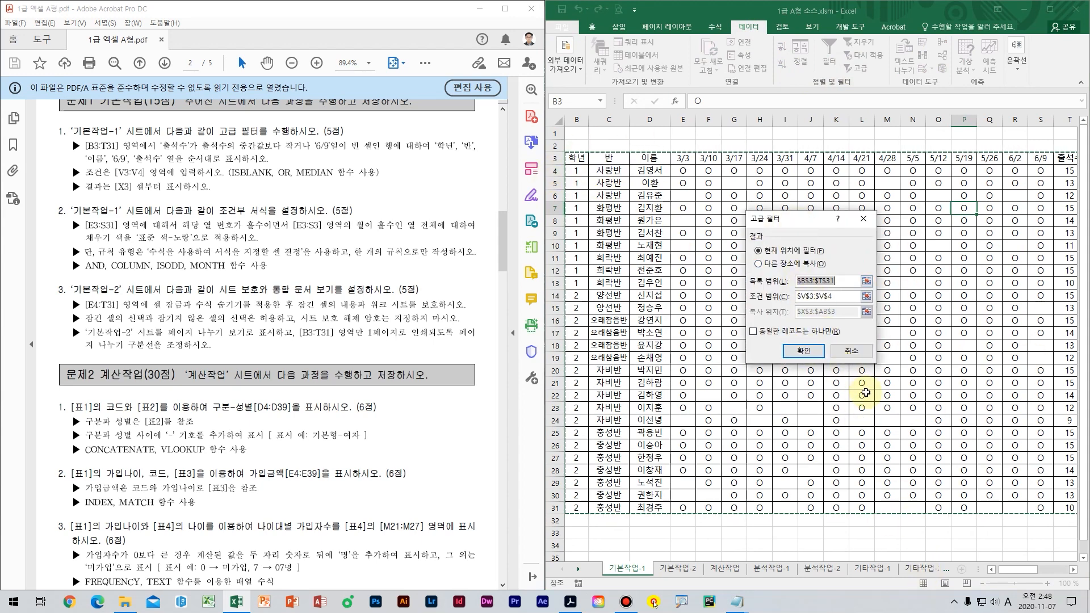
key("Tab")
left_click_drag(1015, 567, 1047, 571)
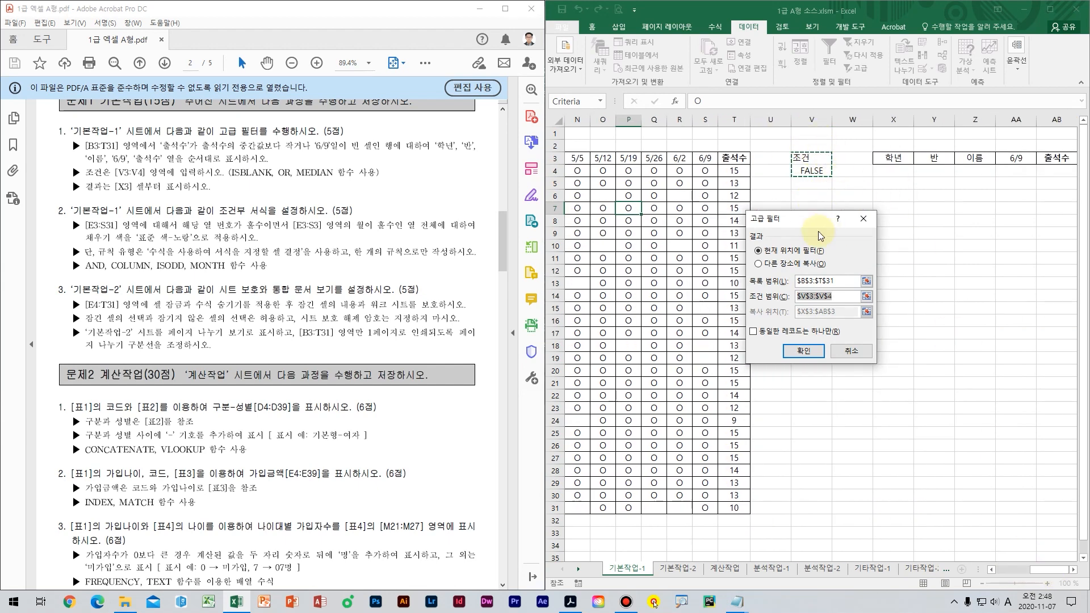
left_click(809, 263)
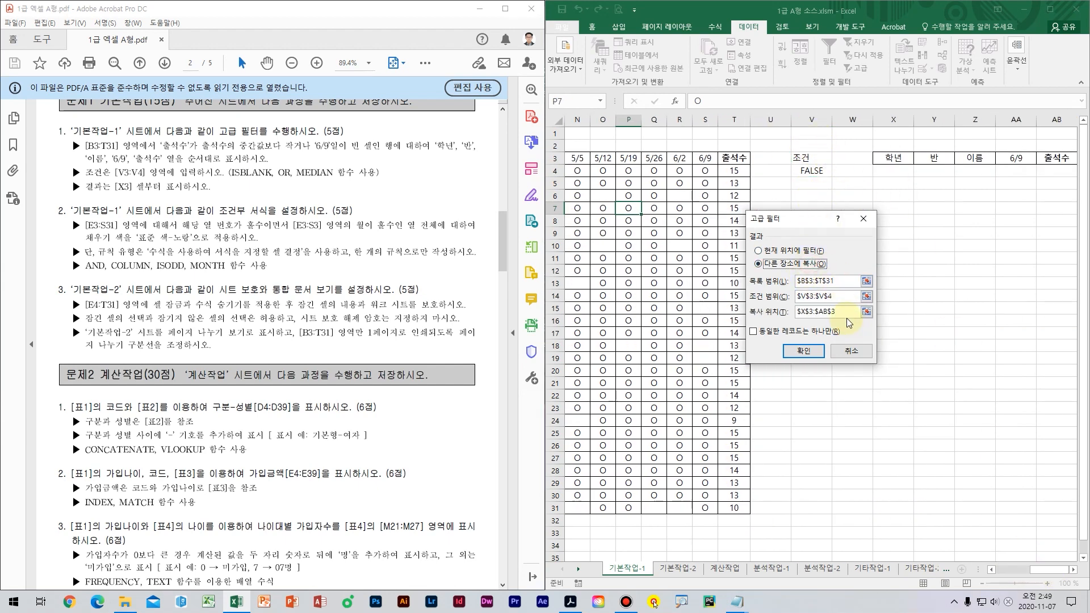
- Set the advanced filter's copy destination to the headings in X3:AB3 and run the filter
left_click(844, 313)
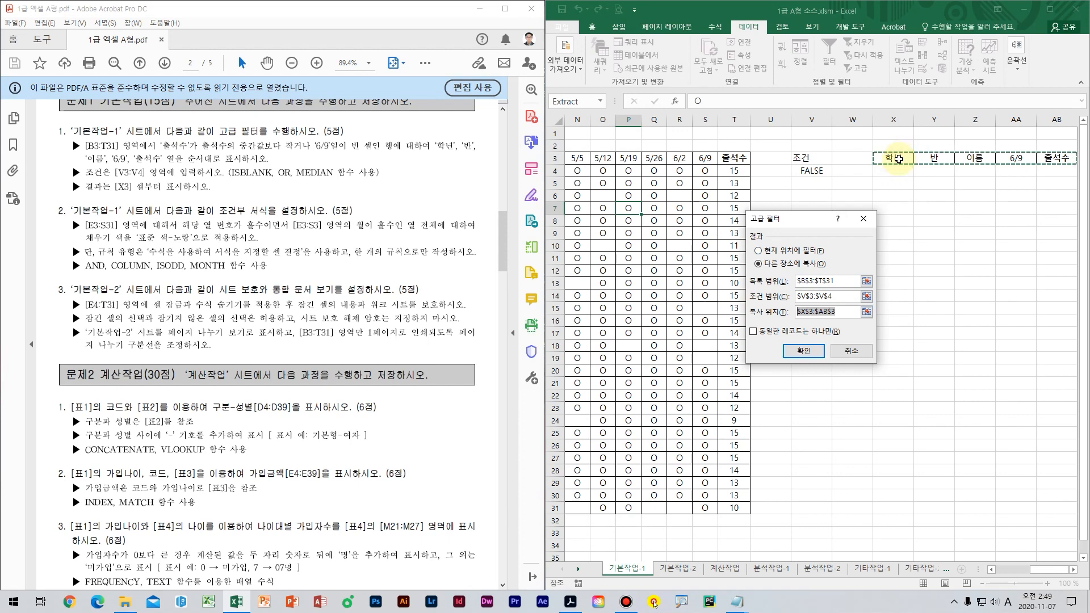
left_click_drag(899, 159, 934, 162)
left_click(869, 234)
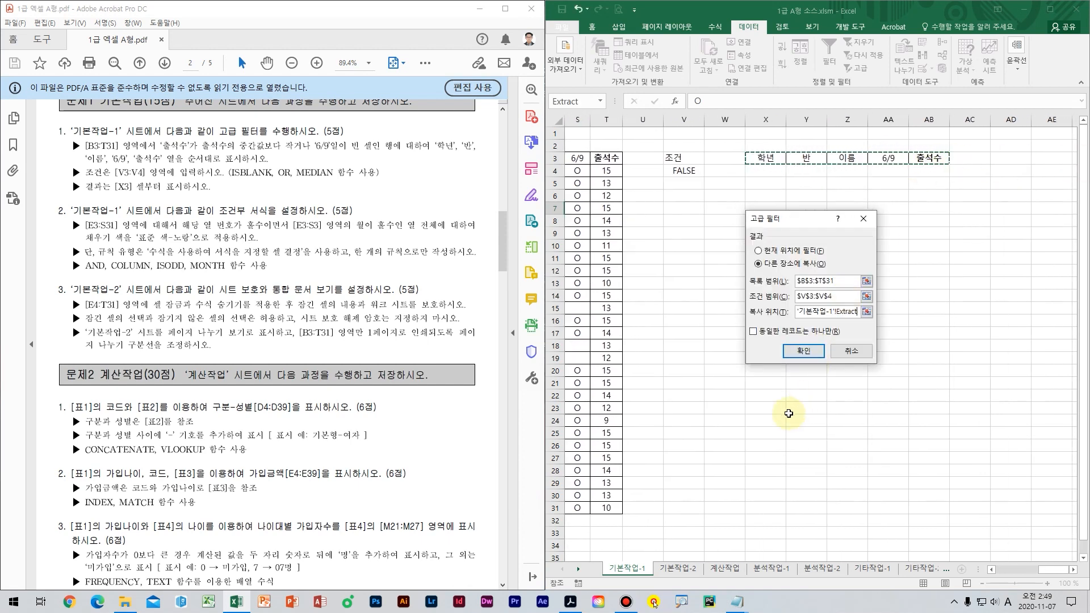
left_click(803, 353)
left_click_drag(871, 170, 957, 336)
left_click(934, 401)
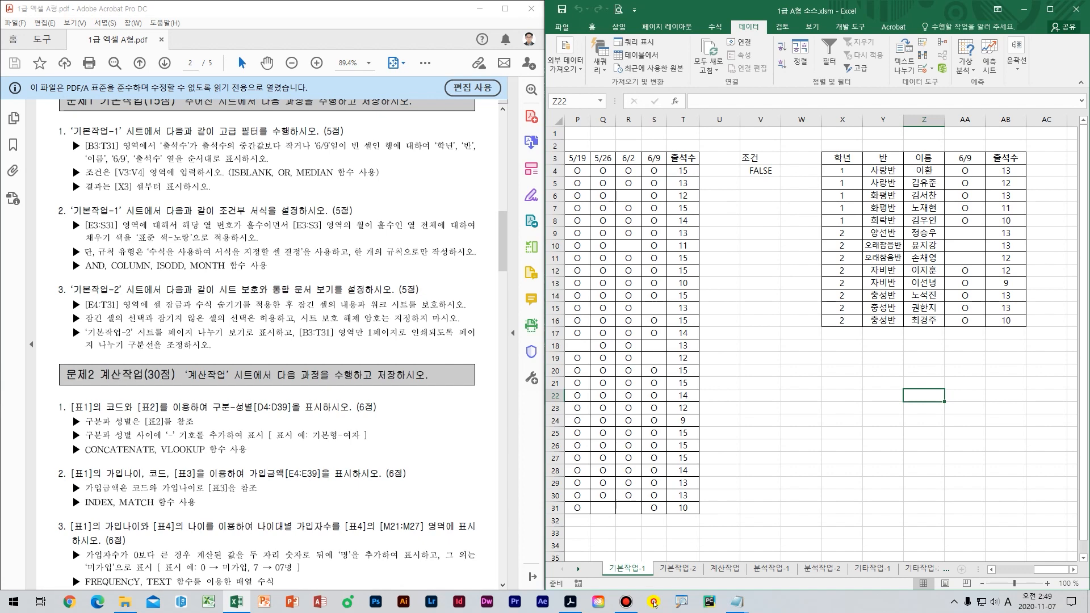
- Read the conditional formatting task in the PDF and examine the range E3:S31 with its date headings in E3:S3
left_click(352, 289)
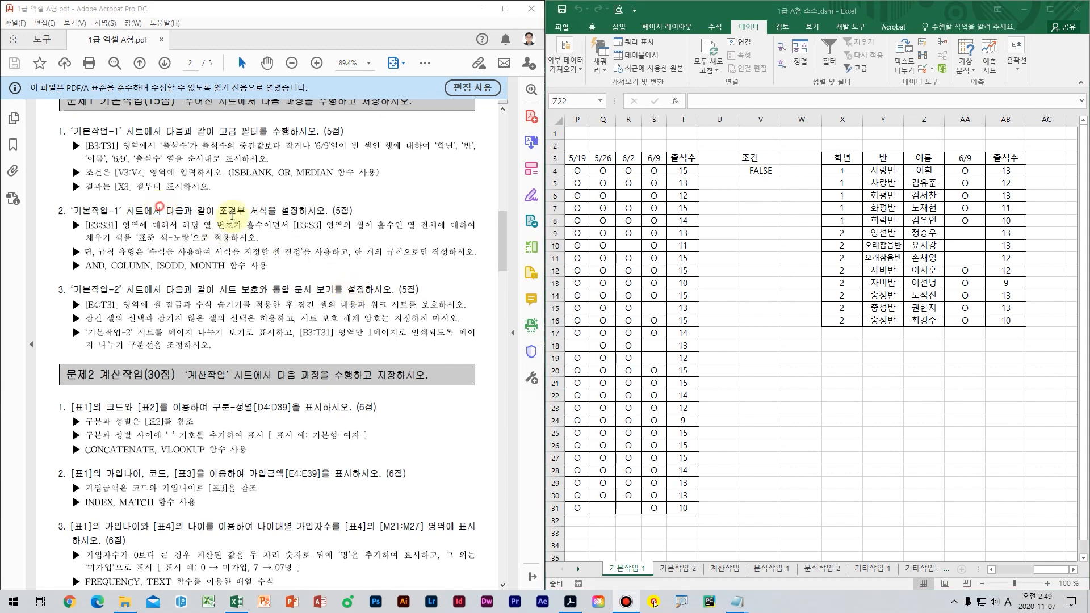
left_click_drag(162, 210, 289, 225)
left_click(631, 570)
left_click(654, 446)
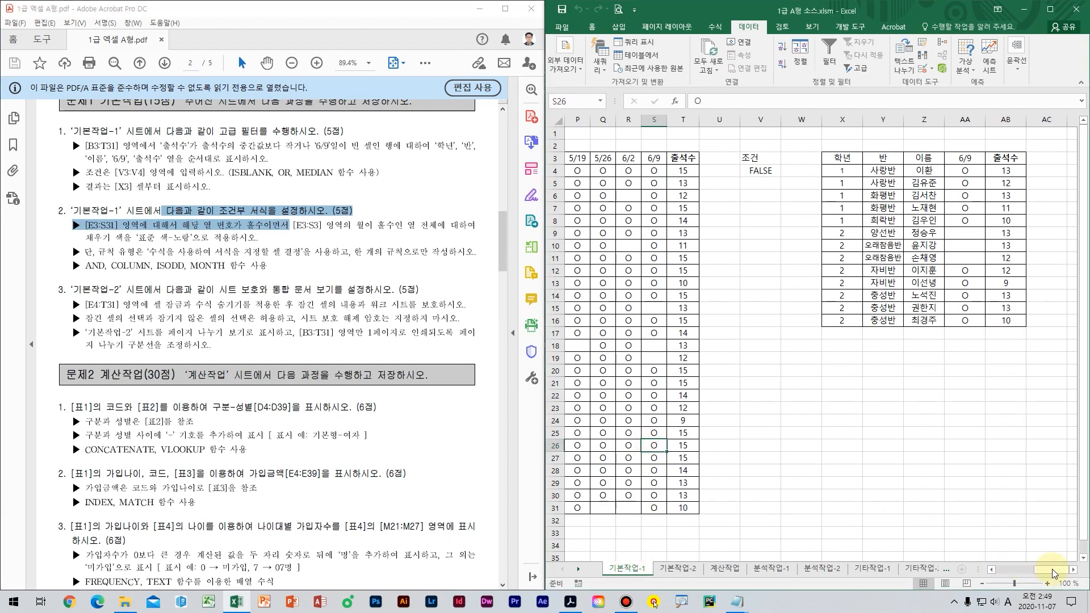
left_click_drag(1050, 570, 1025, 570)
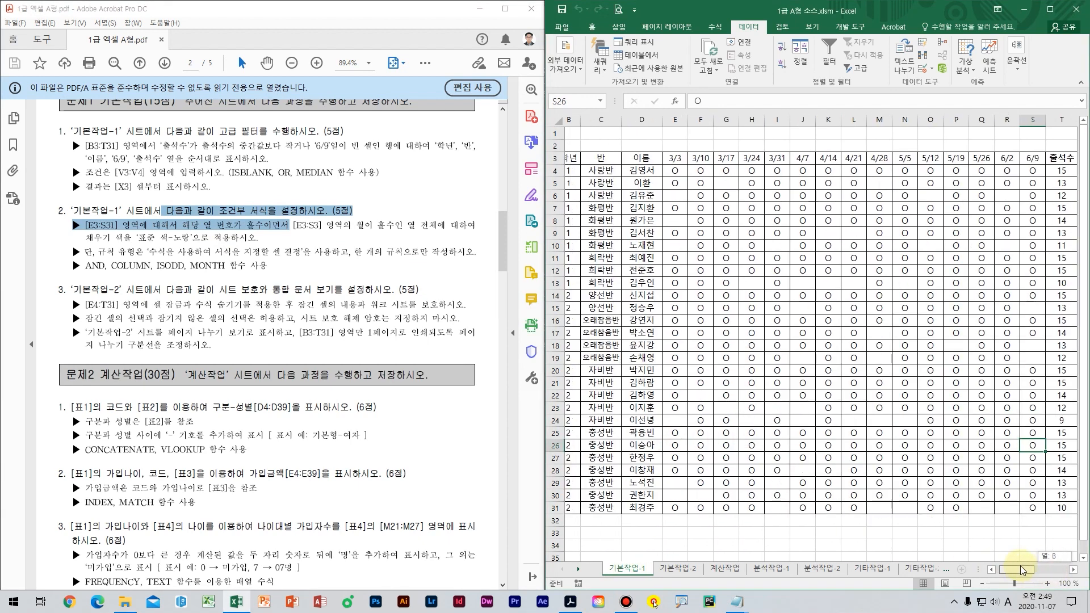
left_click(764, 374)
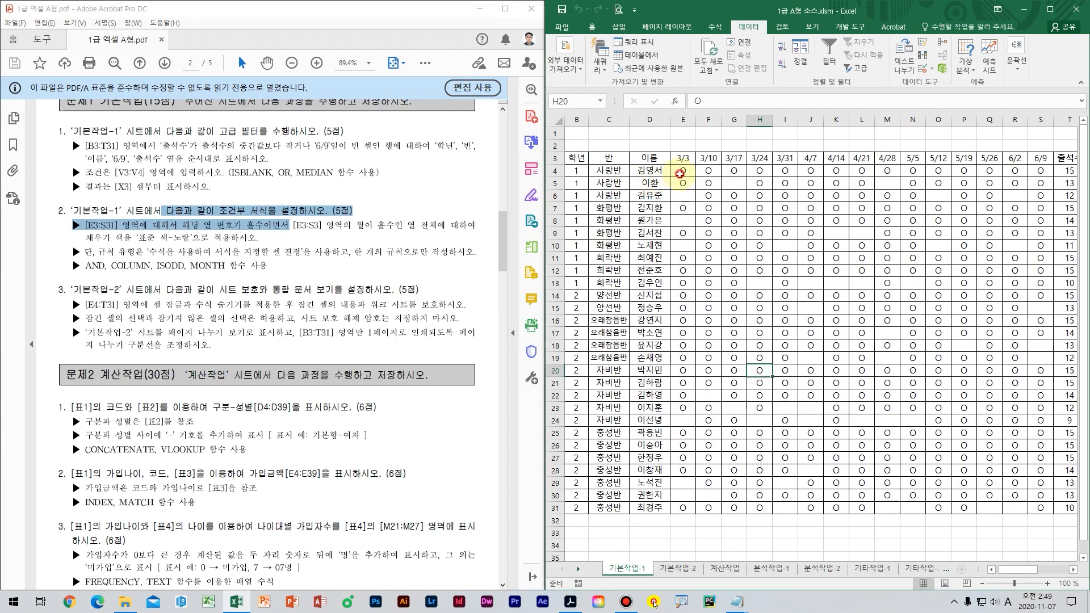
left_click(680, 174)
left_click(683, 160)
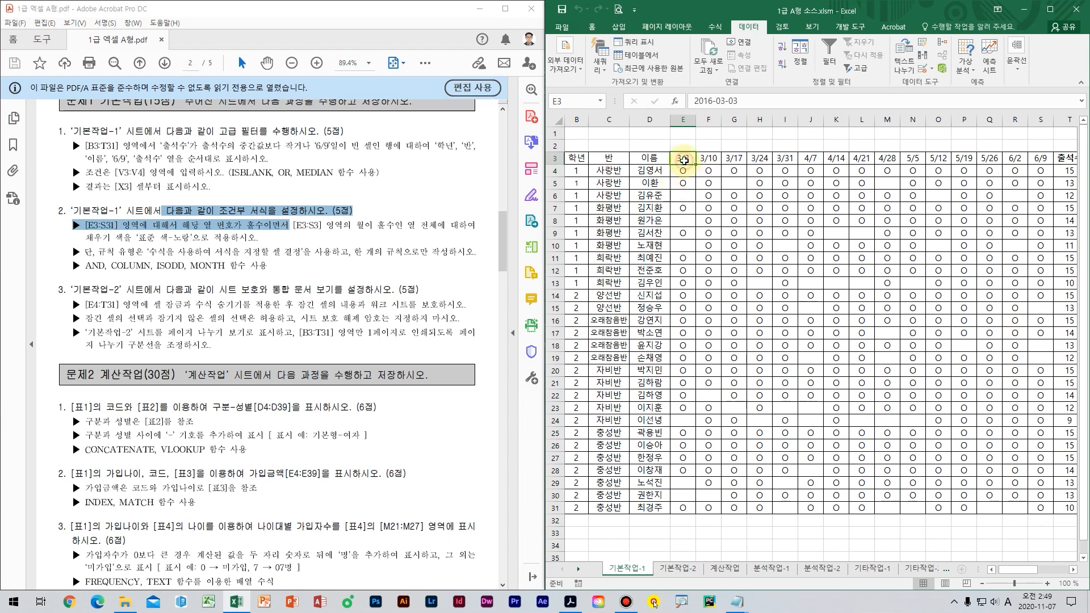
left_click_drag(684, 160, 1035, 507)
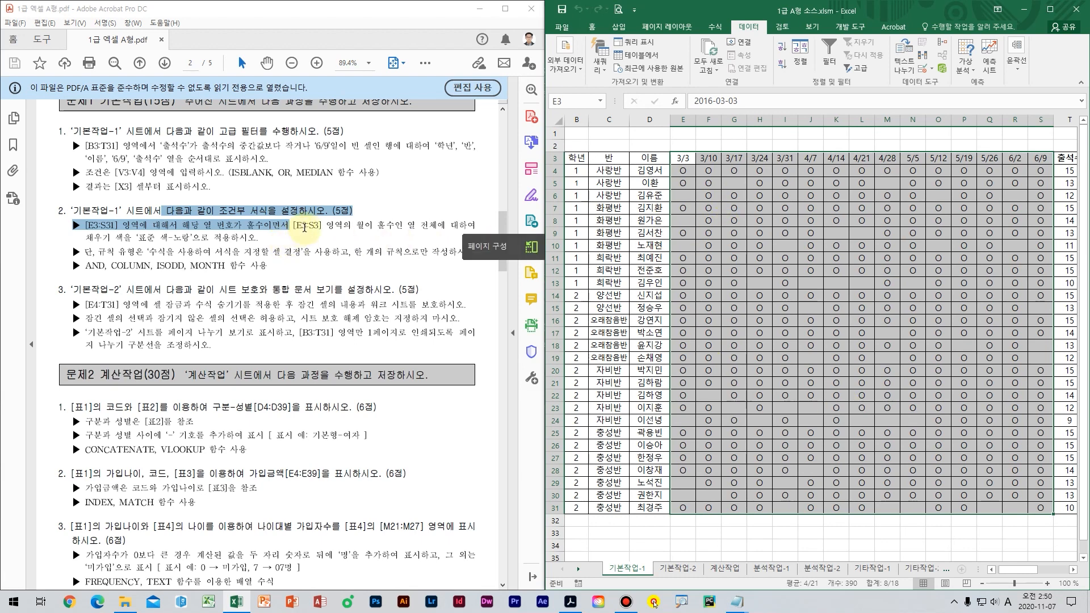
left_click_drag(682, 157, 1040, 158)
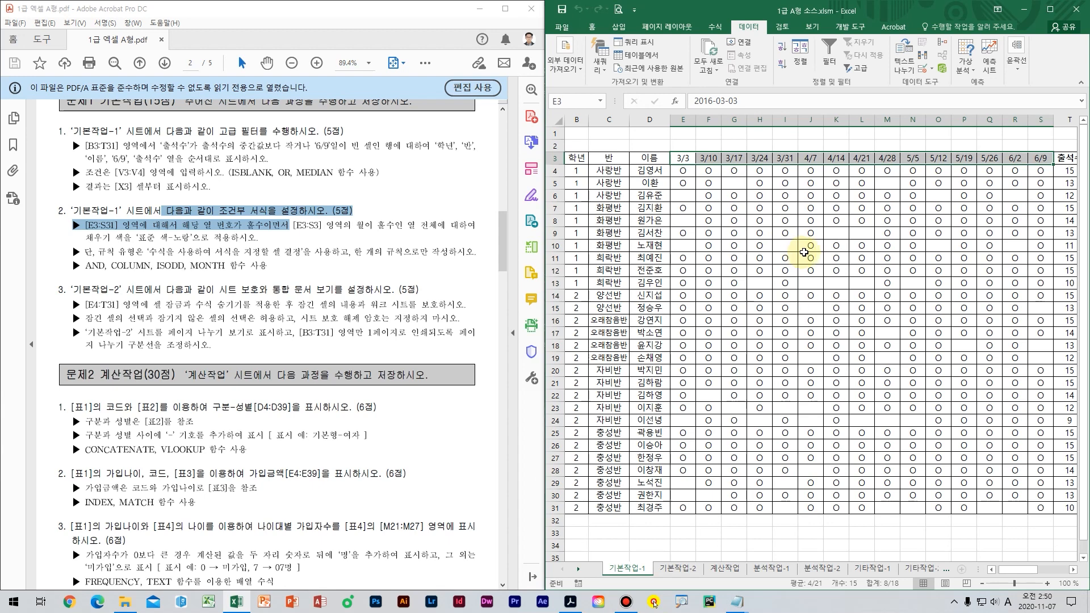
left_click(733, 282)
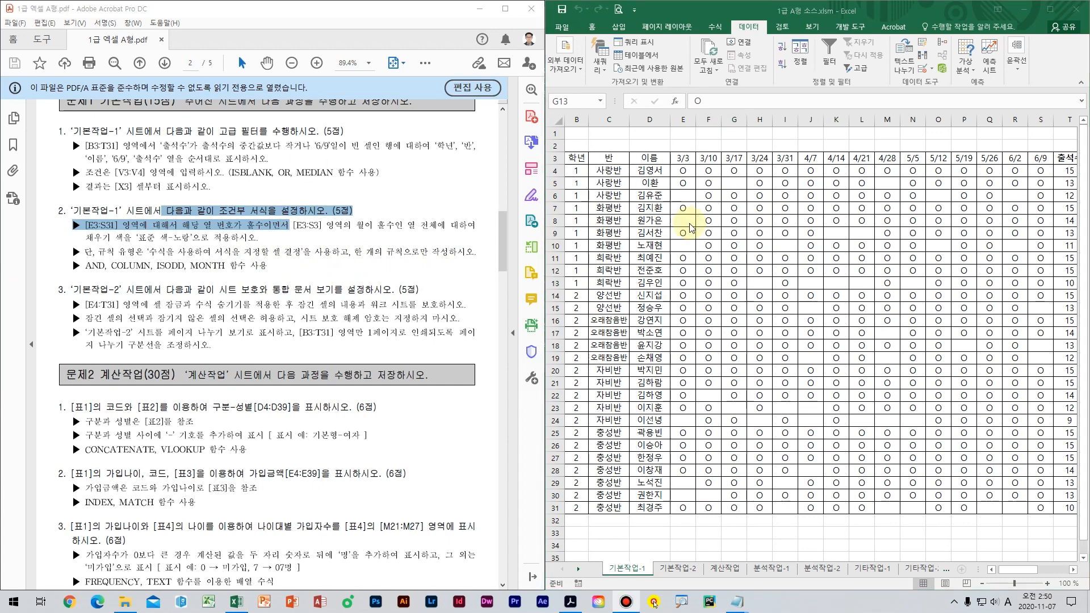
- Create a new conditional formatting rule for E3:S31 with the type that uses a formula to determine which cells to format
left_click_drag(679, 157, 1035, 510)
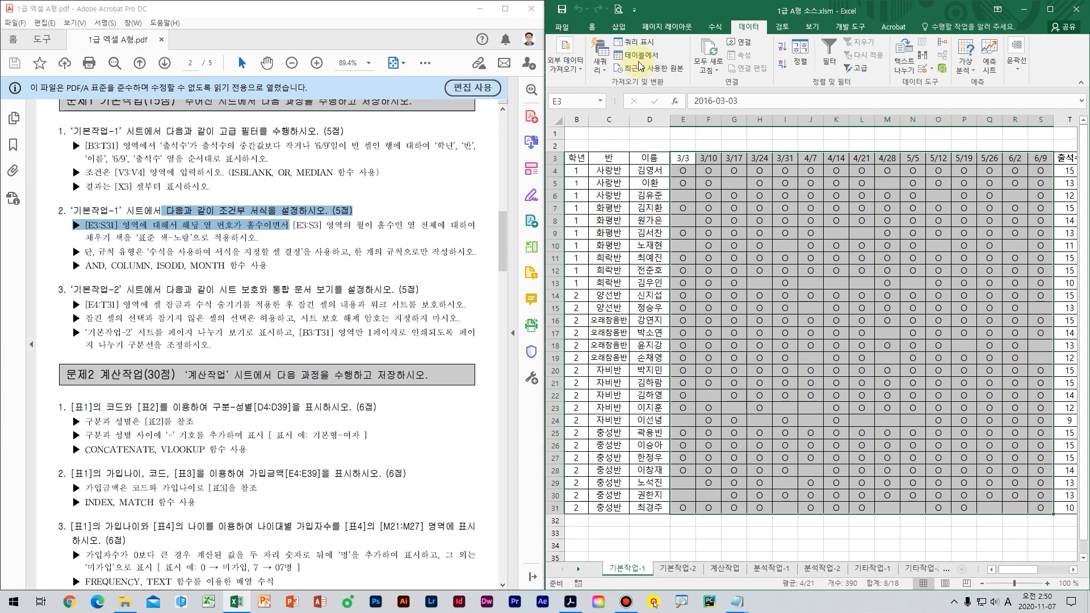
left_click(592, 27)
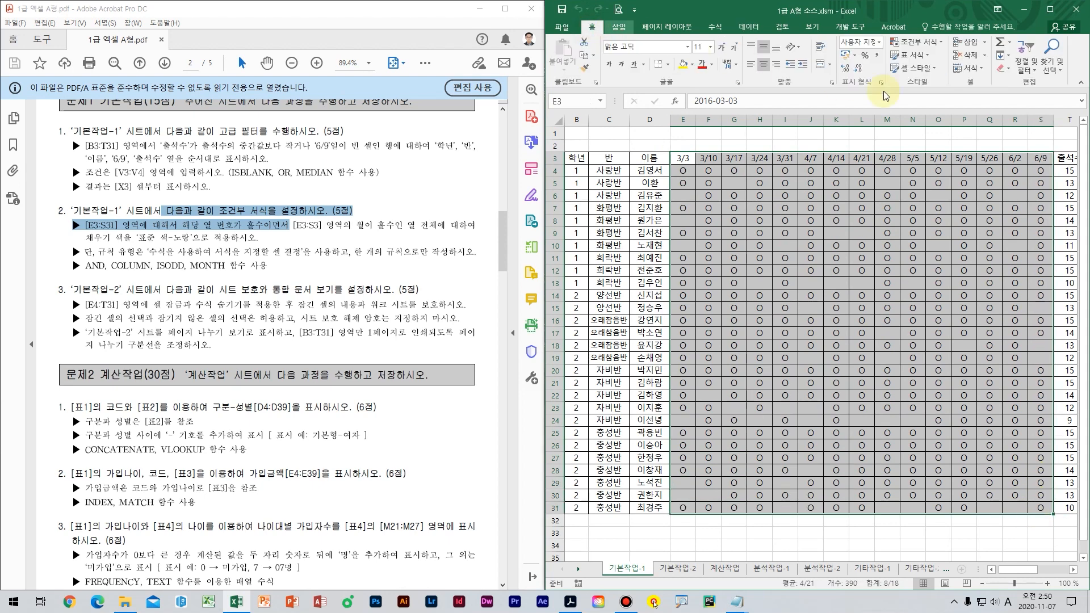
left_click(924, 45)
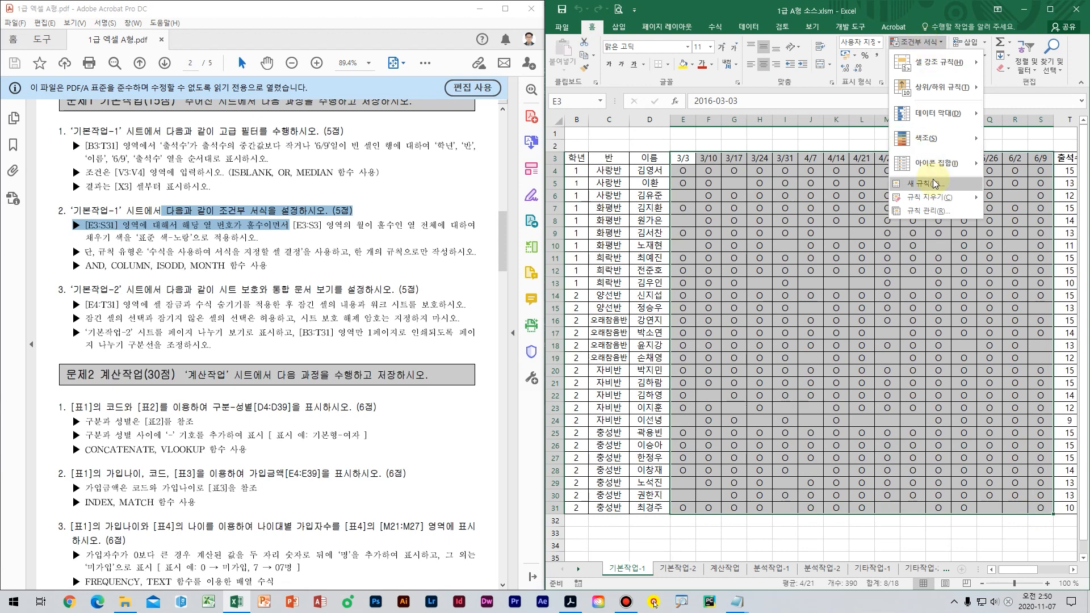
left_click(932, 179)
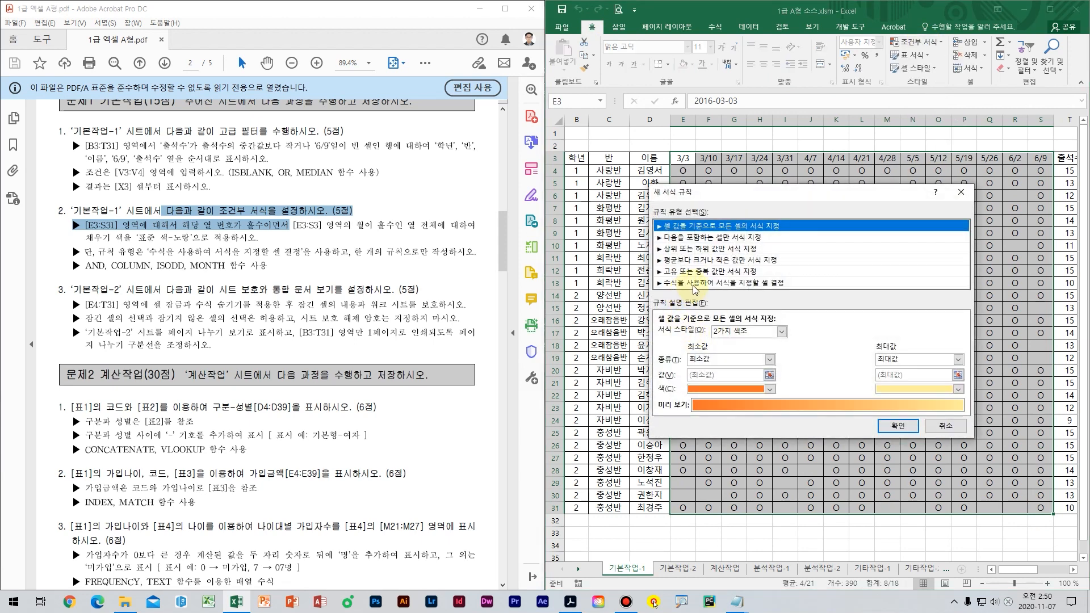
left_click(697, 284)
- Begin the rule's formula with =and(isodd(column(E$3, keeping only the row of the reference absolute
left_click(705, 335)
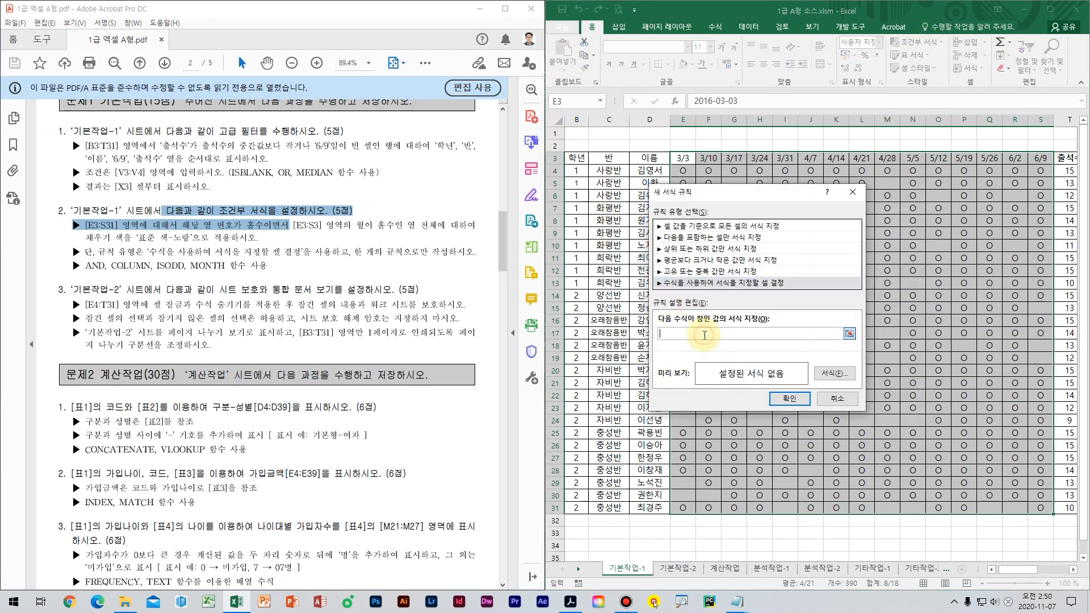
left_click(220, 210)
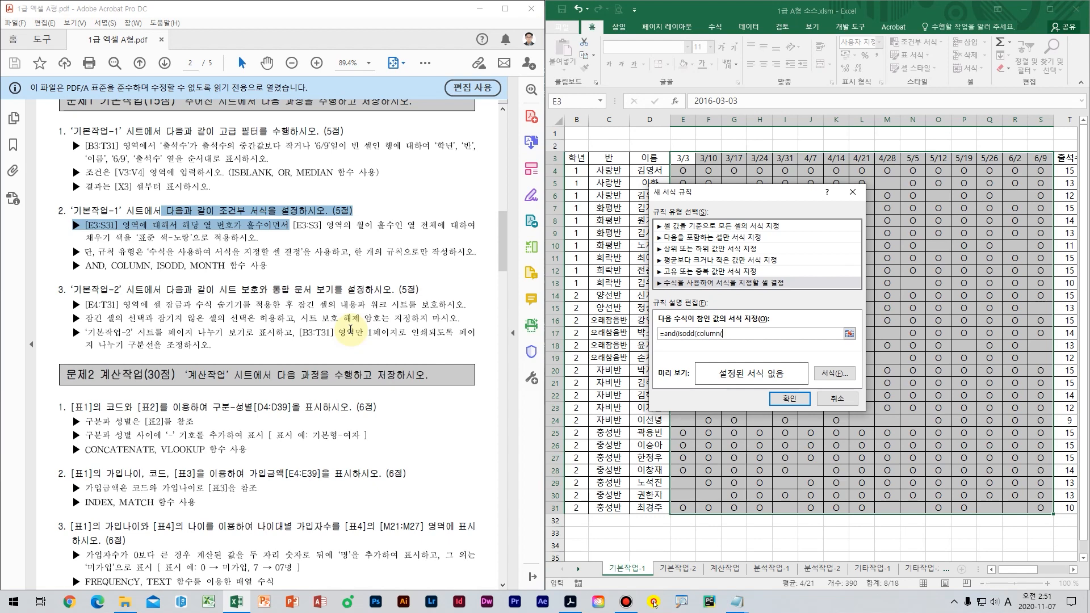
left_click(683, 158)
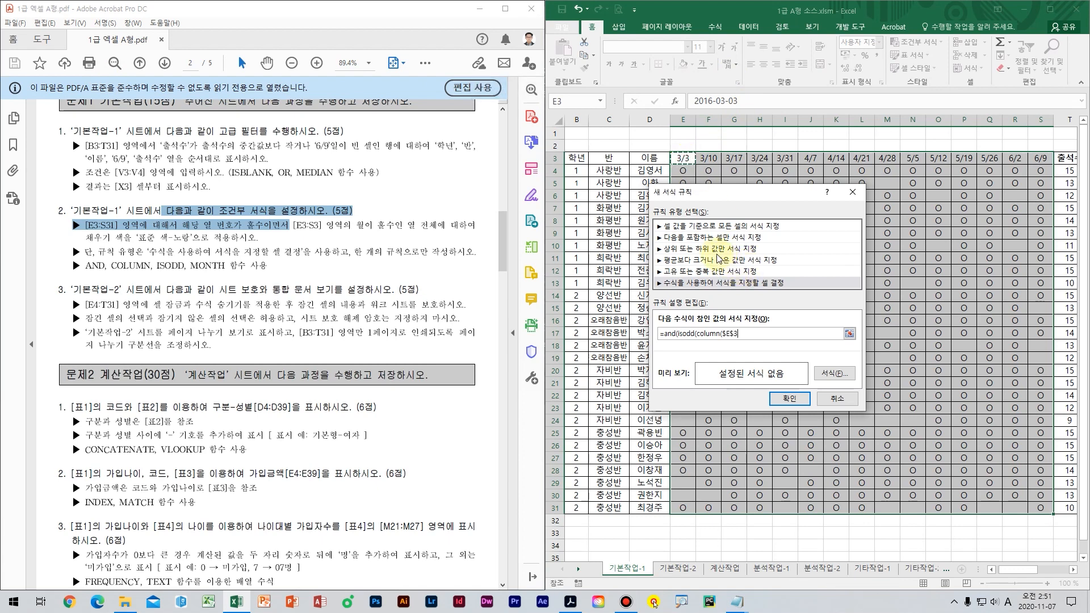
key("F4")
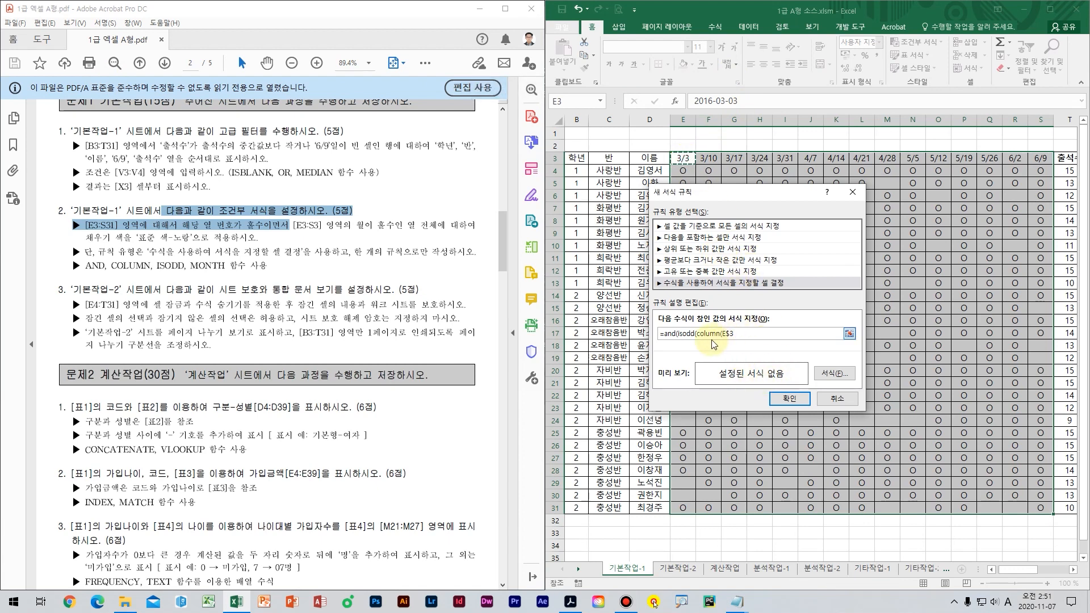
mouse_move(677, 163)
left_mouse_down()
mouse_move(681, 145)
mouse_move(751, 150)
mouse_move(858, 136)
left_mouse_up()
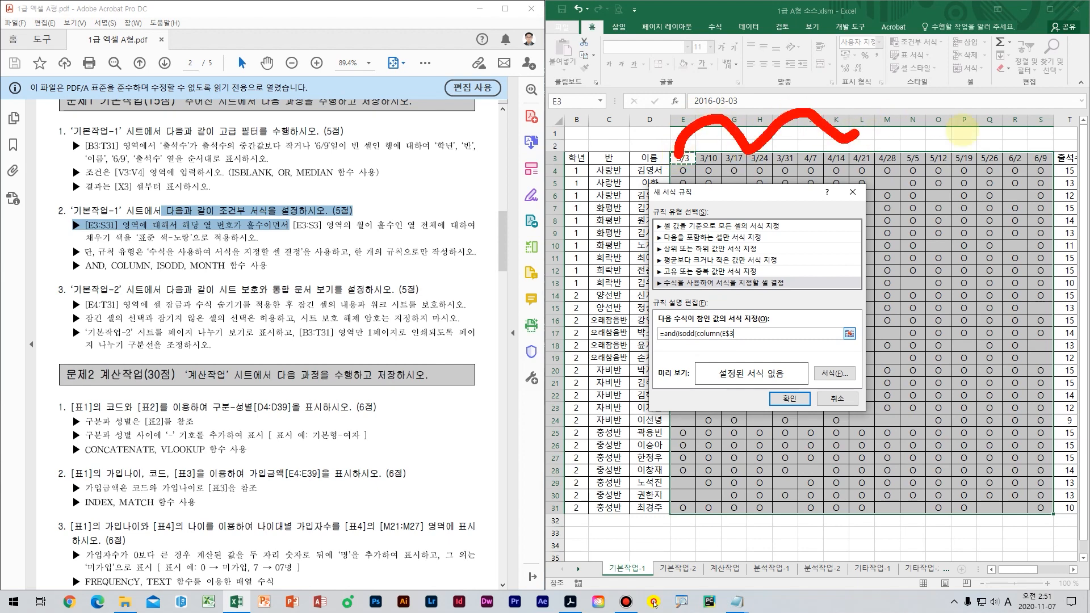
left_click_drag(963, 130, 1002, 157)
mouse_move(724, 177)
left_mouse_down()
mouse_move(723, 368)
mouse_move(772, 351)
left_mouse_up()
left_click_drag(840, 216, 834, 397)
left_click_drag(803, 355, 858, 378)
left_click_drag(983, 223, 911, 349)
left_click_drag(910, 247, 998, 364)
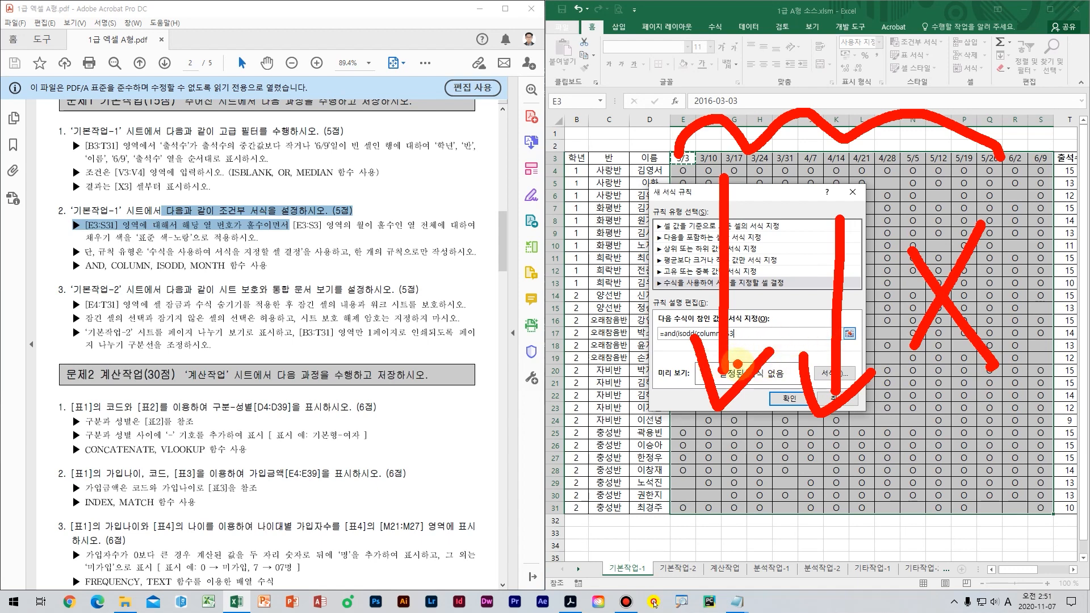
key("Escape")
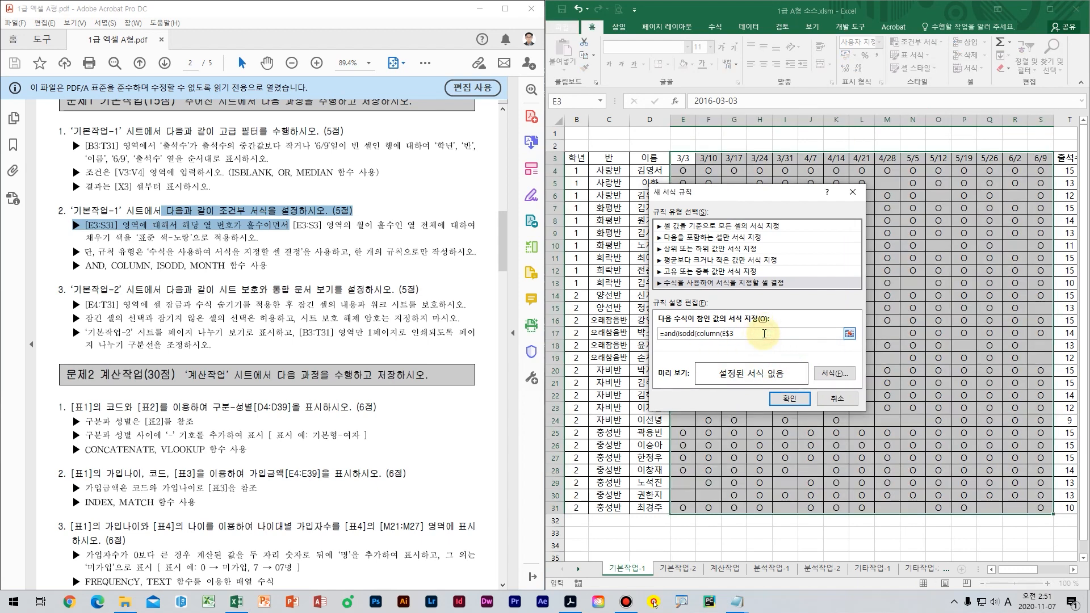
- Close the column test and continue the rule's formula with isodd(month( and a reference to cell E3
key("shift+F10")
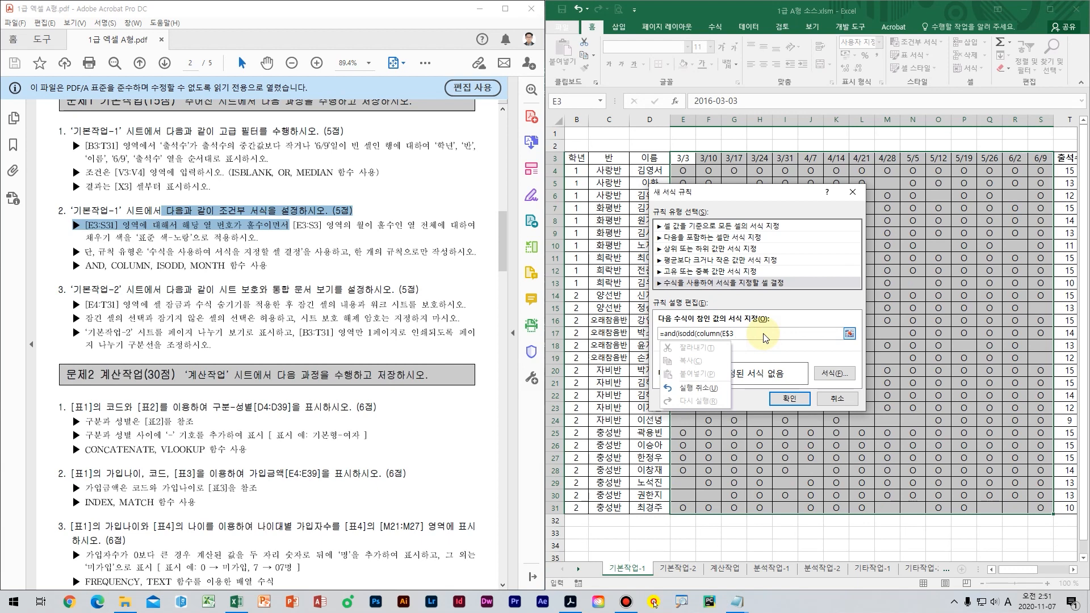
key("Escape")
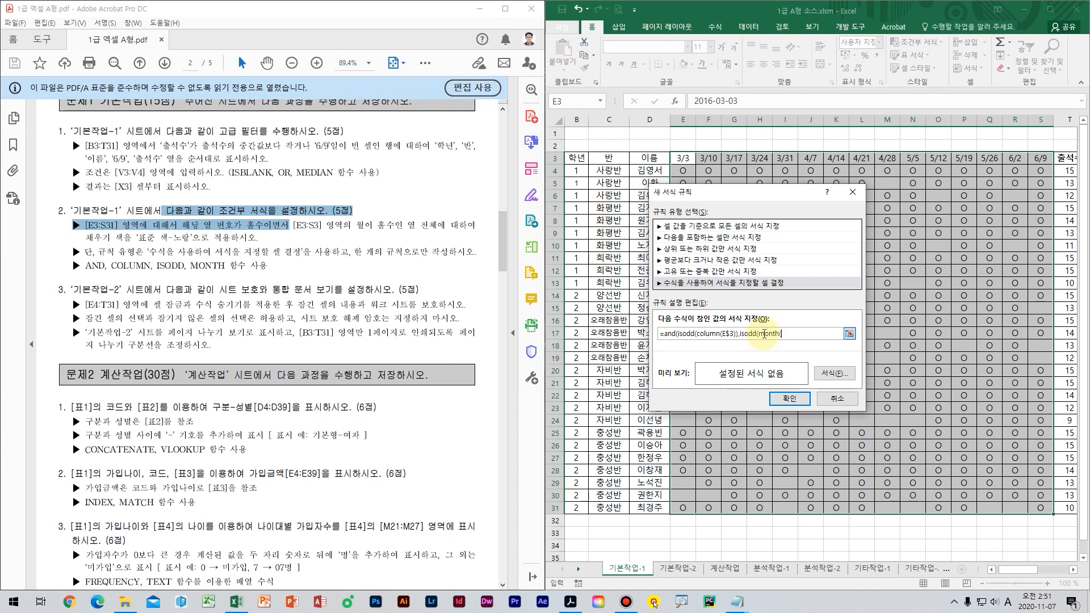
left_click(683, 158)
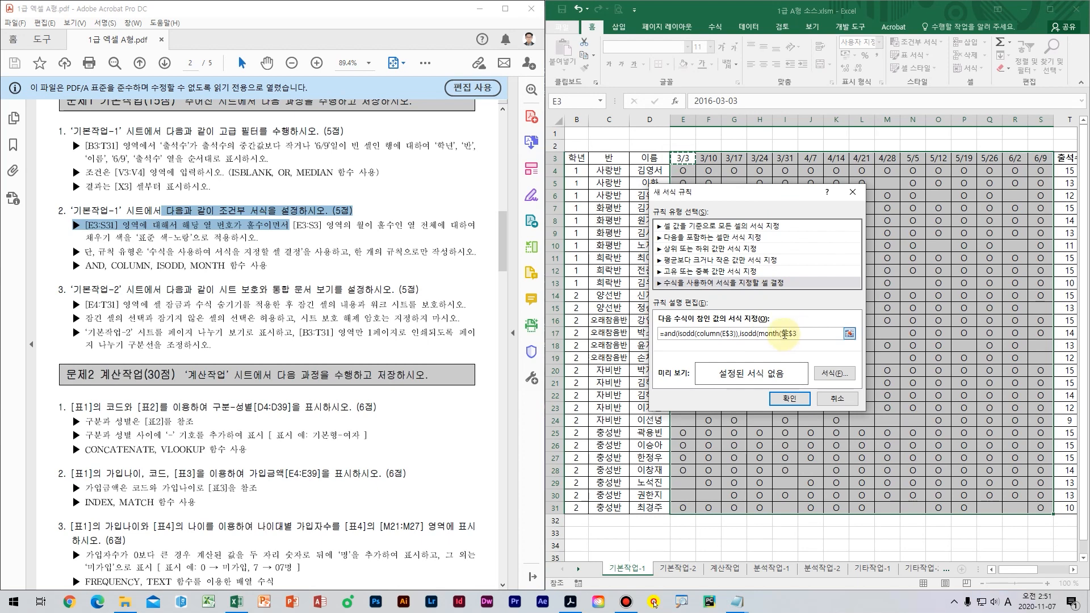
left_click_drag(663, 188, 661, 391)
left_click_drag(630, 338, 719, 369)
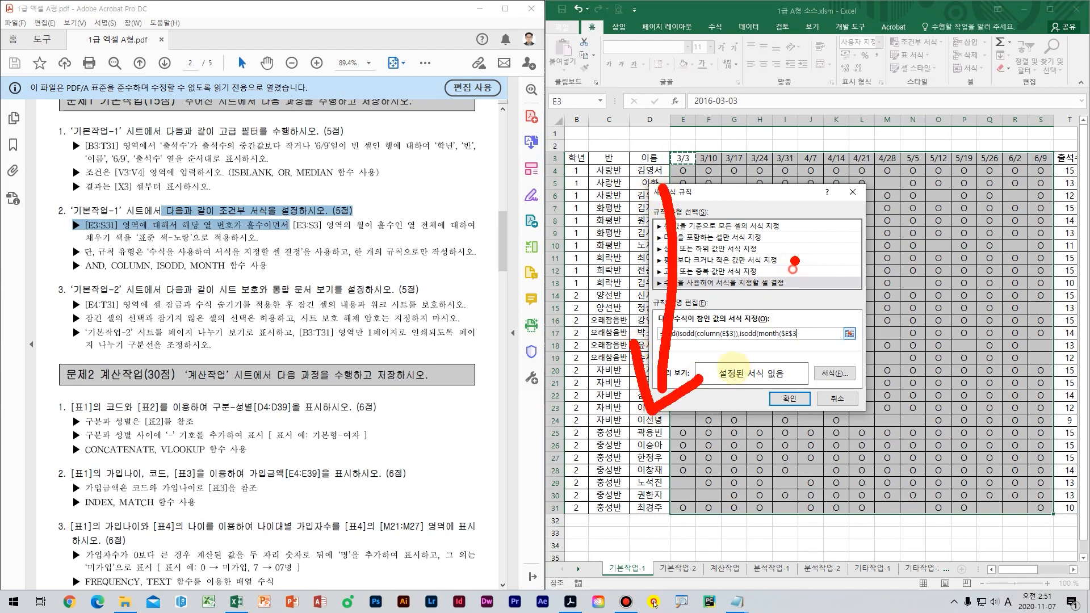
left_click_drag(795, 260, 732, 372)
left_click_drag(725, 281, 791, 358)
left_click_drag(689, 154, 951, 155)
left_click_drag(900, 120, 784, 177)
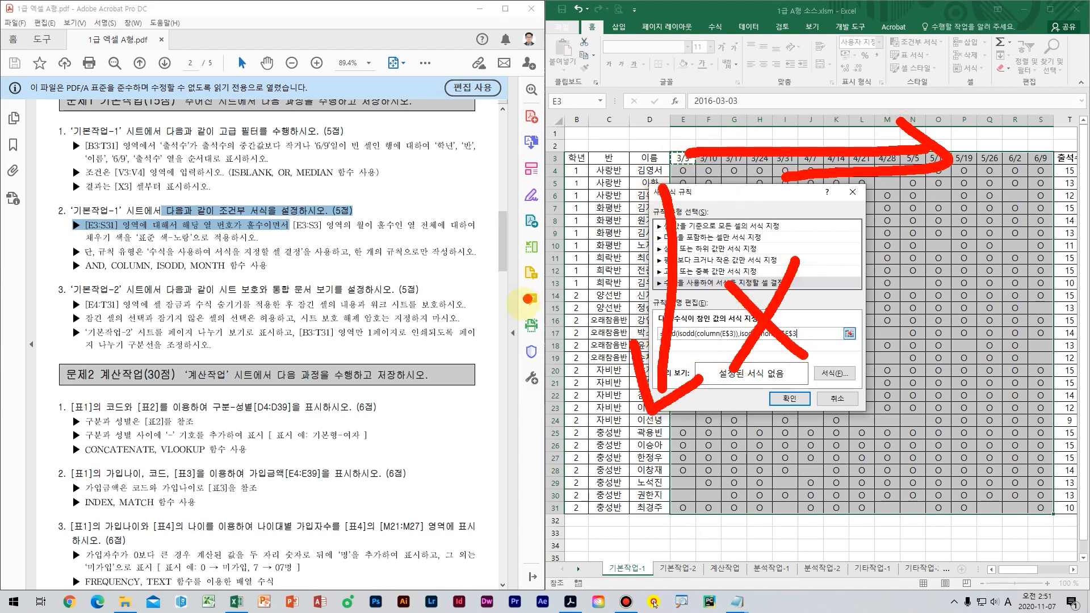
key("Escape")
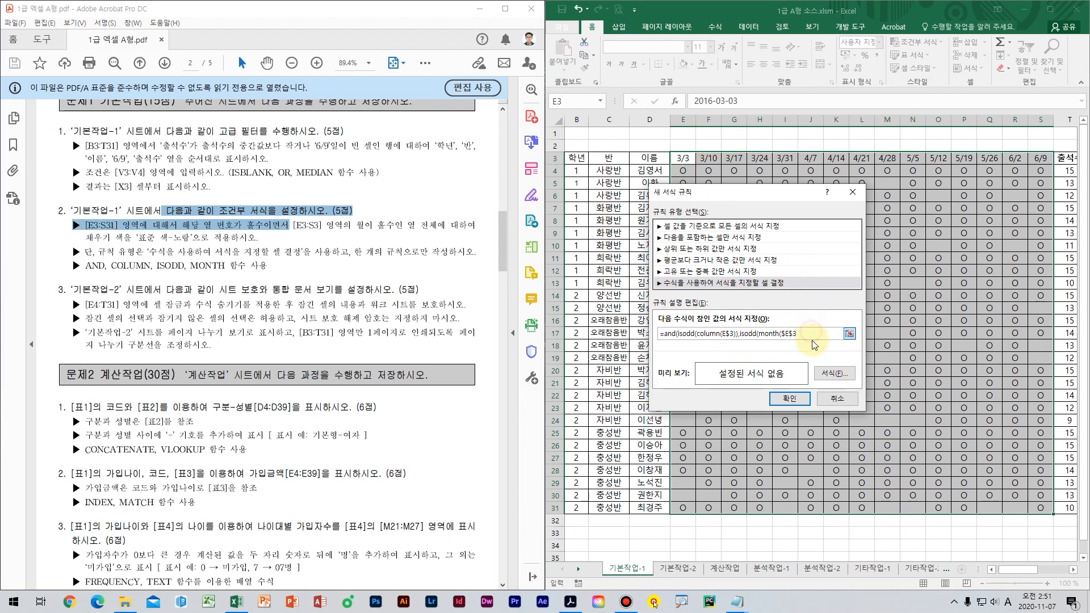
- Complete the formula as =and(isodd(column(E$3)),isodd(month(E$3))) and apply the rule with the standard yellow fill colour
key("F4")
left_click(833, 375)
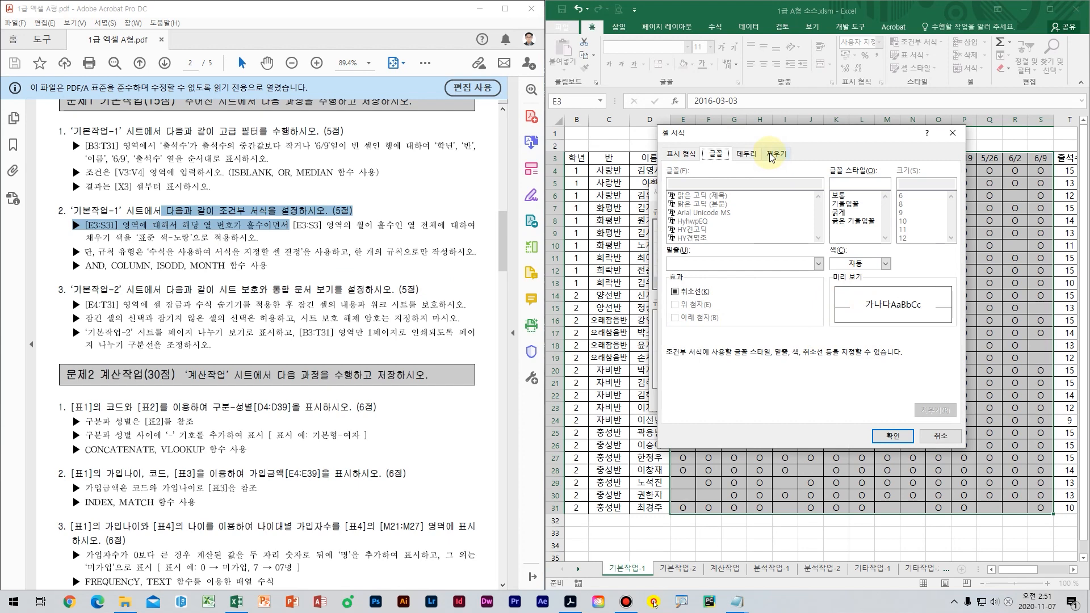
left_click(771, 154)
left_click(707, 270)
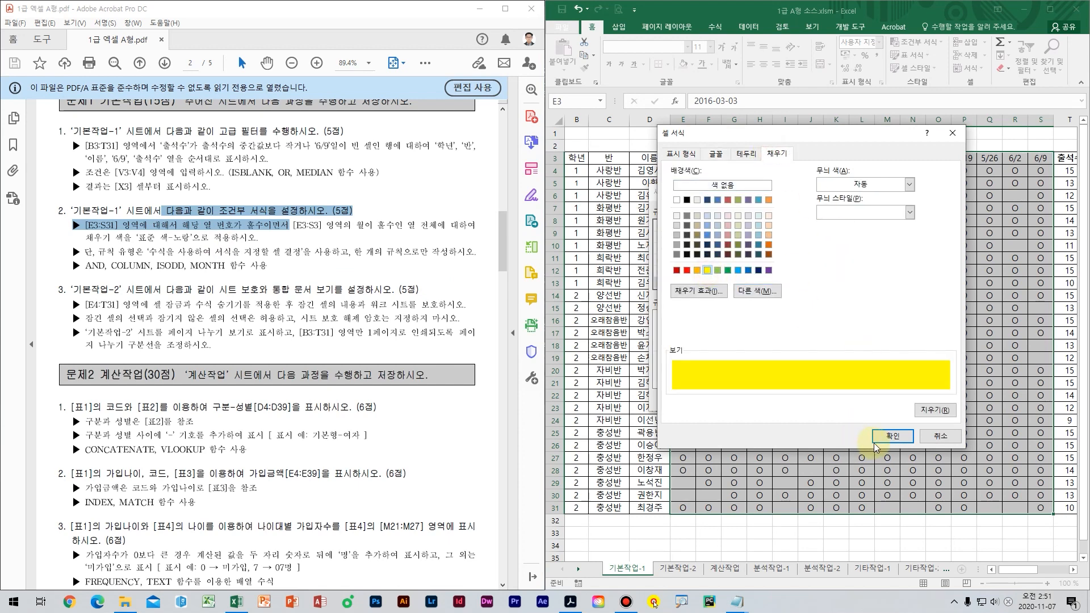
left_click(893, 437)
left_click(806, 402)
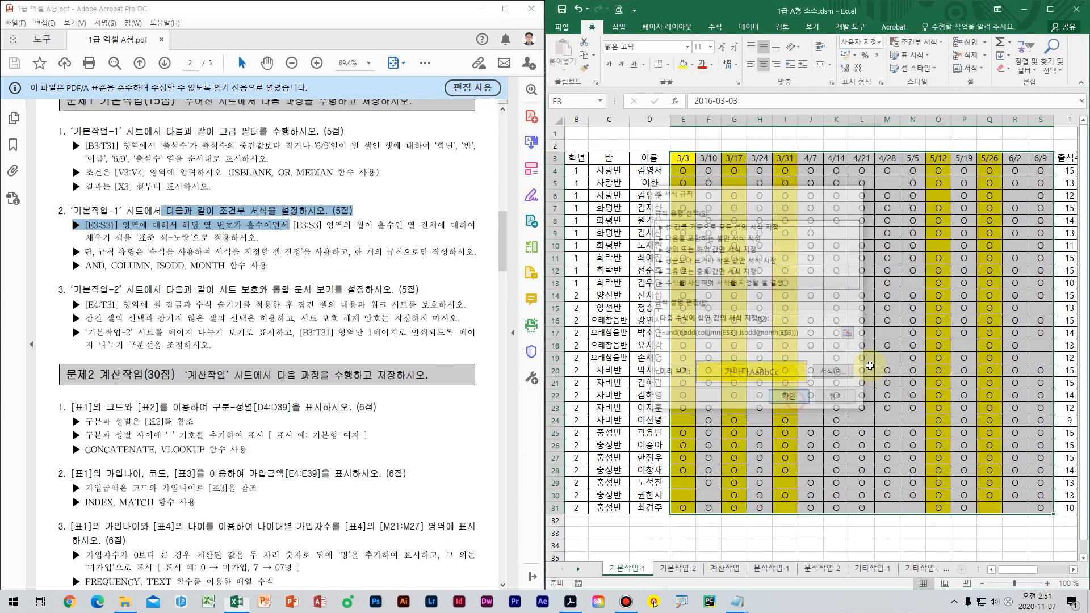
- Check the highlighted date columns against the months of the headings in E3:S3
left_click(785, 209)
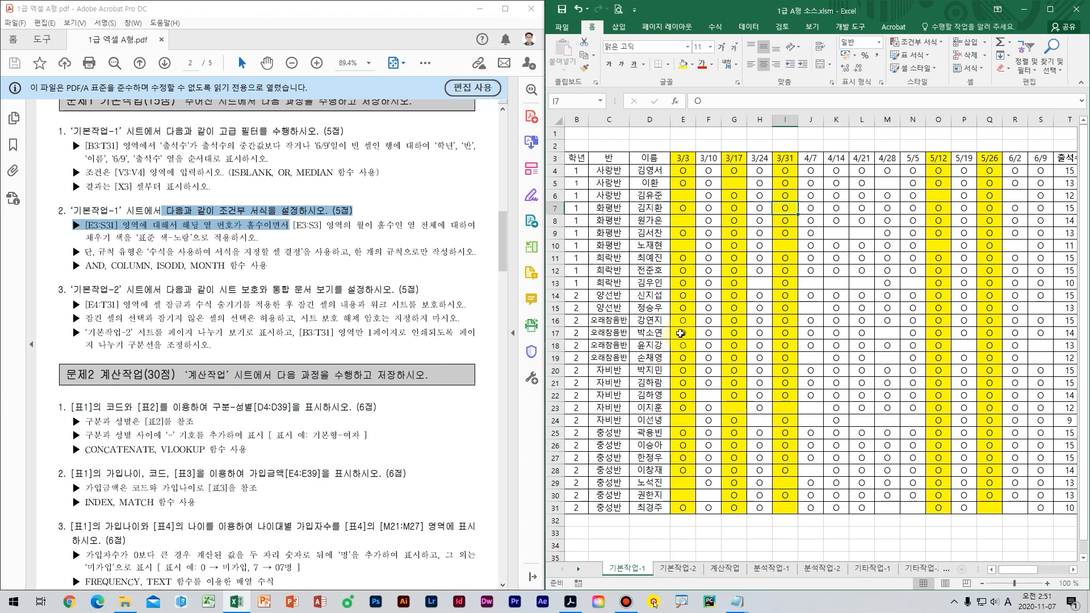
left_click(680, 157)
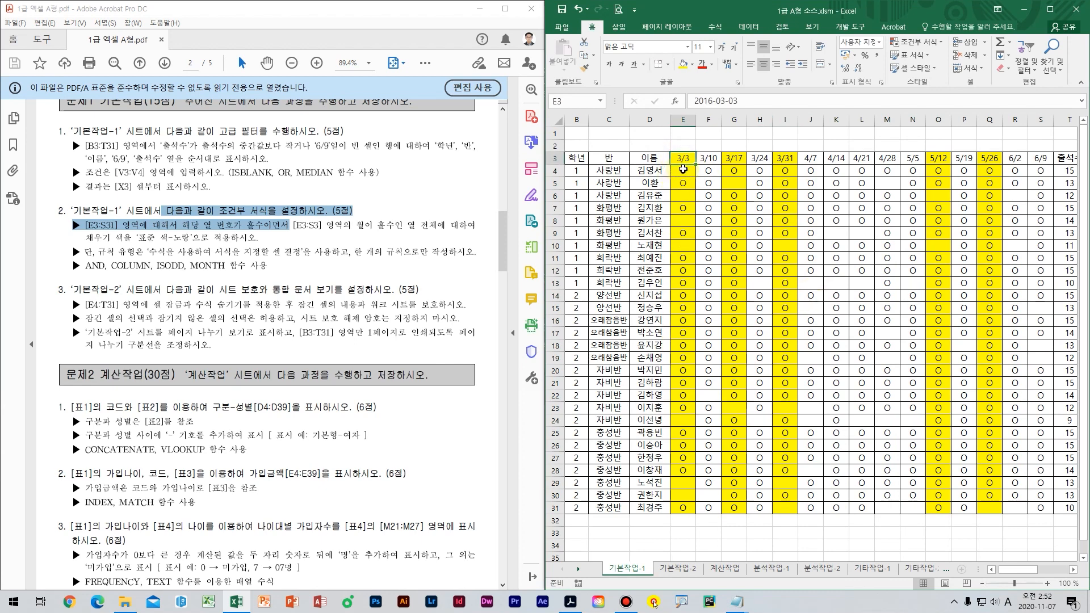
left_click(683, 170)
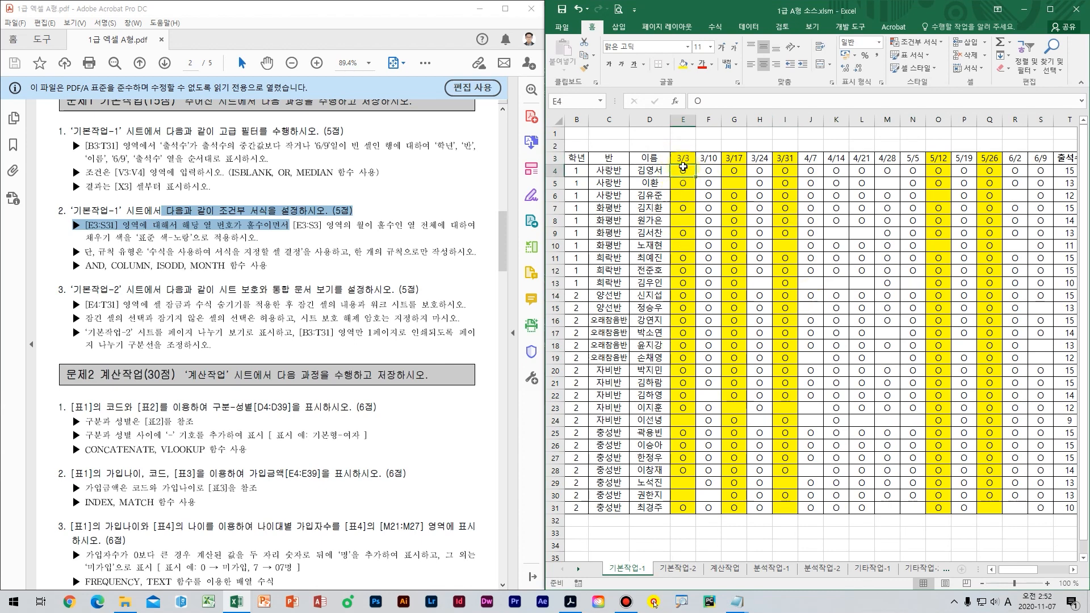
left_click(682, 158)
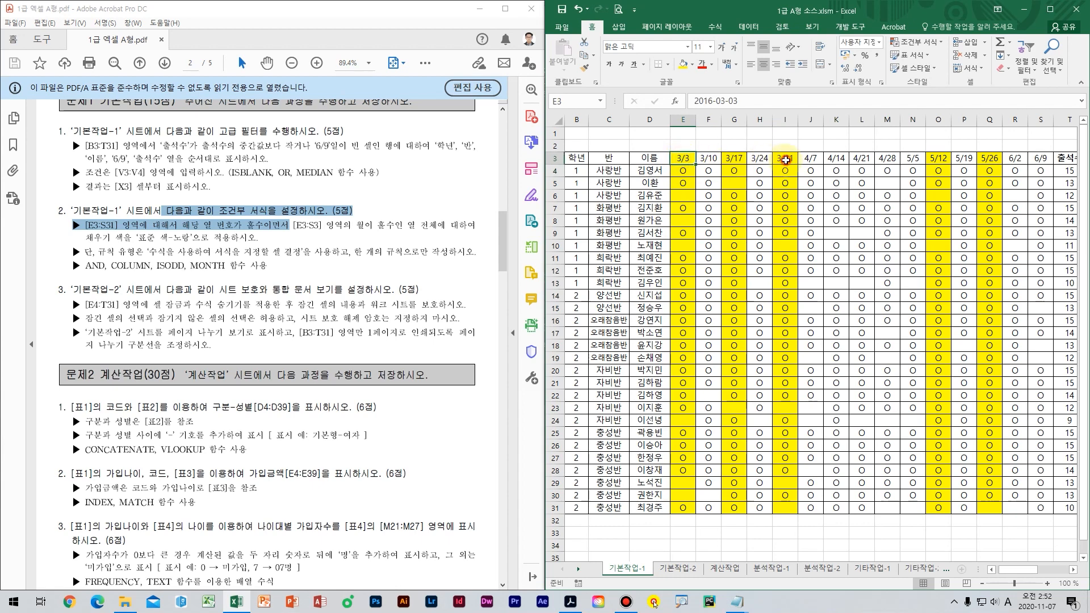
left_click(989, 159)
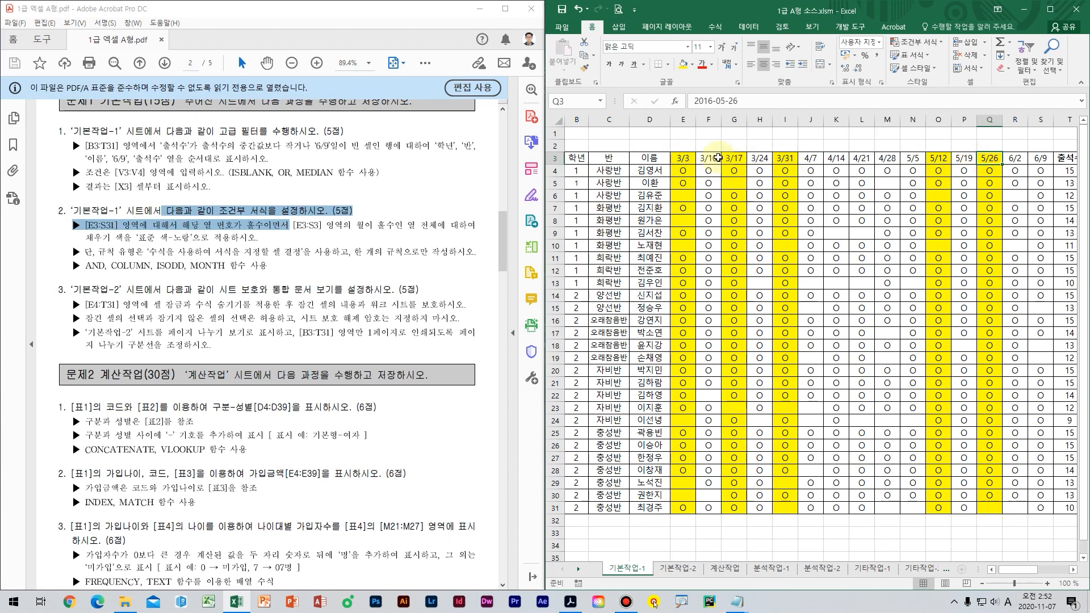
left_click_drag(859, 145, 887, 161)
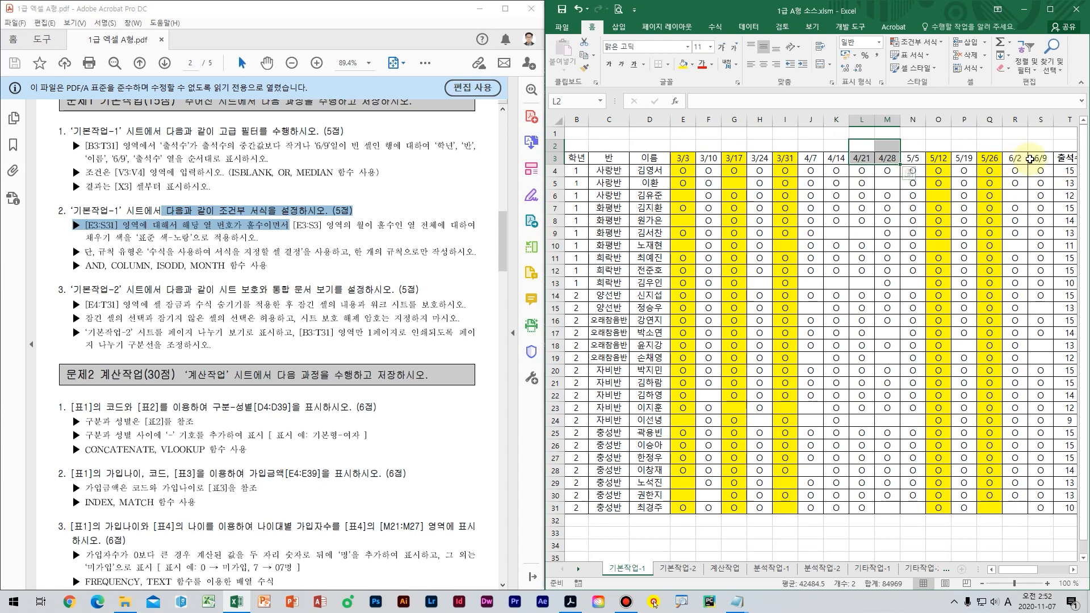
left_click(836, 220)
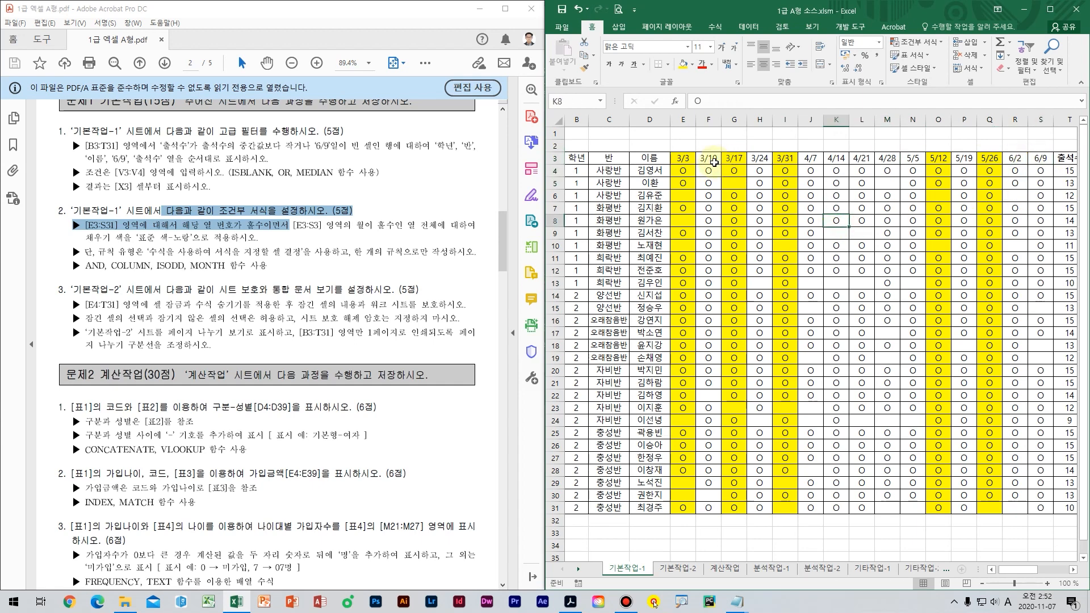
- Count the column numbers along row 3 from column A to compare them with the highlighted columns
left_click(717, 161)
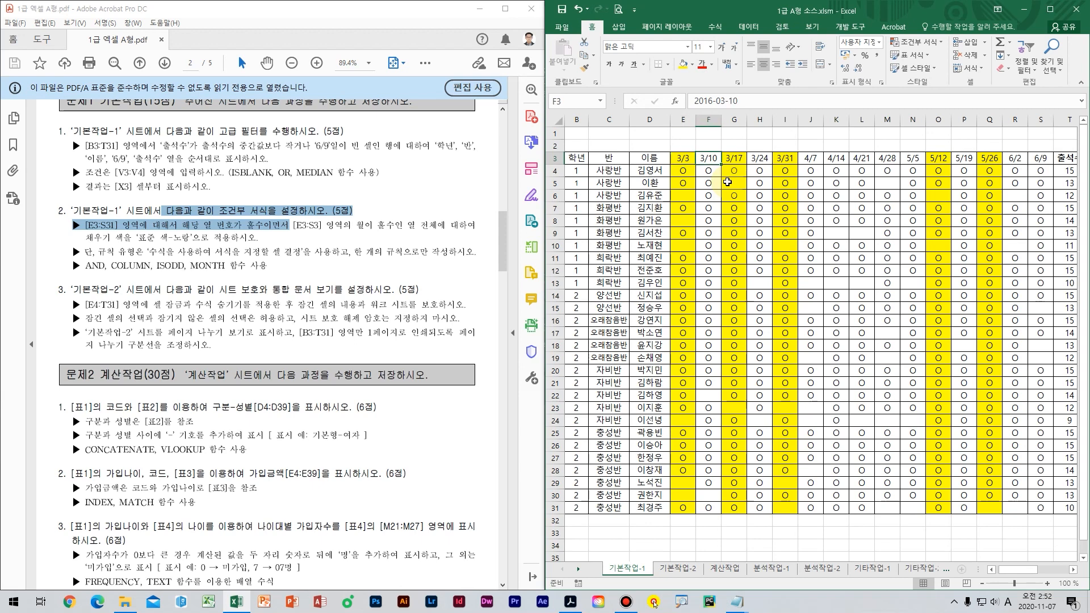
key("Left")
key("Left")
key("Left")
key("Left")
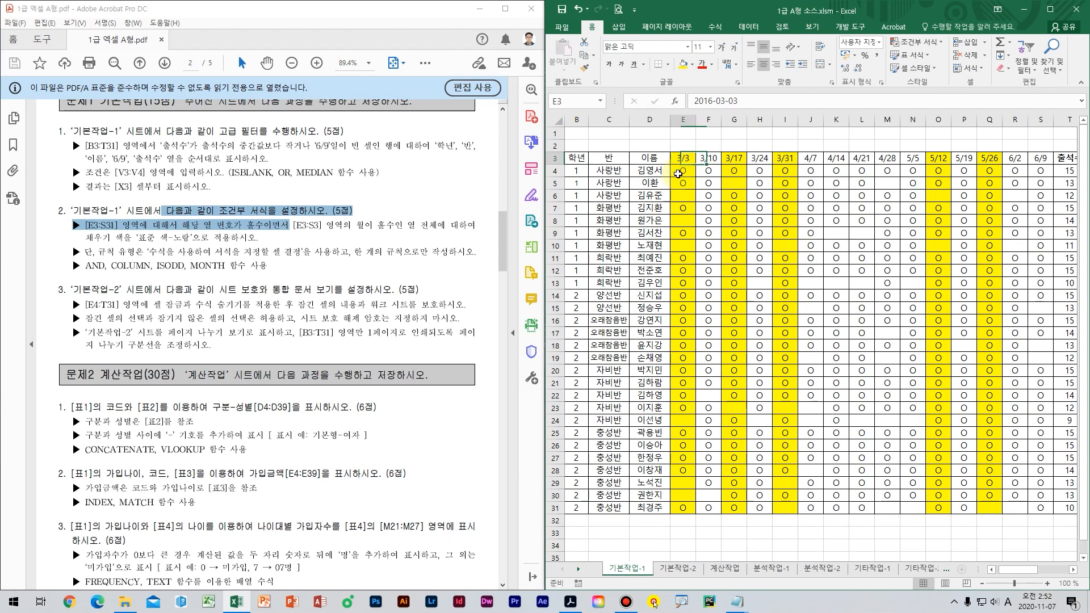
key("Left")
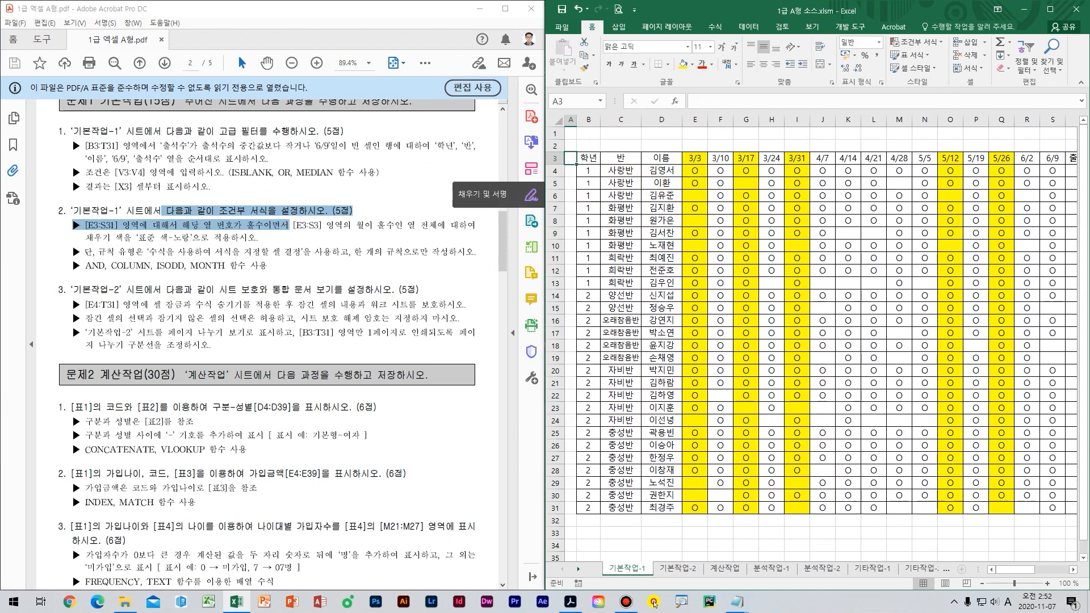
key("Right")
key("Right")
key("Right")
key("Right")
key("Right")
key("Right")
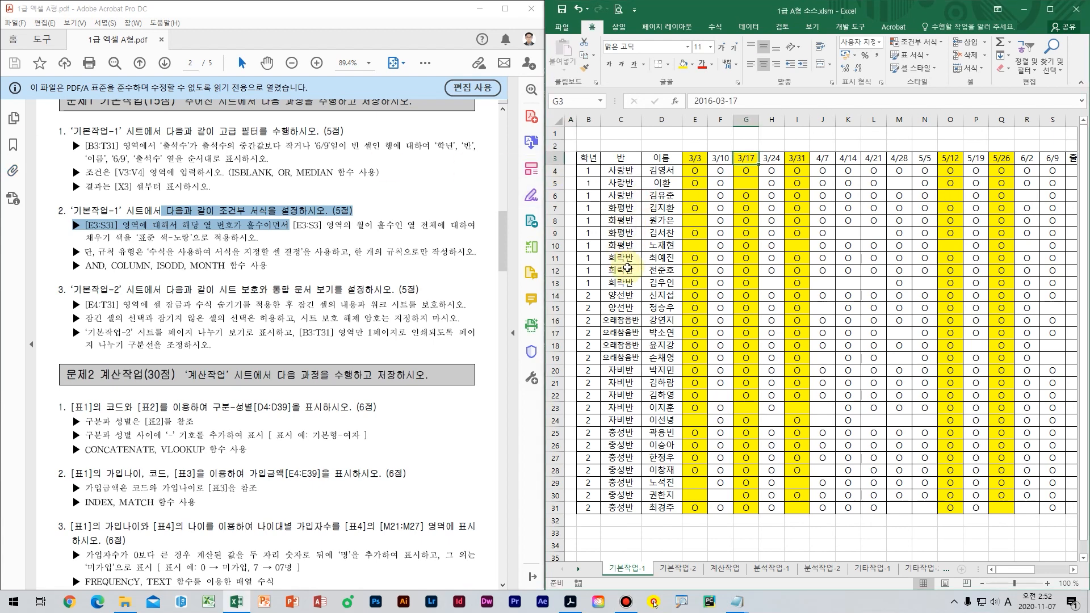
mouse_move(571, 135)
left_mouse_down()
mouse_move(545, 160)
mouse_move(586, 185)
mouse_move(608, 183)
left_mouse_up()
mouse_move(607, 145)
left_mouse_down()
mouse_move(631, 170)
mouse_move(616, 200)
left_mouse_up()
mouse_move(672, 161)
left_mouse_down()
mouse_move(693, 184)
mouse_move(665, 212)
mouse_move(678, 260)
mouse_move(745, 214)
mouse_move(753, 248)
left_mouse_up()
mouse_move(818, 211)
left_mouse_down()
mouse_move(792, 226)
mouse_move(810, 252)
left_mouse_up()
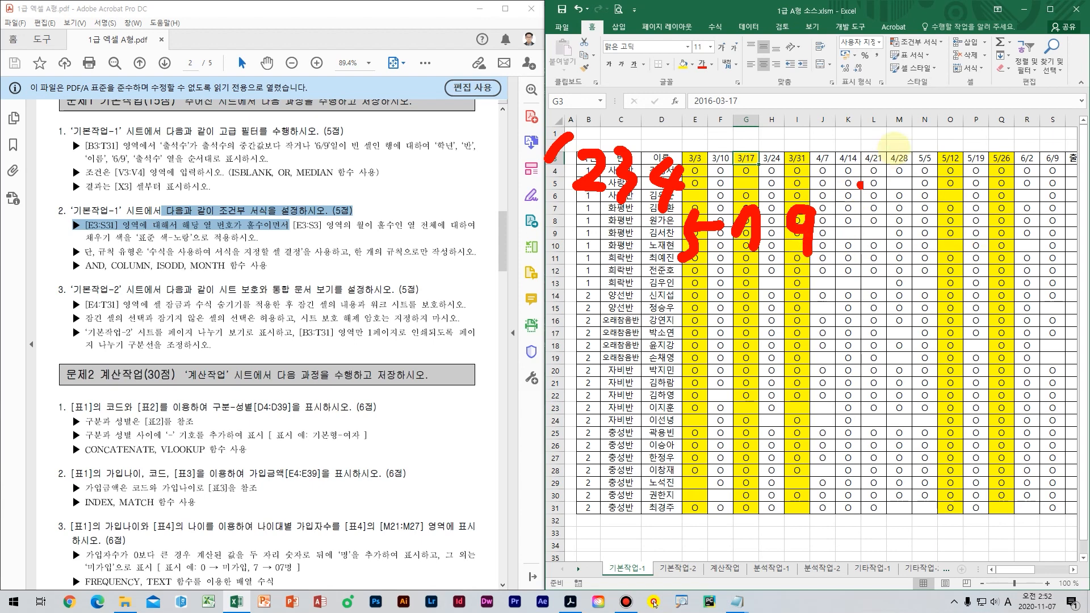
left_click_drag(896, 136, 792, 183)
left_click_drag(806, 119, 900, 209)
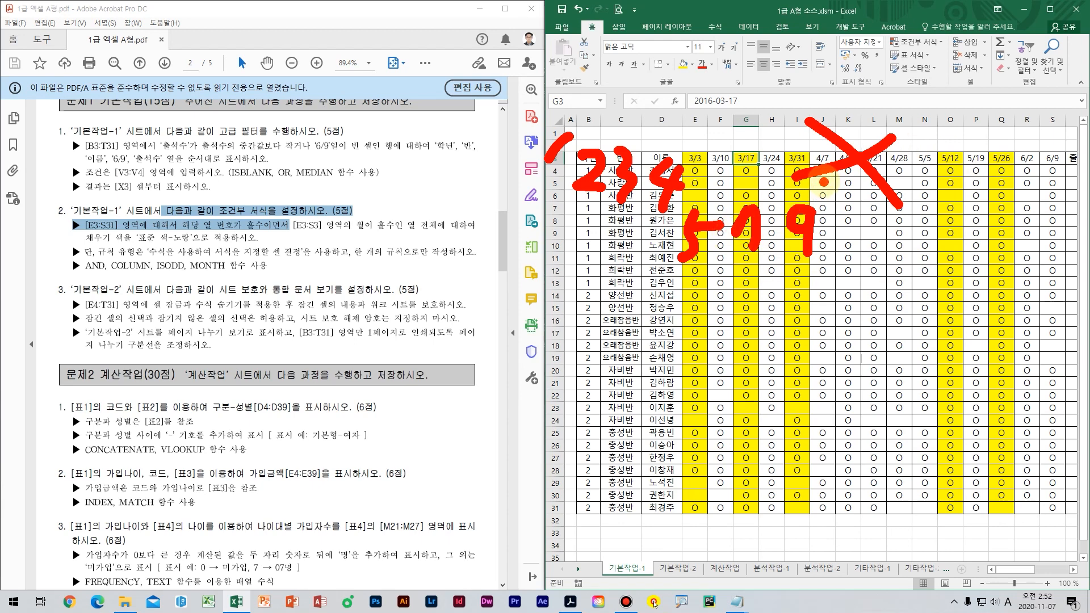
key("Escape")
left_click(822, 245)
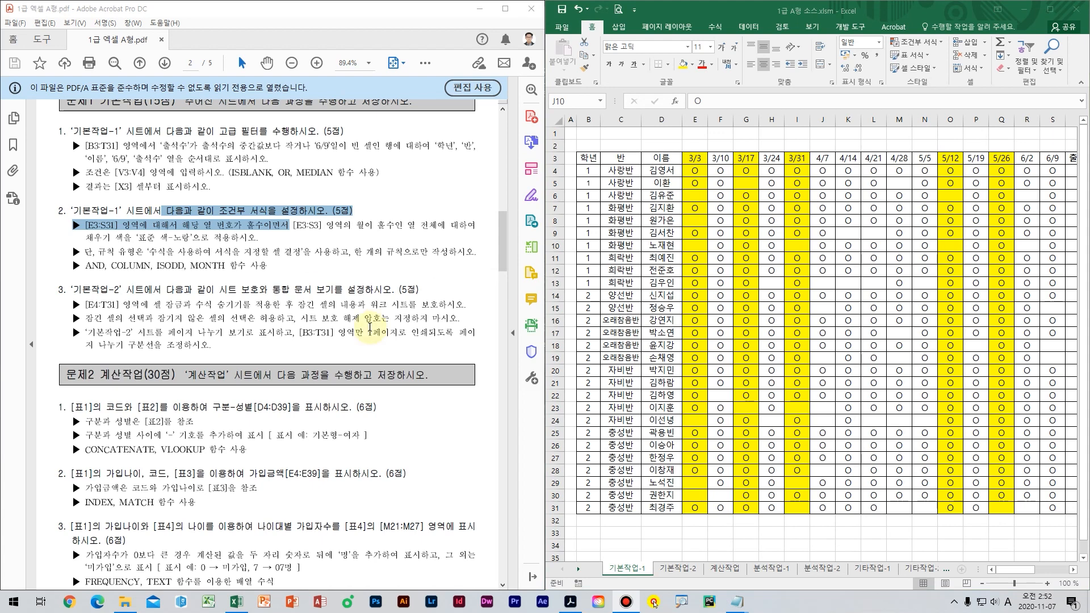
- Switch to the 기본작업-2 sheet and read its sheet protection and page break preview task in the PDF
left_click(687, 567)
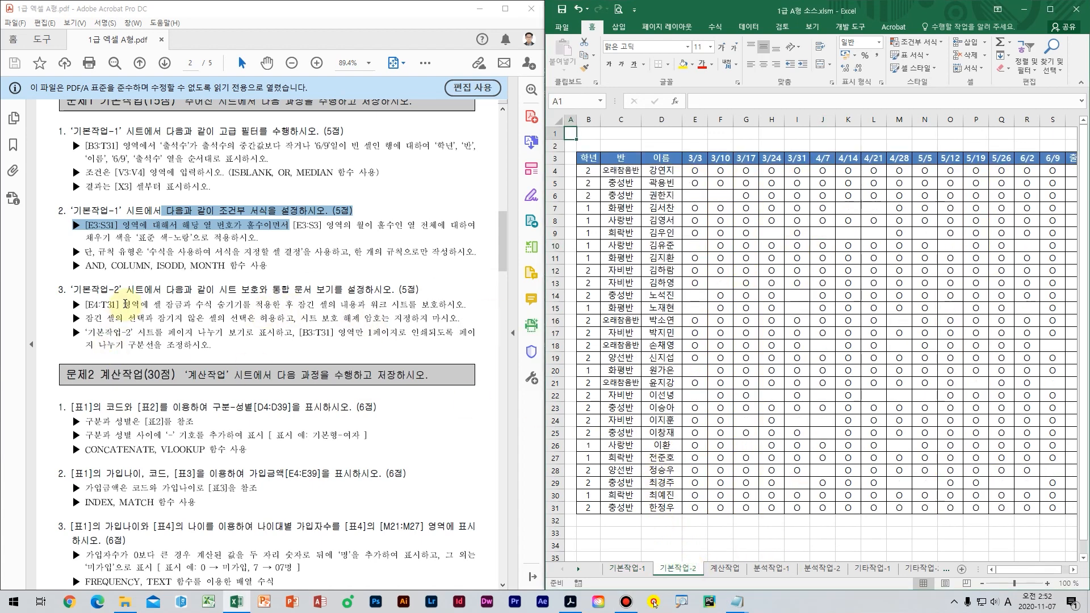
left_click(126, 305)
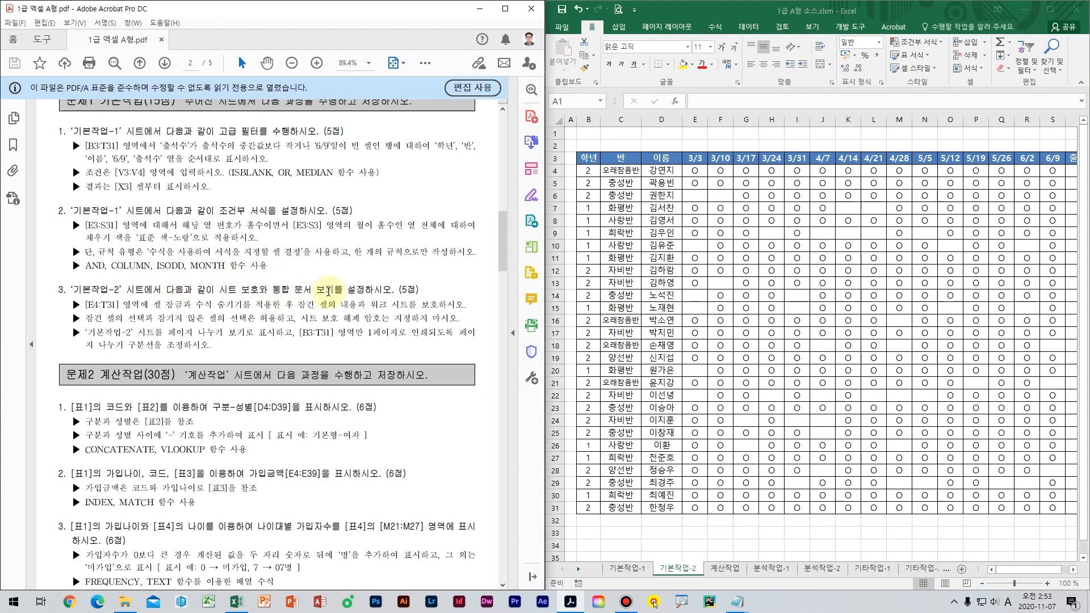
left_click_drag(339, 332, 407, 332)
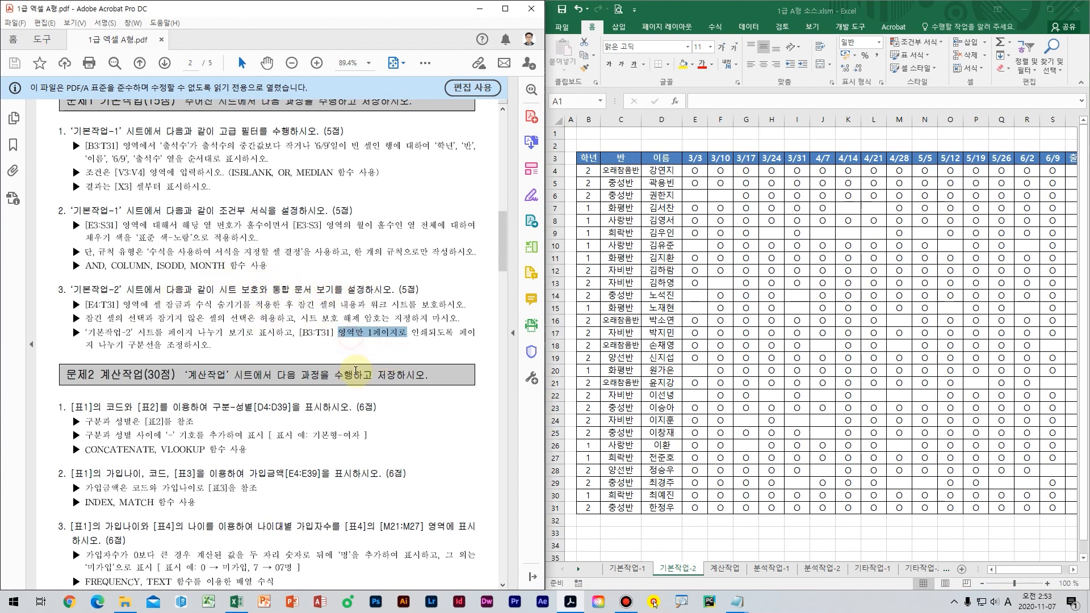
left_click(267, 342)
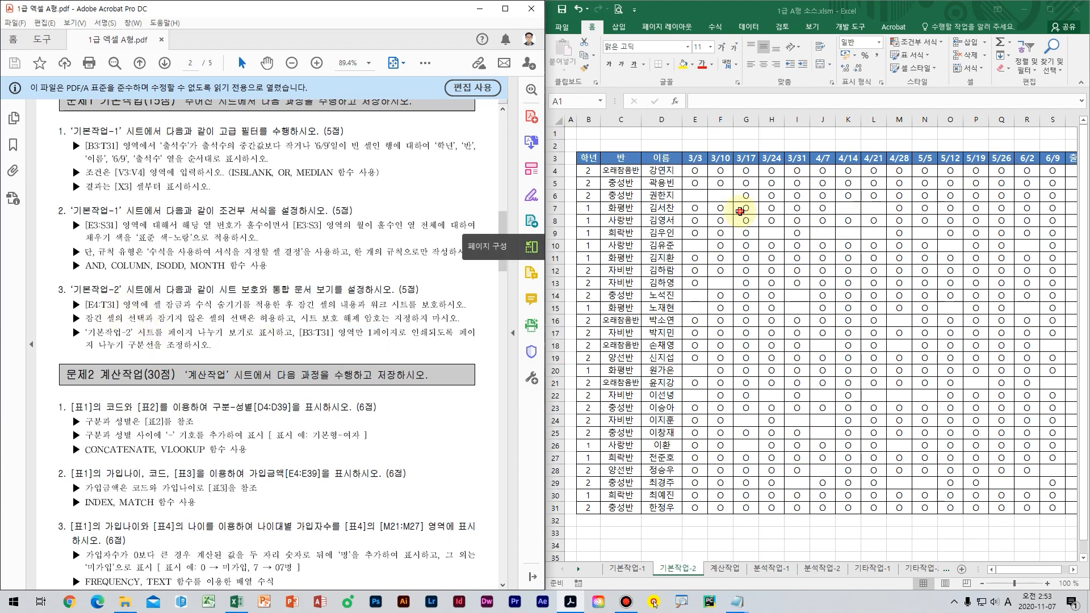
- Set the cell protection of E4:T31 on the 기본작업-2 sheet to both locked (잠금) and hidden (숨김)
left_click(692, 172)
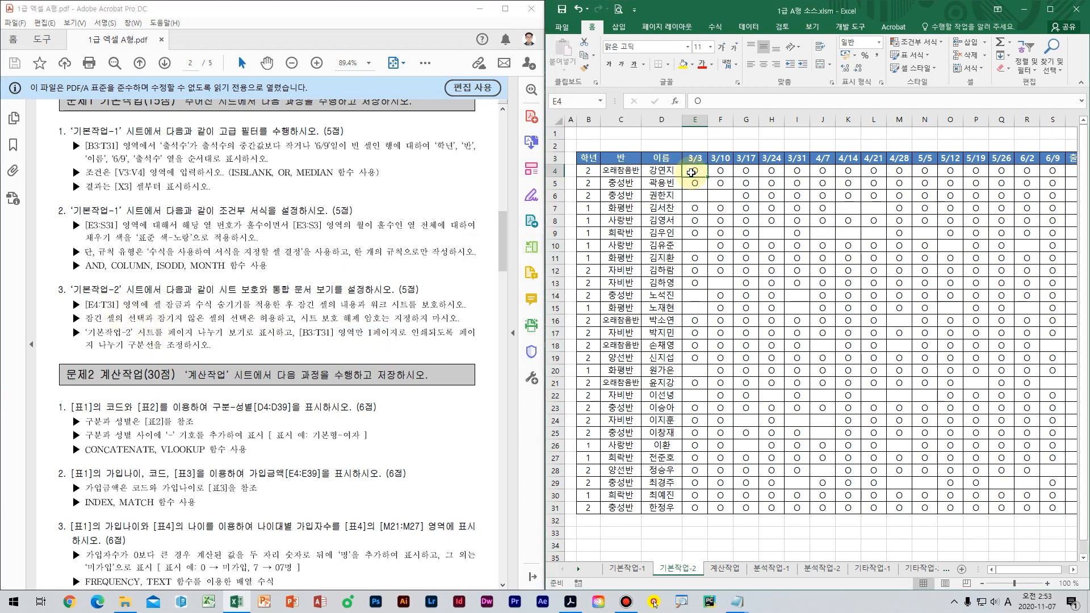
left_click_drag(692, 172, 1001, 508)
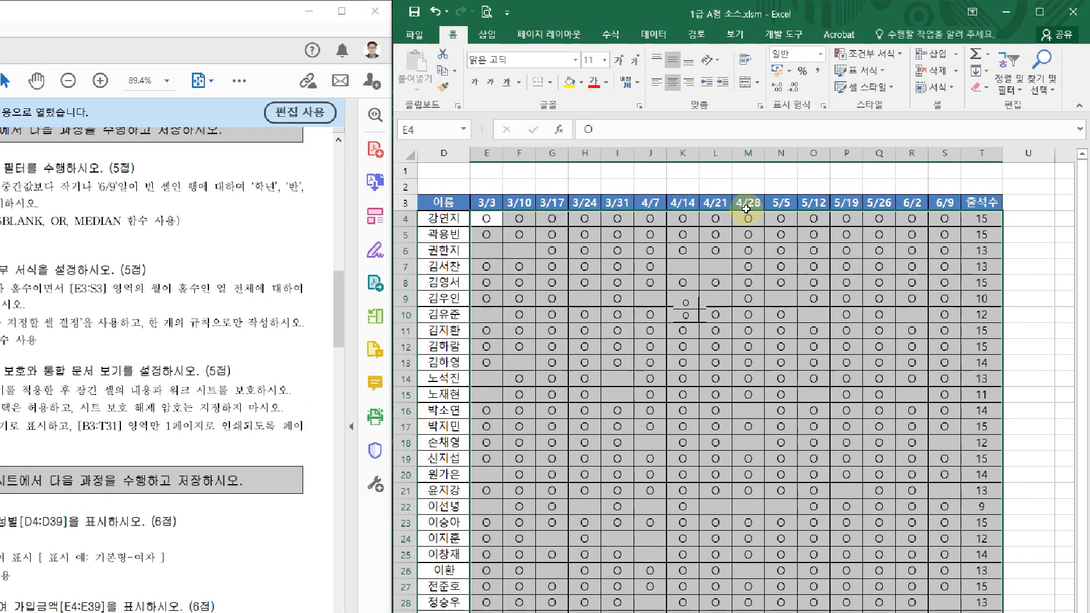
right_click(614, 245)
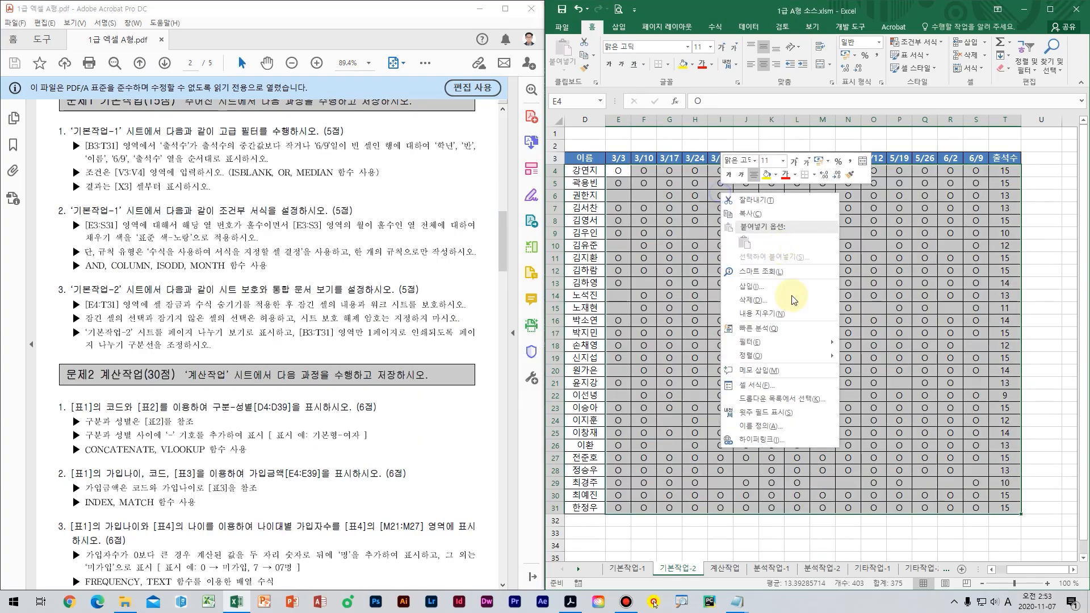
left_click(662, 495)
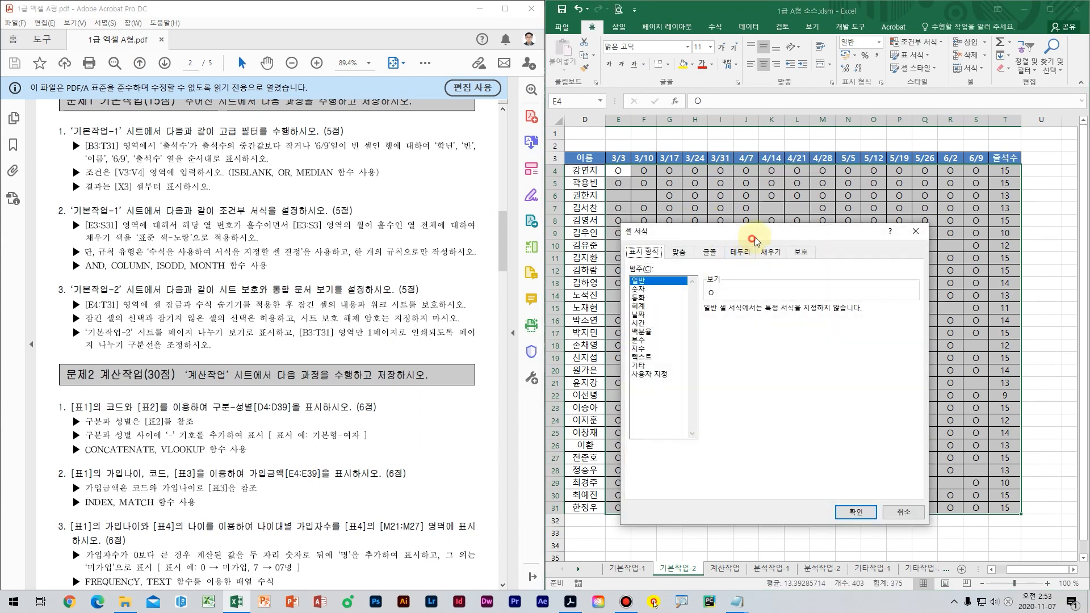
left_click_drag(756, 240, 778, 193)
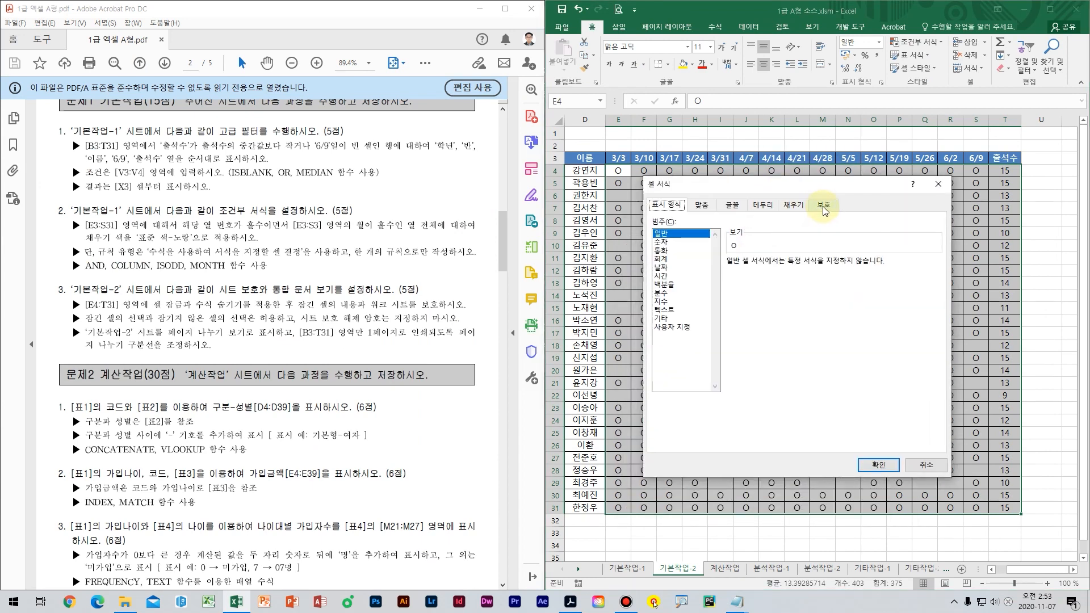
left_click(820, 205)
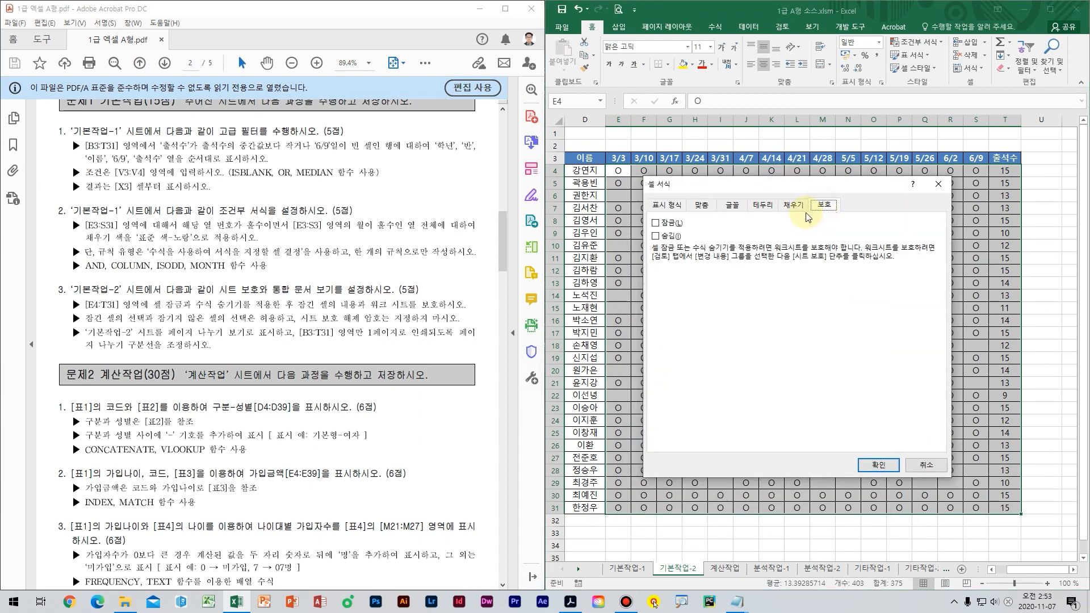
left_click(669, 223)
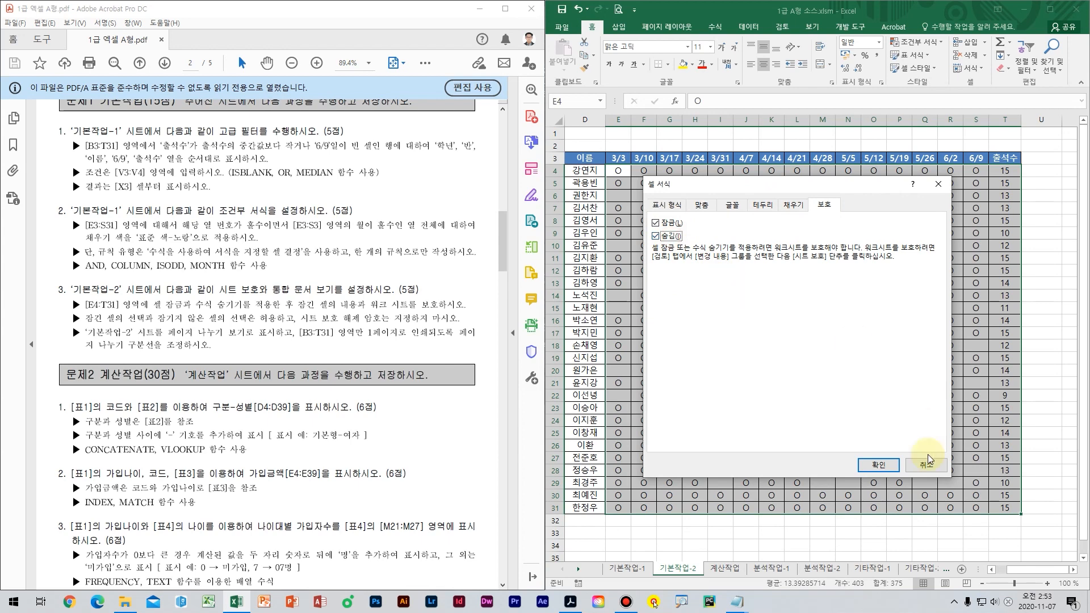
left_click(879, 466)
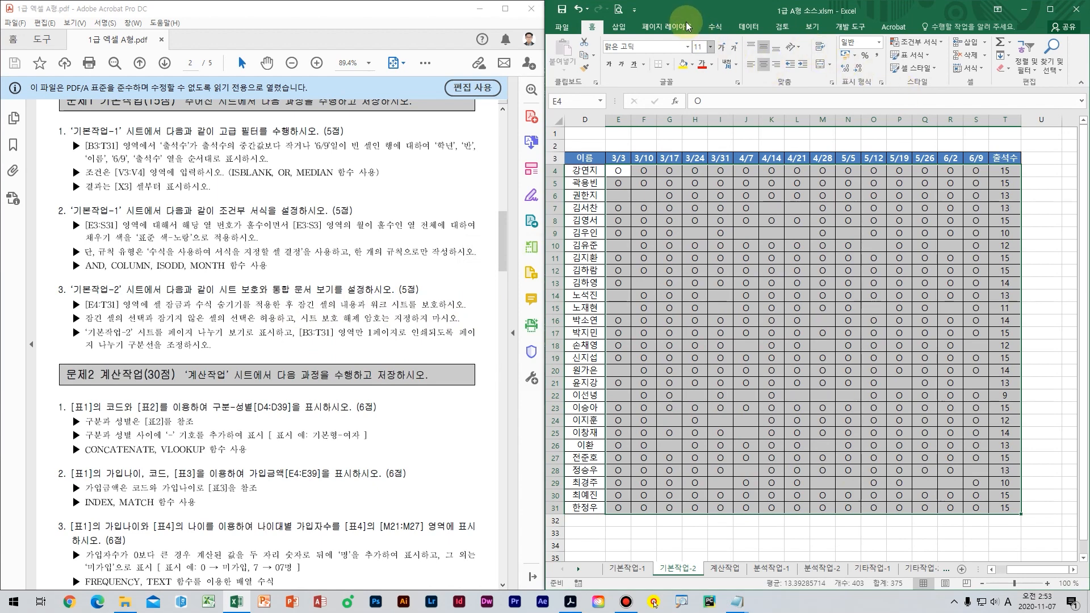
- Protect the 기본작업-2 sheet without a password, allowing selection of both locked and unlocked cells
left_click(782, 27)
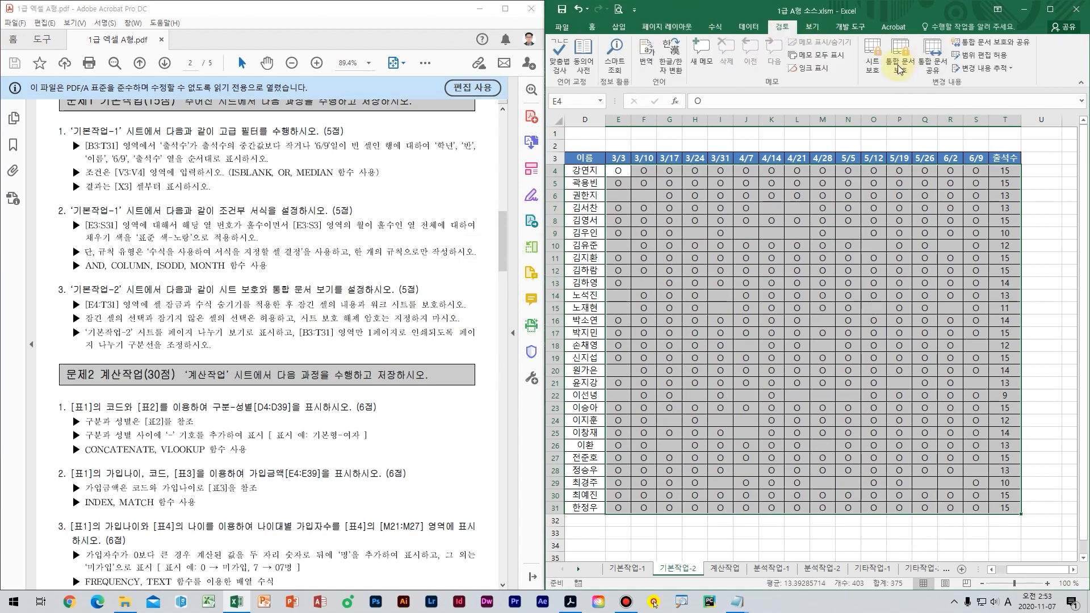
left_click(875, 67)
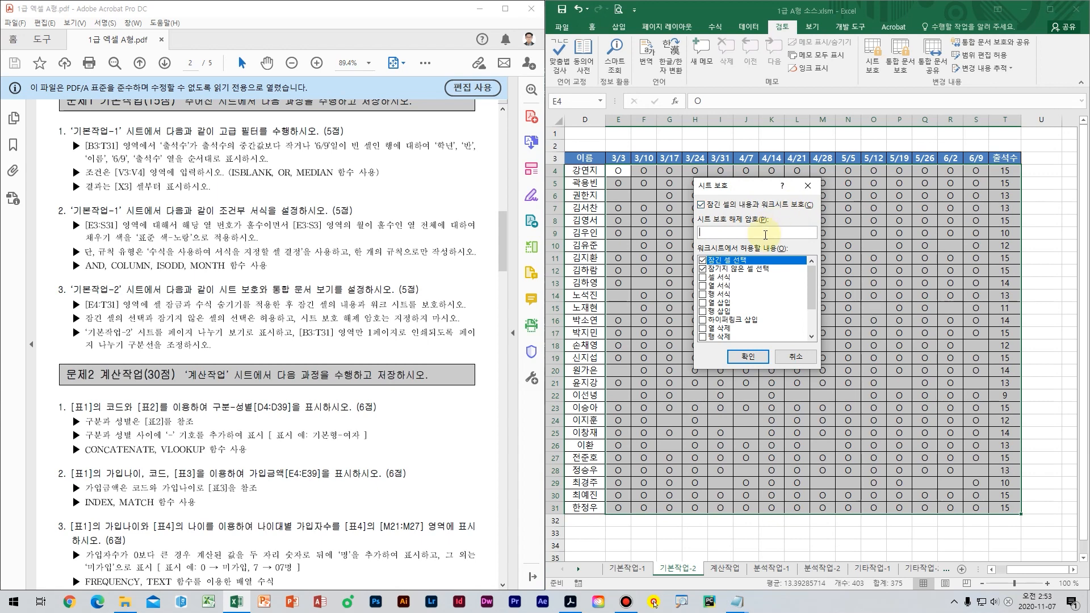
left_click(766, 276)
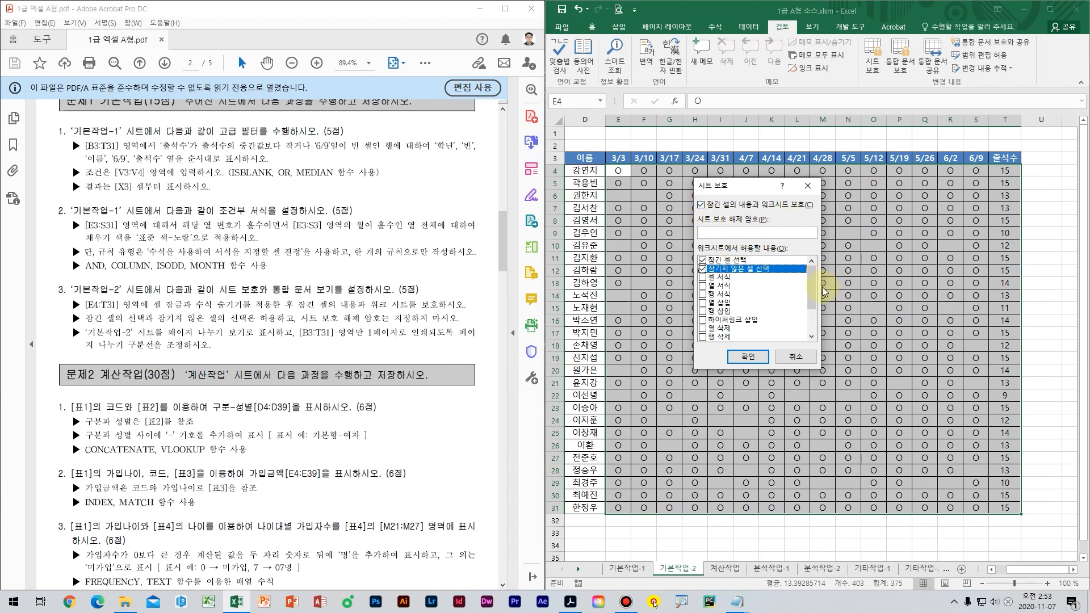
left_click(748, 356)
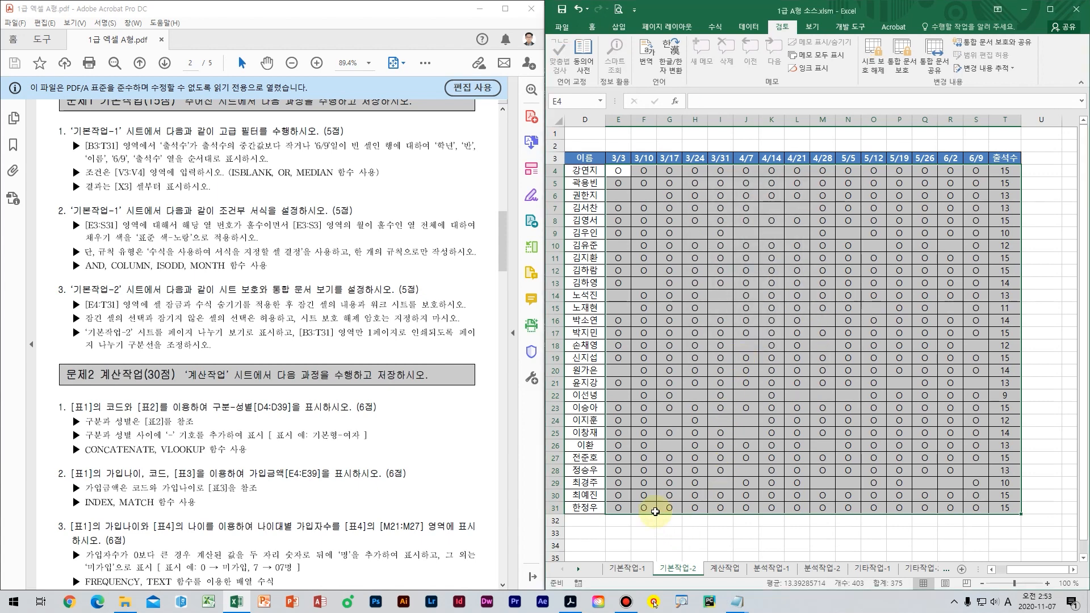
left_click(770, 320)
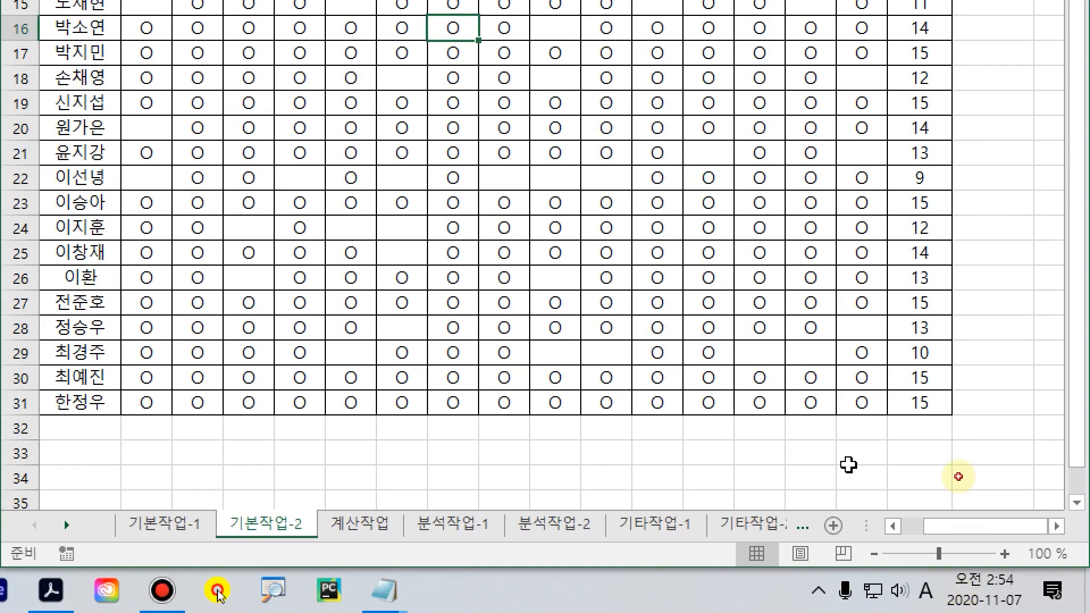
- Show the 기본작업-2 sheet in page break preview and move the horizontal page break to below row 31
left_click_drag(810, 328, 810, 353)
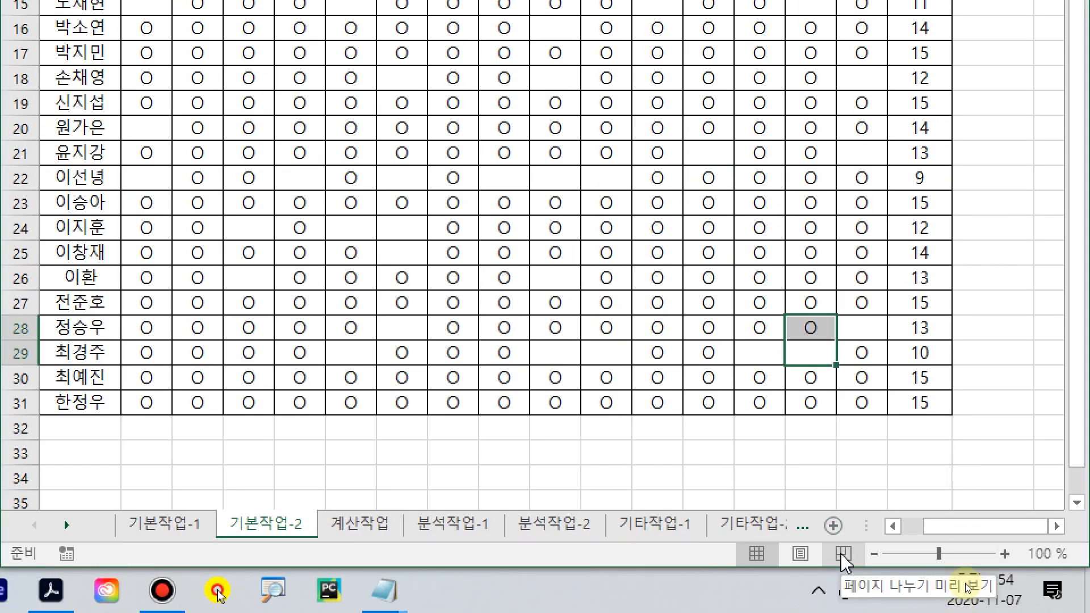
left_click(843, 555)
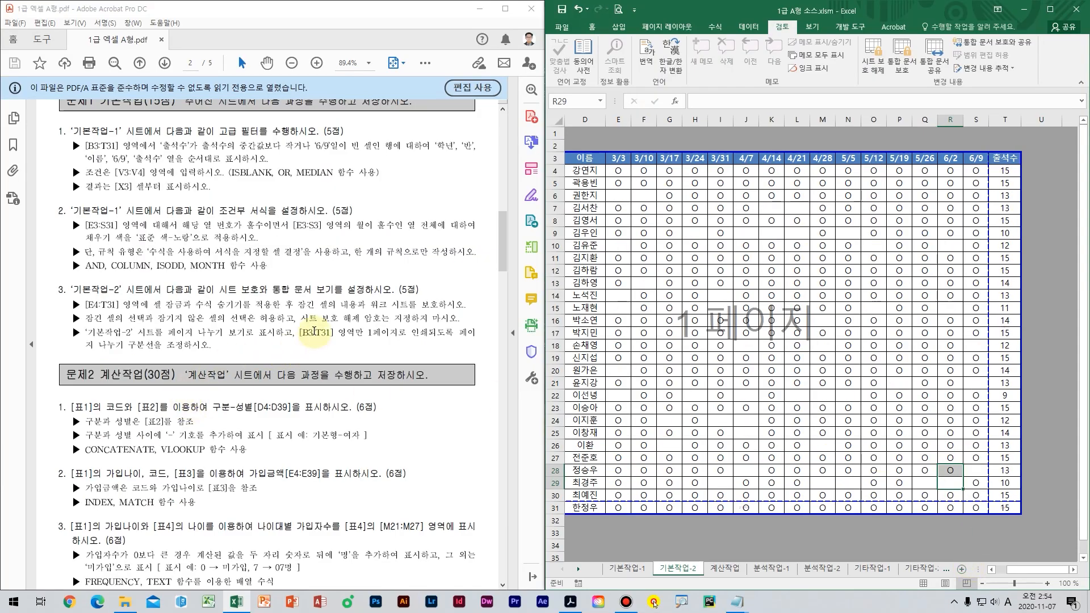
left_click(647, 245)
key("Left")
key("Left")
key("Left")
key("Left")
key("Left")
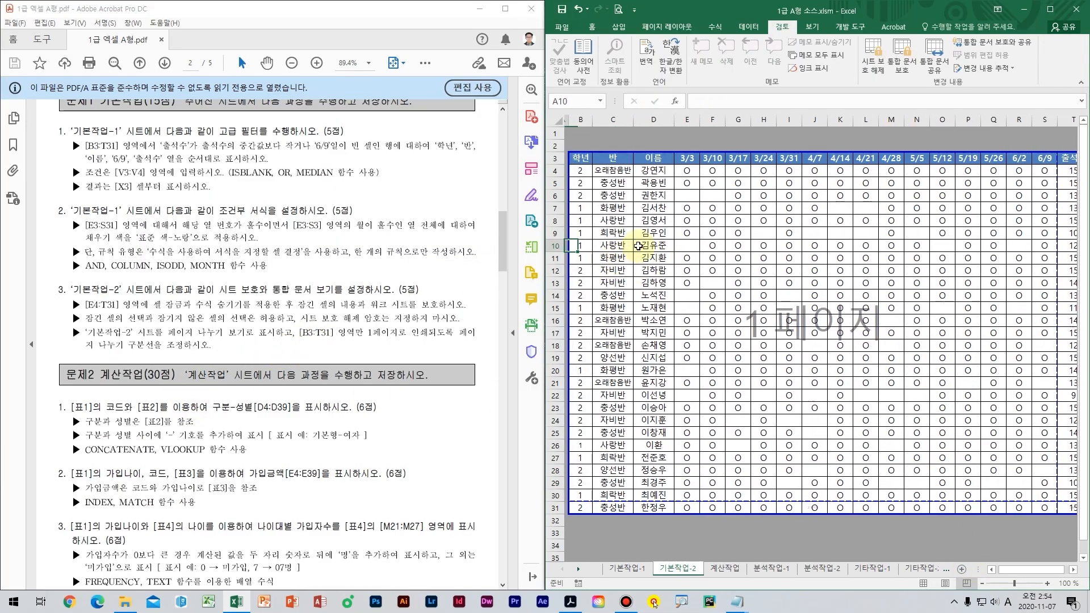
key("Up")
key("Up")
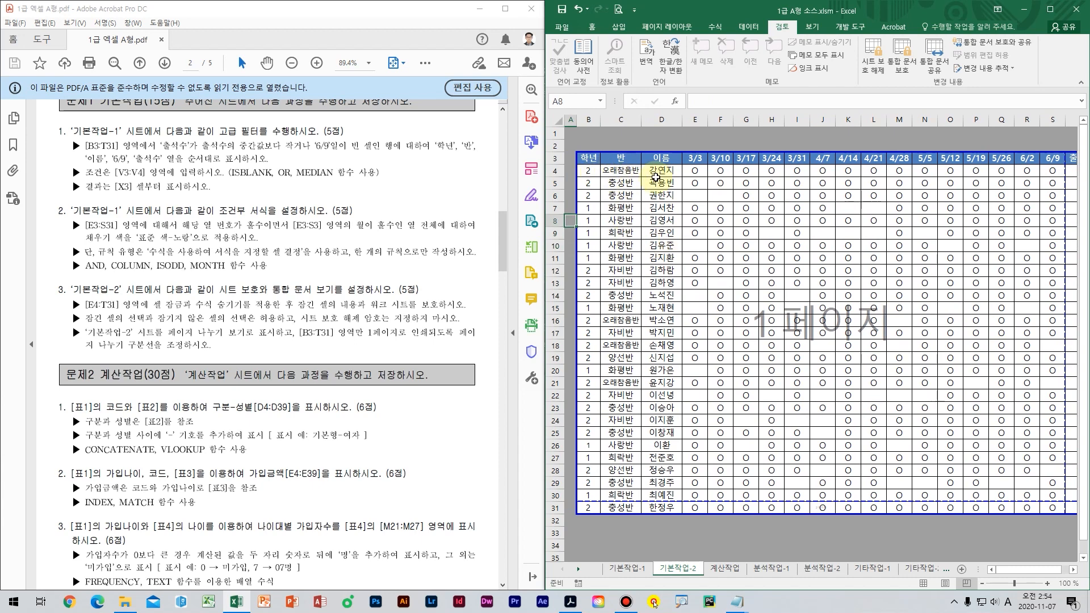
key("Up")
key("Up")
key("Right")
key("Right")
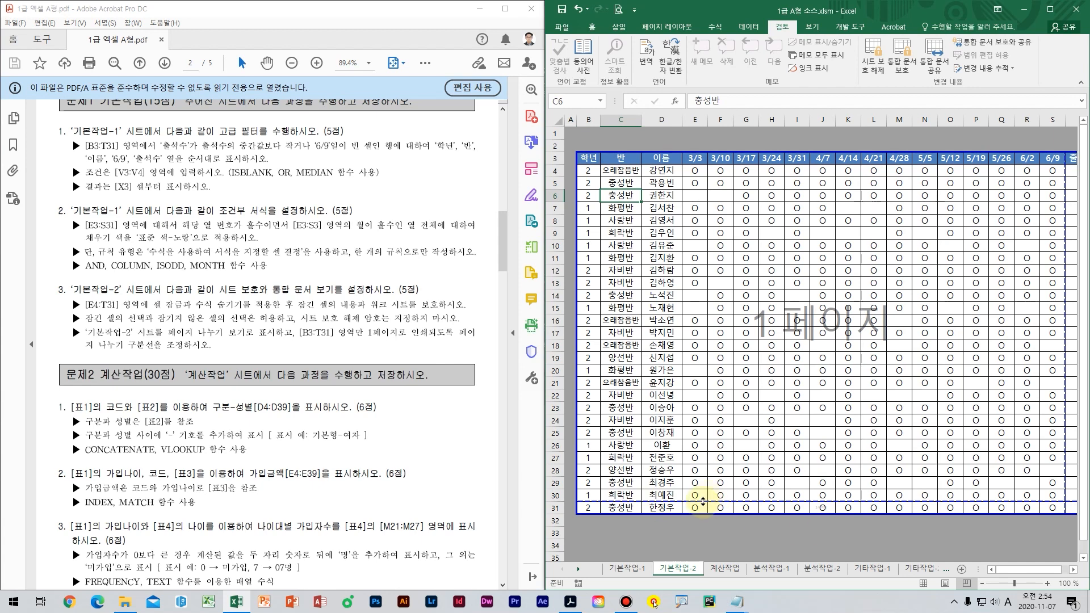
left_click_drag(702, 502, 696, 515)
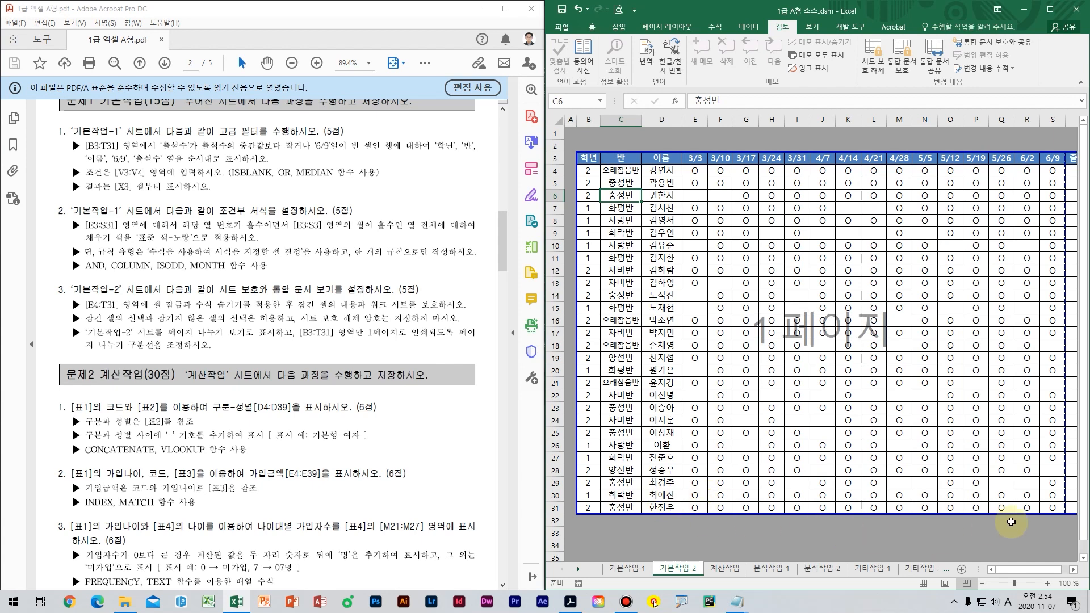
- Move the vertical page break to the outer edge of column T so that B3:T31 prints on one page
left_click(1035, 471)
key("Right")
key("Right")
key("Right")
key("Right")
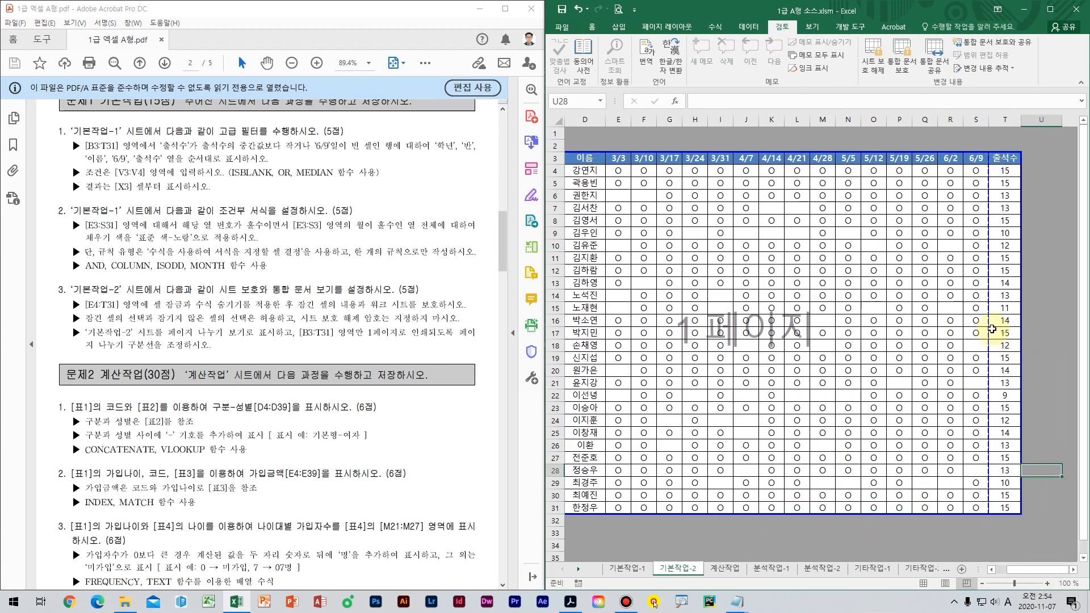
left_click_drag(950, 314, 980, 314)
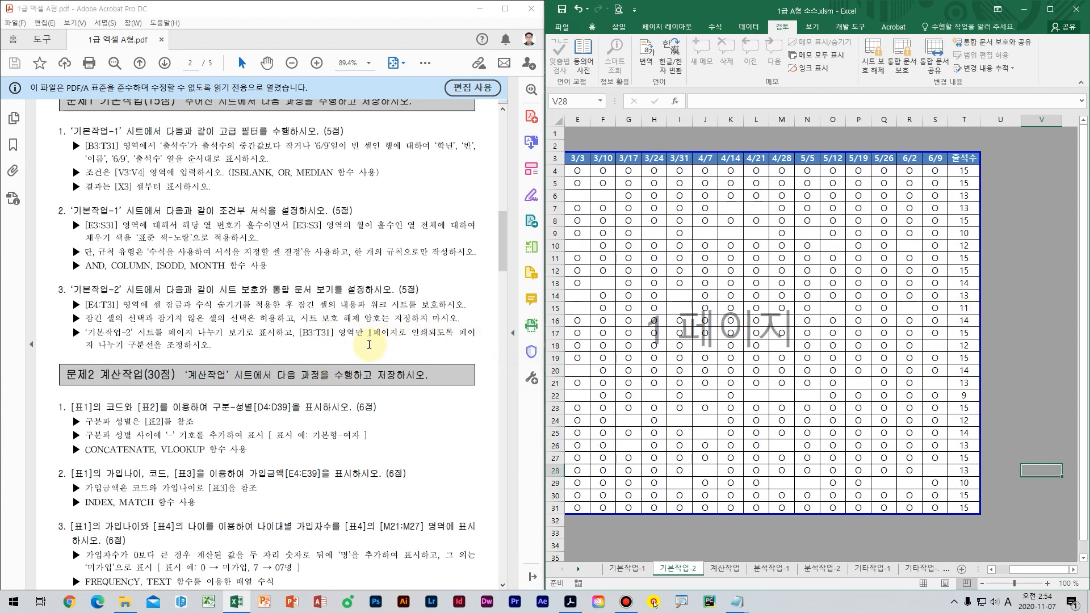
left_click(731, 370)
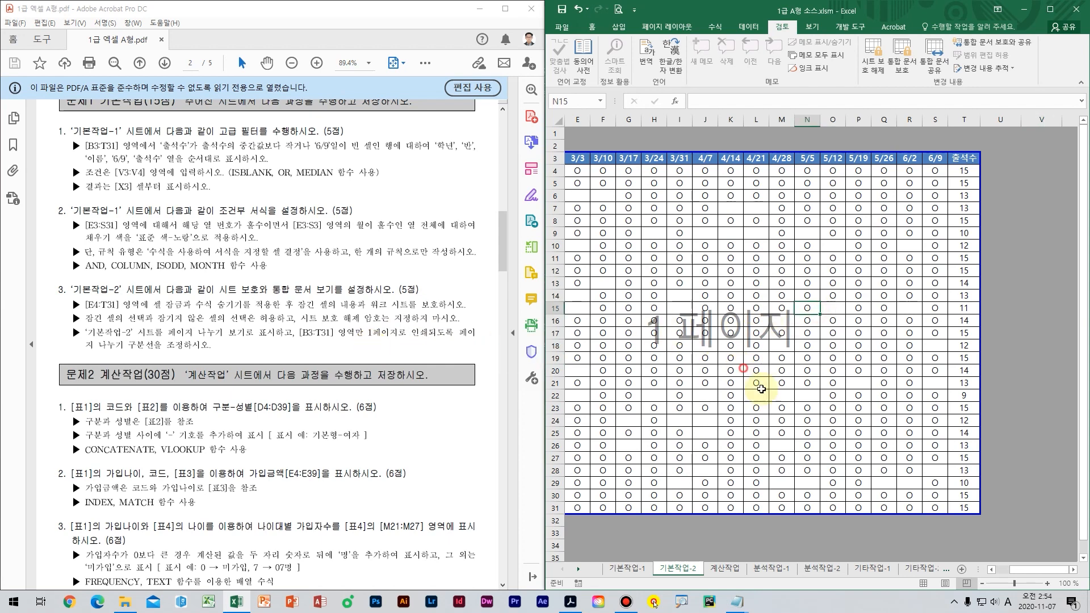
left_click_drag(1038, 570, 1012, 571)
- Switch to the 계산작업 sheet and bring up its 문제2 계산작업 tasks in the PDF
left_click(86, 374)
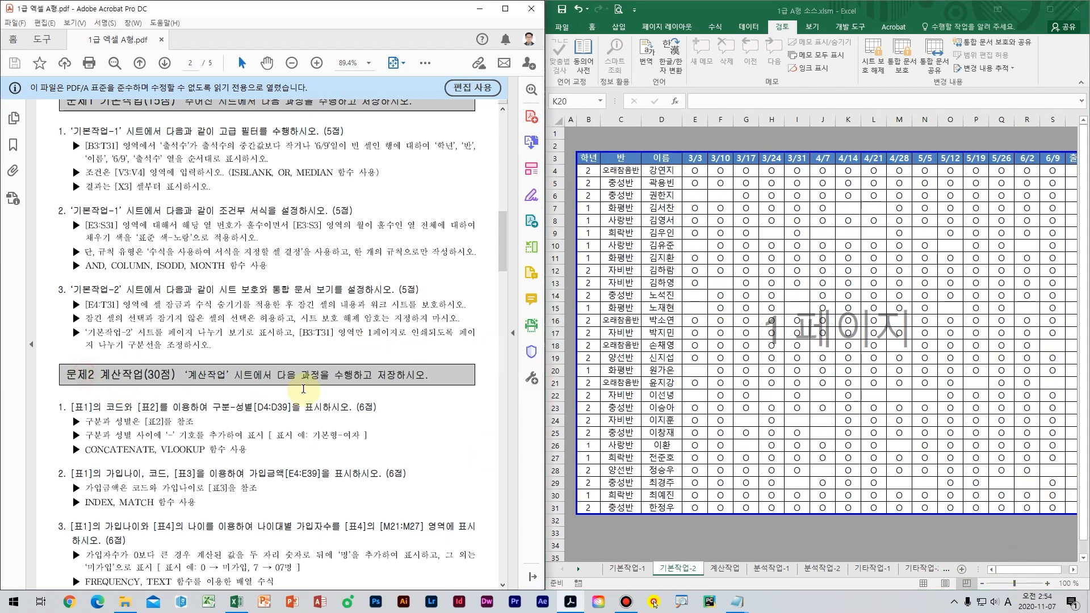
scroll(307, 396, "down", 10)
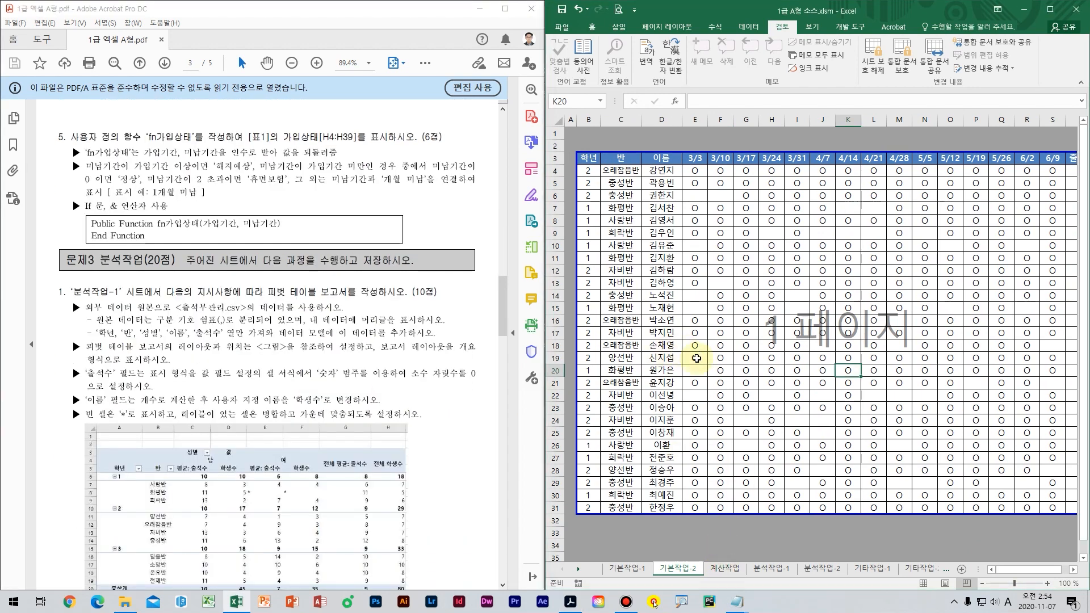
left_click(725, 568)
left_click(698, 180)
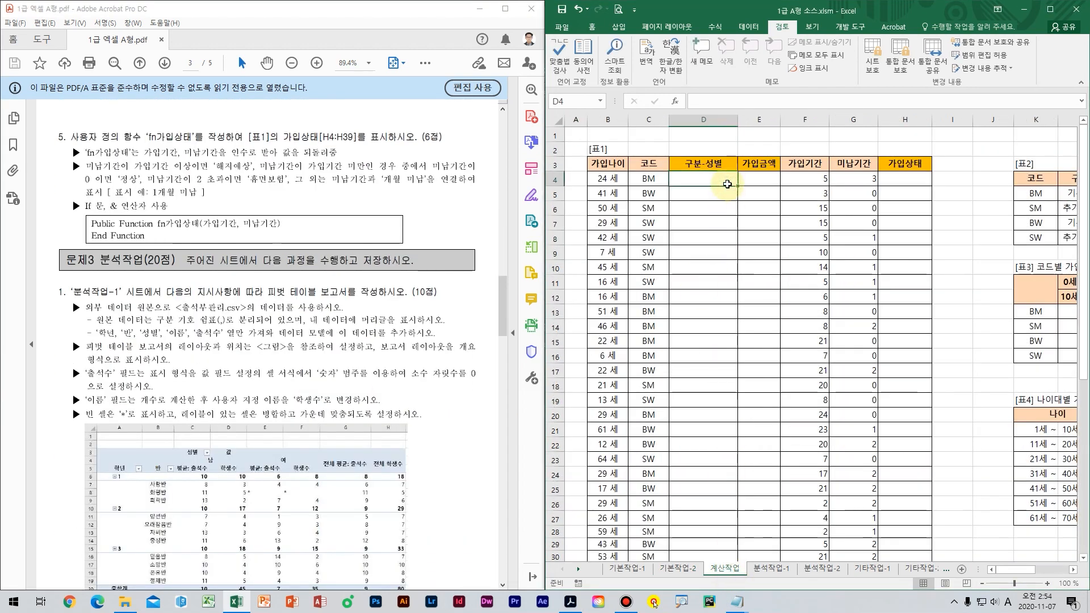
scroll(199, 267, "up", 8)
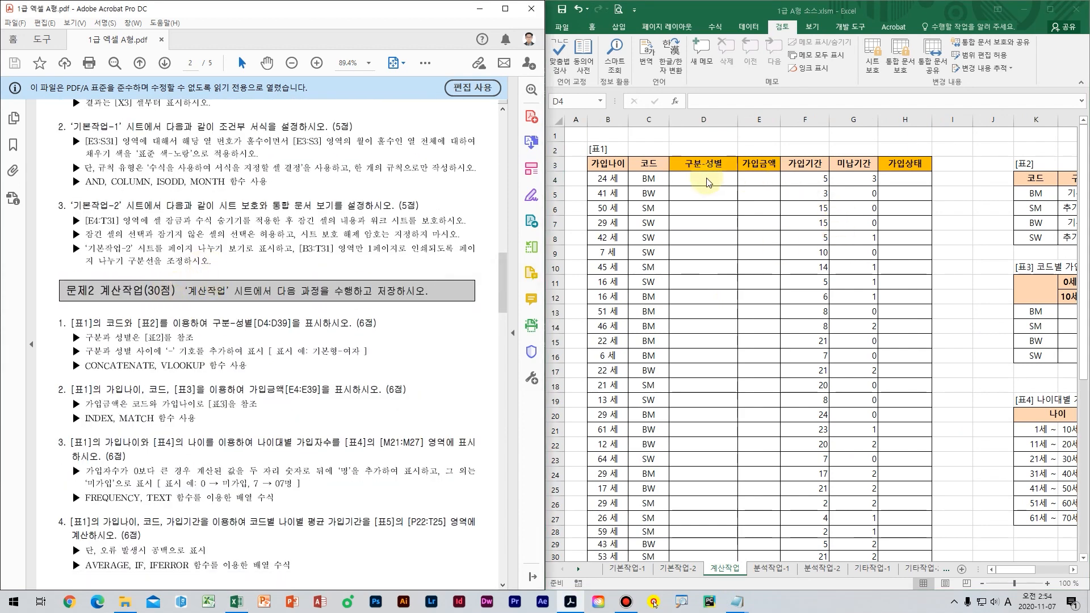
- Zoom the 계산작업 sheet out to 85% and examine the code, 구분 and 성별 entries of [표2] in K5:M8
key("Right")
key("Right")
key("Right")
key("Right")
key("Right")
key("Right")
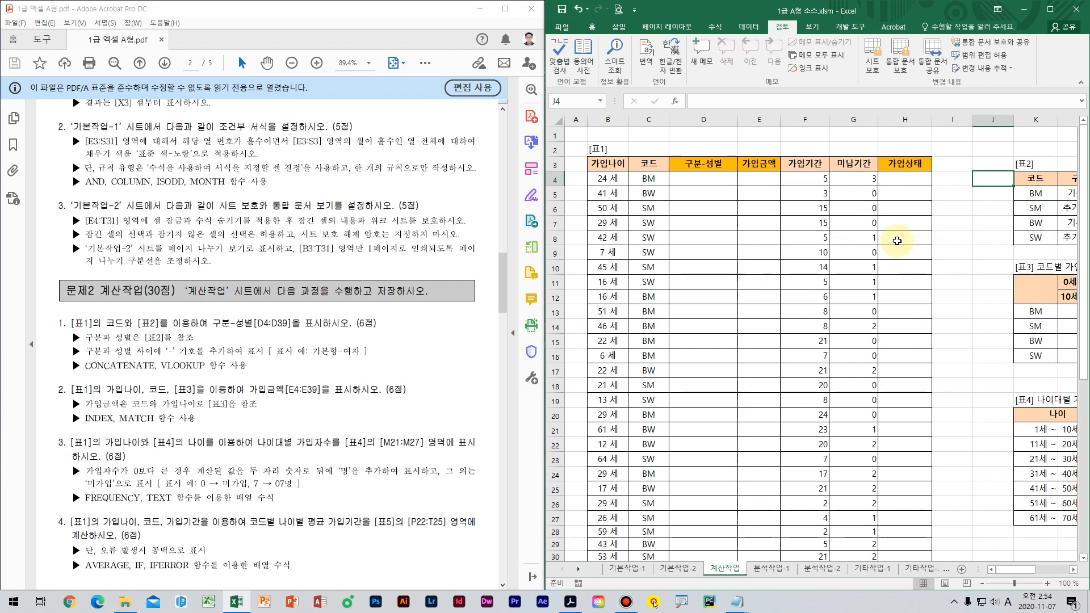
scroll(897, 240, "down", 1)
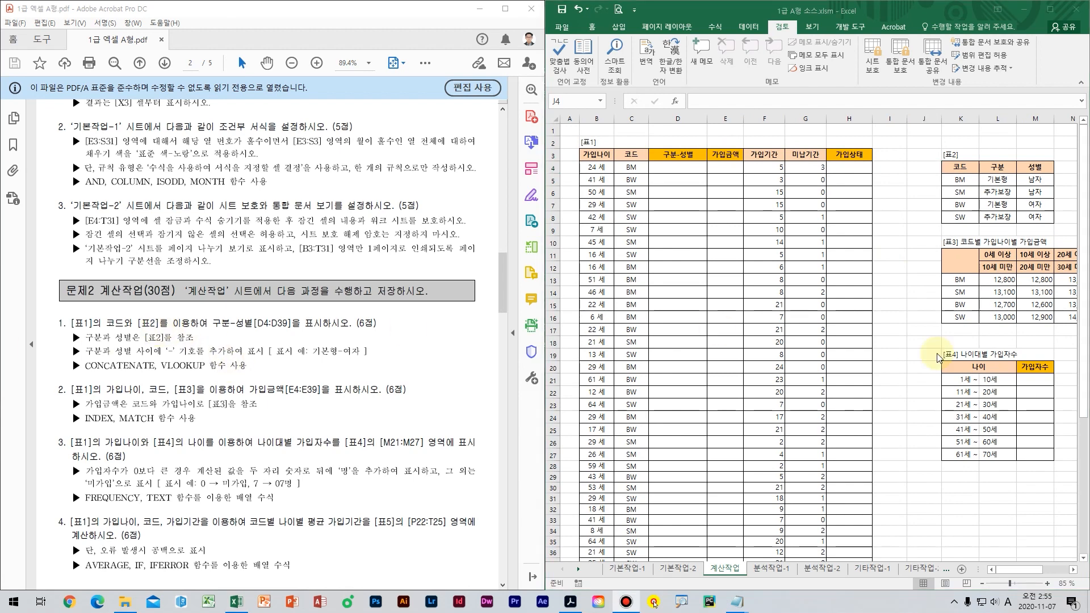
left_click(981, 191)
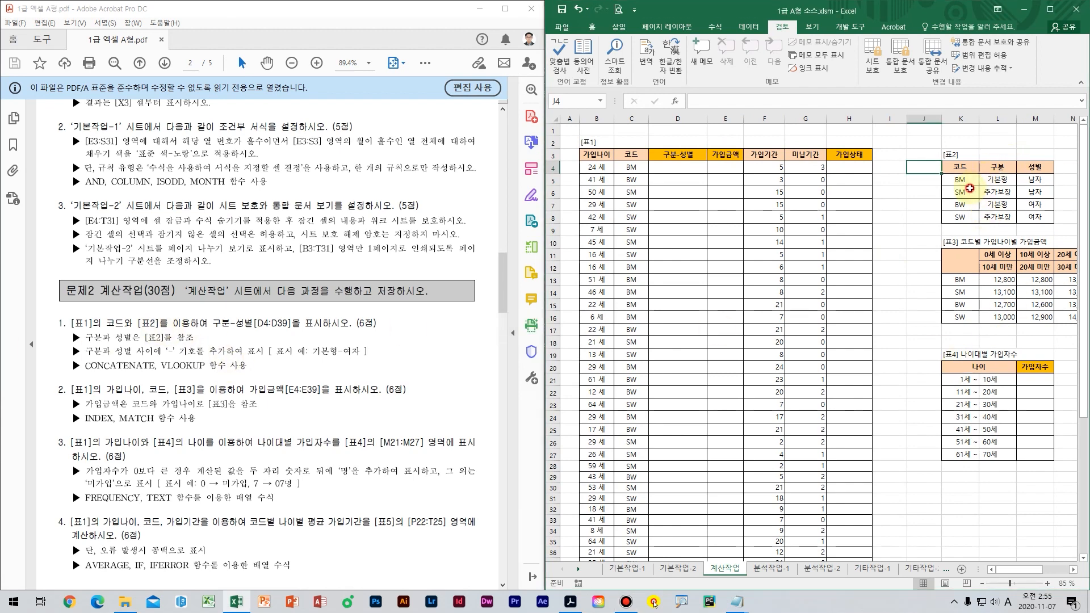
left_click_drag(960, 180, 1034, 216)
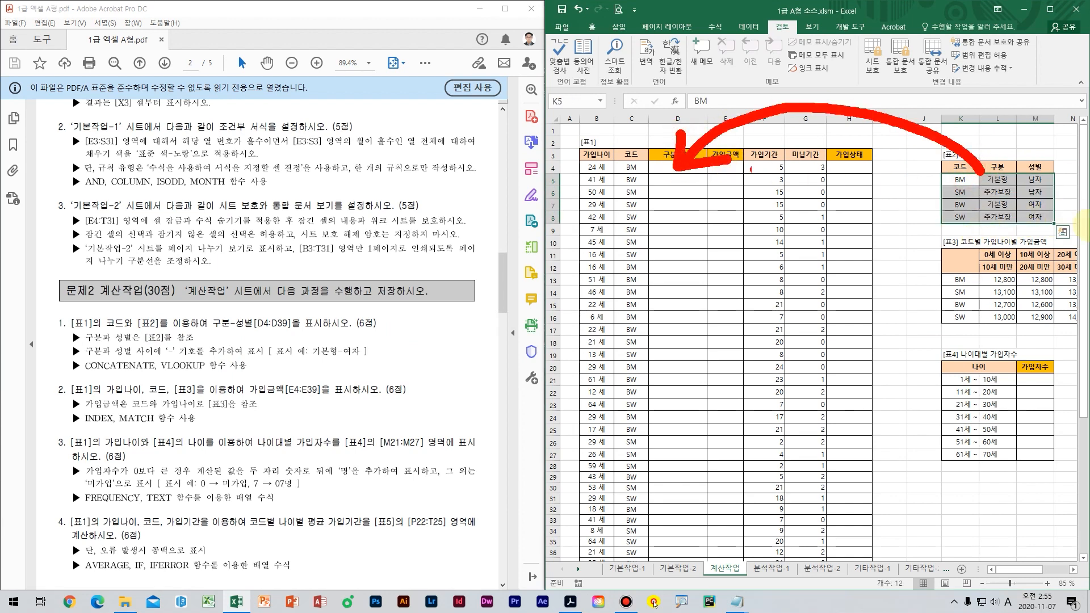
left_click_drag(1060, 228, 929, 225)
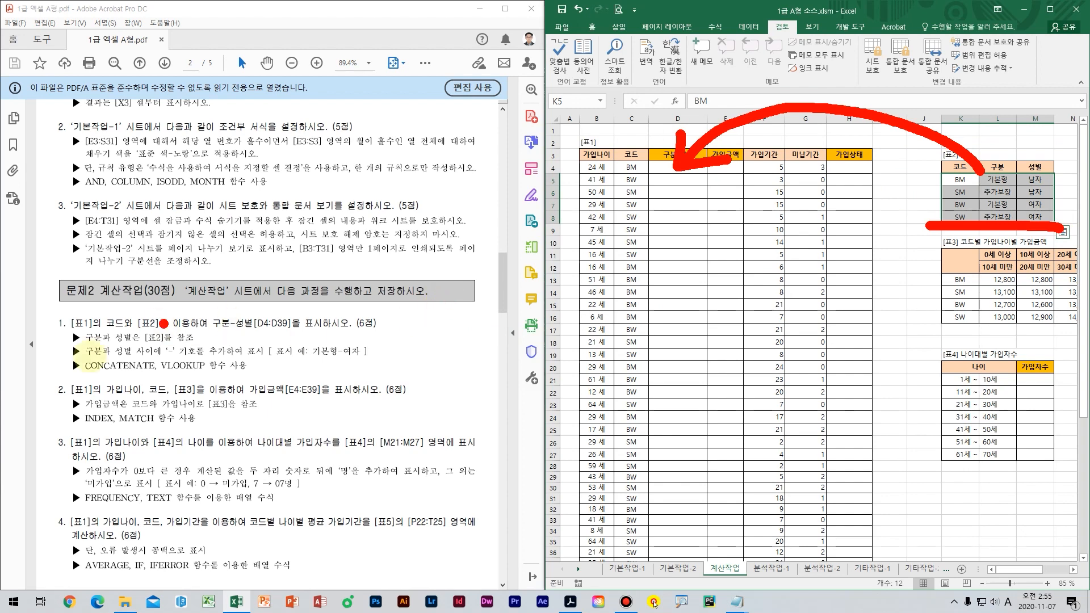
- Read the functions and the hyphenated display format that the PDF requires for 구분-성별 in D4:D39
mouse_move(153, 377)
left_mouse_down()
mouse_move(72, 385)
mouse_move(72, 347)
left_mouse_up()
mouse_move(139, 347)
left_mouse_down()
mouse_move(164, 357)
mouse_move(142, 387)
left_mouse_up()
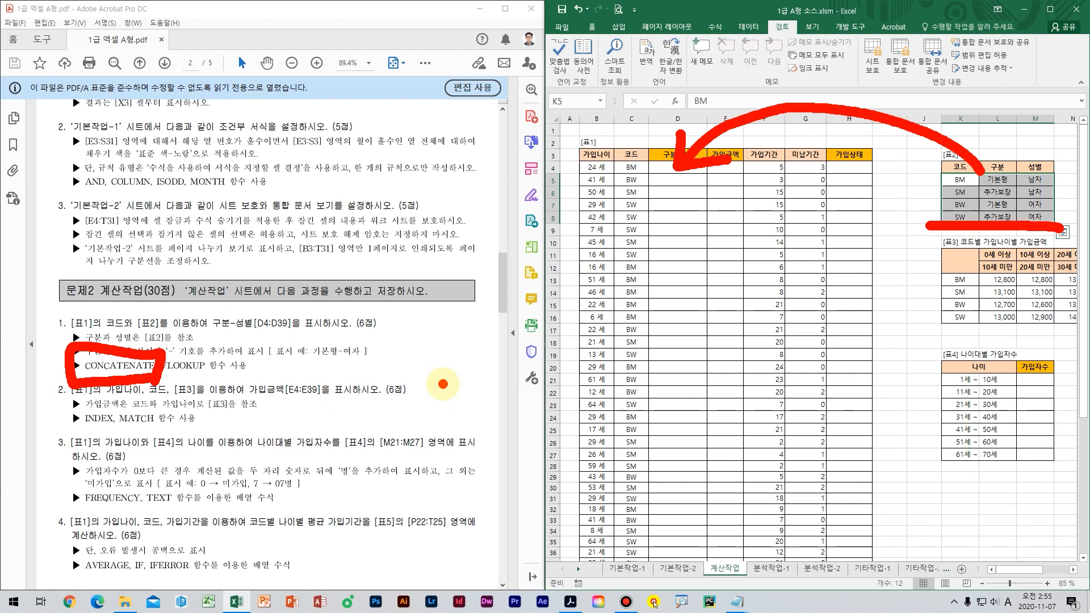
mouse_move(177, 391)
left_mouse_down()
mouse_move(54, 372)
mouse_move(151, 357)
mouse_move(161, 389)
left_mouse_up()
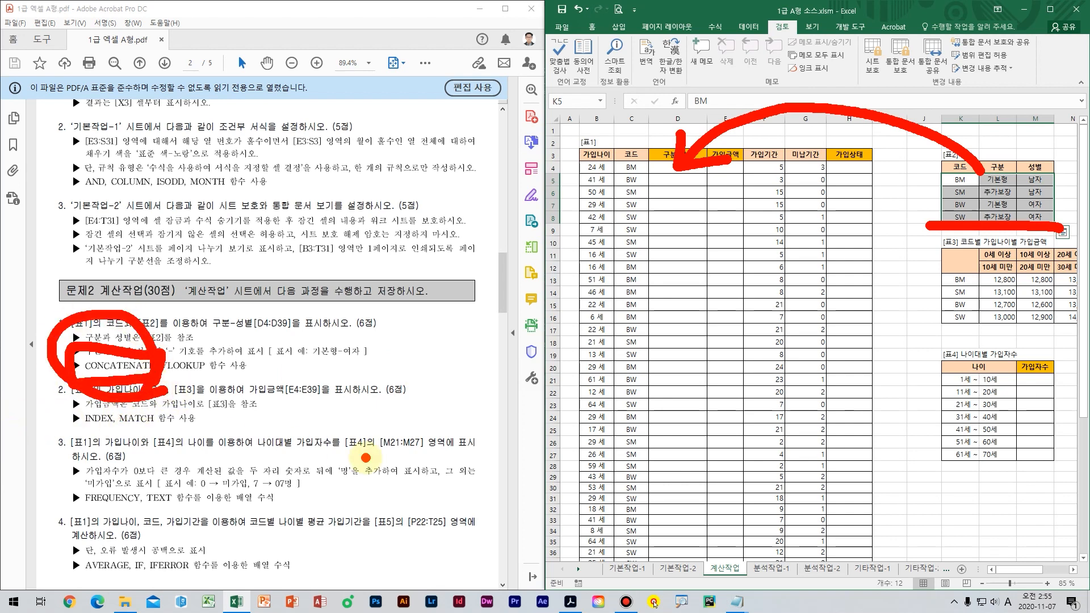
key("Escape")
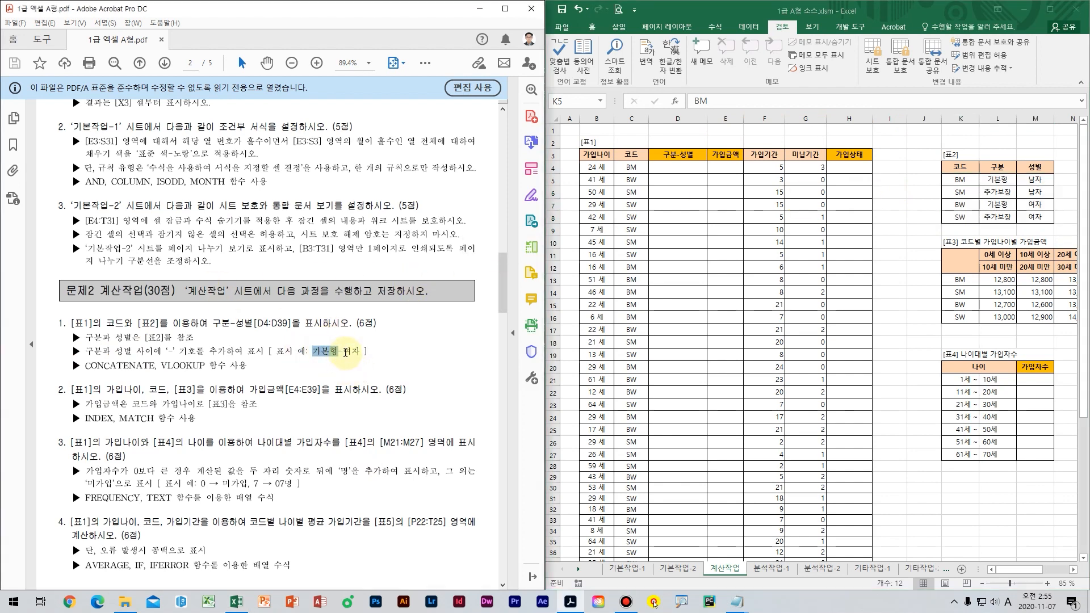
double_click(342, 356)
left_click(343, 354)
left_click_drag(335, 352, 344, 354)
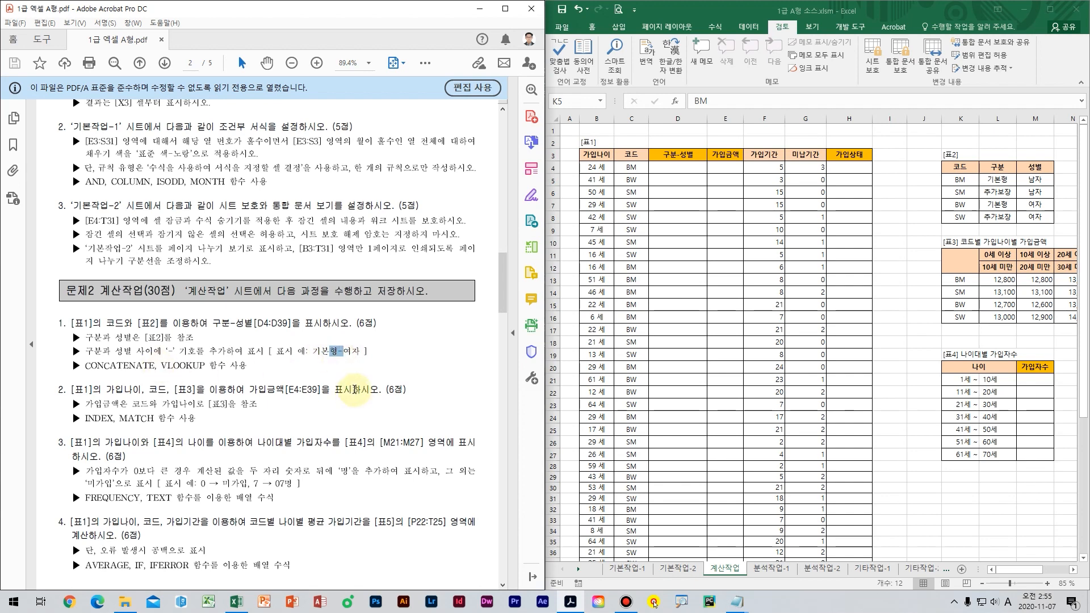
- Start a CONCATENATE formula in D4 with a VLOOKUP as its first text argument
left_click(693, 165)
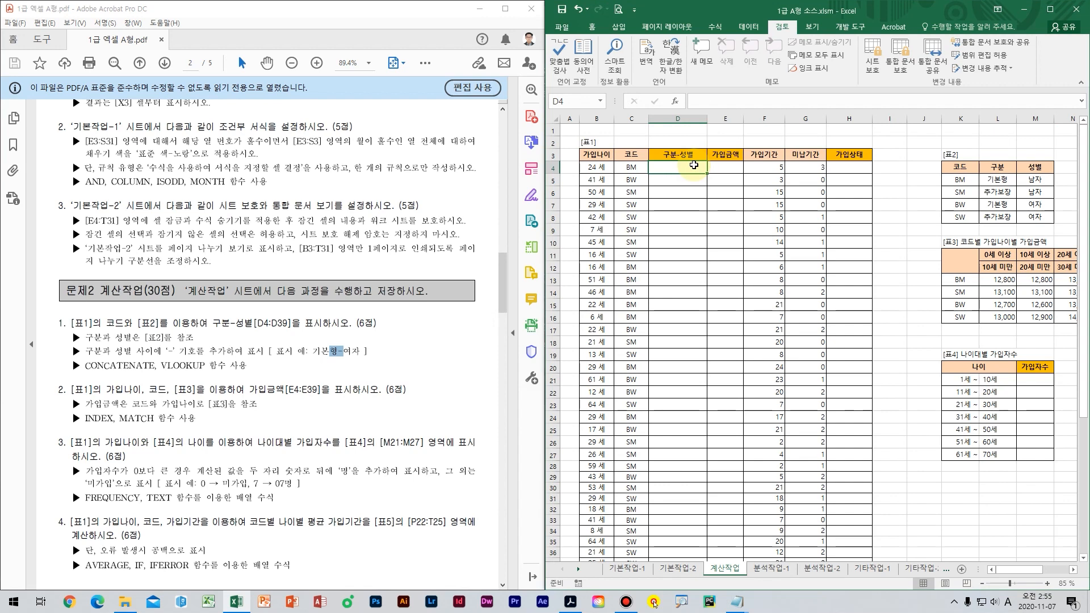
type("=con")
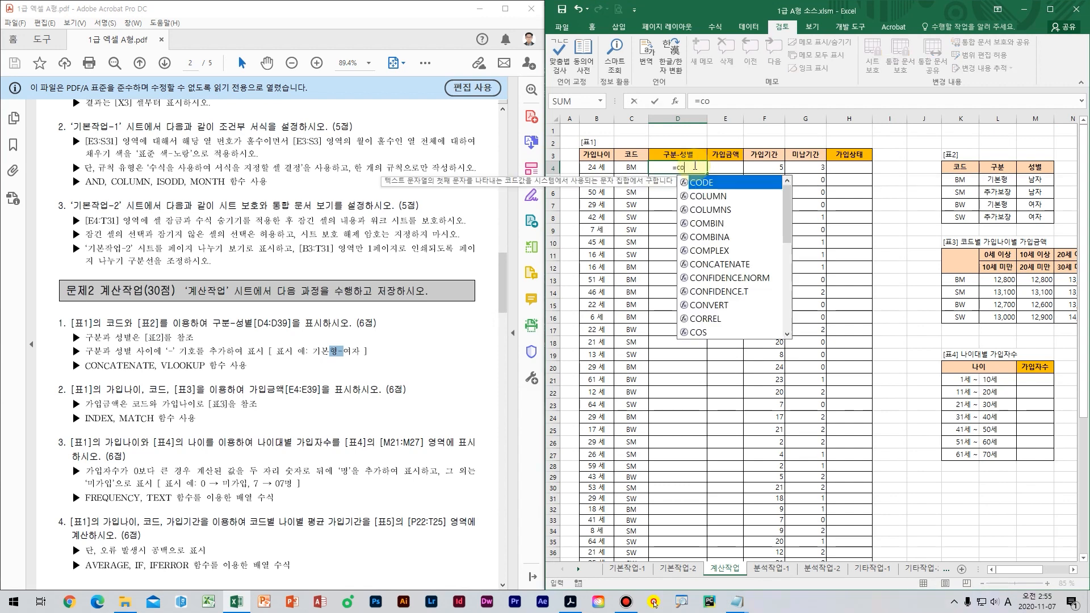
key("Tab")
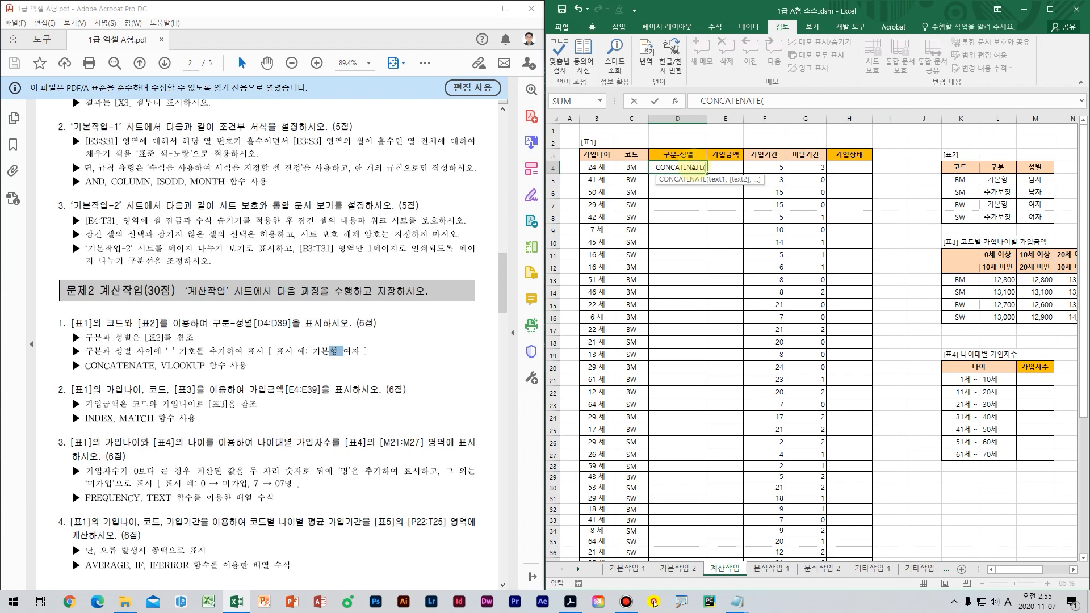
type("vlok")
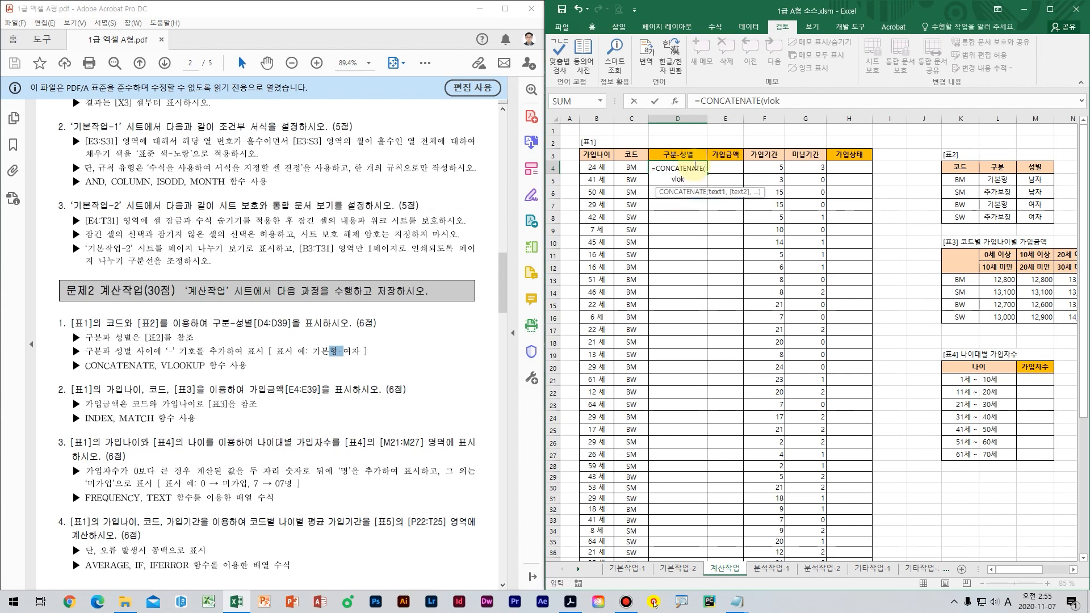
key("BackSpace")
key("Tab")
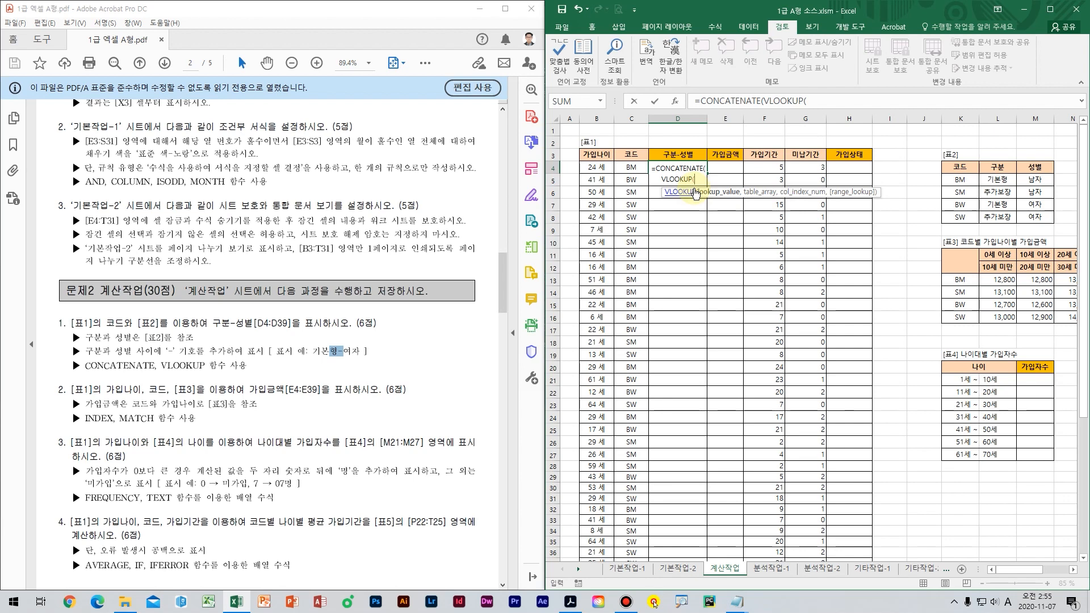
- Give the VLOOKUP the code in C4 as lookup value and the absolute range $K$5:$M$8 as its table
left_click(631, 169)
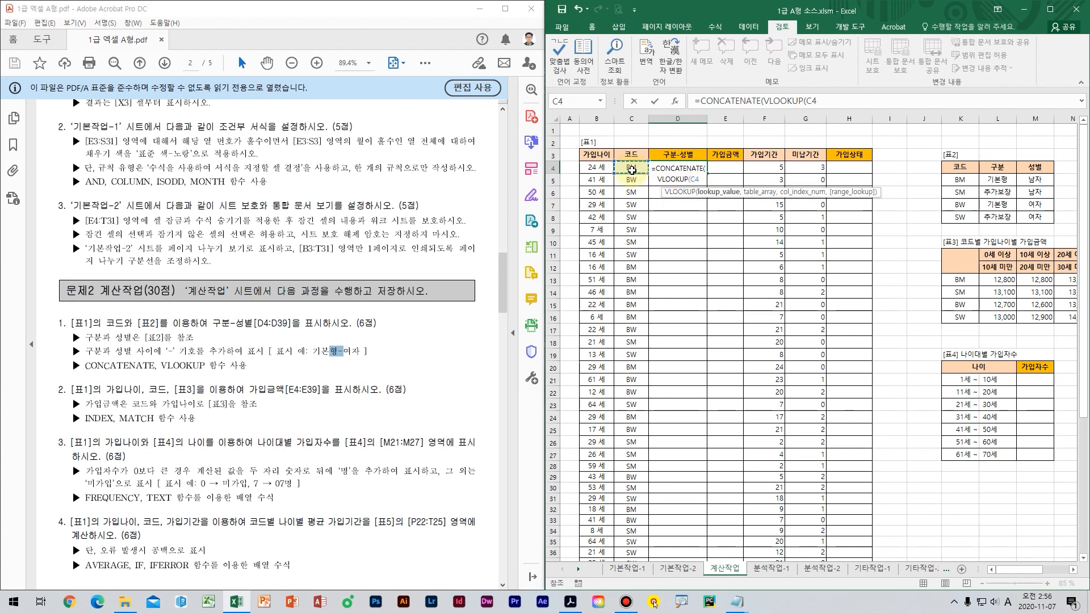
type(",")
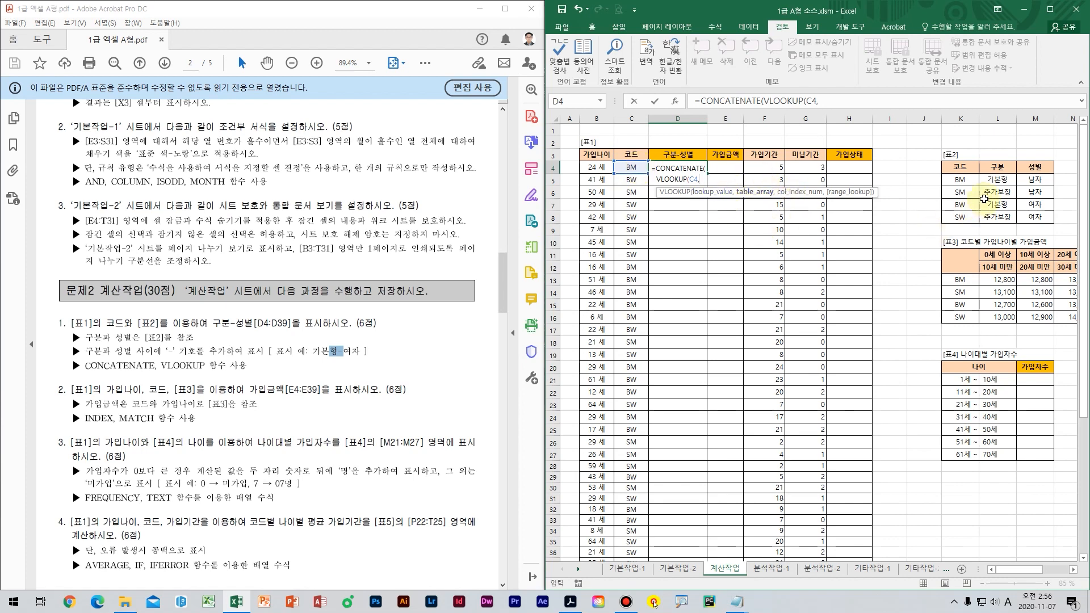
left_click(963, 181)
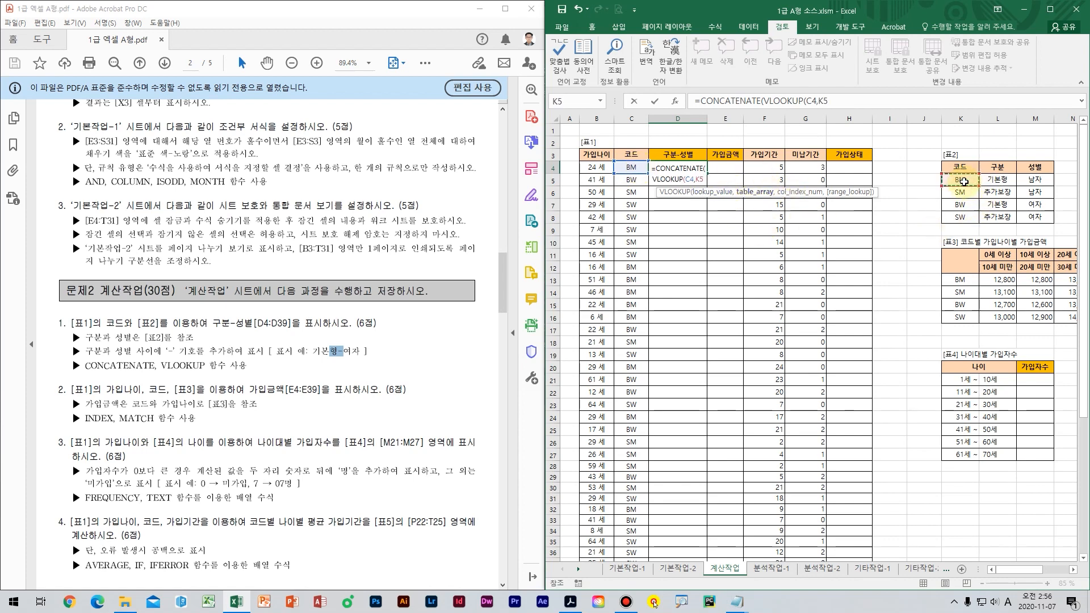
left_click_drag(963, 181, 1035, 218)
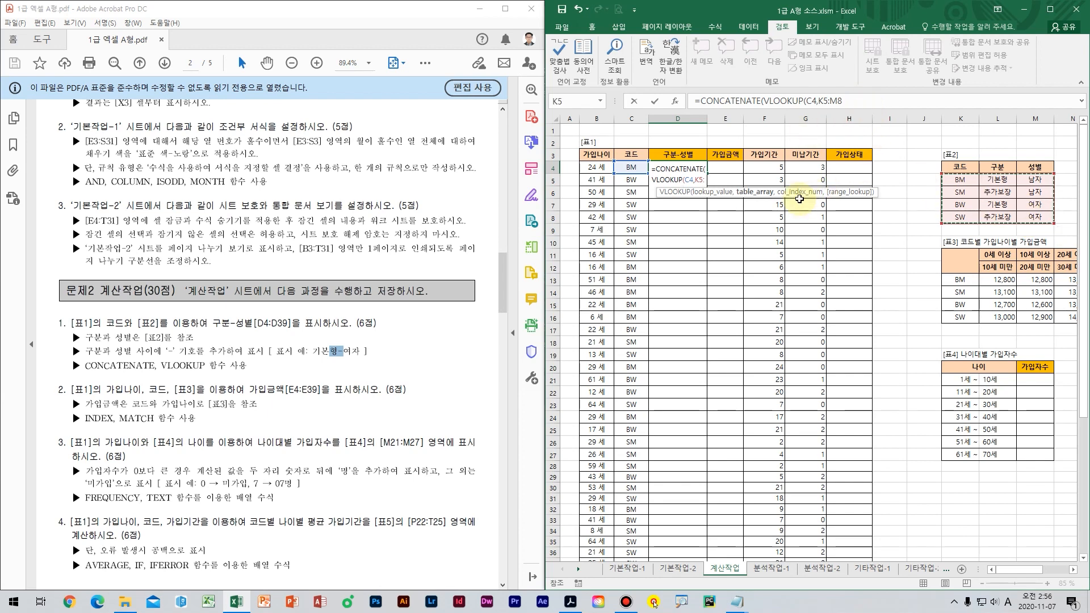
key("F4")
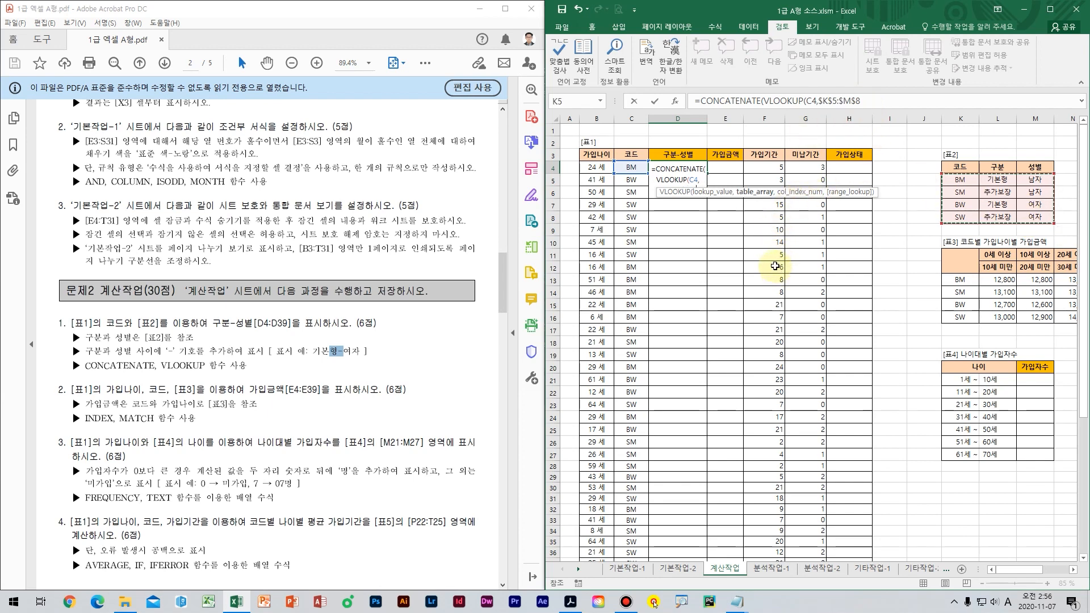
type(",")
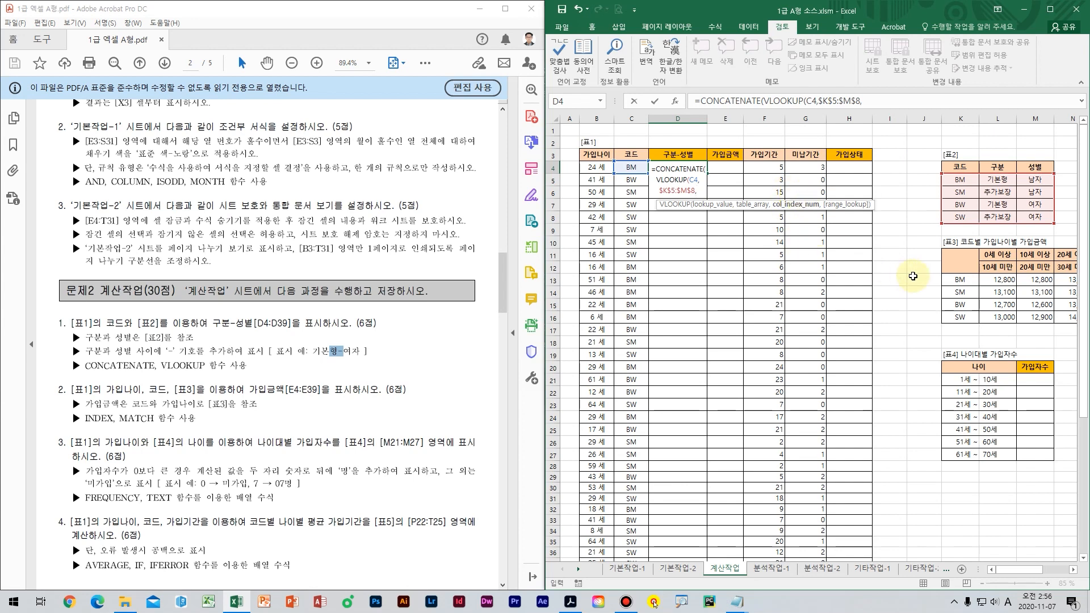
key("ctrl+2")
mouse_move(966, 192)
left_mouse_down()
mouse_move(942, 214)
mouse_move(997, 206)
mouse_move(1021, 217)
left_mouse_up()
left_click_drag(1040, 181, 1022, 232)
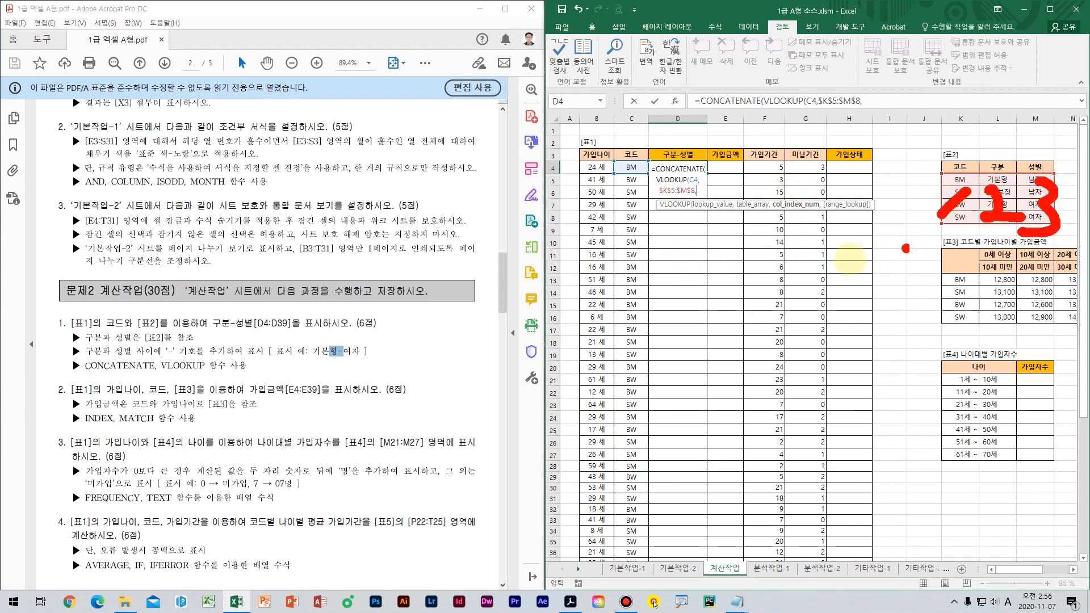
key("Escape")
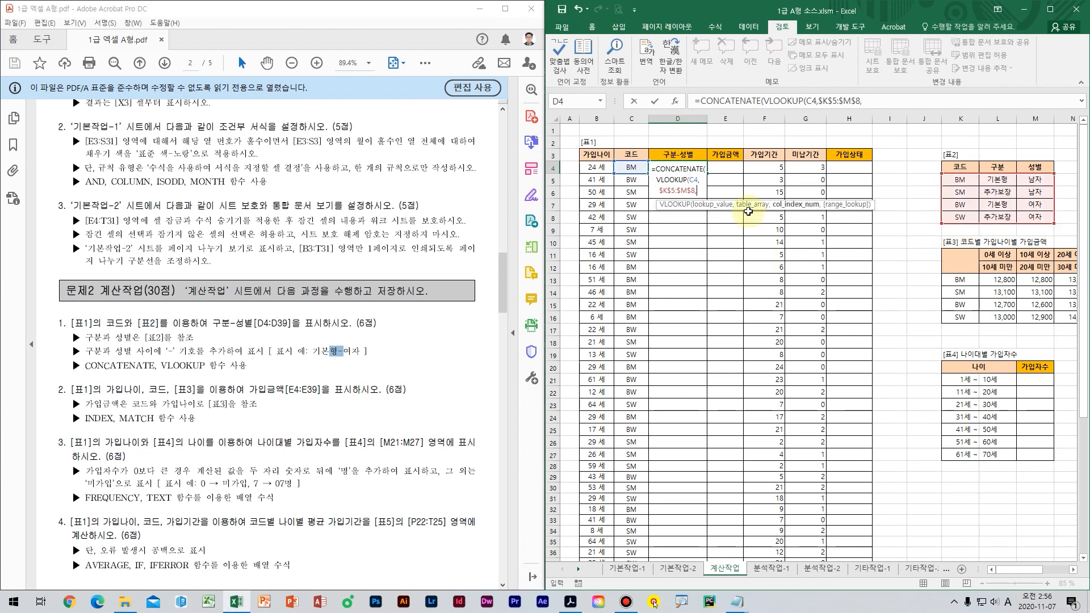
- Complete the VLOOKUP with column 2 and exact match 0, and add "-" as the second CONCATENATE argument
type("2,")
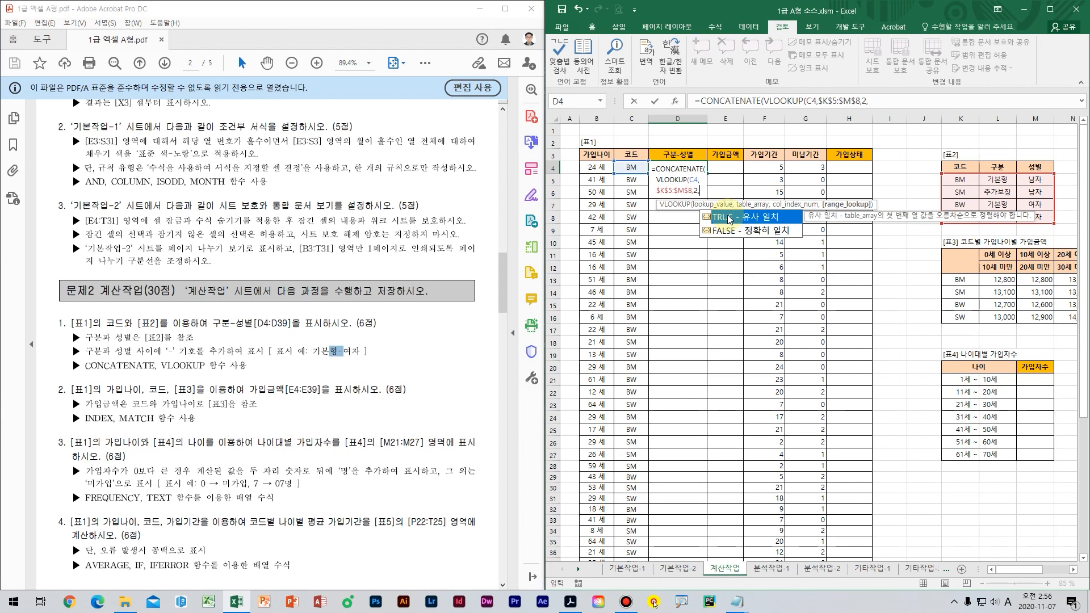
type("0)")
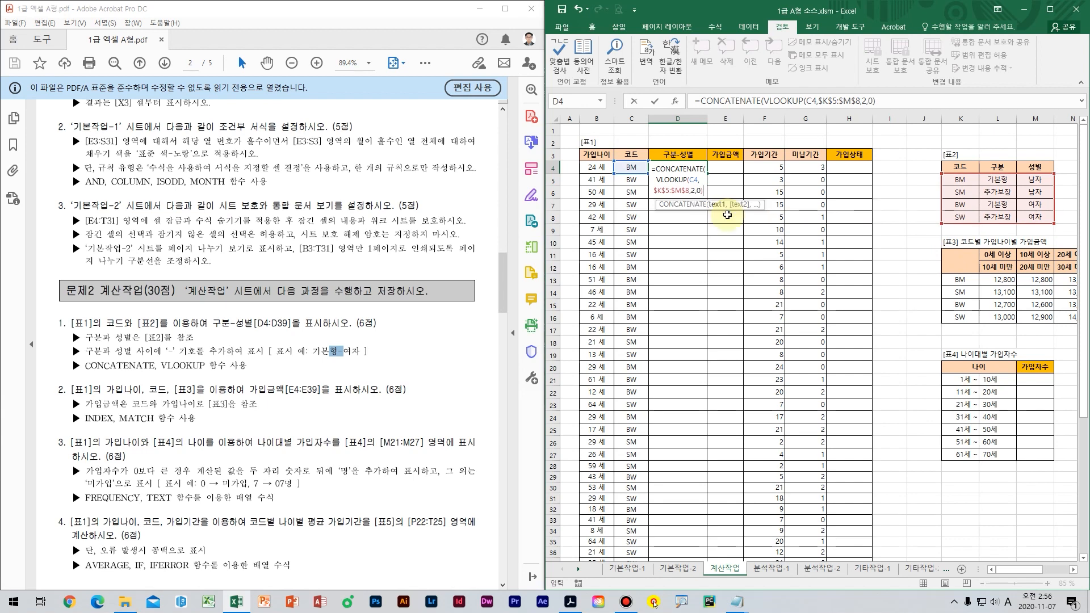
type(",")
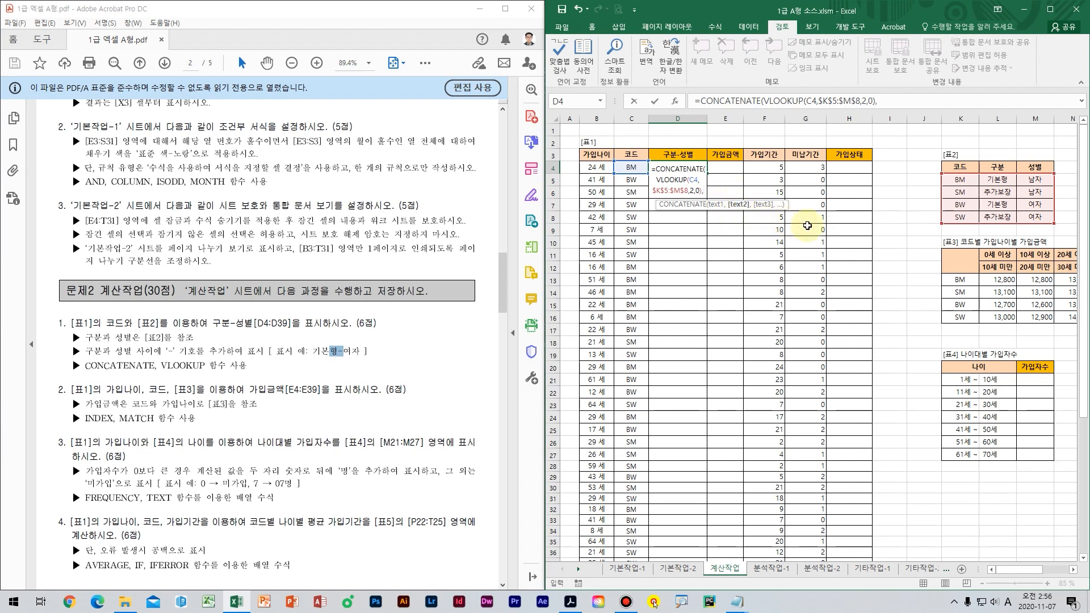
type("\"")
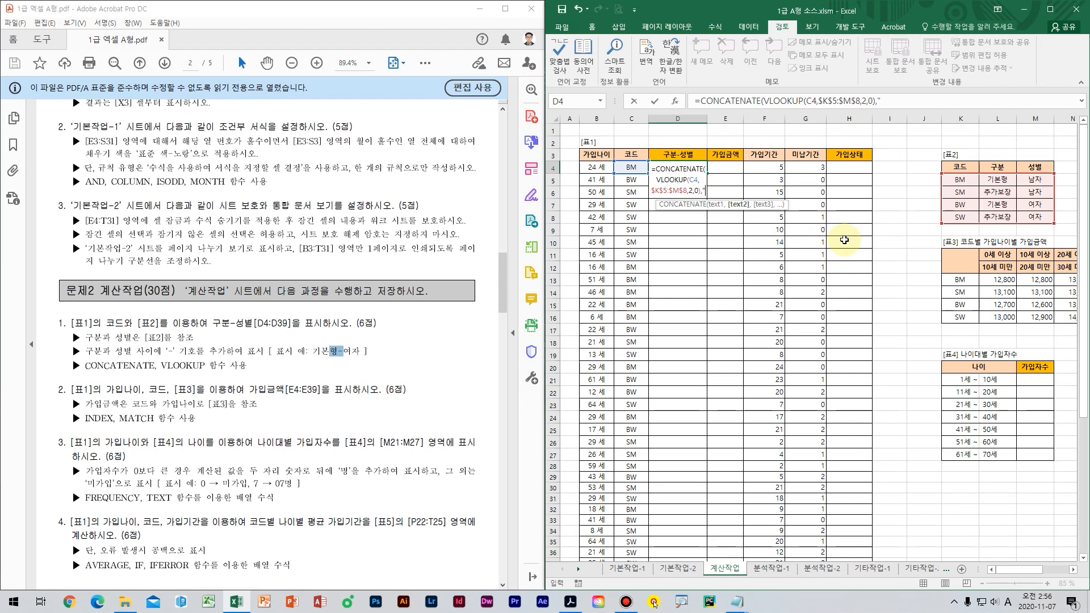
type("-\"")
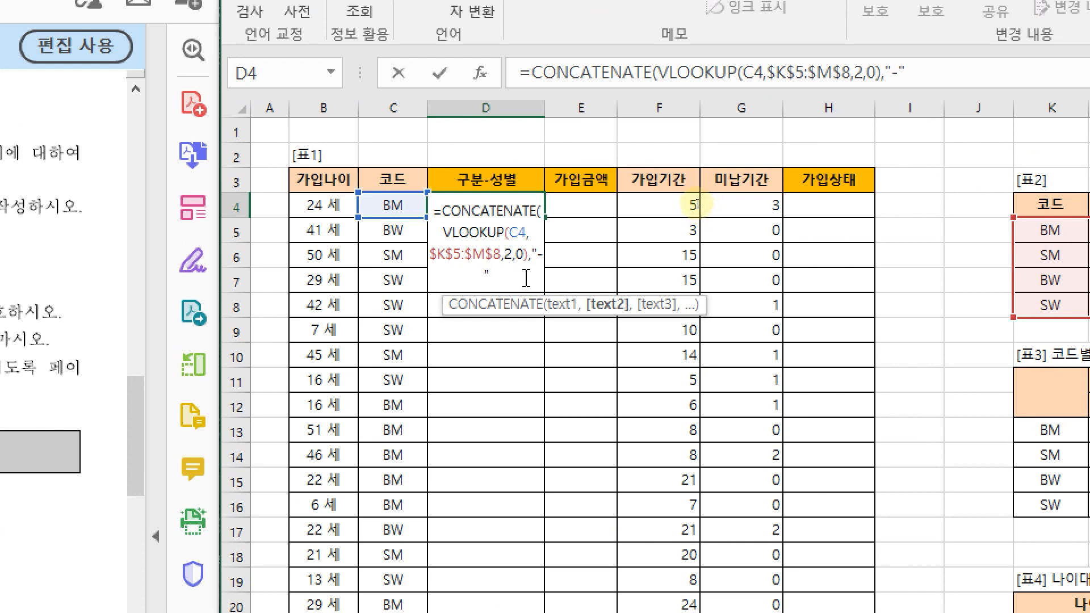
type(",")
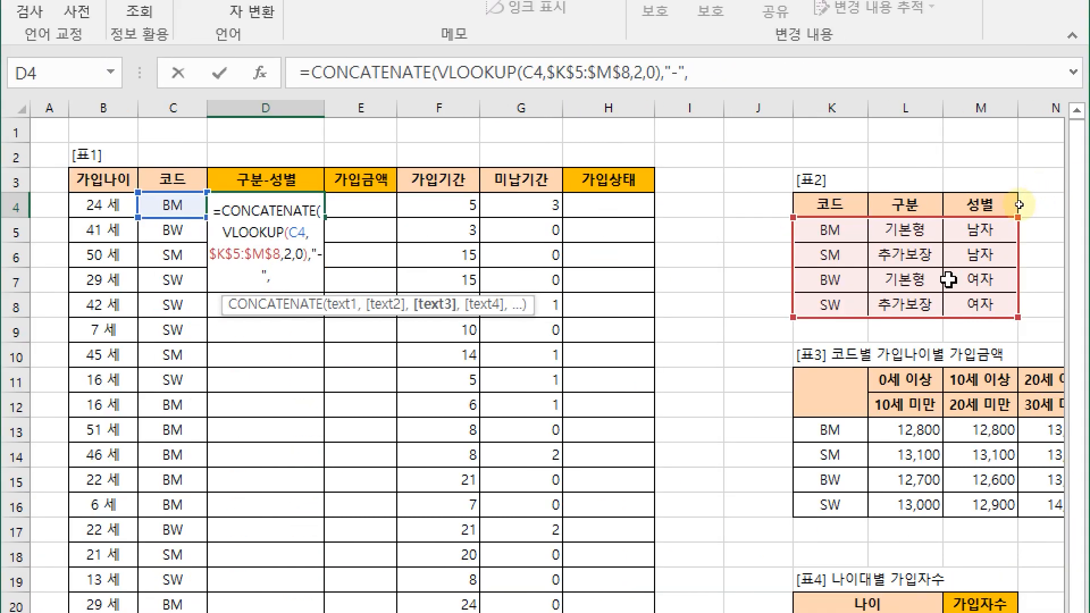
- Duplicate the VLOOKUP(C4,$K$5:$M$8,2,0) expression as the third CONCATENATE argument in D4
left_click_drag(219, 232, 310, 259)
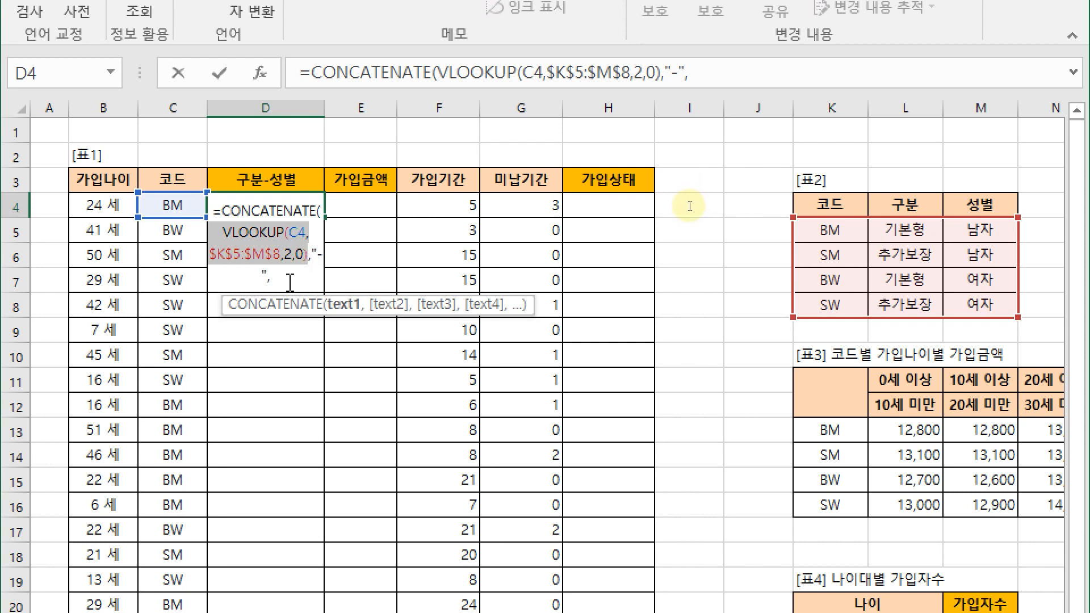
key("ctrl+c")
left_click(291, 283)
key("ctrl+v")
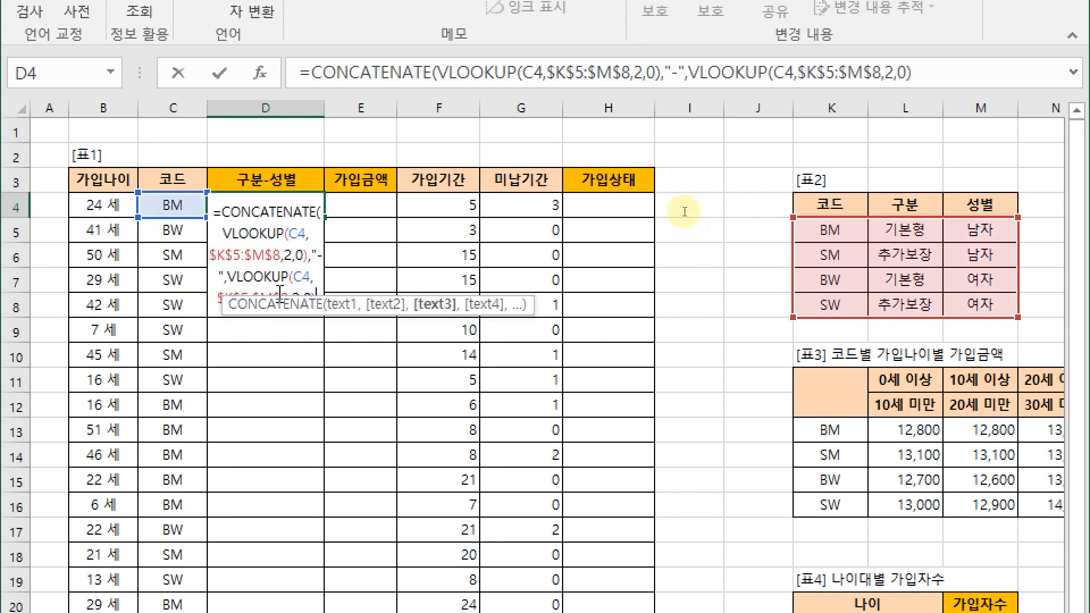
- Set the second VLOOKUP's column number to 3, close the CONCATENATE parentheses and enter the formula in D4
left_click(287, 299)
left_click(303, 297)
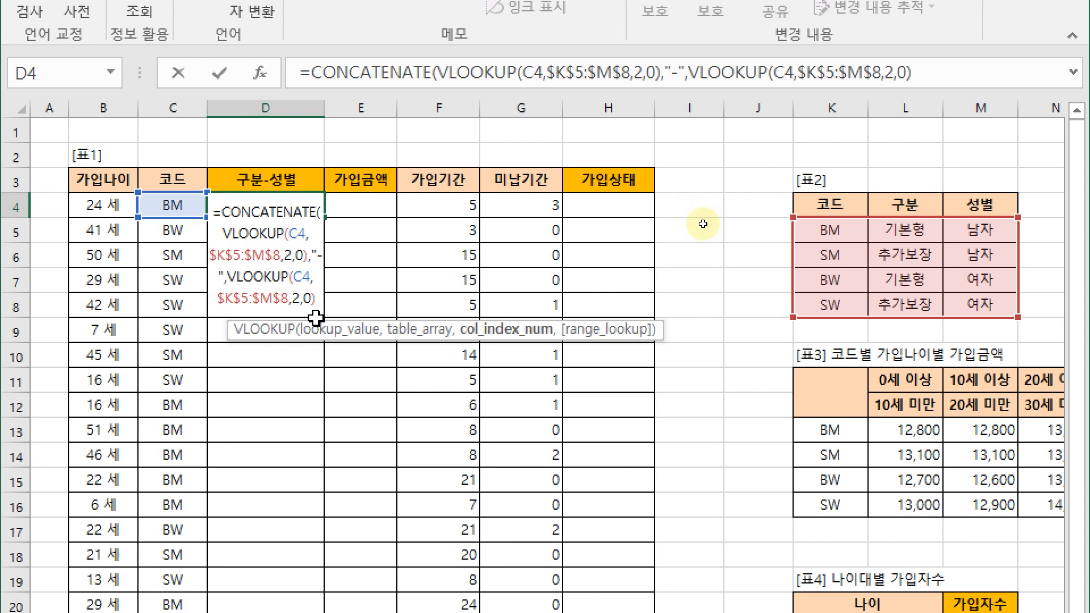
key("BackSpace")
type("3")
key("Right")
key("Right")
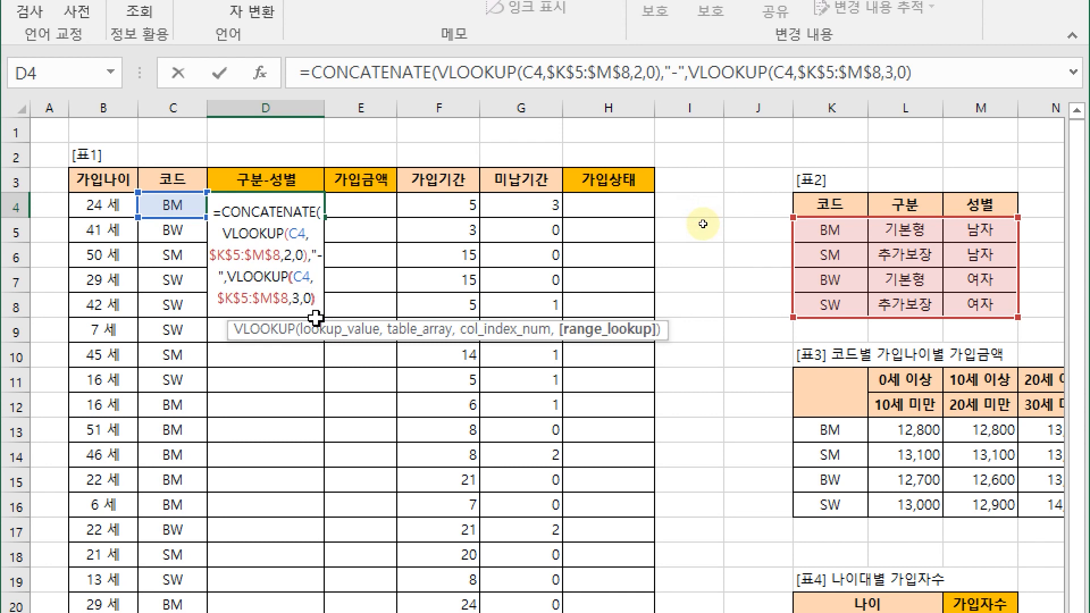
key("Right")
type(")")
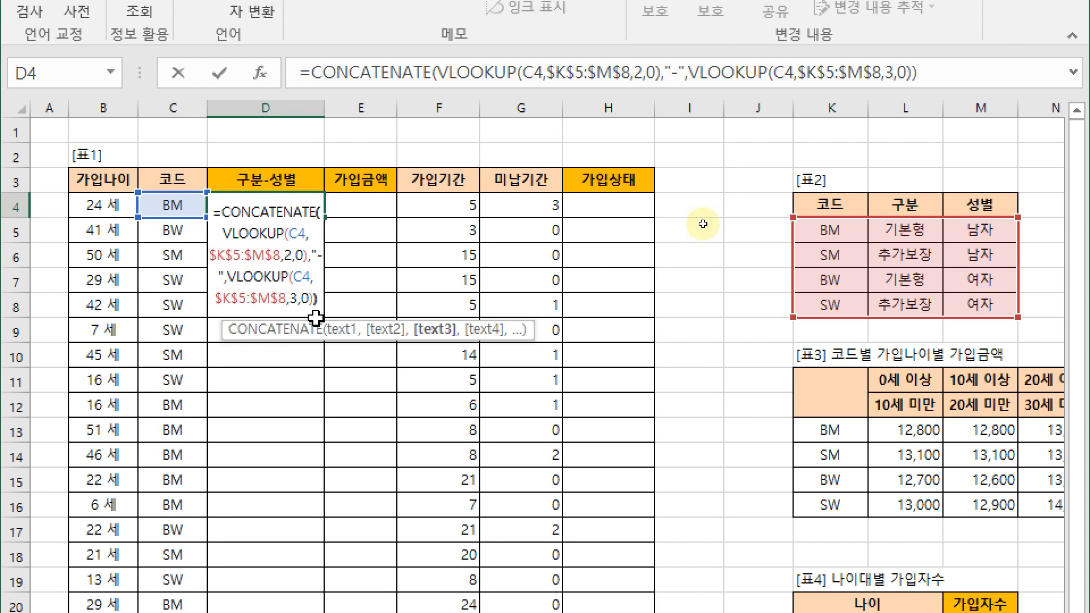
key("Return")
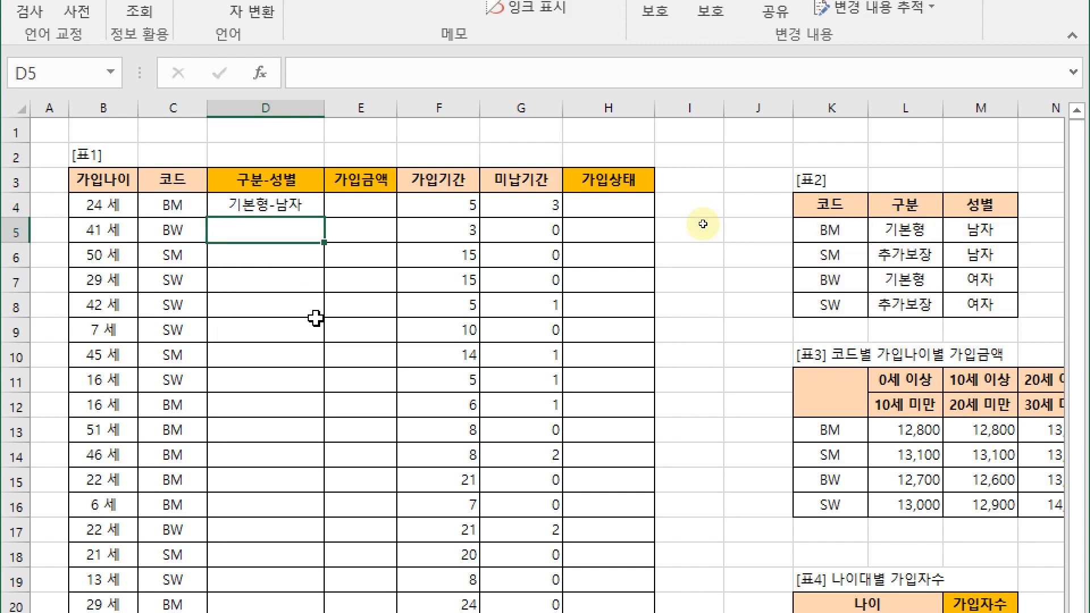
- Fill the D4 formula down the 구분-성별 column to D39 and check the filled rows
left_click(268, 200)
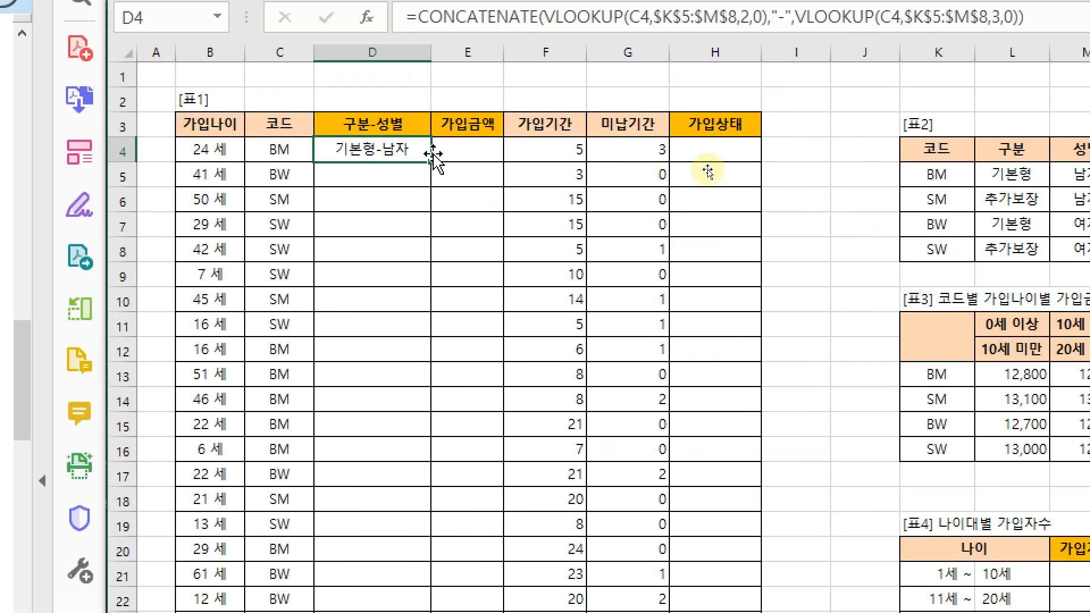
left_click(367, 46)
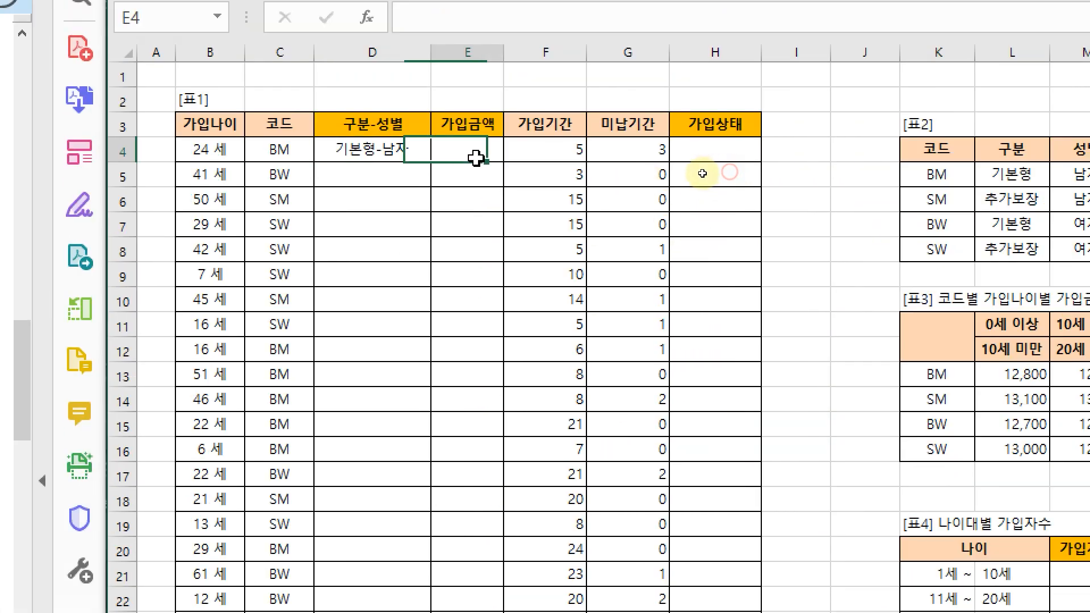
left_click(305, 44)
double_click(431, 164)
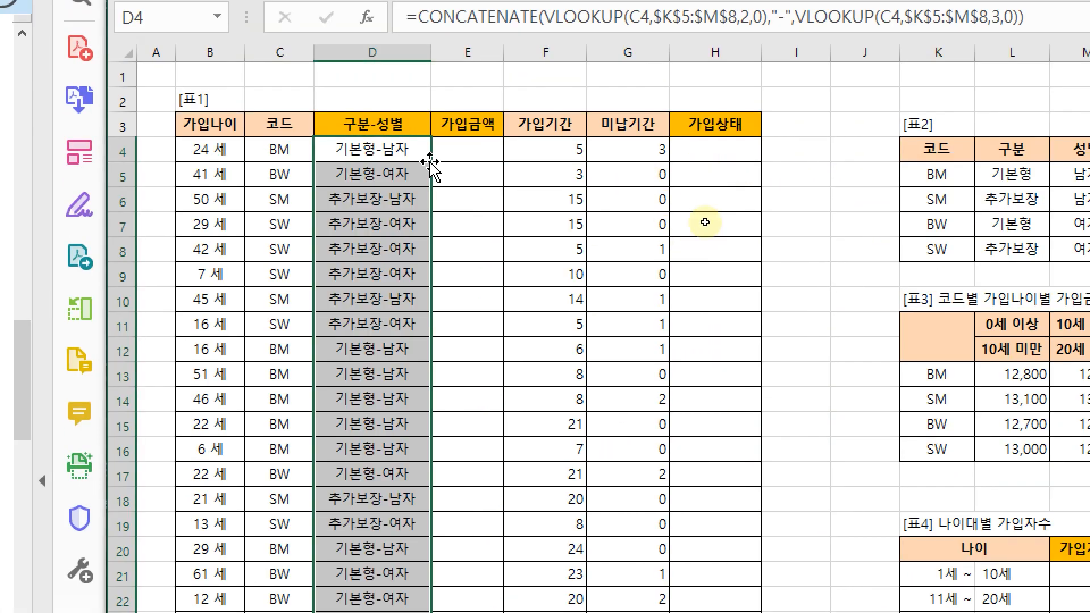
scroll(431, 486, "down", 10)
scroll(421, 392, "up", 2)
scroll(422, 170, "up", 8)
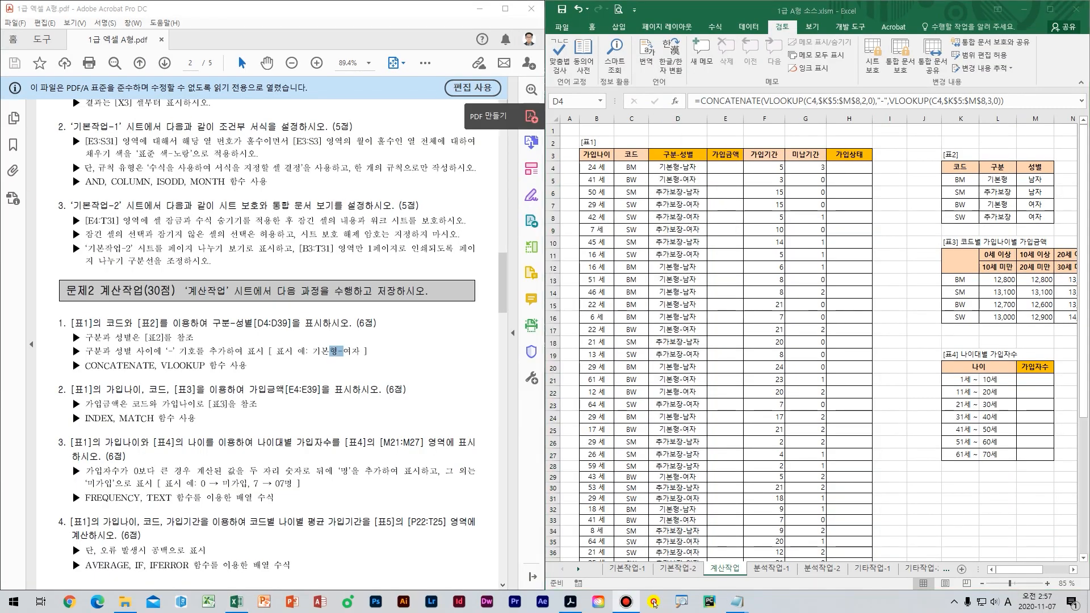
- Copy the complete CONCATENATE formula from D4 into an empty Notepad document
left_click_drag(1089, 134, 340, 138)
type("=CONCATENATE(VLOOKUP(C4,$K$5:$M$8,2,0),\"-\",VLOOKUP(C4,$K$5:$M$8,3,0))")
left_click_drag(440, 185, 56, 141)
left_click(440, 214)
double_click(444, 145)
left_click(679, 45)
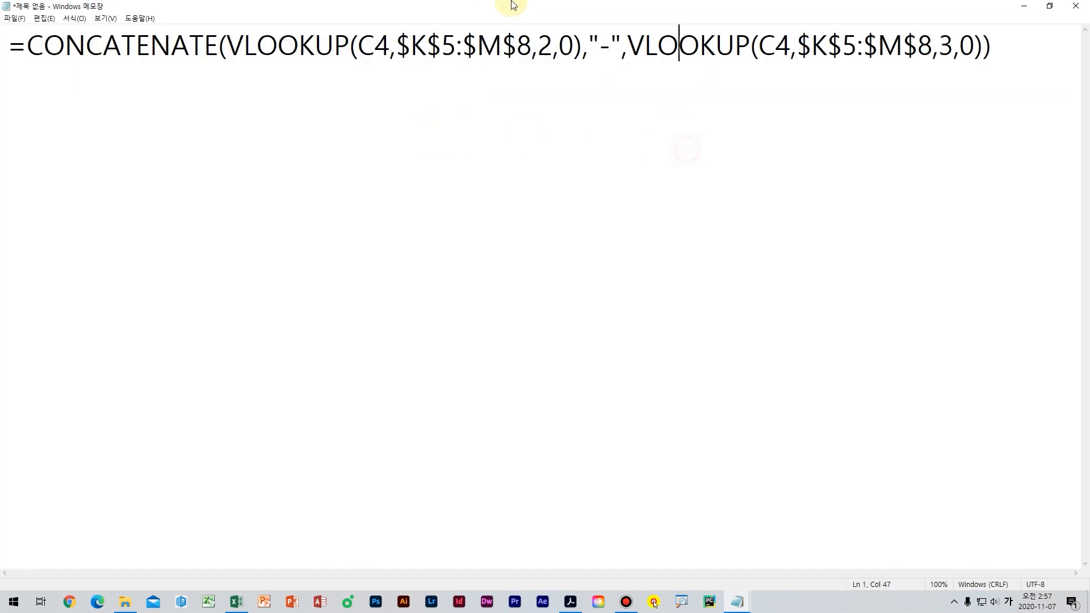
- Add the heading "1번 답" above the formula in the notes and "2번 답" below it after a blank line
left_click(8, 34)
key("Return")
key("Up")
type("1버")
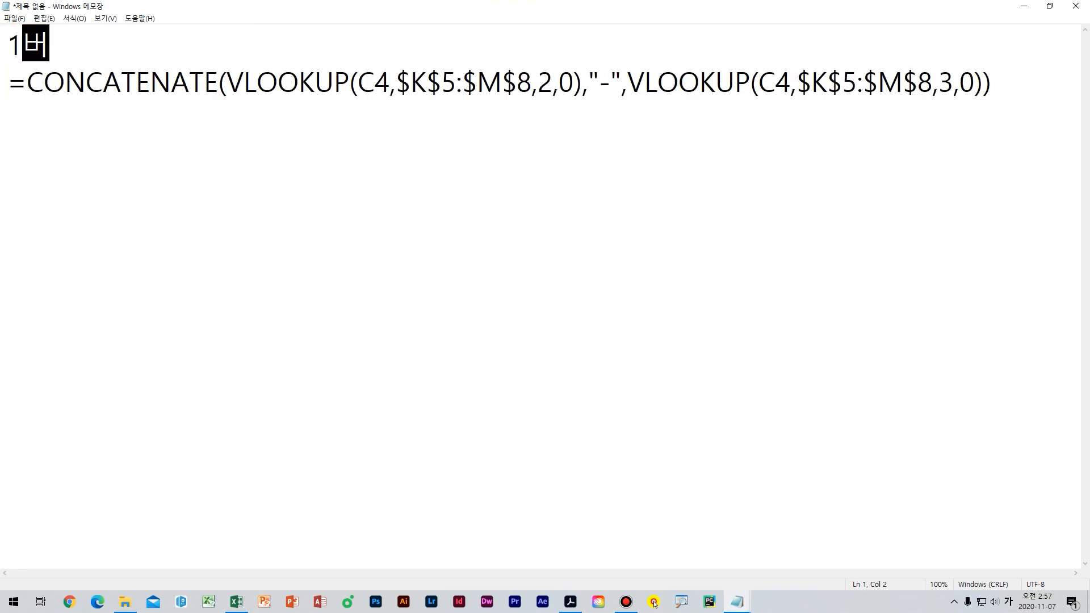
type("ㄴ 답")
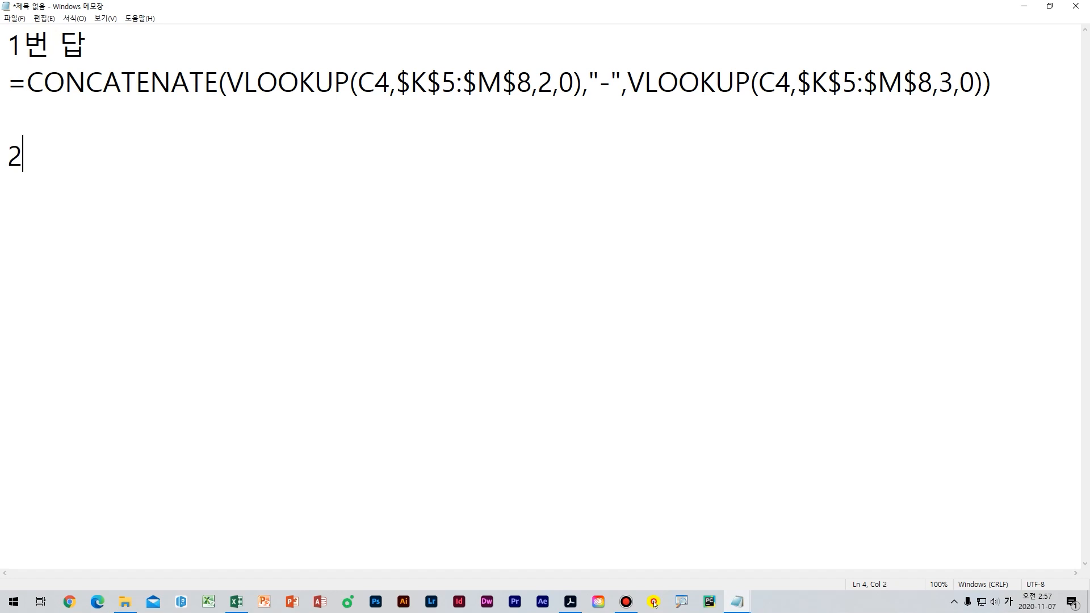
type("번 ㄷ")
key("Return")
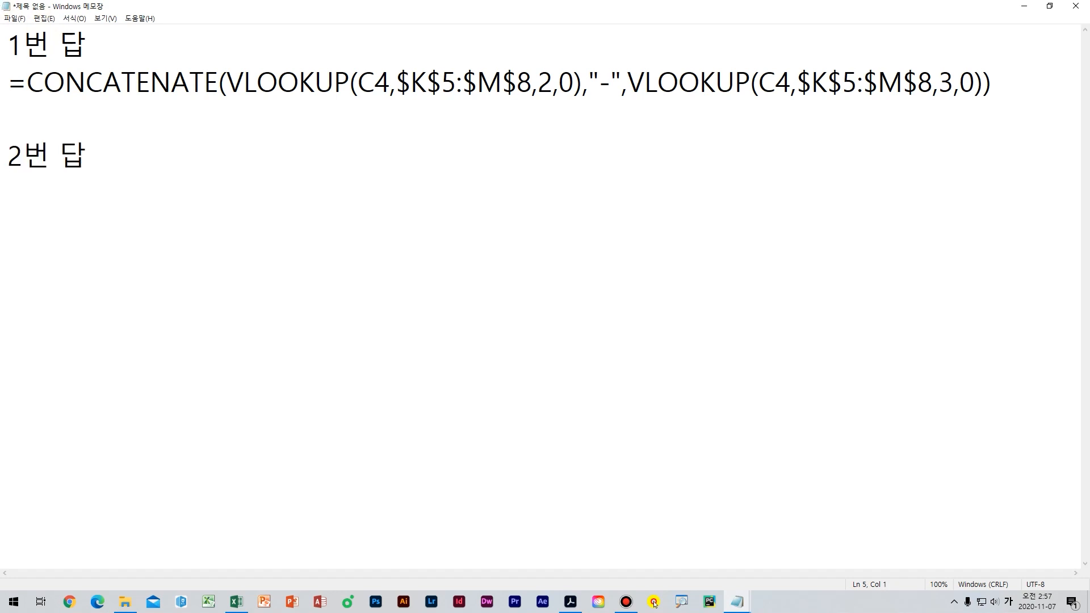
- Return from Notepad to the exam and workbook, and compare question 2's 가입나이 and 코드 with the 가입금액 values in 표3
left_click(1024, 7)
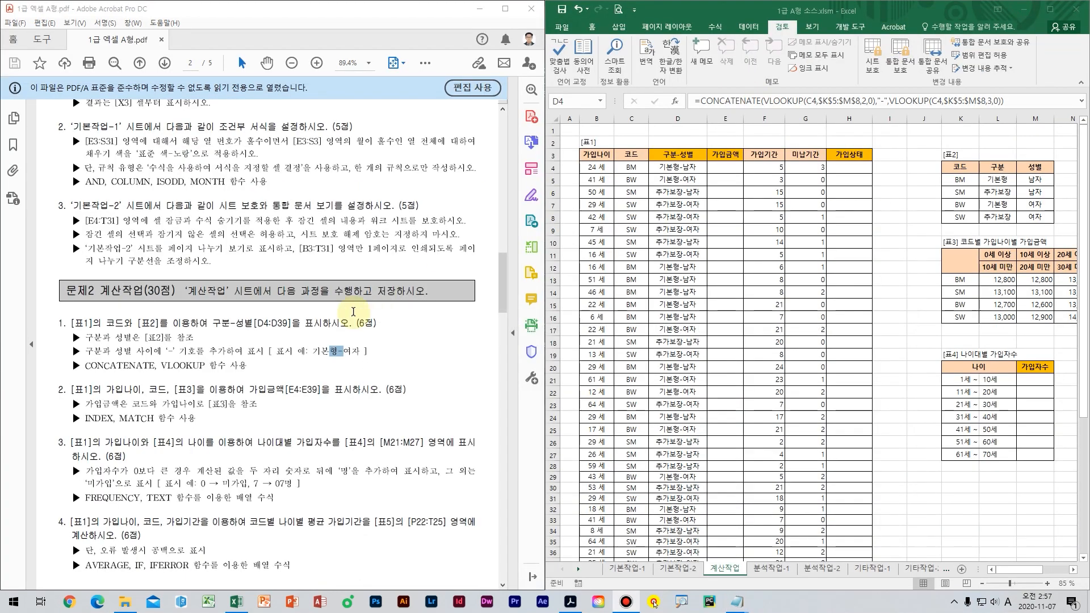
left_click(296, 383)
left_click(232, 372)
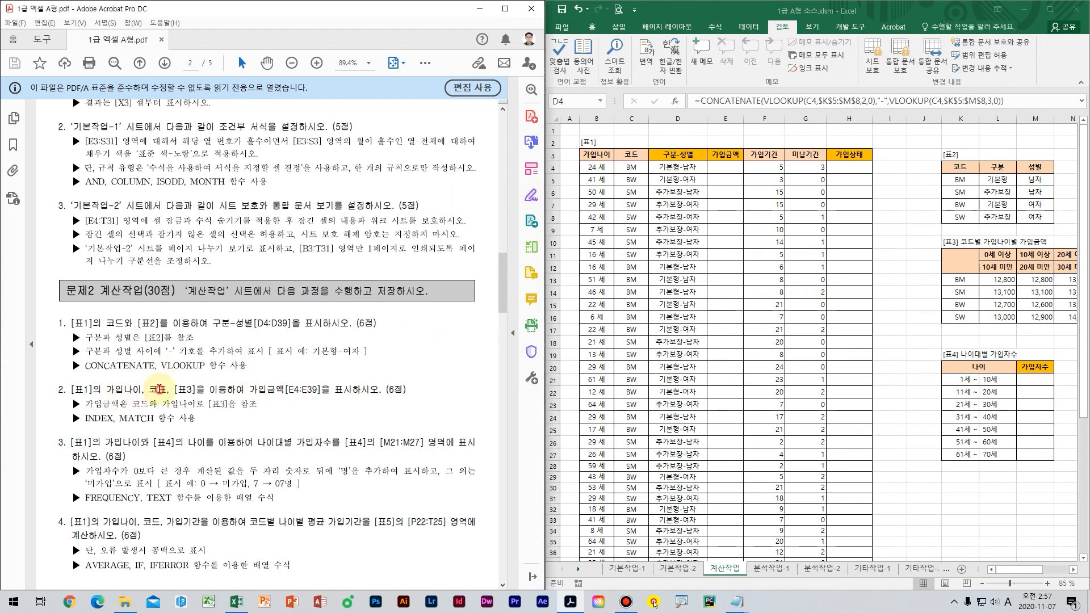
left_click_drag(144, 390, 93, 392)
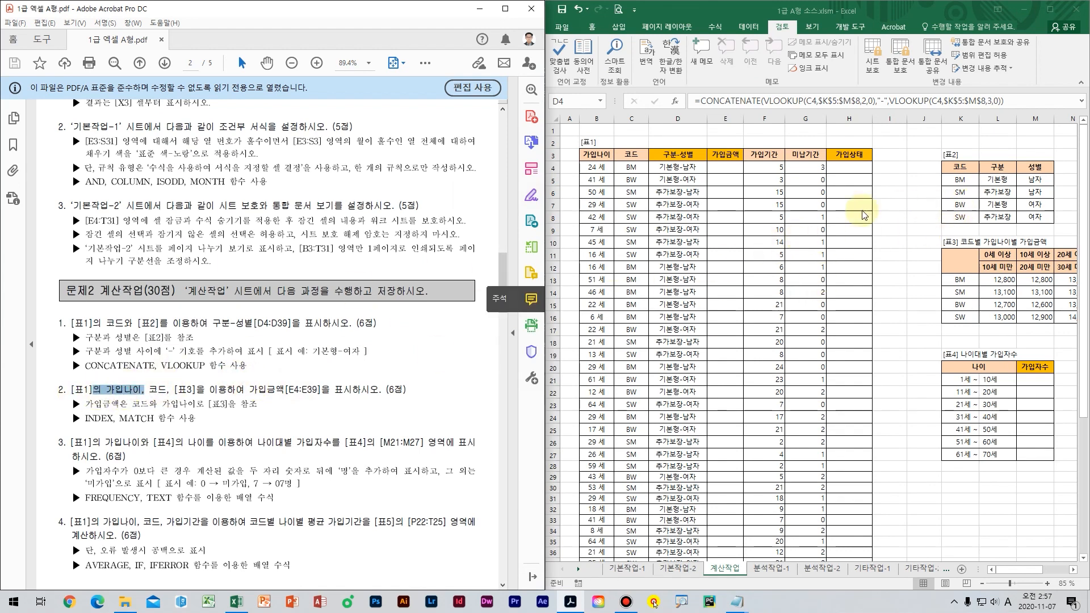
left_click(601, 167)
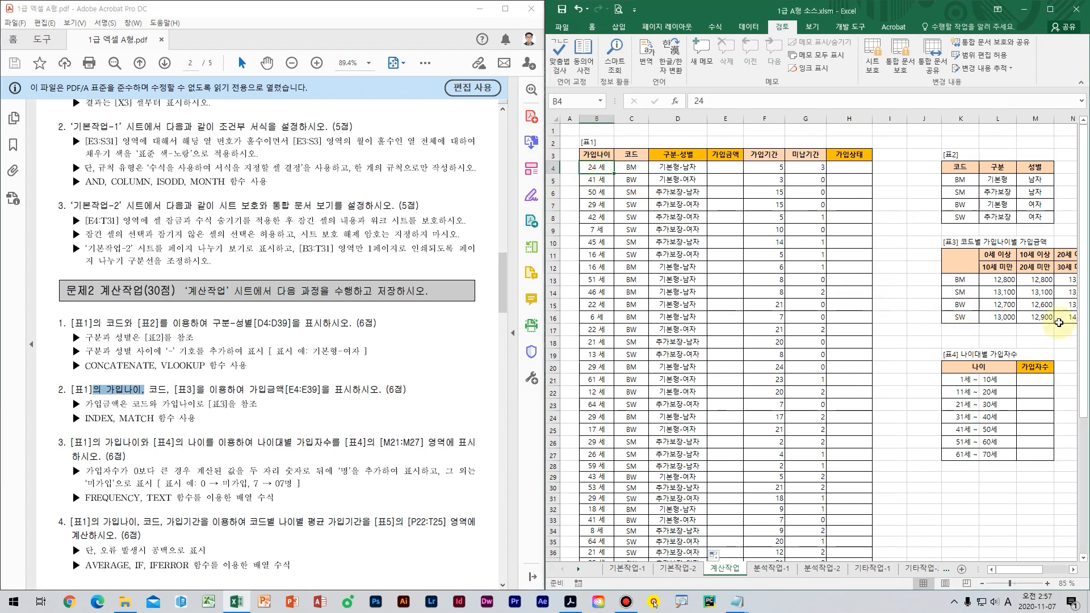
left_click(1006, 286)
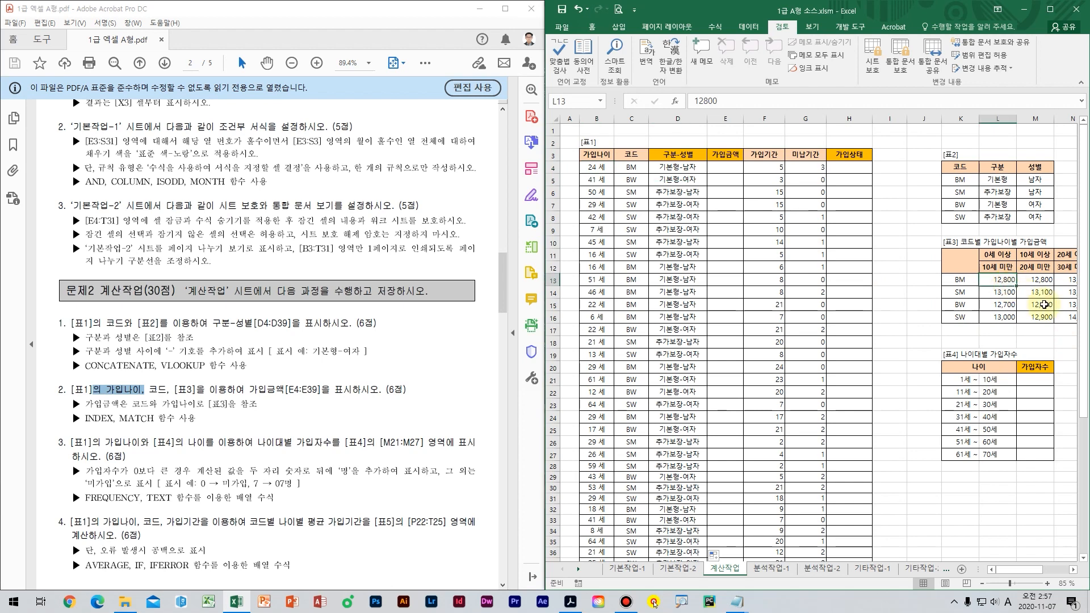
scroll(1009, 313, "right", 2)
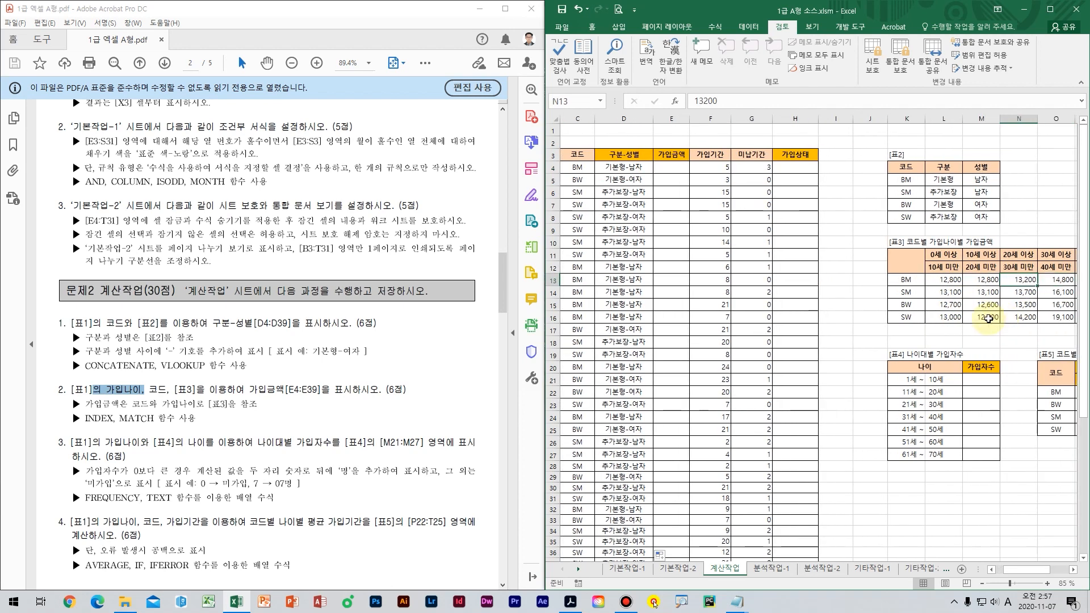
key("Left")
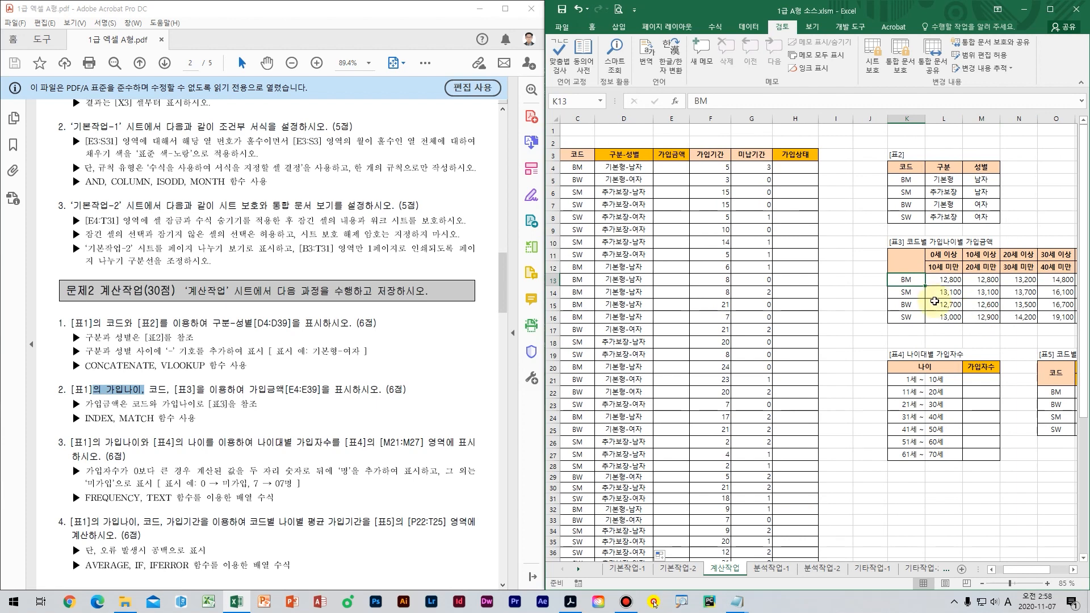
left_click(665, 157)
key("Left")
- Start an INDEX formula in E4 with the 표3 amounts $L$13:$S$16 as its absolute array argument
left_click(669, 166)
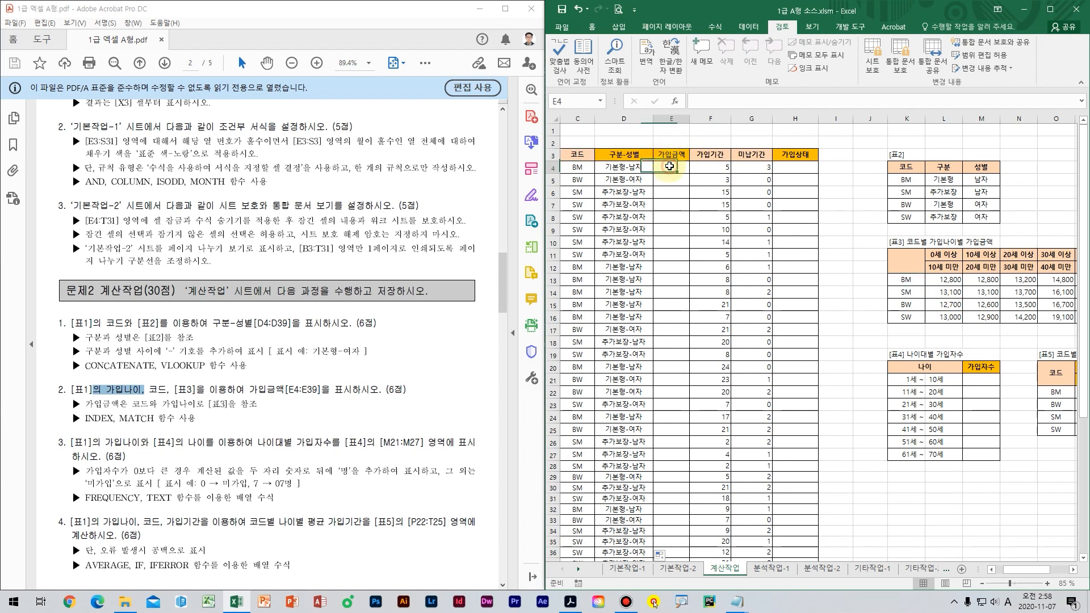
scroll(695, 189, "up", 2)
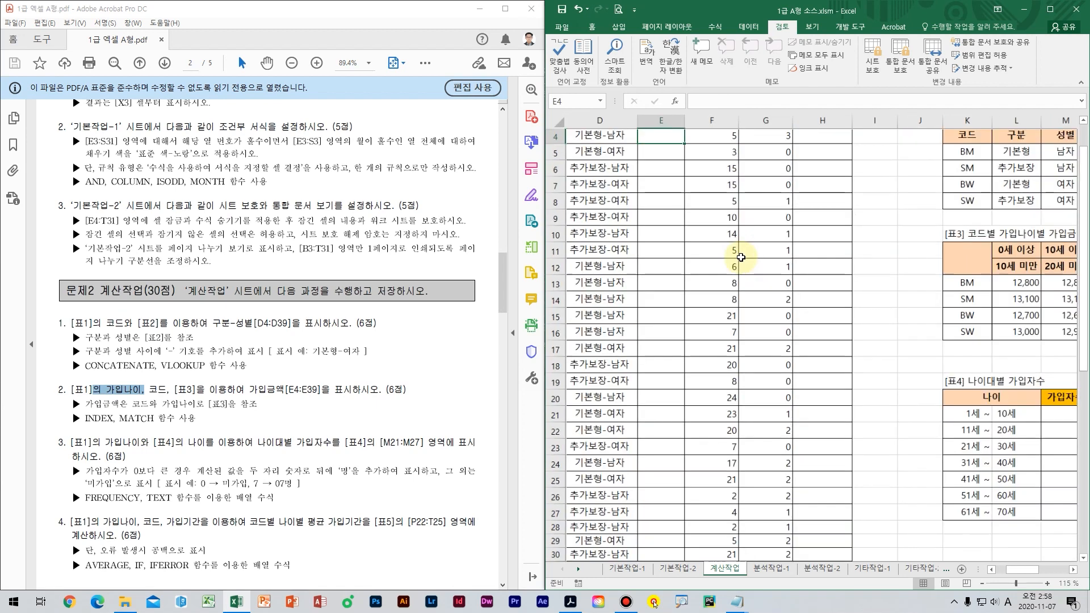
type("=")
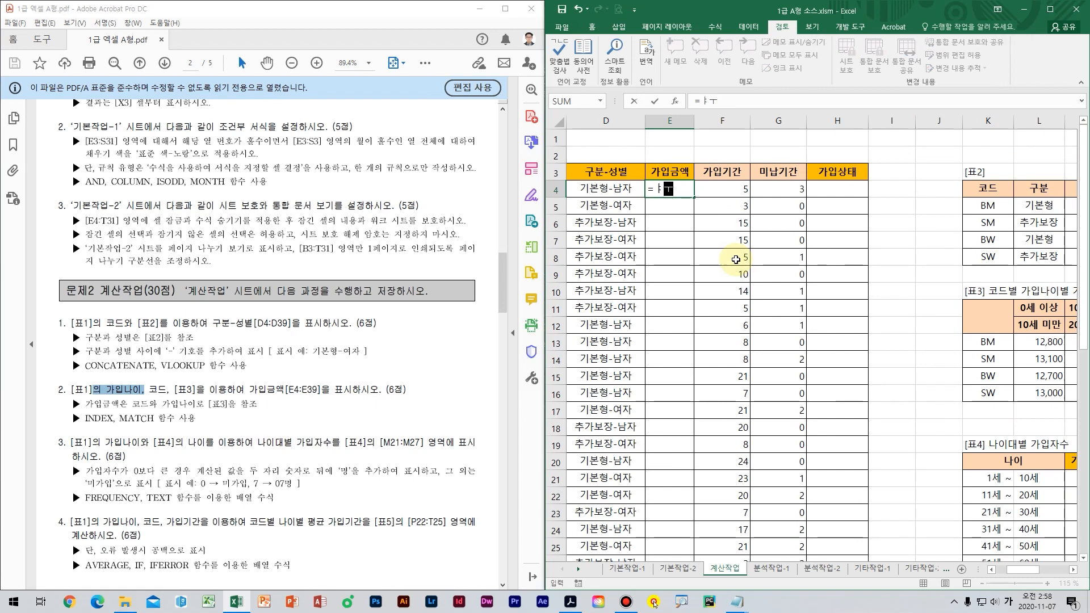
type("INDEX(")
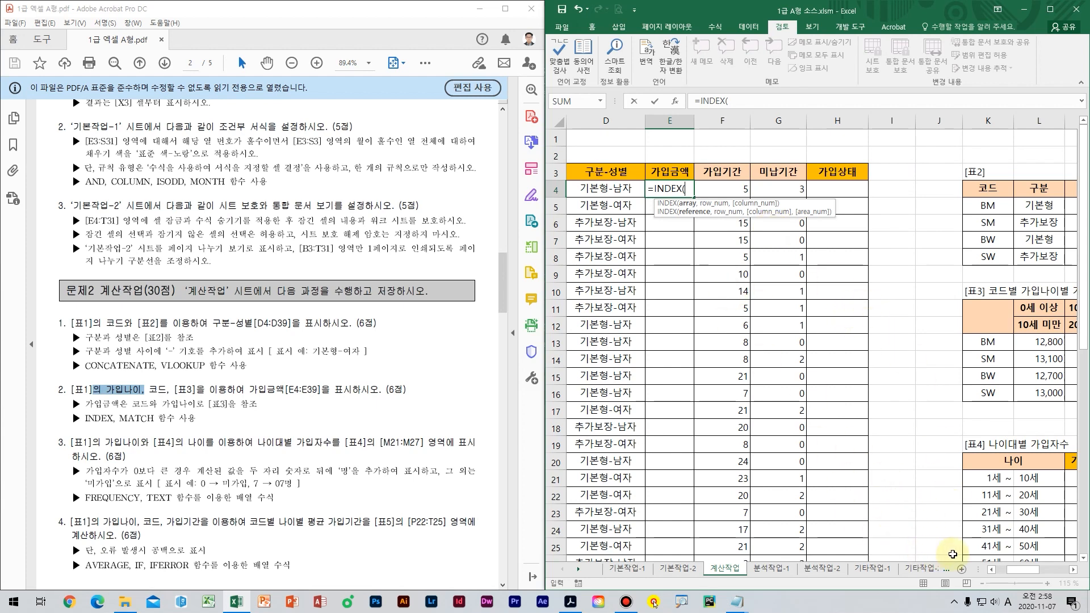
left_click_drag(1024, 571, 1040, 573)
left_click(740, 343)
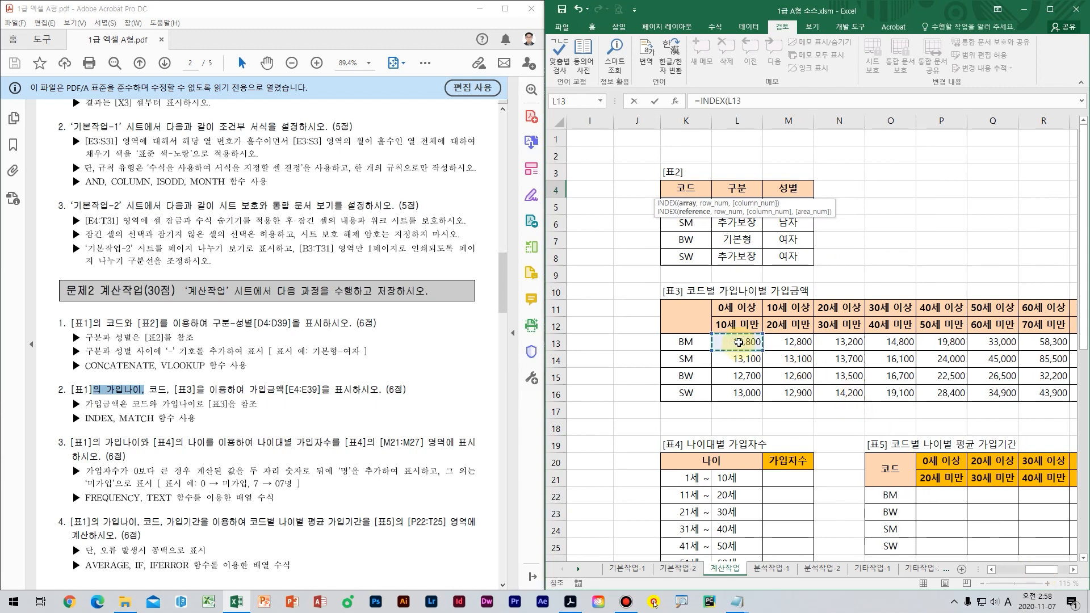
left_click_drag(739, 342, 965, 391)
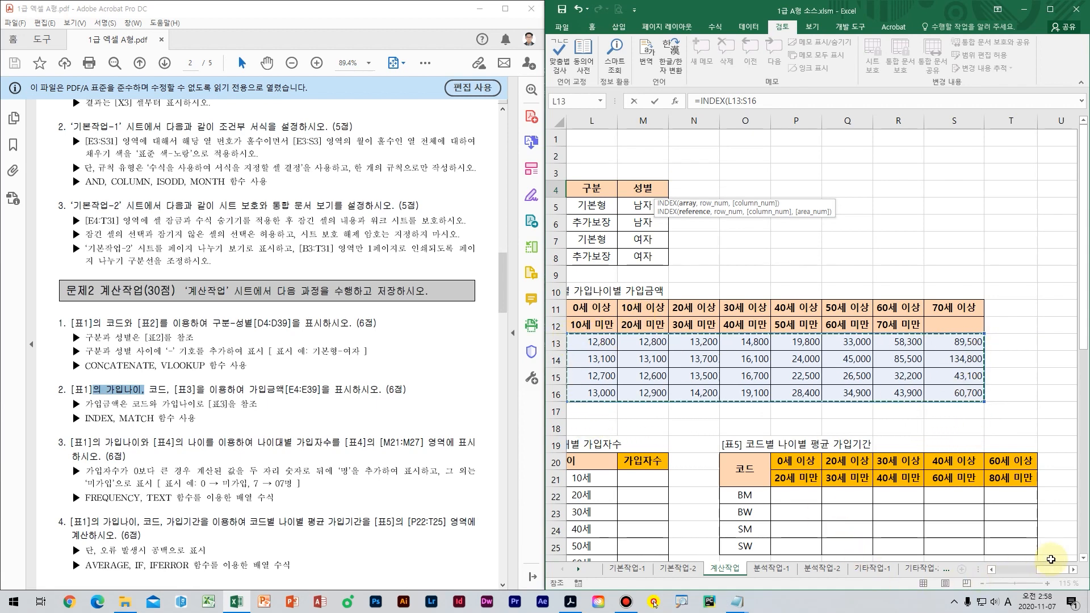
left_click_drag(1049, 569, 1041, 563)
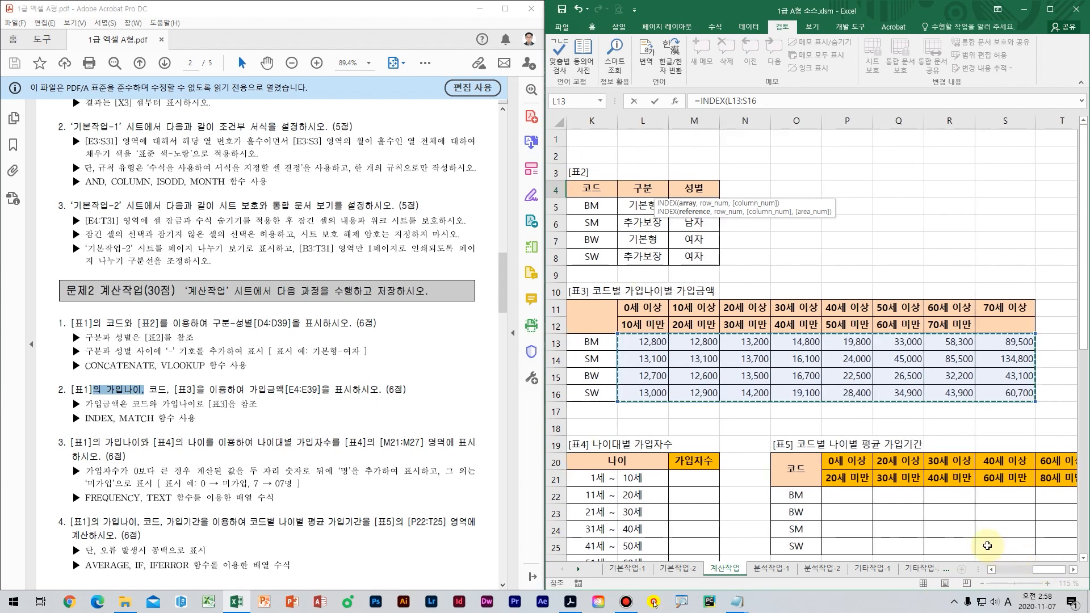
key("F4")
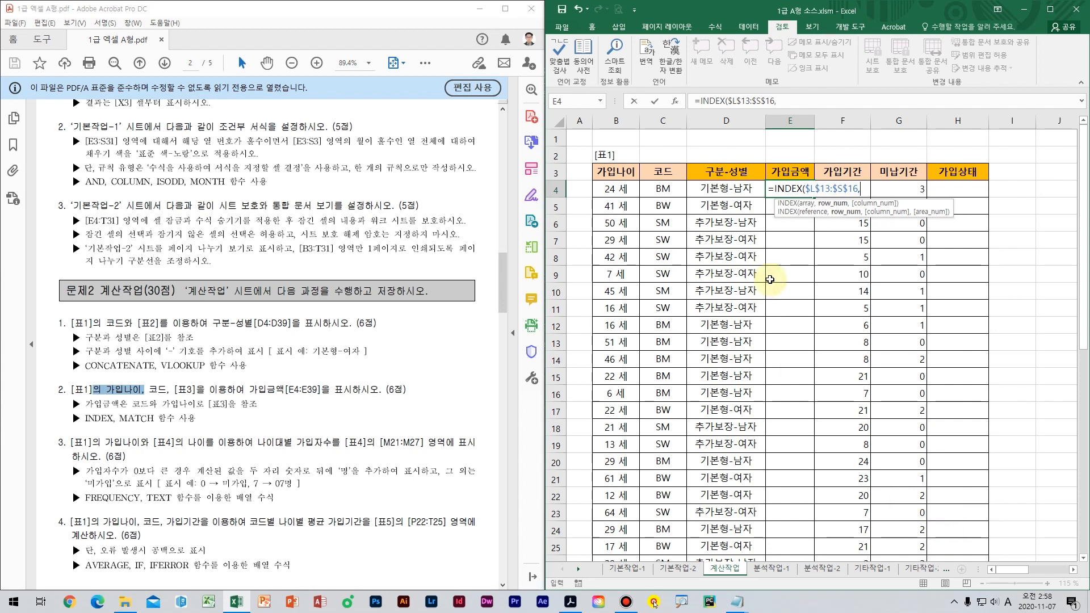
type(",")
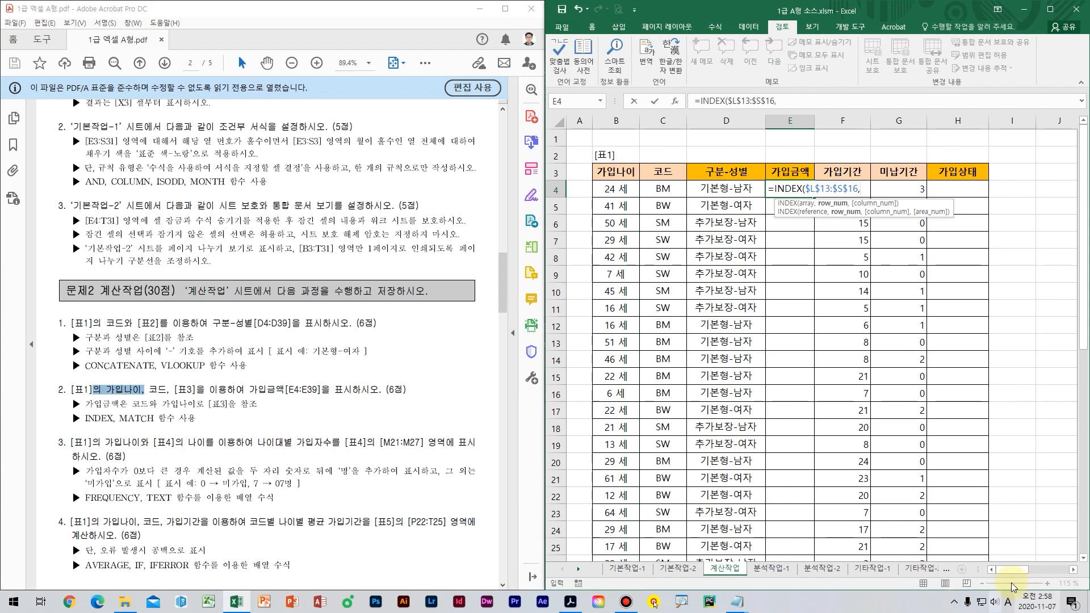
- Add MATCH(C4,$K$13:$K$16,0) as the row argument of the INDEX formula in E4
left_click_drag(1018, 570, 1048, 572)
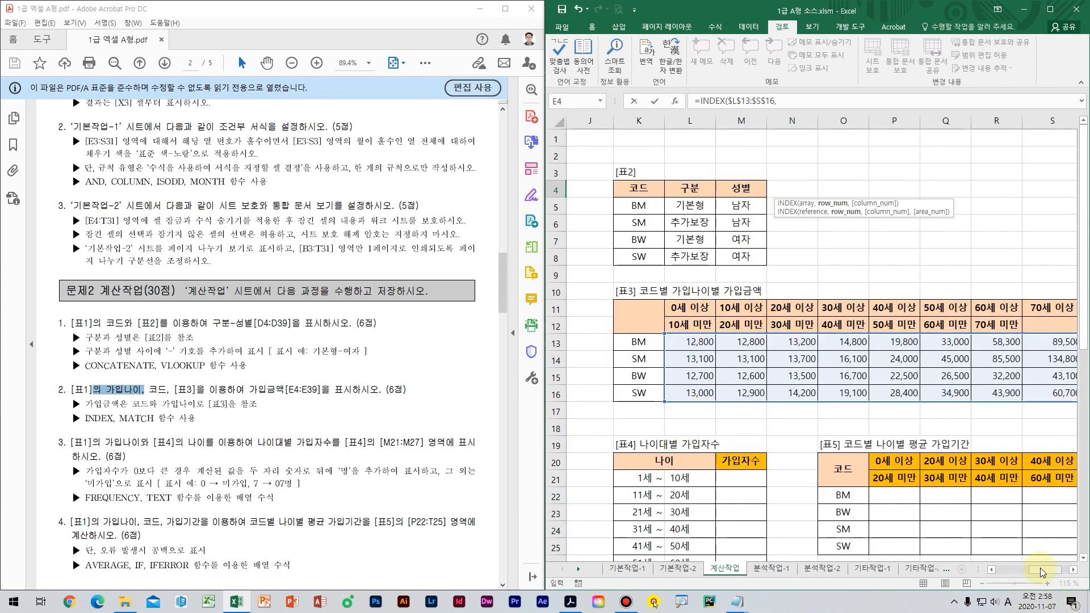
left_click_drag(1043, 572, 957, 565)
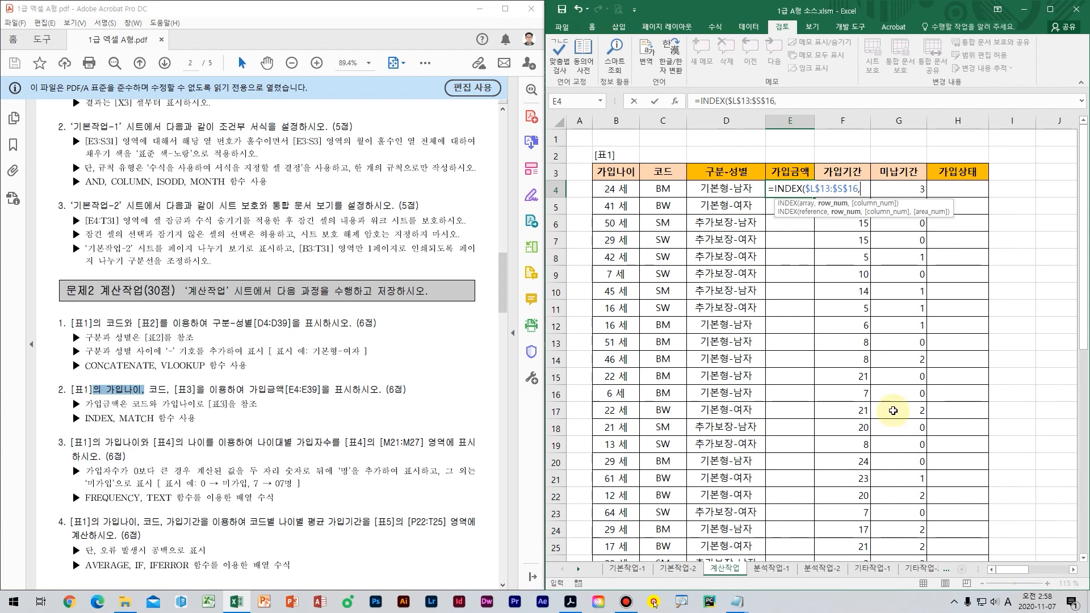
type("ma")
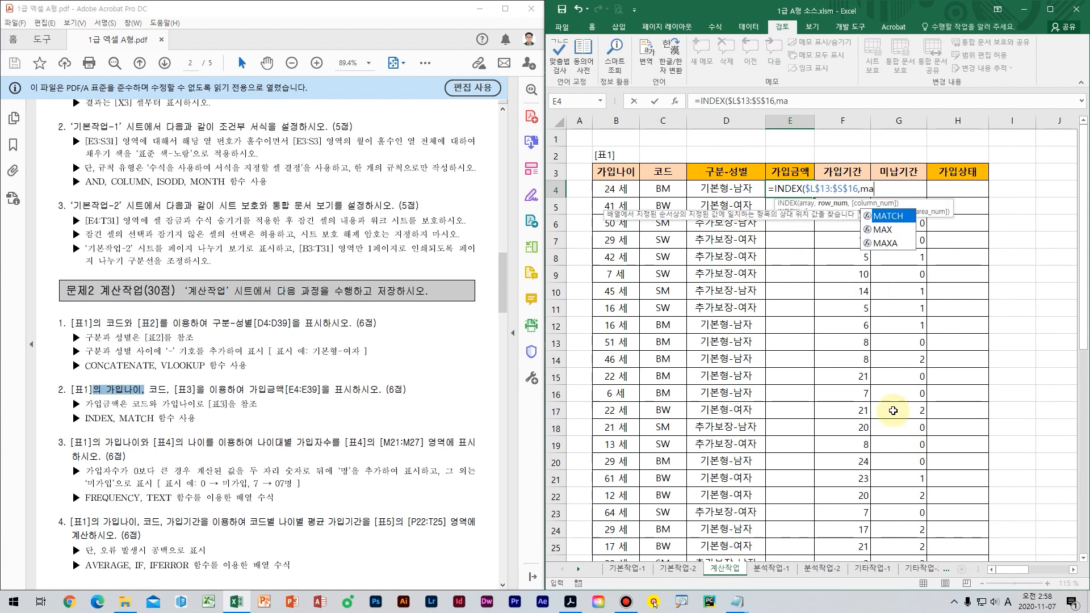
key("Tab")
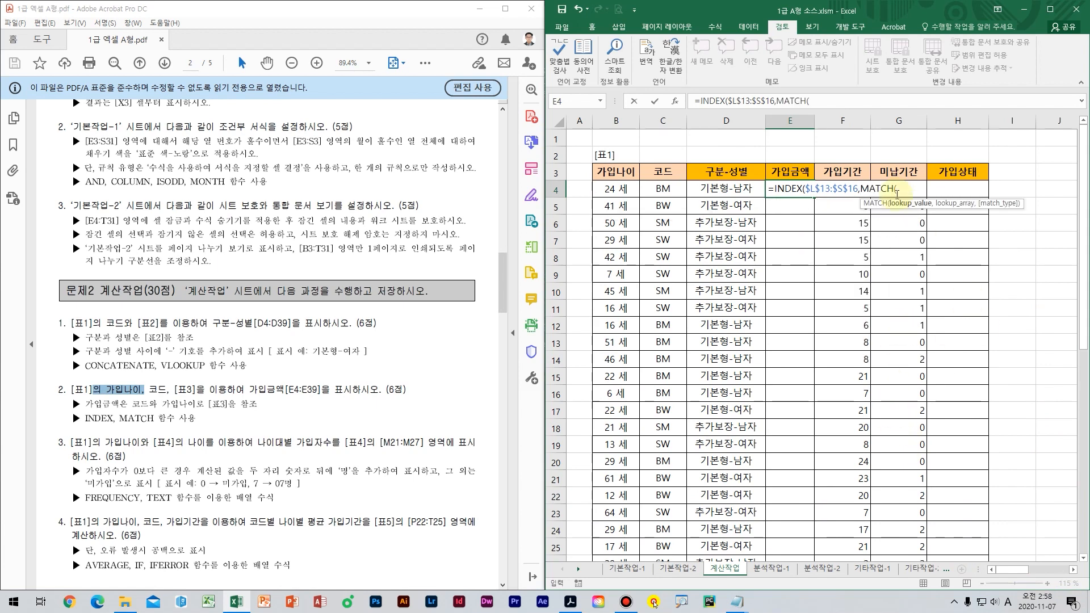
left_click(669, 191)
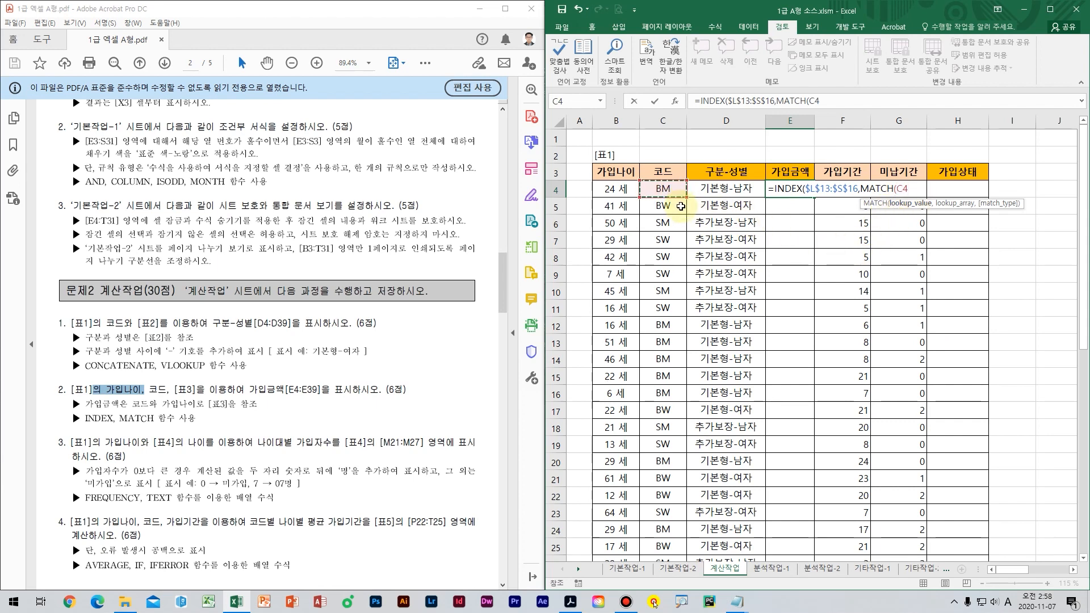
type(",")
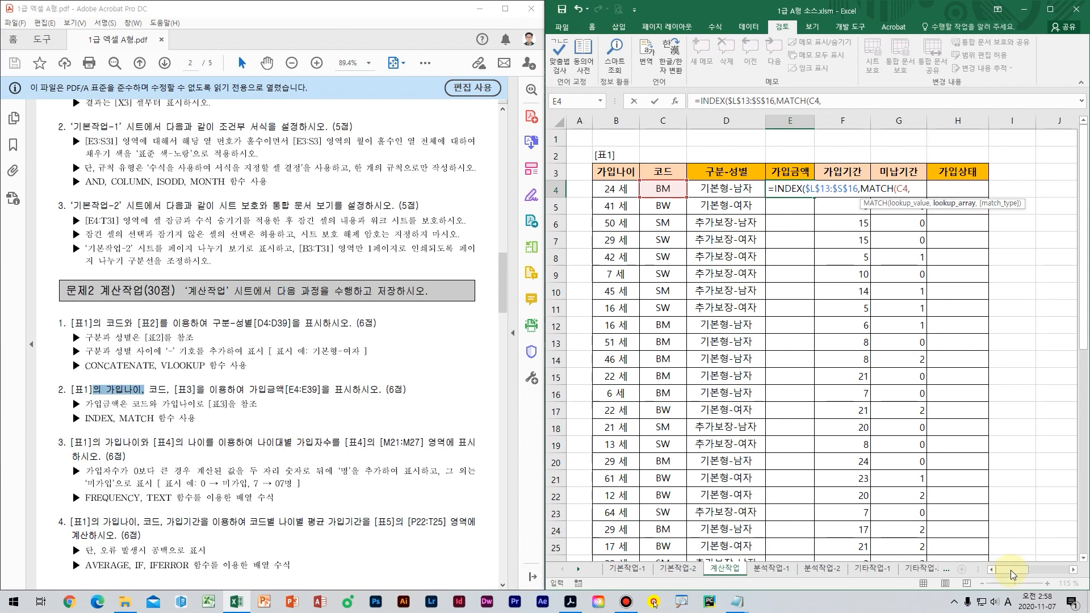
left_click_drag(1011, 570, 1044, 566)
left_click_drag(640, 343, 641, 395)
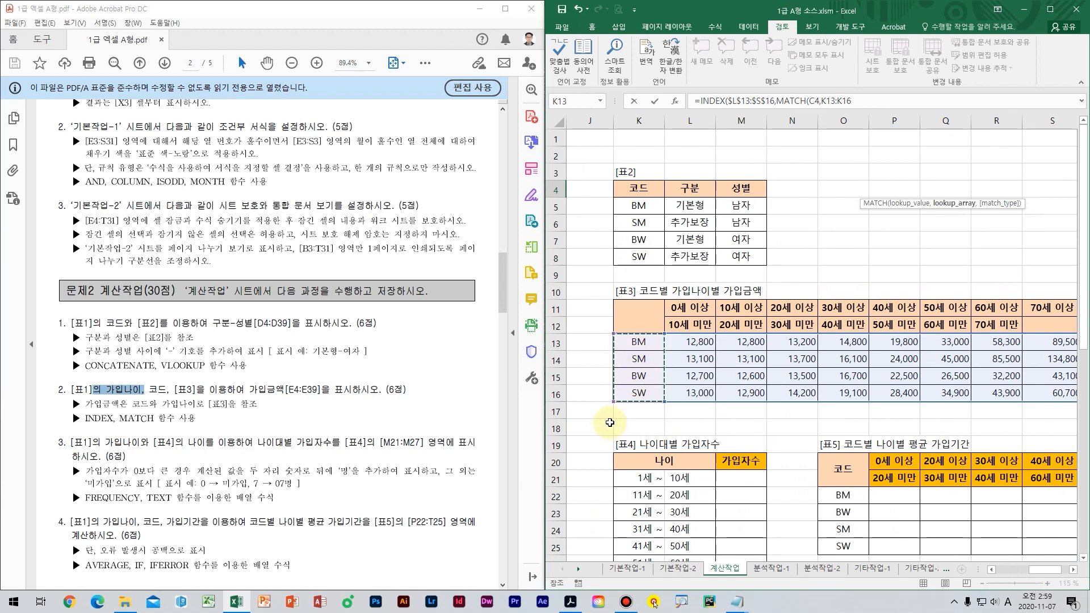
key("F4")
type(",")
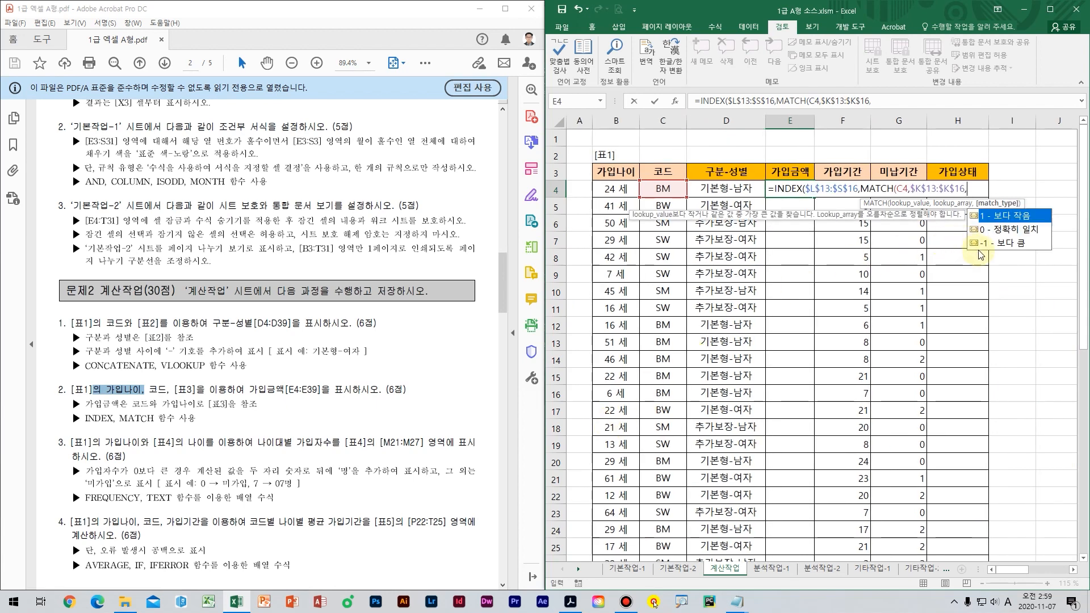
type("0)")
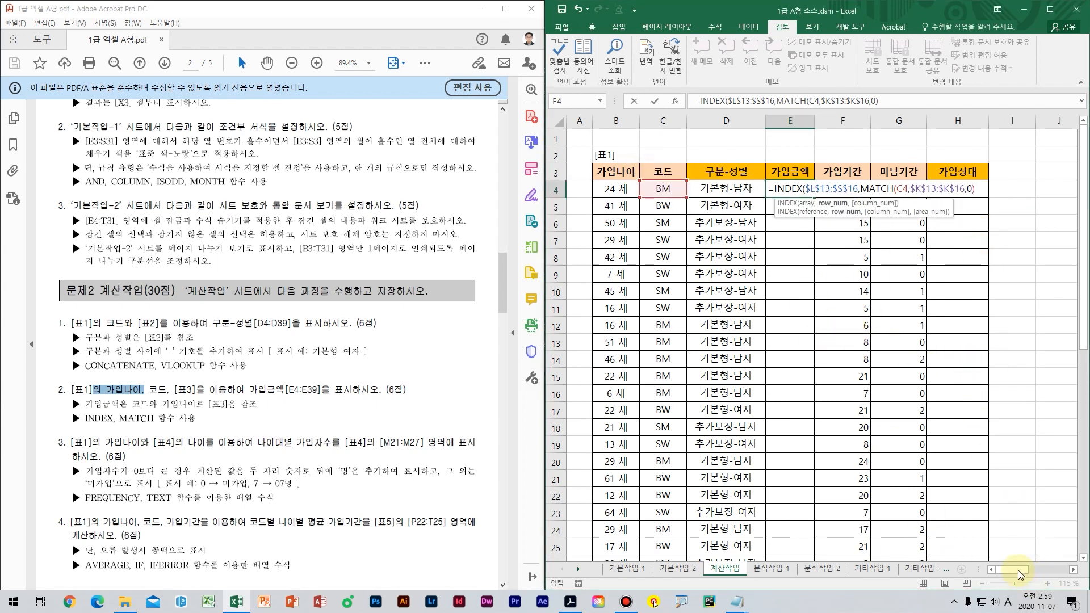
left_click_drag(1016, 570, 1046, 572)
key("ctrl+2")
mouse_move(654, 316)
left_mouse_down()
mouse_move(706, 418)
mouse_move(724, 425)
left_mouse_up()
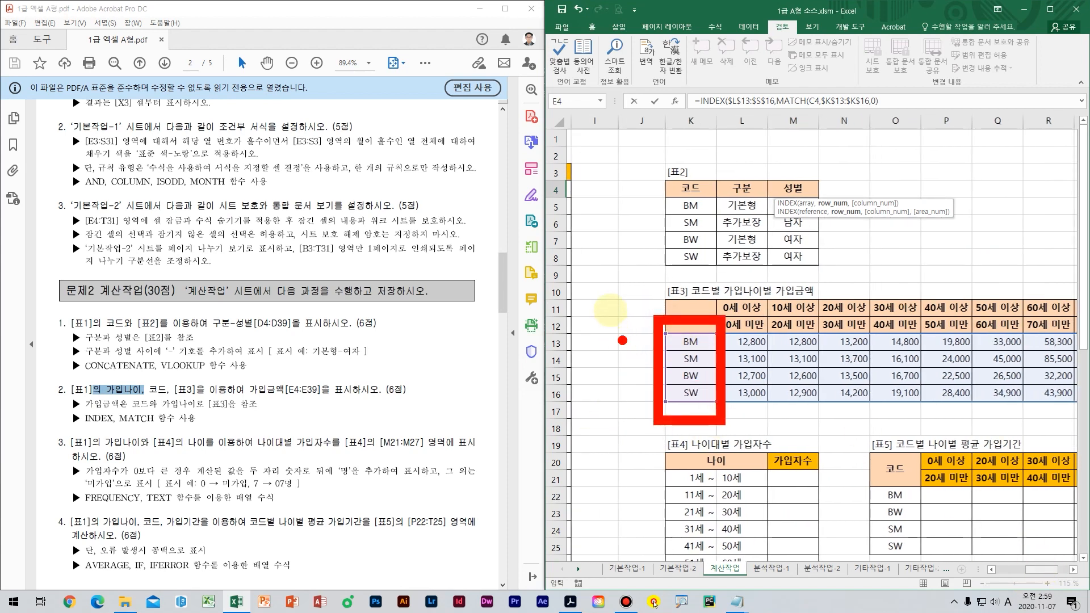
mouse_move(610, 307)
left_mouse_down()
mouse_move(615, 397)
mouse_move(634, 374)
left_mouse_up()
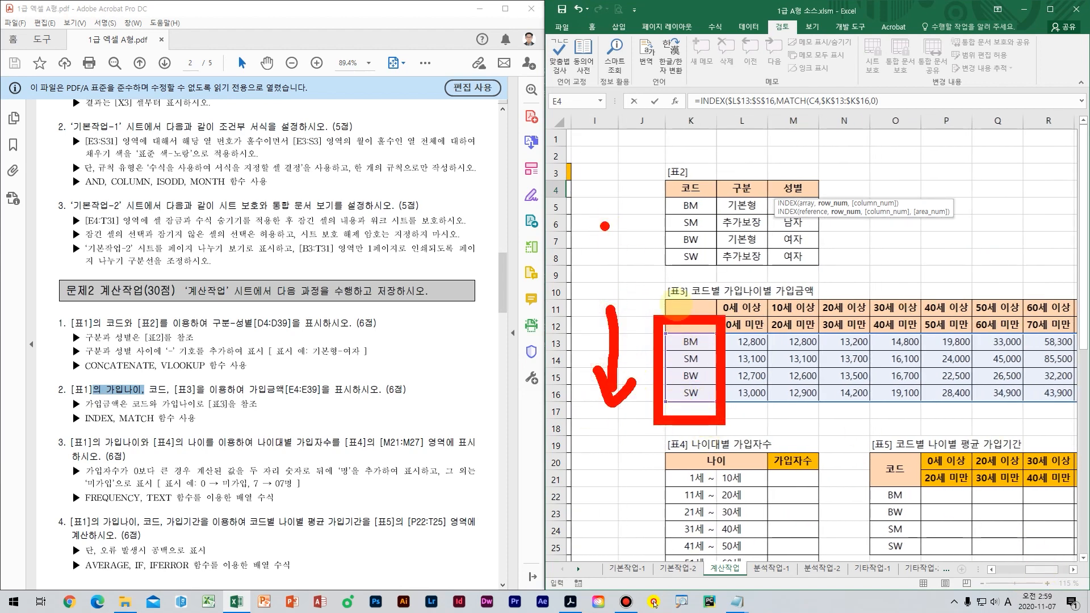
mouse_move(735, 341)
left_mouse_down()
mouse_move(732, 375)
mouse_move(772, 388)
left_mouse_up()
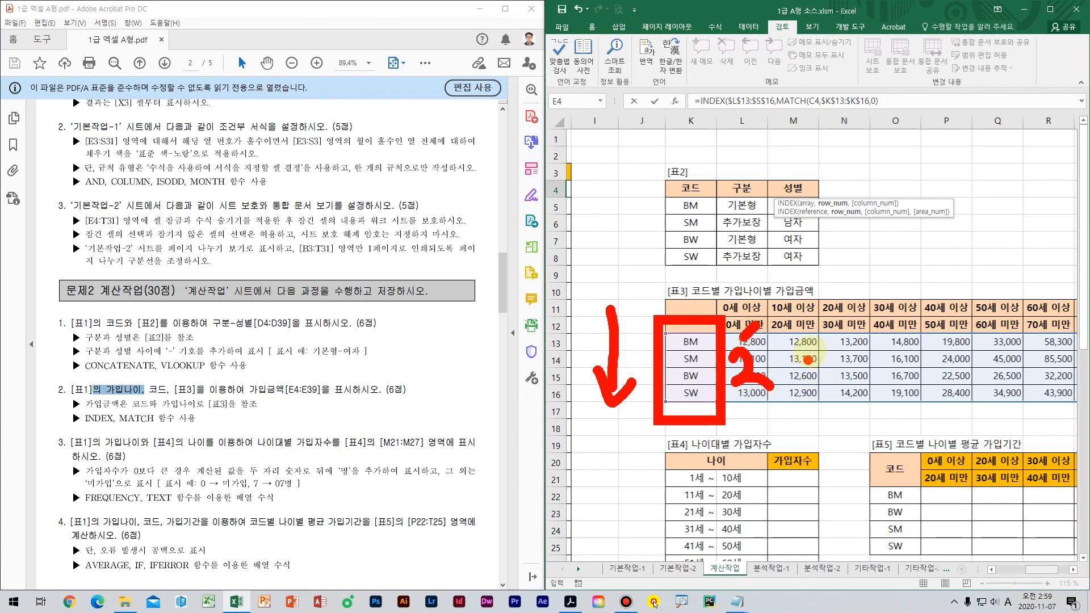
key("Escape")
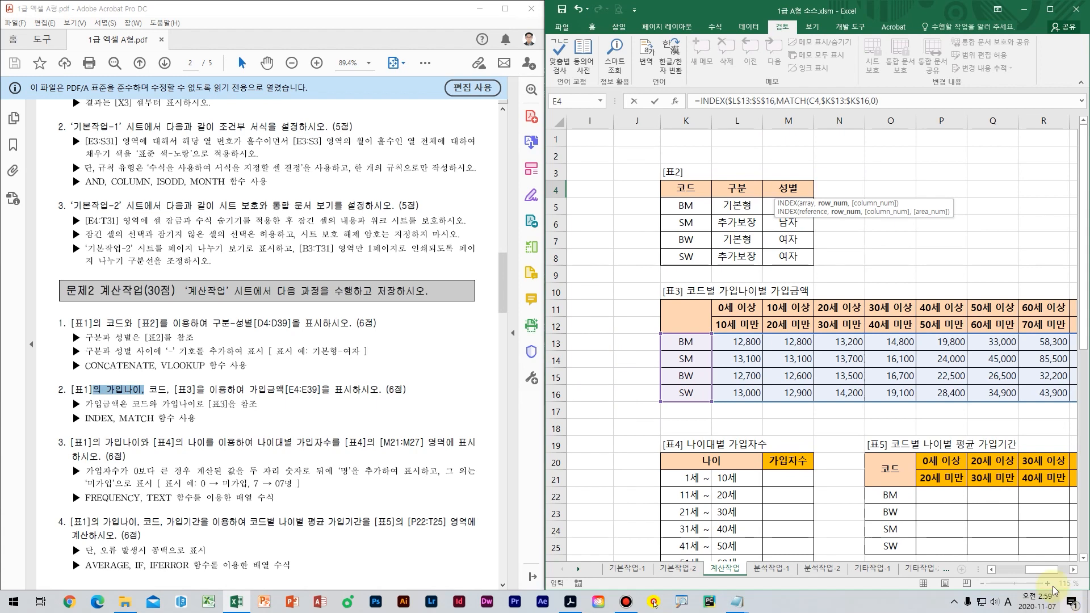
- Begin the column argument of E4's INDEX formula with a MATCH function that looks up the 가입나이 in B4
left_click_drag(1034, 570, 997, 570)
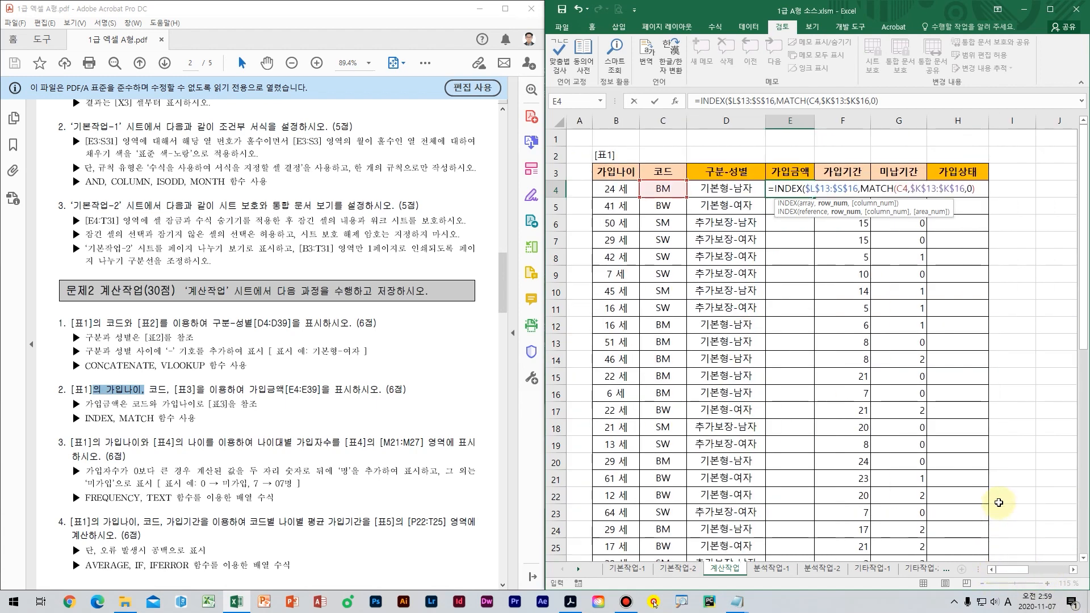
type(",")
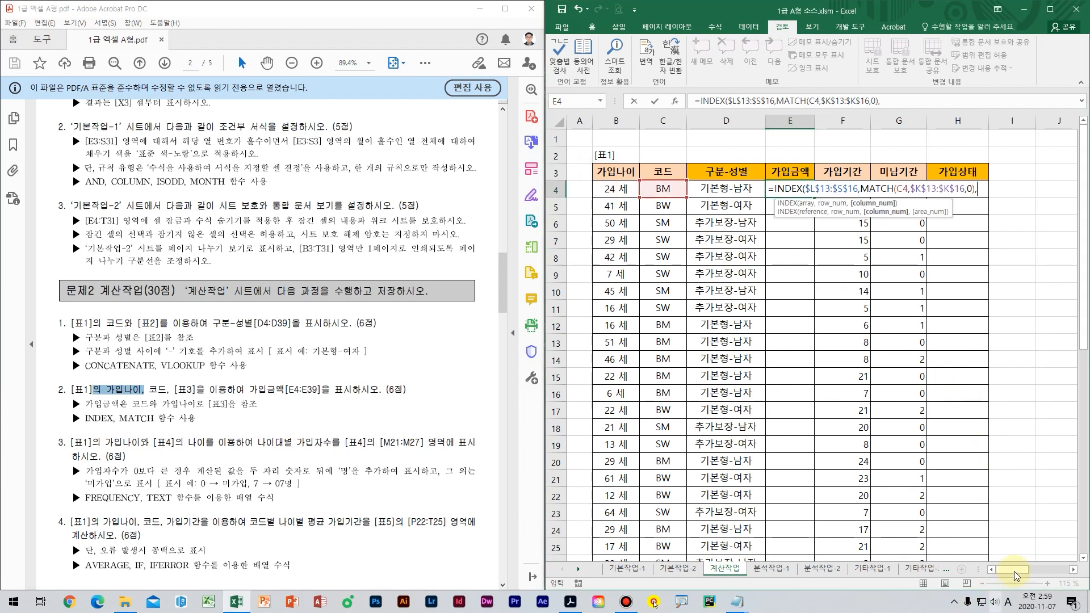
left_click_drag(1014, 571, 1051, 568)
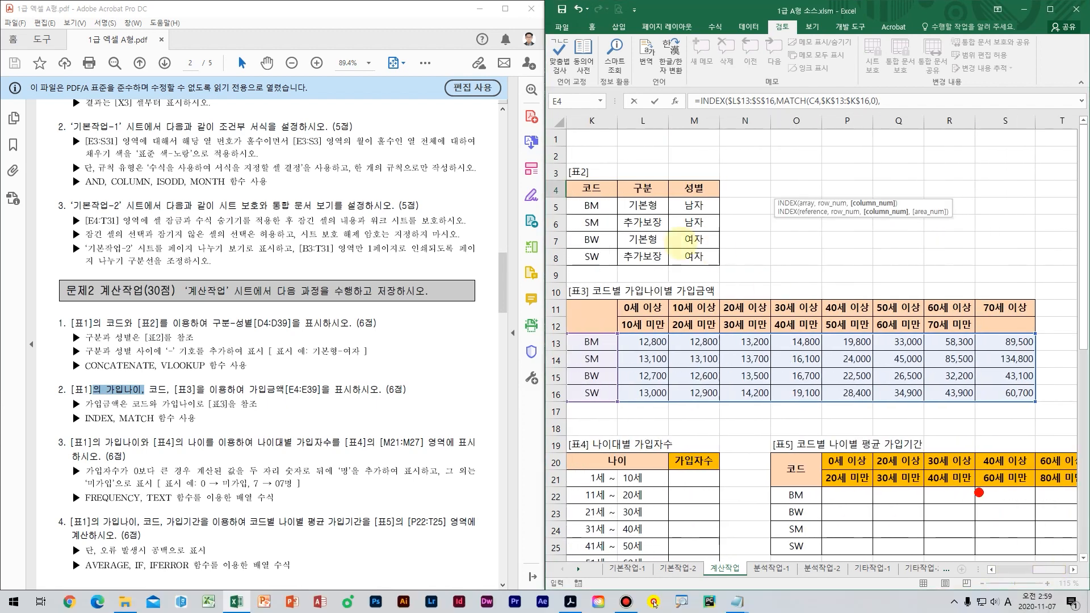
mouse_move(604, 297)
left_mouse_down()
mouse_move(1049, 342)
mouse_move(1041, 322)
left_mouse_up()
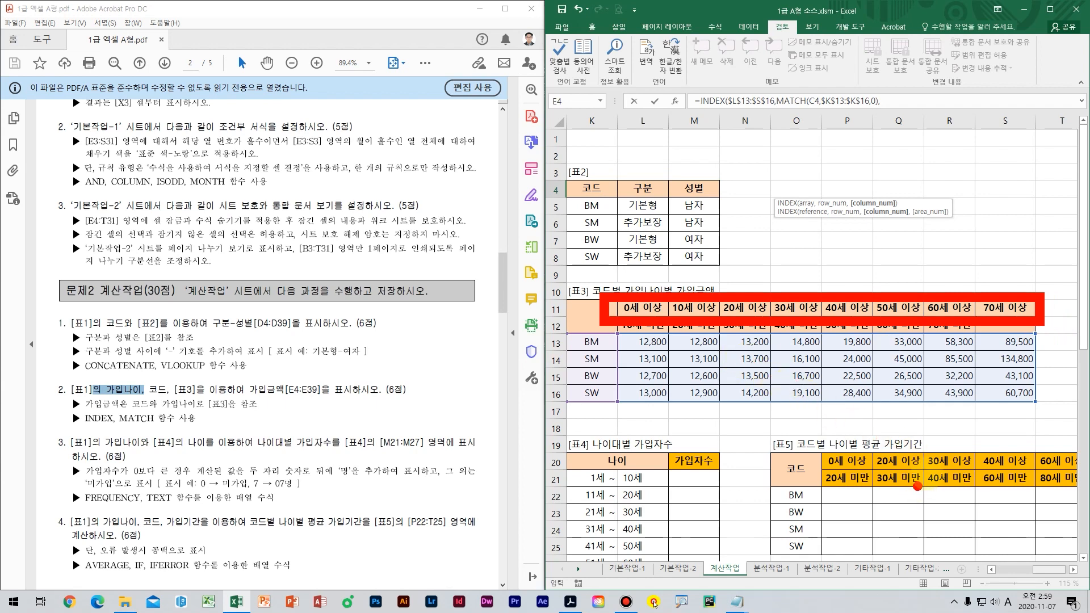
key("Escape")
left_click_drag(1044, 572, 1000, 566)
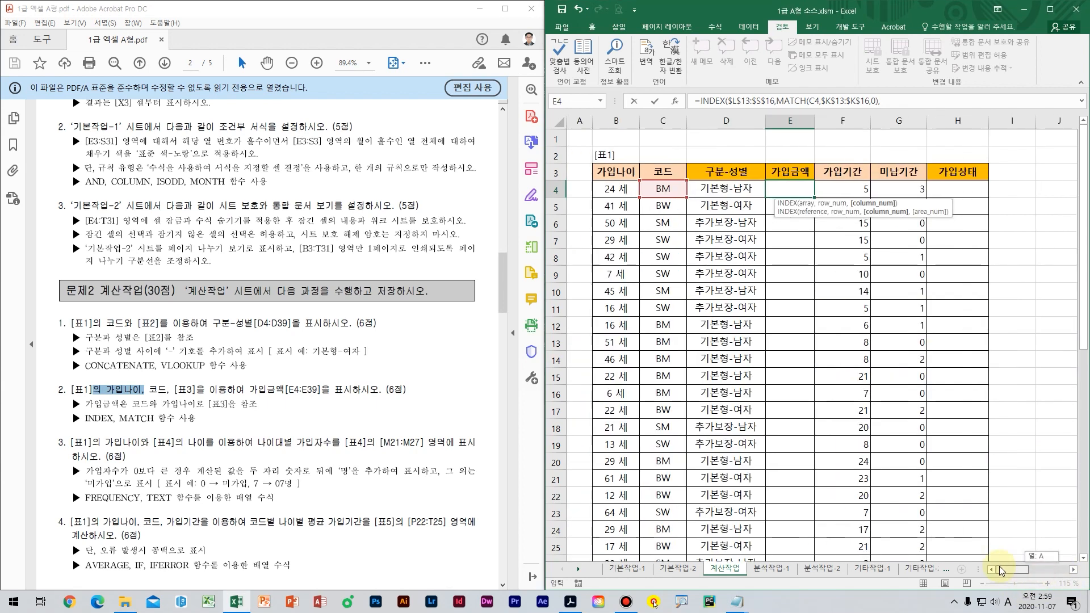
type("MATCH(")
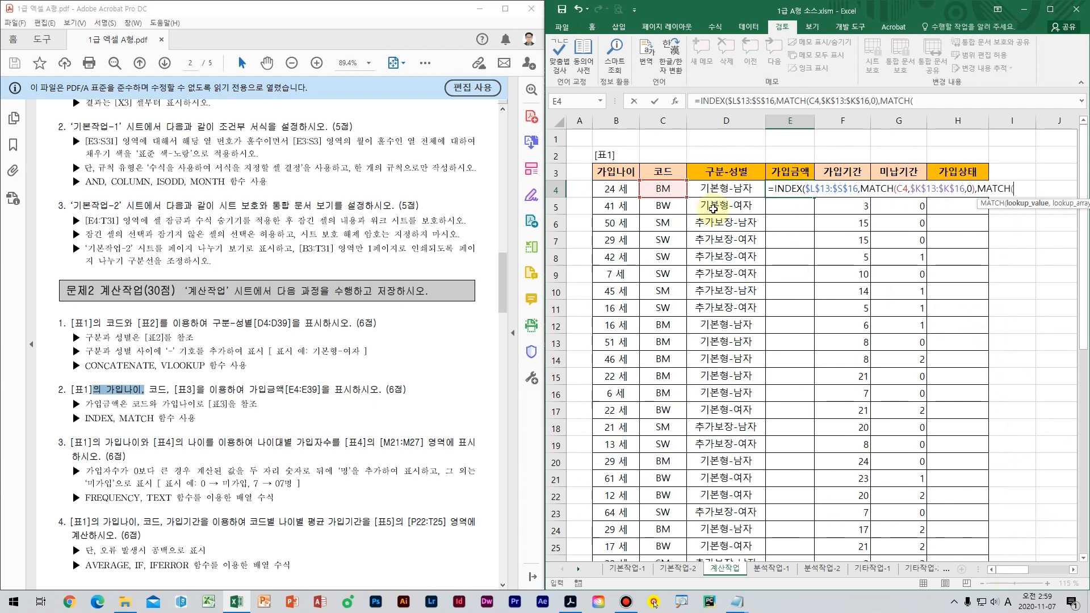
left_click(623, 192)
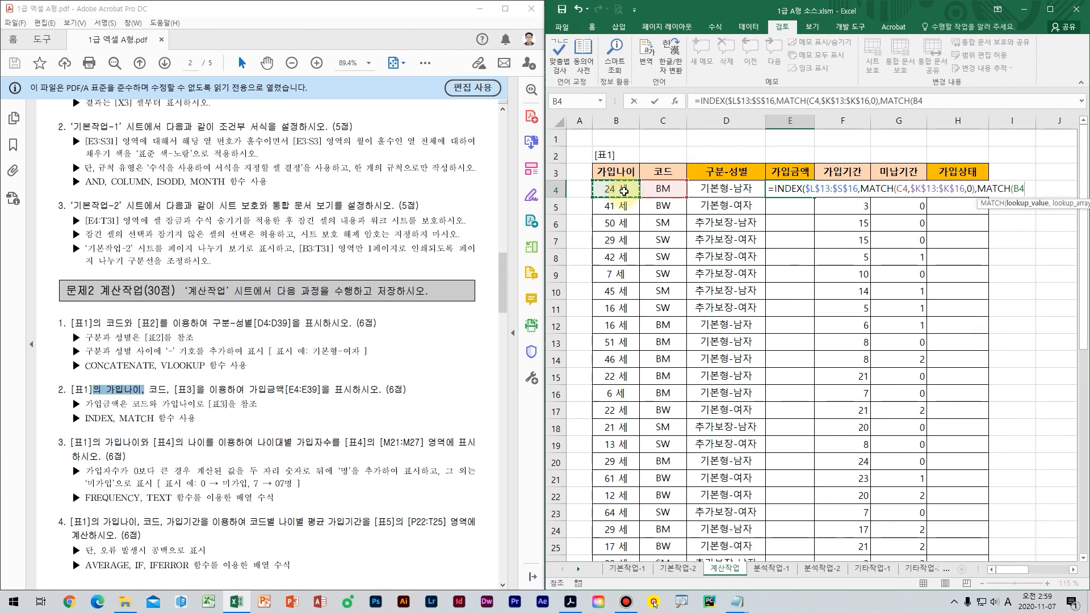
type(",")
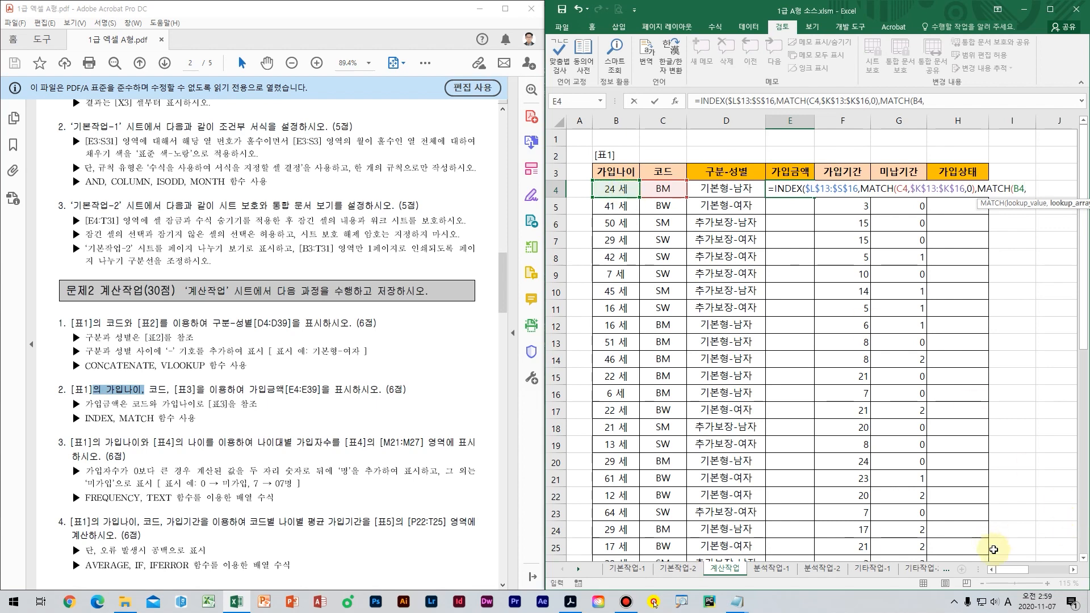
- Use 표3's lower age limits $L$11:$S$11 as the absolute lookup array of the second MATCH function
left_click_drag(1008, 570, 1049, 574)
left_click(651, 307)
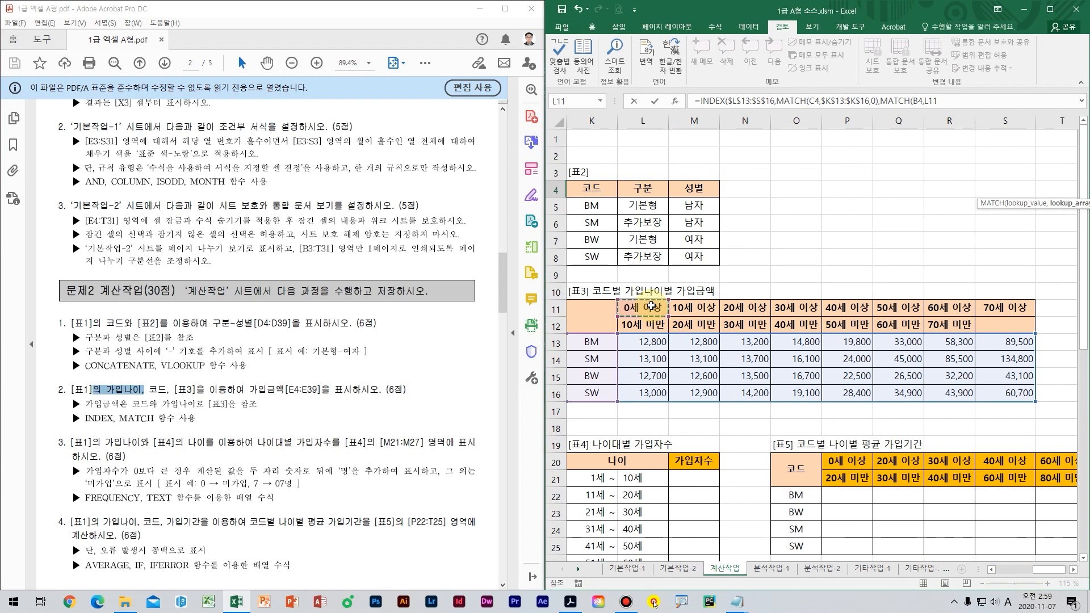
left_click_drag(650, 307, 1008, 308)
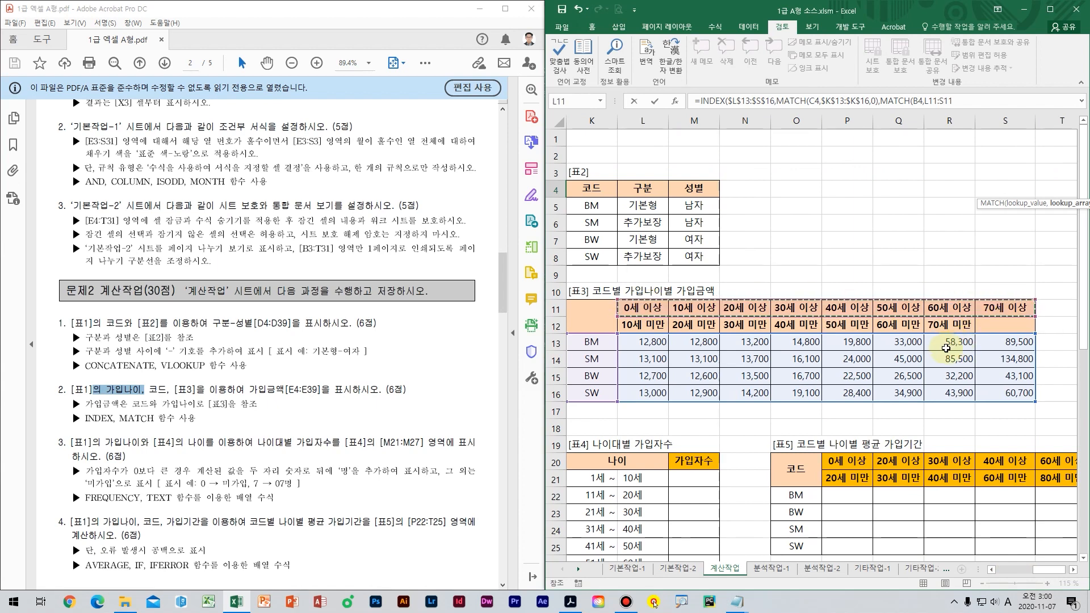
key("F4")
type(",")
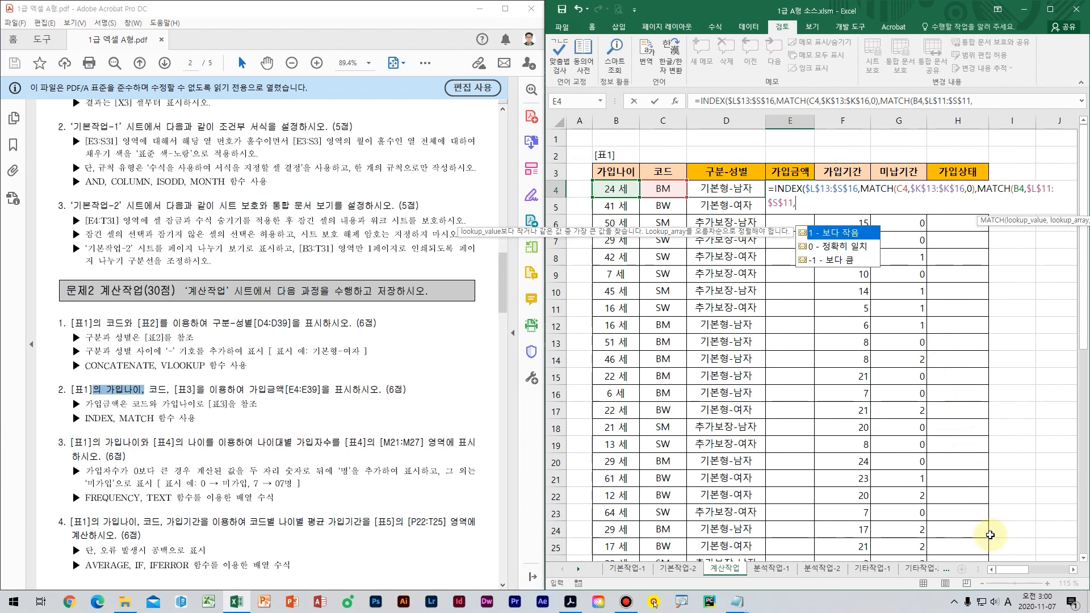
- Set the second MATCH's match type to 1 and close both the MATCH and INDEX functions
left_click_drag(1002, 571, 1051, 571)
right_click(1038, 571)
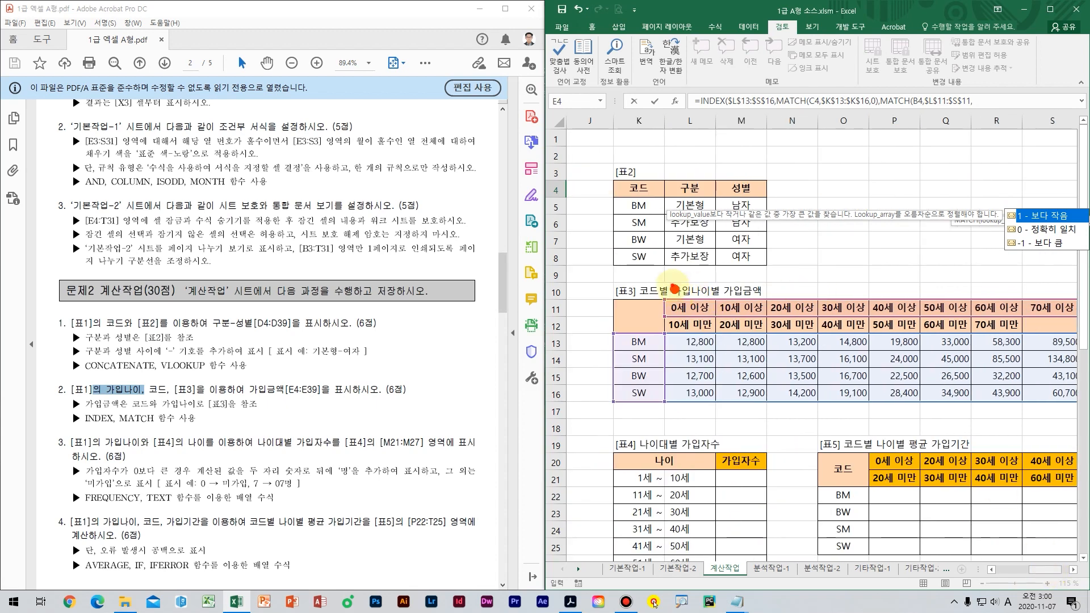
mouse_move(674, 289)
left_mouse_down()
mouse_move(850, 275)
mouse_move(894, 291)
mouse_move(752, 307)
left_mouse_up()
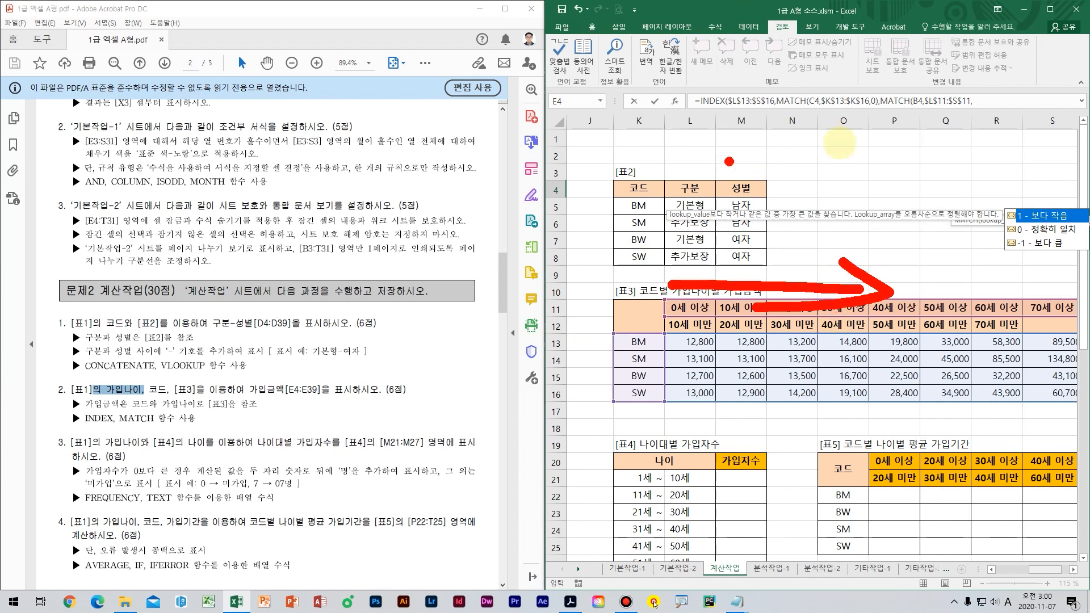
left_click_drag(1013, 82, 980, 112)
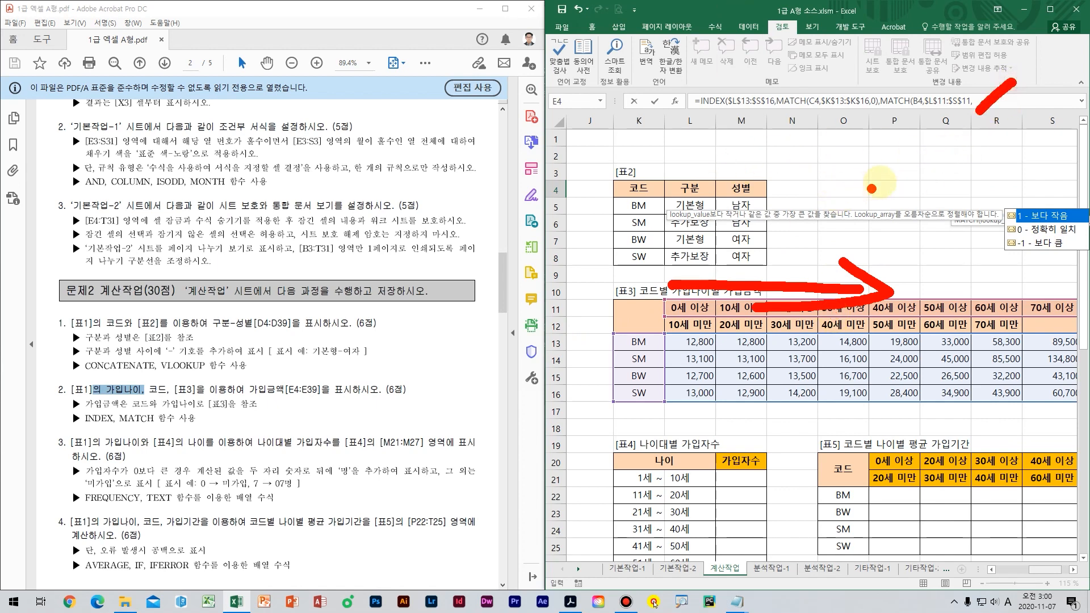
key("Escape")
type("1")
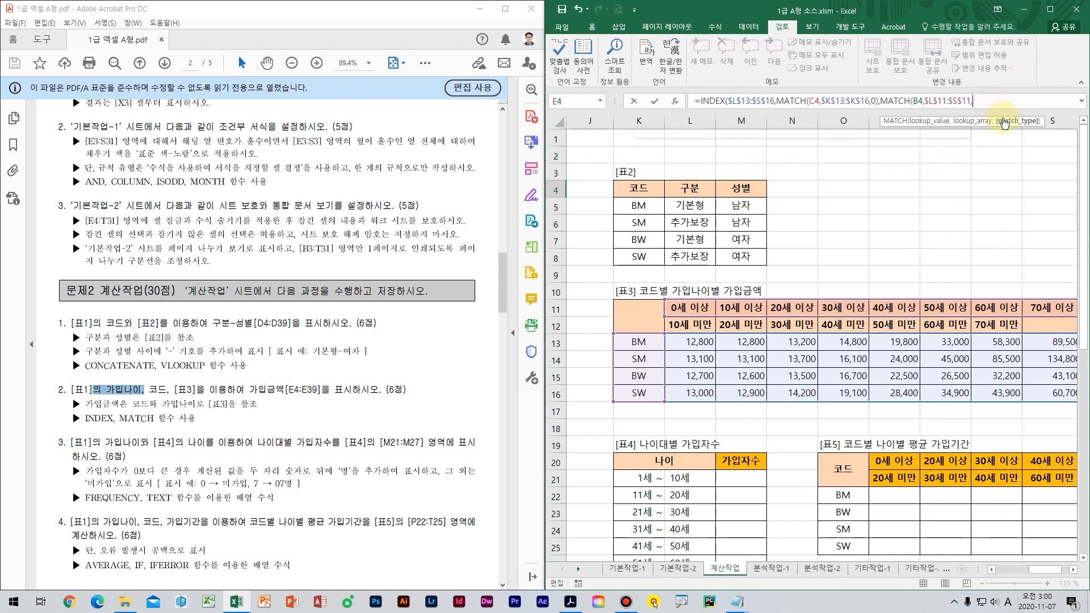
type("))")
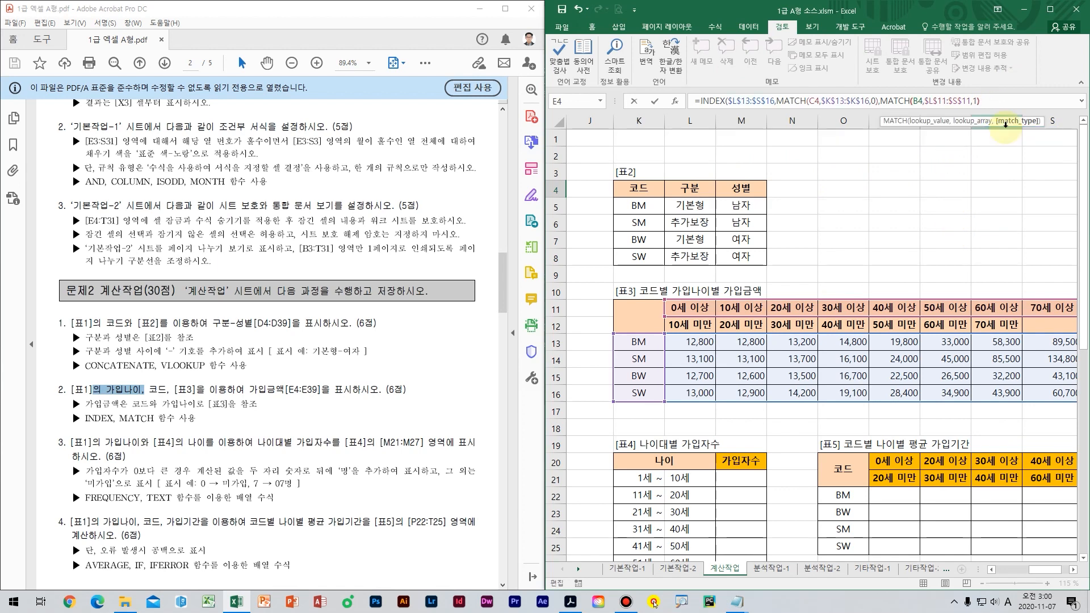
- Enter the formula in E4 and fill it down the 가입금액 column through E39
key("ctrl+Return")
scroll(647, 250, "left", 2)
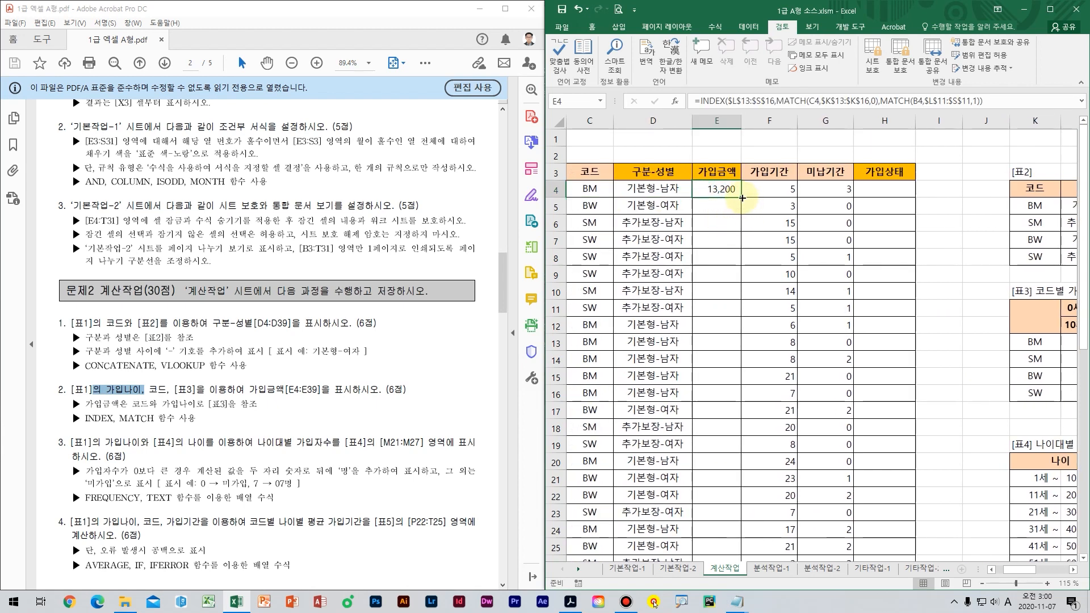
double_click(741, 197)
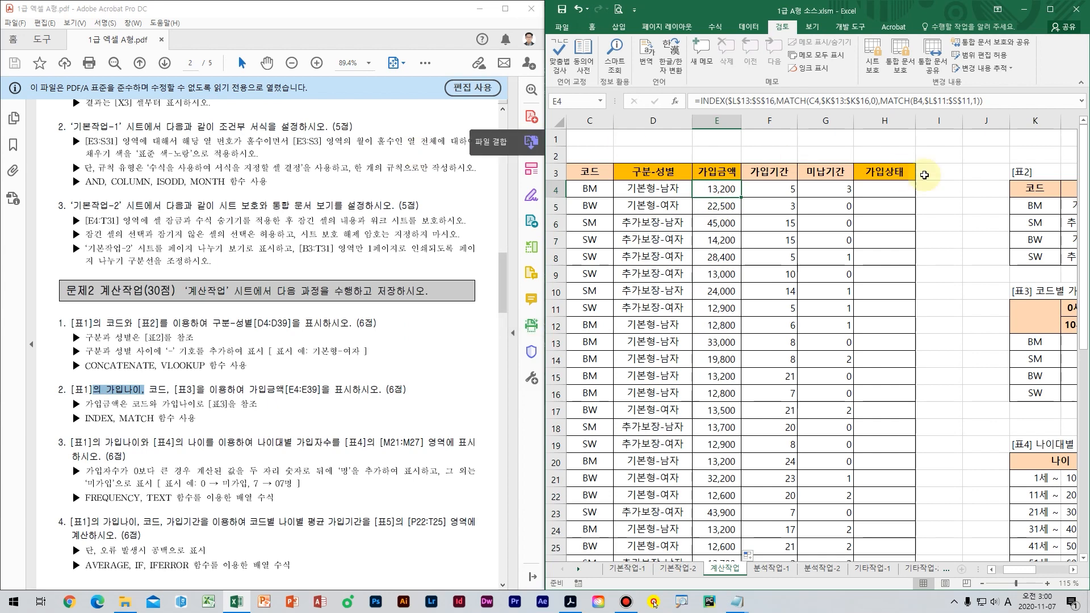
- Copy the E4 formula into Notepad under the "2번 답" heading and leave a blank line after it
key("F2")
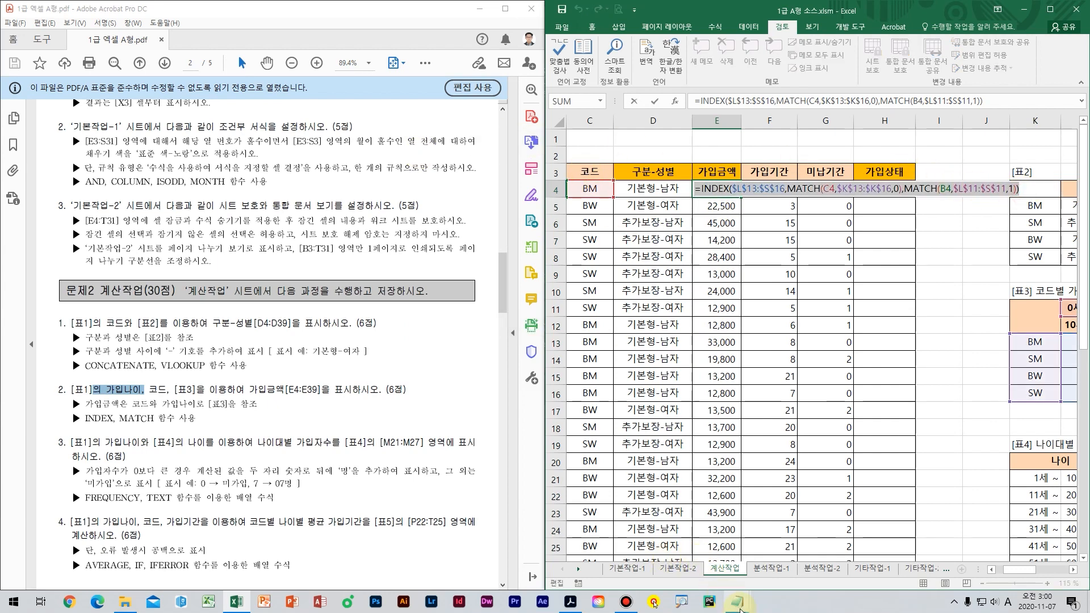
left_click(788, 563)
type("=INDEX($L$13:$S$16,MATCH(C4,$K$13:$K$16,0),MATCH(B4,$L$11:$S$11,1))")
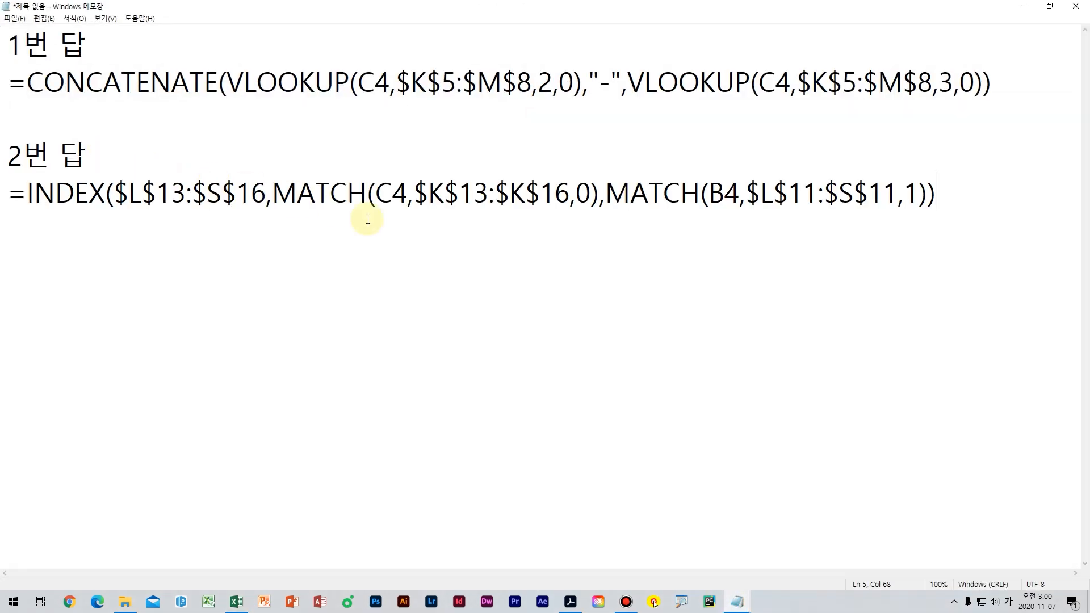
key("Return")
key("Return")
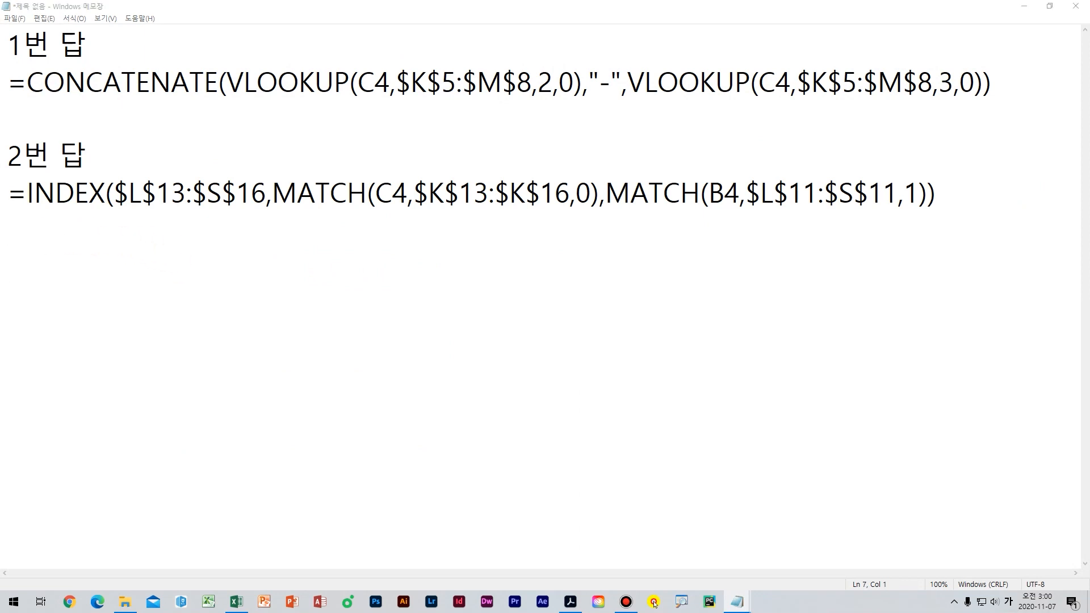
- Return from Notepad to the exam and workbook, and compare question 3's 나이대별 가입자수 requirement with 표4
left_click(1027, 6)
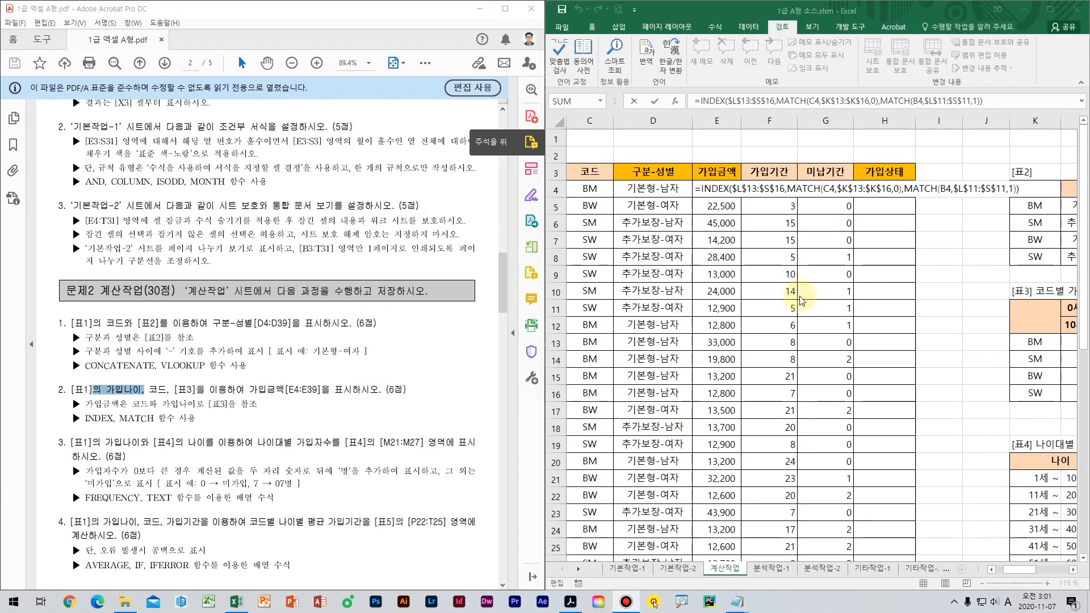
type("`")
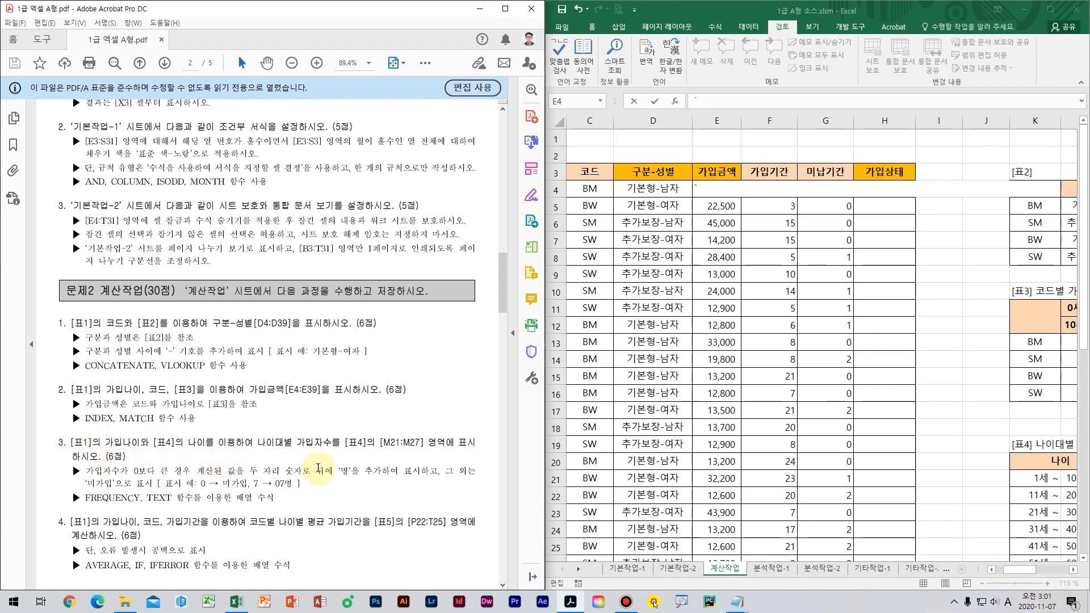
left_click_drag(280, 445, 341, 445)
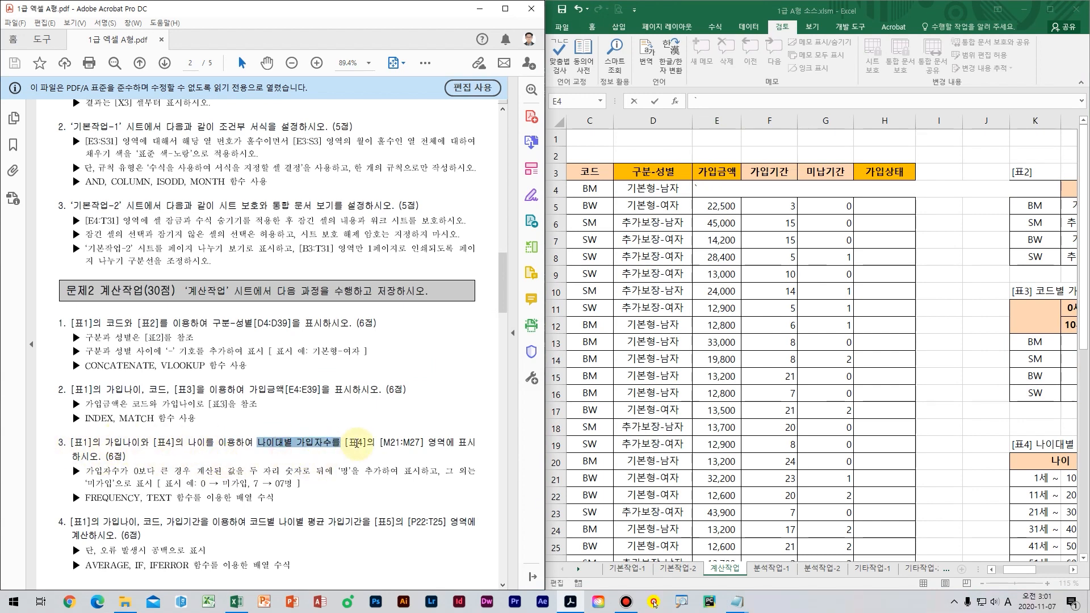
left_click(378, 443)
left_click_drag(1021, 573, 1051, 571)
scroll(700, 466, "down", 1)
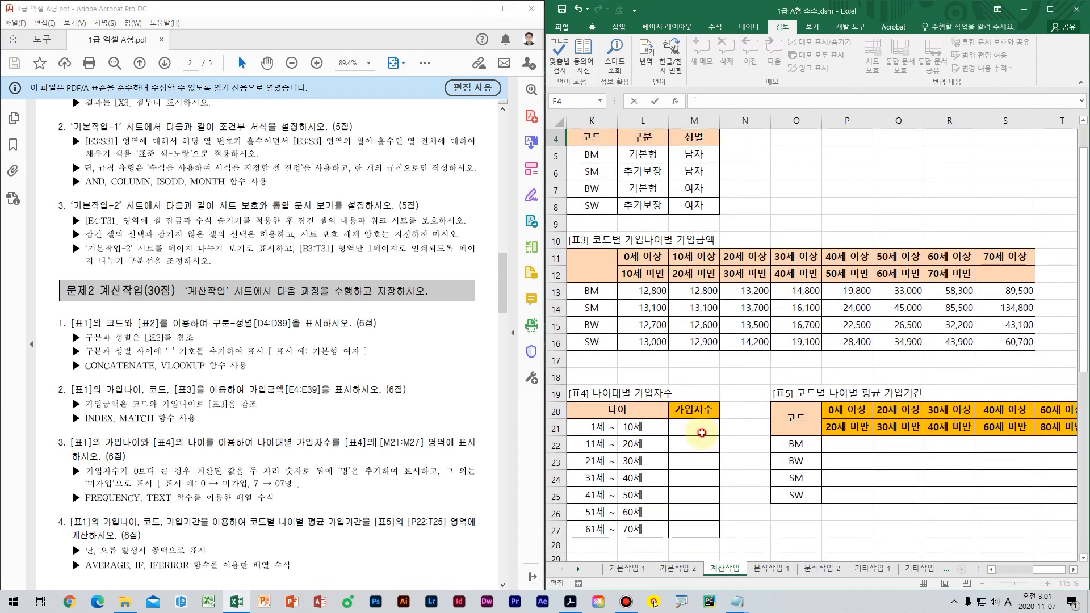
- Select the 가입자수 cells M21:M27 in 표4 and start a TEXT formula for them
left_click_drag(693, 427, 693, 523)
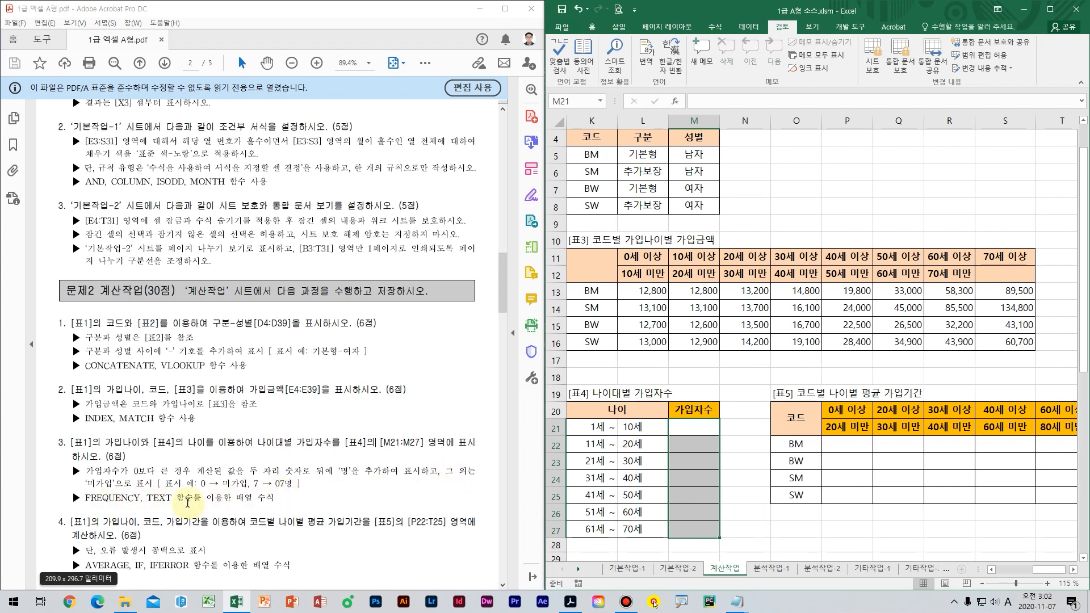
left_click_drag(698, 428, 698, 529)
left_click(698, 428)
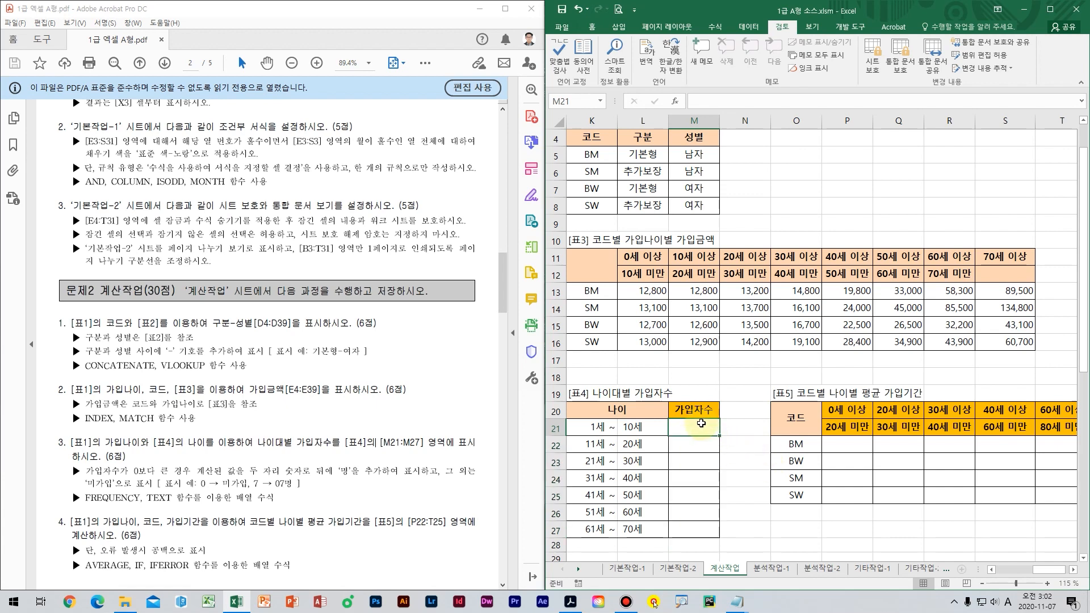
left_click_drag(700, 423, 715, 530)
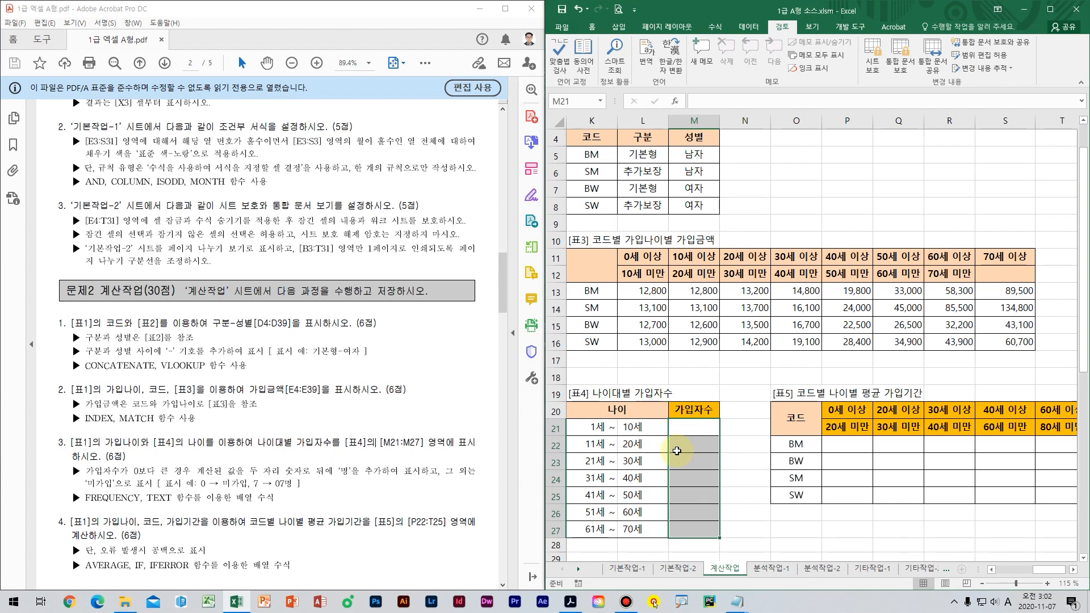
type("=te")
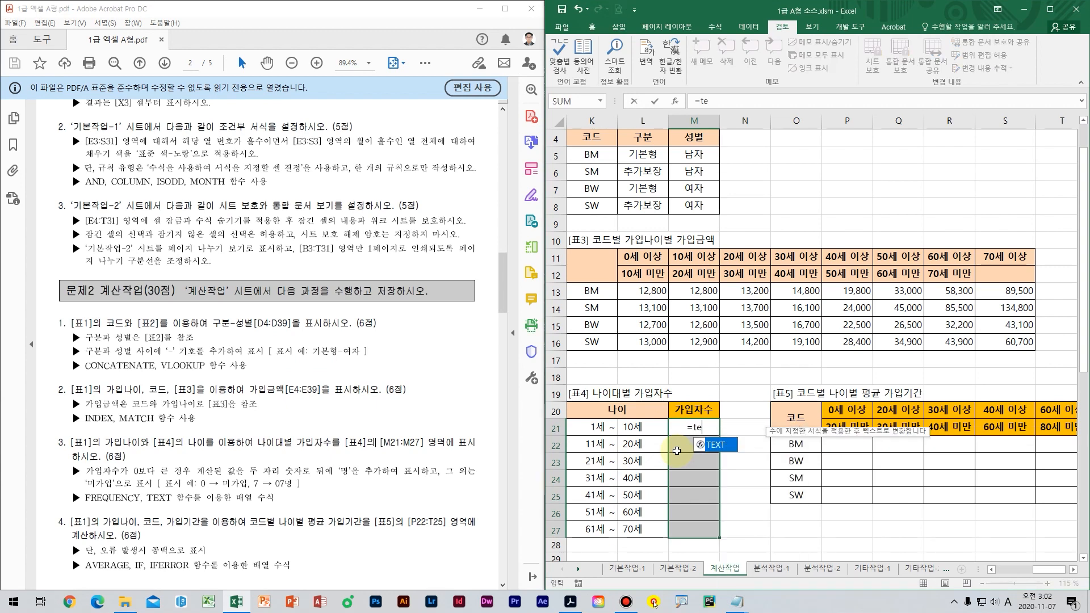
key("Tab")
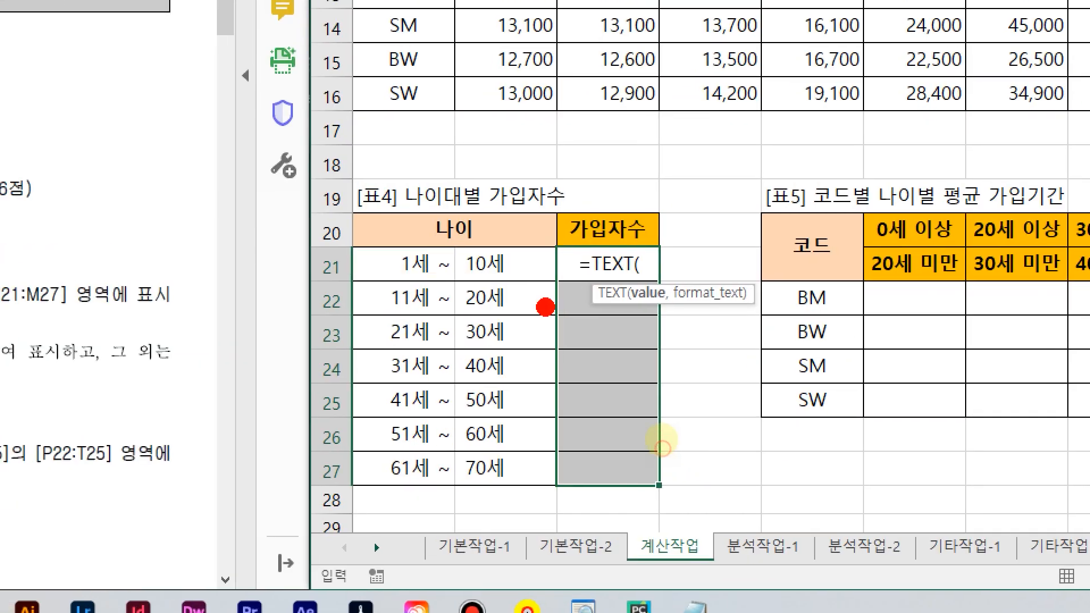
left_click_drag(652, 270, 798, 318)
left_click_drag(508, 381, 639, 392)
mouse_move(581, 344)
left_mouse_down()
mouse_move(570, 406)
mouse_move(613, 433)
mouse_move(622, 469)
left_mouse_up()
left_click_drag(673, 402, 792, 406)
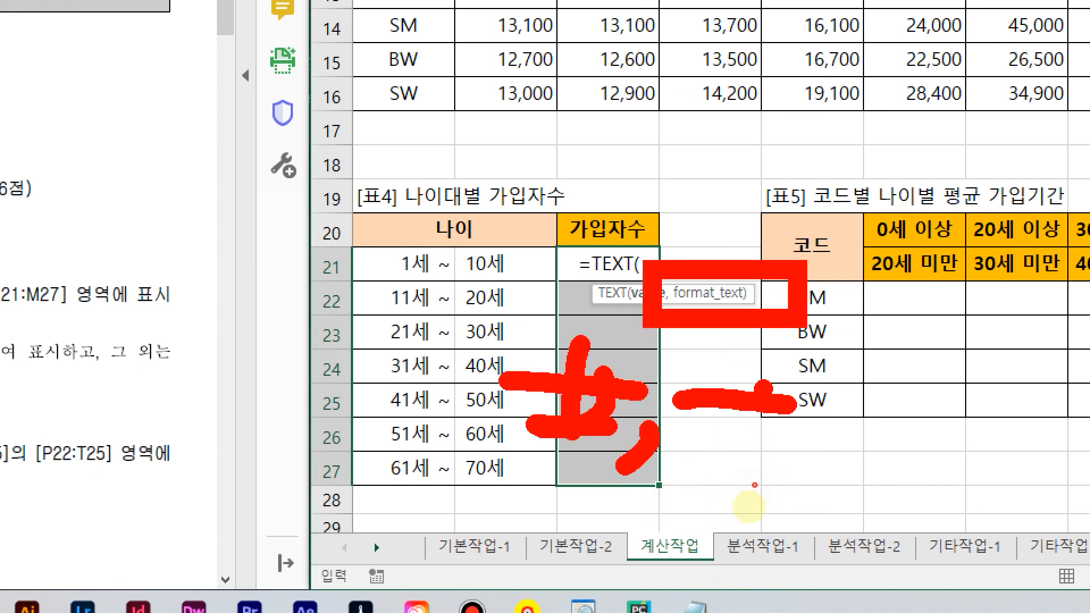
left_click_drag(733, 368, 720, 466)
left_click_drag(664, 457, 806, 443)
left_click_drag(806, 408, 906, 408)
mouse_move(869, 370)
left_mouse_down()
mouse_move(863, 458)
mouse_move(928, 437)
left_mouse_up()
left_click_drag(911, 400, 908, 454)
left_click_drag(960, 414, 945, 418)
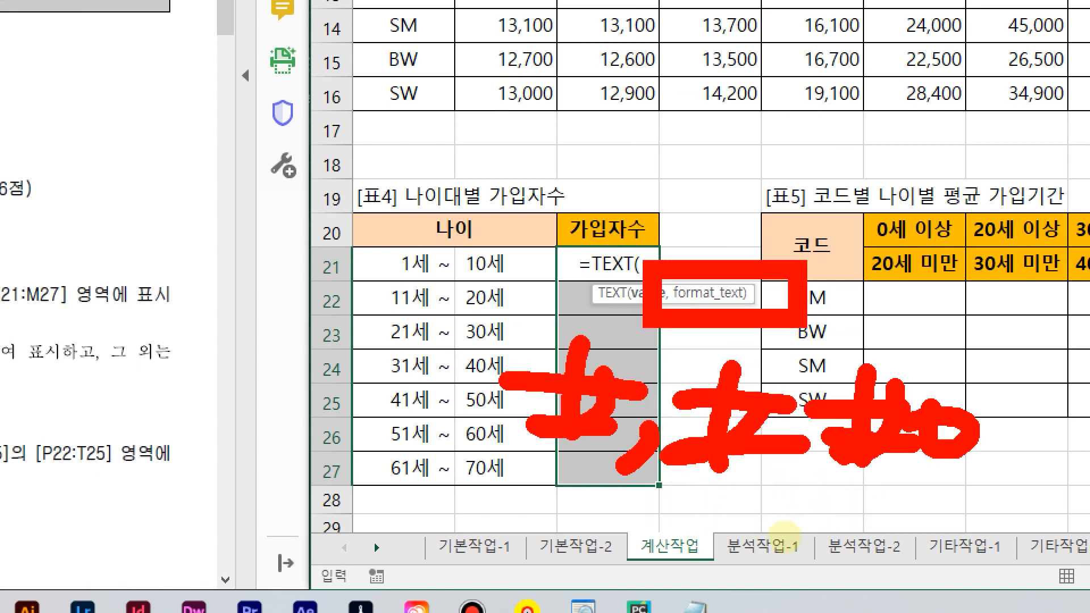
left_click(532, 479)
mouse_move(532, 479)
left_mouse_down()
mouse_move(1009, 359)
mouse_move(604, 498)
left_mouse_up()
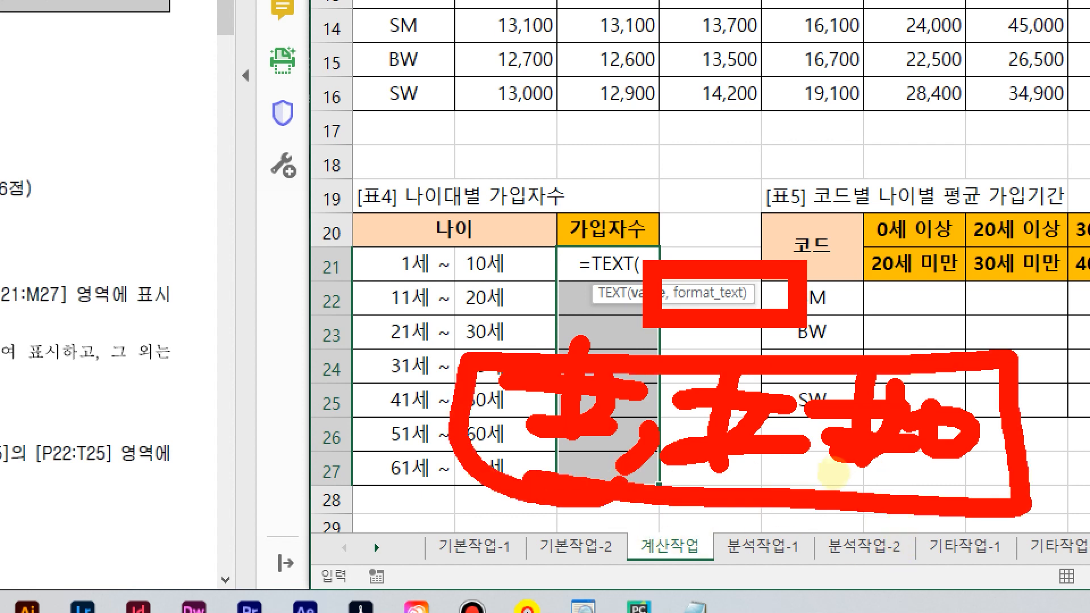
mouse_move(874, 333)
left_mouse_down()
mouse_move(862, 204)
mouse_move(704, 243)
left_mouse_up()
left_click_drag(680, 213, 689, 241)
left_click_drag(768, 243, 708, 257)
left_click(851, 331)
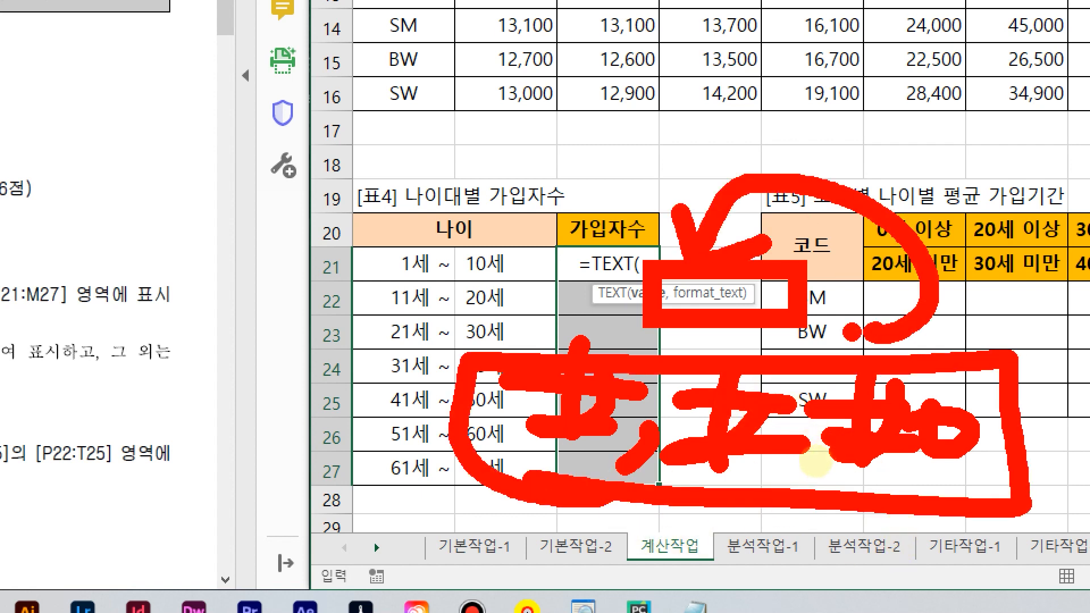
key("Escape")
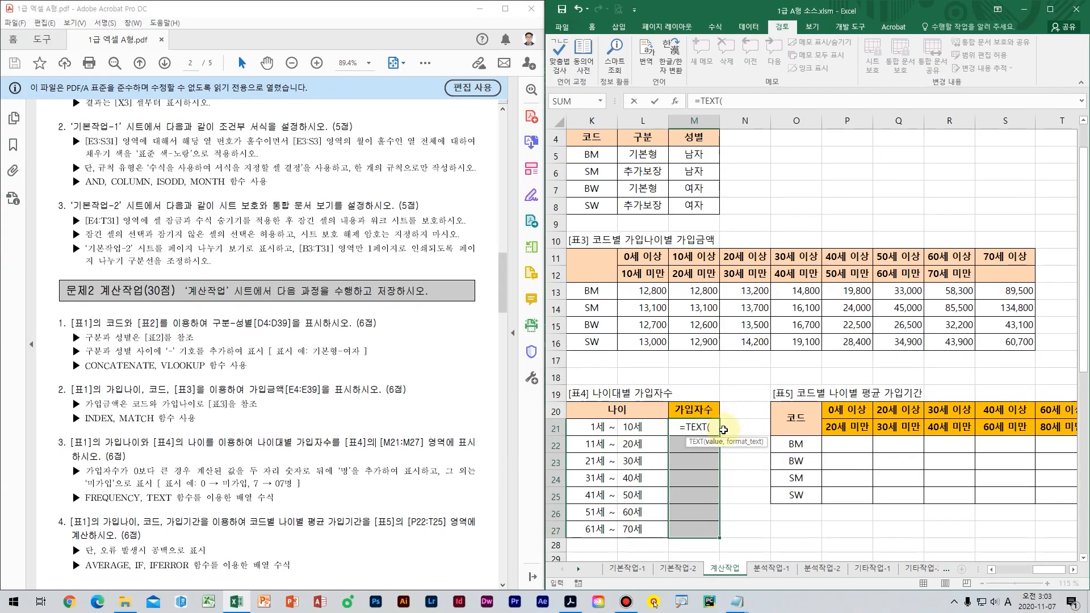
- Nest FREQUENCY in the TEXT formula with the 가입나이 range $B$4:$B$39 of 표1 as its absolute data array
type("FREQUENCY(")
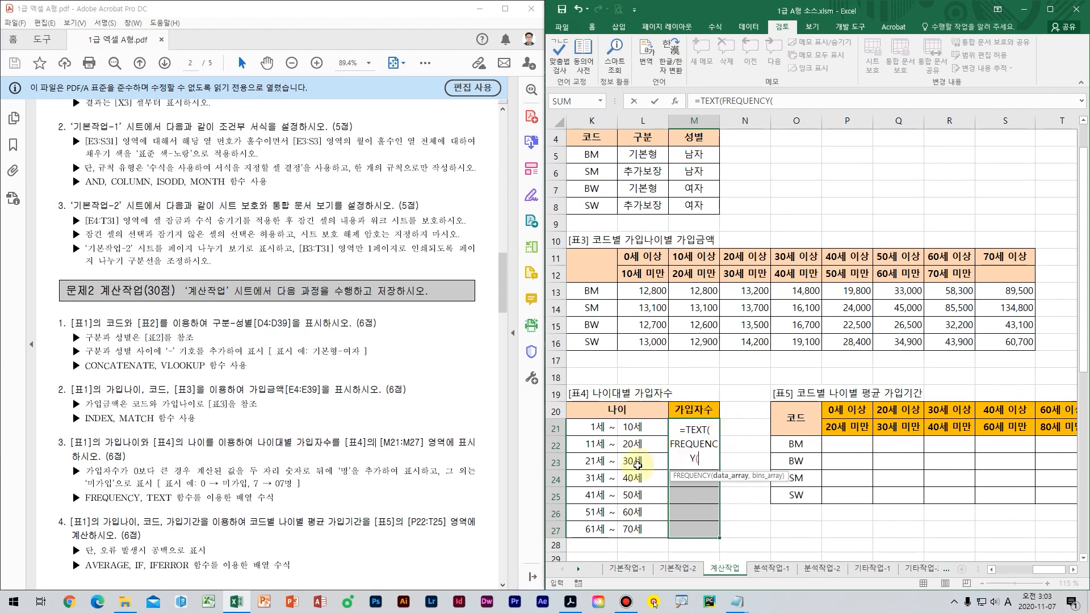
left_click_drag(1047, 572, 996, 570)
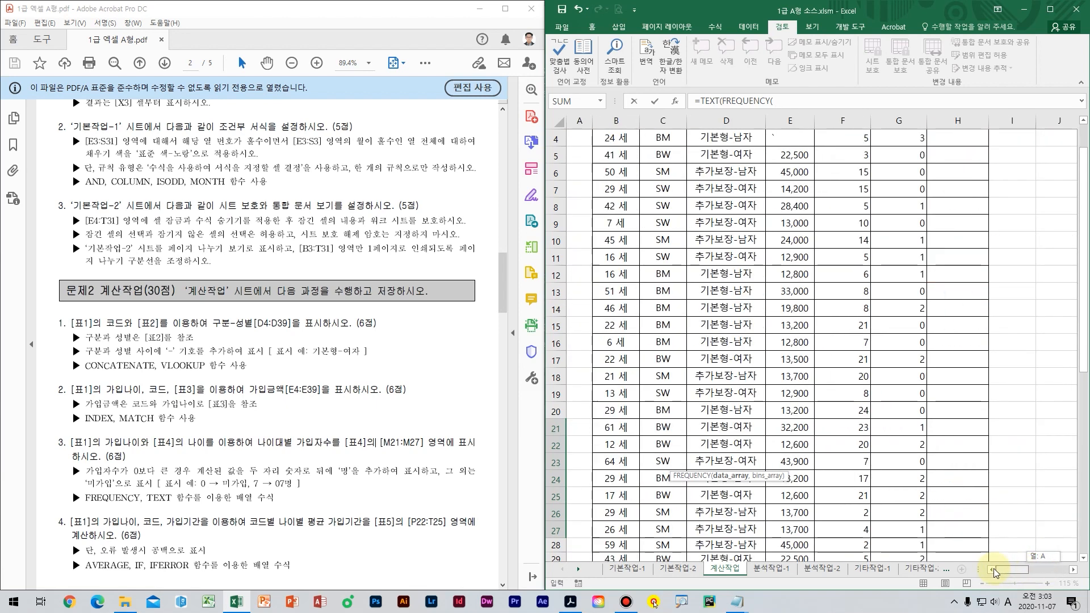
scroll(696, 345, "up", 1)
left_click(625, 191)
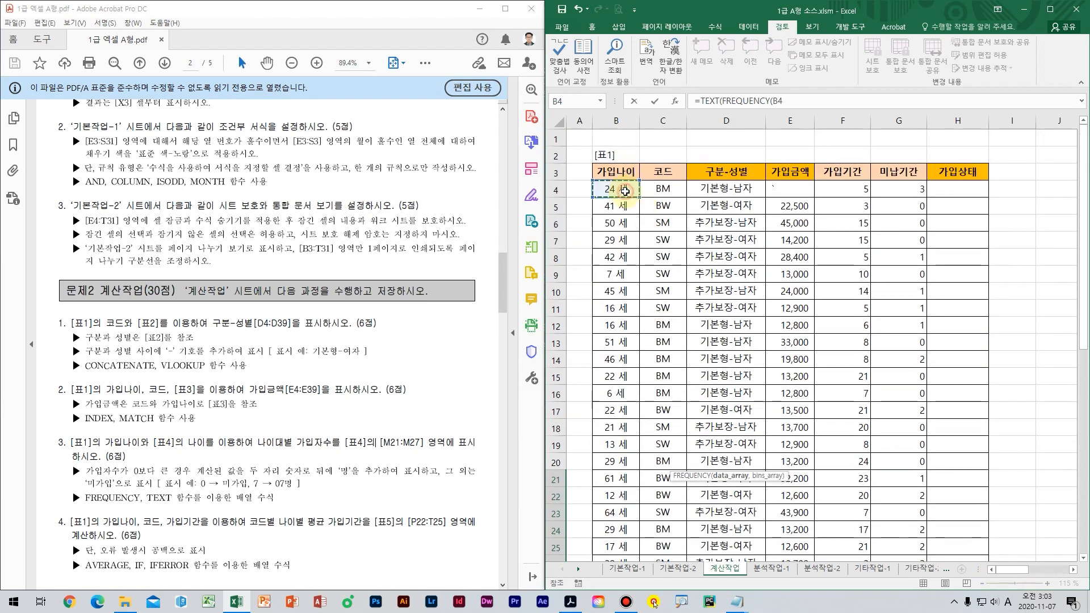
key("ctrl+shift+Down")
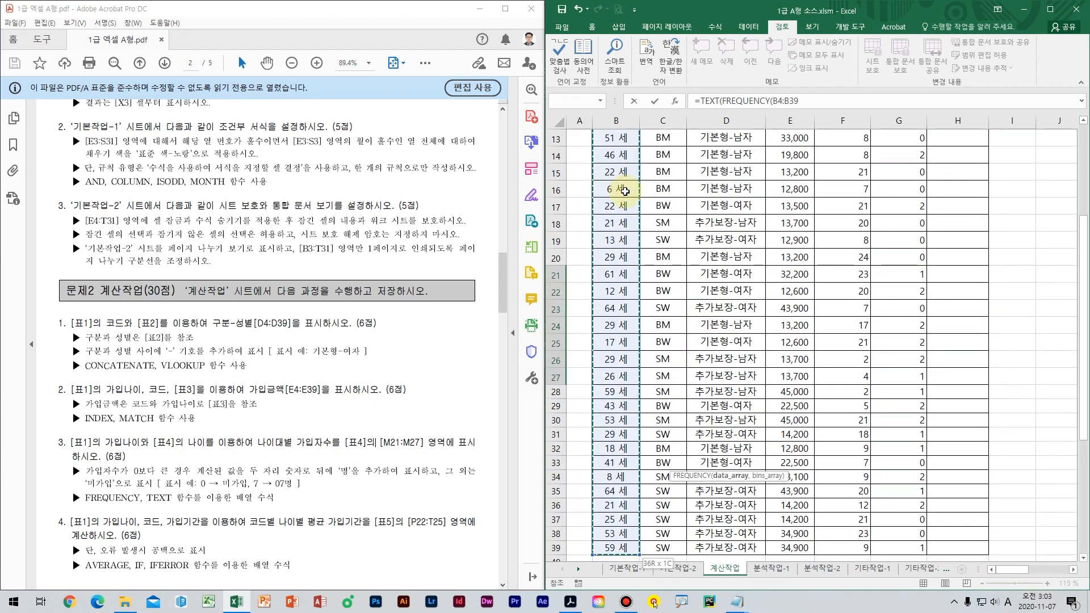
key("ctrl+shift+Up")
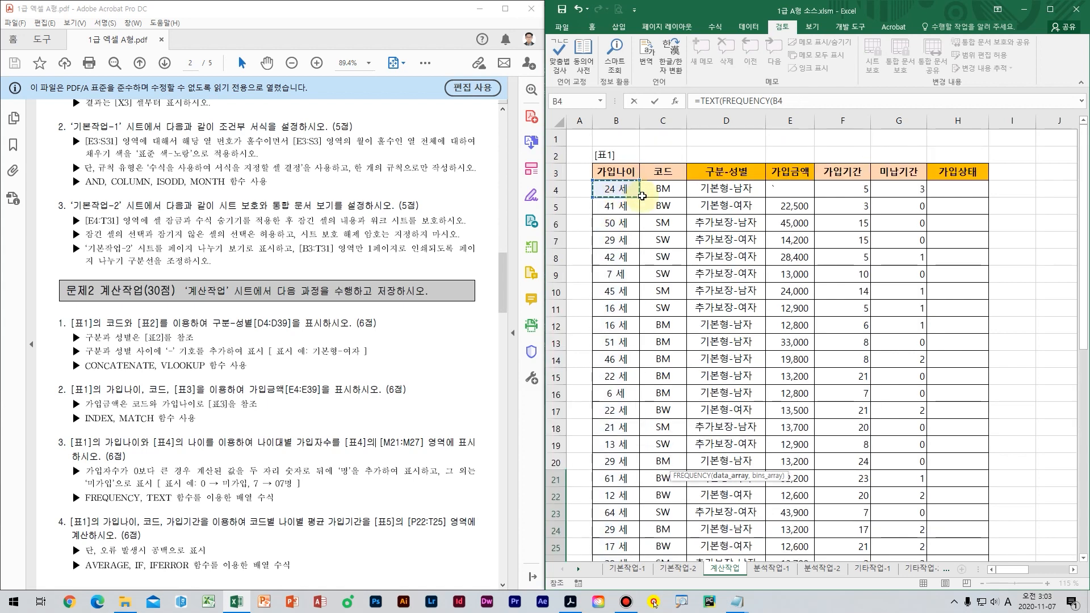
key("ctrl+shift+Down")
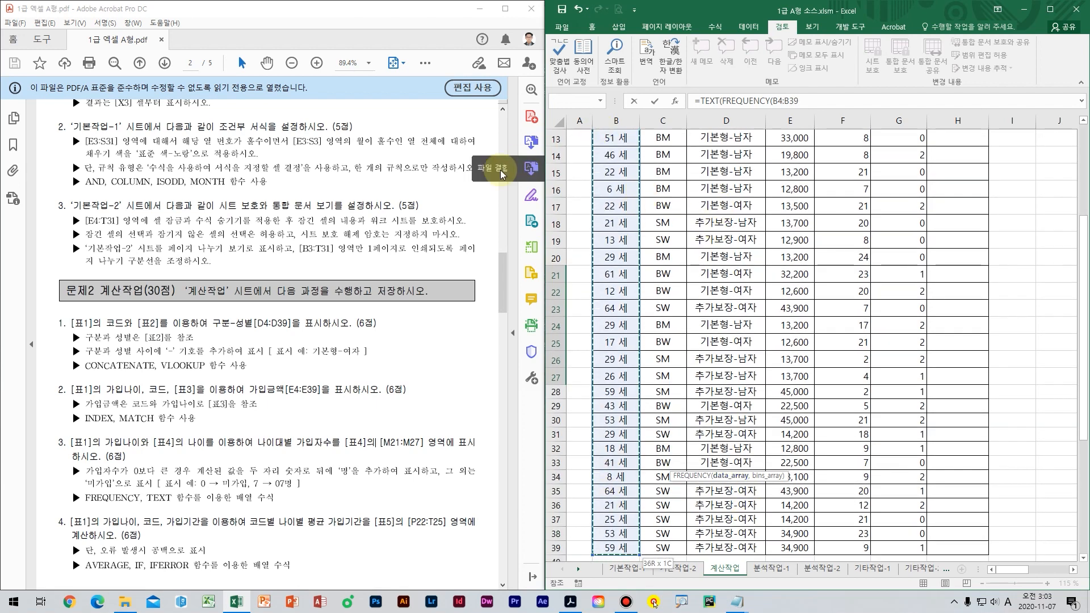
key("F4")
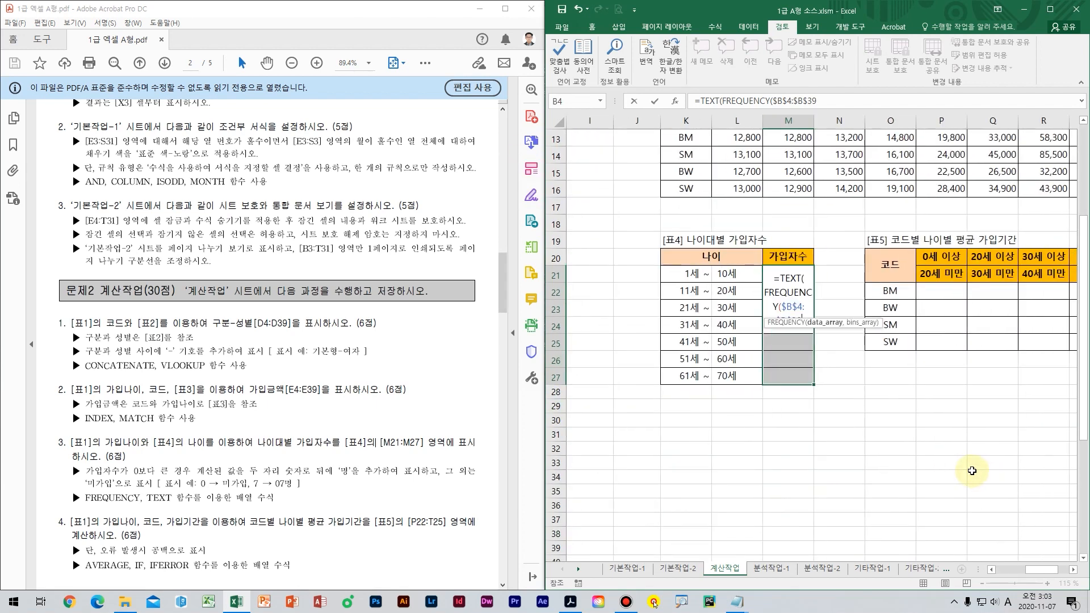
type(",")
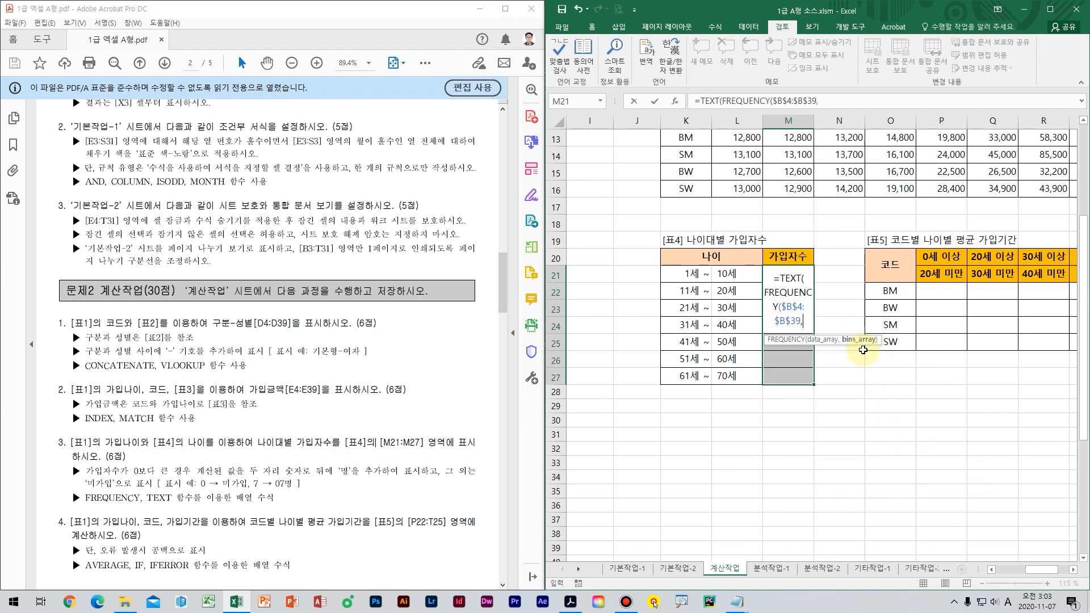
- Use the upper age limits $L$21:$L$27 of 표4 as FREQUENCY's absolute bins array and close the function
left_click(733, 274)
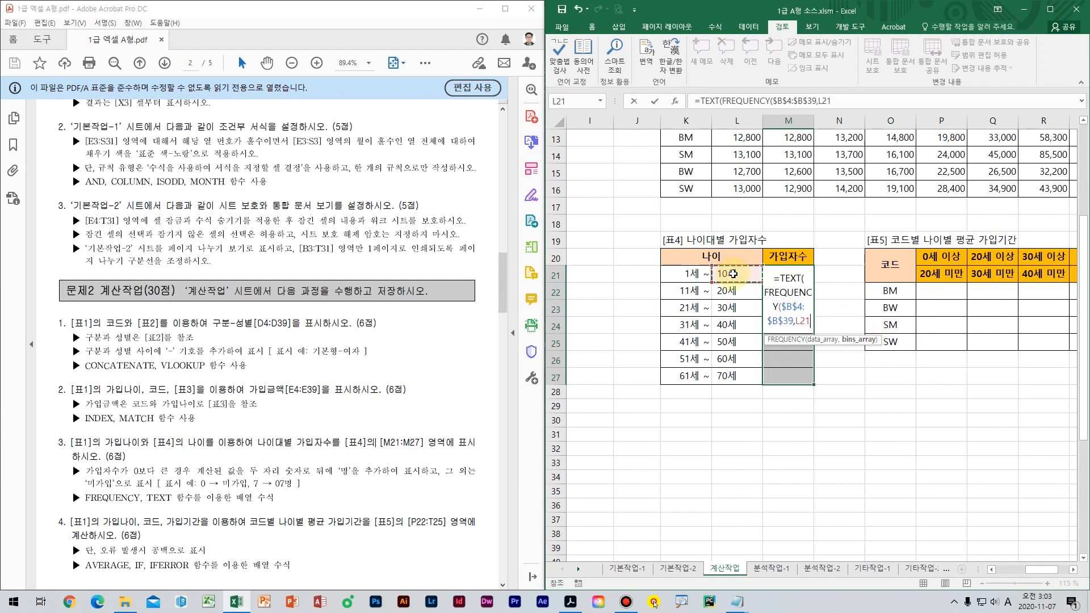
left_click_drag(733, 274, 738, 377)
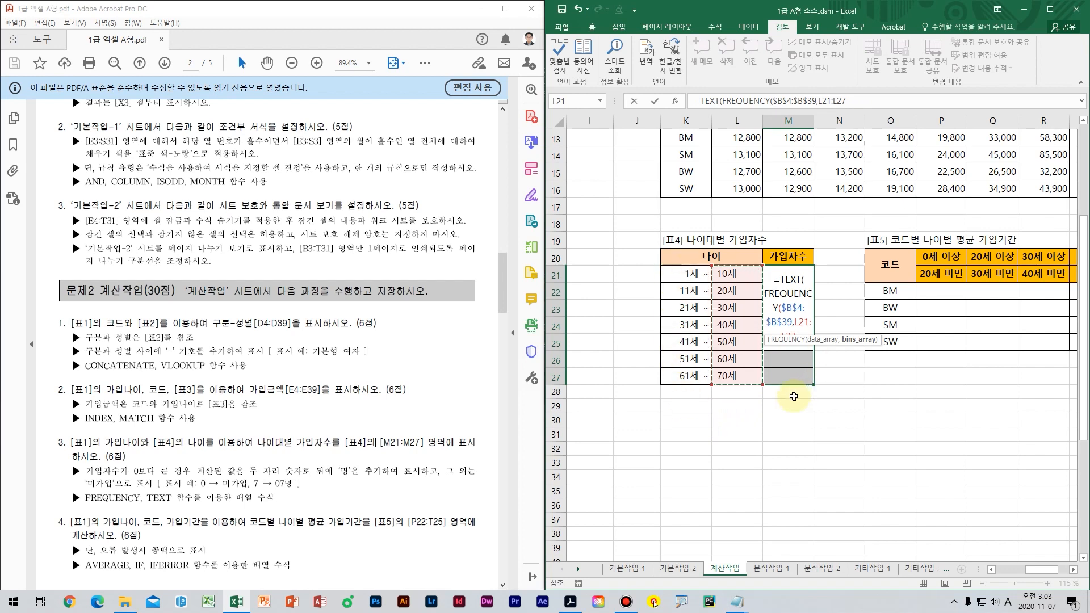
key("F4")
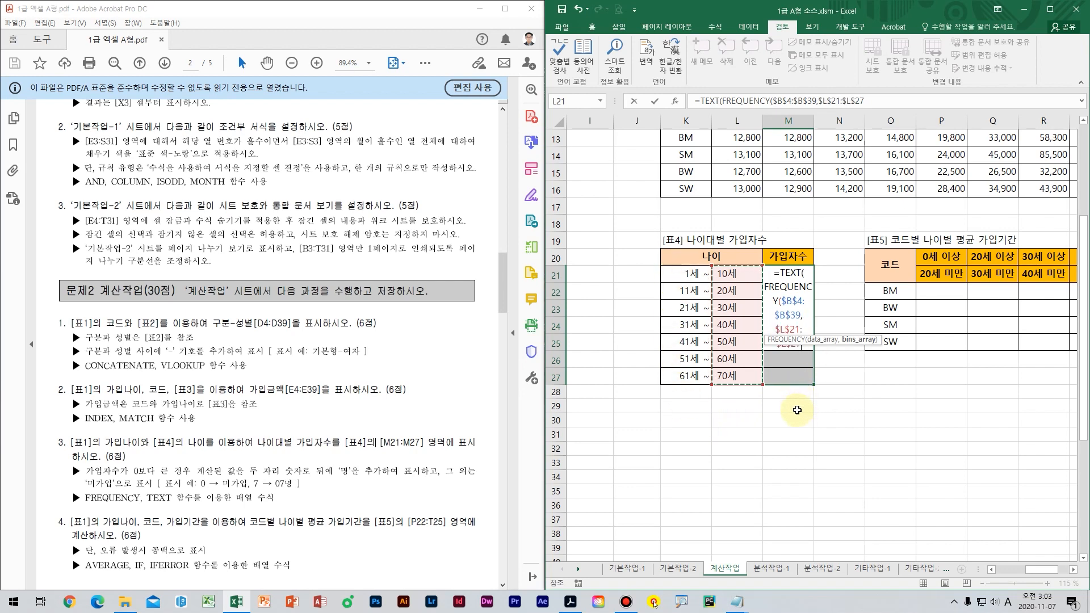
type(")")
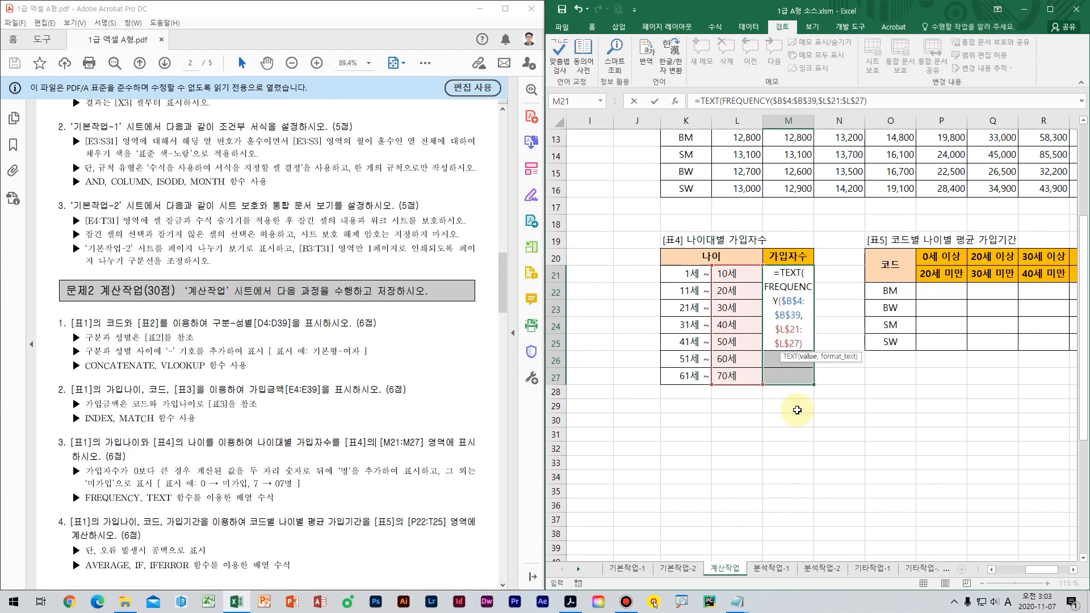
- Complete TEXT with the format "[>0]00명;미가입" and enter it as an array formula across M21:M27
type(",\"[>0]00au")
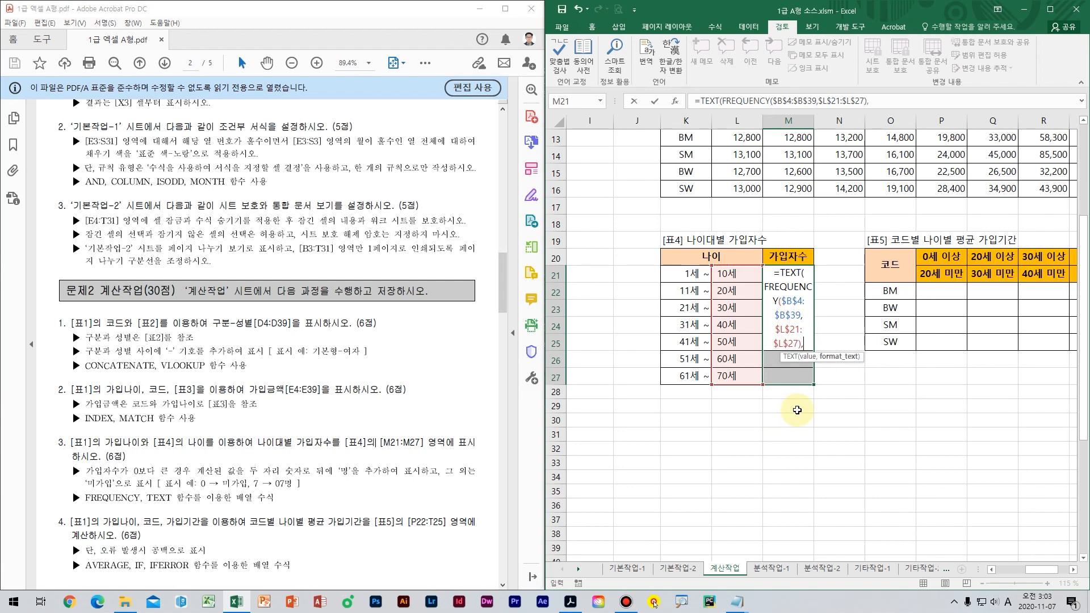
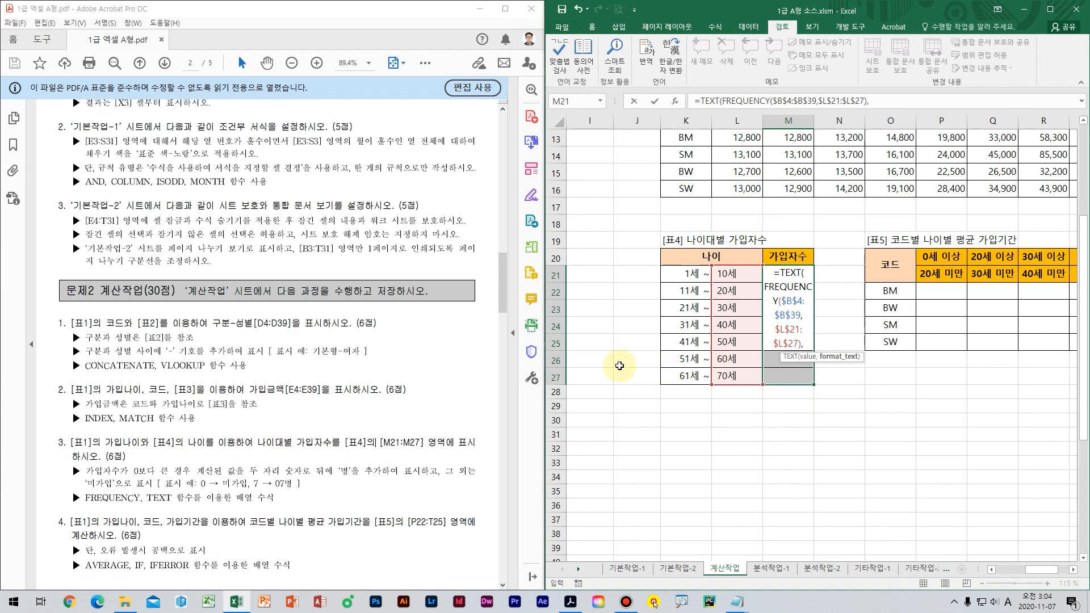
type("\"")
type("[>0]")
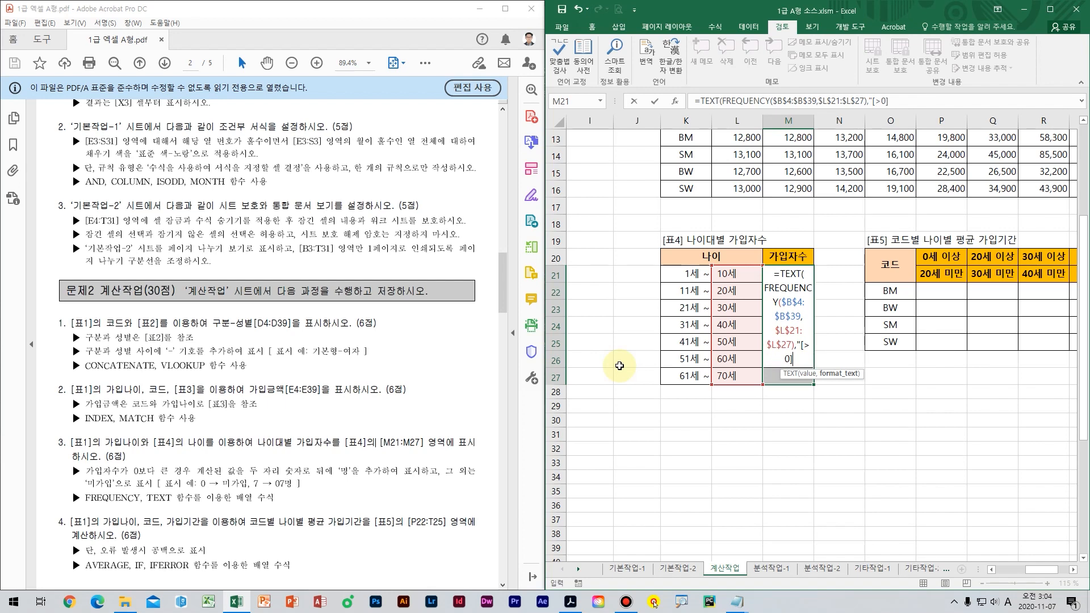
type("00명")
key("Hangul")
type("며ㅇ")
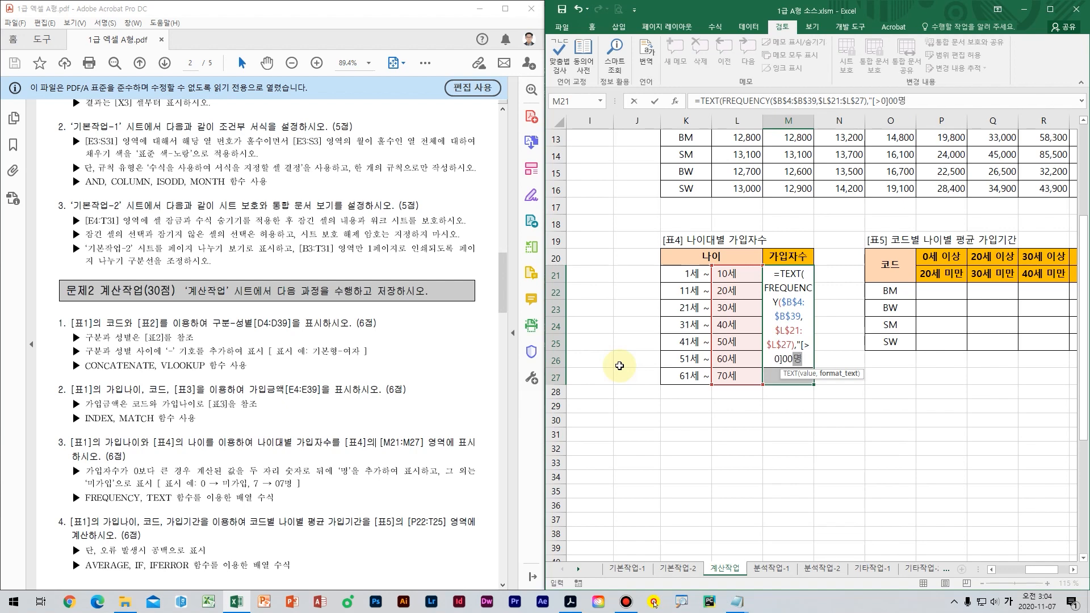
type(";")
type("미가입")
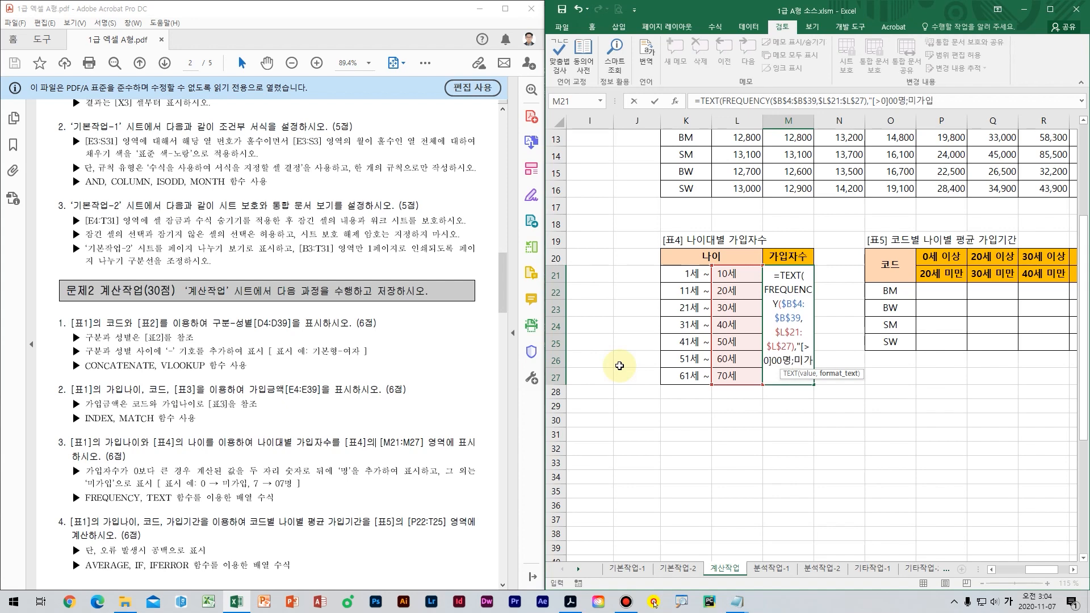
type("\"")
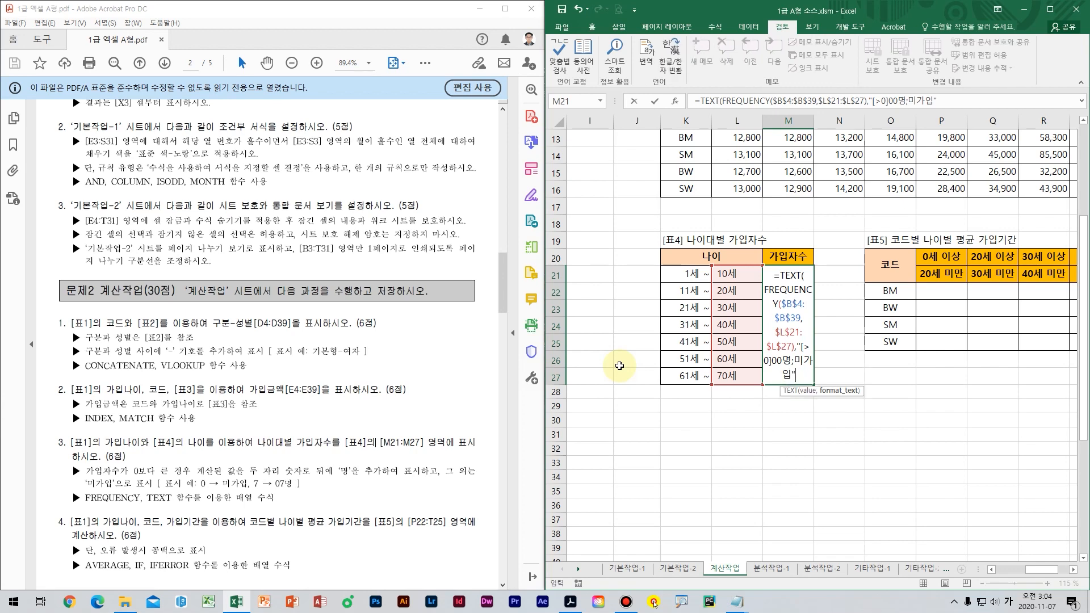
type(")")
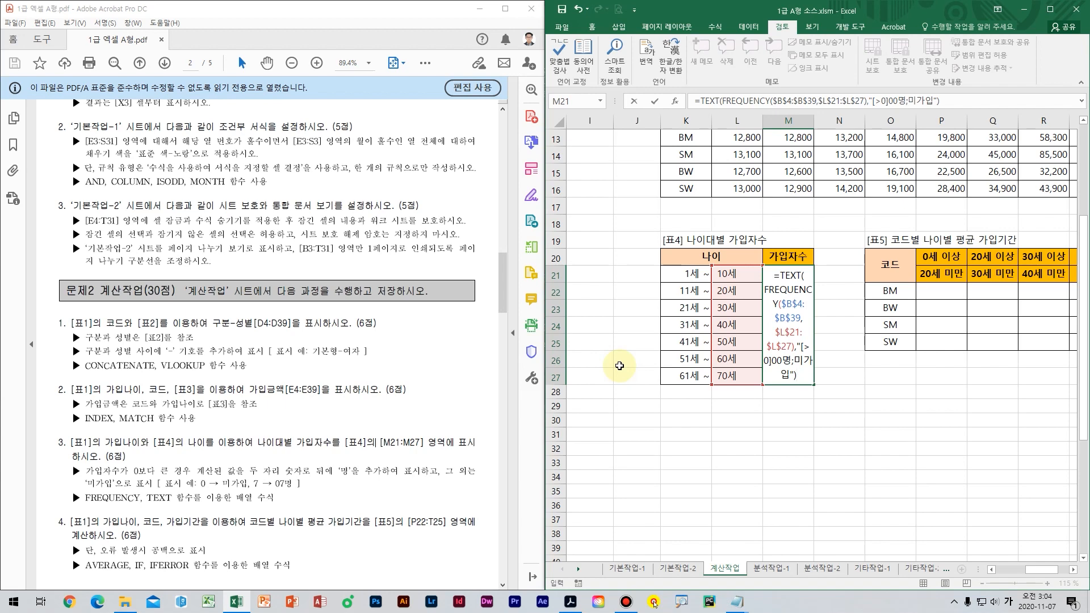
key("ctrl+shift+Return")
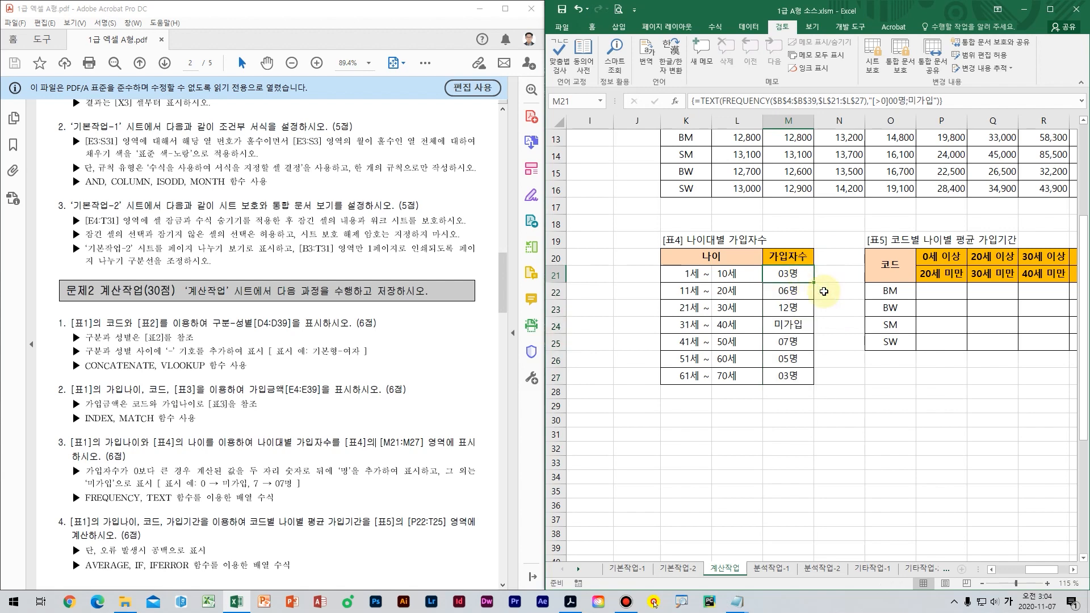
- Copy the M21 array formula into Notepad under a new "3번 답" heading
key("F2")
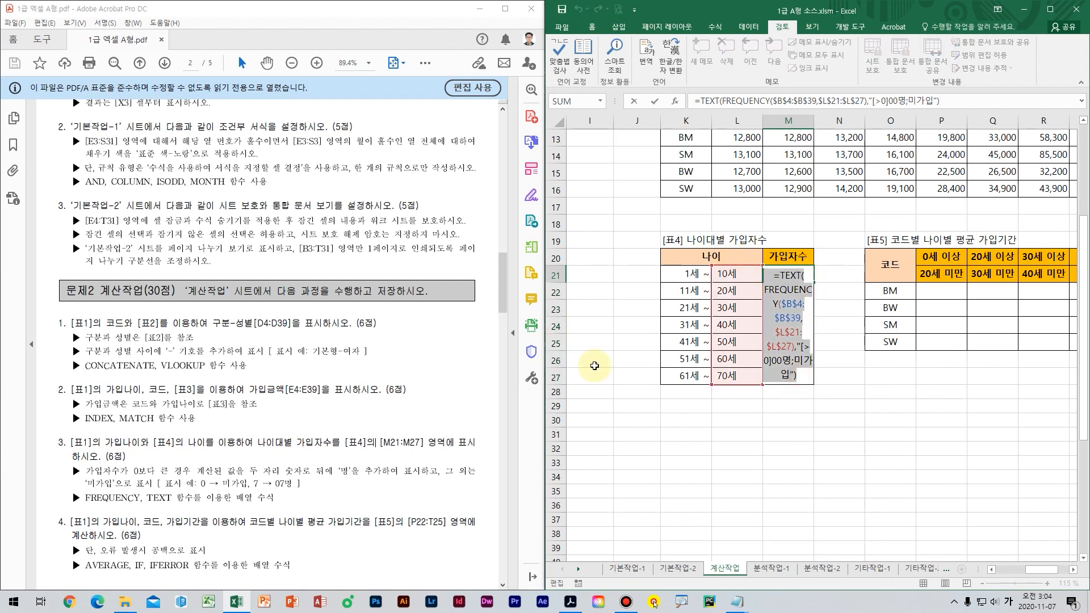
key("ctrl+shift+Return")
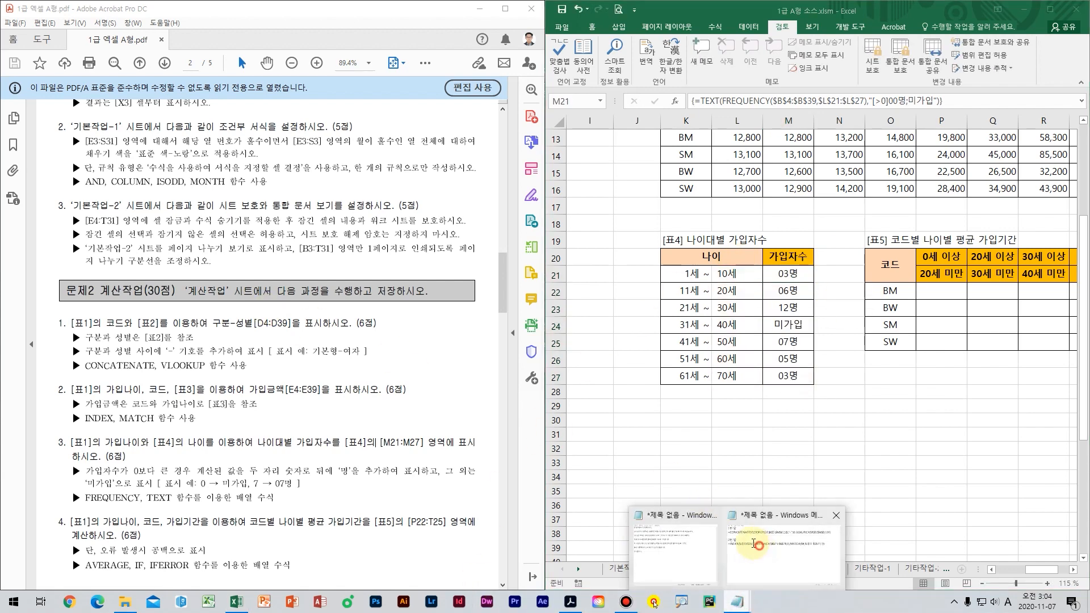
left_click(758, 545)
type("3번 답")
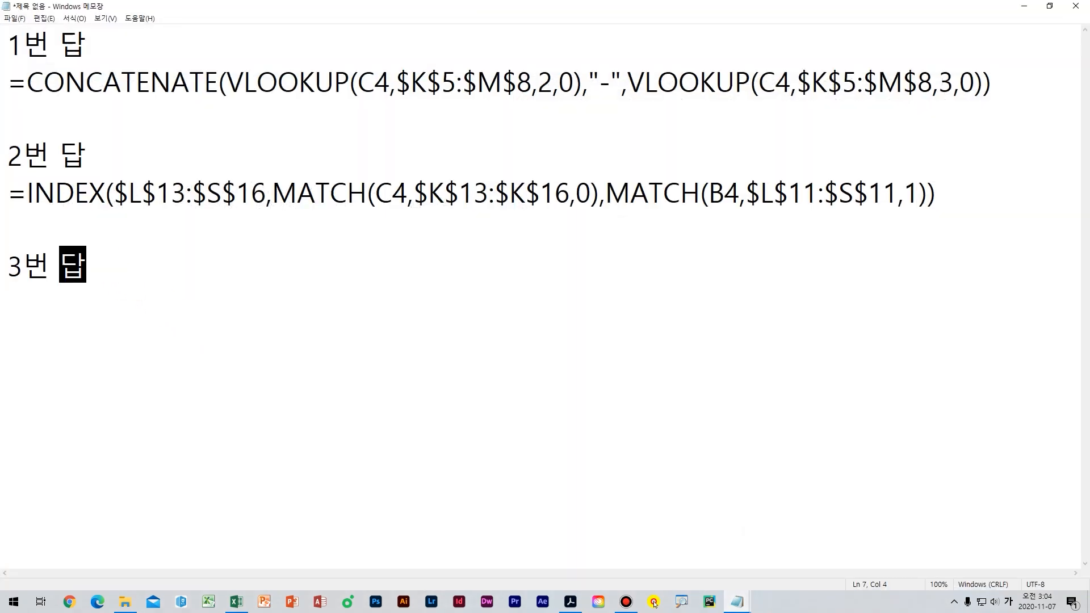
key("Return")
type("=TEXT(FREQUENCY($B$4:$B$39,$L$21:$L$27),\"[>0]00명;미가입\")")
left_click(230, 381)
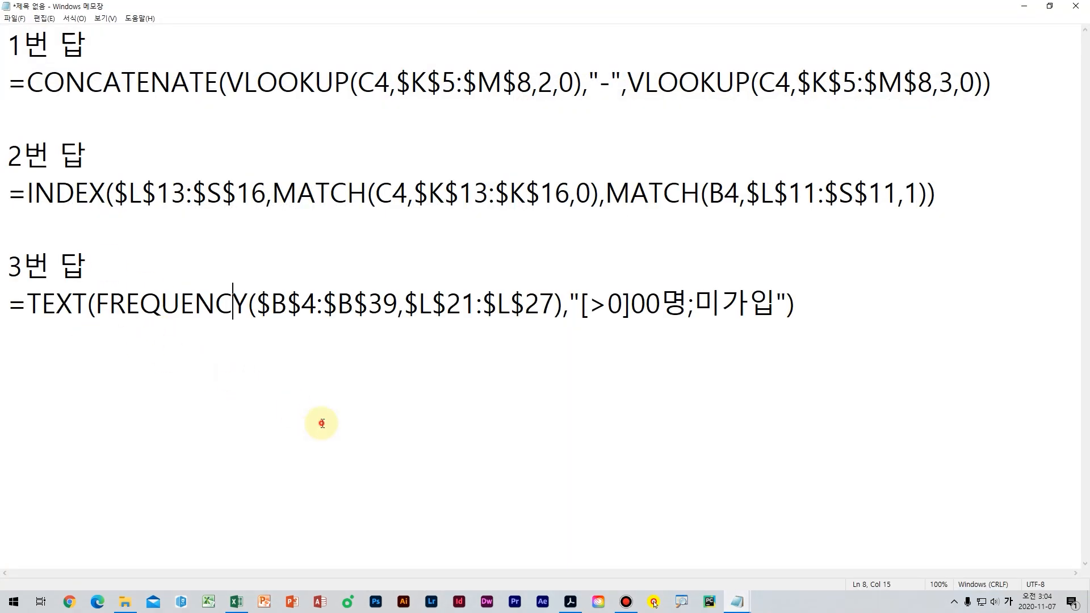
left_click(449, 435)
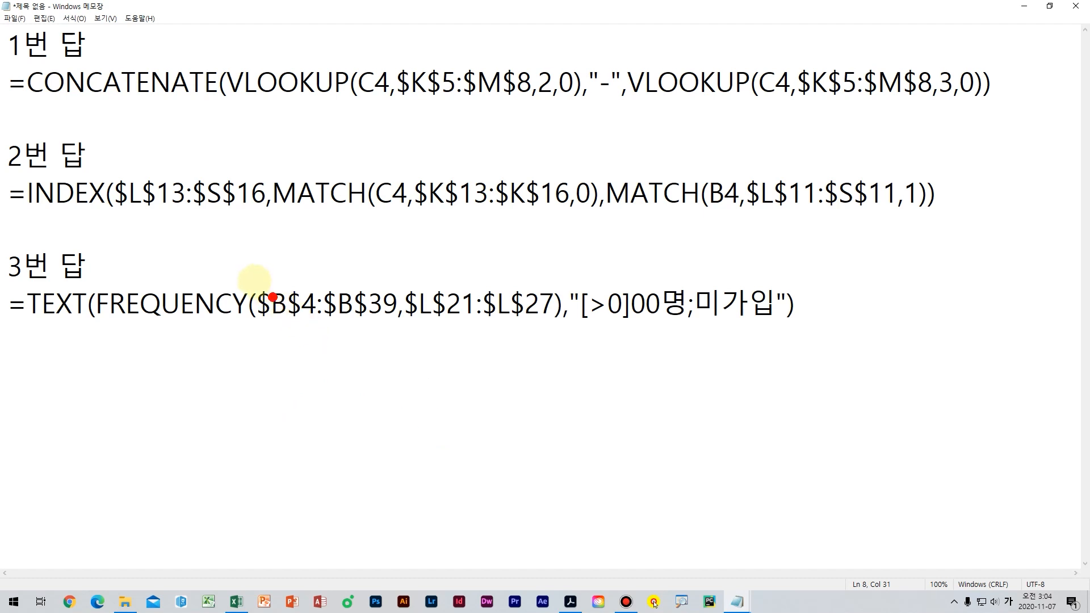
mouse_move(245, 278)
left_mouse_down()
mouse_move(375, 332)
mouse_move(402, 328)
left_mouse_up()
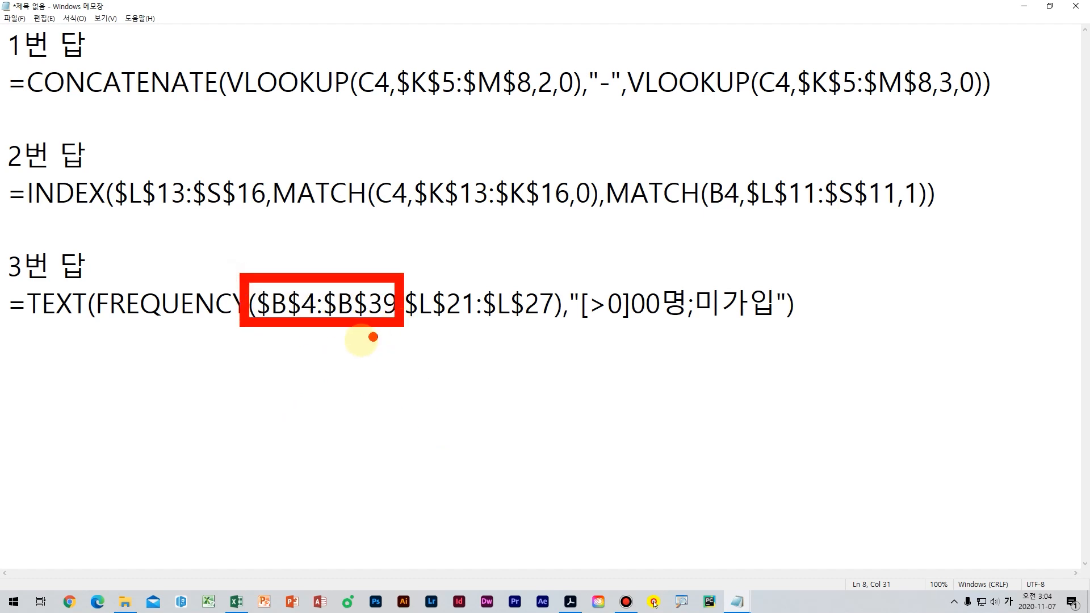
mouse_move(324, 333)
left_mouse_down()
mouse_move(324, 370)
mouse_move(477, 413)
mouse_move(463, 325)
mouse_move(439, 328)
mouse_move(489, 330)
left_mouse_up()
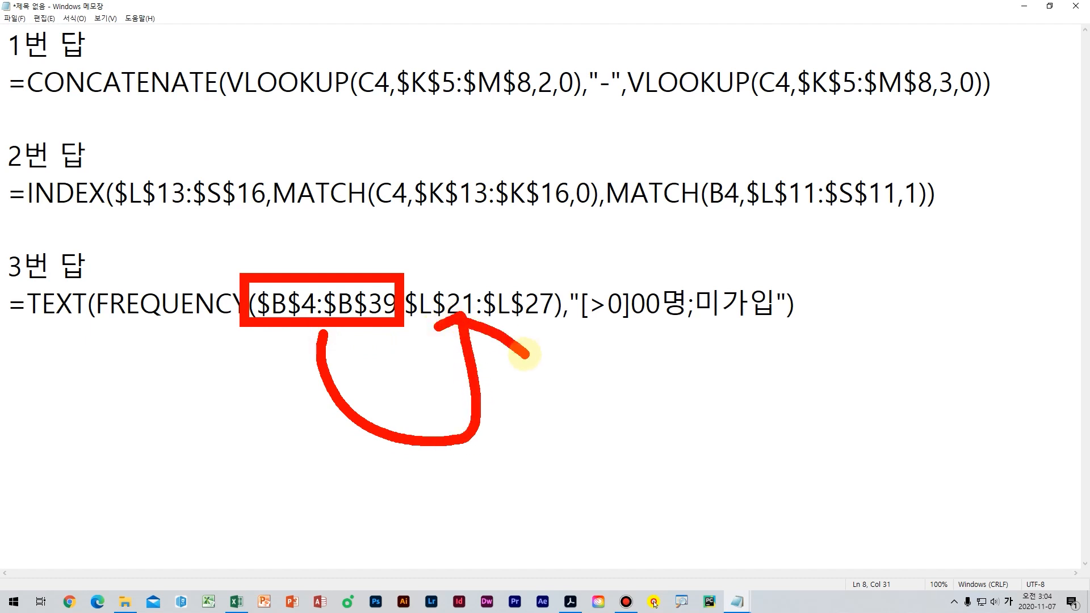
left_click(597, 353)
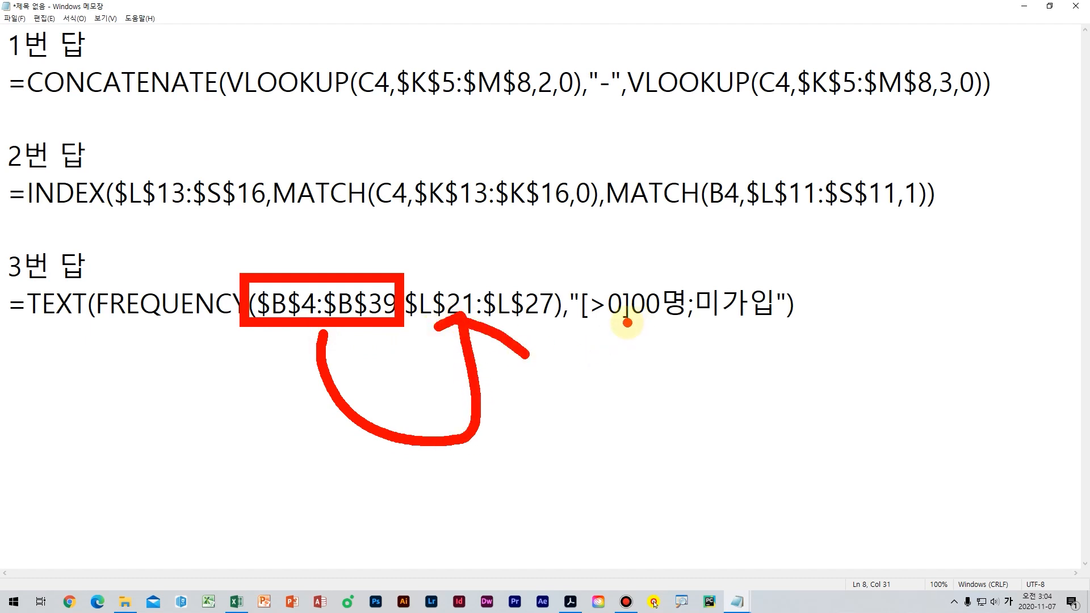
mouse_move(563, 321)
left_mouse_down()
mouse_move(553, 264)
mouse_move(624, 292)
mouse_move(625, 322)
left_mouse_up()
left_click_drag(586, 371, 590, 368)
mouse_move(647, 374)
left_mouse_down()
mouse_move(632, 377)
mouse_move(650, 372)
left_mouse_up()
mouse_move(679, 374)
left_mouse_down()
mouse_move(676, 397)
mouse_move(706, 397)
mouse_move(707, 375)
mouse_move(729, 426)
mouse_move(777, 441)
left_mouse_up()
left_click(800, 371)
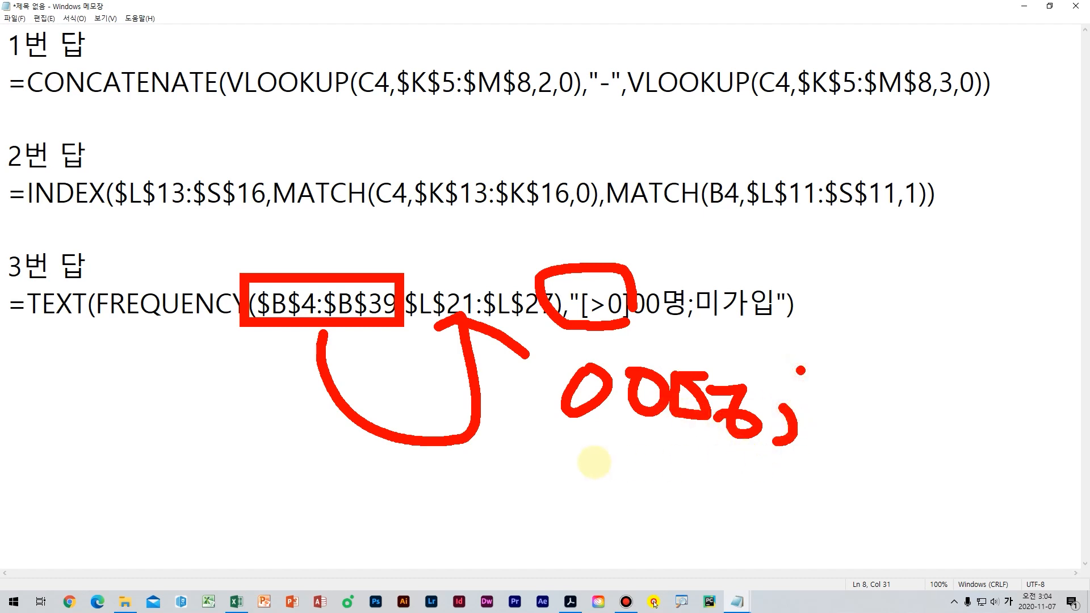
left_click_drag(588, 463, 662, 463)
left_click_drag(627, 438, 639, 503)
mouse_move(670, 519)
left_mouse_down()
mouse_move(672, 457)
mouse_move(786, 507)
left_mouse_up()
left_click(799, 381)
key("ctrl+z")
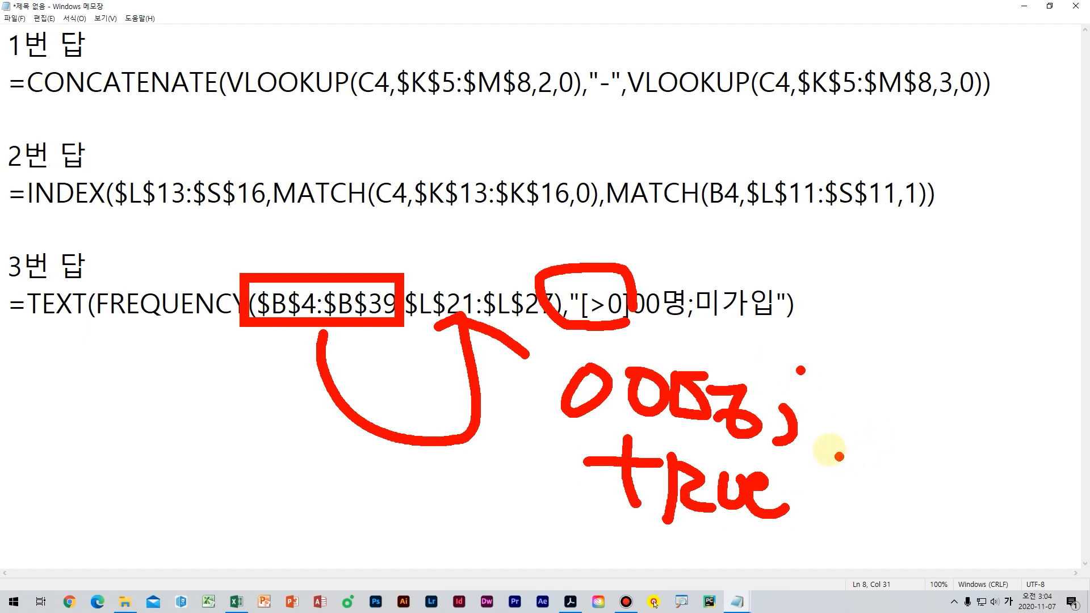
mouse_move(827, 446)
left_mouse_down()
mouse_move(911, 442)
mouse_move(868, 521)
left_mouse_up()
left_click(878, 489)
mouse_move(860, 504)
left_mouse_down()
mouse_move(892, 499)
mouse_move(916, 523)
mouse_move(925, 500)
left_mouse_up()
left_click_drag(935, 472, 939, 518)
left_click_drag(976, 483, 956, 528)
left_click_drag(972, 500, 1022, 524)
mouse_move(869, 420)
left_mouse_down()
mouse_move(792, 258)
mouse_move(758, 286)
mouse_move(806, 274)
left_mouse_up()
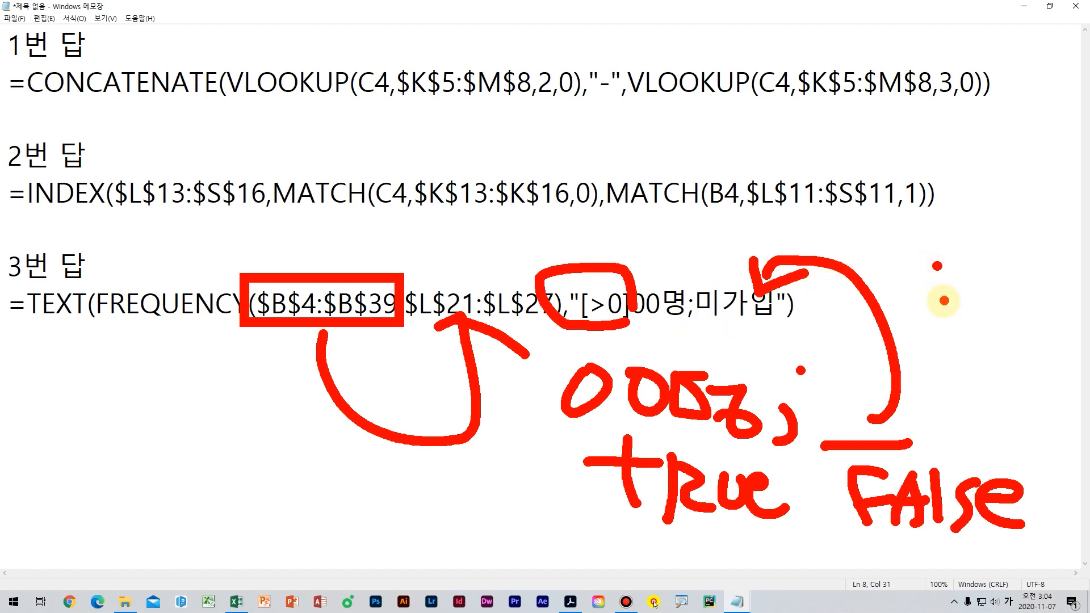
left_click_drag(944, 301, 943, 319)
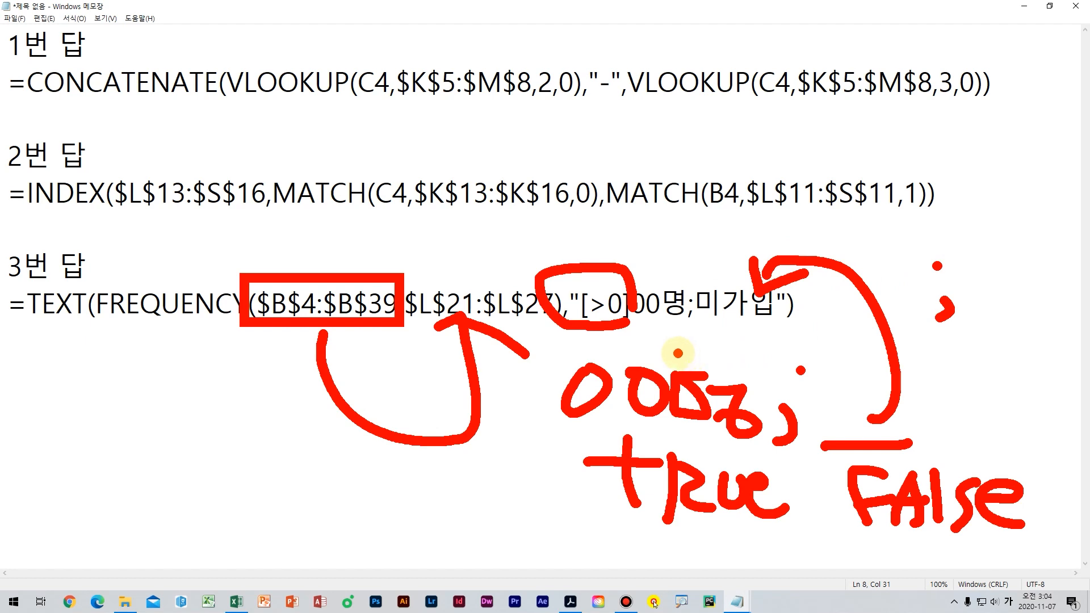
key("Escape")
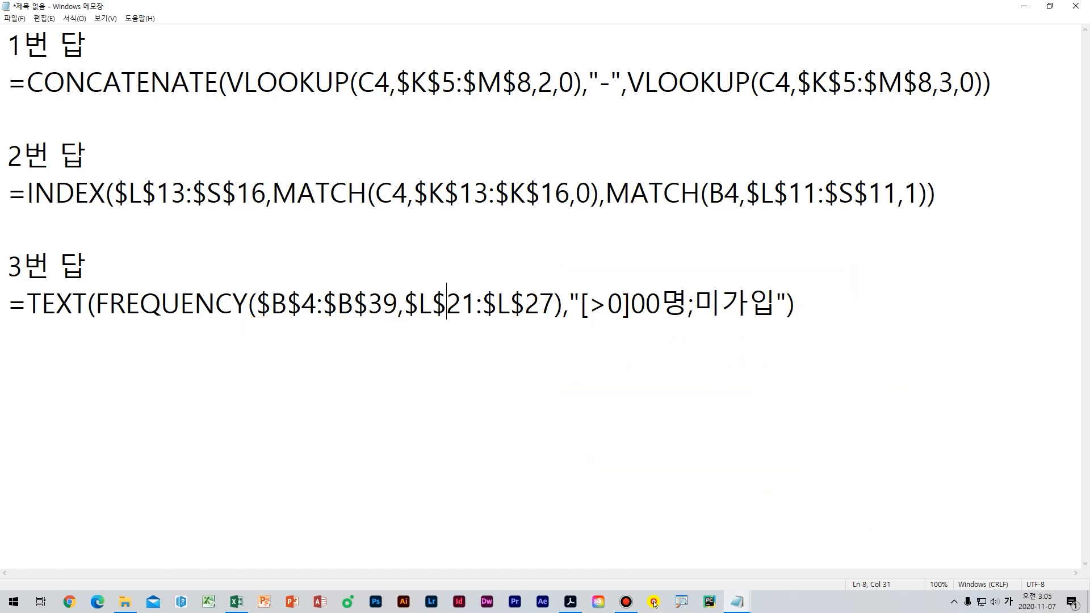
- Return from Notepad to the exam and workbook, and read question 4's 코드별 나이별 평균 가입기간 requirement for 표5
left_click(1023, 7)
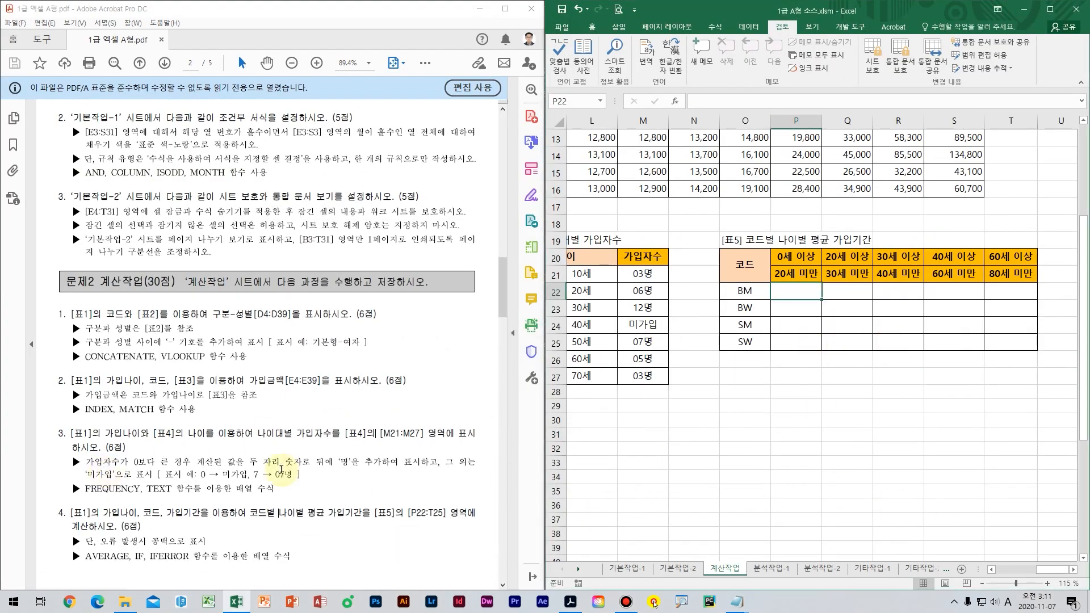
left_click(125, 515)
left_click_drag(145, 515, 221, 516)
left_click(195, 518)
left_click(221, 515)
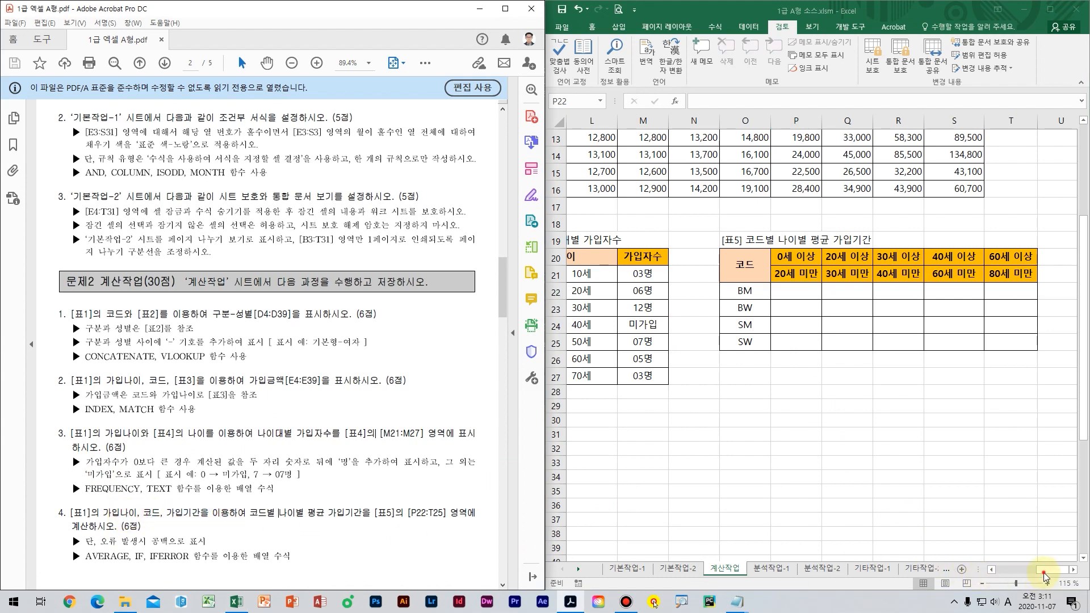
- Review the 가입나이 and 코드 columns of 표1 and question 4's wording on 표5 before building the formula
left_click_drag(1037, 570, 1000, 566)
scroll(605, 189, "up", 4)
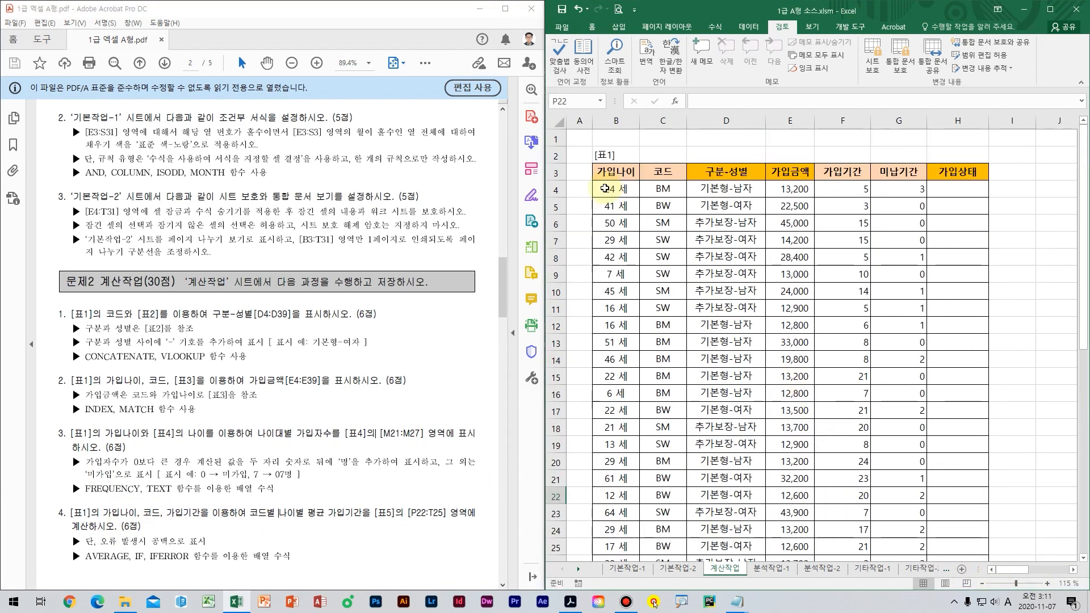
left_click_drag(605, 189, 675, 278)
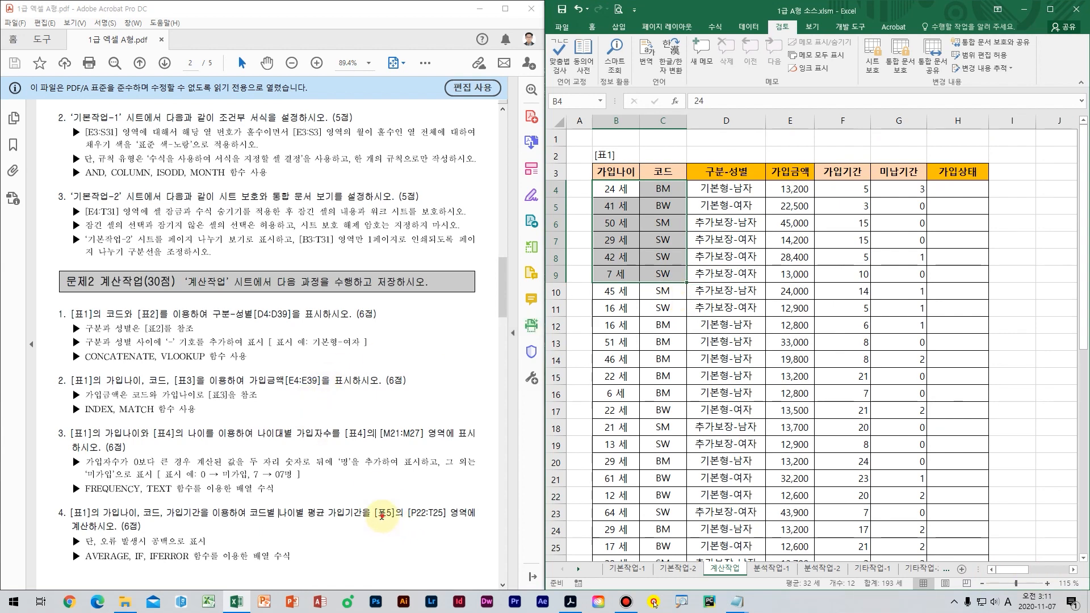
left_click_drag(328, 513, 411, 513)
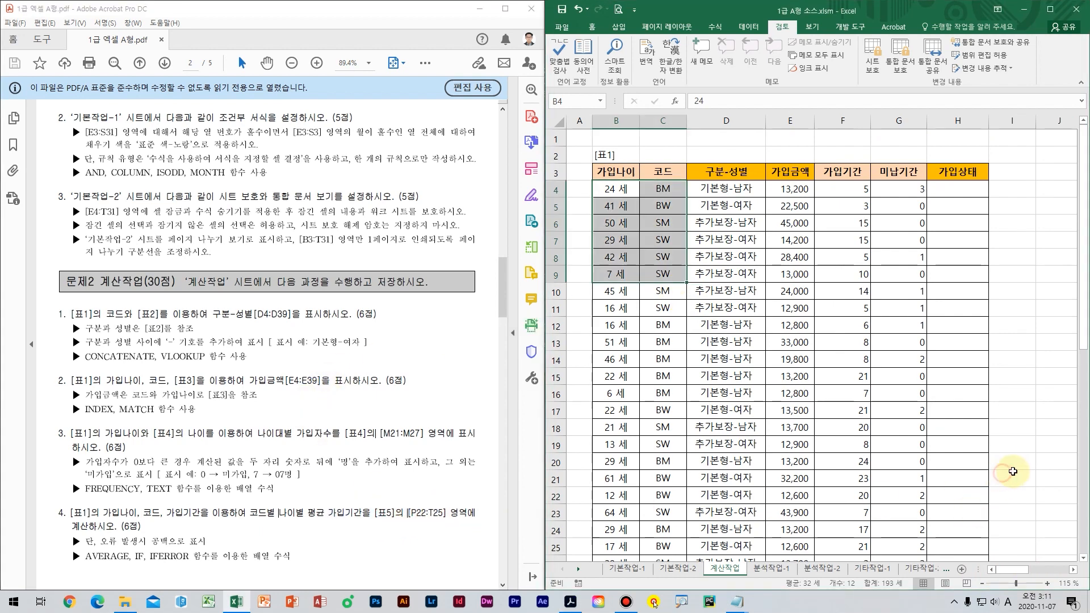
scroll(1038, 564, "down", 4)
left_click_drag(1018, 571, 1052, 571)
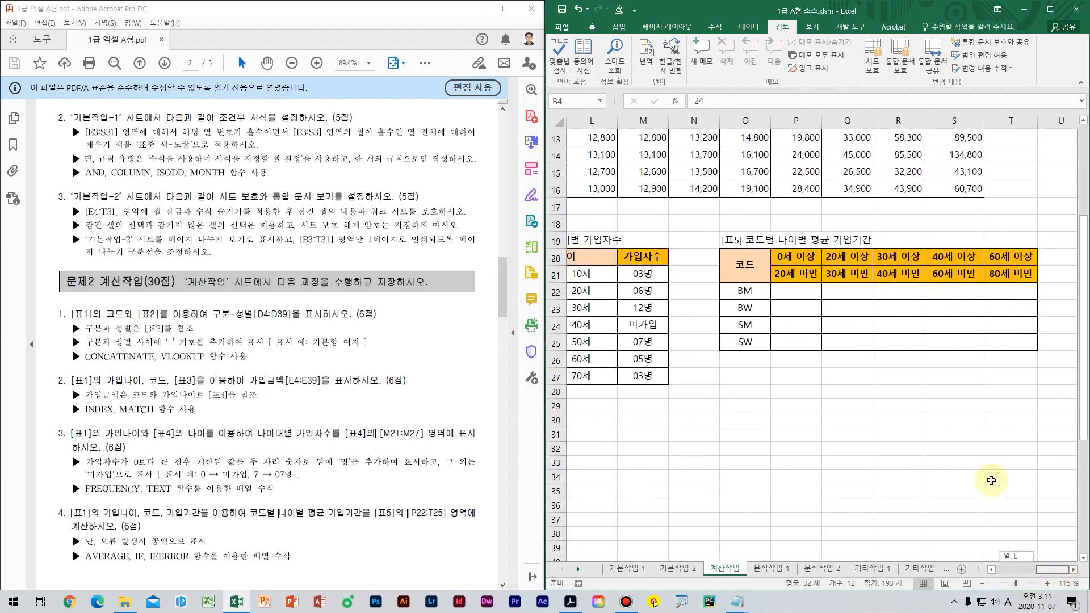
- Start the formula in P22 of 표5 with nested IFERROR, AVERAGE and IF functions
left_click(808, 297)
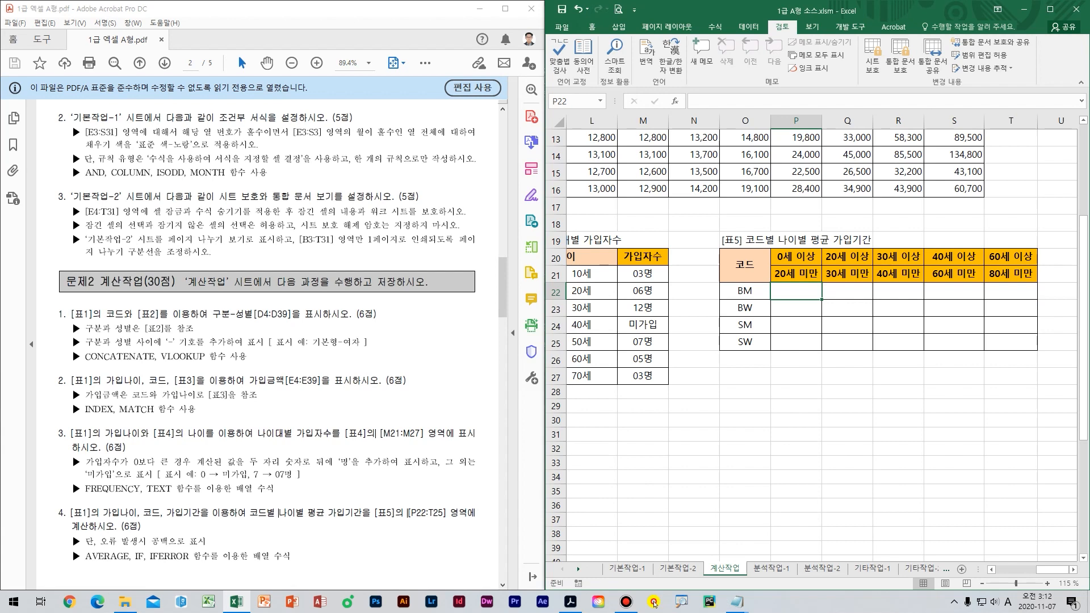
left_click(655, 603)
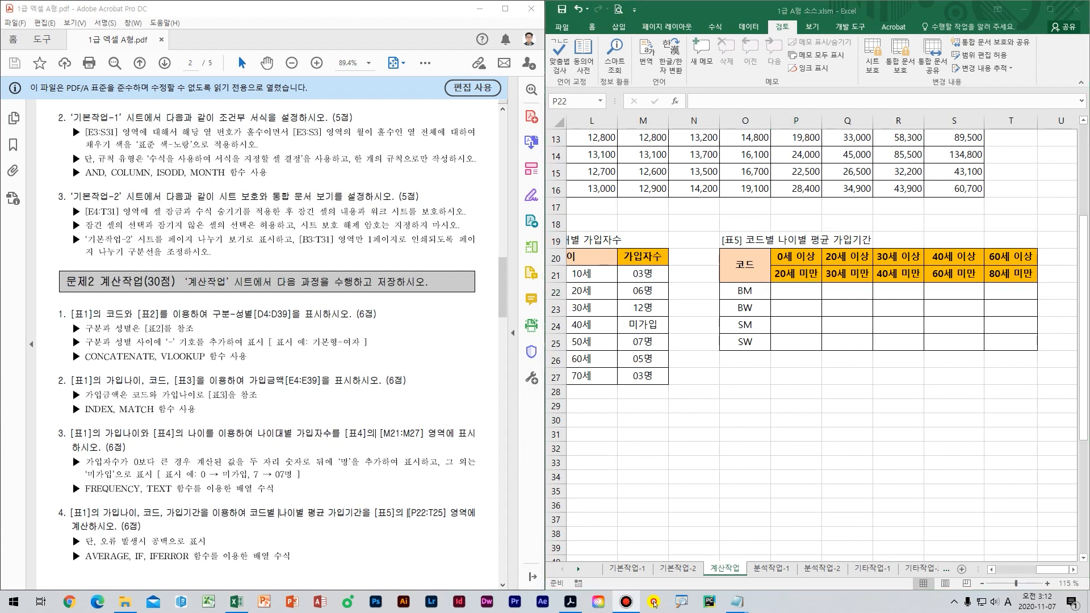
left_click(807, 292)
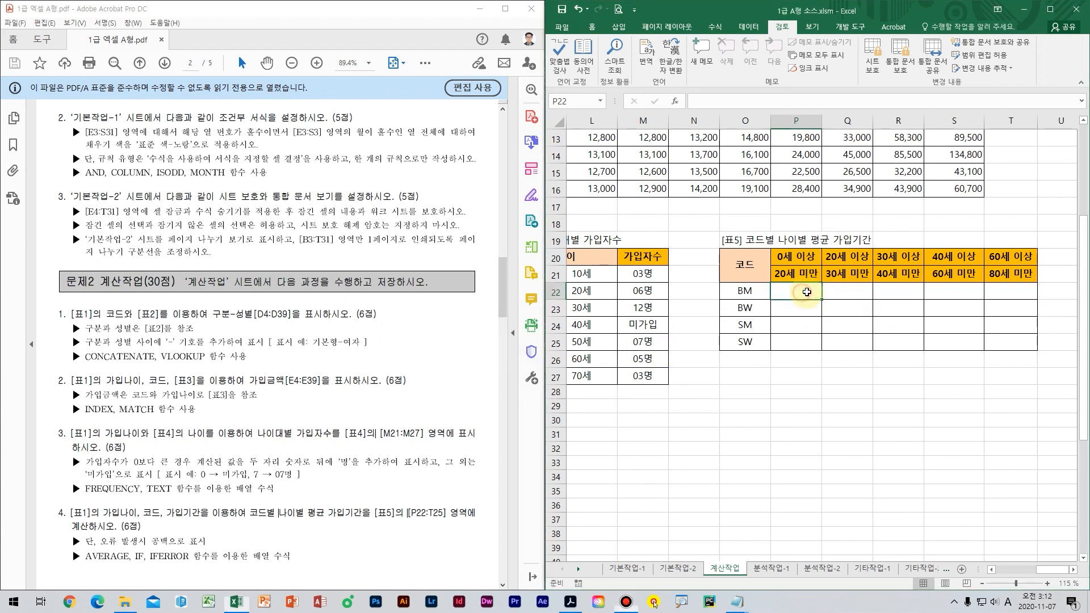
type("=if")
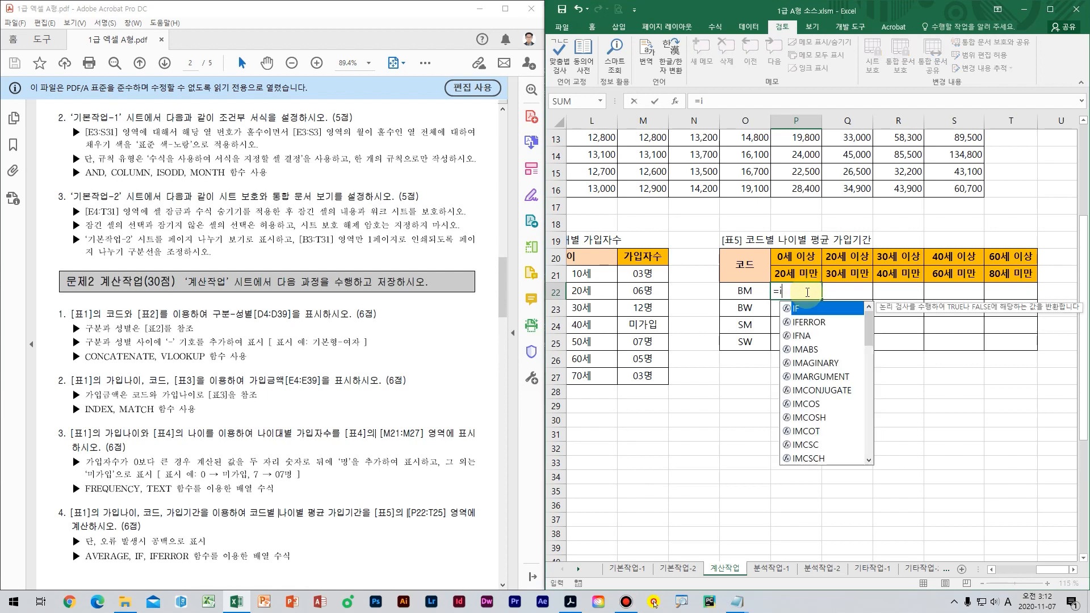
key("Down")
key("Tab")
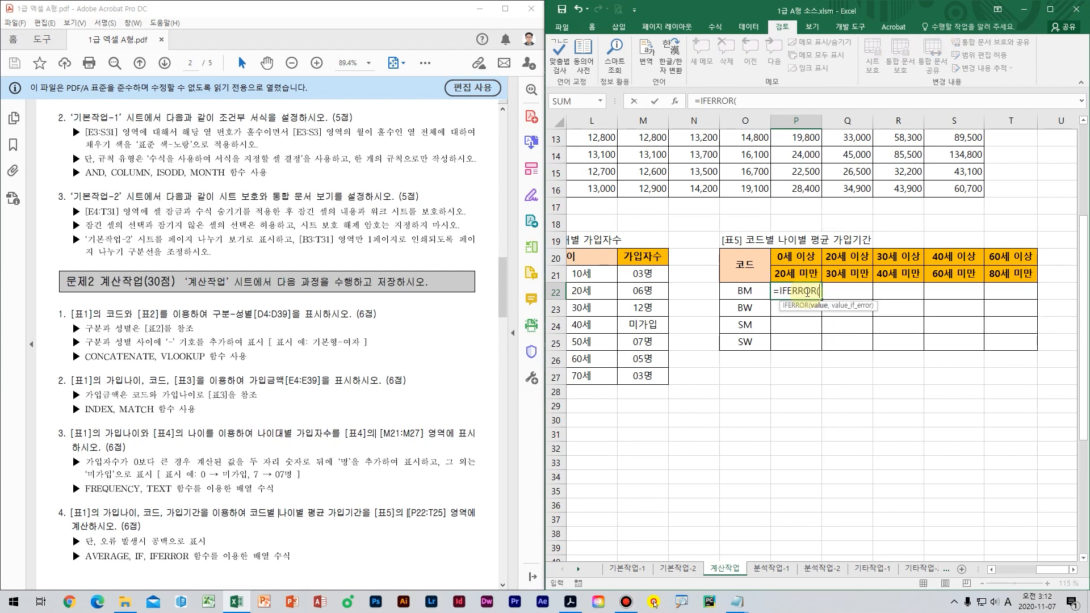
type("aver")
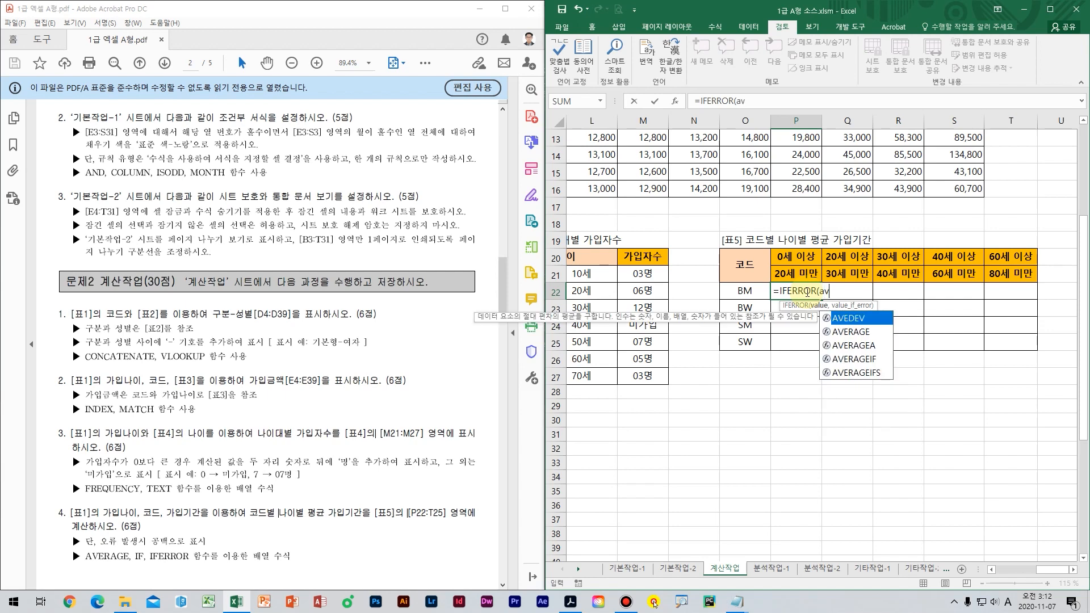
key("Tab")
type("if(")
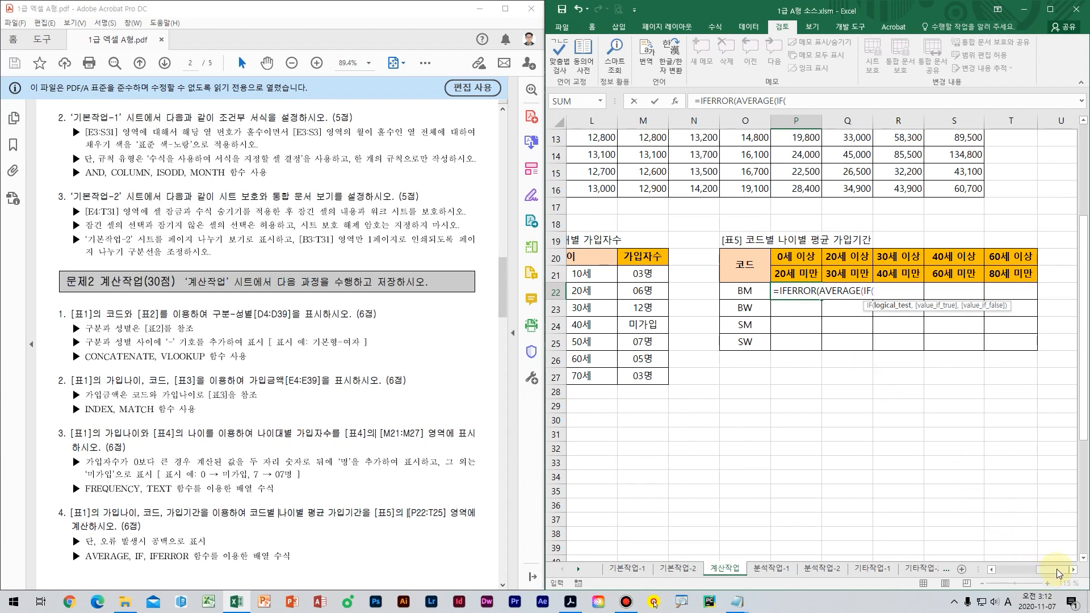
- Examine 표1's 코드 column against the codes in 표5 as the first condition for IF
left_click_drag(1058, 569, 1002, 569)
scroll(841, 380, "up", 4)
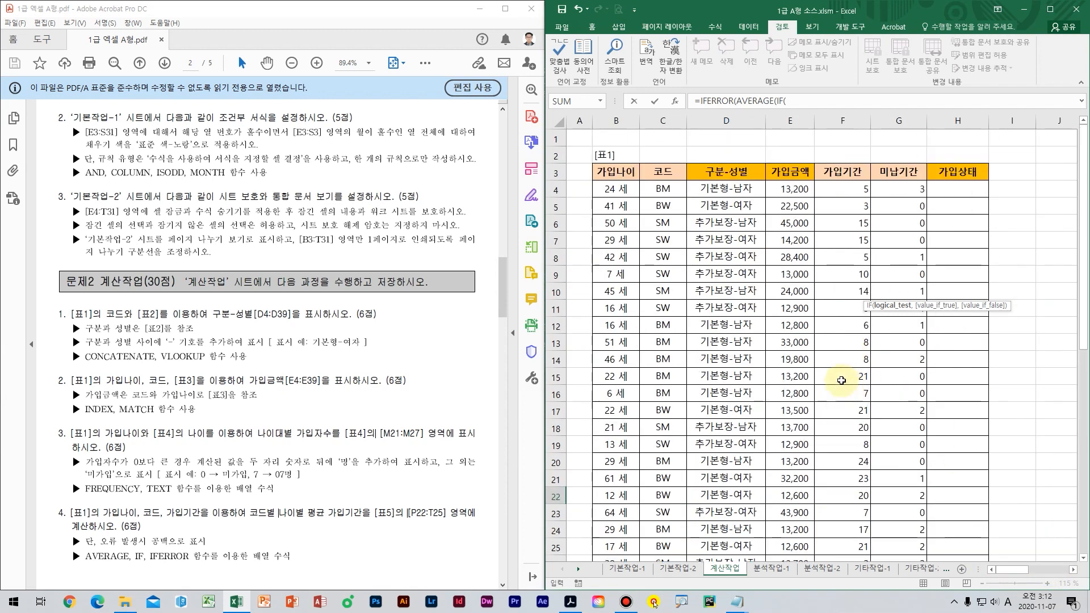
key("ctrl+2")
left_click_drag(636, 169, 684, 468)
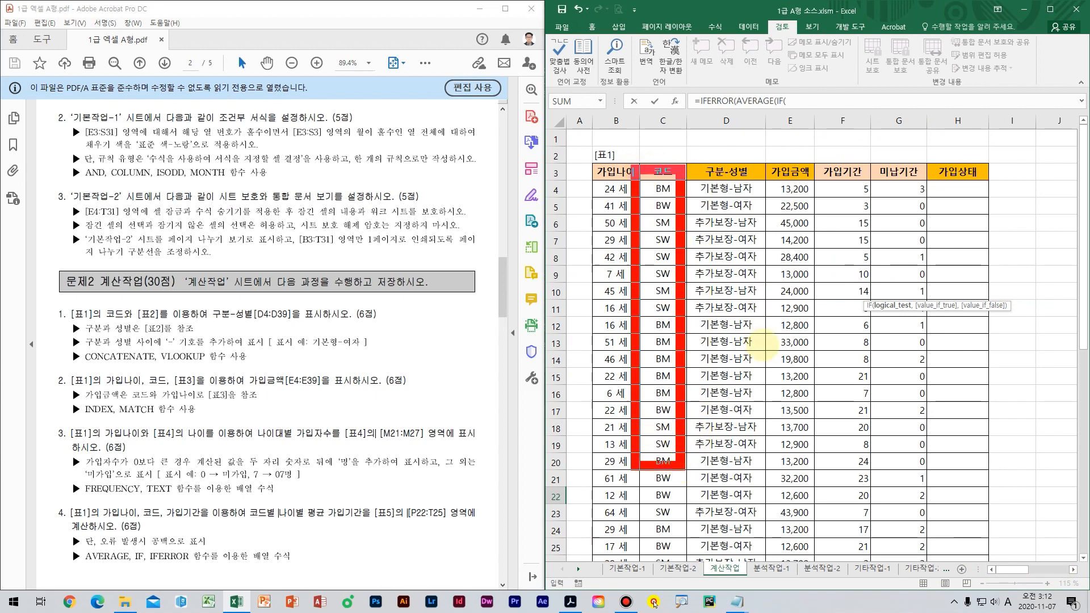
left_click_drag(758, 307, 832, 347)
left_click_drag(752, 352, 852, 412)
key("Escape")
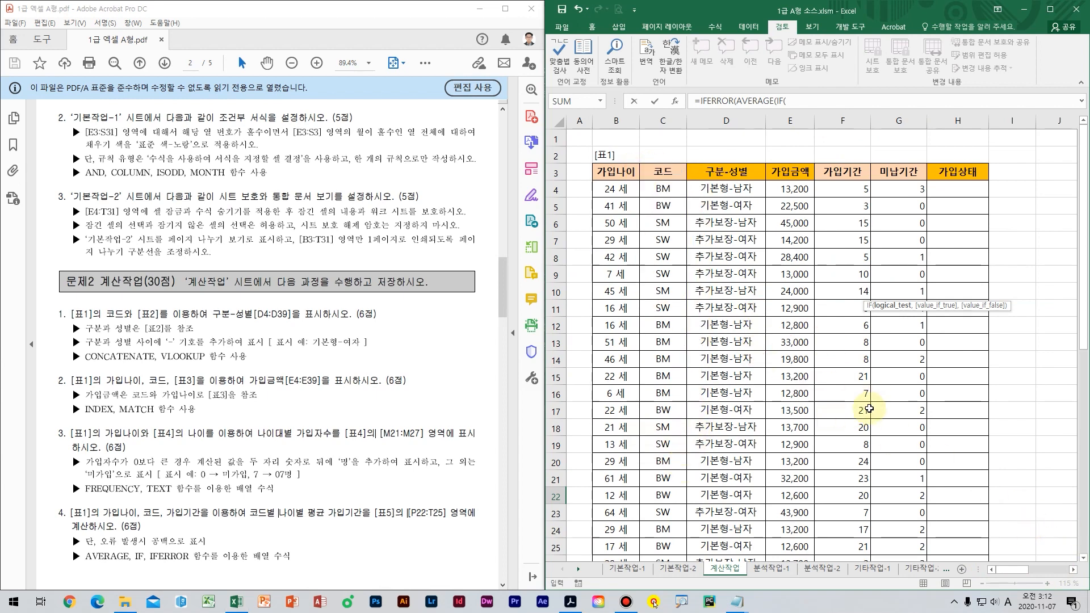
mouse_move(1012, 529)
left_mouse_down()
mouse_move(1012, 548)
mouse_move(1060, 574)
left_mouse_up()
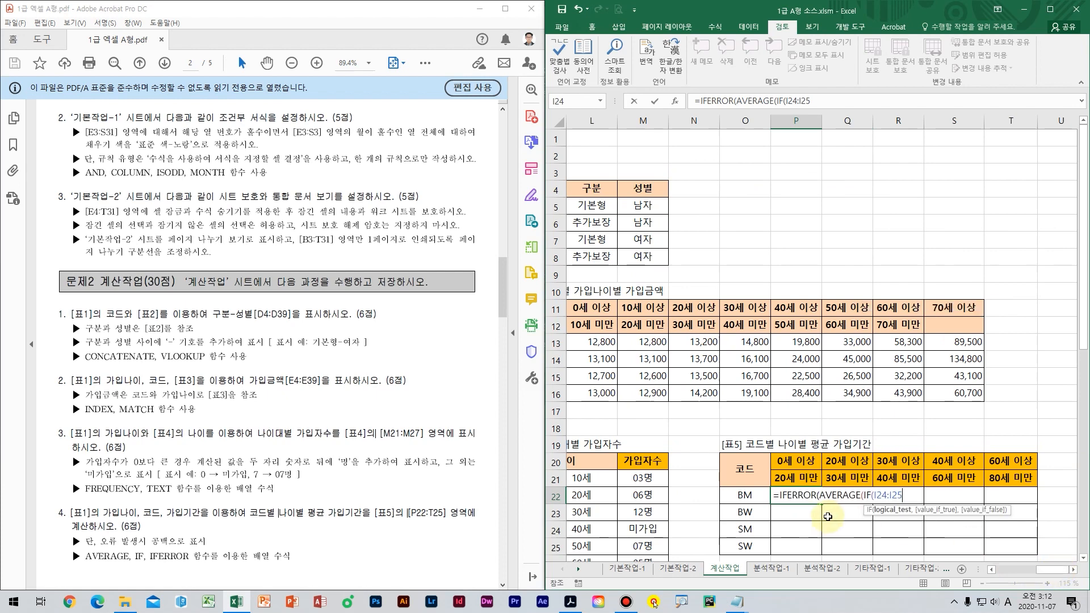
key("ctrl+2")
left_click_drag(707, 471, 768, 573)
left_click_drag(591, 370, 674, 456)
left_click_drag(607, 435, 672, 496)
key("Escape")
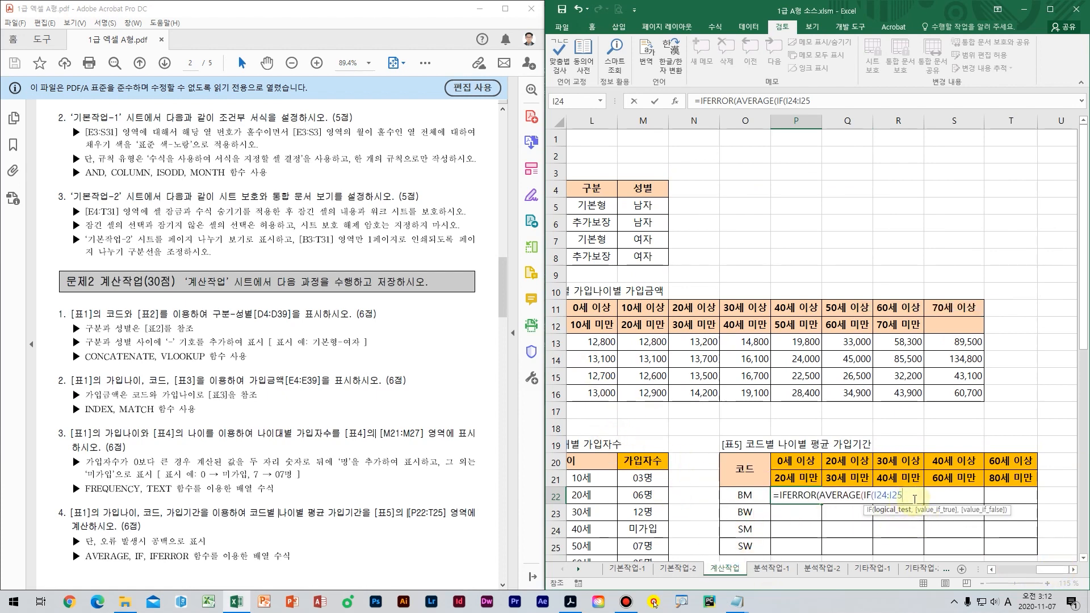
- Delete the stray I24:I25 reference from the unfinished IF function in P22
key("BackSpace")
key("BackSpace")
key("BackSpace")
key("BackSpace")
key("BackSpace")
key("BackSpace")
key("BackSpace")
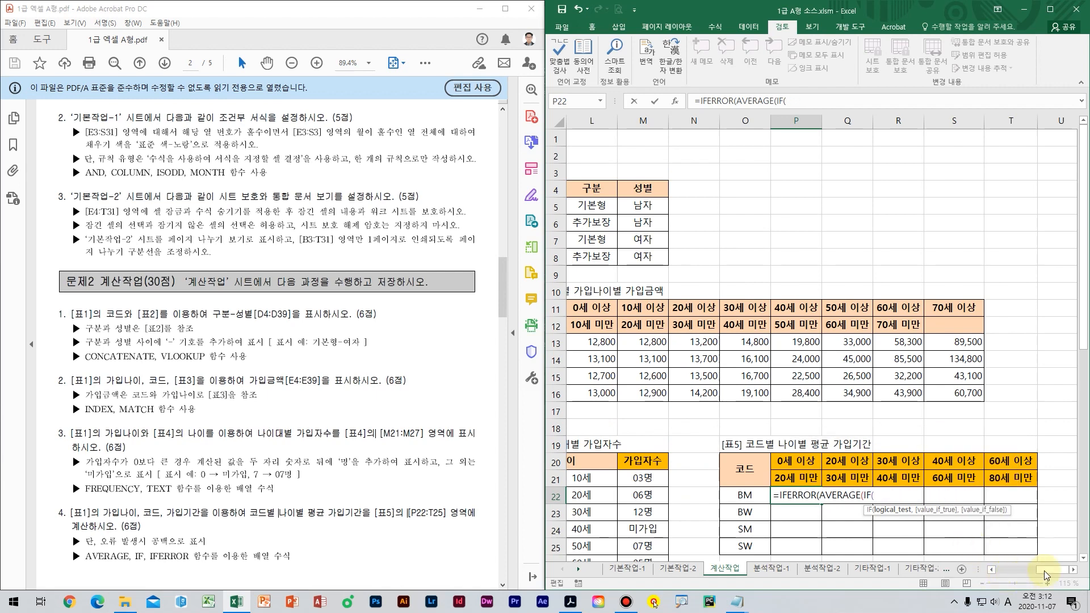
- Examine 표1's 가입나이 column against the lower age limits in row 20 of 표5 as the second condition
left_click_drag(1047, 572, 998, 568)
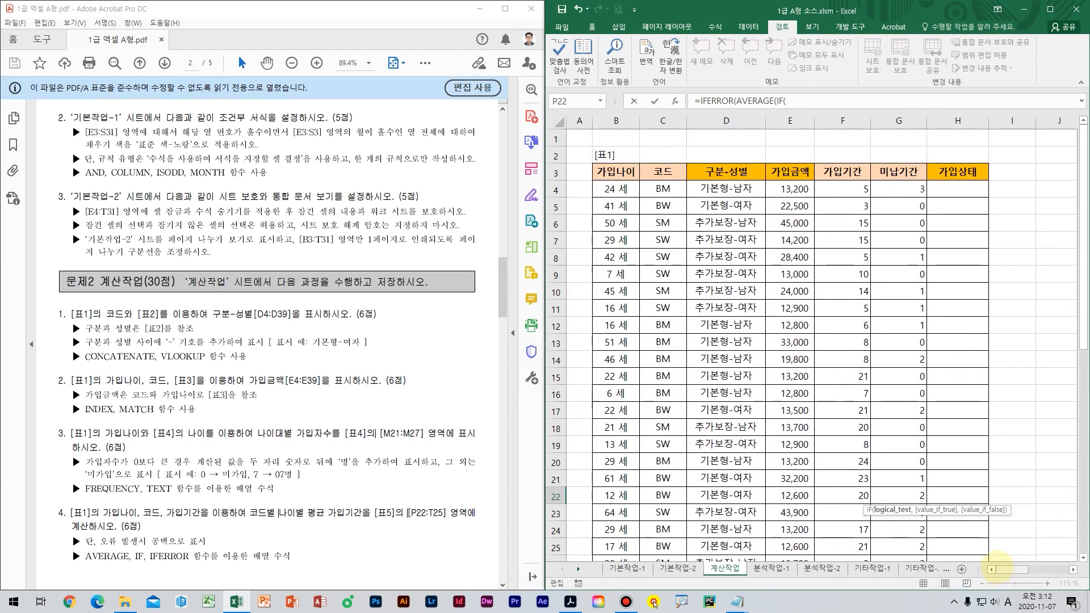
mouse_move(585, 164)
left_mouse_down()
mouse_move(616, 207)
mouse_move(649, 546)
left_mouse_up()
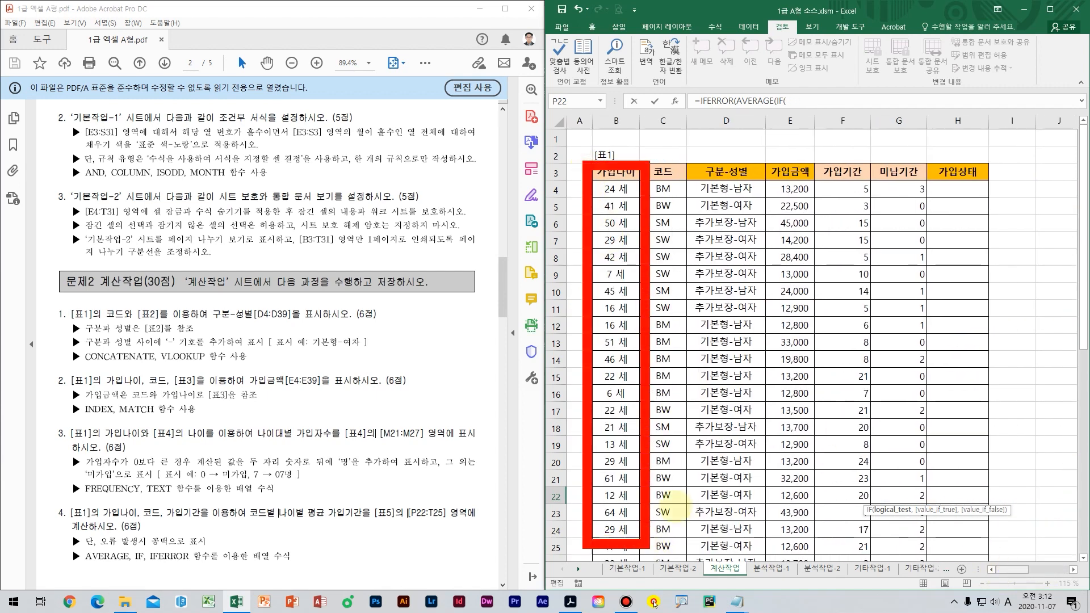
mouse_move(718, 287)
left_mouse_down()
mouse_move(763, 331)
mouse_move(702, 361)
left_mouse_up()
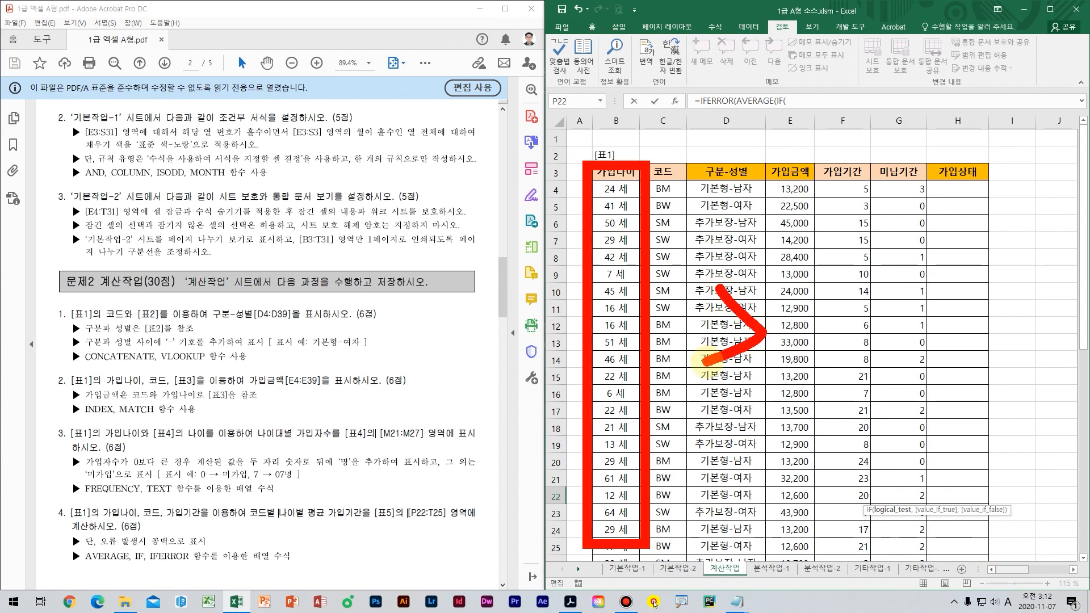
mouse_move(774, 333)
left_mouse_down()
mouse_move(866, 368)
mouse_move(895, 412)
left_mouse_up()
key("Escape")
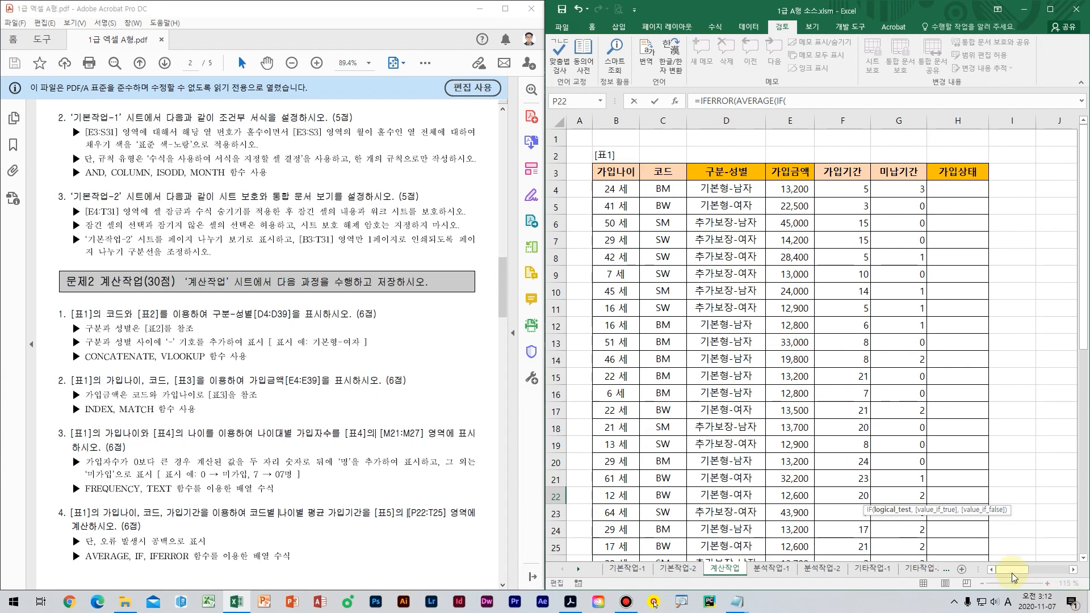
left_click_drag(1074, 578, 1080, 579)
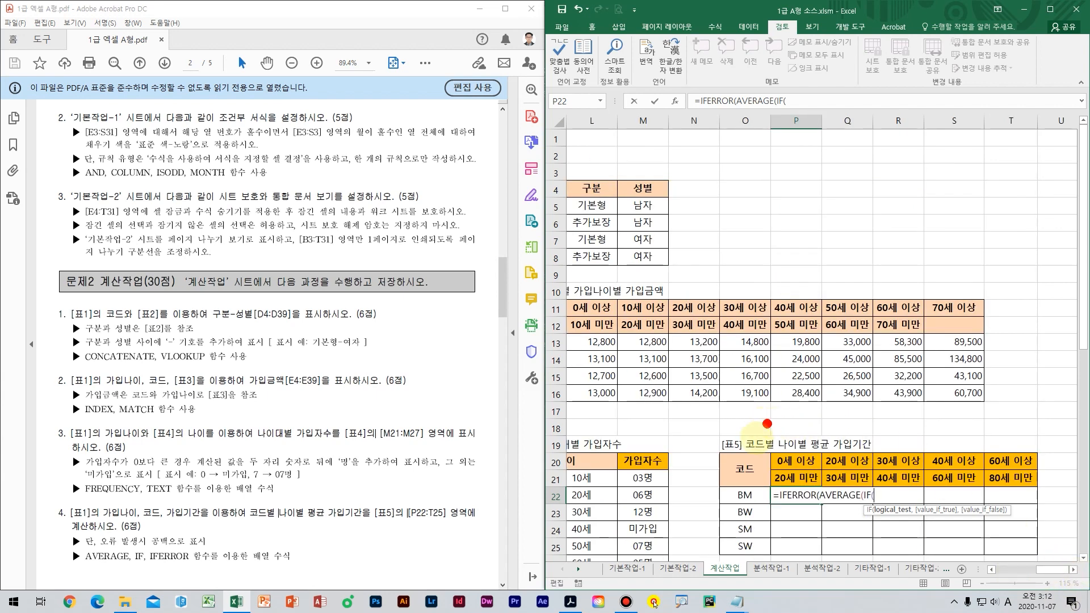
mouse_move(752, 434)
left_mouse_down()
mouse_move(1034, 481)
mouse_move(1057, 474)
left_mouse_up()
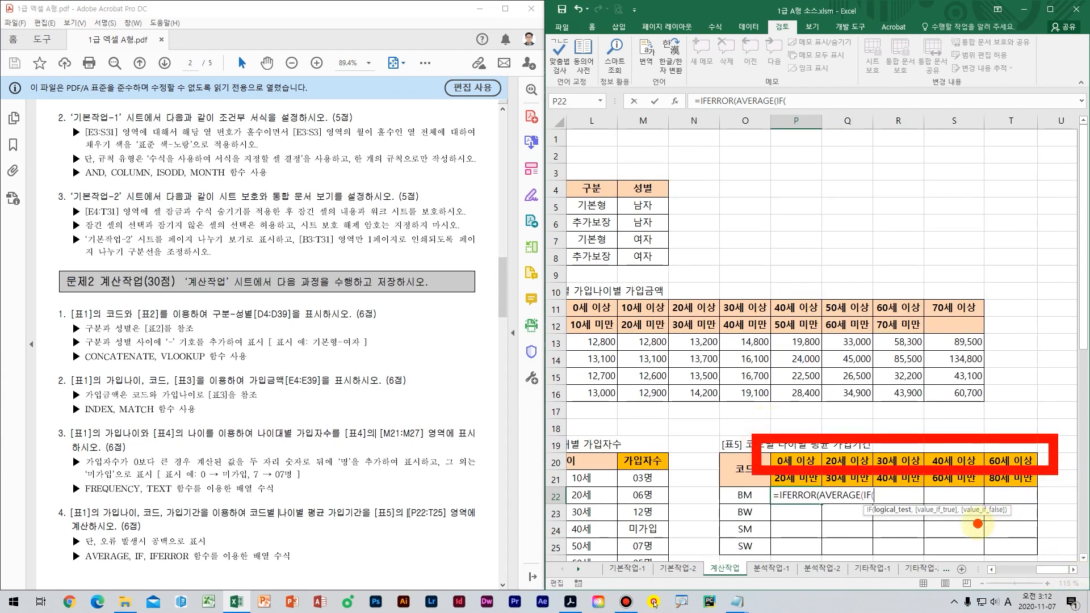
mouse_move(753, 277)
left_mouse_down()
mouse_move(784, 267)
mouse_move(764, 325)
mouse_move(906, 328)
left_mouse_up()
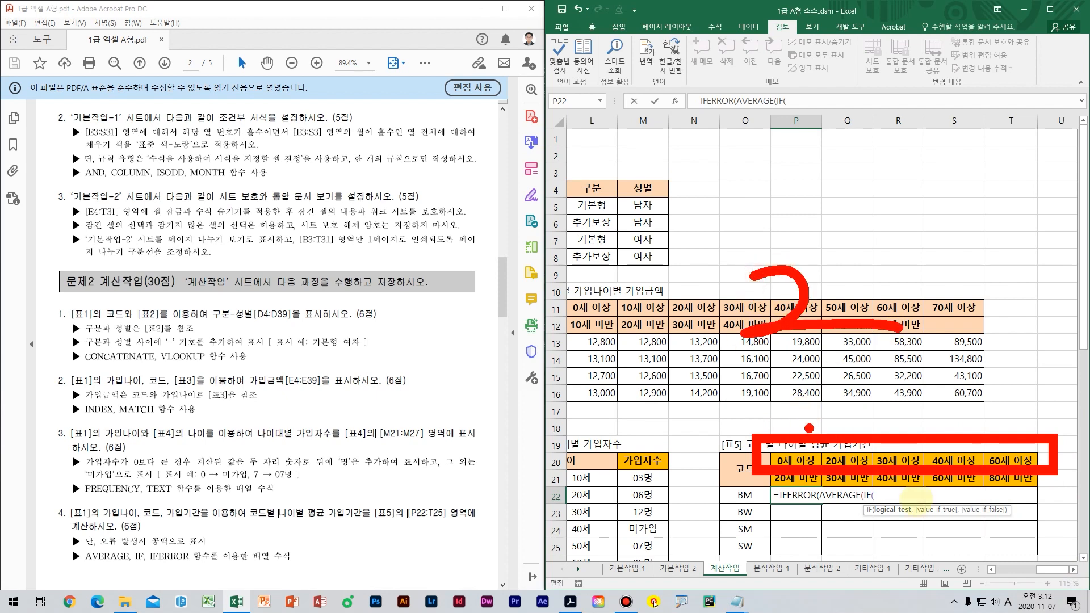
key("Escape")
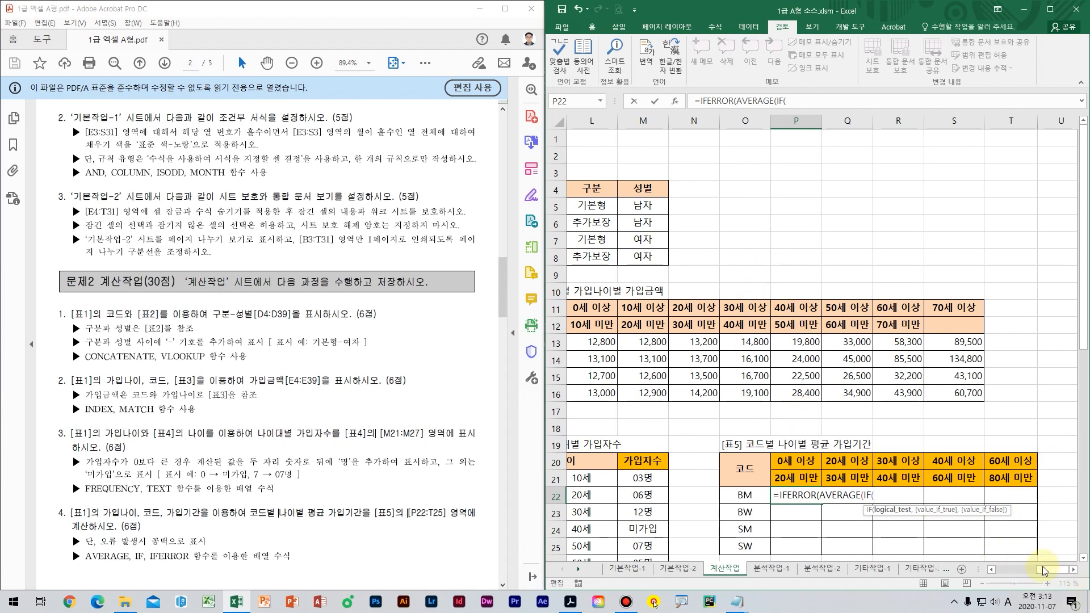
- Examine 표1's 가입나이 column against the upper age limits in row 21 of 표5 as the third condition
left_click_drag(1051, 569, 957, 561)
key("ctrl+2")
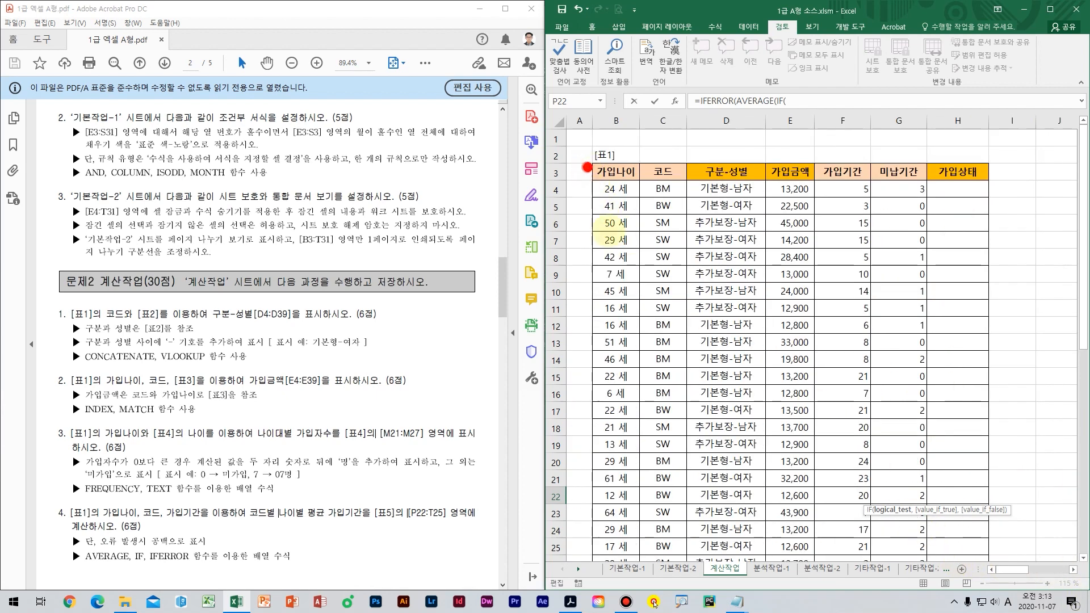
left_click_drag(587, 166, 636, 514)
mouse_move(767, 299)
left_mouse_down()
mouse_move(738, 311)
mouse_move(767, 413)
left_mouse_up()
key("Escape")
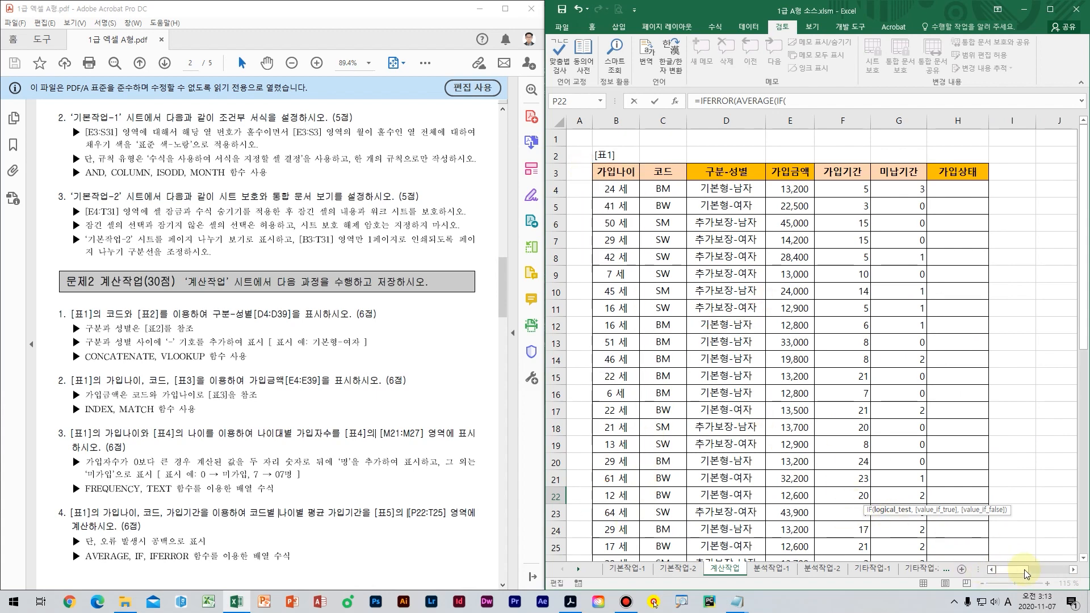
left_click_drag(1008, 570, 1056, 568)
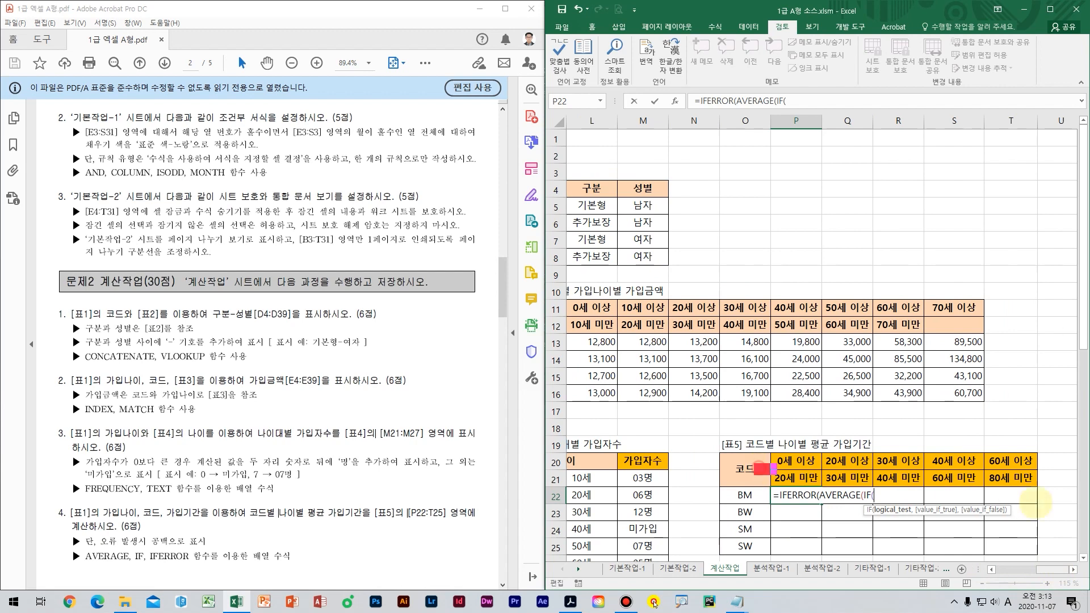
mouse_move(755, 464)
left_mouse_down()
mouse_move(1075, 500)
mouse_move(1058, 495)
left_mouse_up()
mouse_move(732, 293)
left_mouse_down()
mouse_move(756, 310)
mouse_move(931, 310)
mouse_move(925, 386)
left_mouse_up()
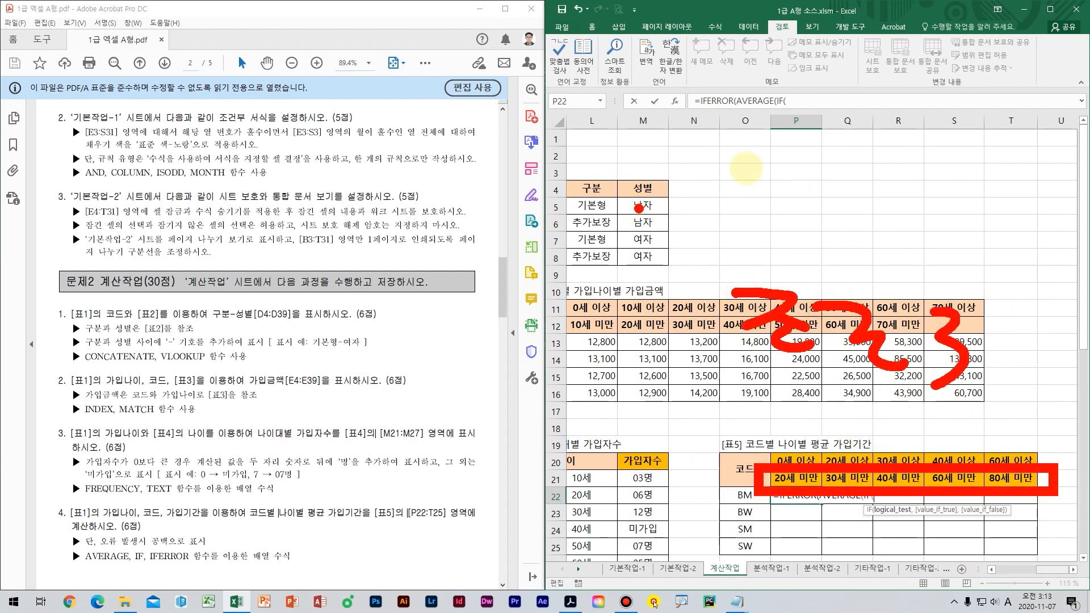
mouse_move(600, 90)
left_mouse_down()
mouse_move(621, 139)
mouse_move(755, 149)
left_mouse_up()
left_click_drag(771, 102, 774, 164)
left_click_drag(793, 84, 782, 169)
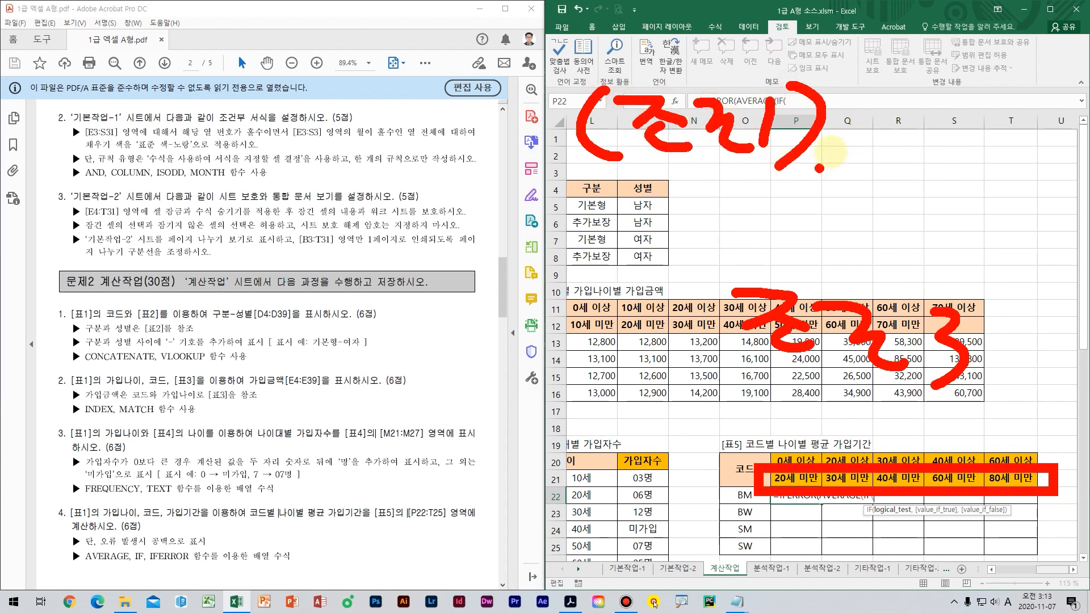
left_click_drag(876, 94, 835, 168)
mouse_move(845, 95)
left_mouse_down()
mouse_move(873, 165)
mouse_move(909, 132)
left_mouse_up()
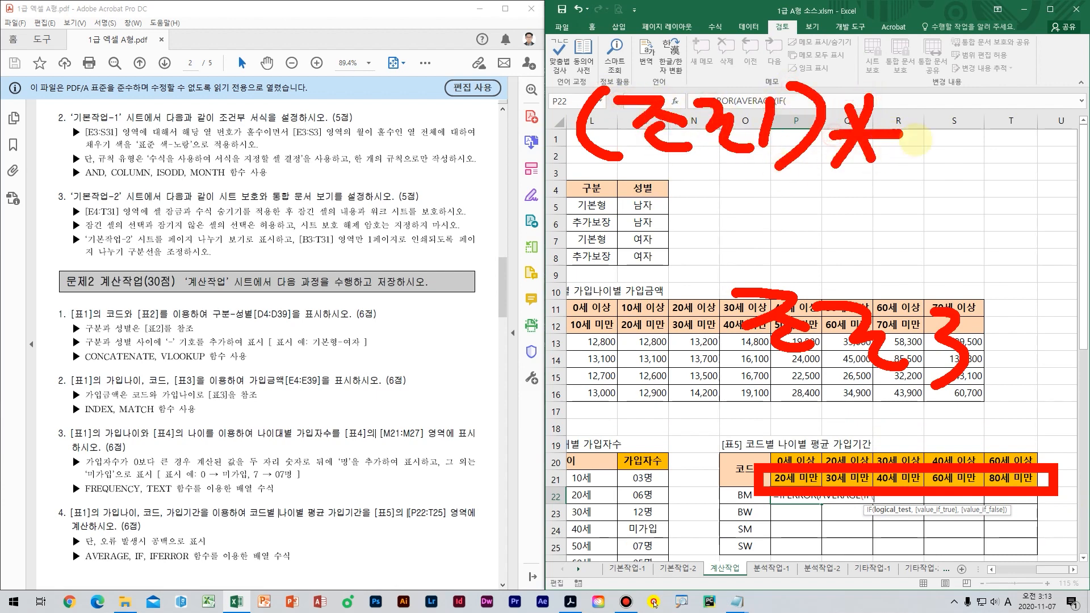
mouse_move(926, 92)
left_mouse_down()
mouse_move(913, 166)
mouse_move(955, 129)
mouse_move(999, 151)
left_mouse_up()
left_click_drag(994, 141, 1022, 170)
mouse_move(1010, 136)
left_mouse_down()
mouse_move(1061, 162)
mouse_move(1039, 171)
left_mouse_up()
left_click_drag(1041, 105, 1042, 174)
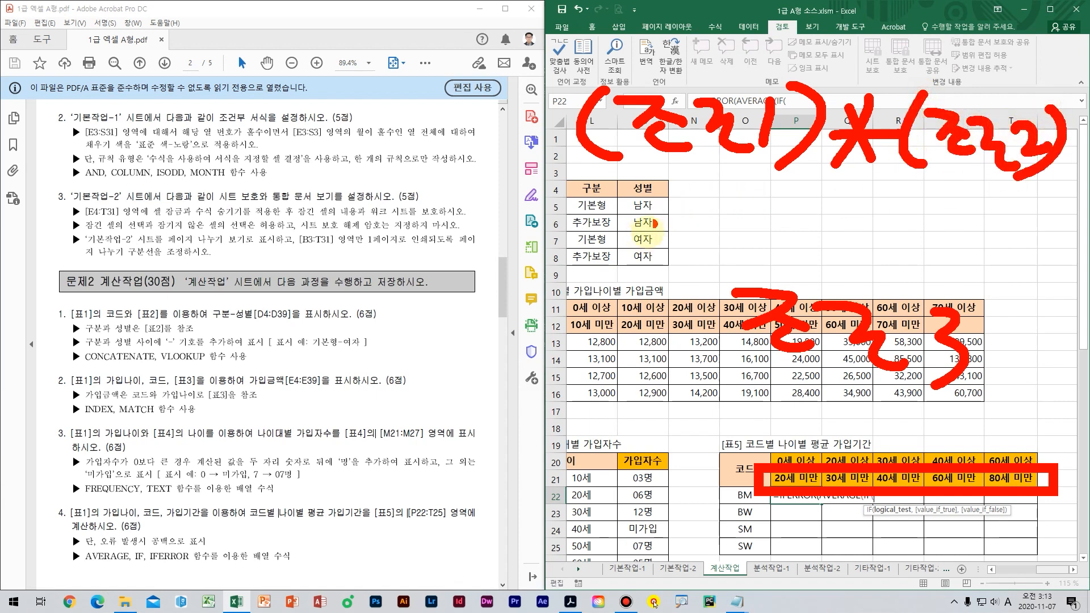
left_click_drag(633, 188, 605, 241)
left_click_drag(601, 193, 630, 238)
mouse_move(593, 224)
left_mouse_down()
mouse_move(684, 212)
mouse_move(701, 250)
left_mouse_up()
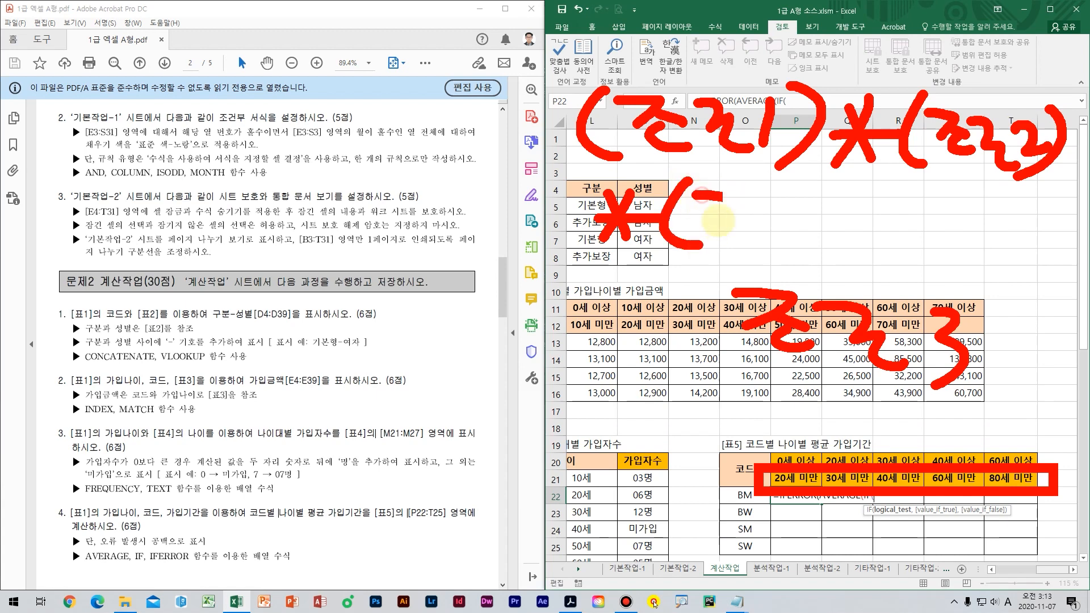
left_click_drag(724, 195, 755, 199)
left_click_drag(738, 199, 724, 239)
left_click_drag(732, 235, 803, 234)
left_click_drag(784, 219, 834, 258)
mouse_move(835, 199)
left_mouse_down()
mouse_move(872, 233)
mouse_move(875, 261)
left_mouse_up()
mouse_move(858, 188)
left_mouse_down()
mouse_move(886, 238)
mouse_move(860, 278)
left_mouse_up()
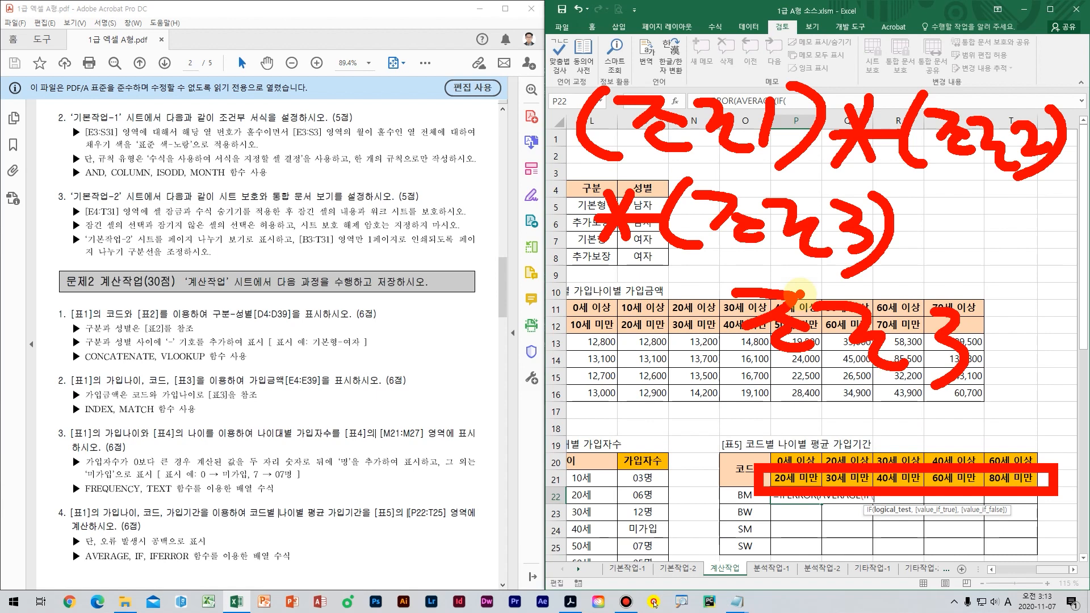
key("Escape")
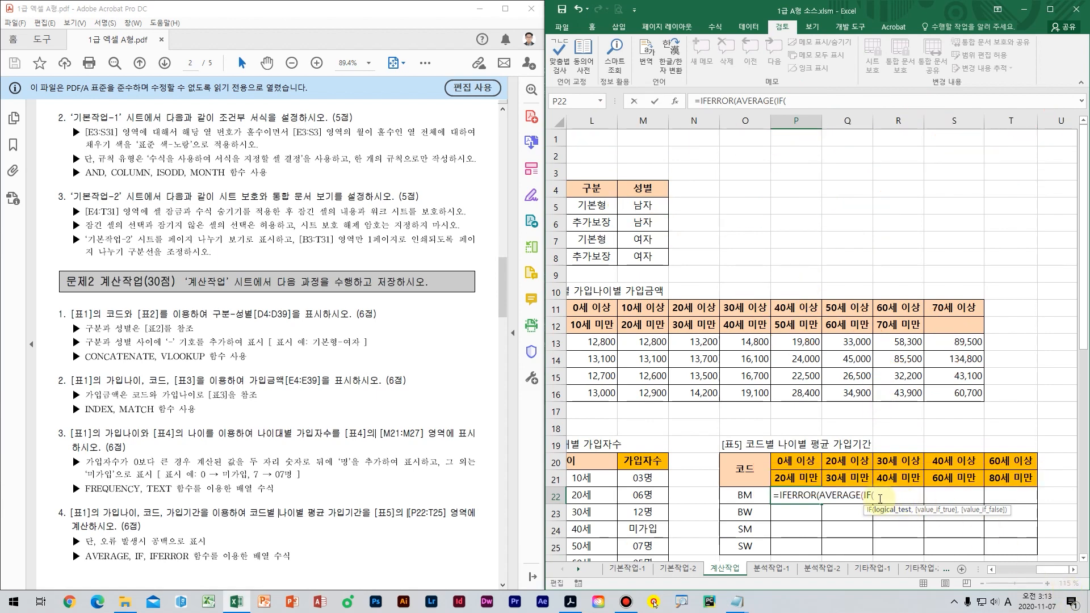
- Start the IF function's first parenthesized condition in P22 with 표1's code range as the absolute reference $C$4:$C$39
type("(")
left_click_drag(1042, 570, 1005, 570)
left_click(619, 189)
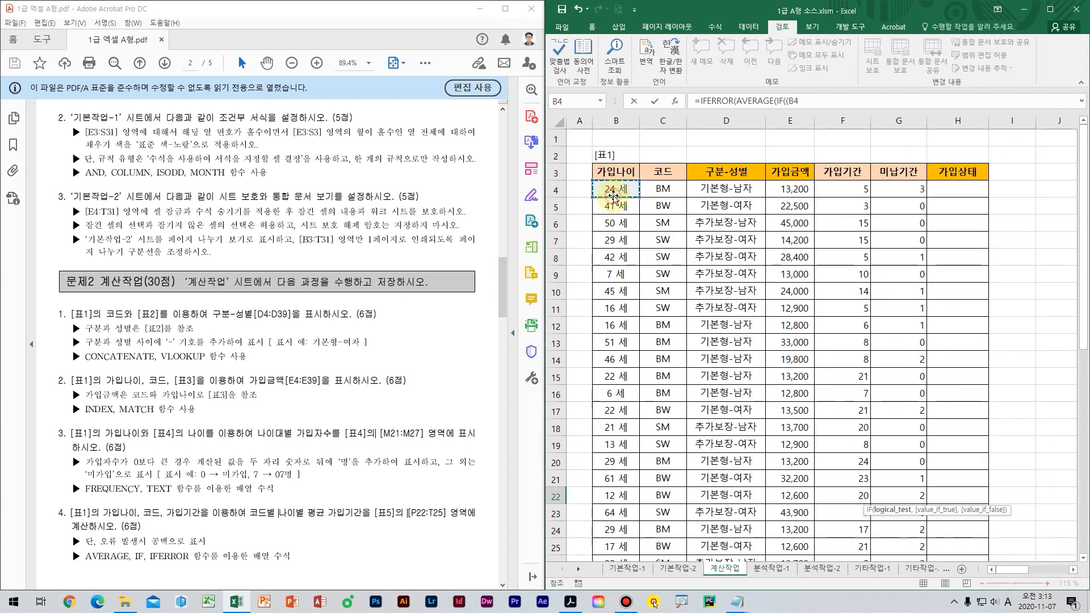
left_click(662, 191)
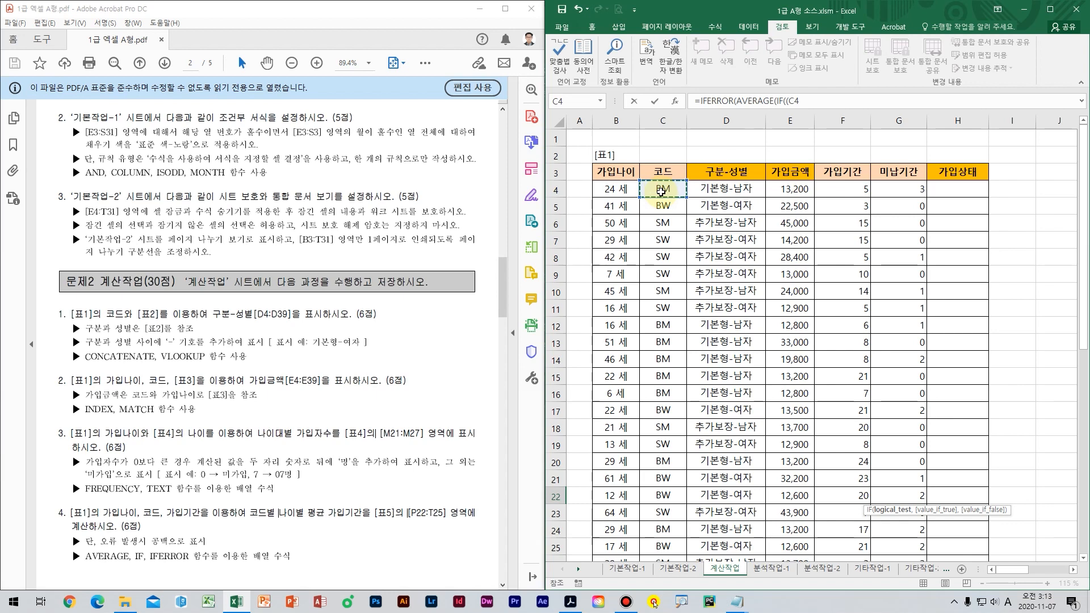
key("ctrl+shift+Down")
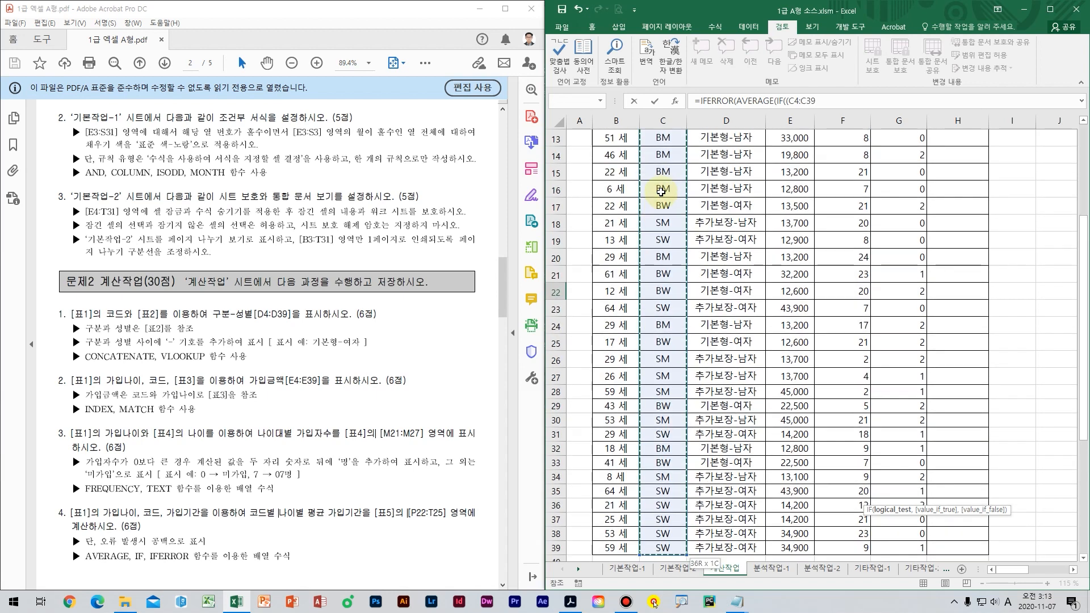
scroll(661, 190, "up", 5)
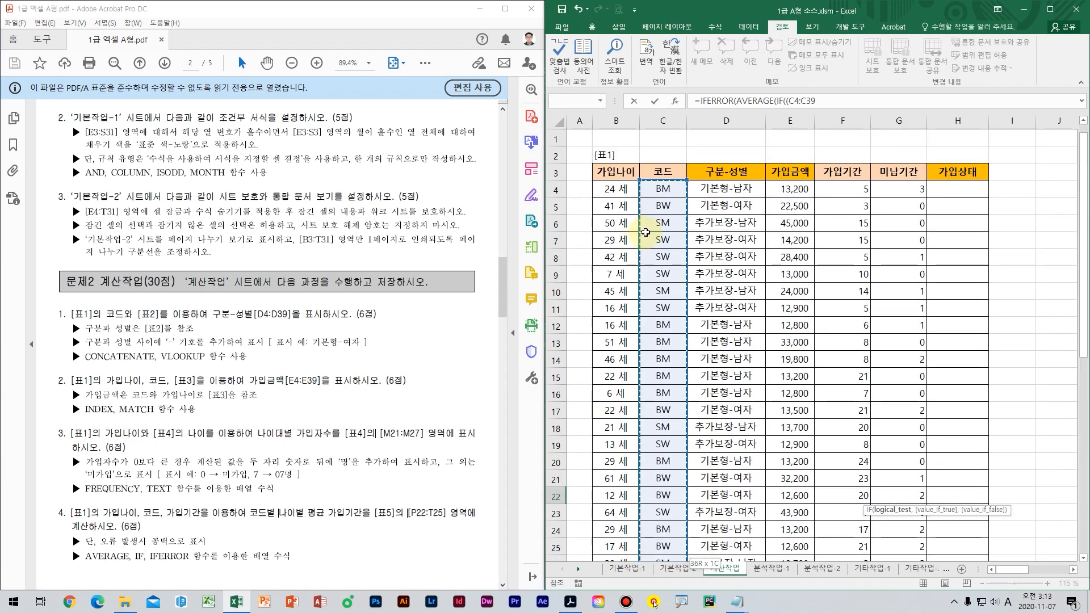
left_click(661, 189)
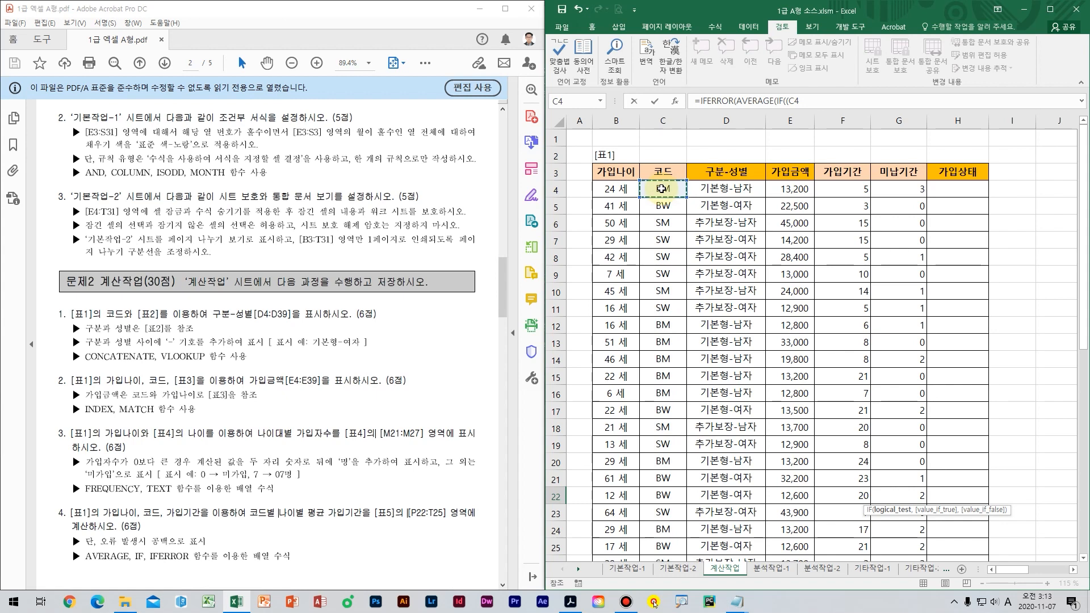
key("ctrl+shift+Down")
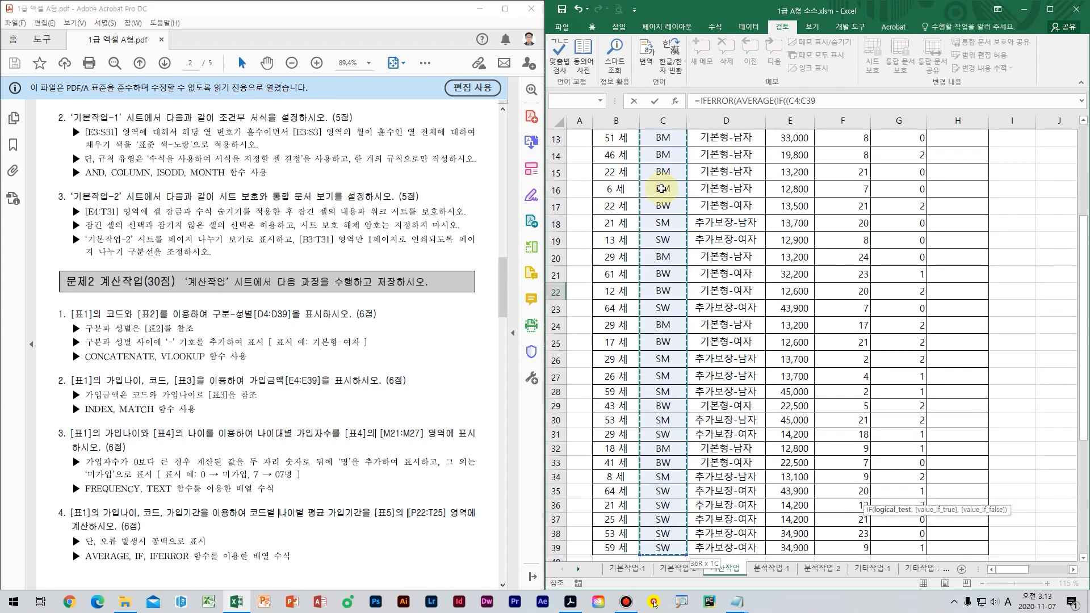
key("F4")
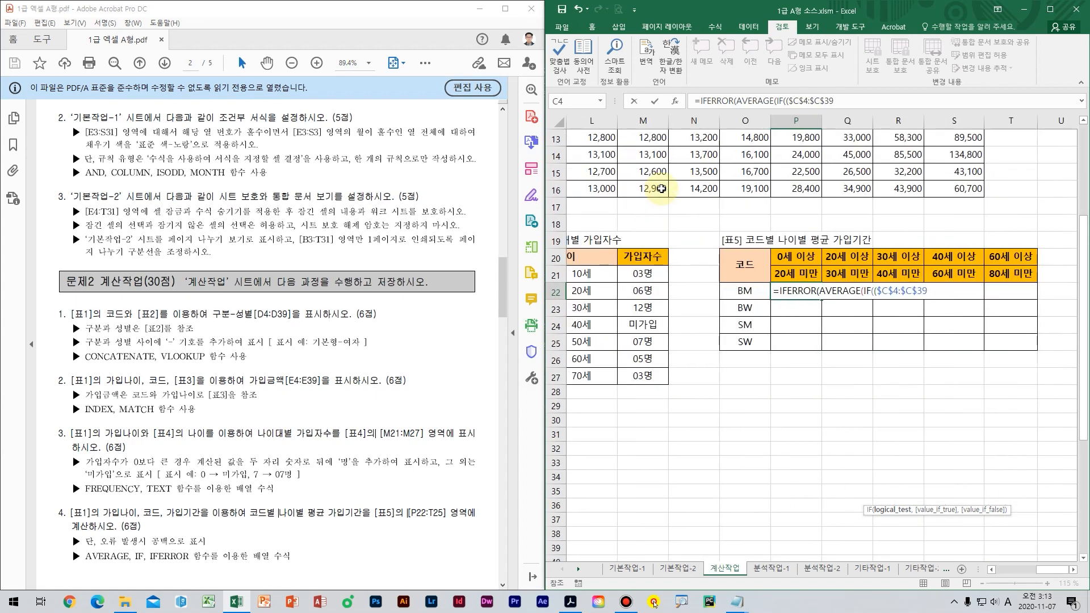
- Compare the code range for equality with $O22, keeping the column locked, and open a second condition multiplied by the first
type("=")
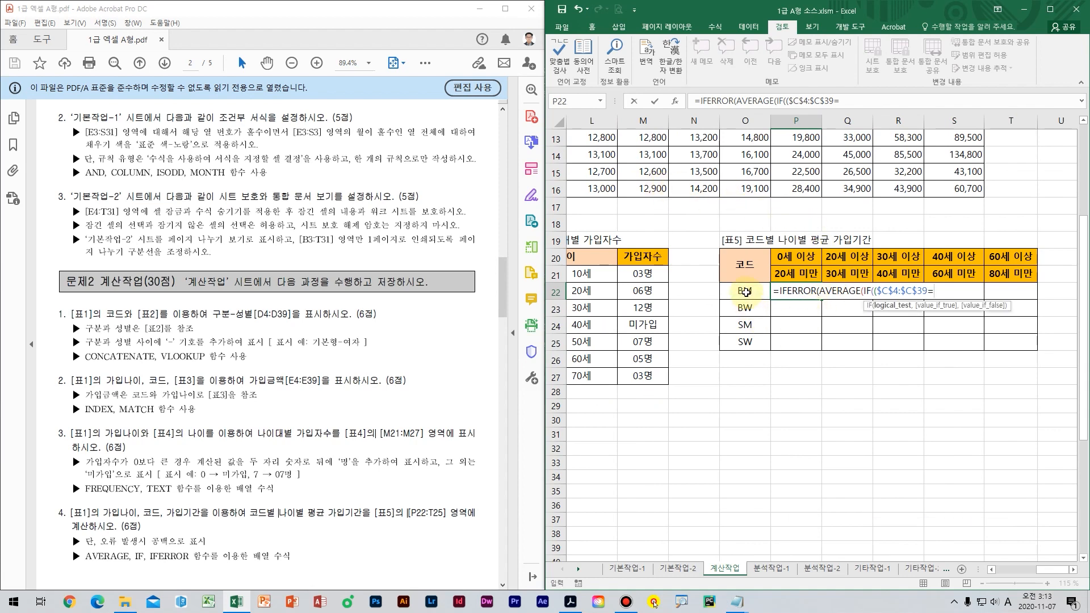
left_click(749, 300)
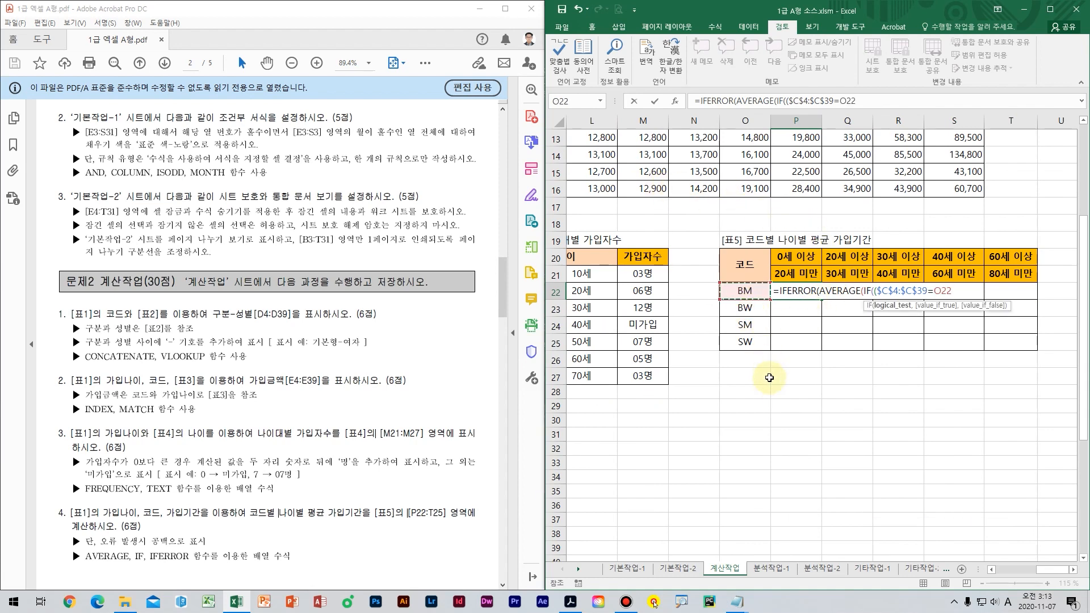
mouse_move(728, 291)
left_mouse_down()
mouse_move(716, 397)
mouse_move(736, 392)
left_mouse_up()
left_click_drag(768, 344, 765, 346)
left_click_drag(778, 276, 931, 286)
left_click_drag(892, 240, 904, 315)
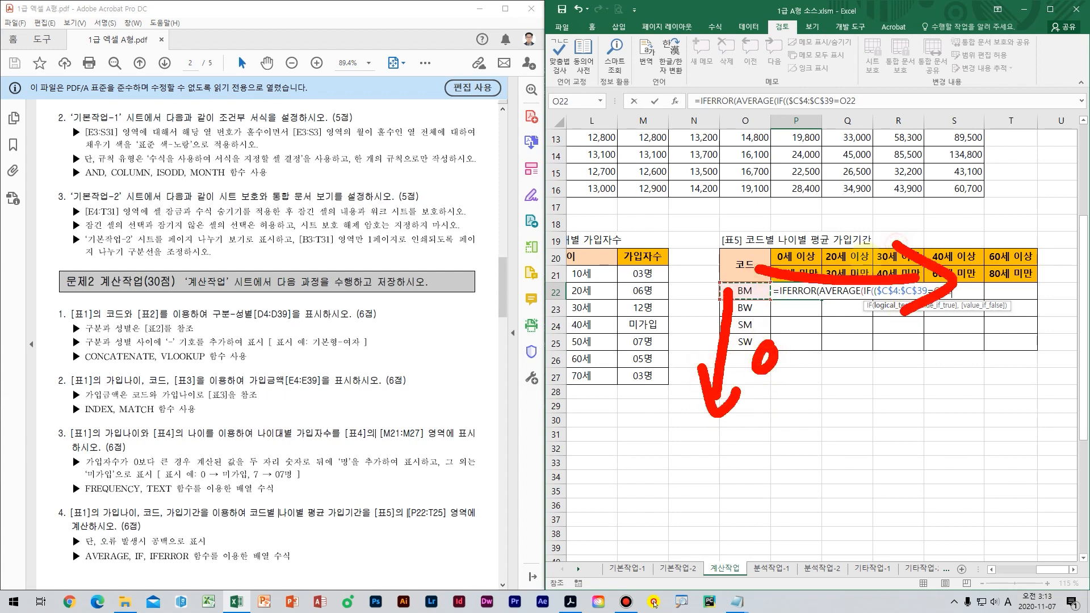
left_click_drag(853, 216, 795, 278)
left_click_drag(872, 287, 798, 224)
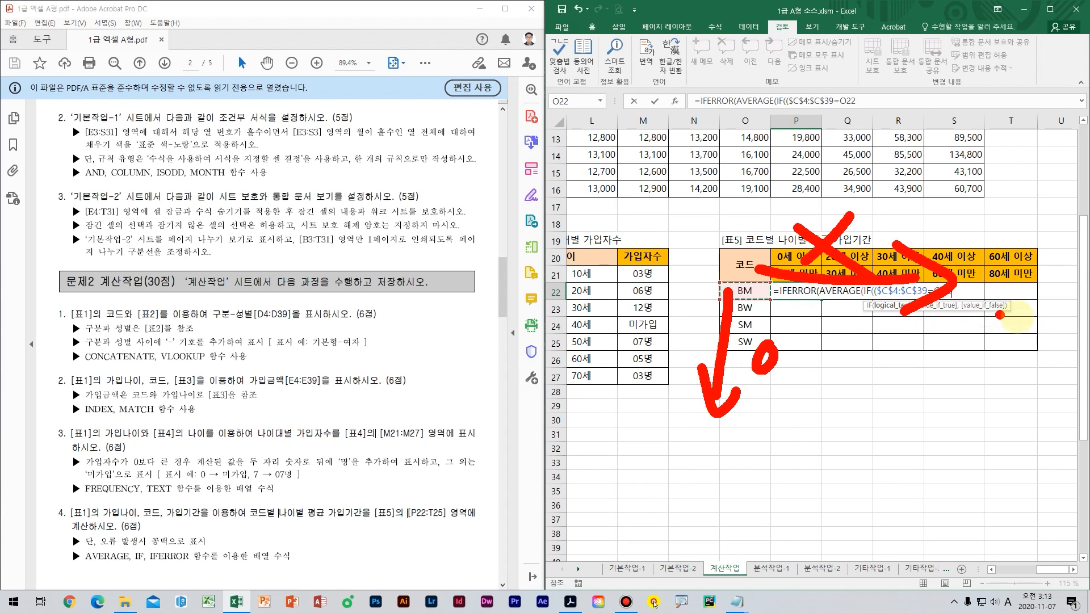
key("Escape")
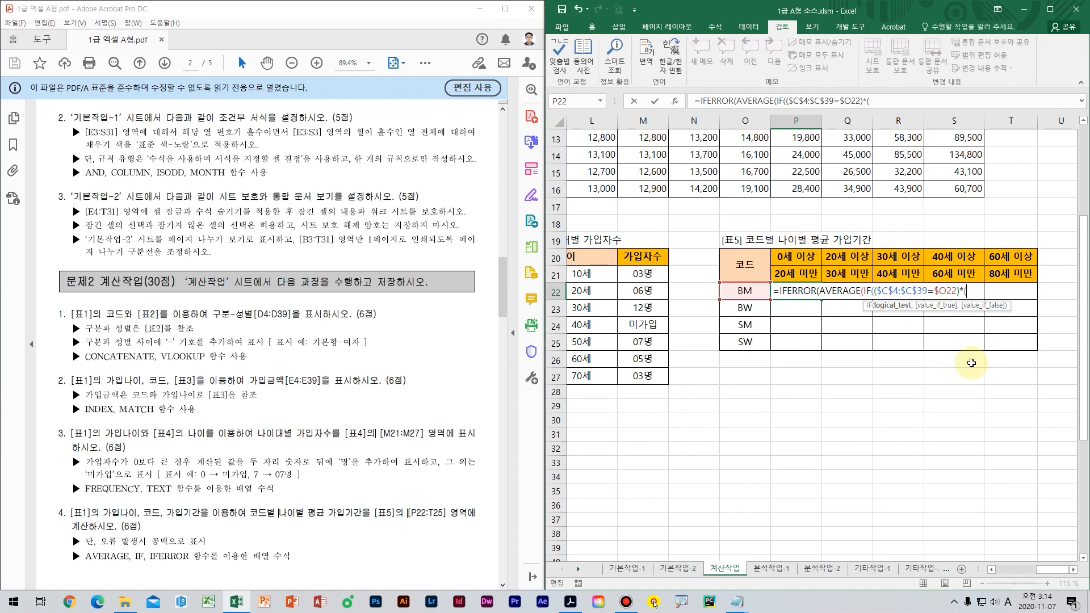
- Enter the second condition so that 표1's 가입나이 range $B$4:$B$39 is >= the lower age limit P$20
left_click_drag(1052, 569, 967, 568)
scroll(763, 375, "up", 4)
left_click(619, 187)
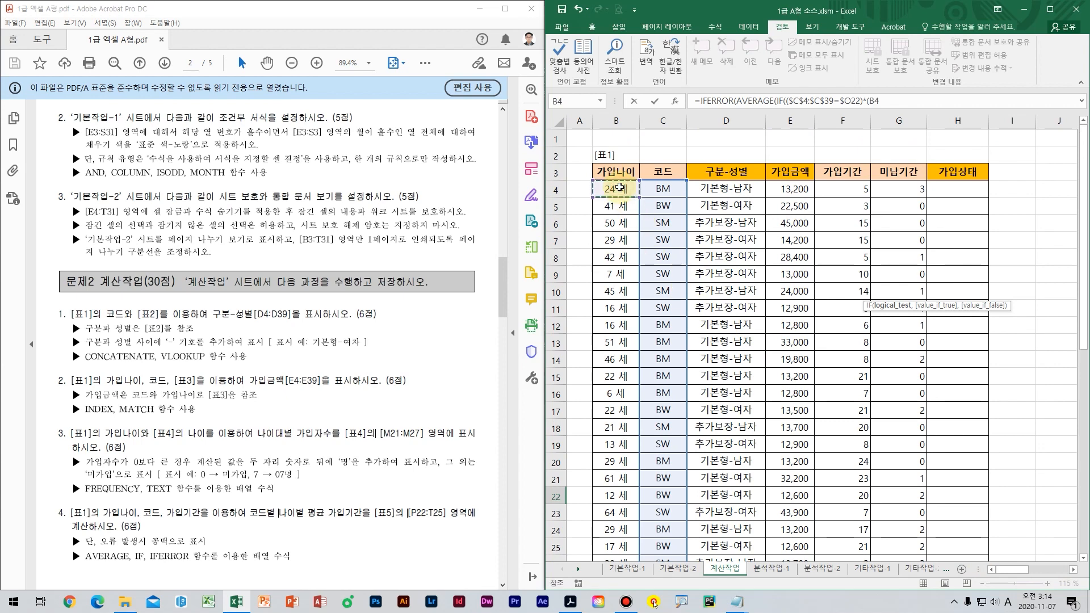
key("ctrl+shift+Down")
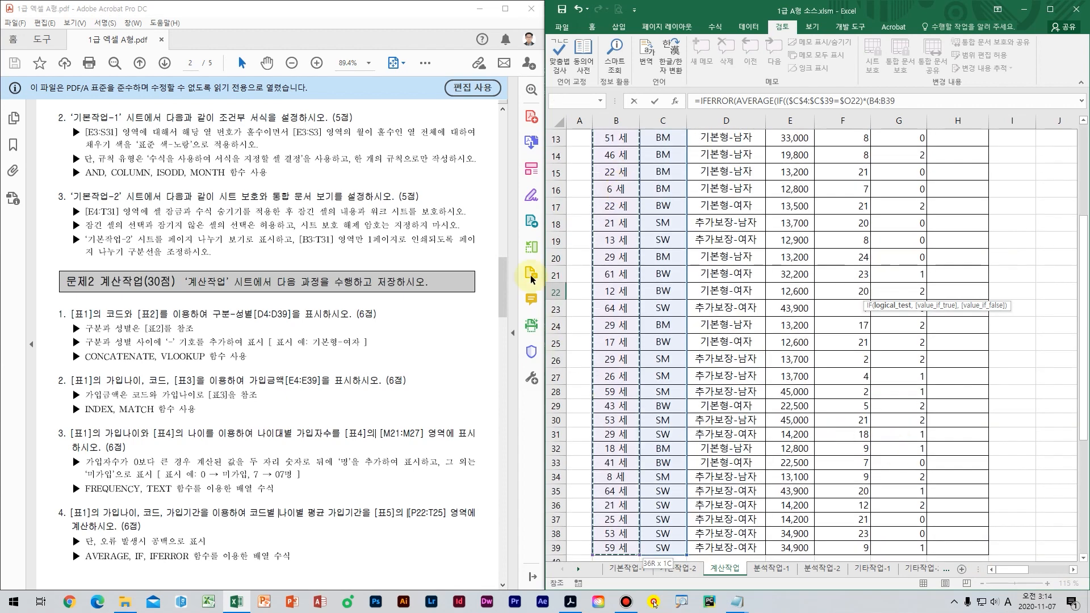
key("F4")
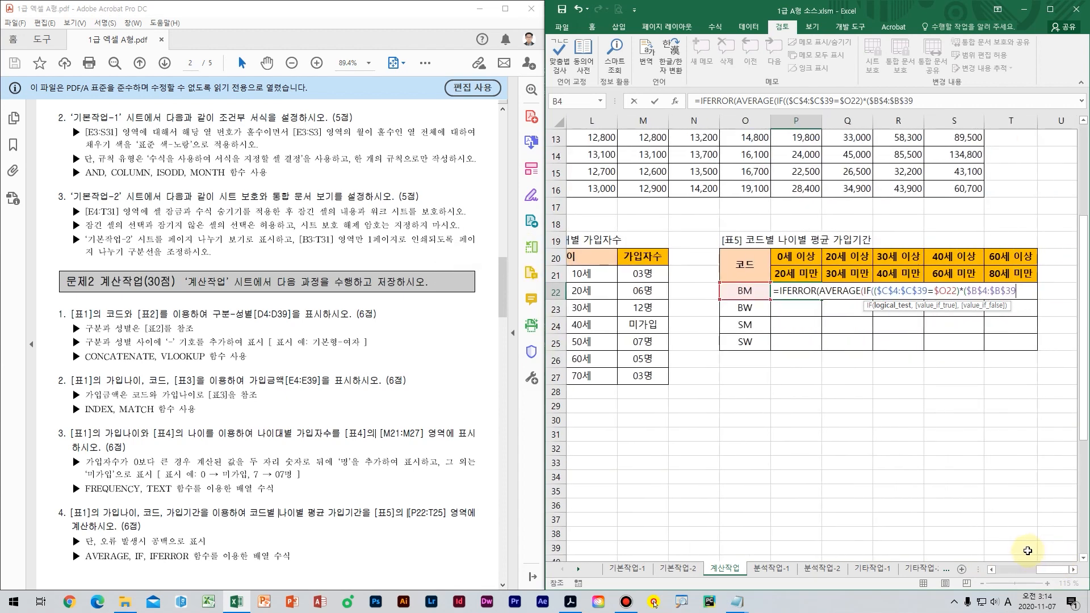
type(">=")
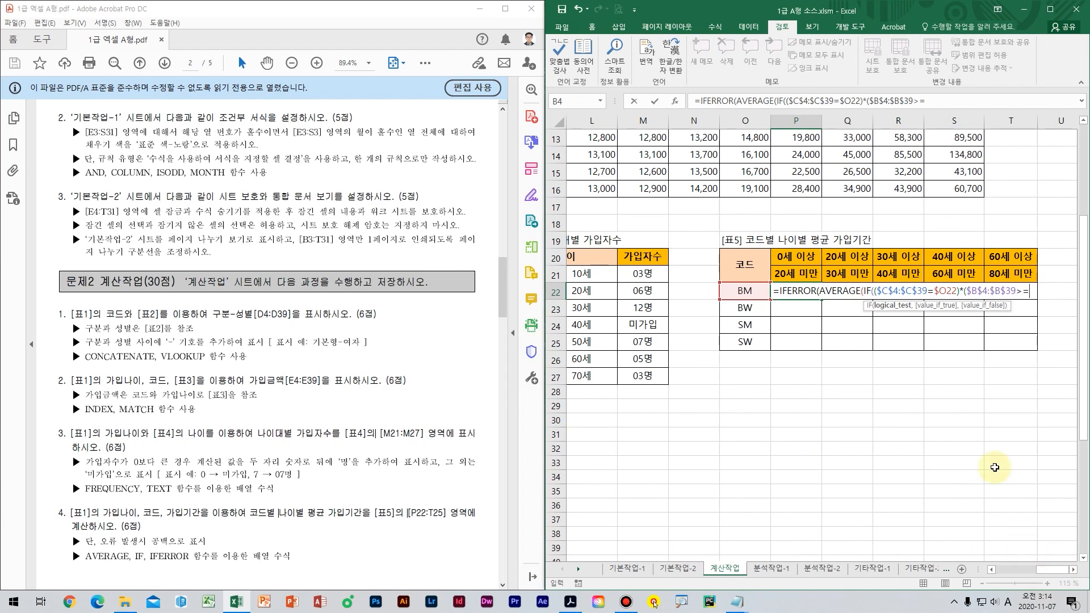
left_click(797, 256)
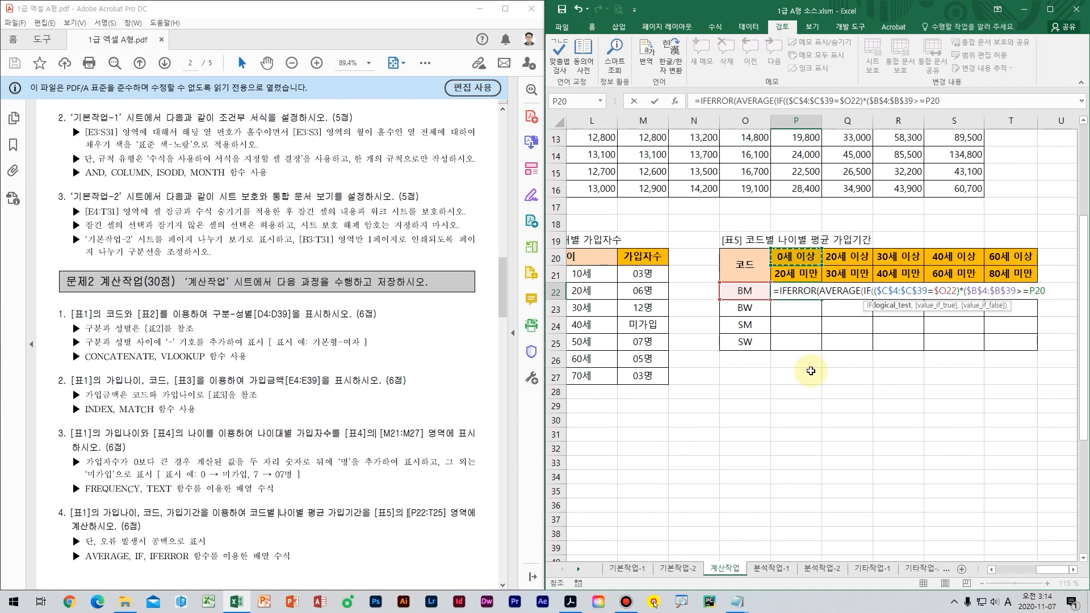
key("F4")
key("F4")
left_click_drag(794, 249, 799, 390)
mouse_move(761, 350)
left_mouse_down()
mouse_move(817, 398)
mouse_move(840, 387)
left_mouse_up()
left_click_drag(728, 368, 682, 435)
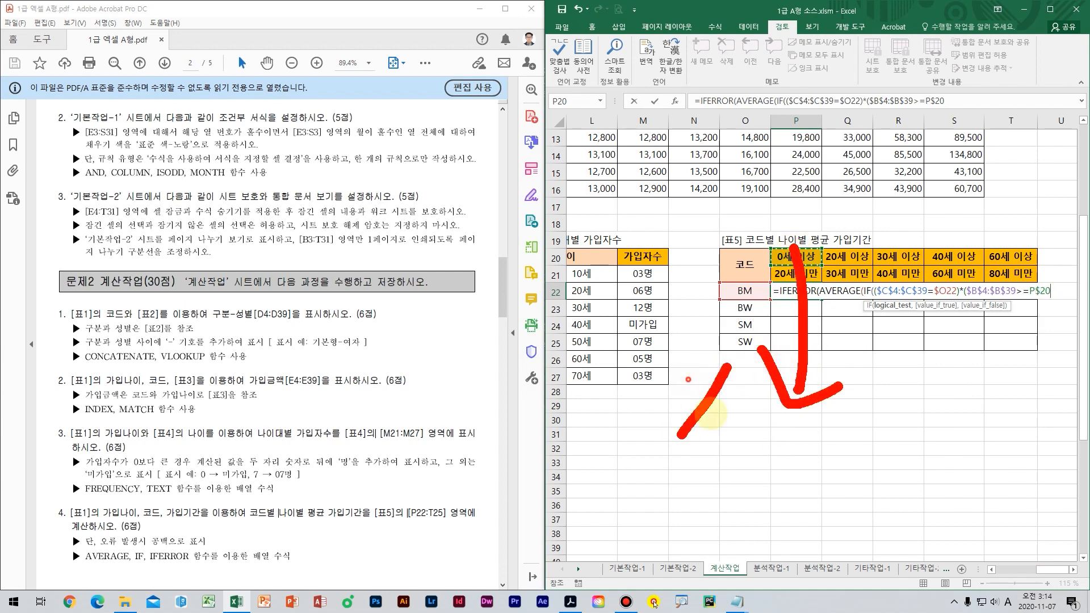
left_click_drag(677, 357, 729, 430)
left_click_drag(772, 255, 997, 261)
left_click_drag(946, 224, 948, 285)
left_click_drag(882, 189, 877, 186)
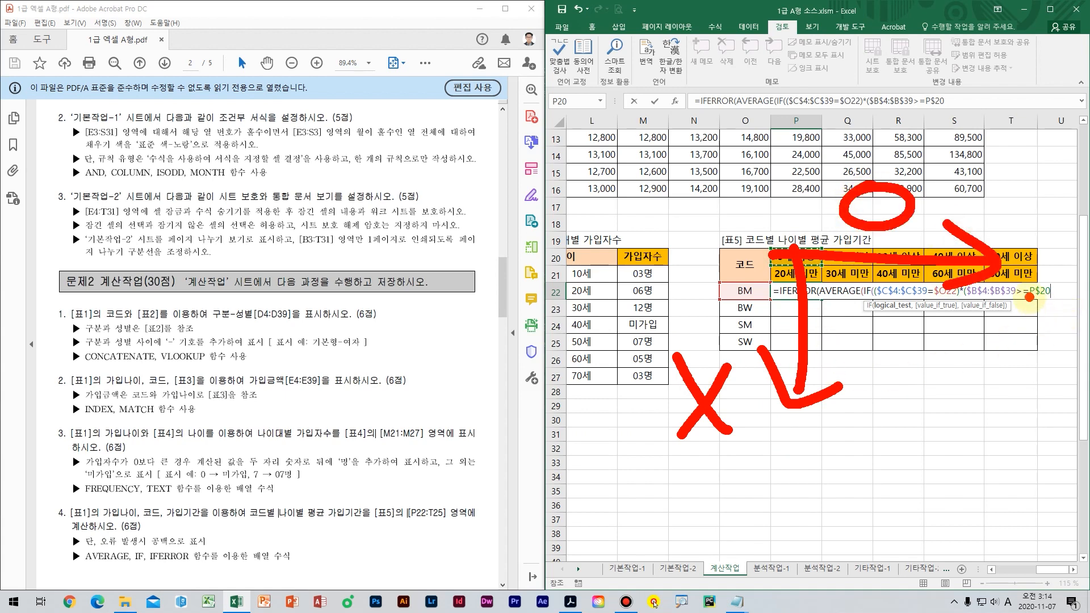
key("Escape")
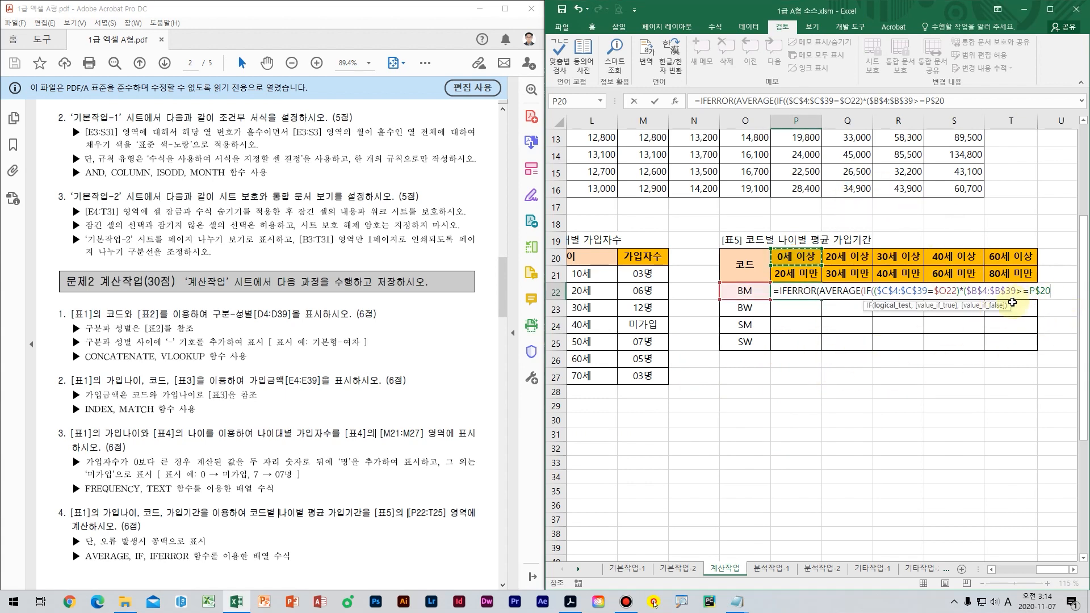
- Close the second condition and multiply it by a third one testing 표1's 가입나이 range $B$4:$B$39 < P$21
type(")*")
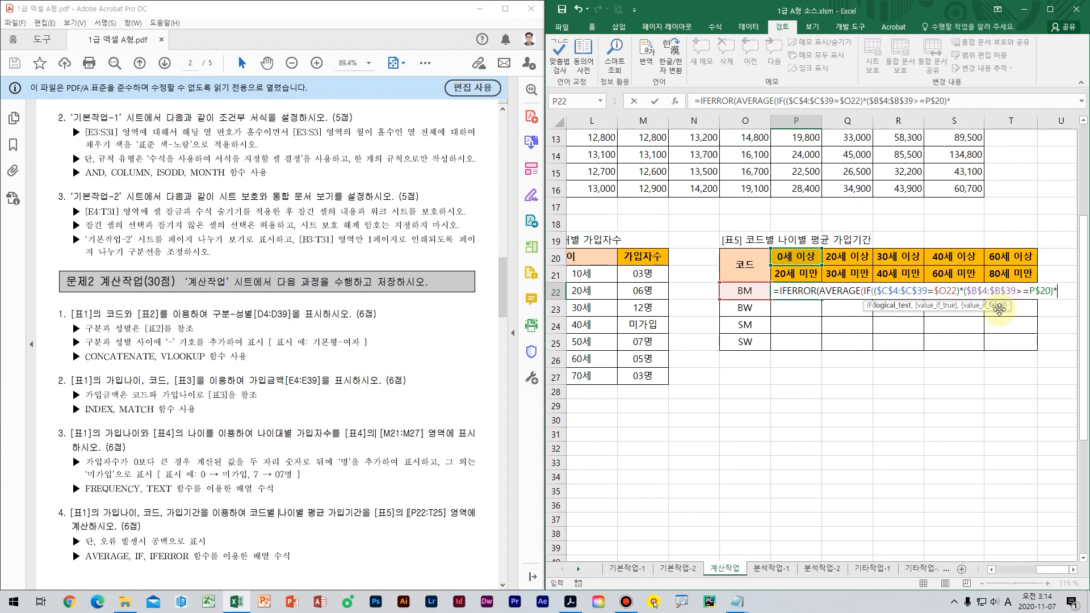
type("(")
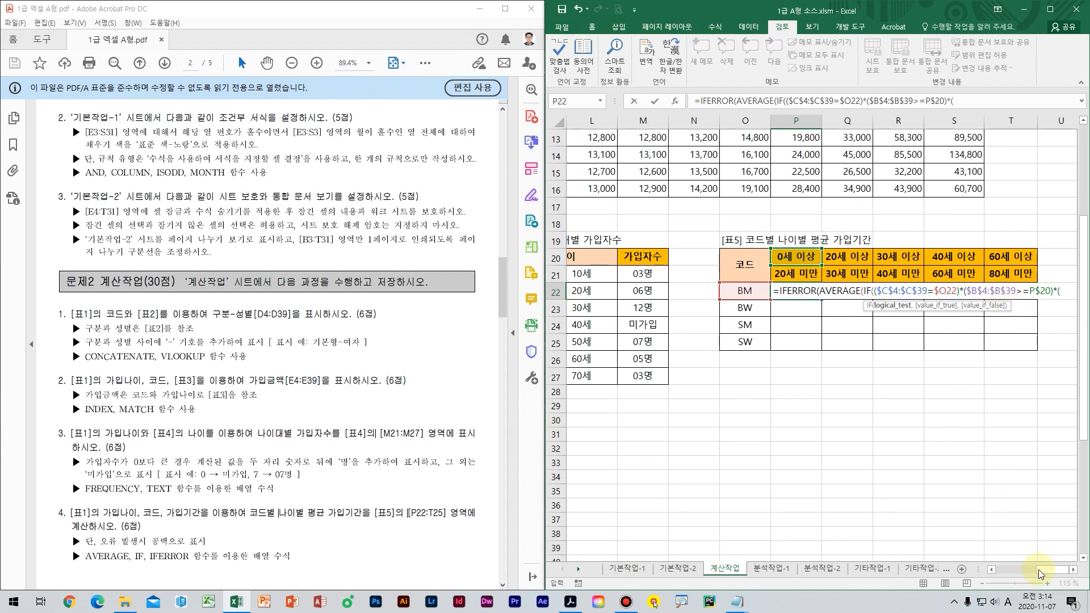
left_click_drag(1047, 569, 1001, 568)
scroll(614, 227, "up", 4)
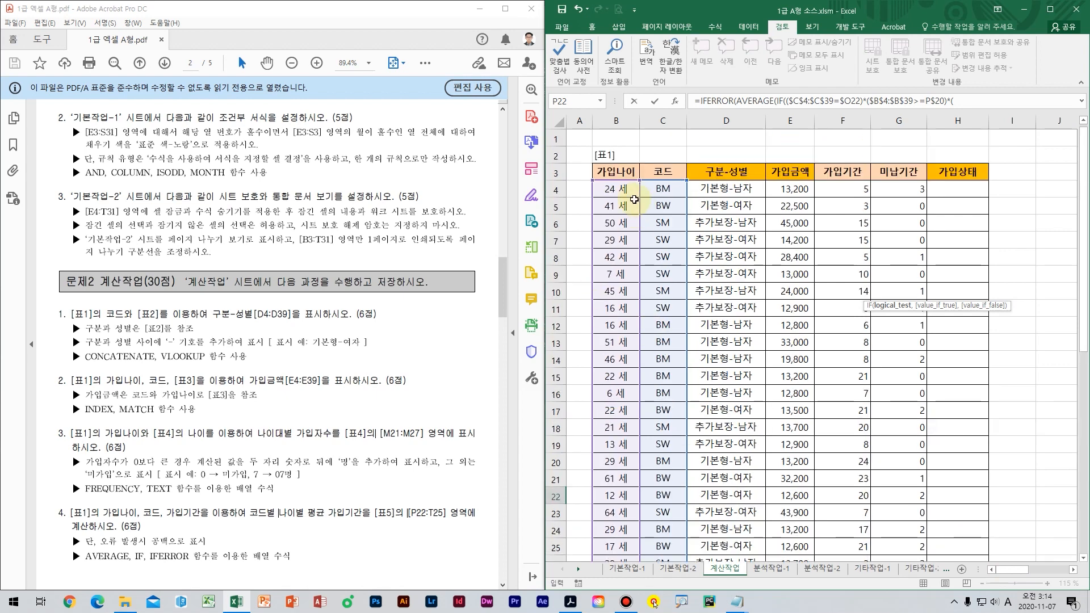
left_click(614, 191)
left_click_drag(614, 191, 642, 559)
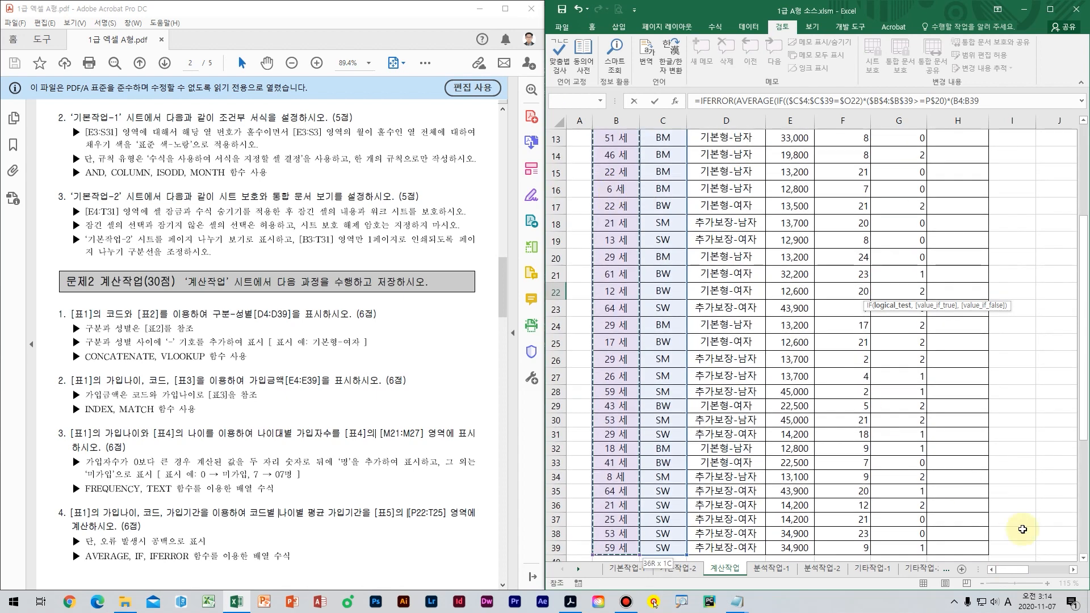
left_click_drag(1010, 569, 1074, 569)
key("F4")
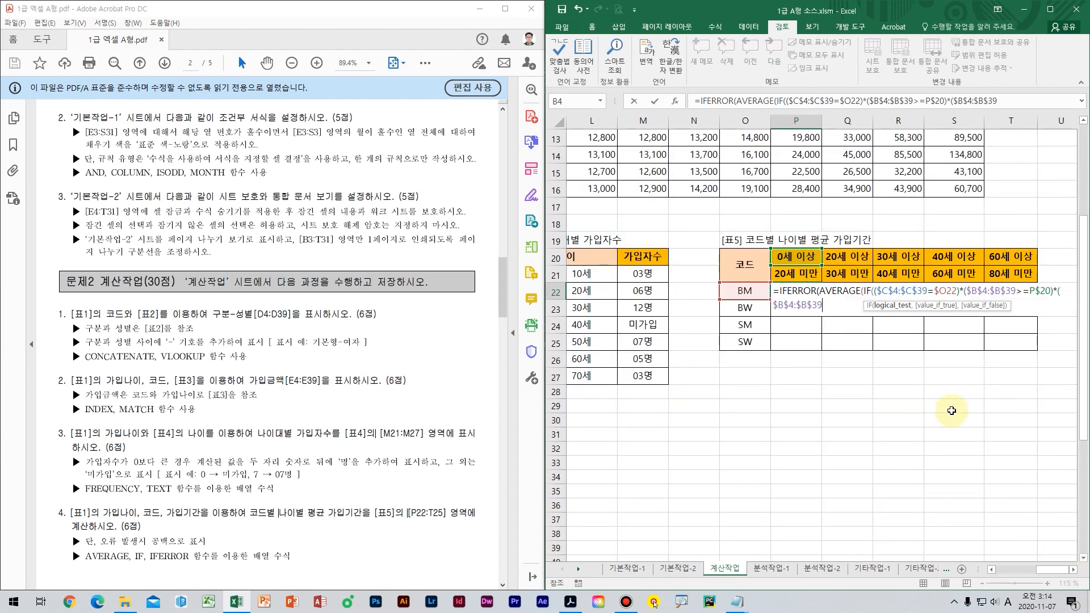
type("<")
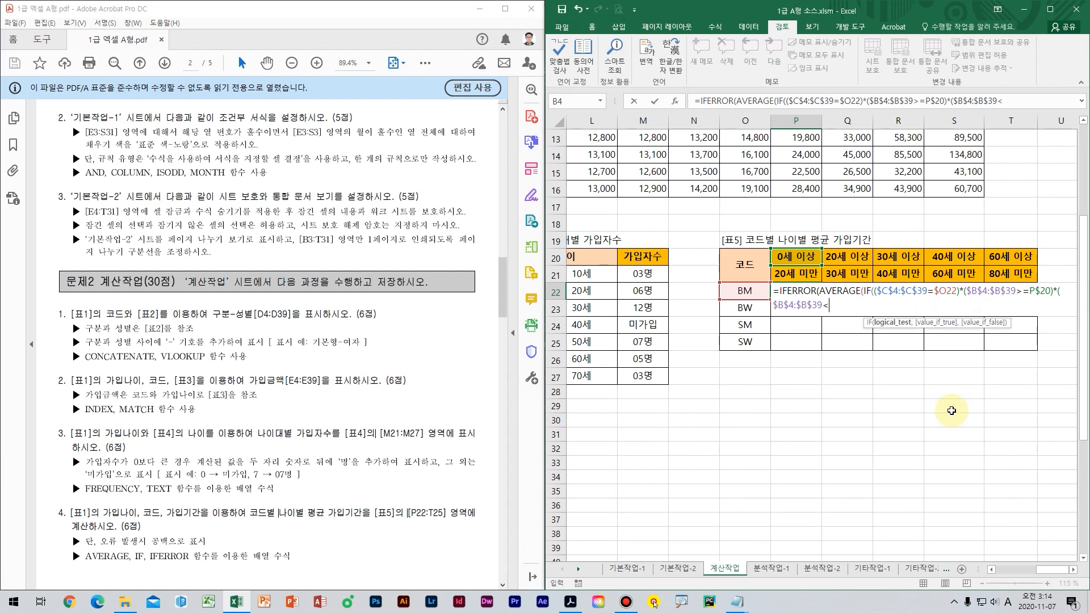
left_click(796, 274)
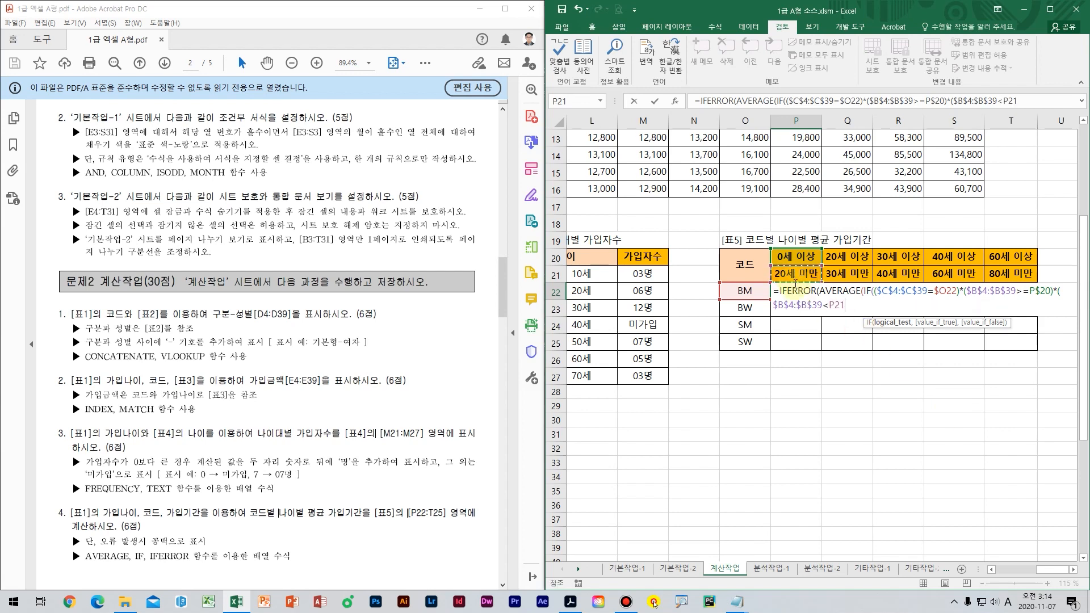
key("F4")
key("F4")
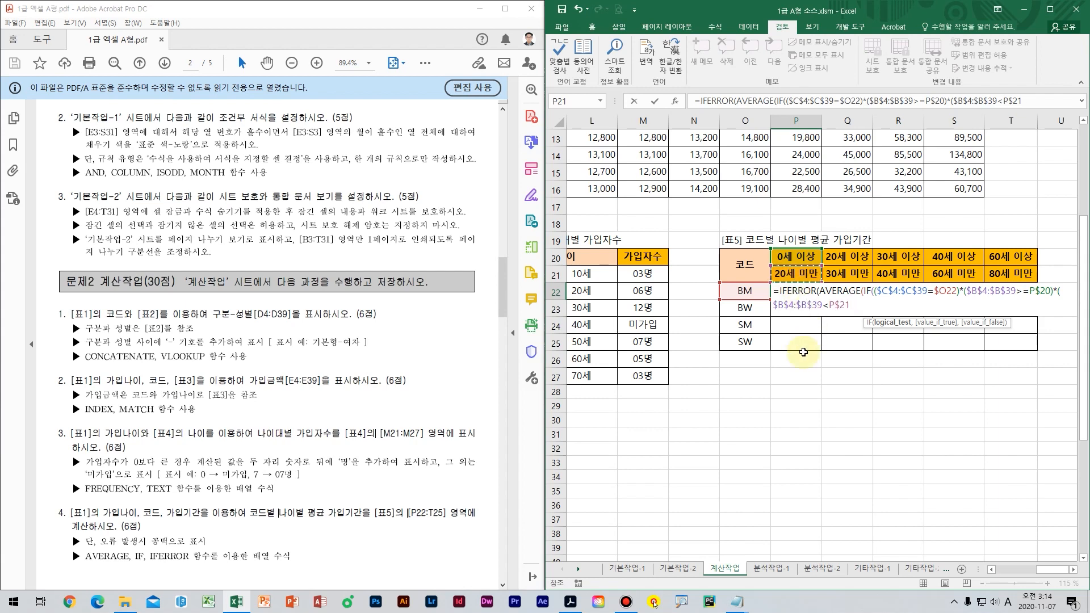
left_click_drag(791, 290, 755, 372)
mouse_move(730, 290)
left_mouse_down()
mouse_move(705, 352)
mouse_move(753, 343)
left_mouse_up()
mouse_move(814, 274)
left_mouse_down()
mouse_move(999, 278)
mouse_move(959, 309)
left_mouse_up()
left_click_drag(915, 258, 877, 215)
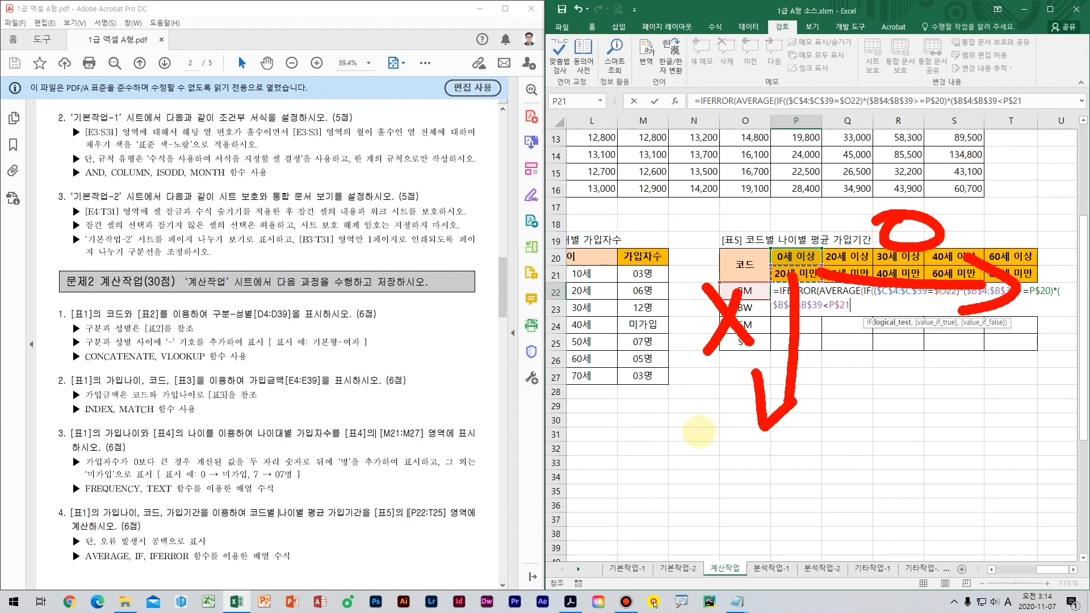
key("Escape")
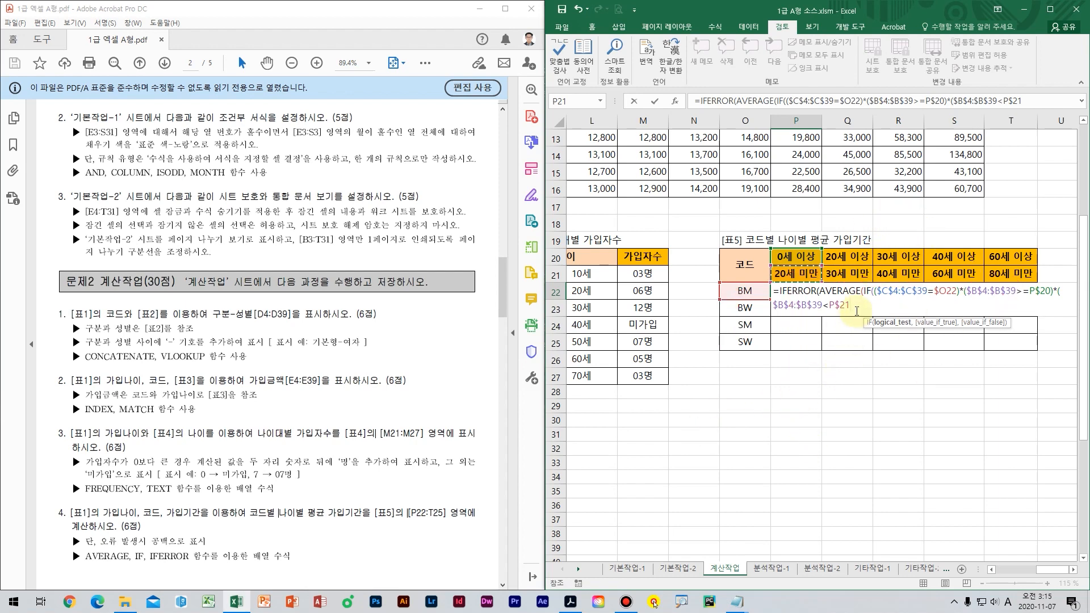
- Close the third condition in the P22 formula and begin IF's value_if_true argument
left_click(858, 306)
type(")")
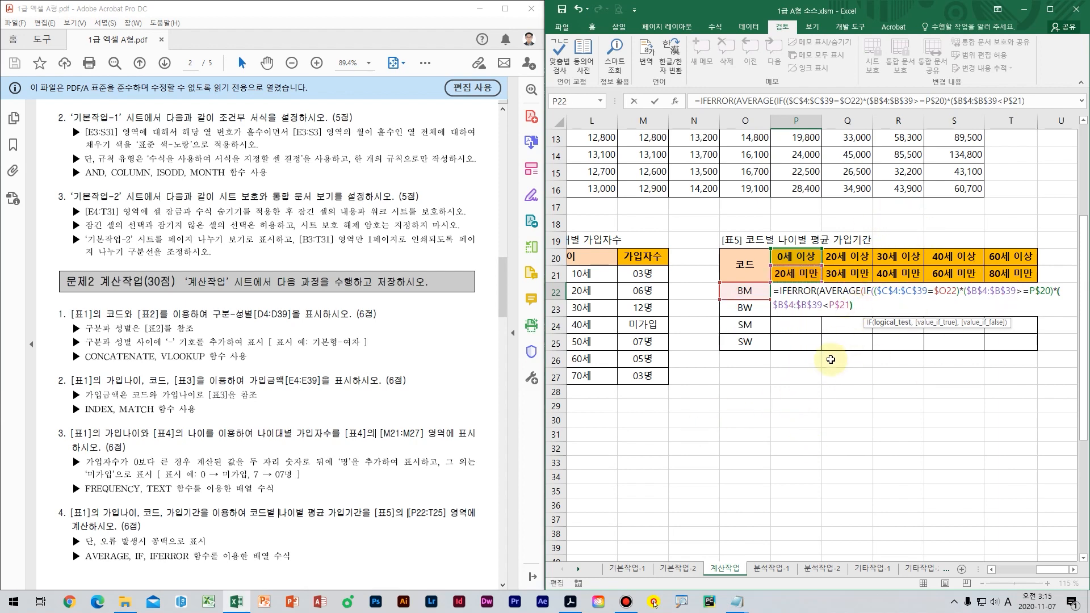
type(",")
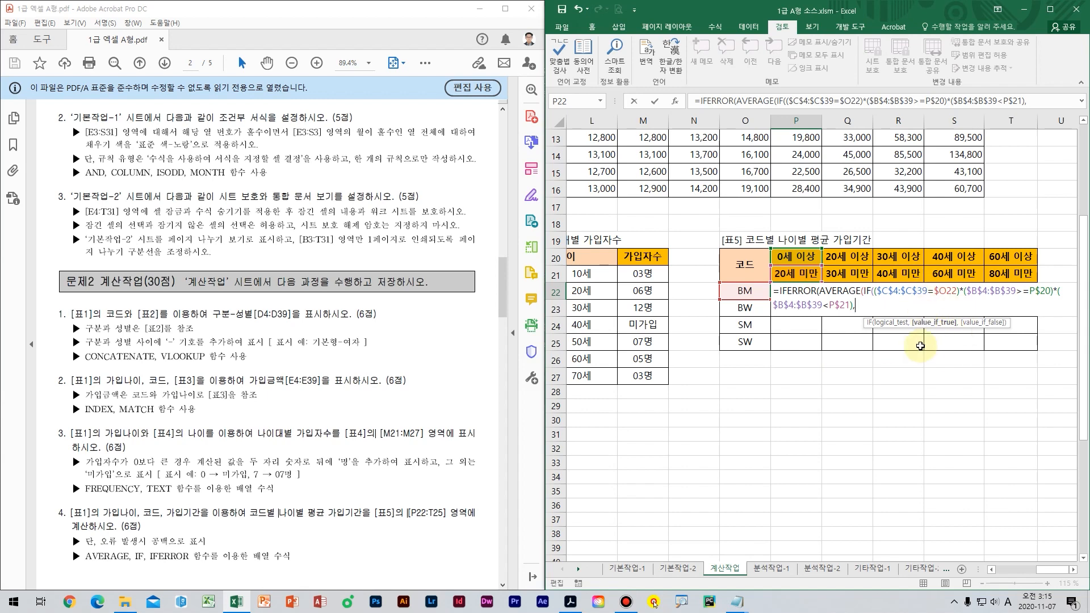
left_click_drag(1050, 570, 1005, 578)
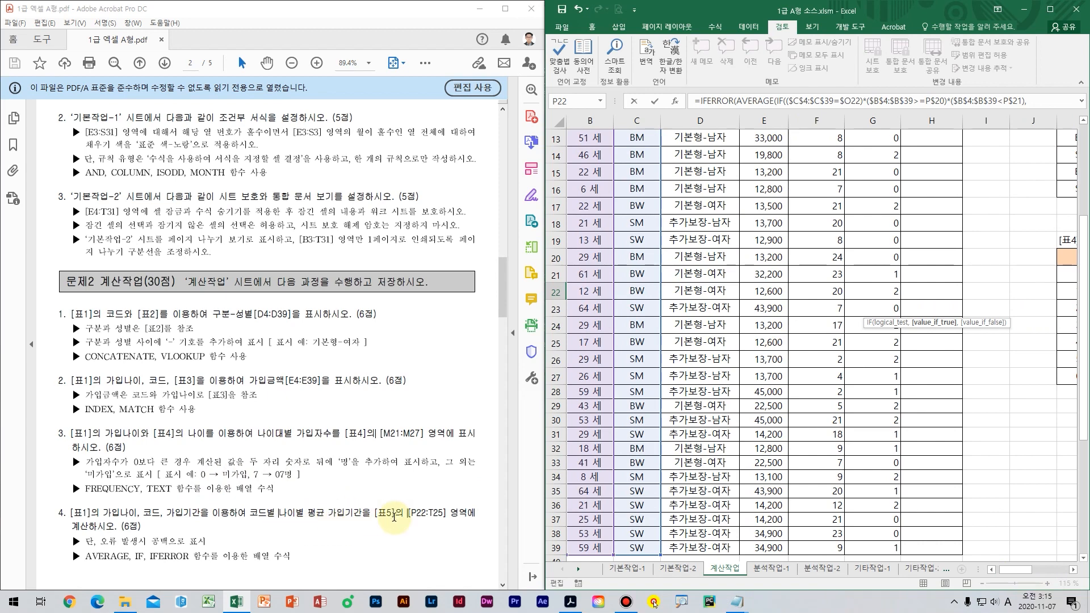
left_click(1082, 120)
scroll(1082, 121, "up", 3)
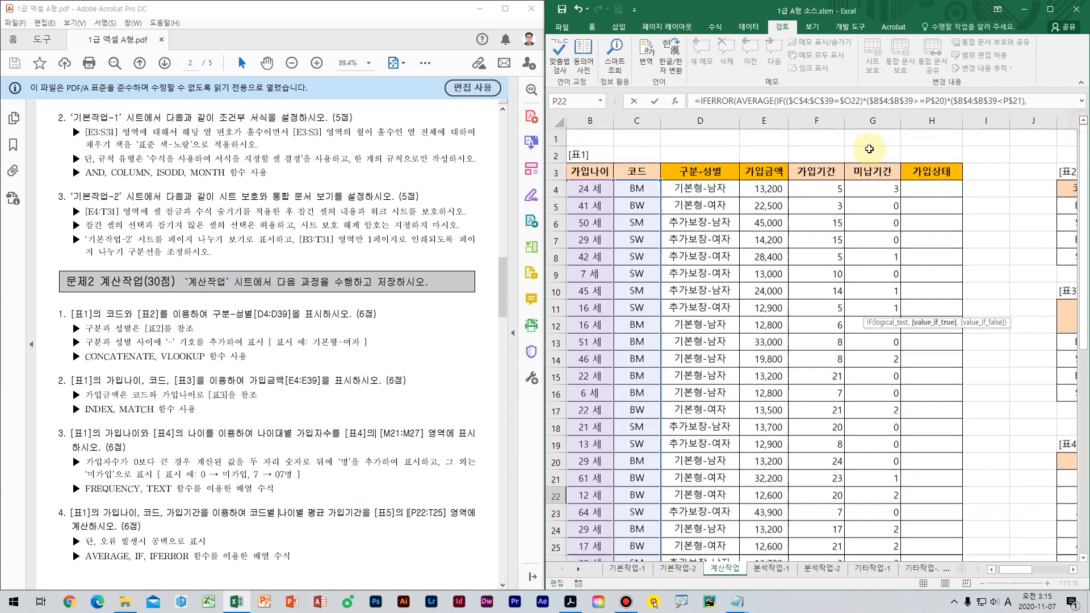
- Complete P22's array formula with $F$4:$F$39 as the averaged range and "" as the error result, and fill it across P22:T25
left_click(805, 188)
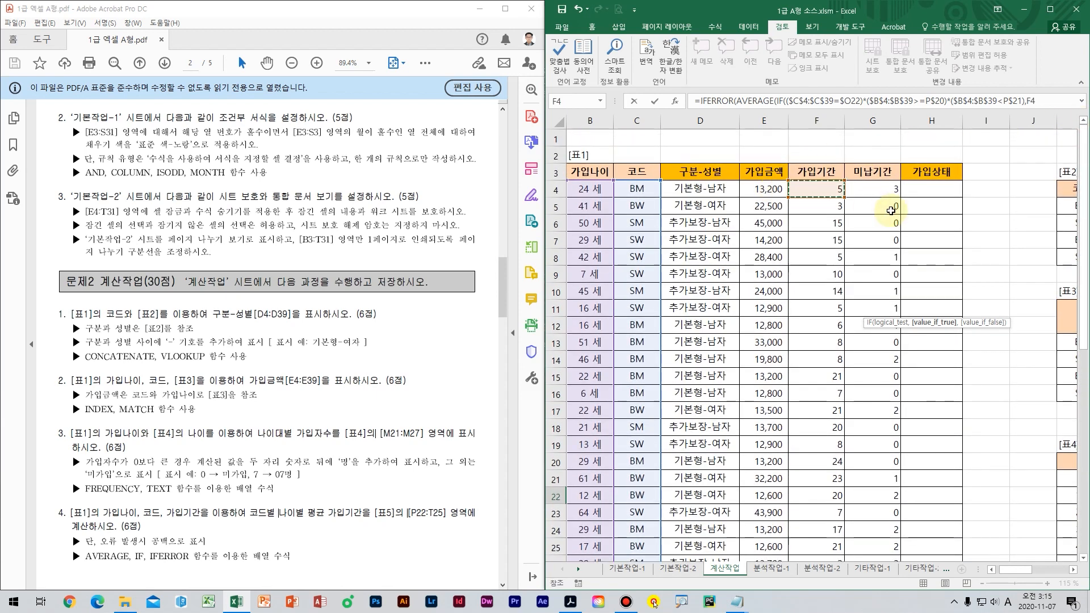
key("ctrl+shift+Down")
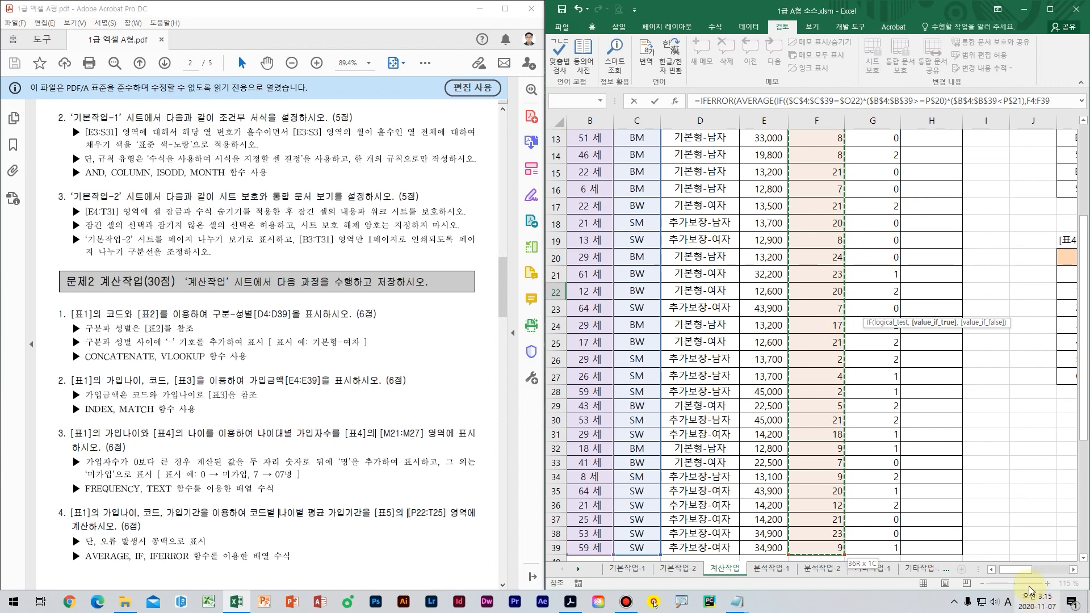
key("F4")
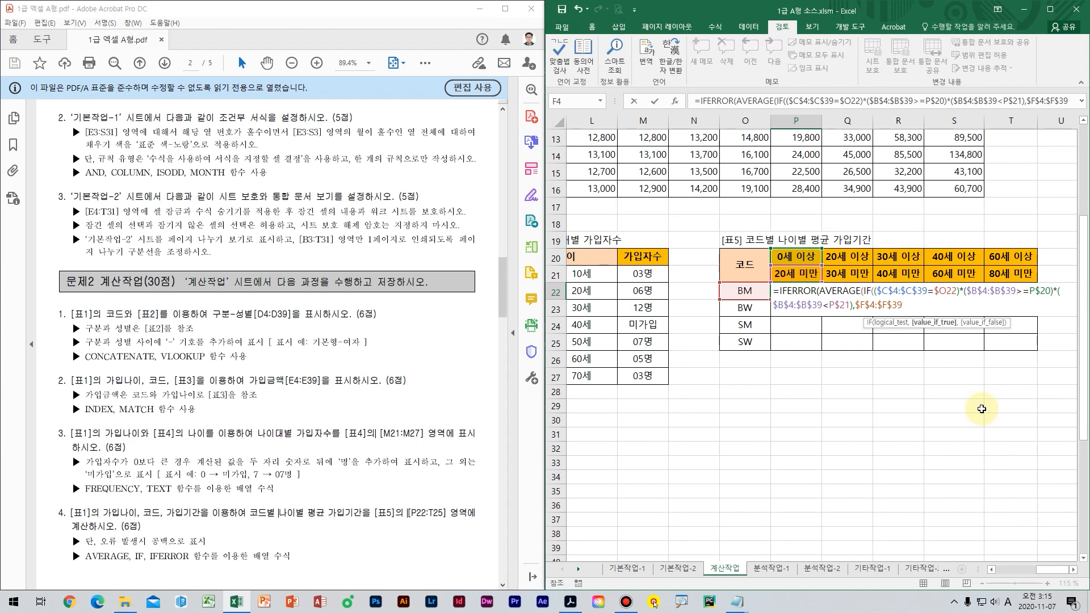
type(")")
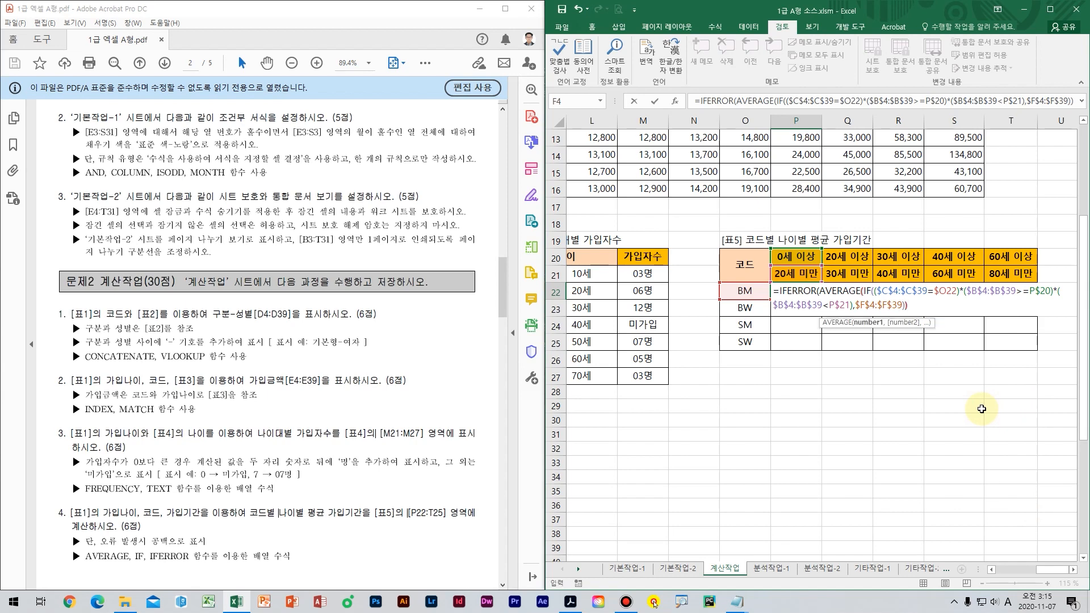
type("),")
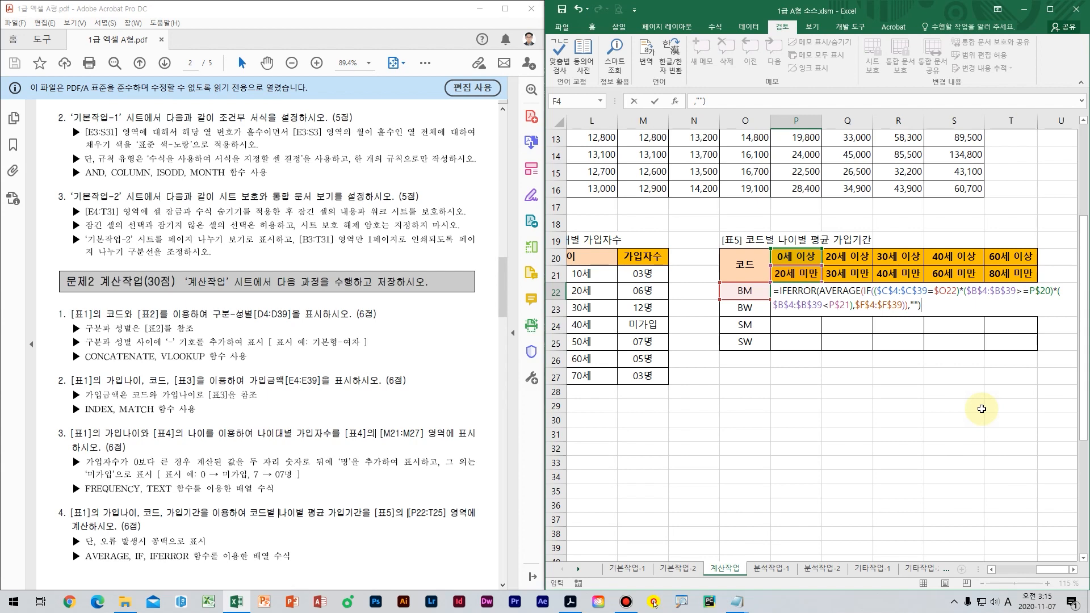
key("ctrl+shift+Return")
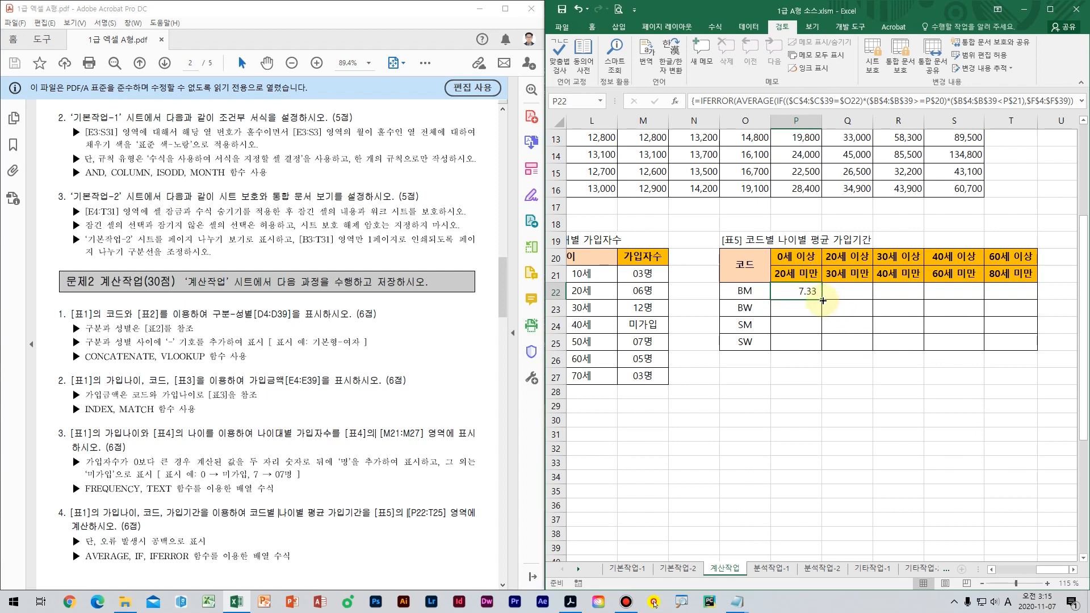
left_click_drag(823, 300, 1016, 349)
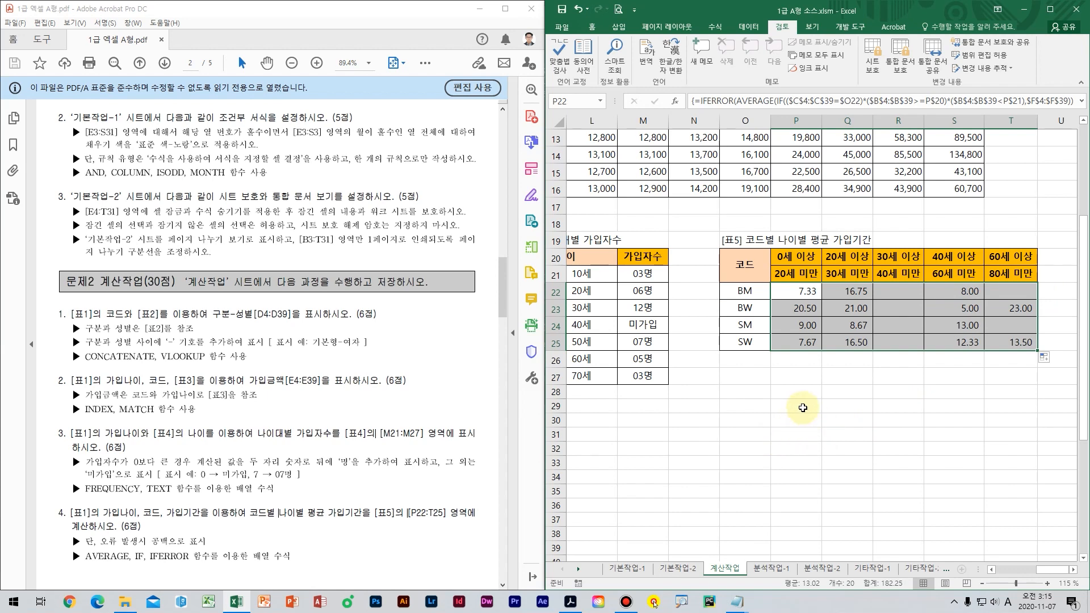
left_click(811, 403)
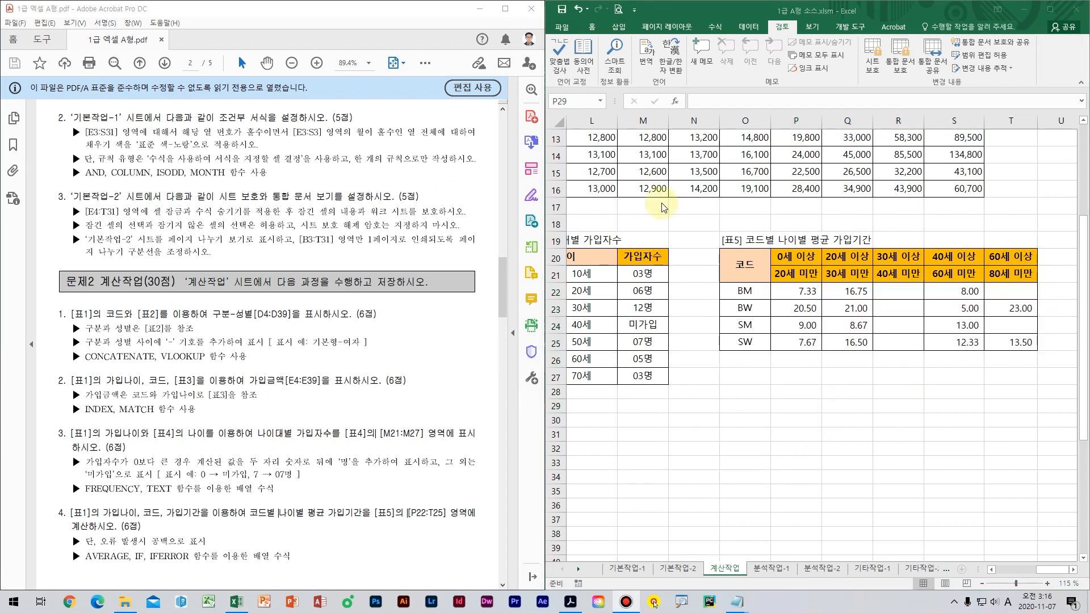
- Copy P22's formula text and paste it into the Notepad answer list under a new heading "4번 답"
left_click(813, 295)
key("F2")
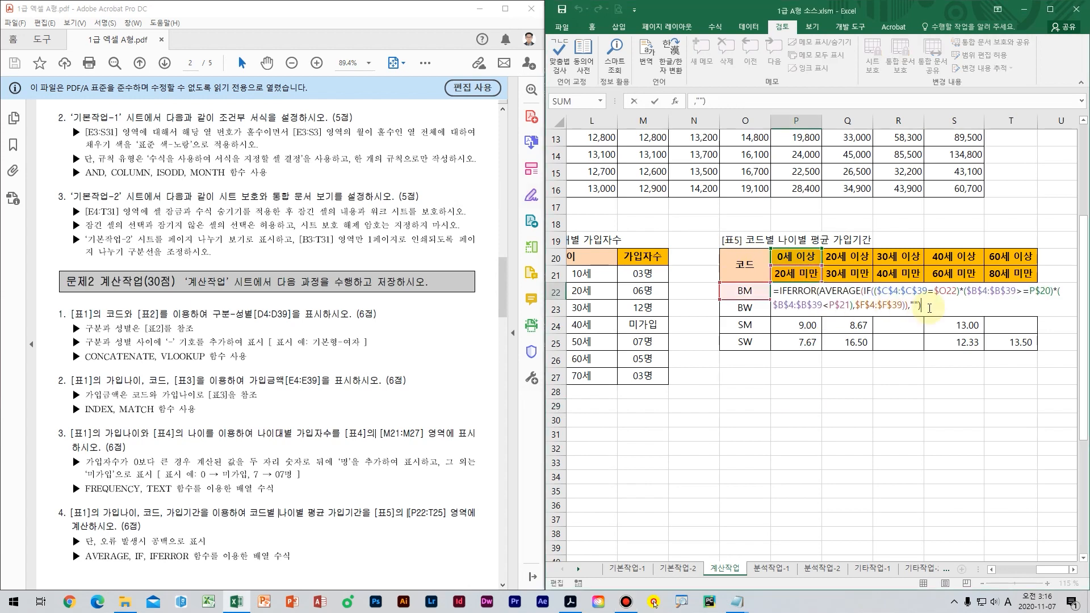
left_click_drag(929, 310, 697, 258)
key("ctrl+c")
mouse_move(735, 605)
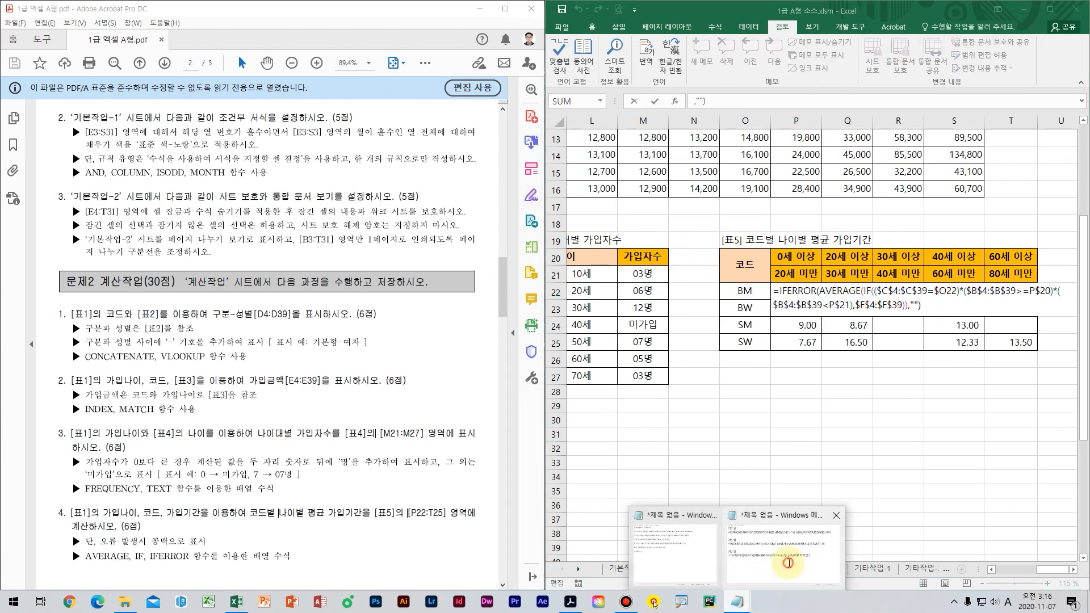
left_click(759, 545)
left_click(200, 386)
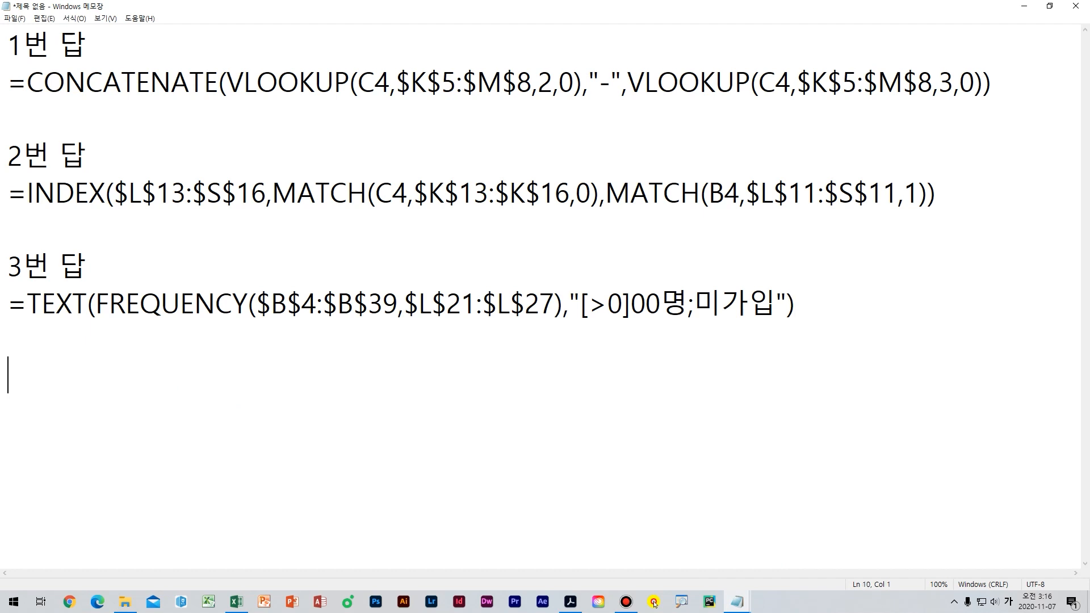
type("4번 답")
key("Return")
key("ctrl+v")
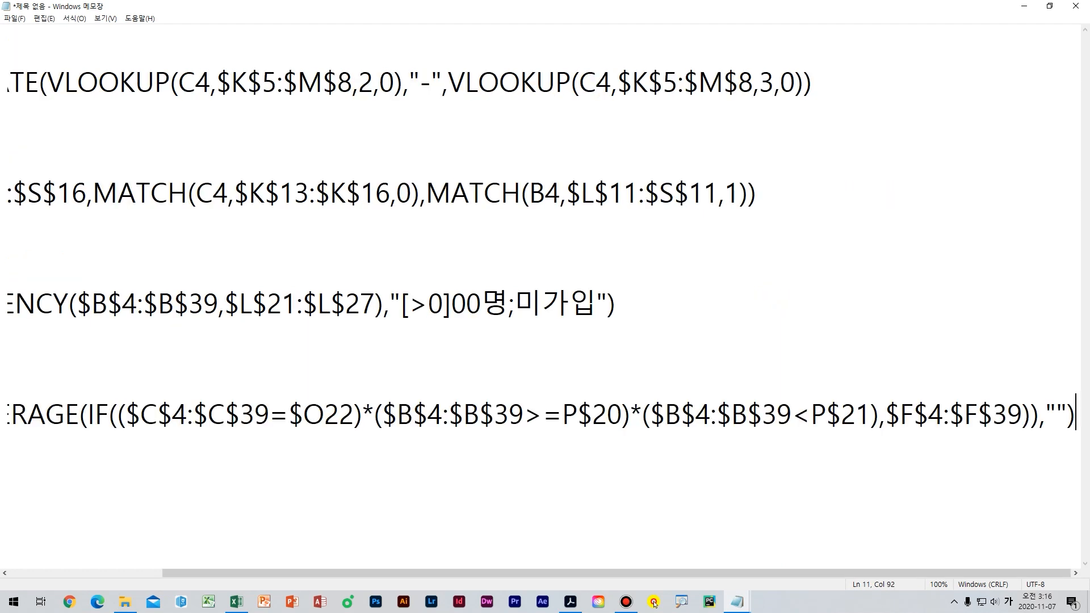
- Break the pasted 4번 formula onto a second line just before ($B$4:$B$39<P$21)
left_click_drag(182, 421, 8, 417)
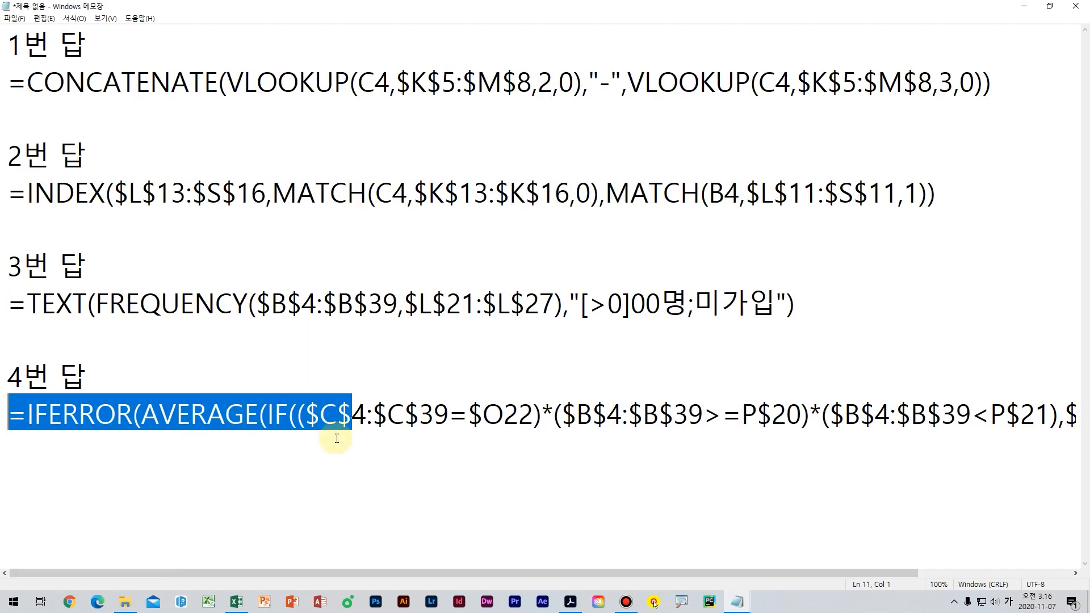
left_click(674, 420)
left_click(822, 420)
key("Return")
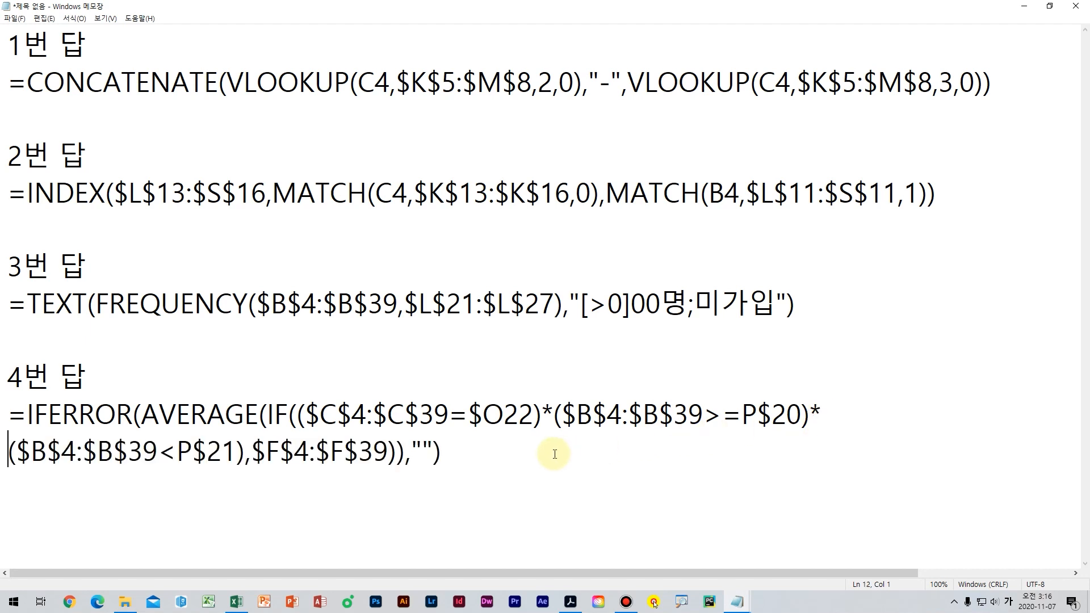
- Add the heading "5번 답" below the 4번 formula, separated by a blank line and followed by an empty line
left_click(553, 454)
key("Return")
key("Return")
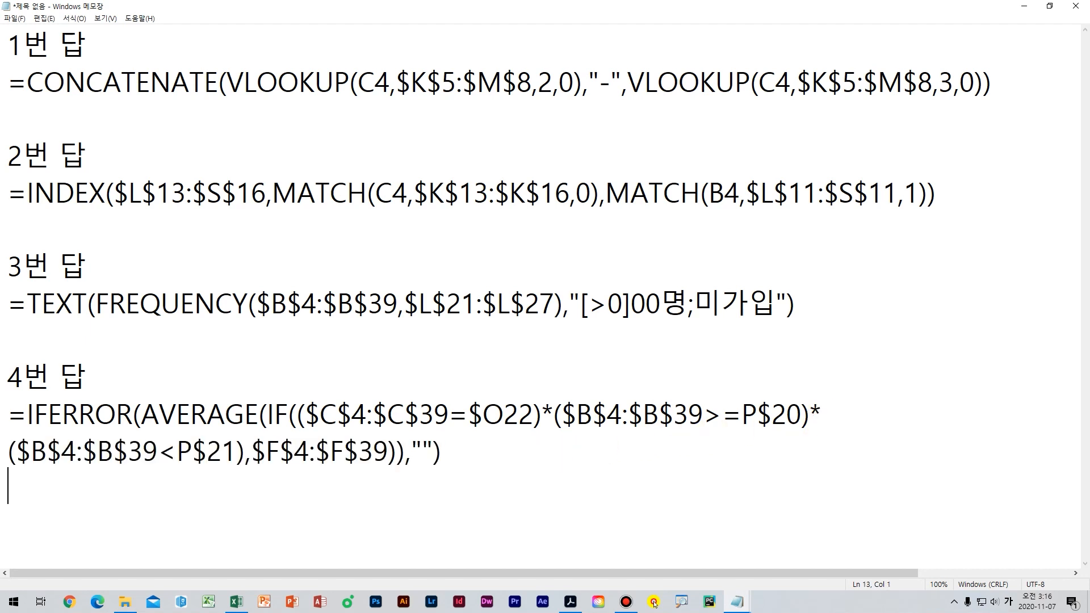
type("5번 답")
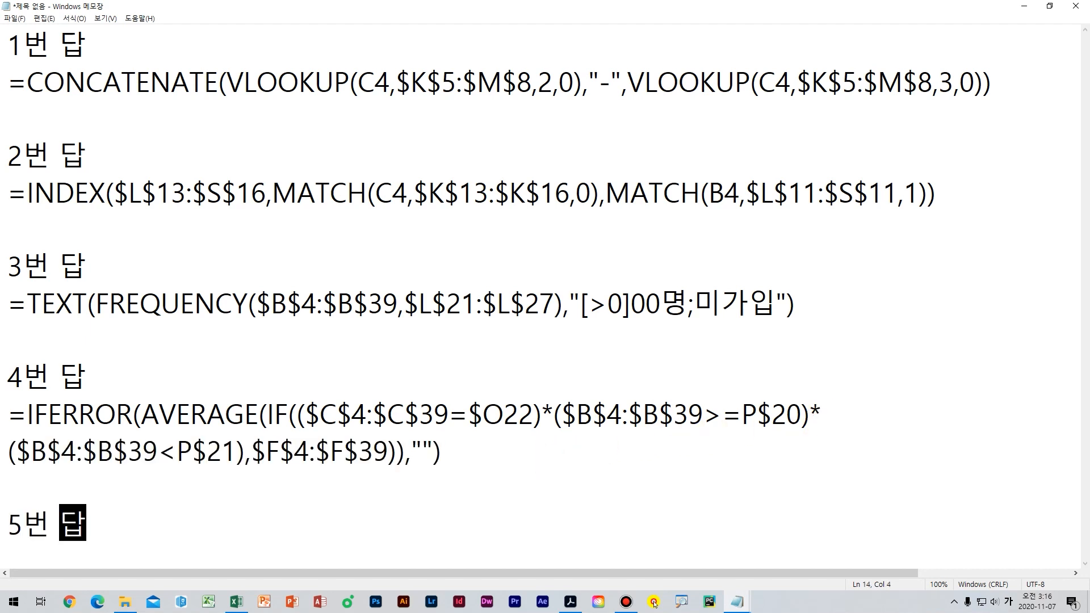
key("Return")
key("ctrl+s")
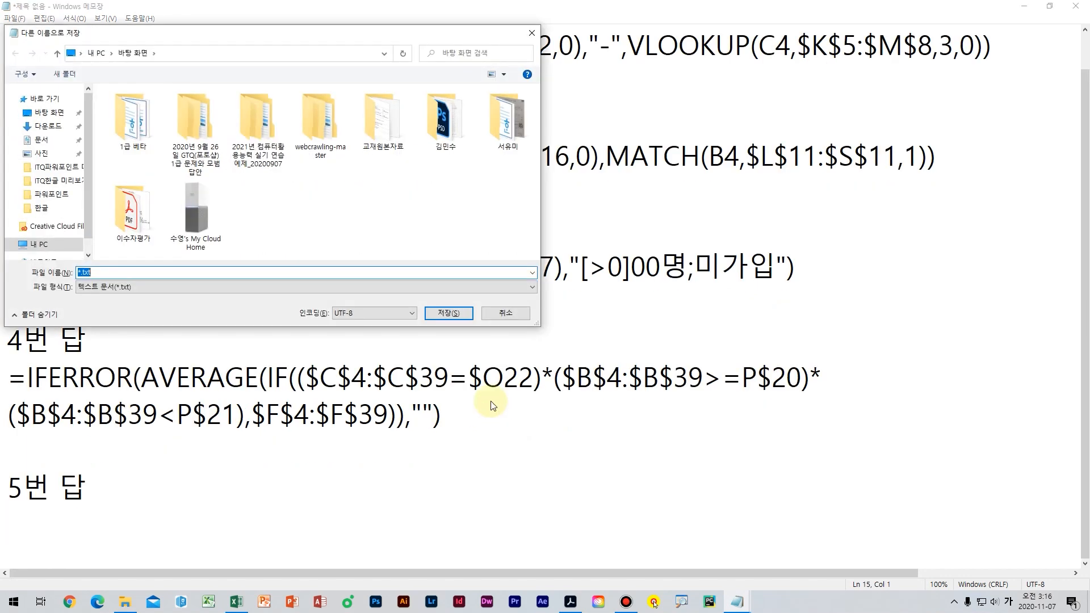
key("Escape")
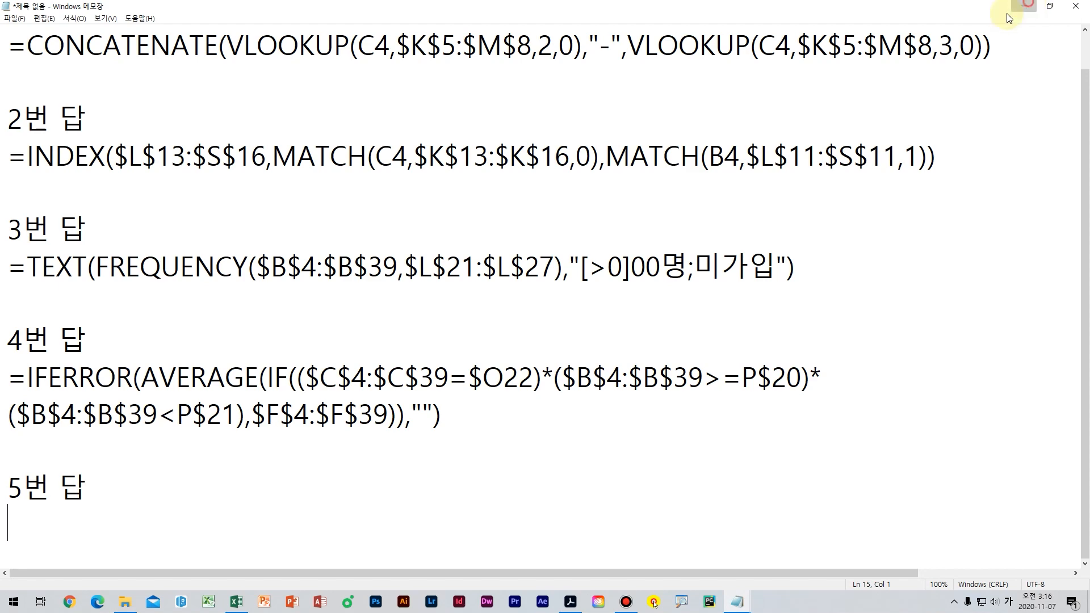
- Return to Excel and commit the formula open in P22 as an array formula
left_click(1024, 6)
key("ctrl+shift+Return")
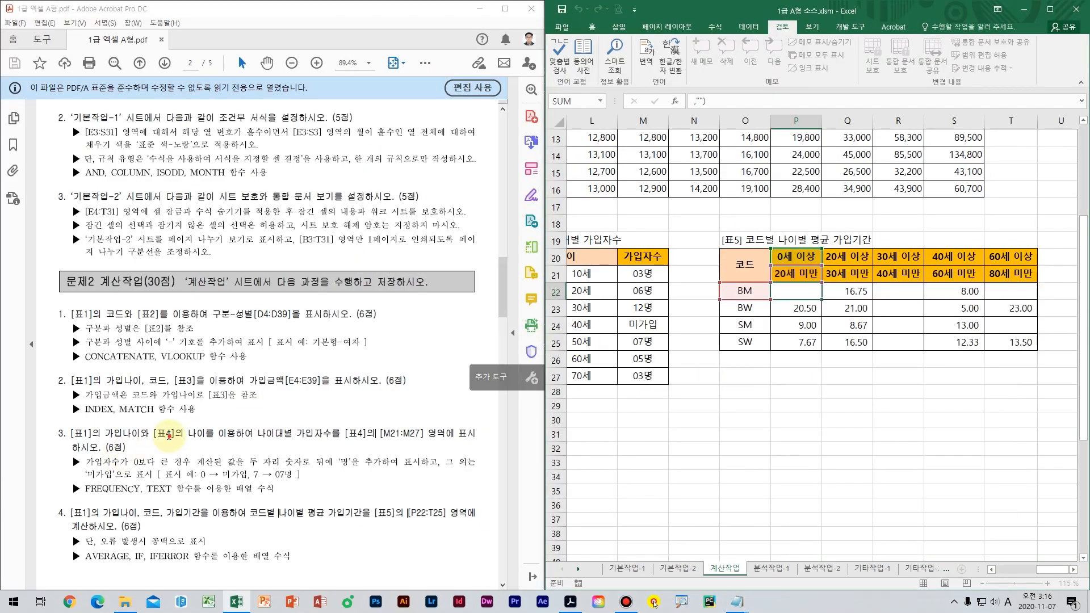
- Bring question 5 about the fn가입상태 function into view in the PDF, and select H4 under 가입상태 in the worksheet
left_click(167, 449)
scroll(171, 455, "down", 10)
scroll(170, 457, "up", 6)
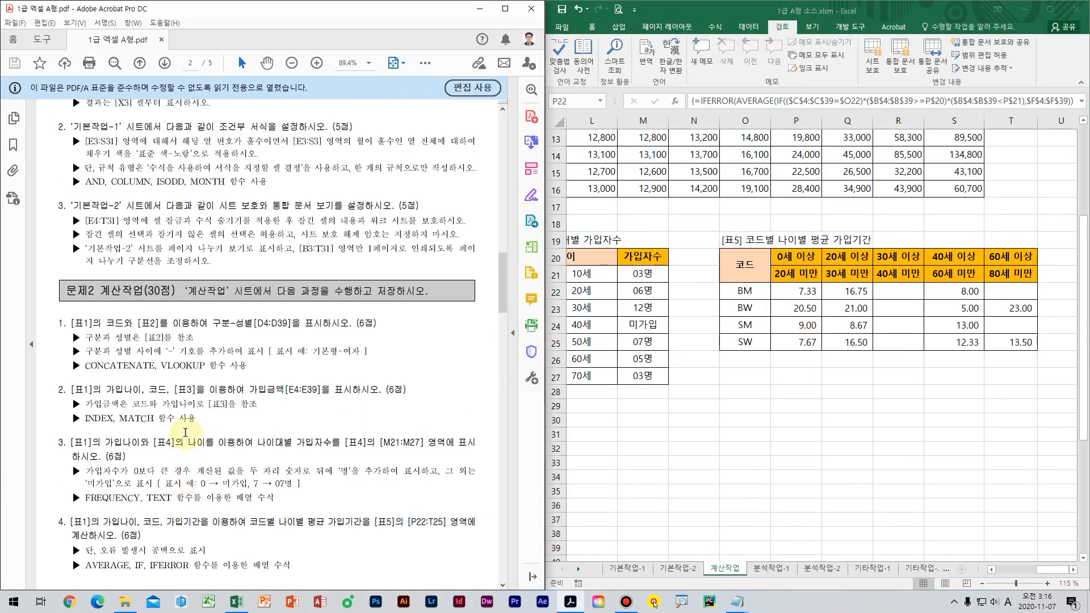
scroll(154, 177, "down", 5)
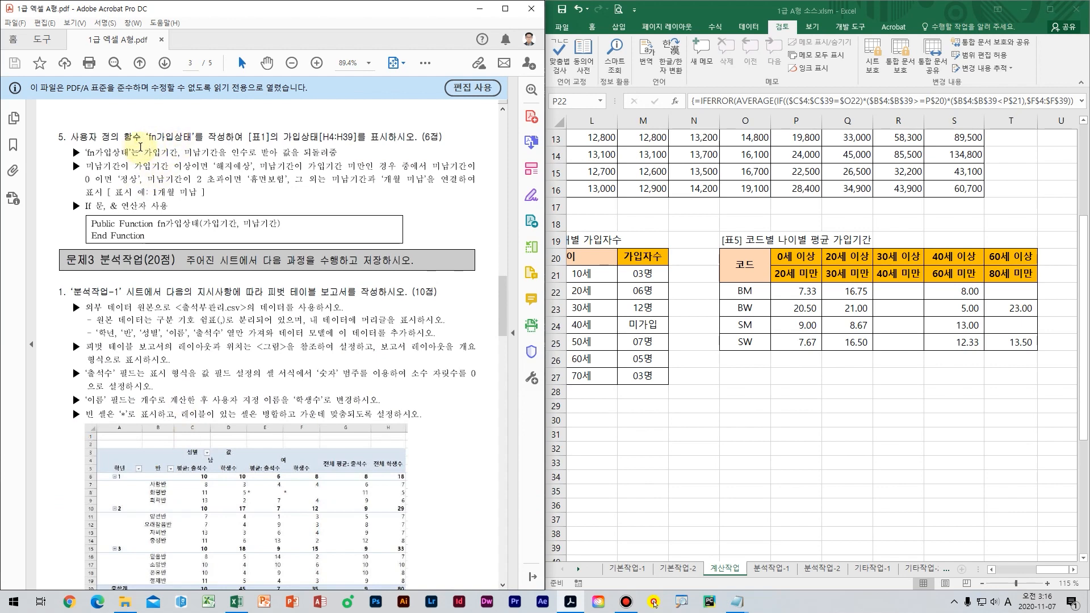
left_click(875, 392)
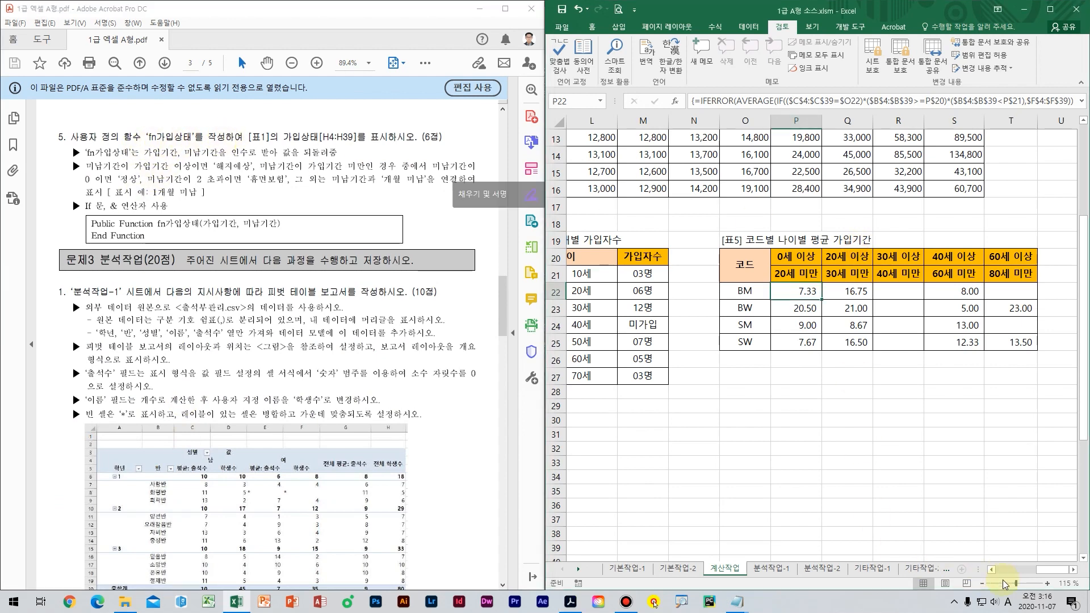
left_click_drag(1053, 569, 1021, 570)
scroll(871, 419, "up", 4)
left_click(885, 194)
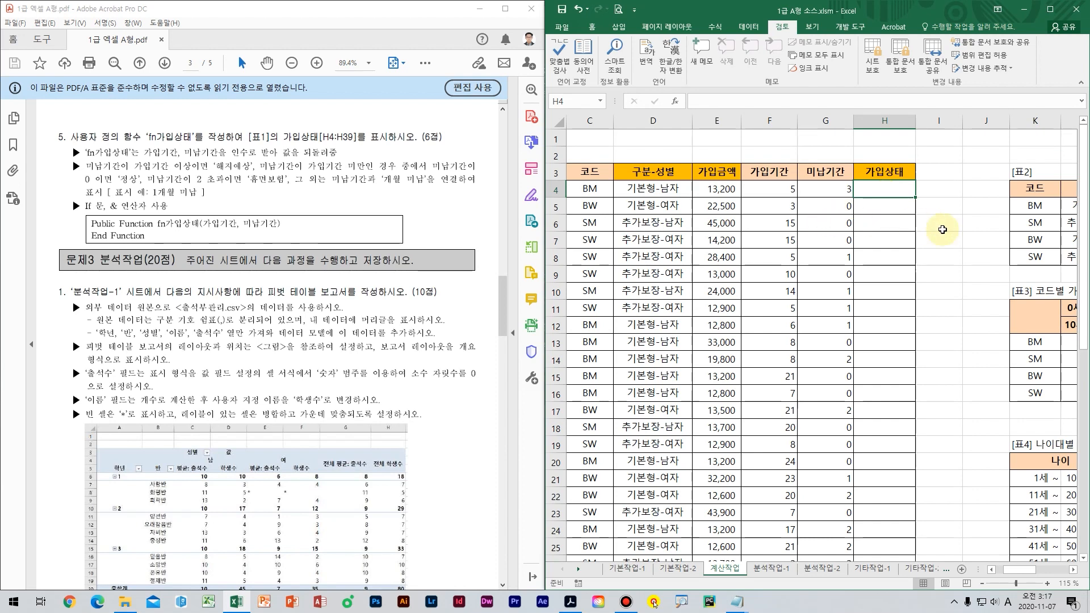
left_click(947, 192)
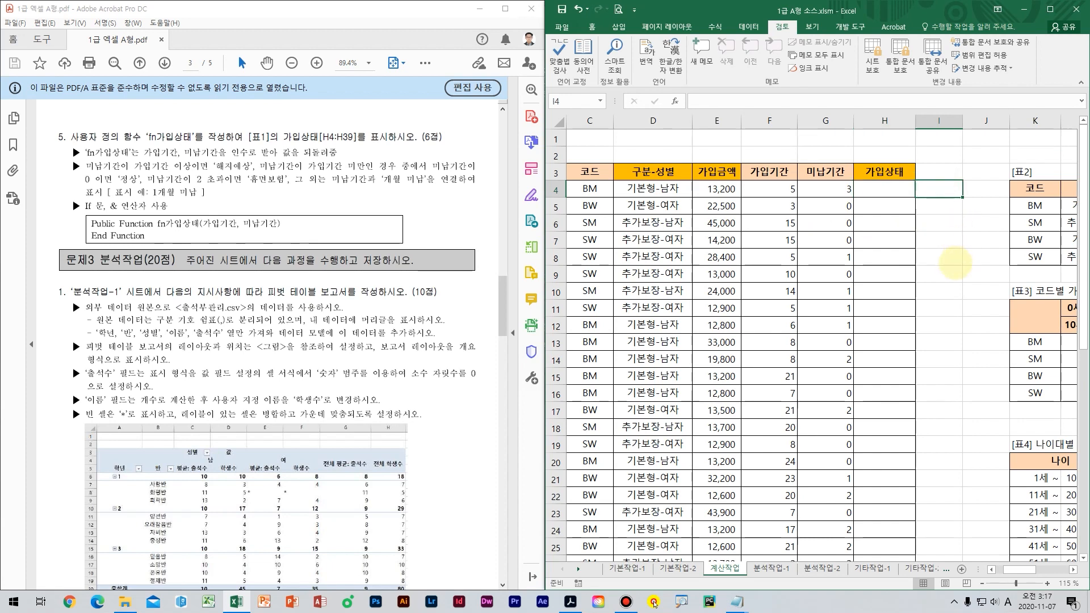
left_click_drag(703, 125, 655, 206)
left_click_drag(703, 126, 707, 200)
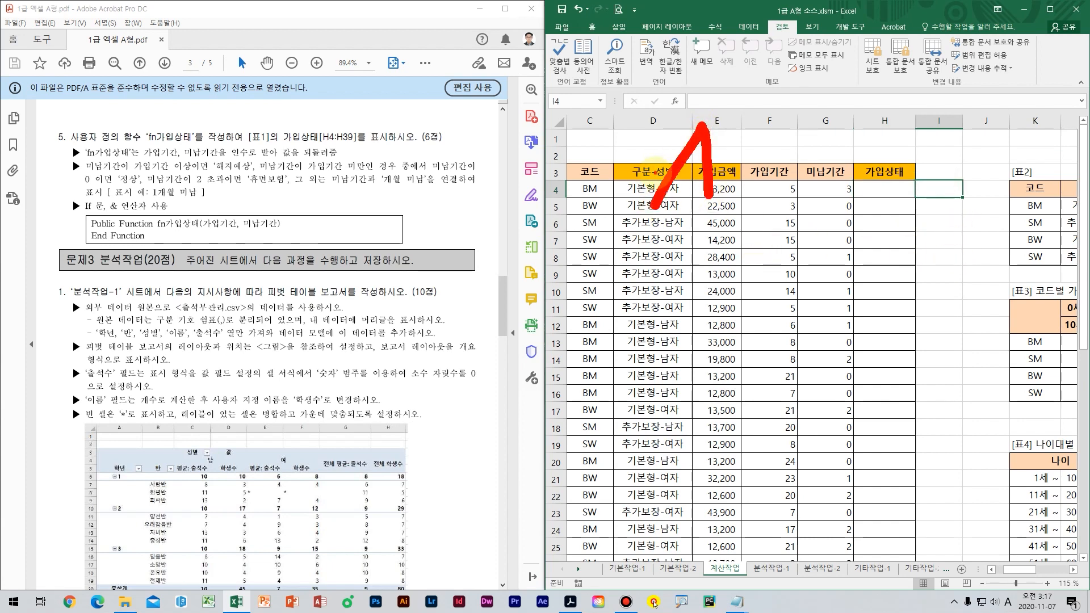
left_click_drag(652, 172, 706, 175)
mouse_move(747, 126)
left_mouse_down()
mouse_move(745, 191)
mouse_move(811, 151)
left_mouse_up()
left_click_drag(793, 117, 787, 197)
mouse_move(929, 134)
left_mouse_down()
mouse_move(899, 134)
mouse_move(898, 185)
left_mouse_up()
left_click_drag(895, 169, 926, 159)
left_click_drag(954, 122, 955, 183)
mouse_move(974, 130)
left_mouse_down()
mouse_move(973, 190)
mouse_move(601, 226)
mouse_move(633, 97)
mouse_move(997, 208)
mouse_move(729, 209)
left_mouse_up()
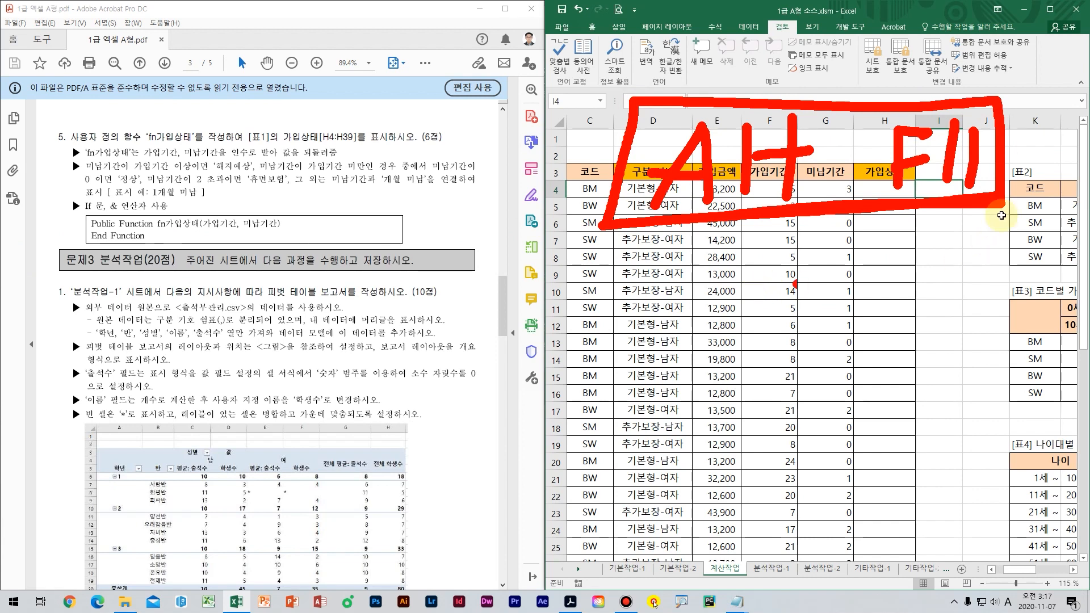
key("Escape")
- Select cell H4 and open the Visual Basic editor for the workbook
left_click(892, 195)
key("alt+F11")
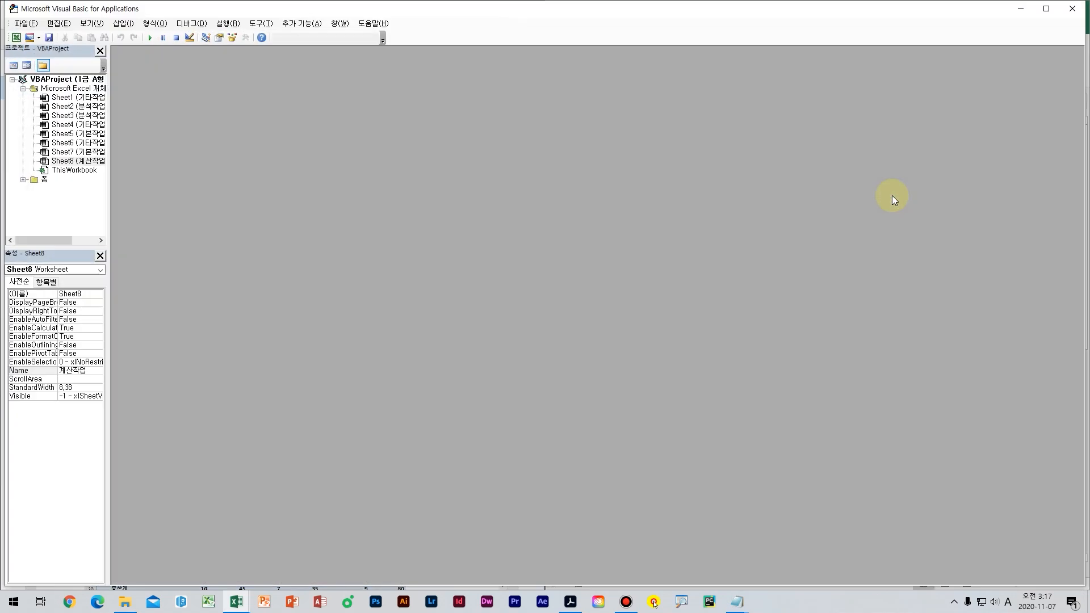
key("ctrl+2")
left_click_drag(441, 146, 381, 259)
left_click_drag(438, 175, 459, 256)
left_click_drag(384, 223, 441, 213)
left_click_drag(510, 163, 517, 268)
left_click_drag(537, 212, 612, 202)
left_click_drag(590, 165, 574, 250)
left_click(740, 177)
left_click_drag(733, 215, 720, 262)
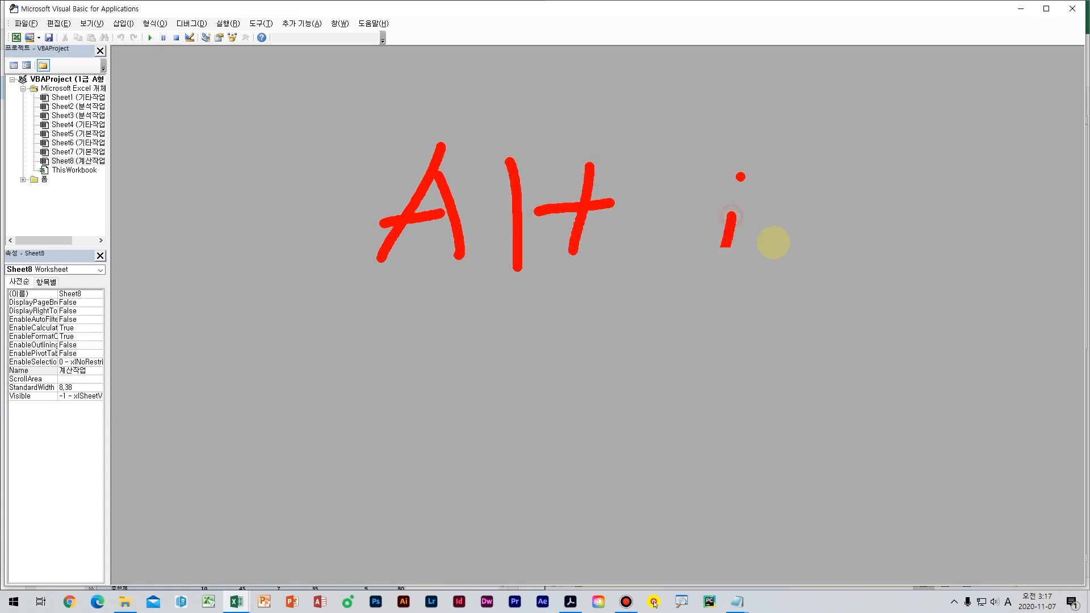
mouse_move(850, 219)
left_mouse_down()
mouse_move(854, 192)
mouse_move(911, 246)
left_mouse_up()
mouse_move(976, 271)
left_mouse_down()
mouse_move(221, 288)
mouse_move(994, 127)
mouse_move(996, 255)
left_mouse_up()
mouse_move(140, 25)
left_mouse_down()
mouse_move(122, 23)
mouse_move(149, 16)
mouse_move(133, 52)
left_mouse_up()
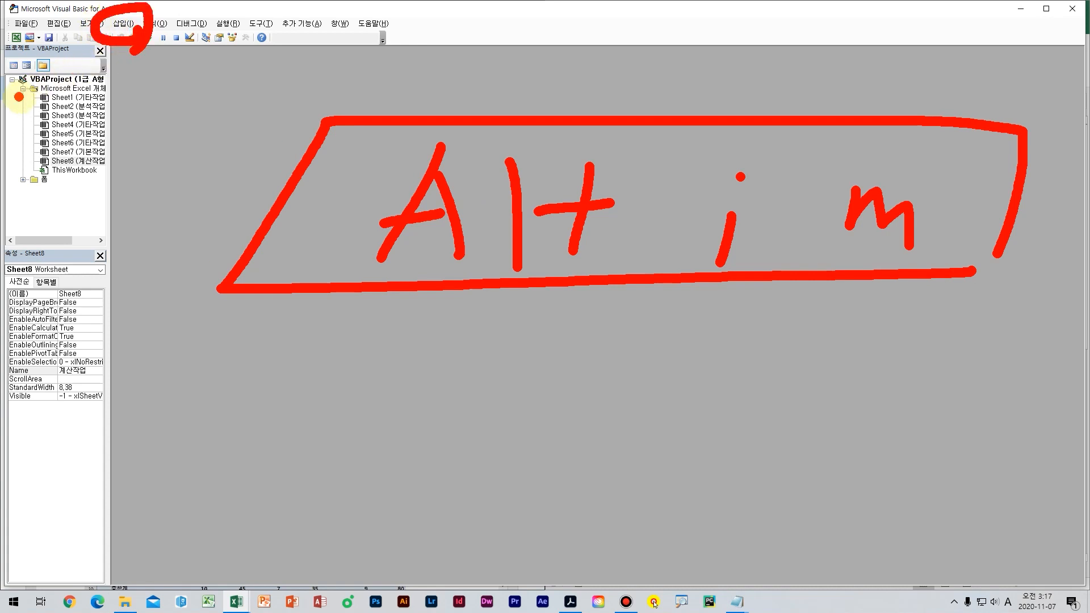
key("Escape")
- Insert a new module into the VBA project and move the editor down so question 5 and the worksheet's table are uncovered
left_click(122, 23)
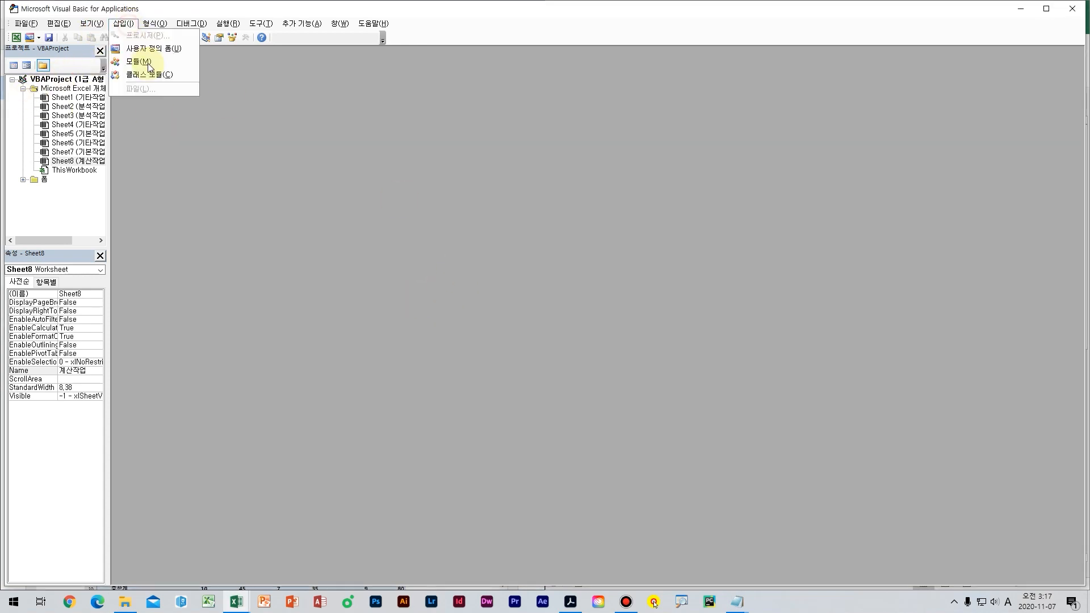
left_click(149, 64)
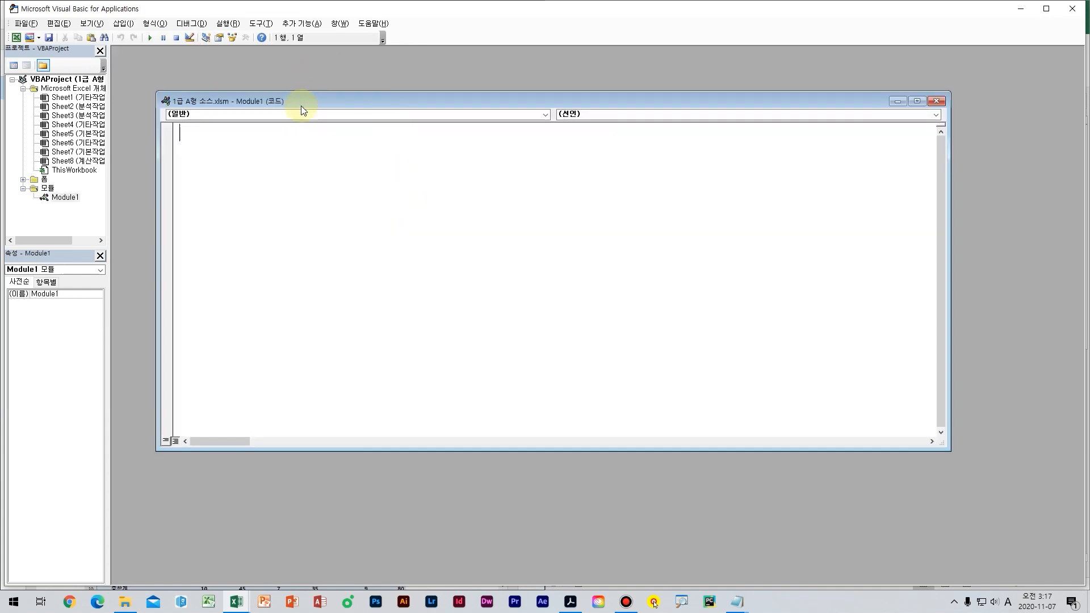
left_click_drag(300, 106, 330, 138)
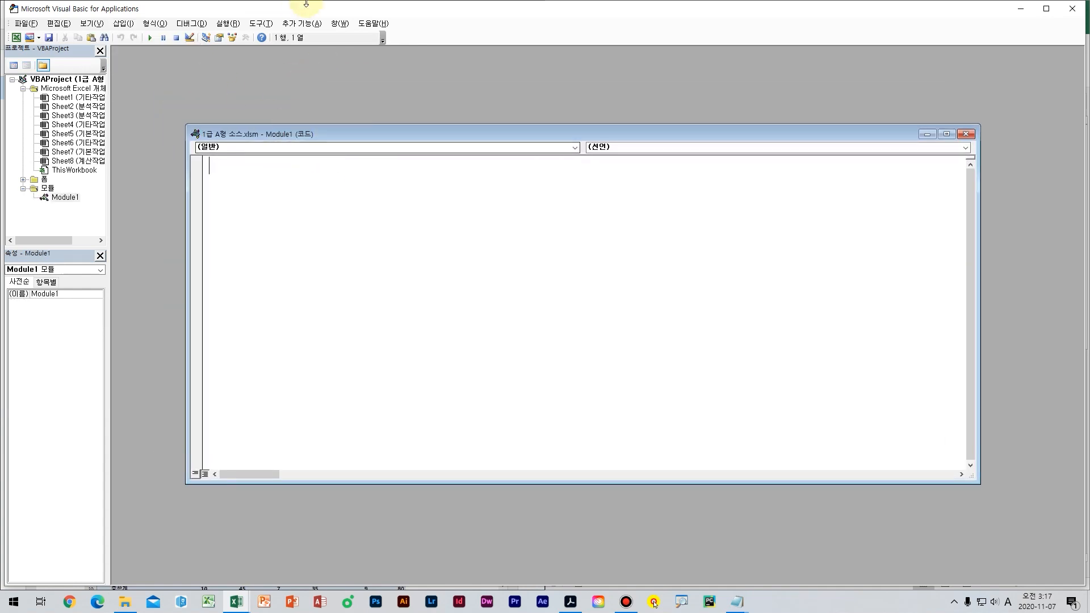
left_click_drag(312, 11, 294, 278)
left_click_drag(312, 397, 320, 359)
- Declare the public function fn가입상태 in the module with the arguments 가입기간 and 미납기간
type("d")
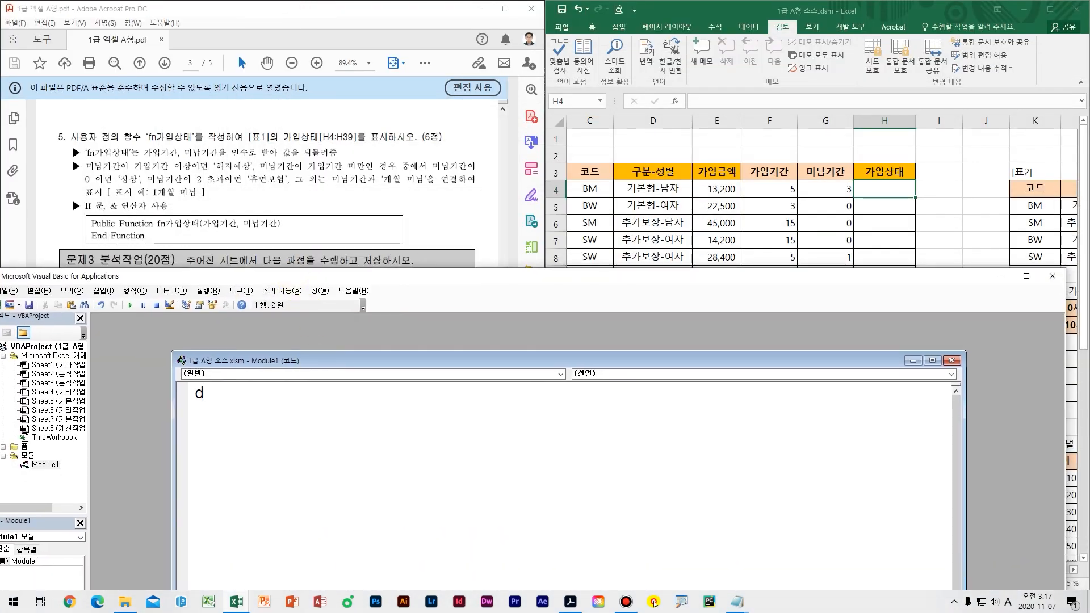
key("BackSpace")
type("public function fn")
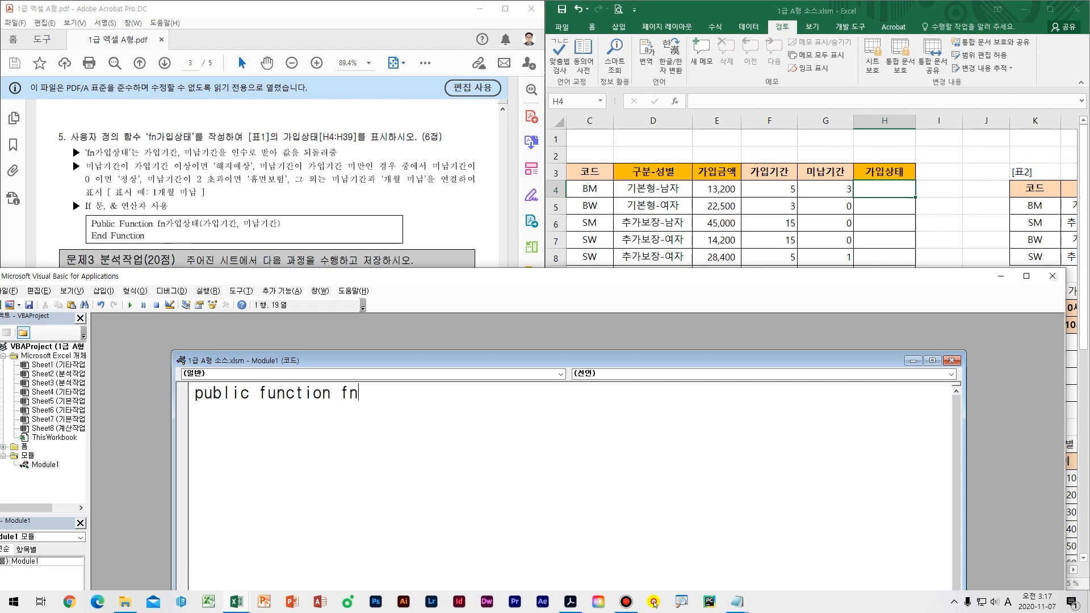
key("Hangul")
type("가입상태(")
type("가")
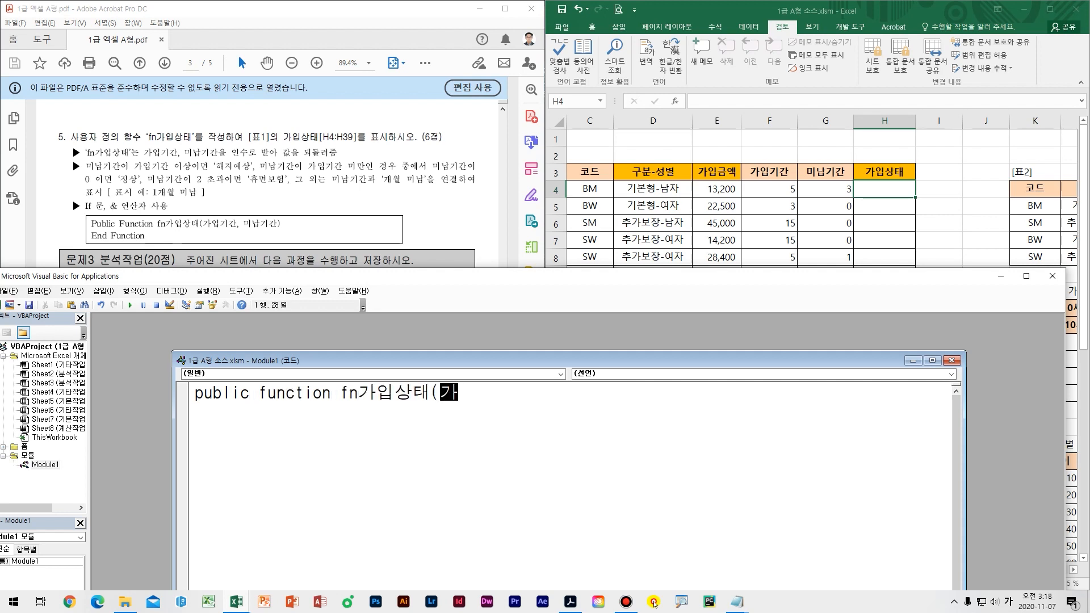
type("입기간, 민납기간)")
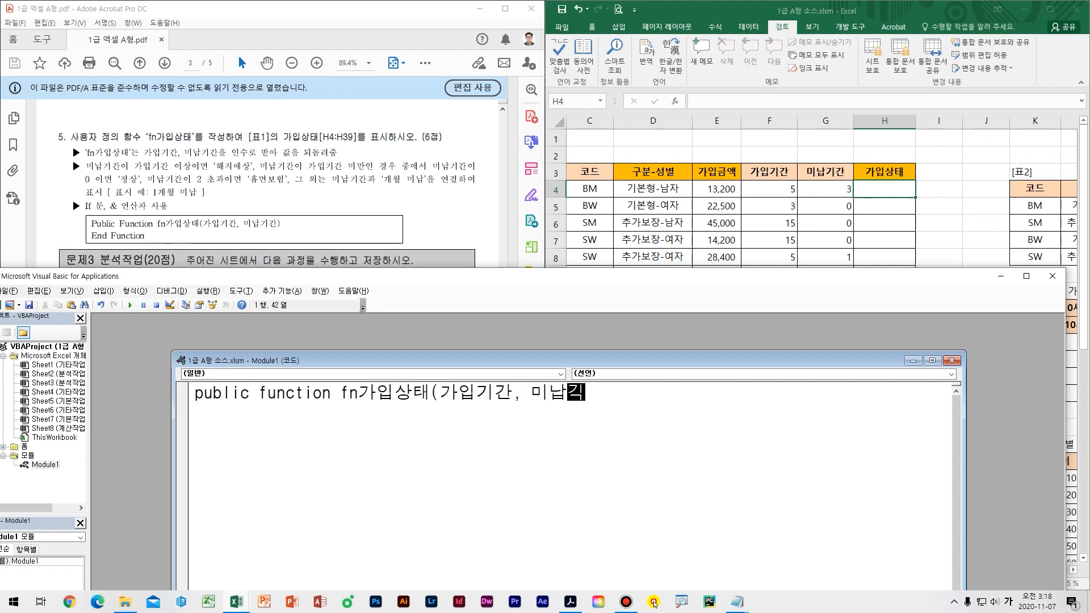
key("Return")
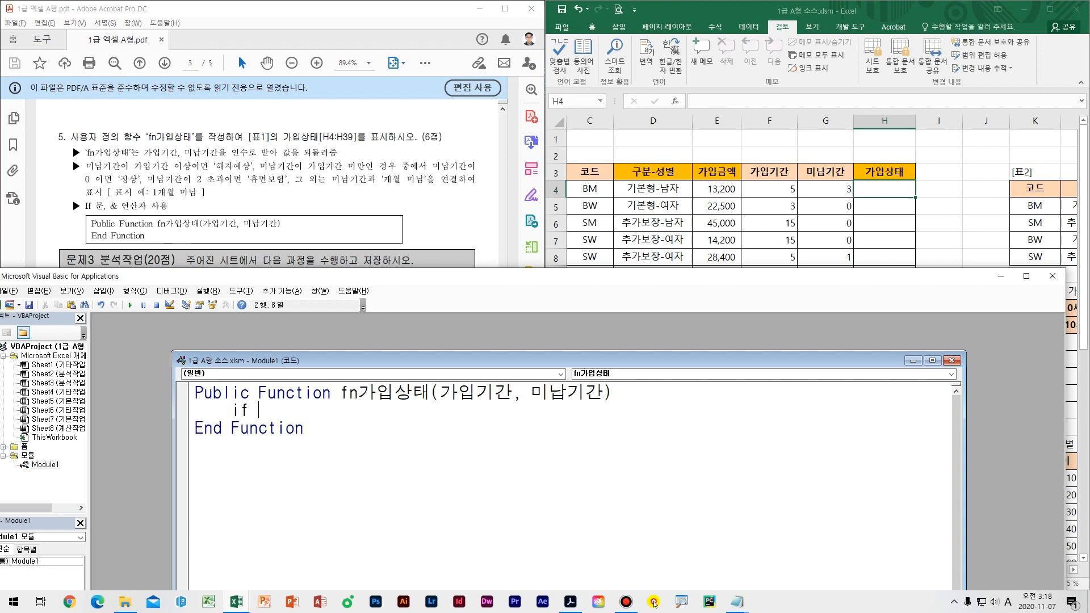
- Add an If branch to fn가입상태 that returns "해지예상" when 미납기간 >= 가입기간
type("미납기간 ")
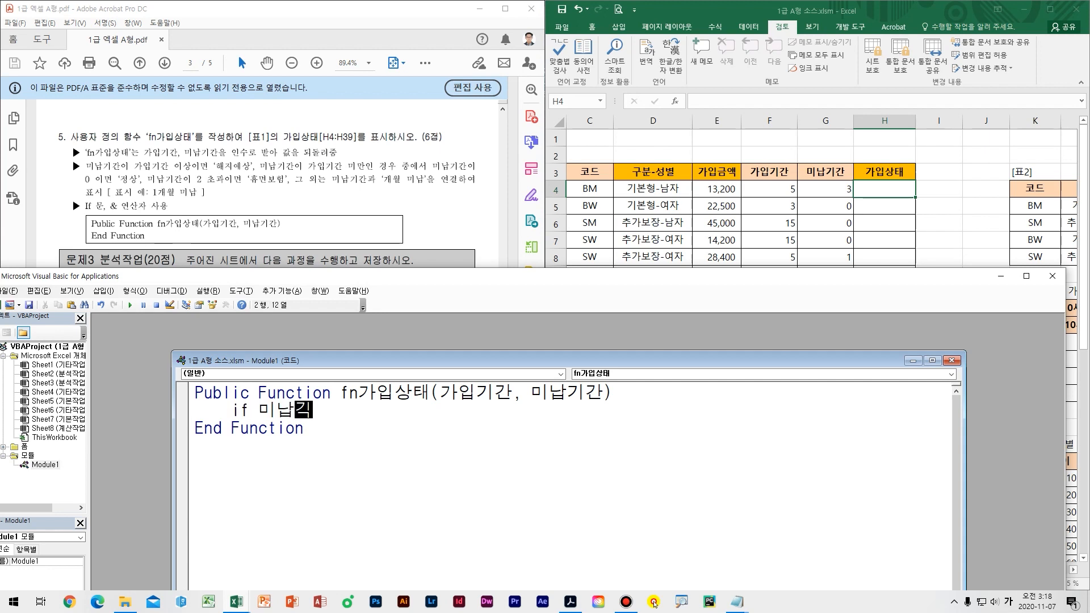
type(">= 가입기간")
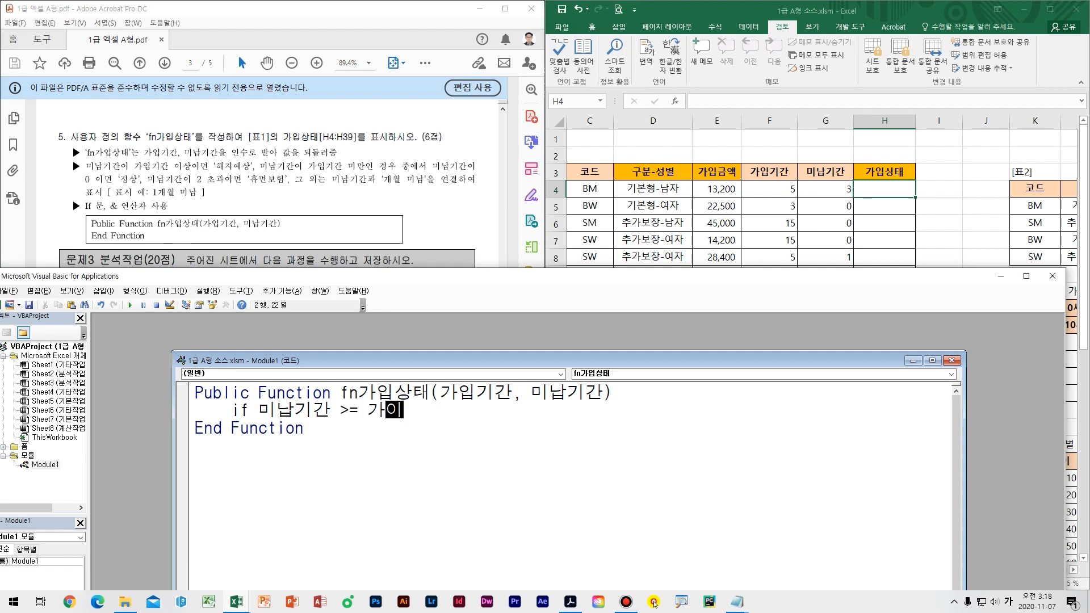
key("Hangul")
type("then")
key("Return")
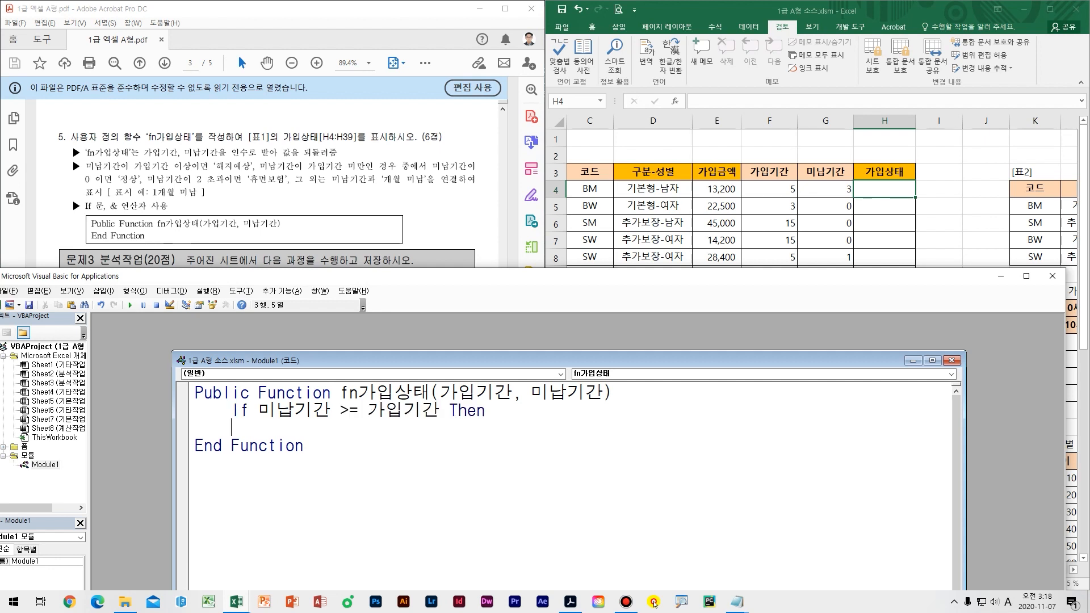
type("fn")
key("Hangul")
type("가입상태 = \":")
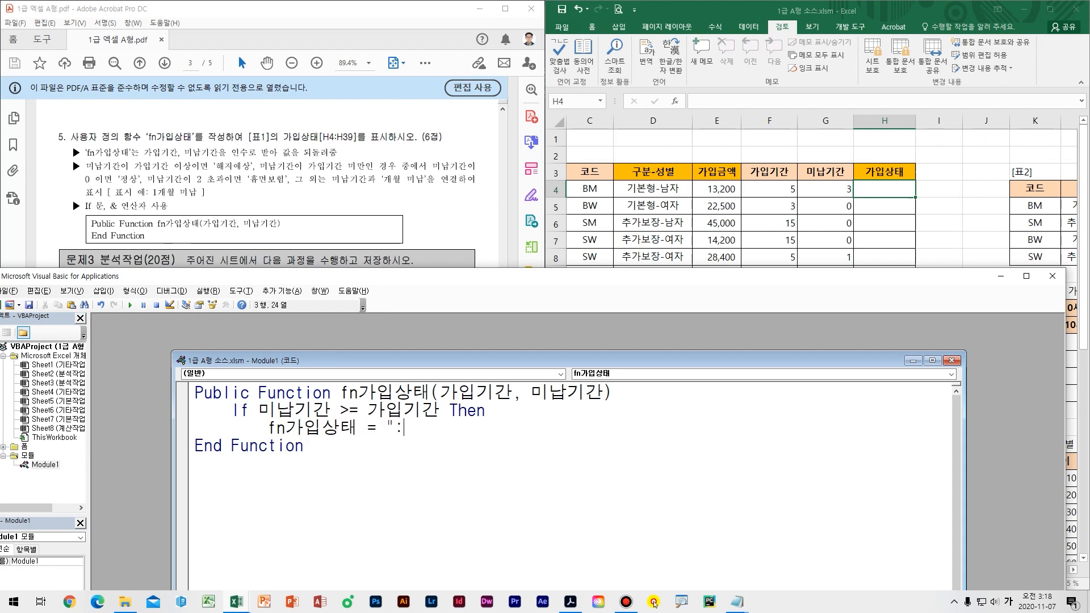
type("해지예상")
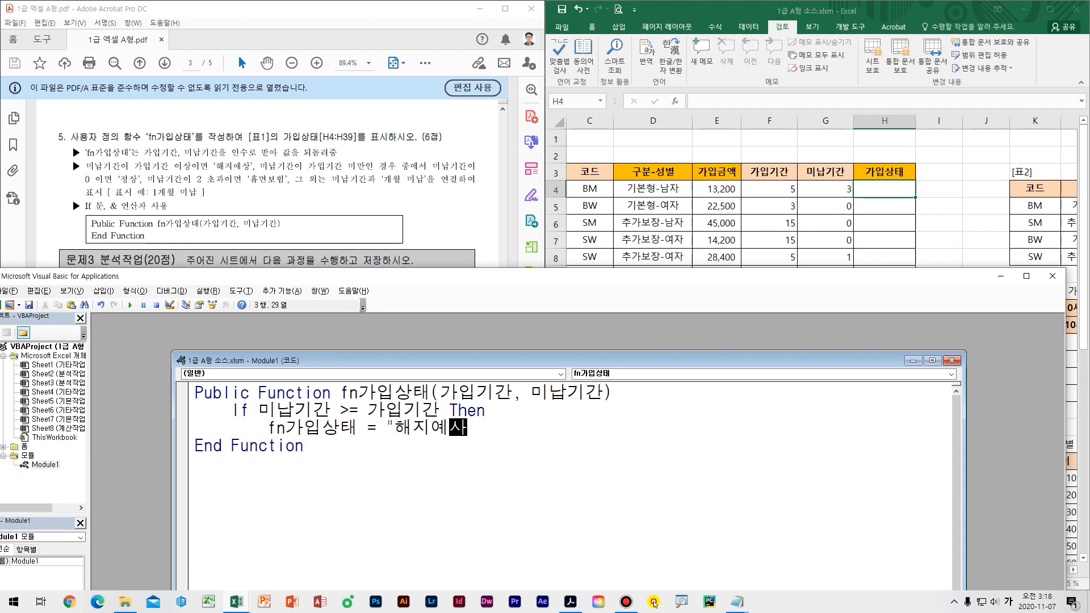
type("\"")
key("Return")
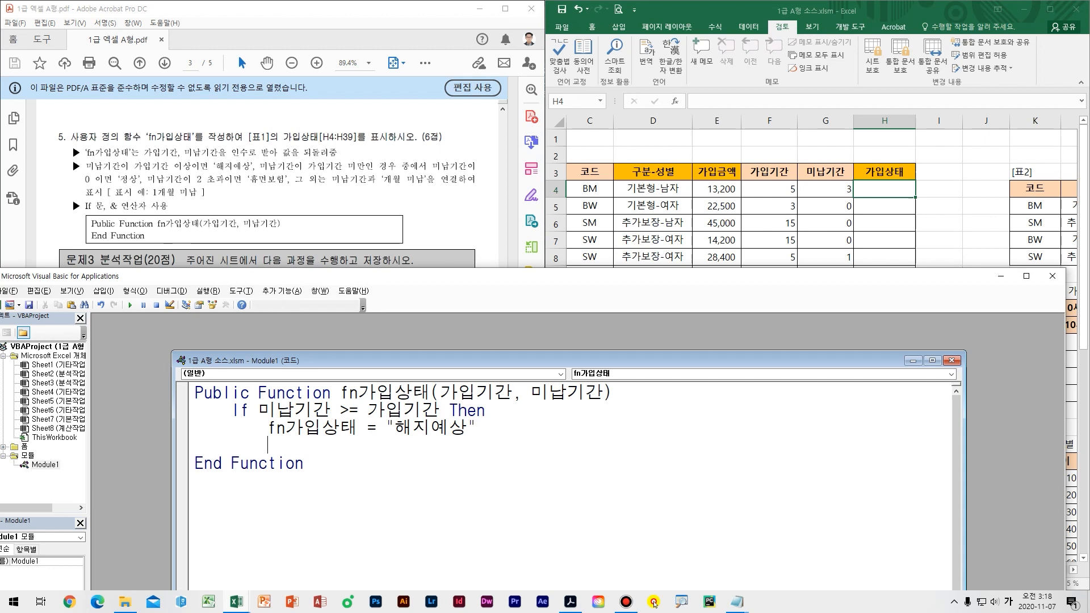
- Add an Else branch containing a nested If that sets fn가입상태 to "정상" when 미납기간 = 0, following question 5's conditions
type("else")
key("Return")
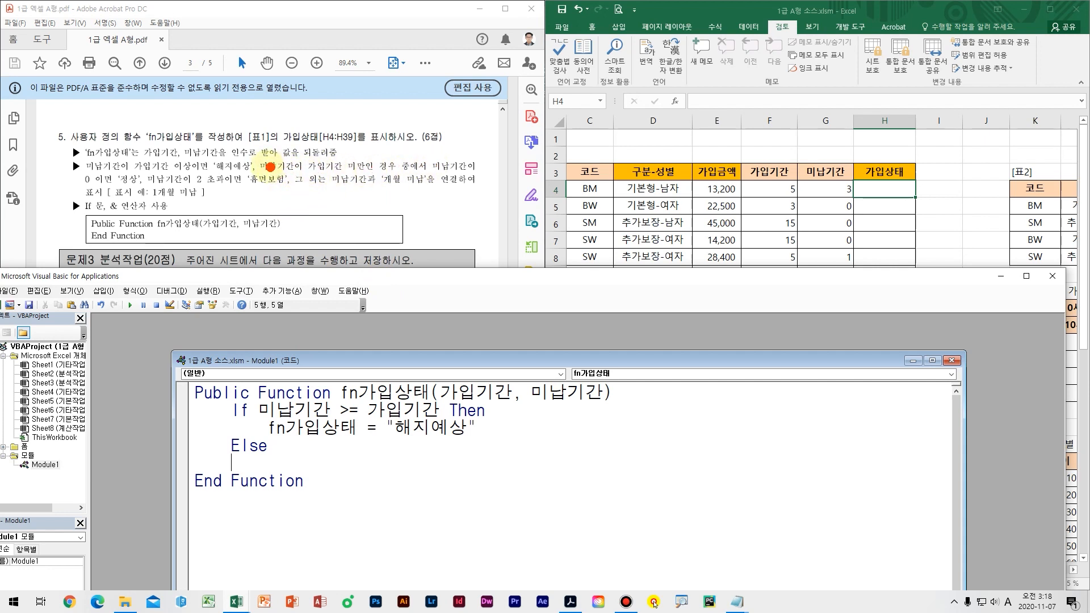
left_click_drag(263, 164, 427, 165)
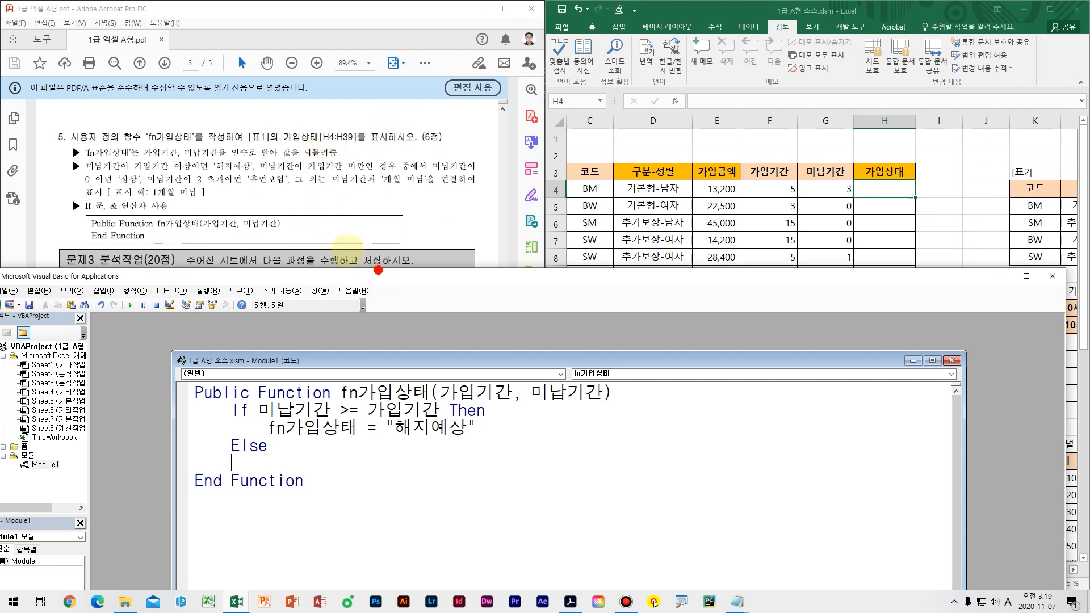
left_click_drag(256, 166, 423, 166)
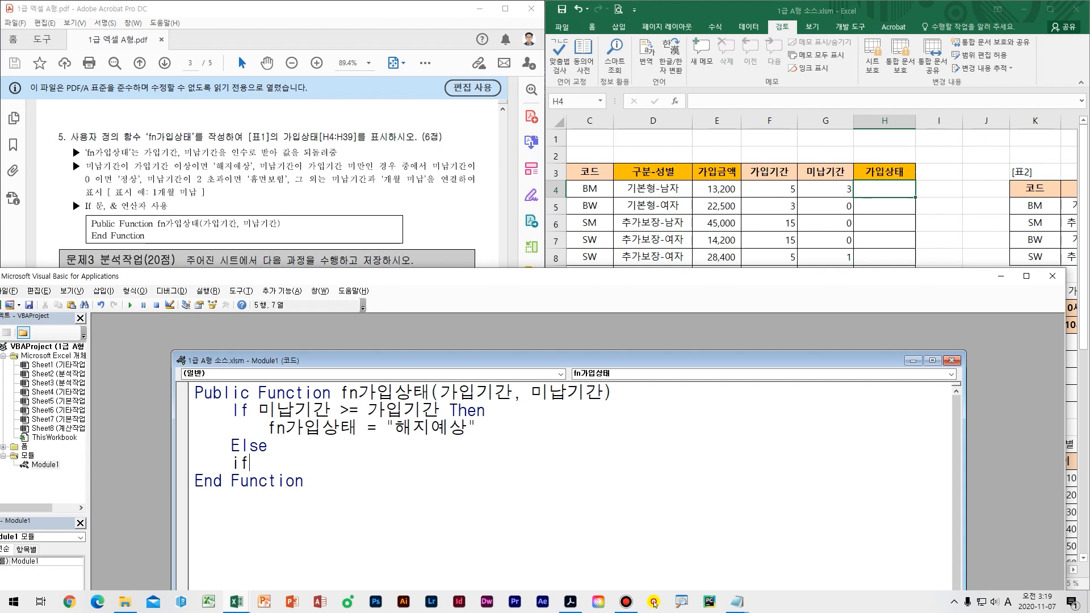
type("미납기가")
type("ㄴ = 0then")
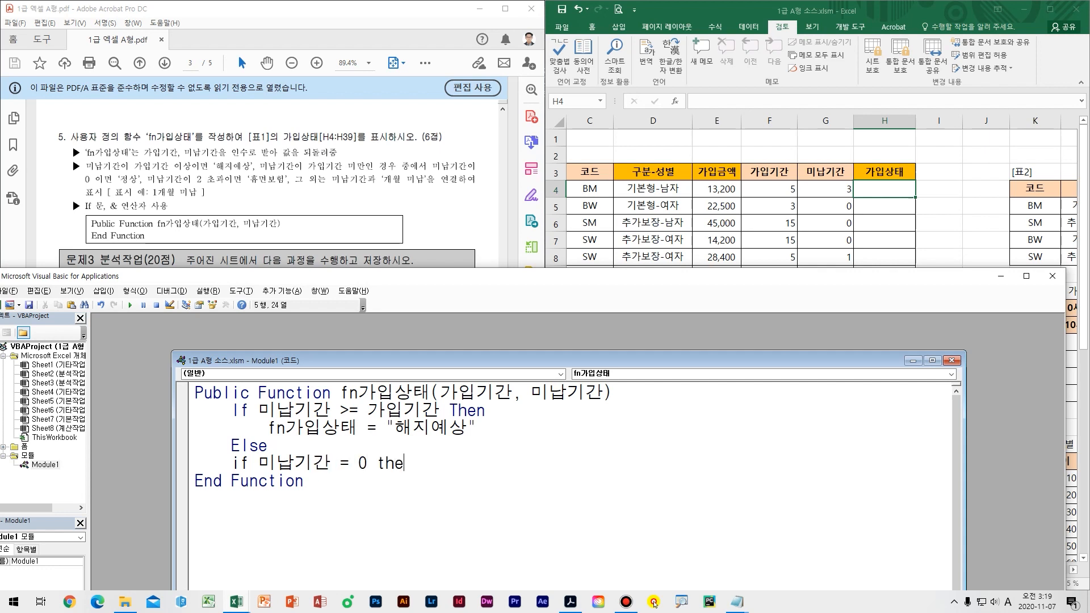
key("Return")
key("Tab")
type("fn가입상태 = ")
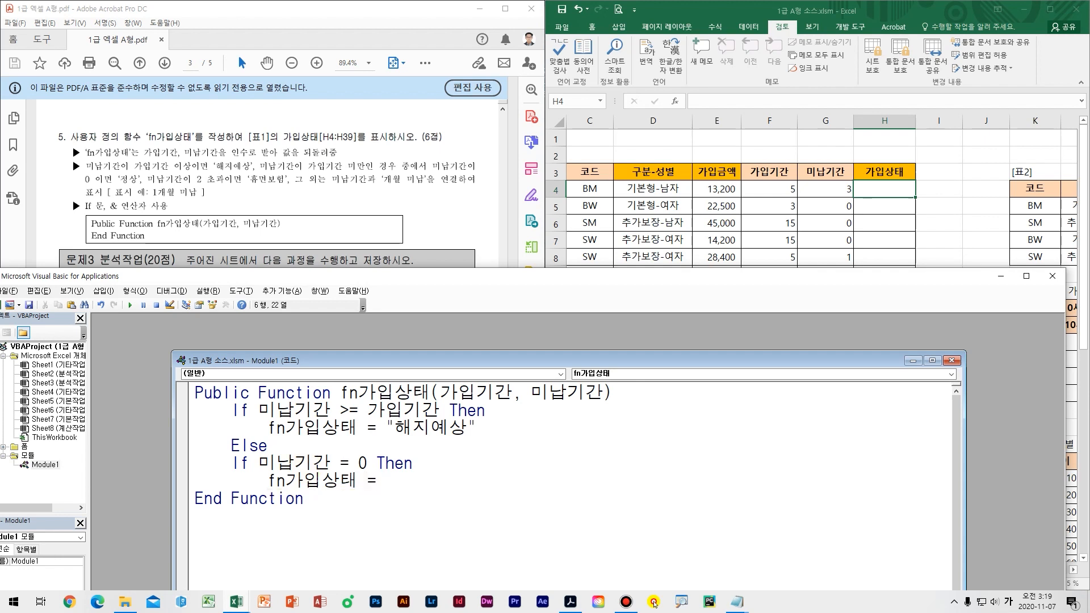
type("\"정사ㅇ\"")
key("Return")
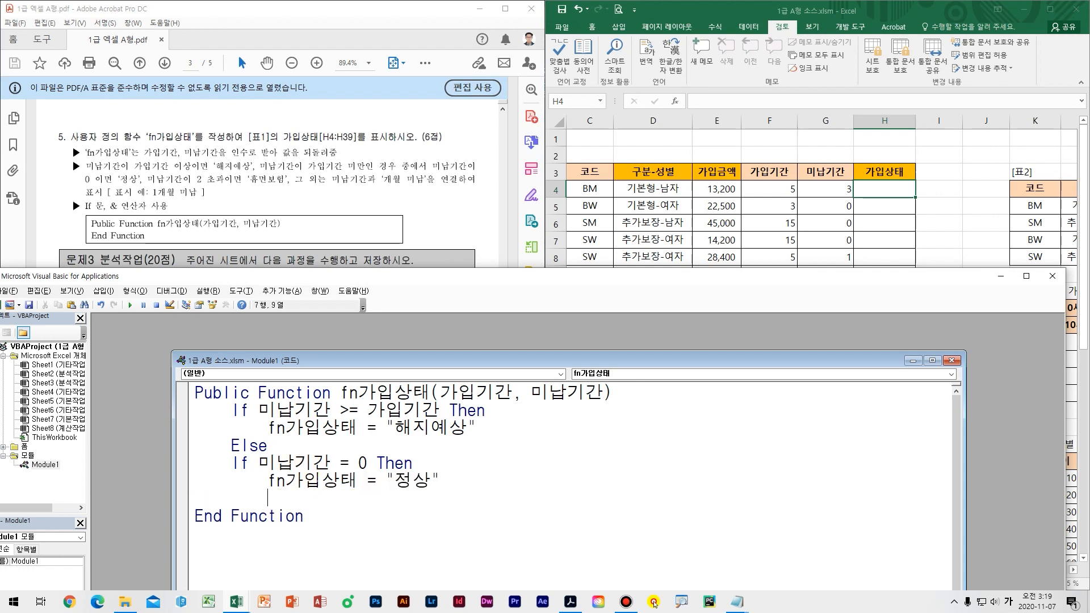
- Add an ElseIf line to the nested If with the condition 미납기간 > 2
key("Hangul")
type("elseif d")
key("BackSpace")
key("Hangul")
type("미납기간 > ")
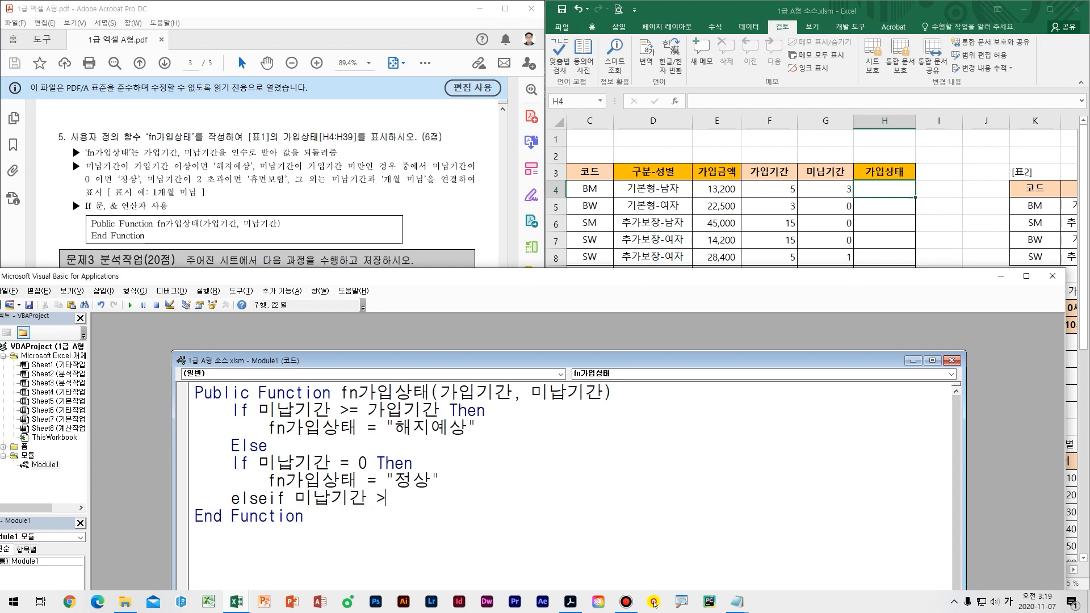
type("2")
key("Hangul")
type("then")
key("Return")
- Set fn가입상태 to "휴면보험" inside the ElseIf branch
type("fn")
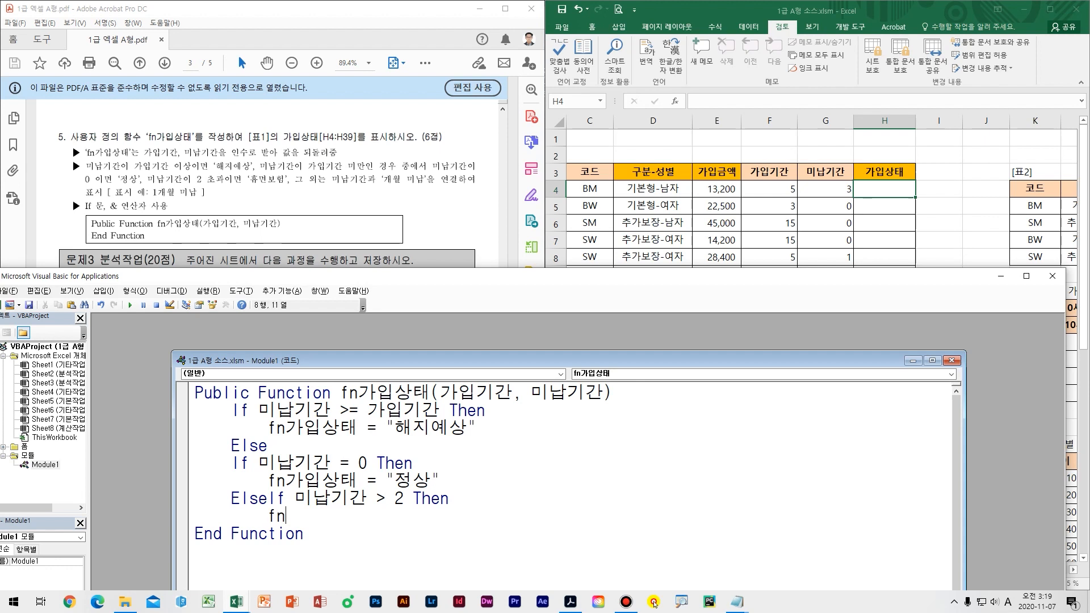
key("Hangul")
type("가입상테")
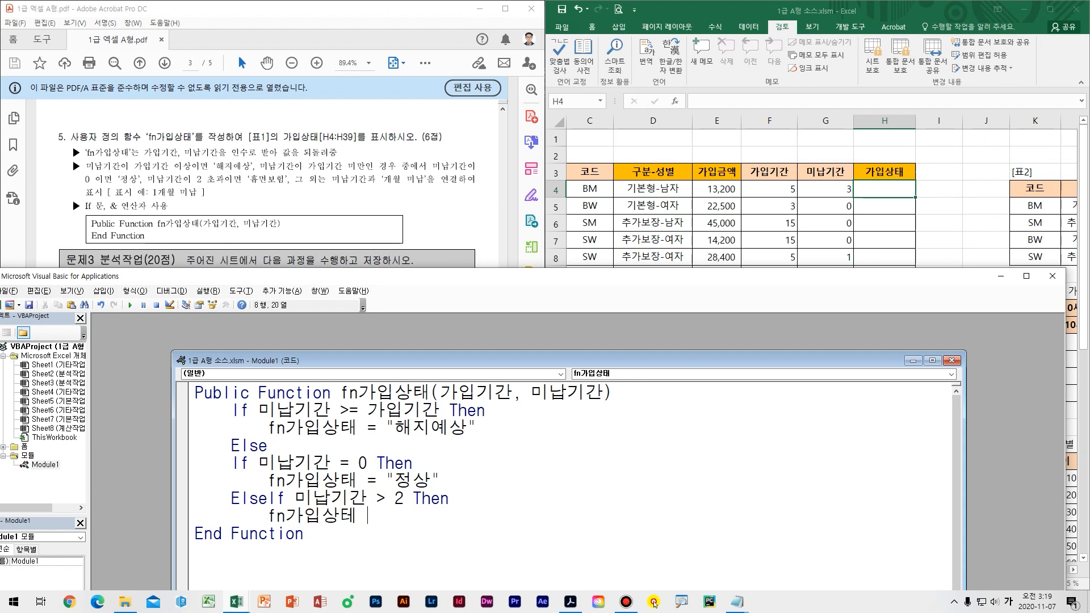
key("BackSpace")
key("BackSpace")
type("상태 = ")
type("\"휴면보험")
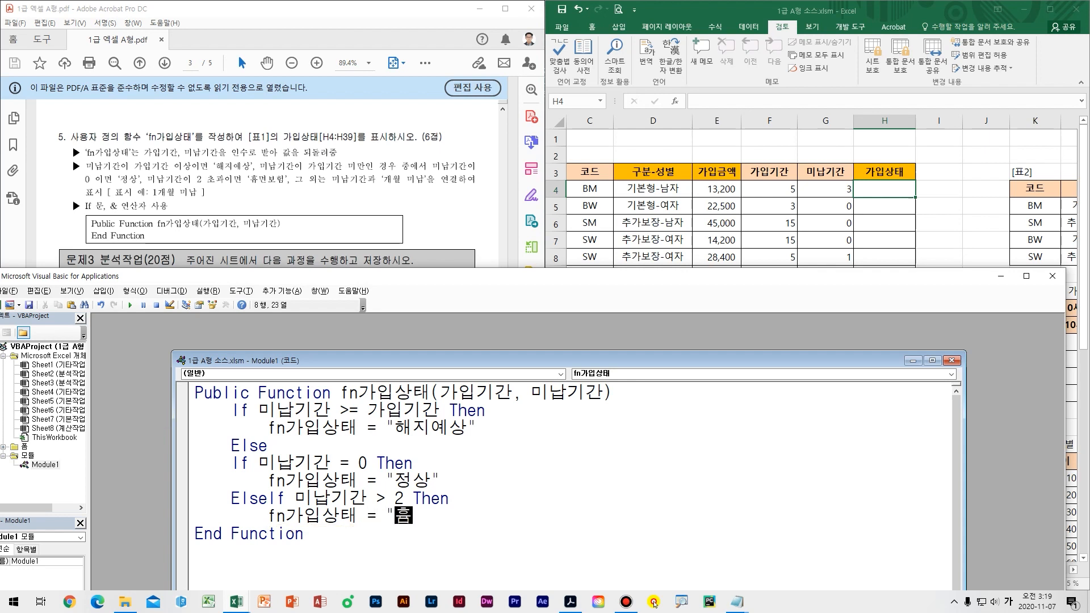
type("\"")
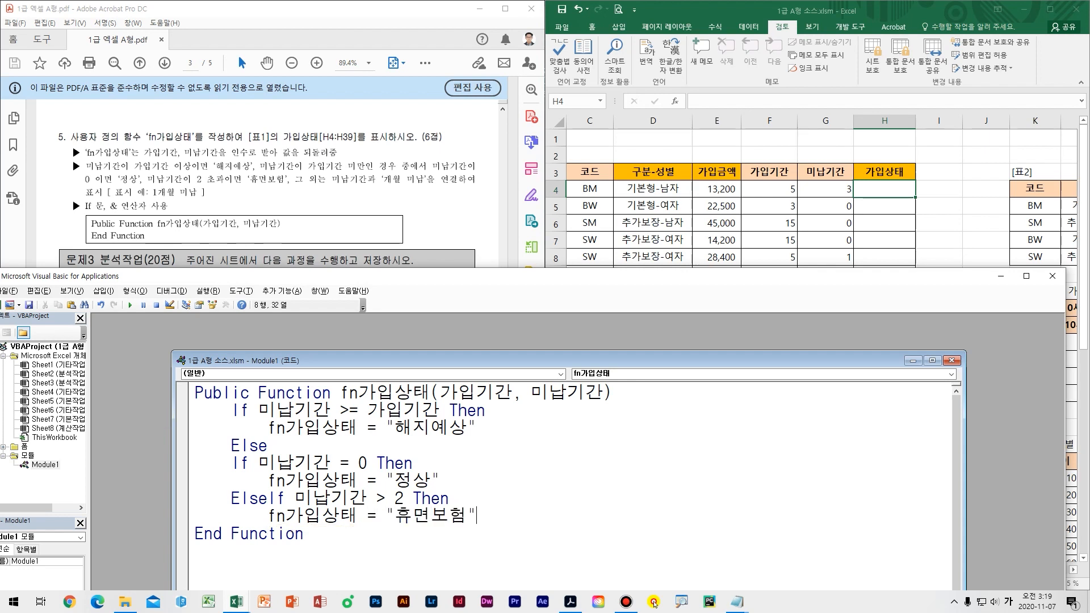
- Add an Else branch to the nested If that sets fn가입상태 to 미납기간 & "개월 미납"
key("Return")
key("BackSpace")
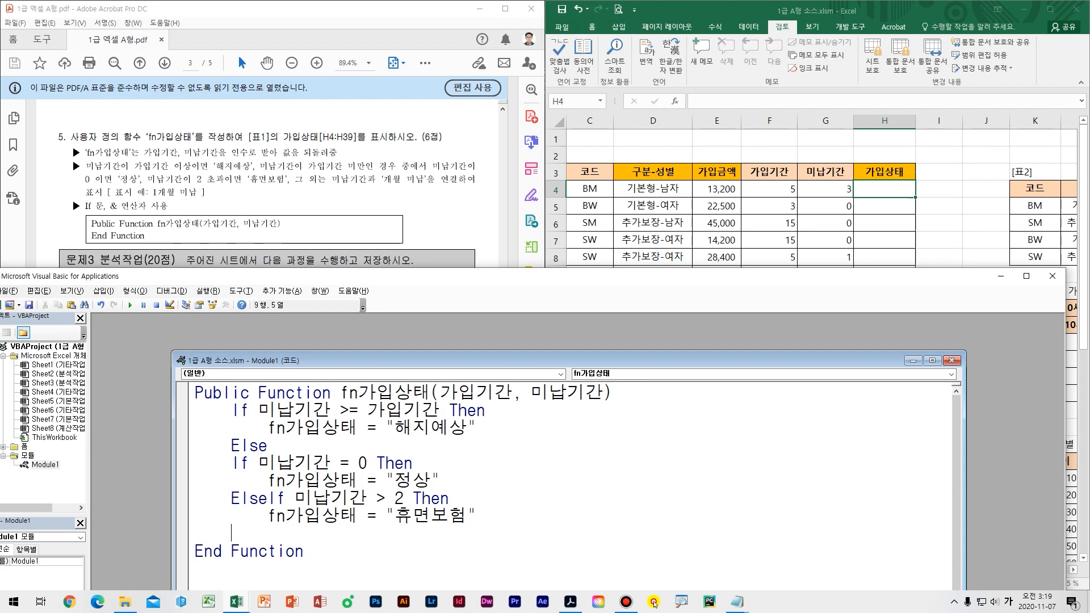
key("Hangul")
type("else")
key("Return")
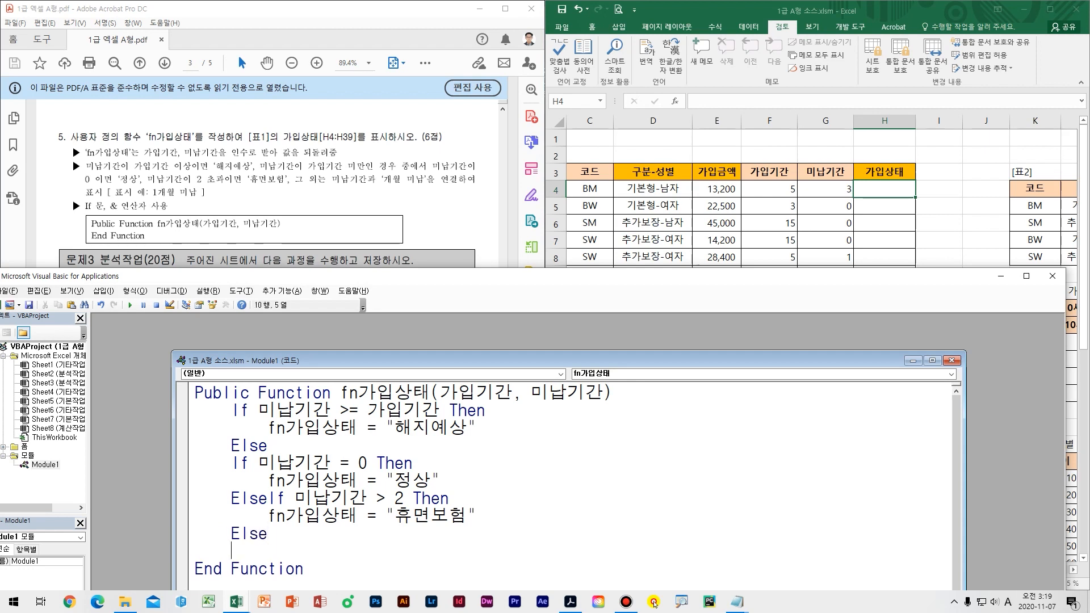
type("fn")
key("Hangul")
type("가입")
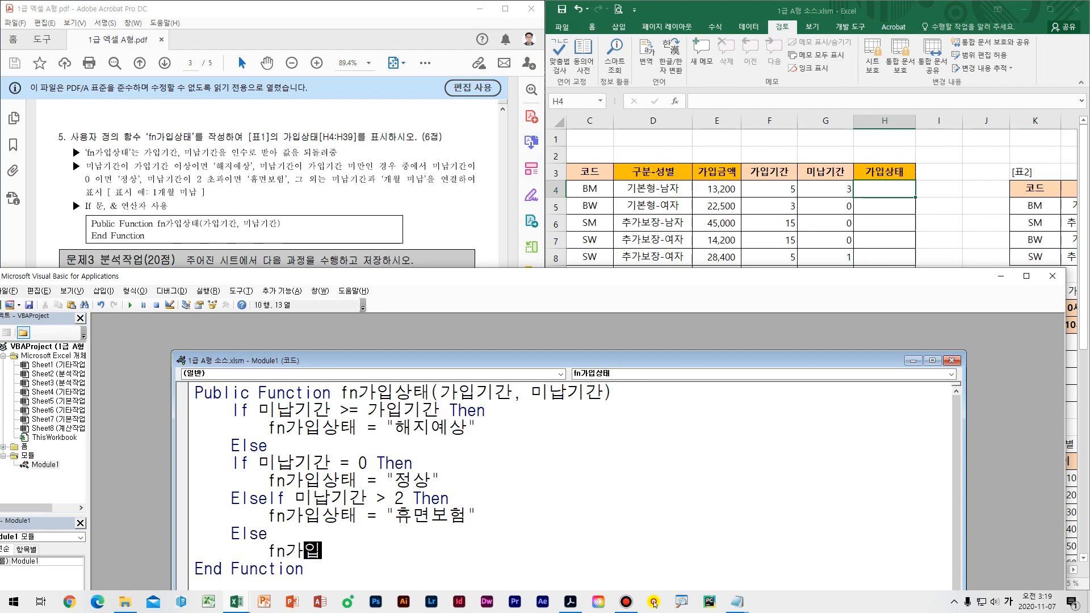
type("상태")
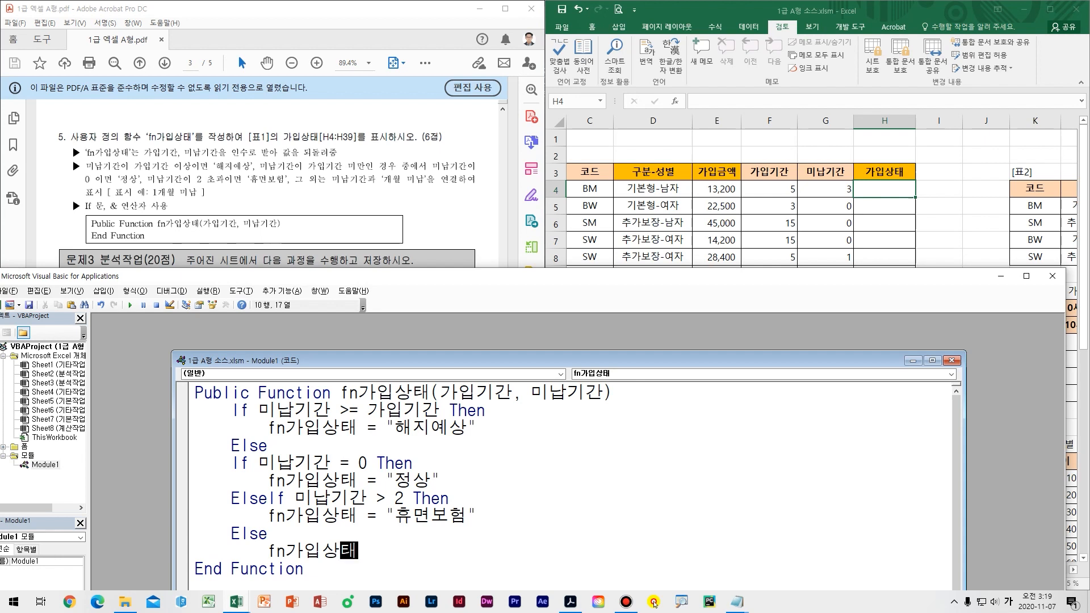
type("= 미납기가")
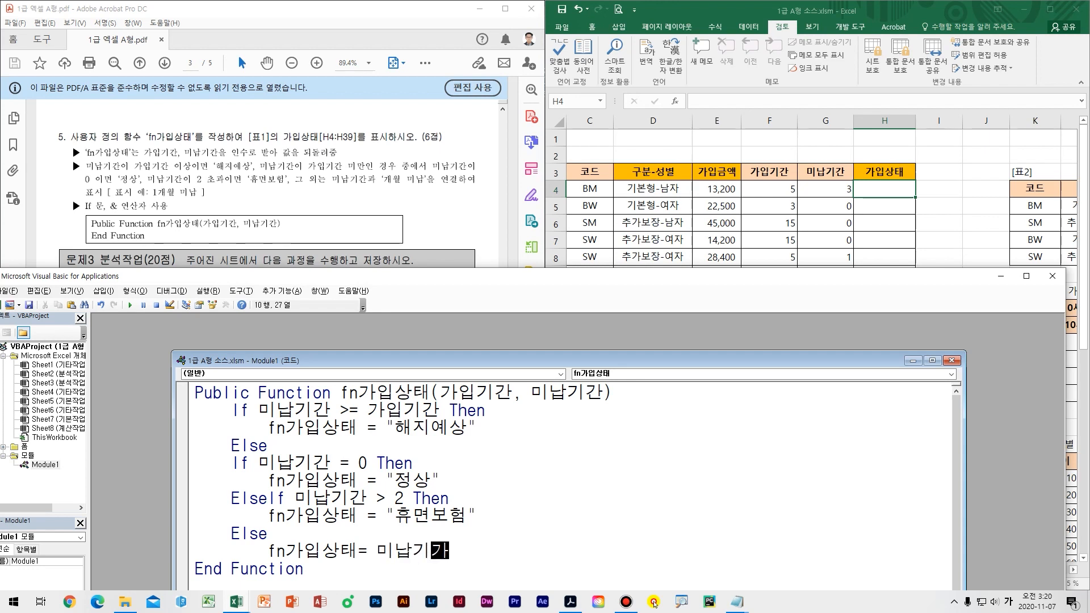
type("ㄴ &")
type(" \"개월 ㅁ")
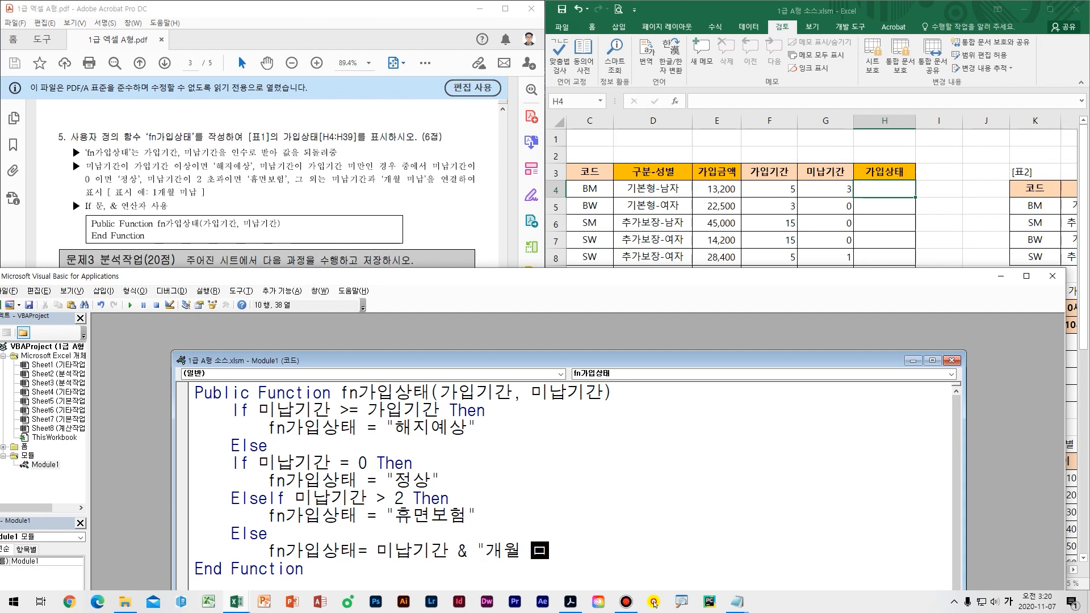
type("ㅣ납")
key("Return")
- Close both If blocks with two End If lines, moving the code window up to make room
left_click_drag(285, 365, 282, 344)
key("Hangul")
type("end if")
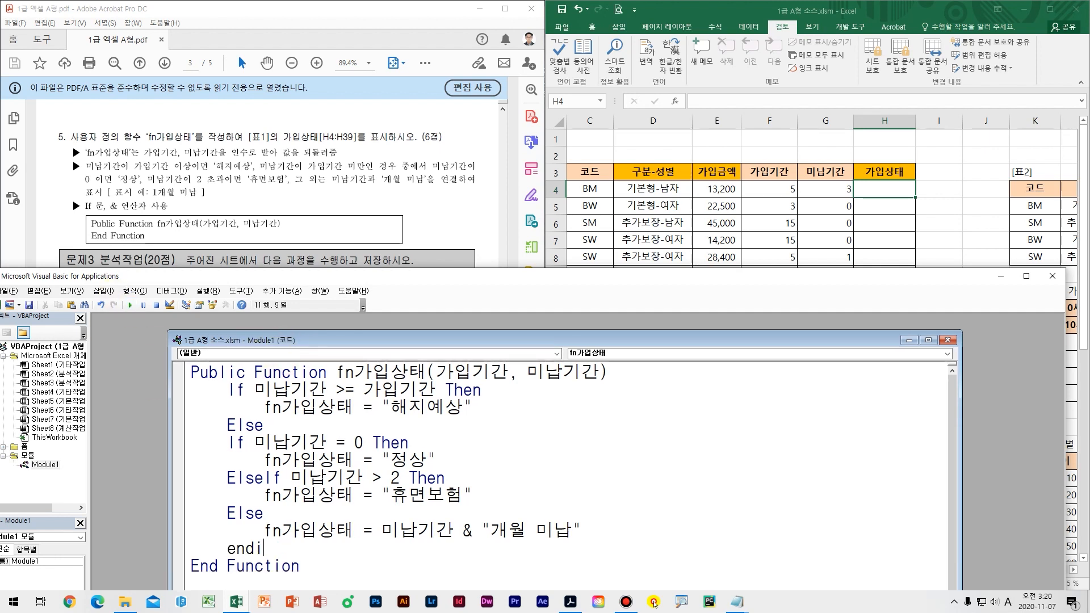
key("Return")
type("endif")
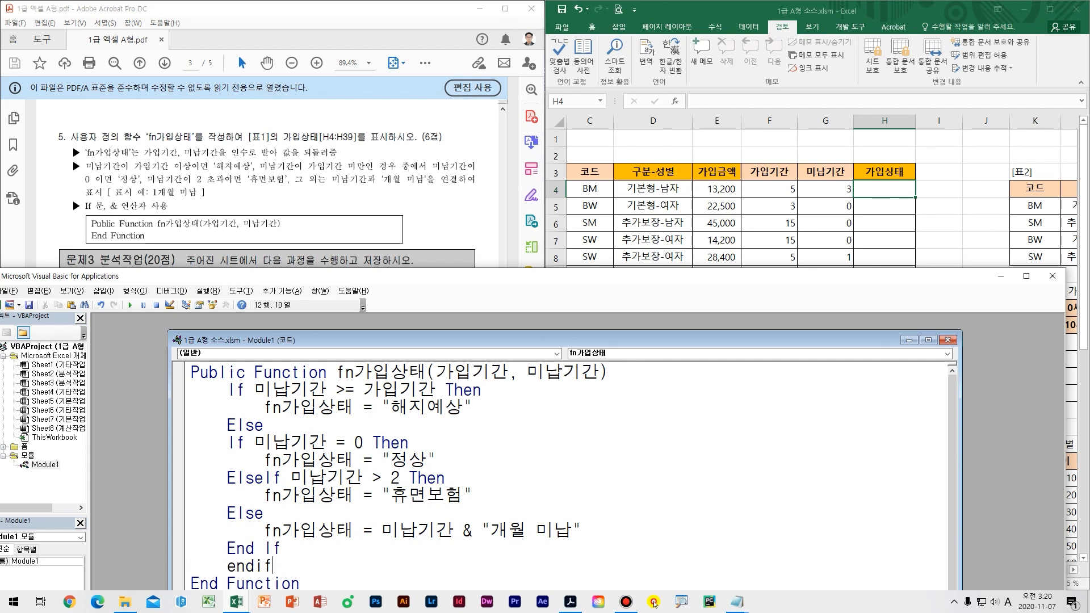
key("Return")
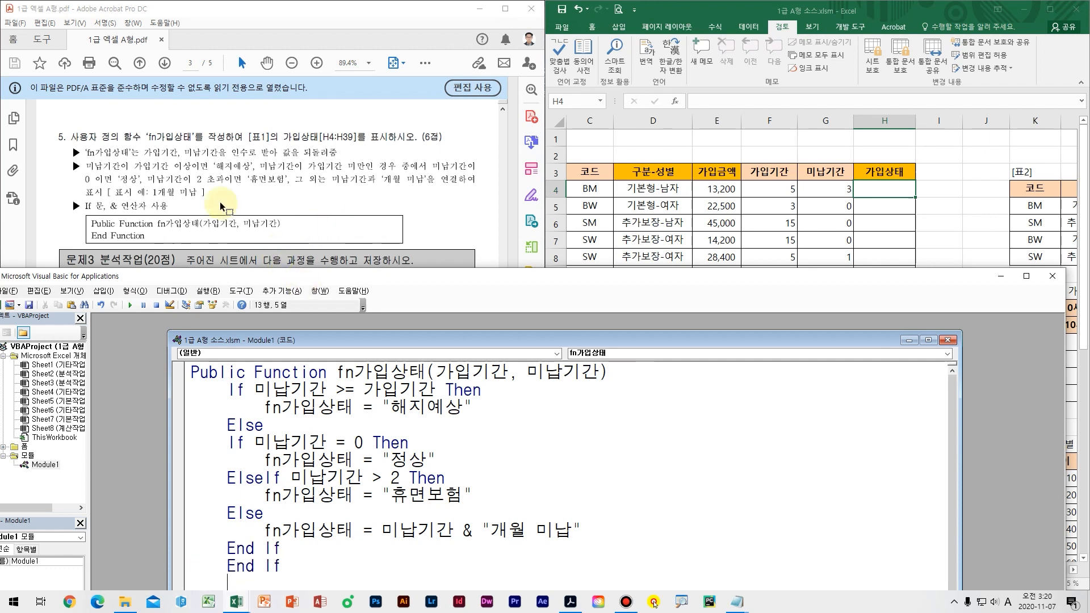
- Reposition the editor and code window so the whole function shows, and return to the worksheet
left_click_drag(291, 276, 324, 256)
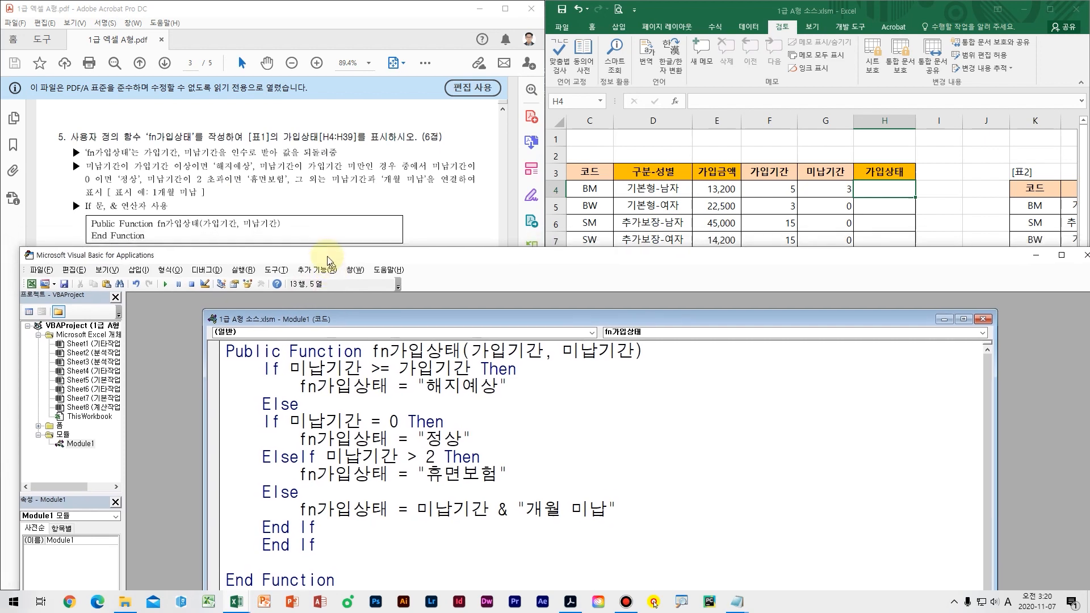
left_click_drag(327, 310, 308, 310)
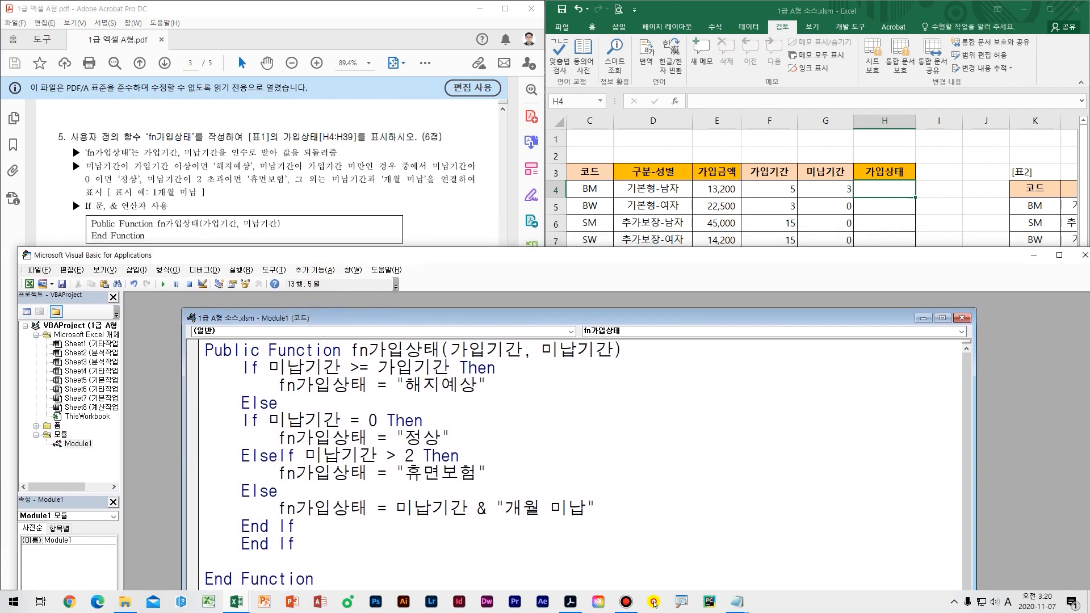
left_click(654, 603)
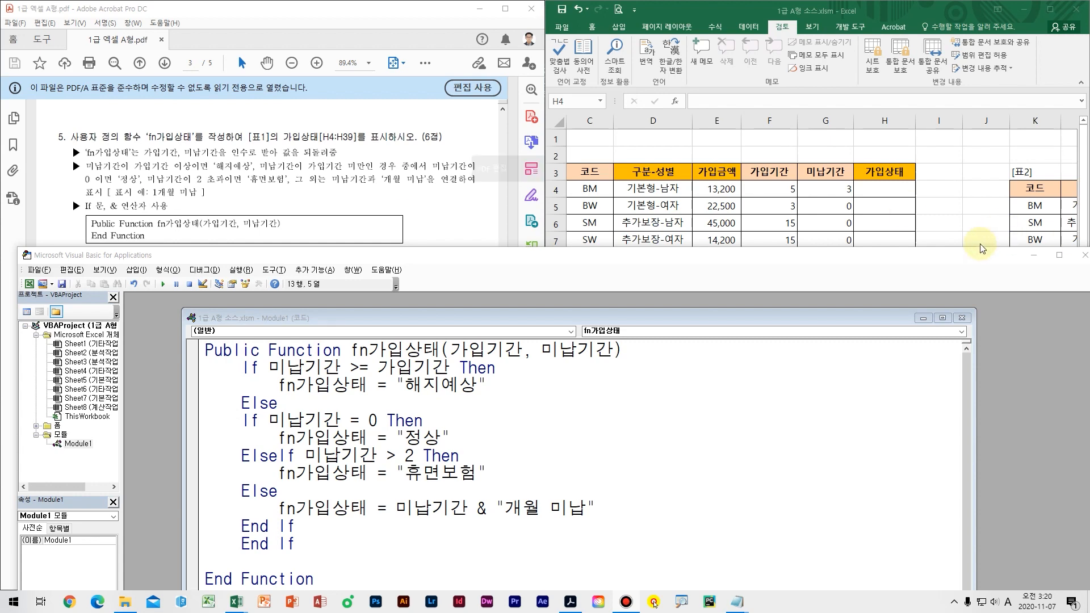
left_click_drag(967, 254, 930, 258)
left_click(930, 258)
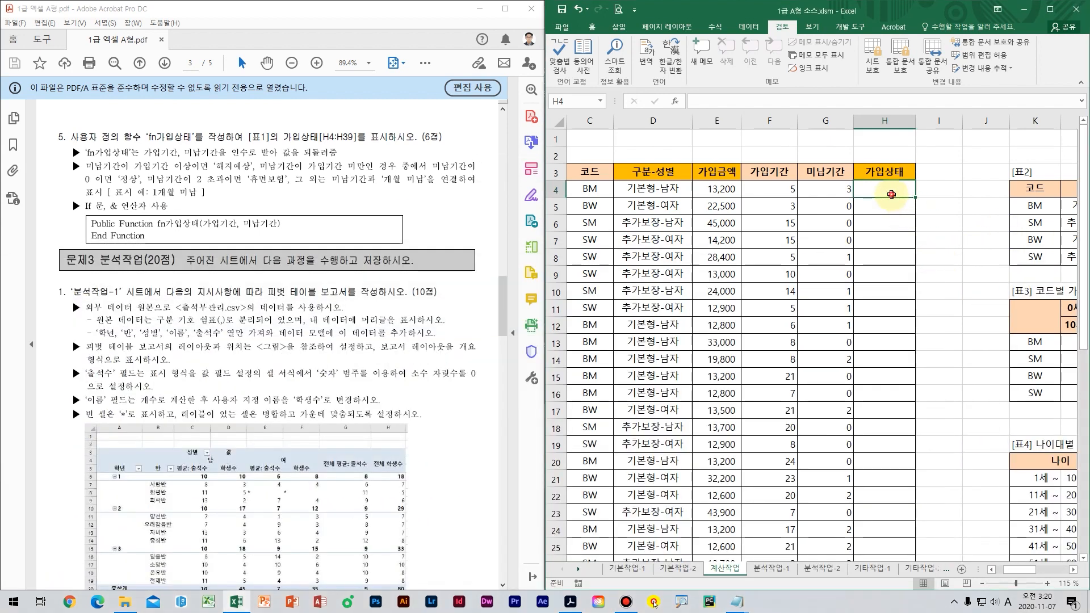
- Enter the formula =fn가입상태(F4,G4) in cell H4, taking the row's 가입기간 and 미납기간 as arguments
left_click(884, 221)
left_click(886, 193)
type("=fn")
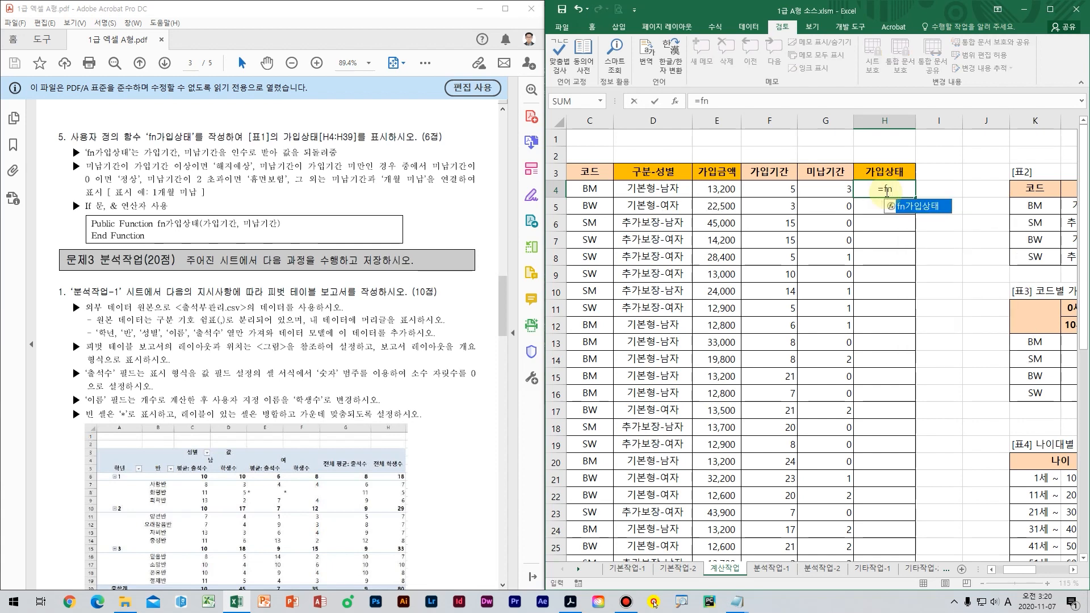
double_click(903, 205)
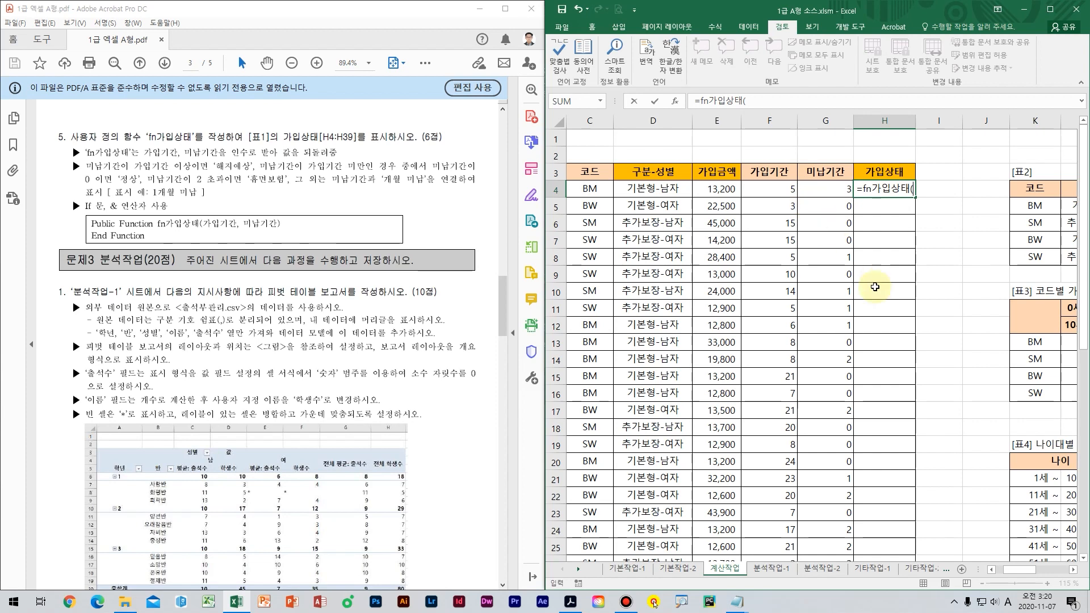
left_click_drag(204, 223, 278, 224)
left_click(869, 191)
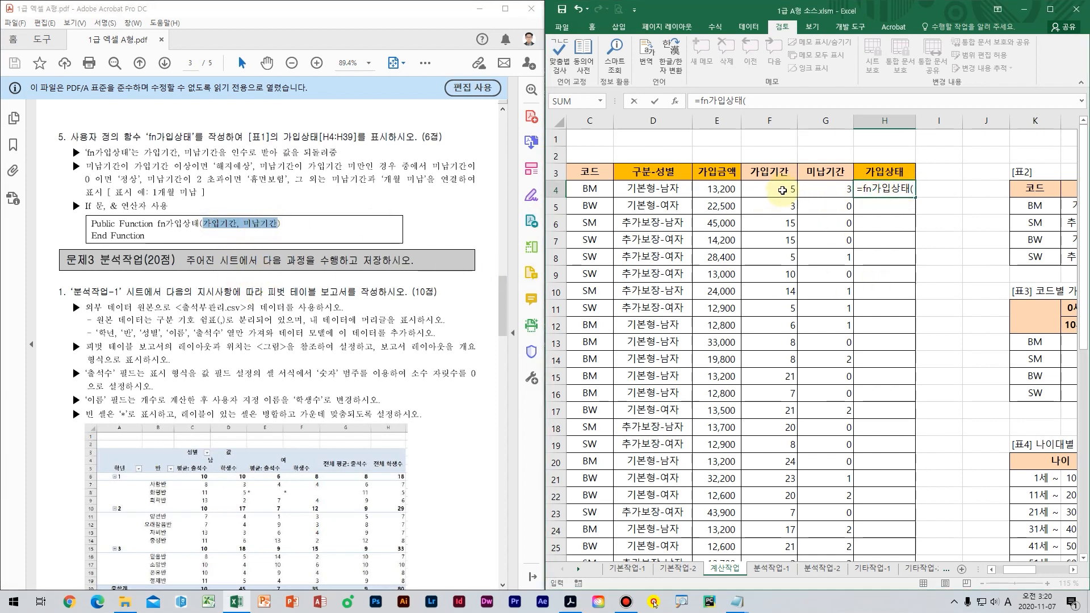
left_click(781, 190)
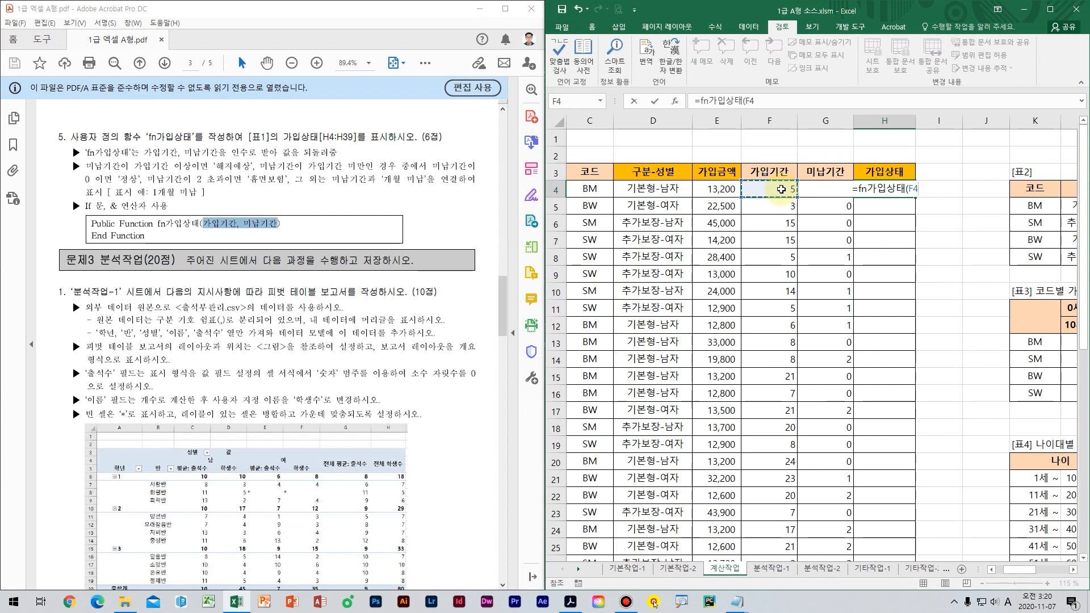
type(",")
left_click(824, 191)
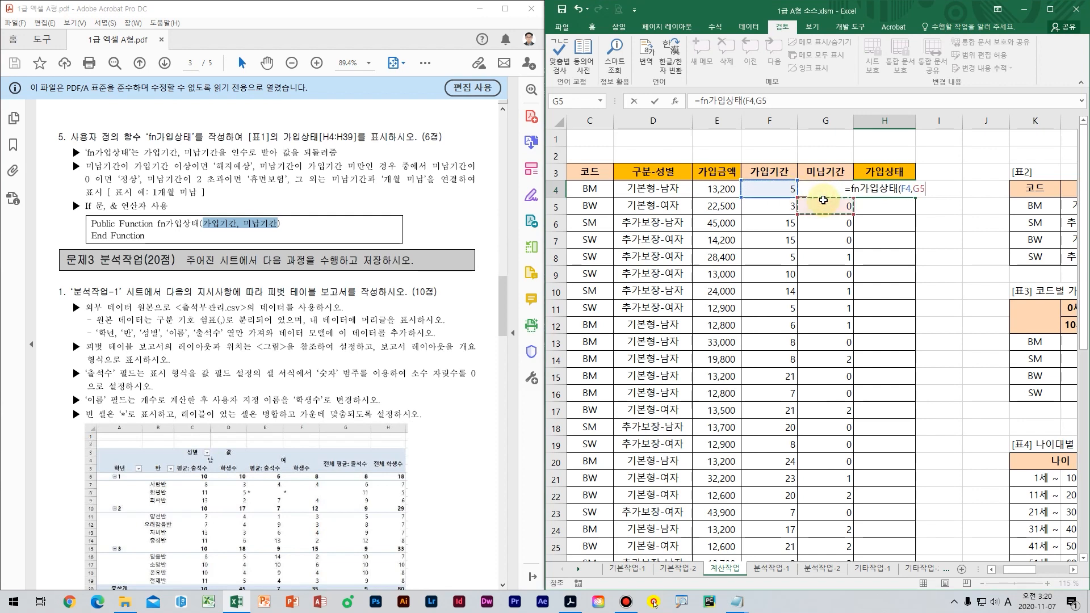
key("Return")
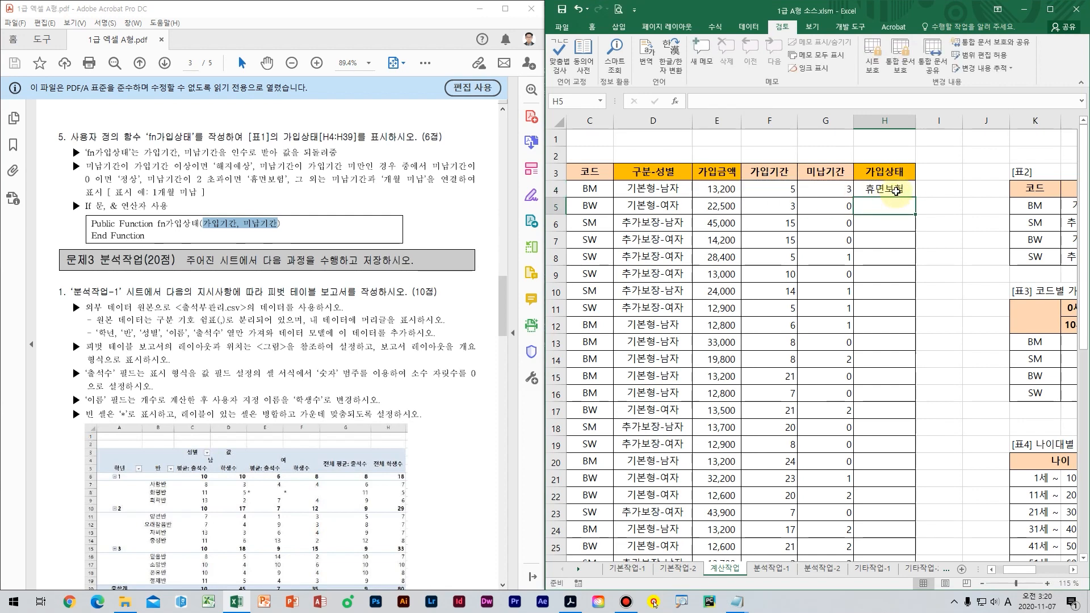
- Fill the H4 formula down the 가입상태 column through H39 and check the filled rows
left_click(896, 192)
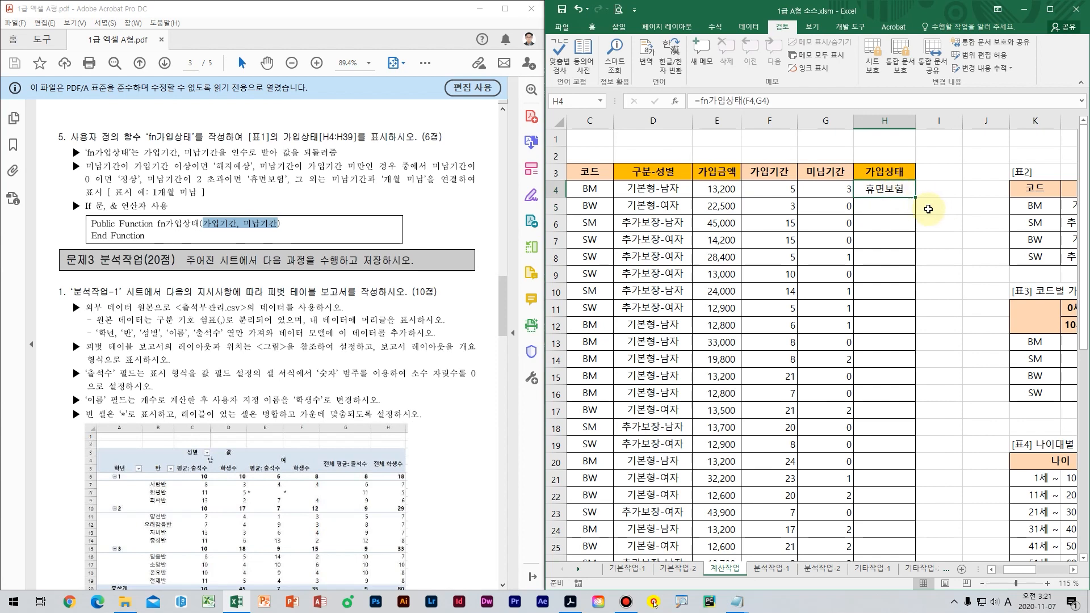
double_click(916, 197)
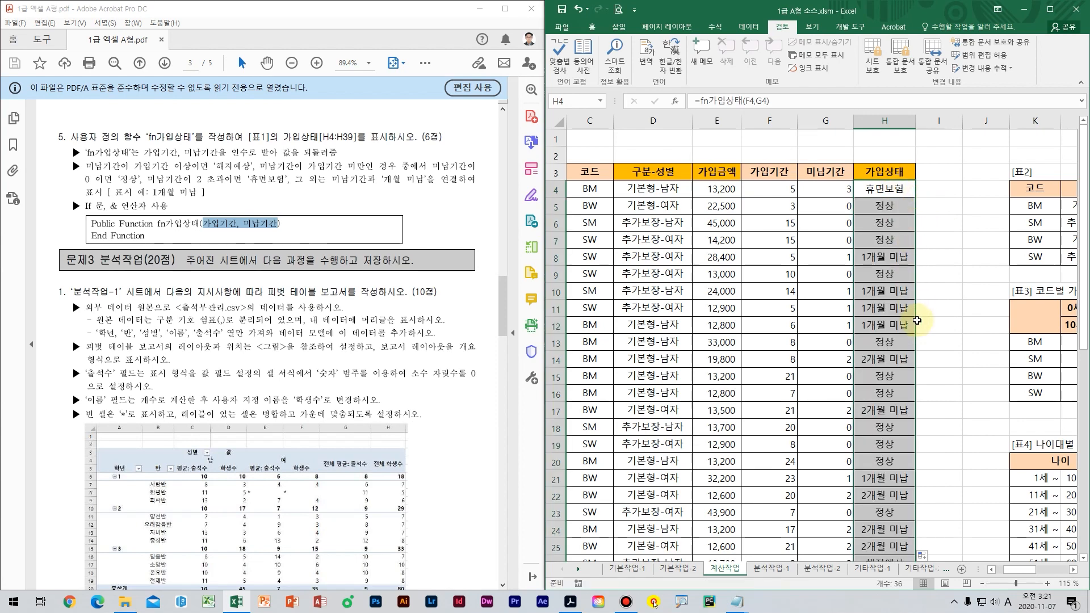
scroll(919, 322, "down", 6)
scroll(909, 425, "up", 6)
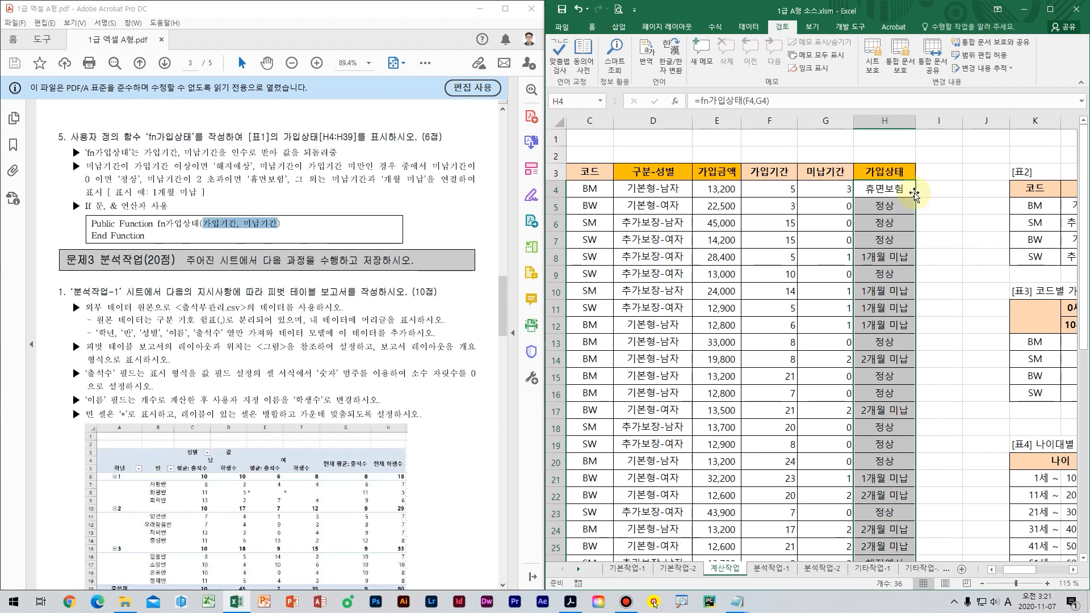
left_click(908, 192)
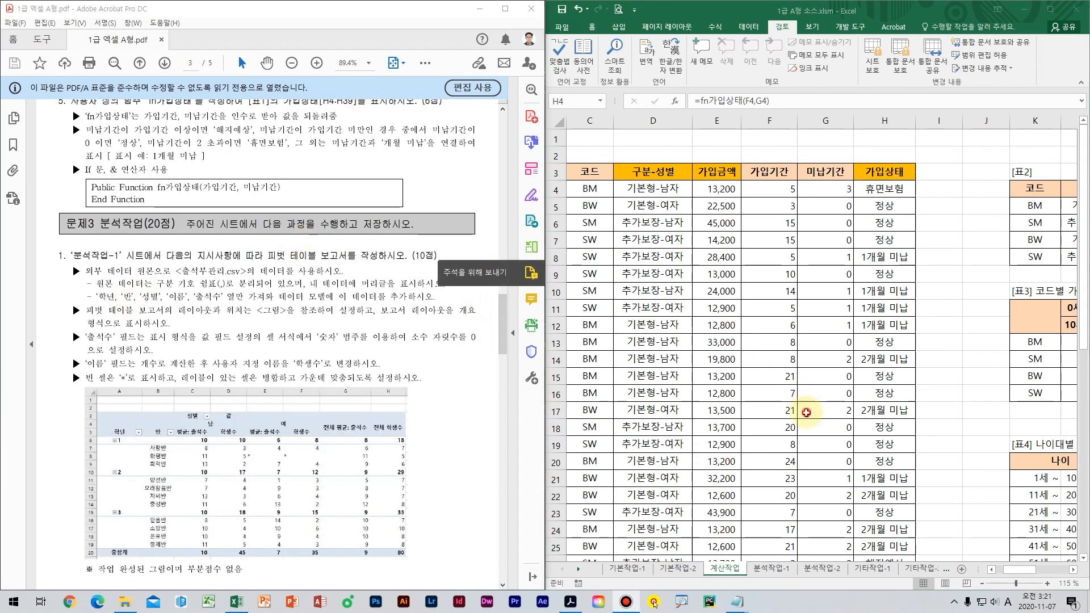
- Open the 분석작업-1 sheet and enlarge the PDF's pivot table instructions to 100% for reading
left_click(771, 568)
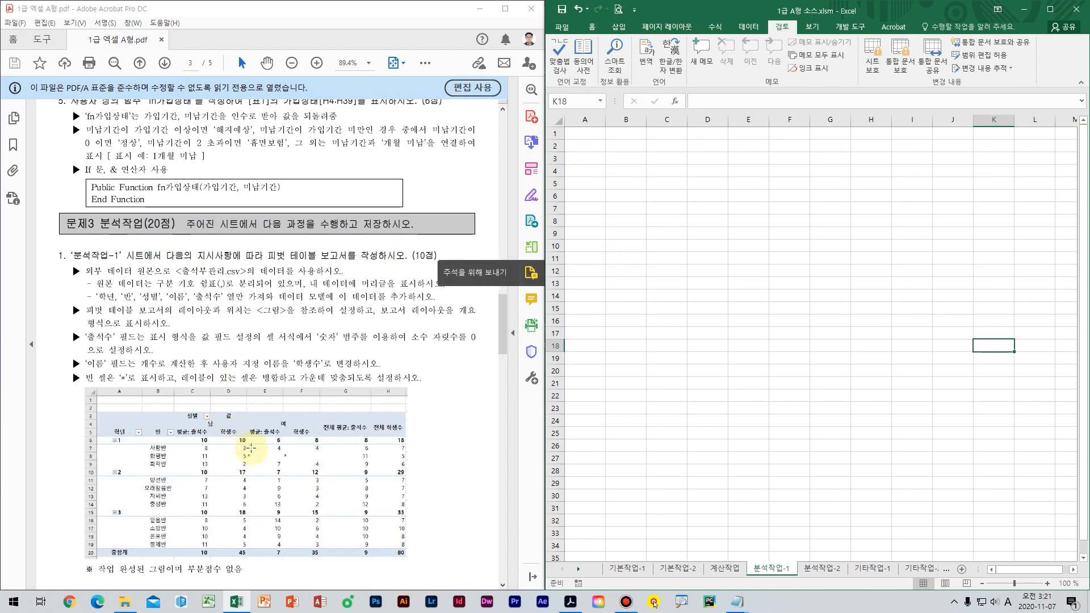
left_click(275, 447)
left_click(310, 395)
scroll(271, 405, "up", 1)
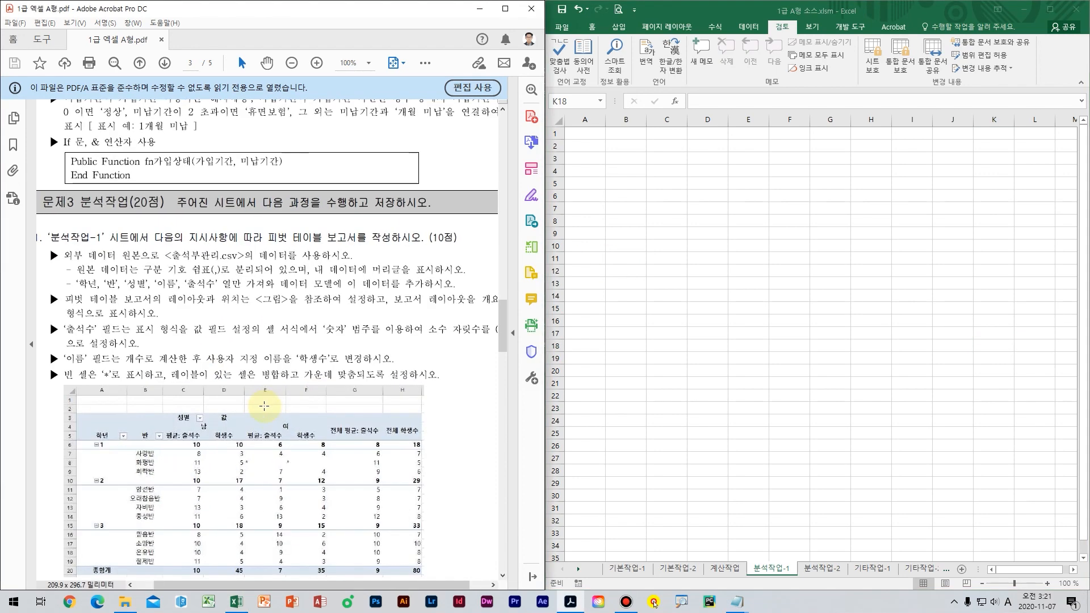
scroll(270, 423, "down", 1)
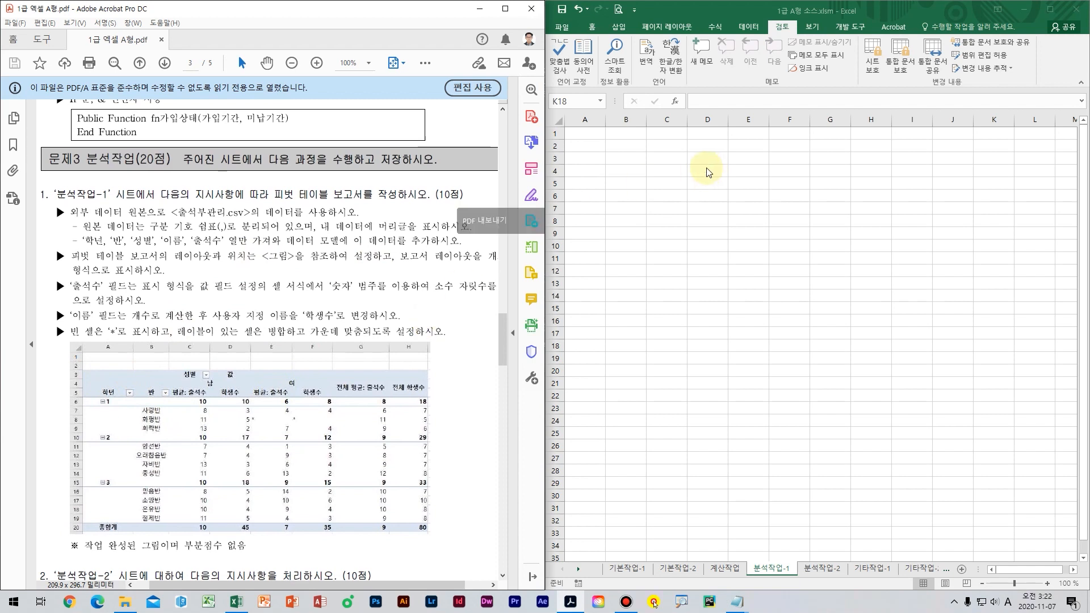
- Start a pivot table at cell A3 of the 분석작업-1 sheet, using an external data source
left_click(590, 162)
left_click(590, 162)
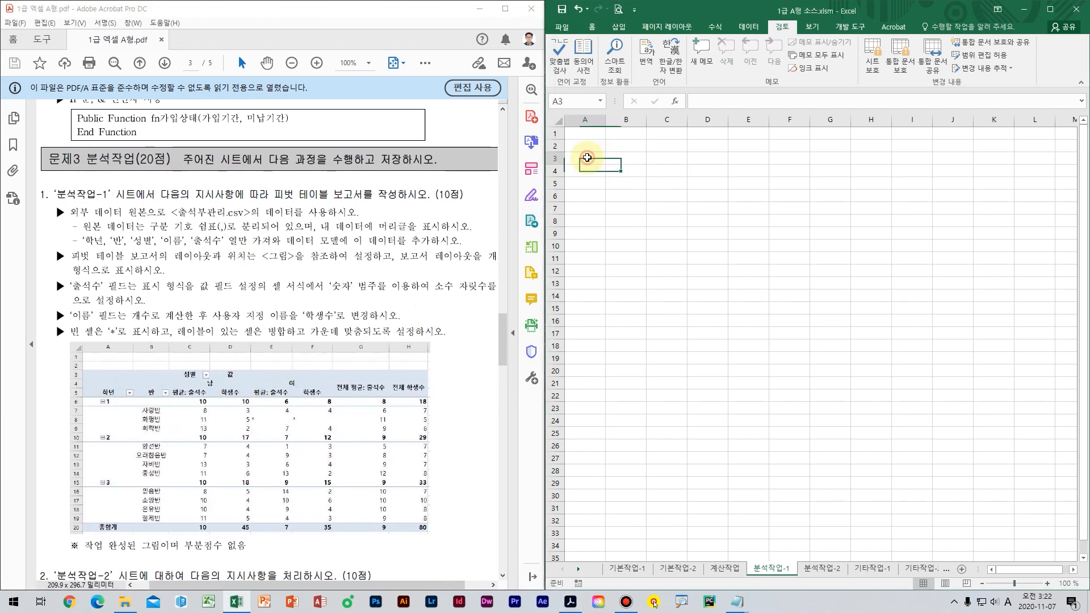
left_click(618, 27)
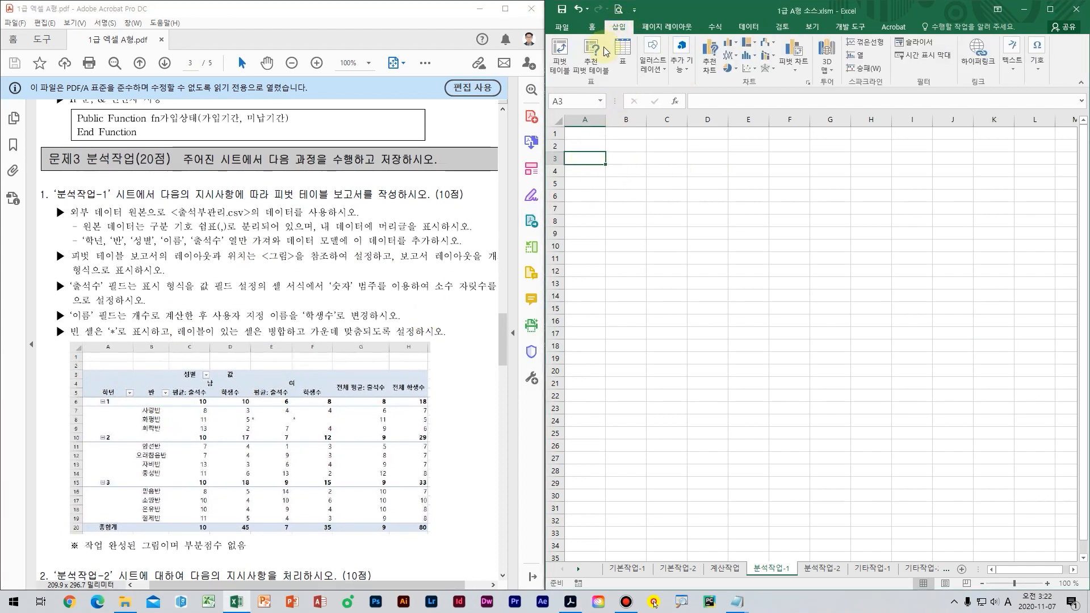
left_click(552, 61)
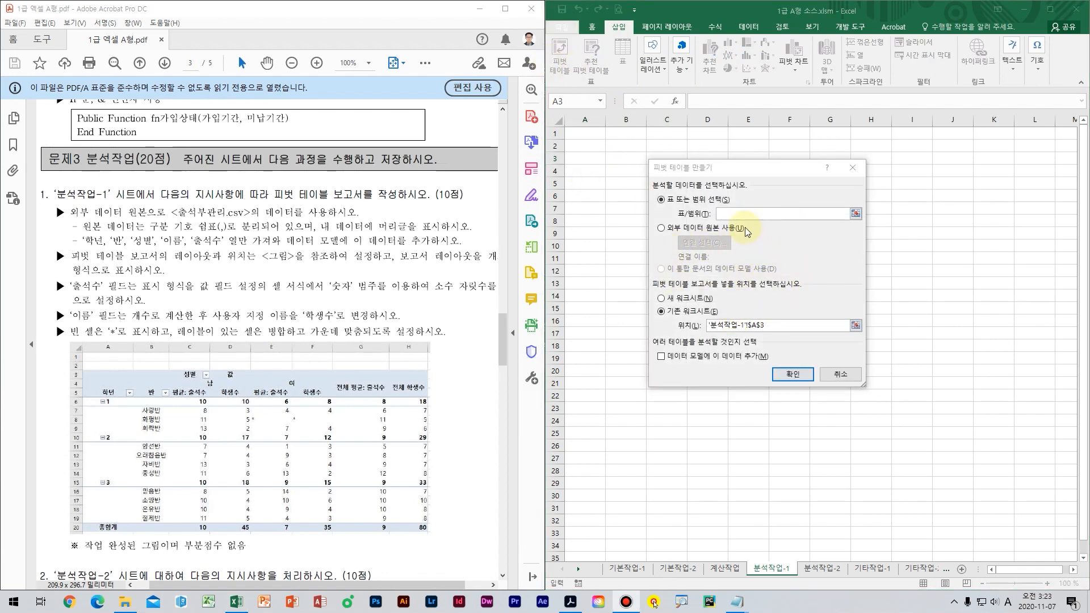
left_click(734, 229)
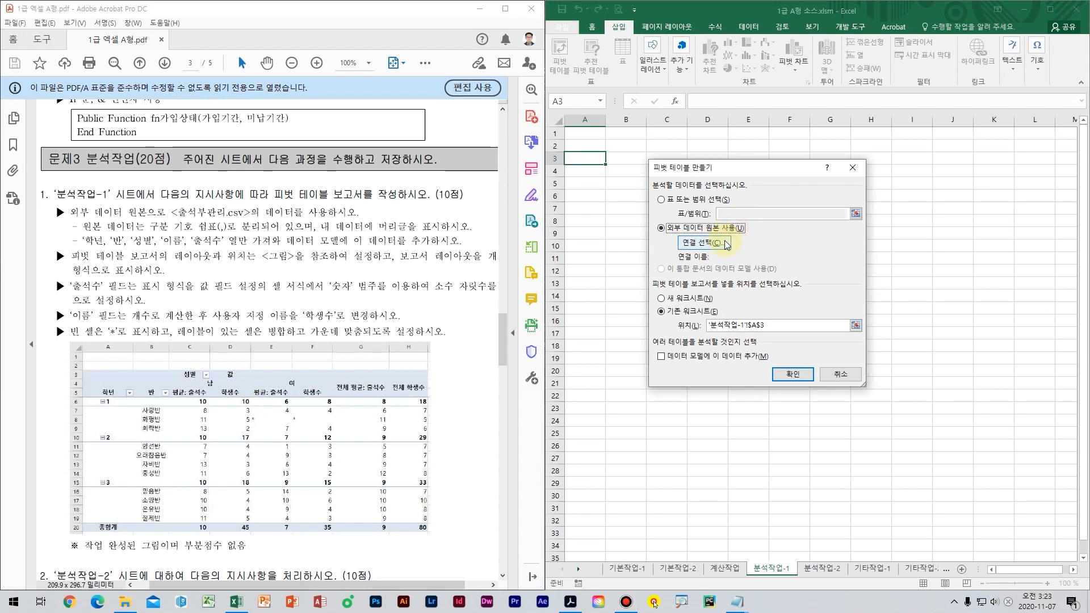
- Choose the file 출석부관리.csv from the C:\OA folder as the pivot table's data connection
left_click(726, 244)
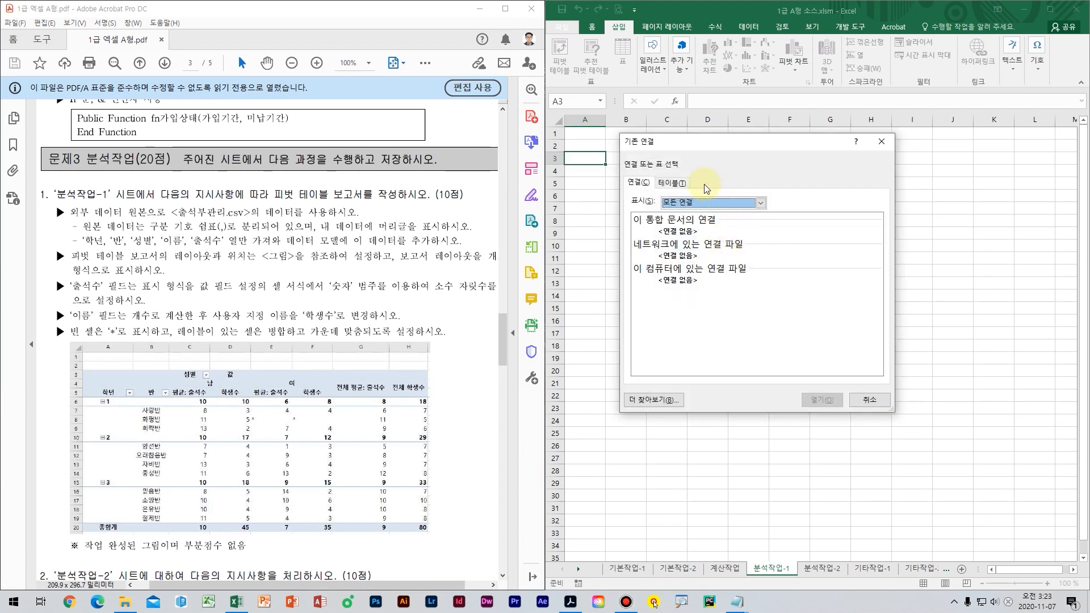
left_click(654, 399)
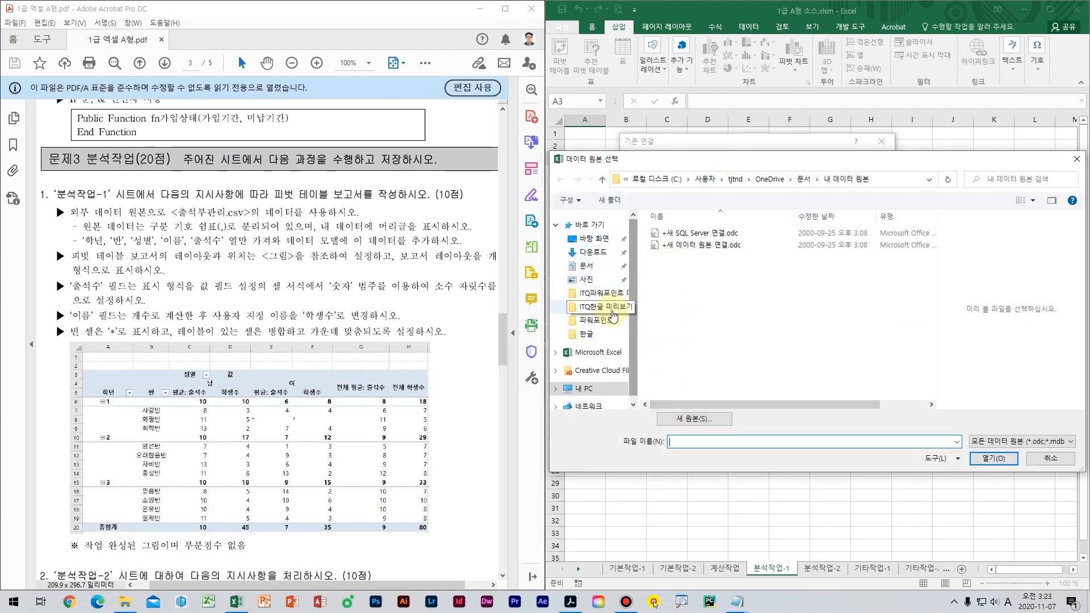
left_click(588, 388)
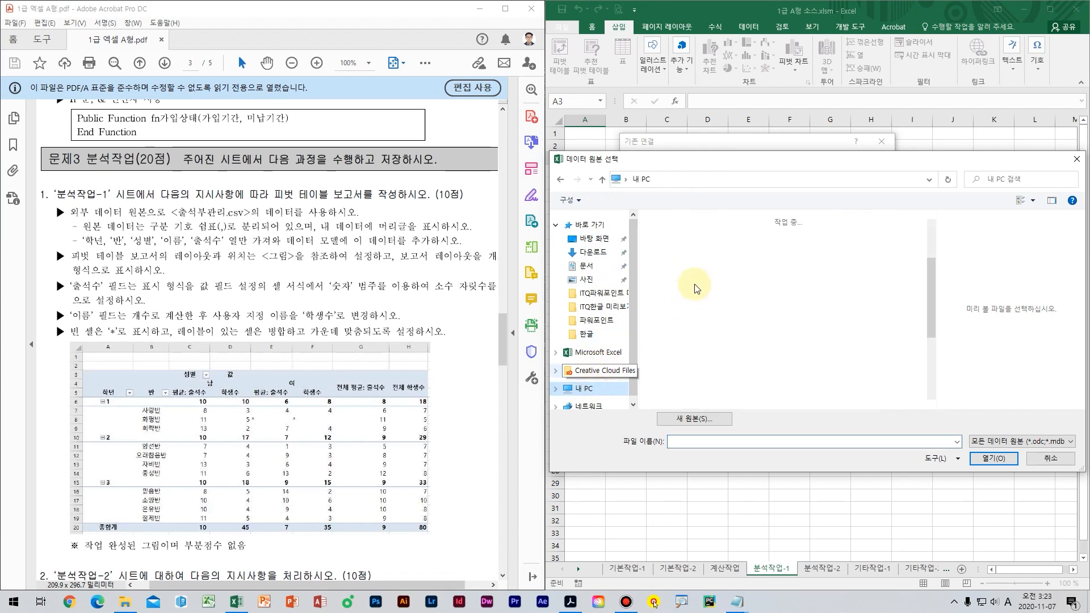
double_click(732, 396)
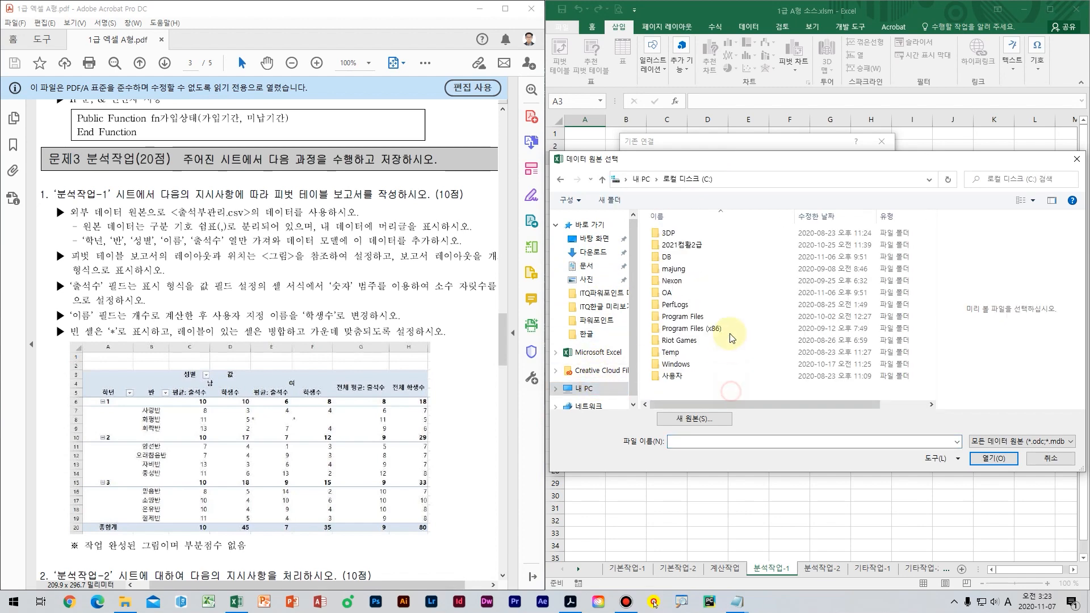
left_click(711, 293)
double_click(712, 294)
left_click(701, 248)
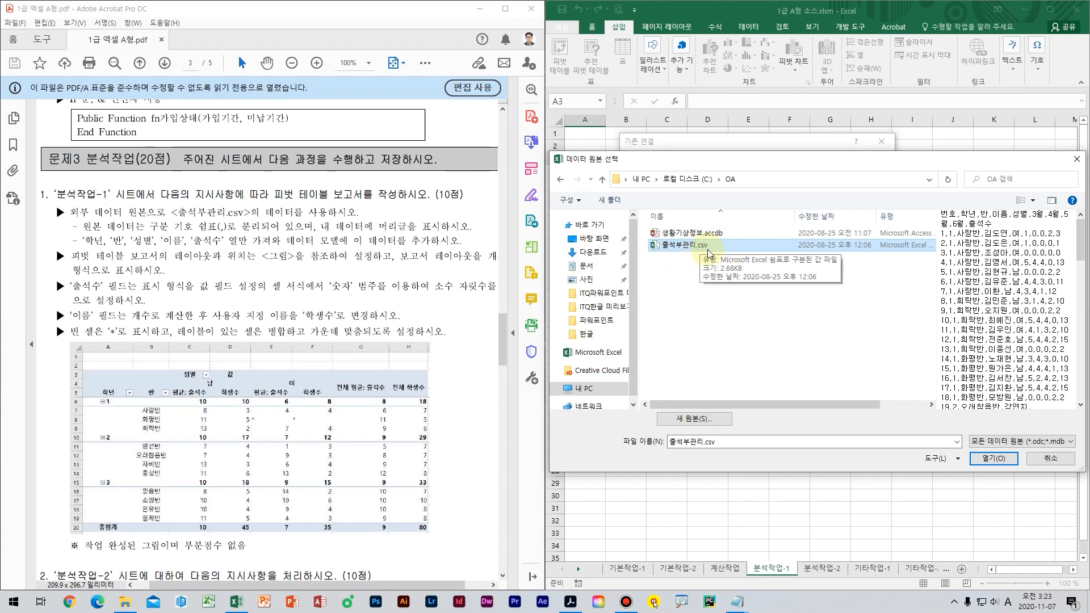
left_click(993, 459)
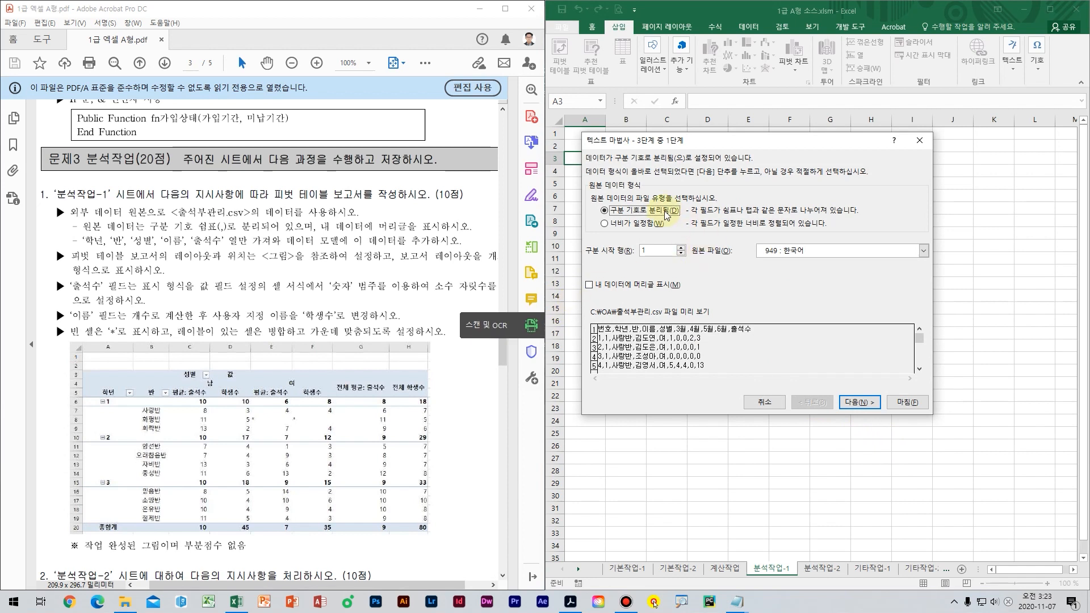
- Set the text import to treat the first row as headers and to split columns by comma only instead of tab
left_click(657, 287)
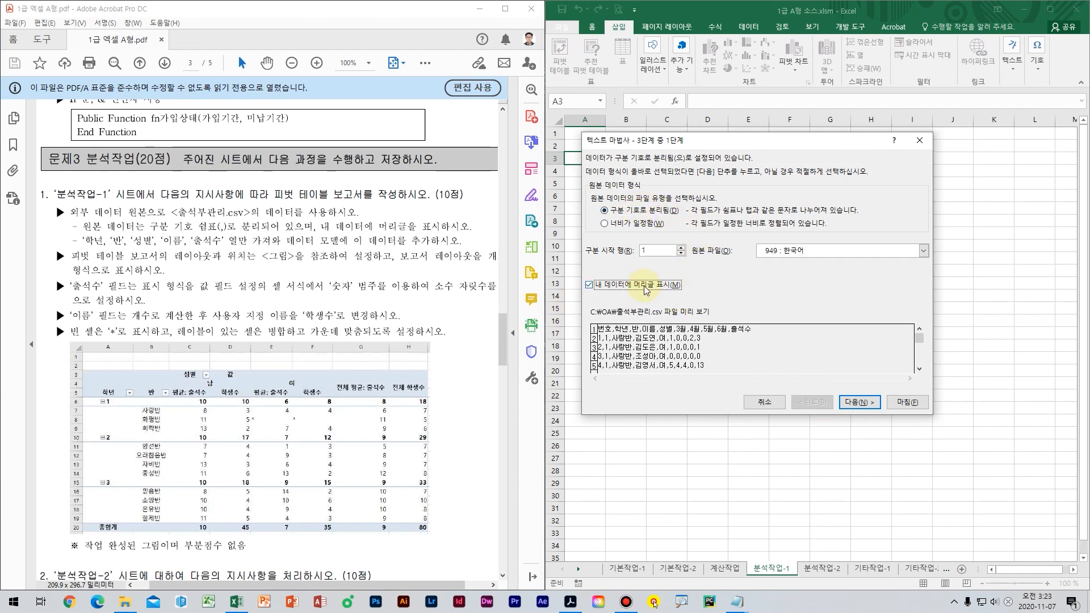
left_click(848, 399)
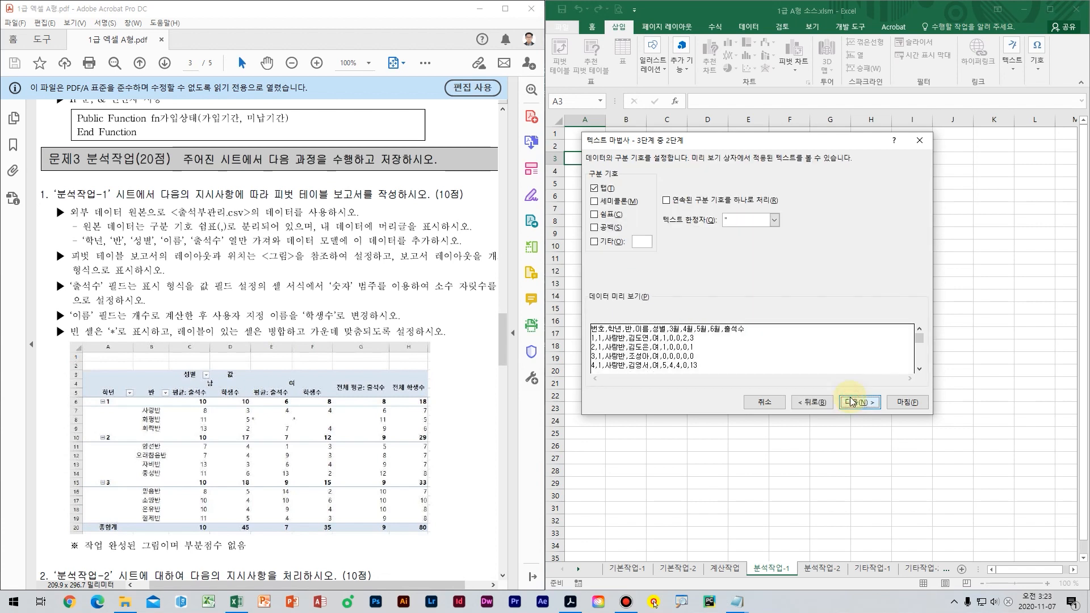
left_click(597, 188)
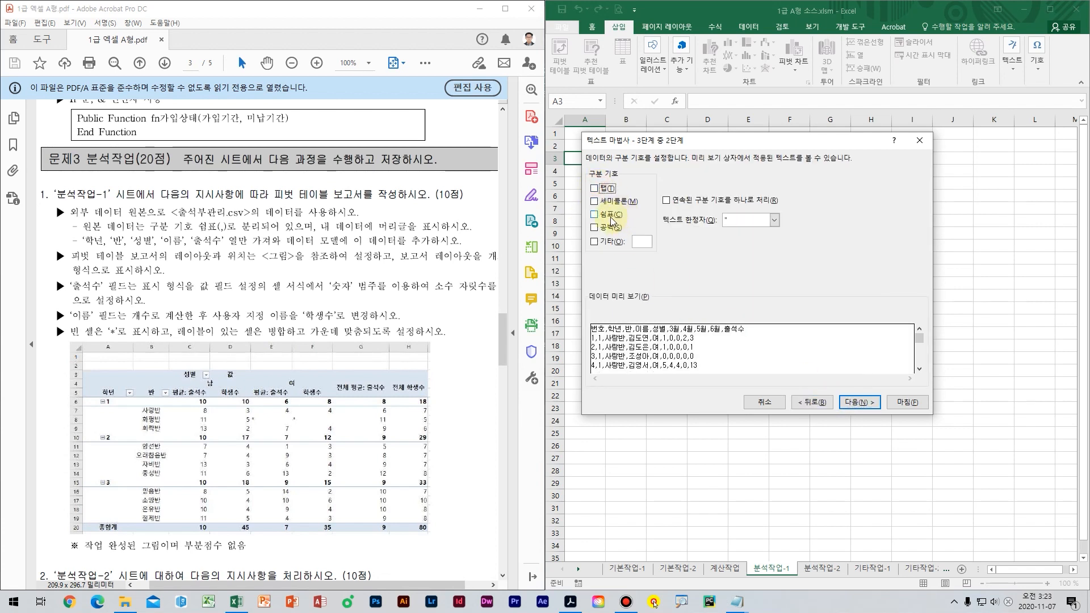
left_click(610, 216)
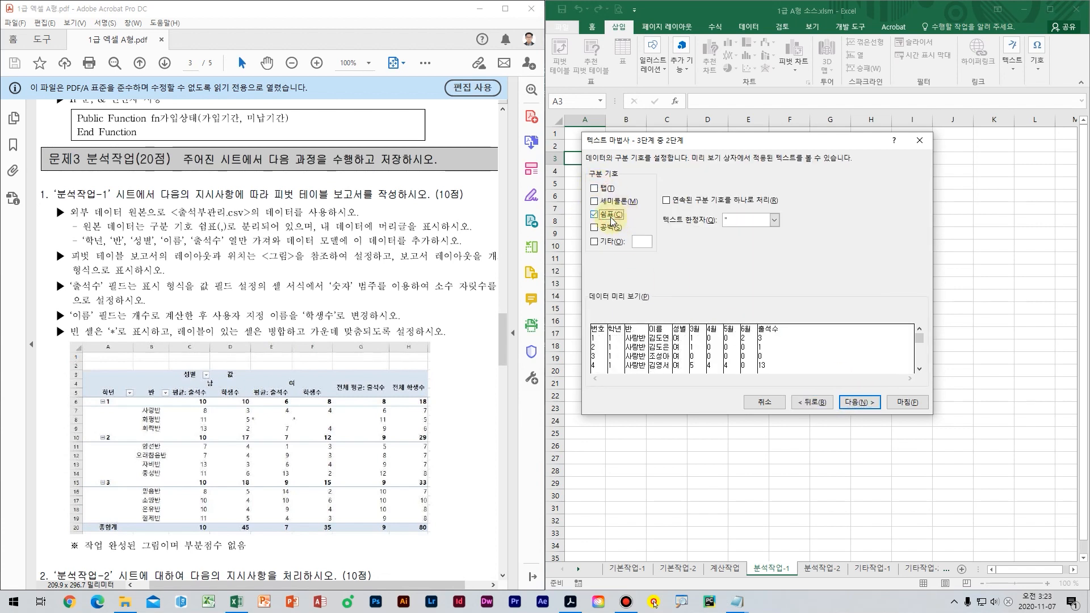
left_click(857, 402)
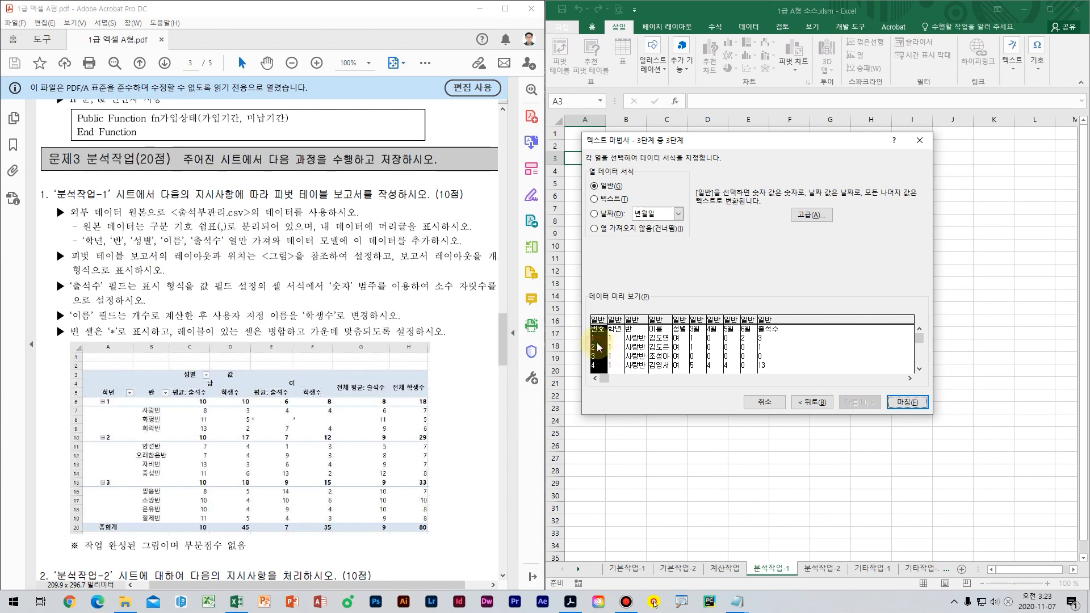
- Exclude the 번호, 3월, 4월, 5월 and 6월 columns from the text import and finish the import wizard
left_click(664, 229)
left_click(615, 341)
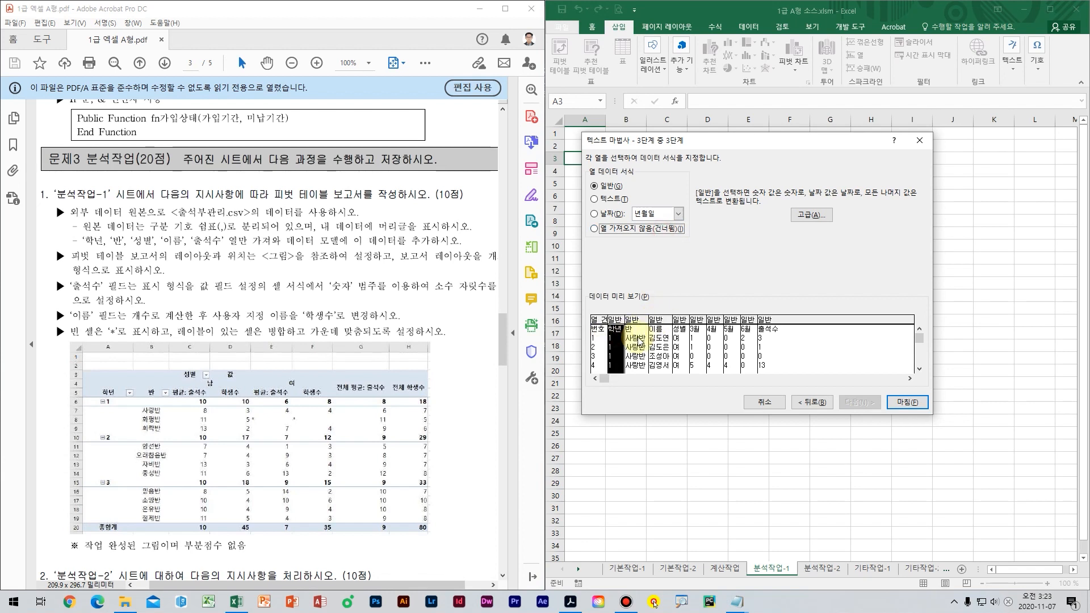
left_click(637, 340)
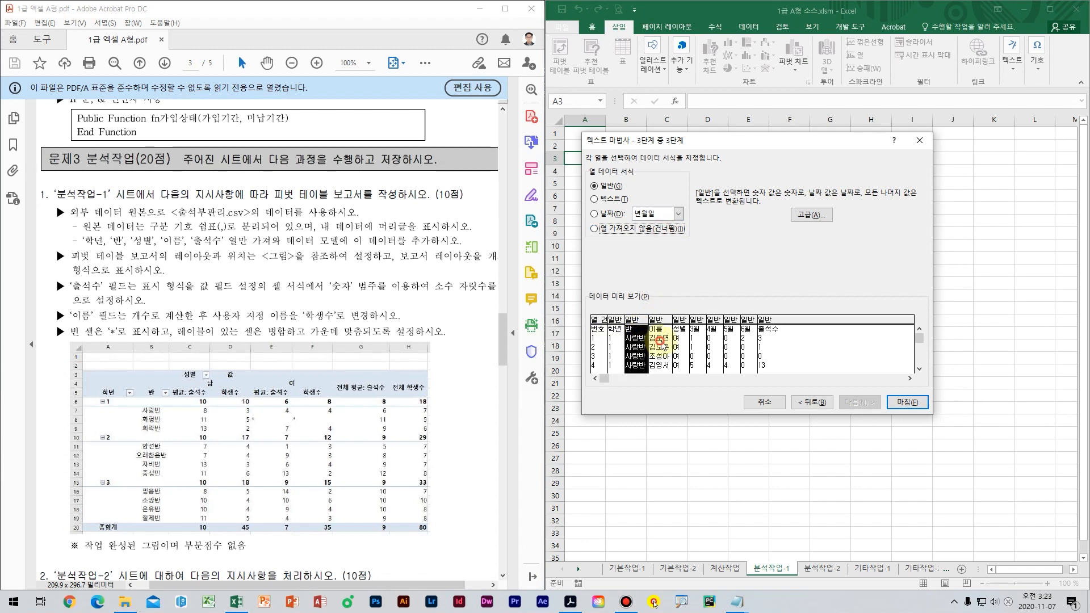
left_click(661, 343)
left_click(683, 346)
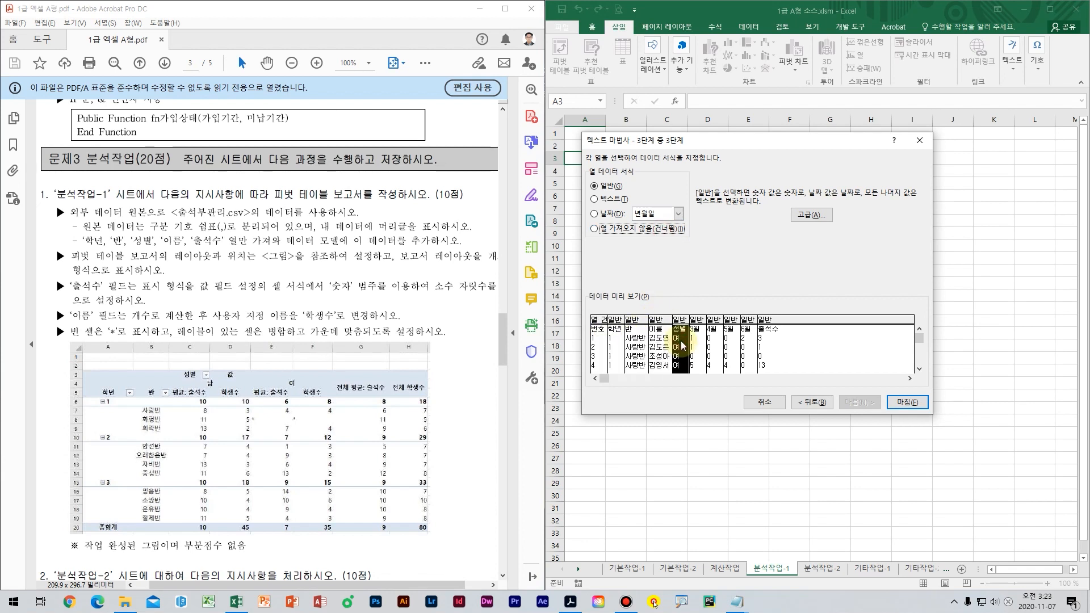
left_click(693, 346)
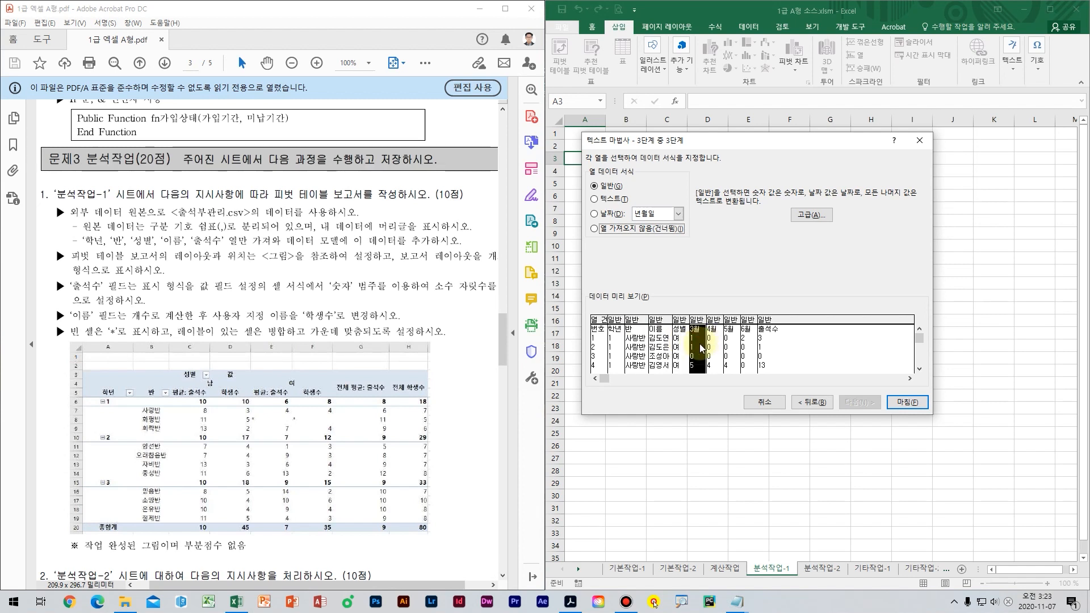
key("alt+i")
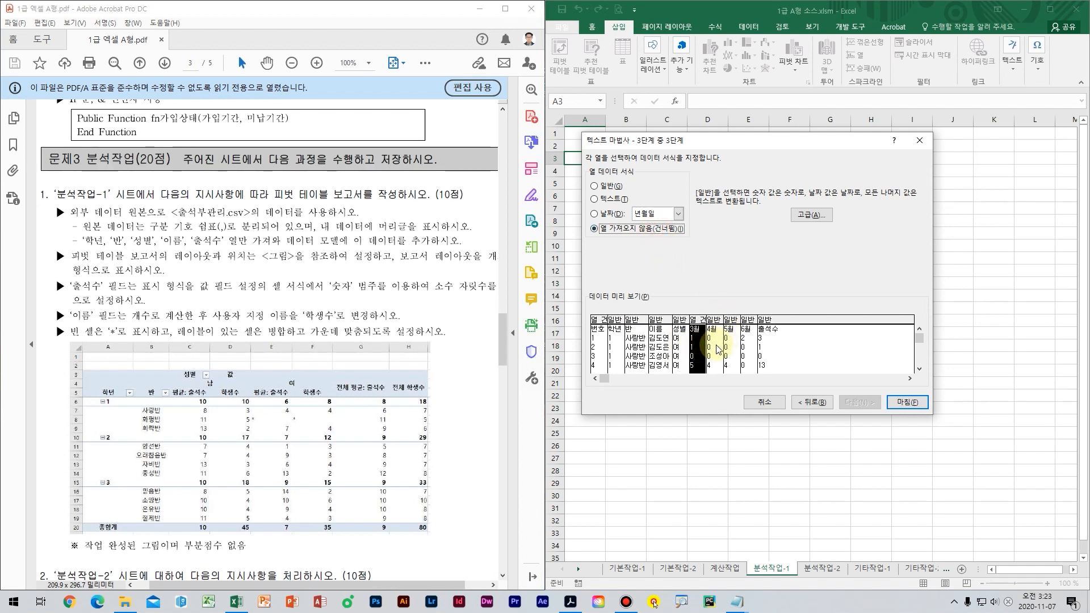
left_click(718, 351)
left_click(733, 346)
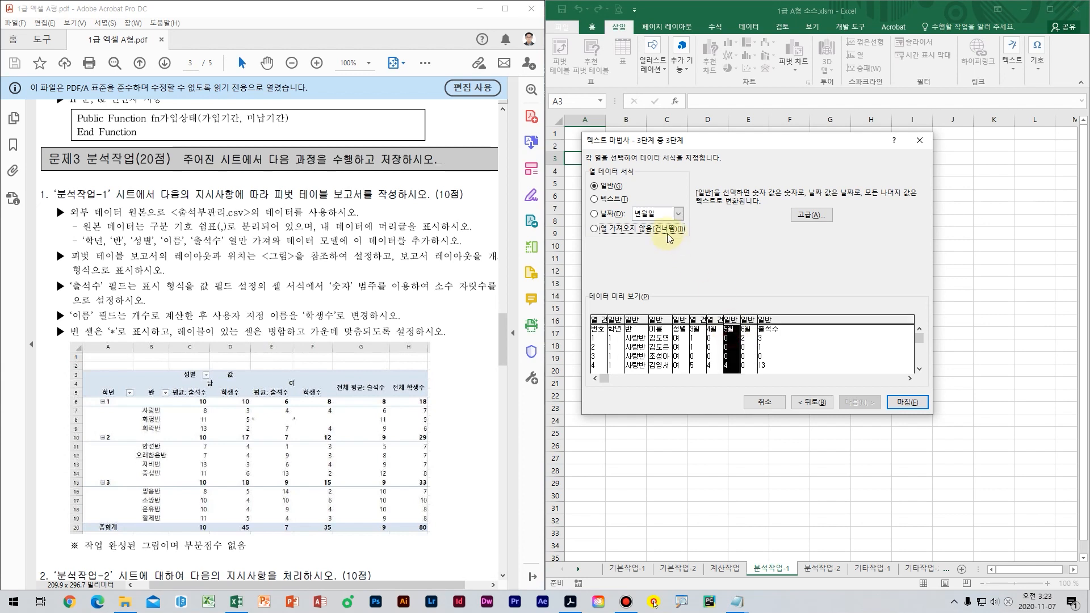
left_click(748, 346)
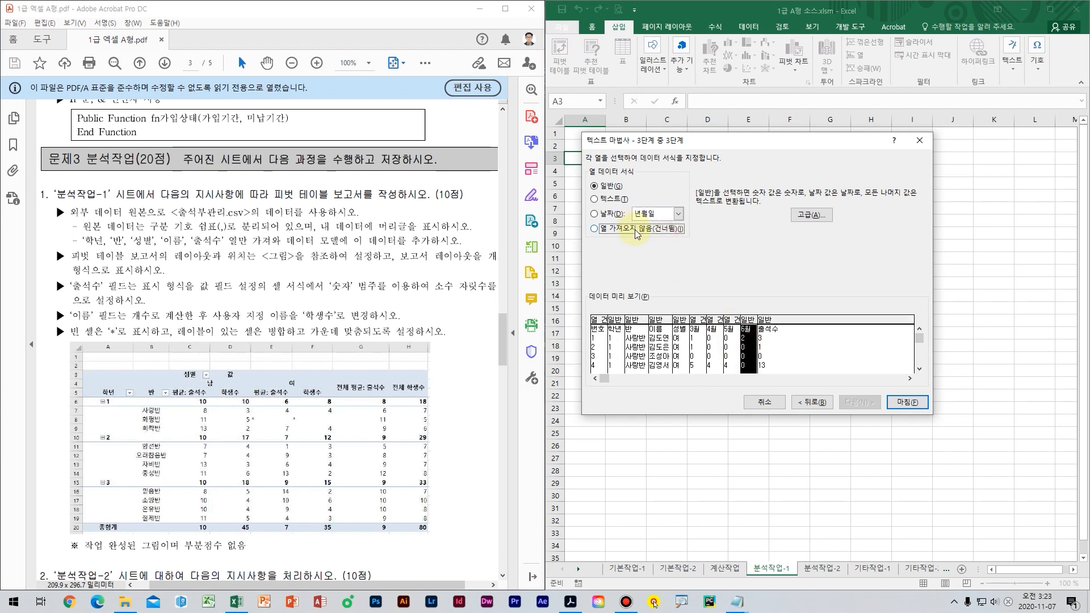
left_click(636, 233)
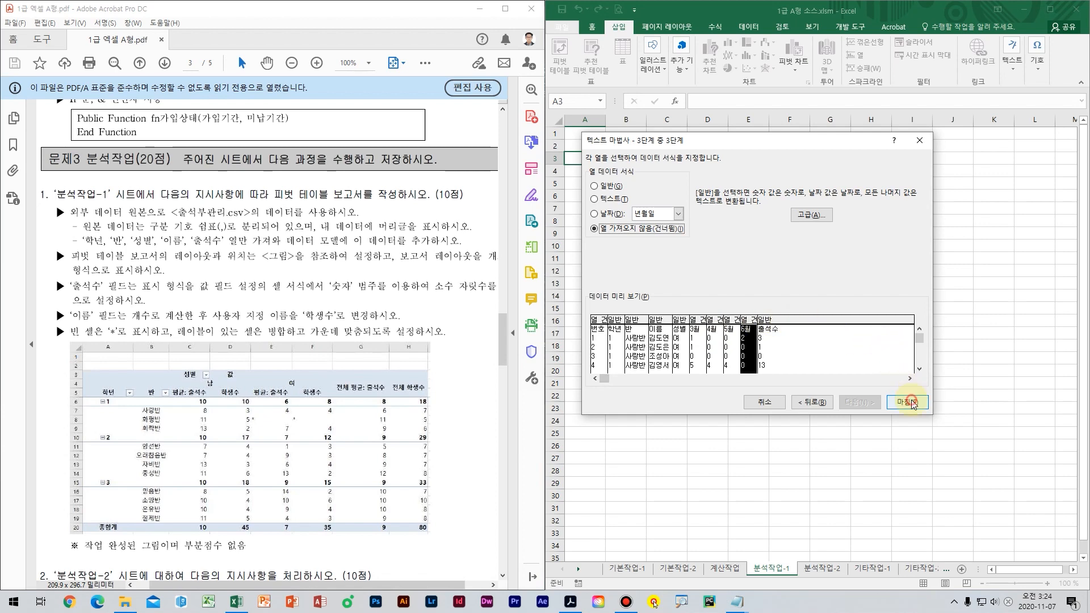
left_click(907, 402)
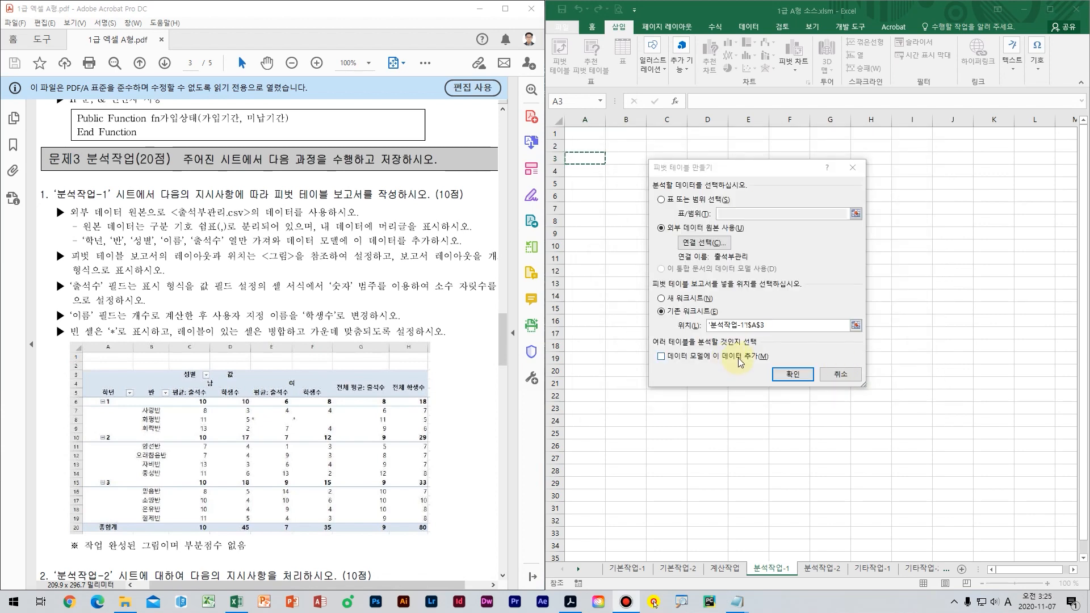
- Add the 출석부관리 data to the data model and create the pivot table at cell A3 of the existing sheet
left_click(738, 358)
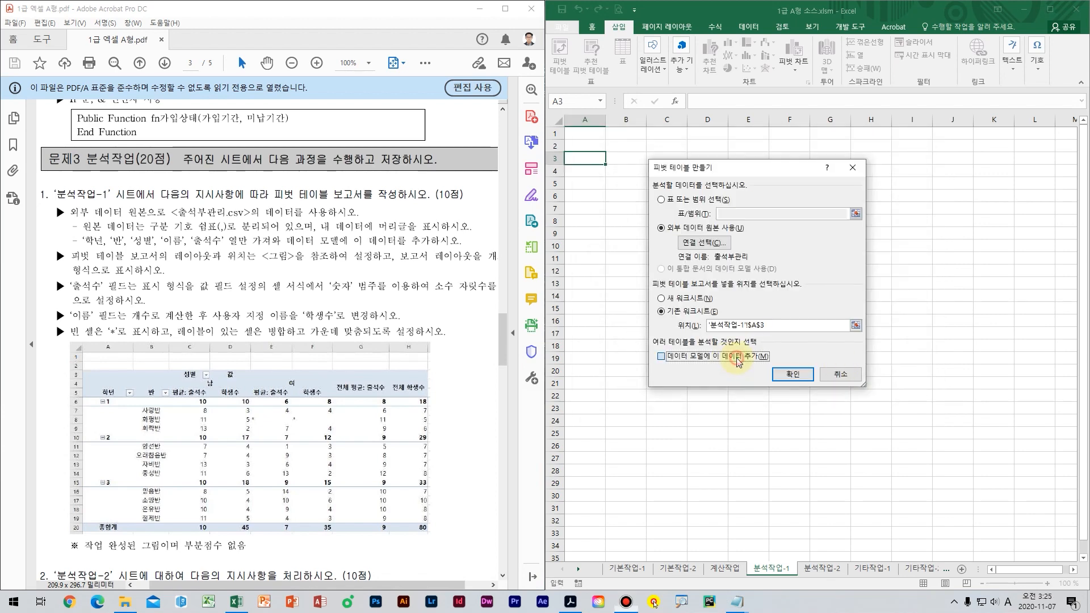
mouse_move(281, 231)
left_mouse_down()
mouse_move(425, 265)
mouse_move(475, 256)
left_mouse_up()
left_click_drag(637, 337, 789, 379)
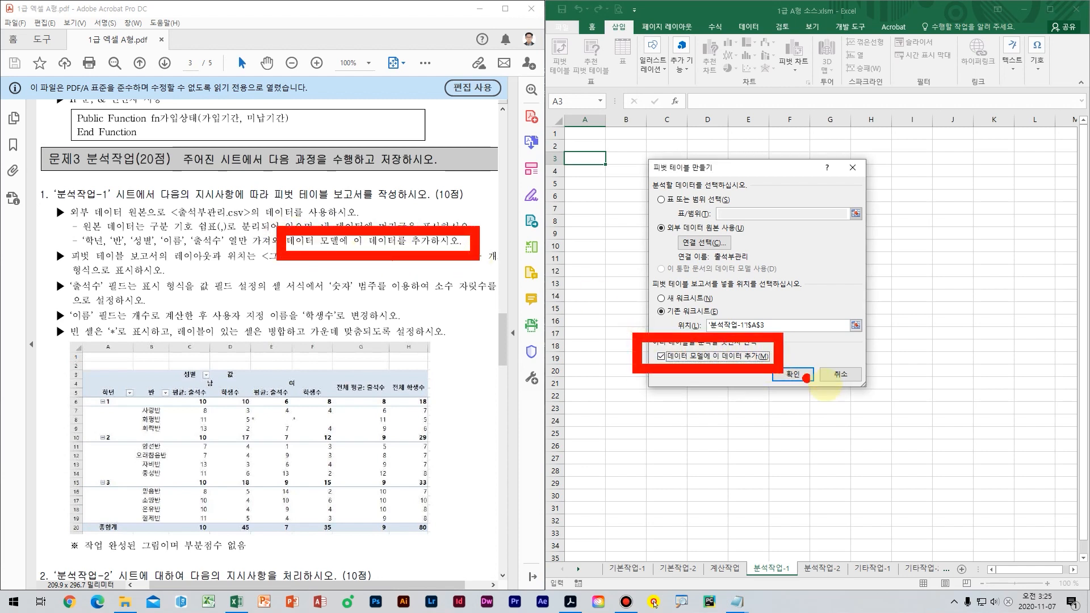
key("Escape")
left_click(793, 375)
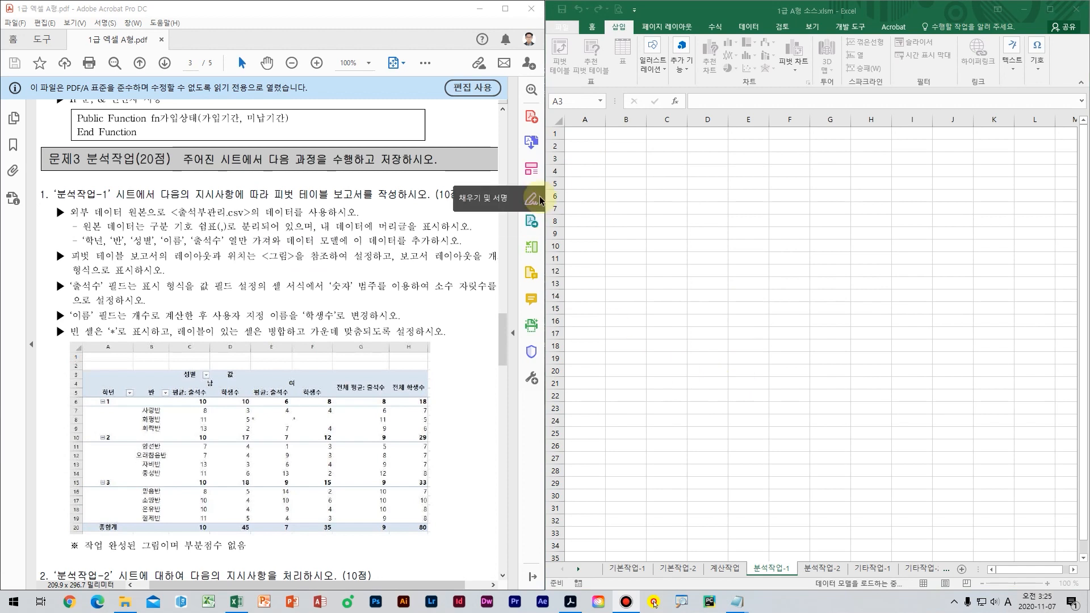
left_click(588, 161)
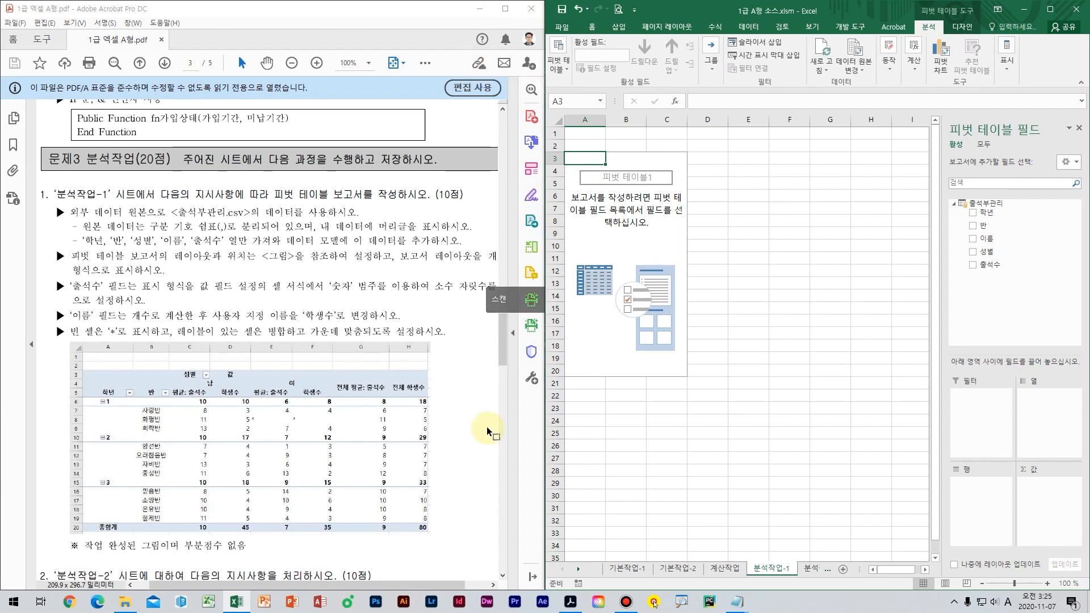
- Place 성별 in the pivot table's columns, and 학년 followed by 반 in its rows
mouse_move(176, 353)
left_mouse_down()
mouse_move(193, 375)
mouse_move(228, 304)
left_mouse_up()
mouse_move(190, 385)
left_mouse_down()
mouse_move(207, 393)
mouse_move(314, 359)
mouse_move(236, 398)
mouse_move(303, 398)
left_mouse_up()
key("Escape")
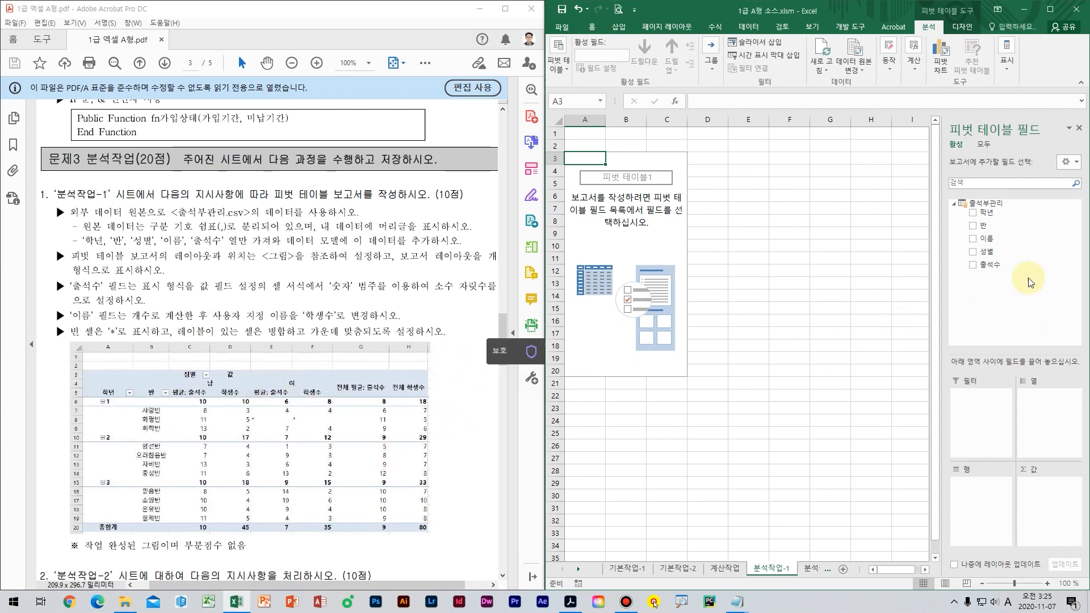
left_click_drag(986, 251, 1047, 439)
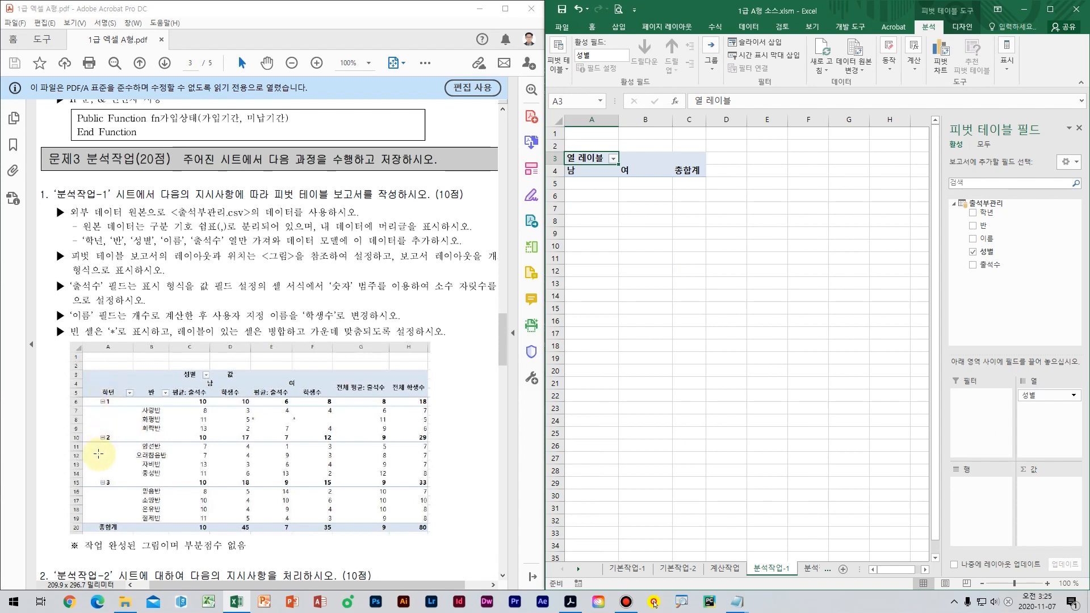
left_click_drag(987, 213, 983, 513)
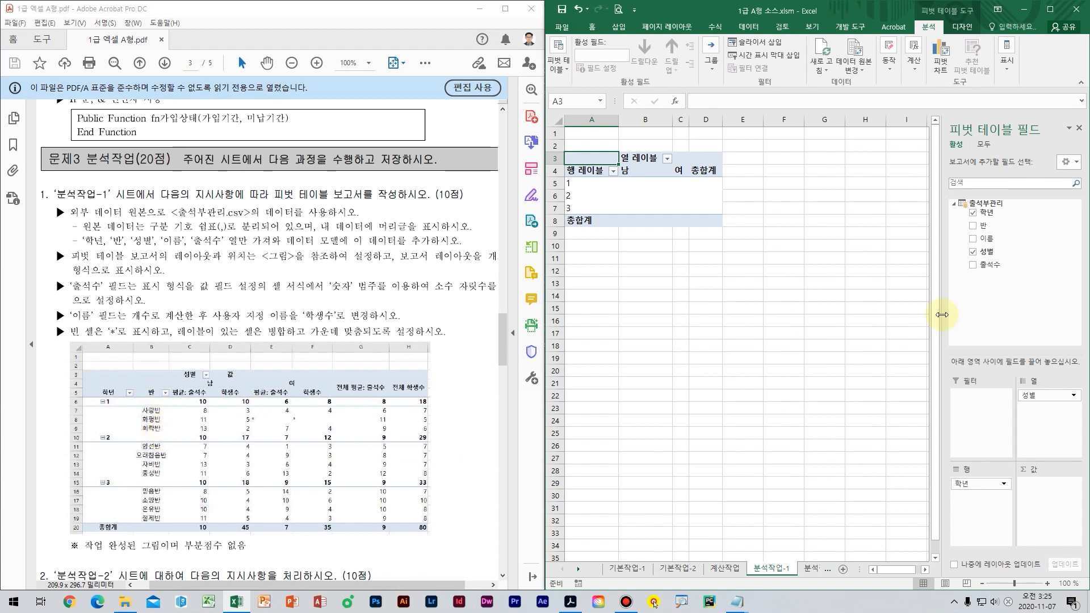
left_click_drag(987, 226, 984, 513)
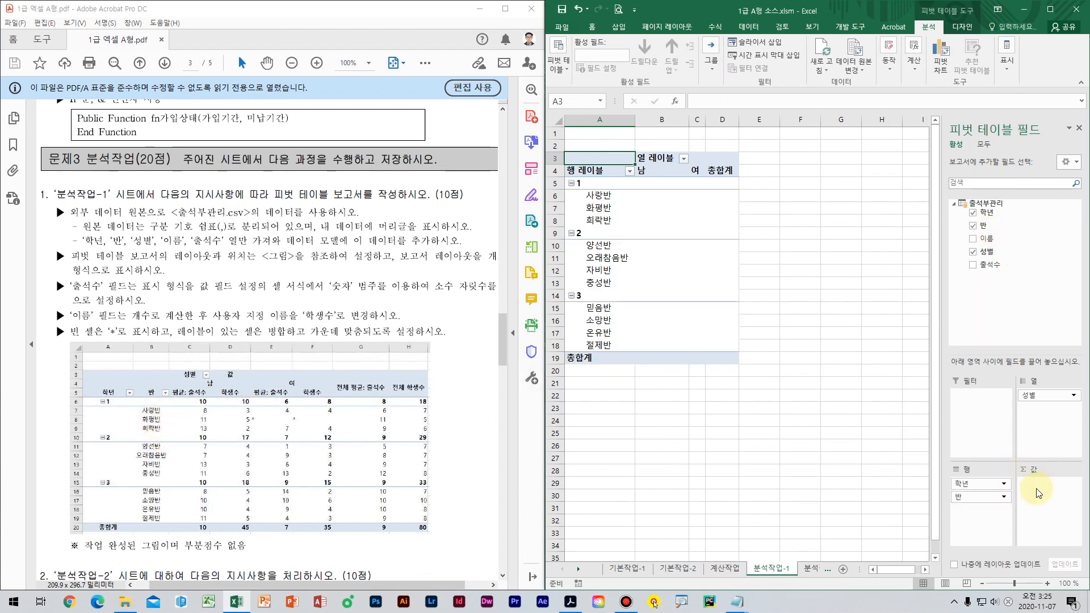
- Add 출석수 and 이름 to the pivot table's values, in that order
left_click_drag(990, 264, 1045, 492)
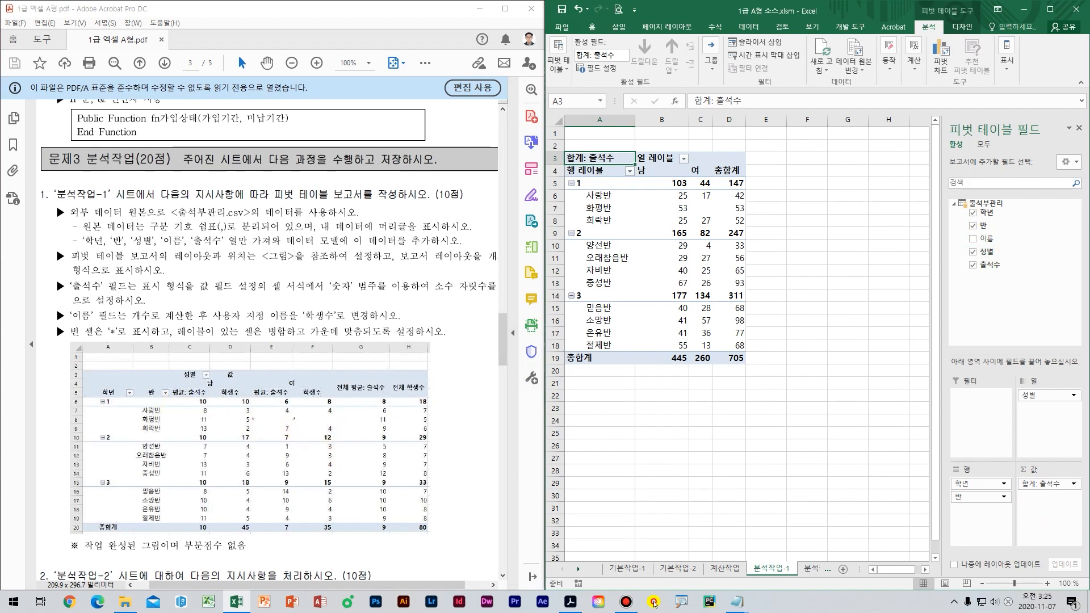
left_click(259, 385)
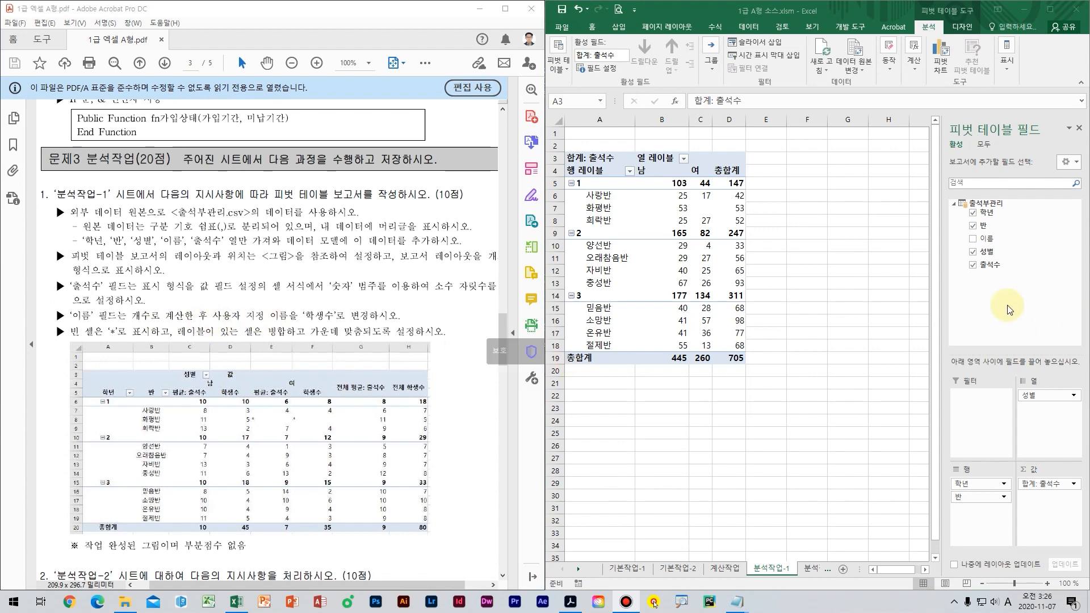
left_click_drag(998, 241, 1059, 524)
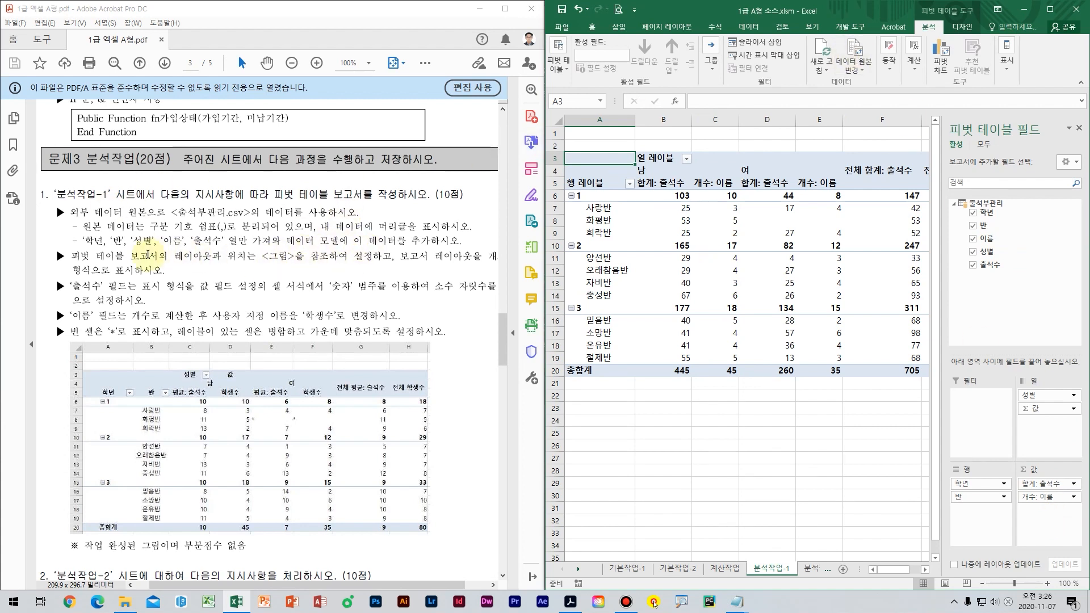
- Set the pivot table's report layout to outline form (개요 형식으로 표시)
left_click(428, 257)
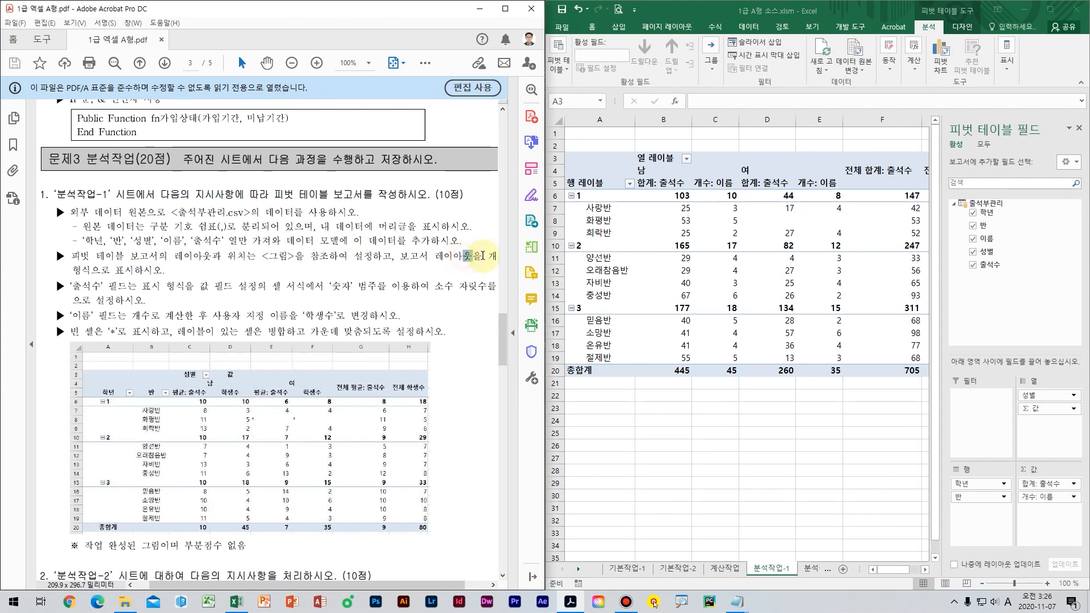
left_click(489, 255)
left_click(717, 246)
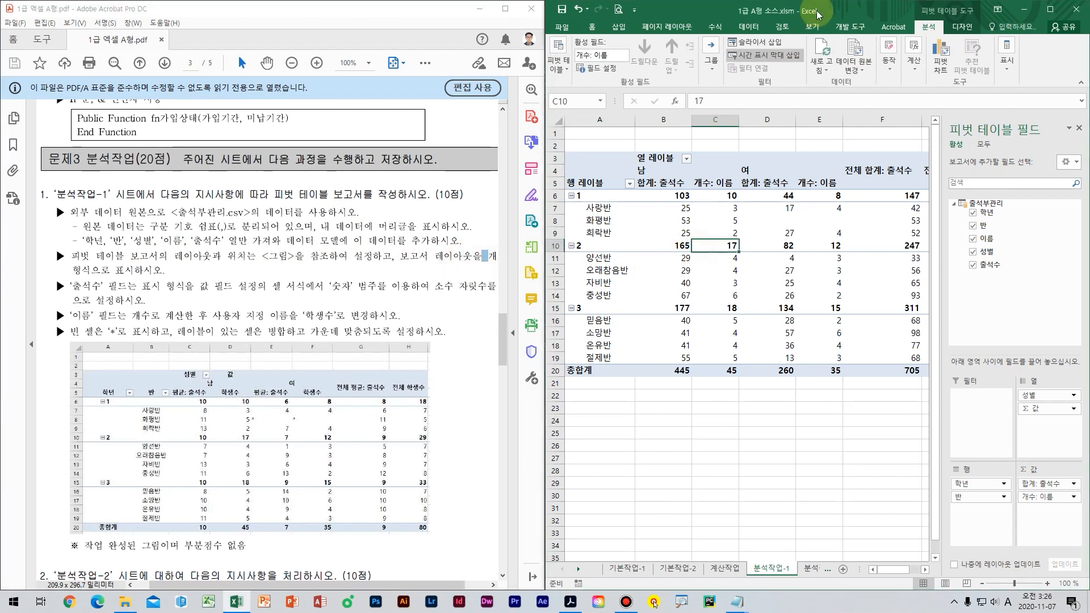
left_click(957, 28)
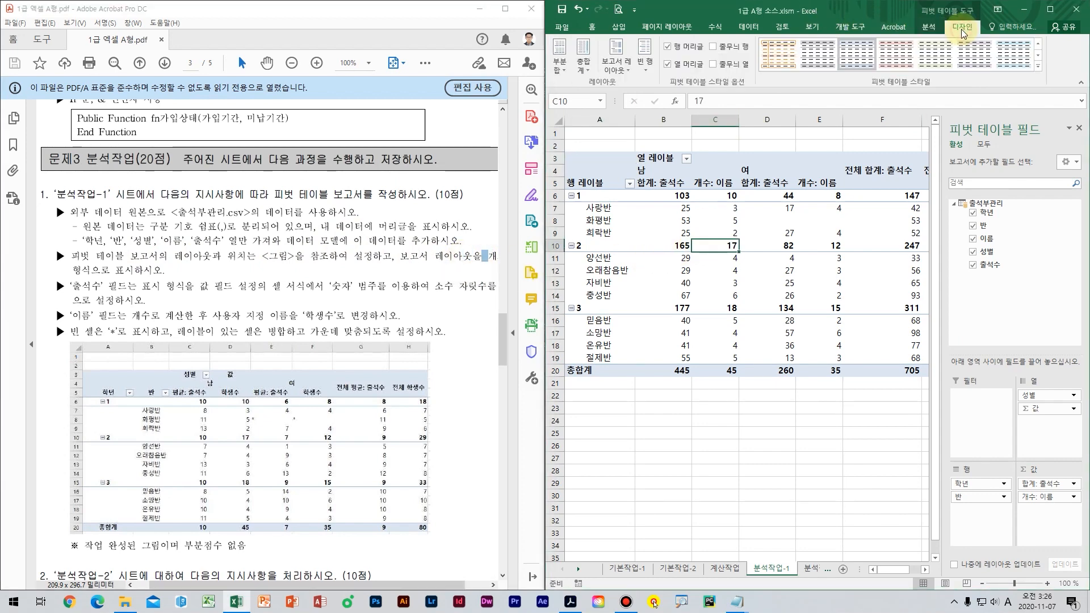
left_click(616, 57)
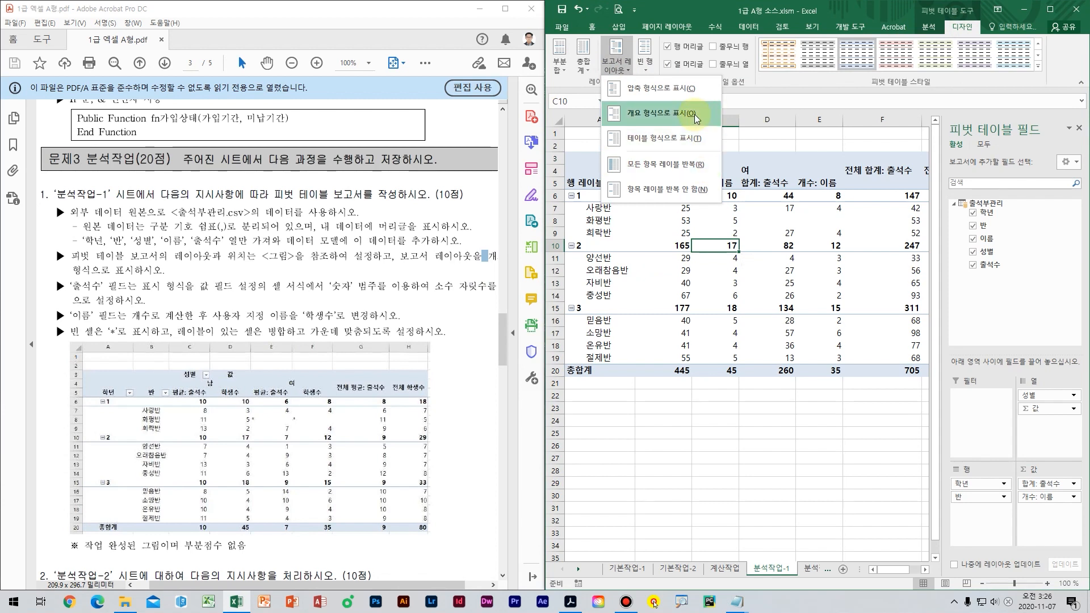
left_click(696, 118)
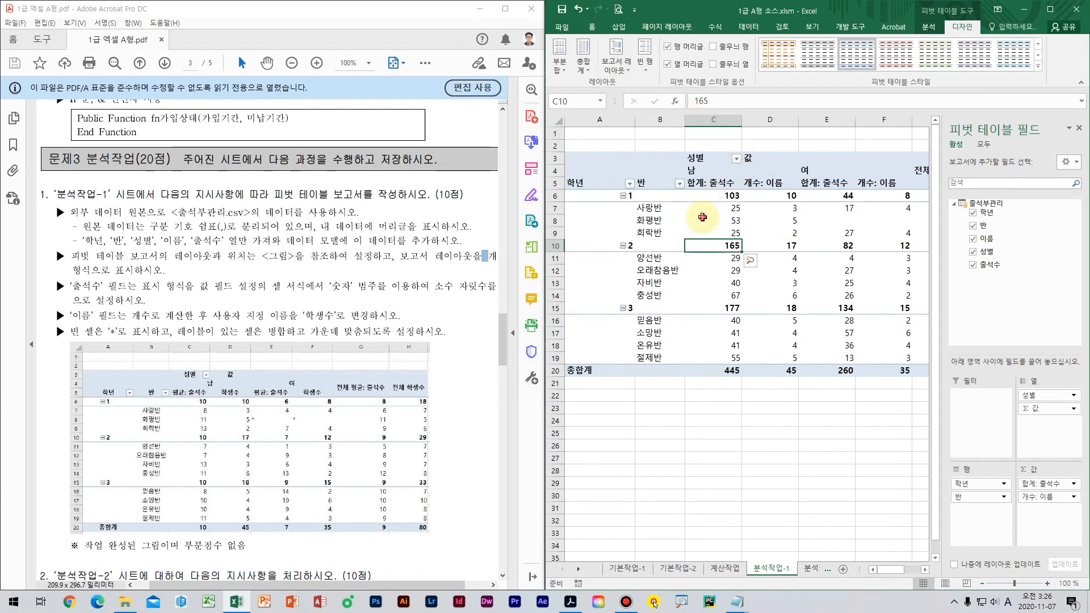
left_click(707, 221)
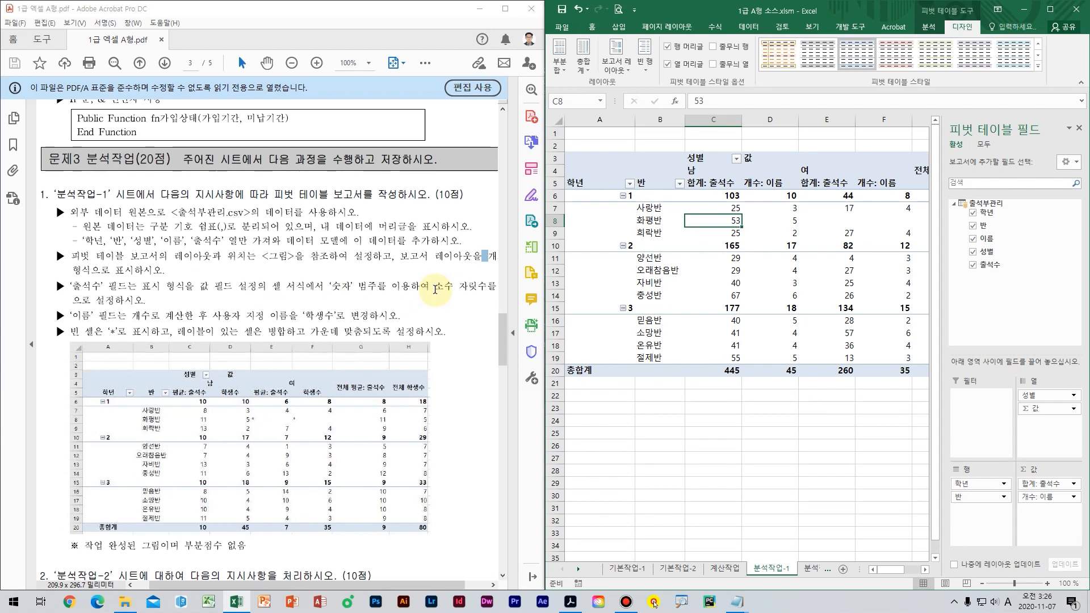
- Summarise the 출석수 value field by average (평균) and format it in the 숫자 category with 0 decimal places
left_click(435, 289)
scroll(419, 298, "down", 1)
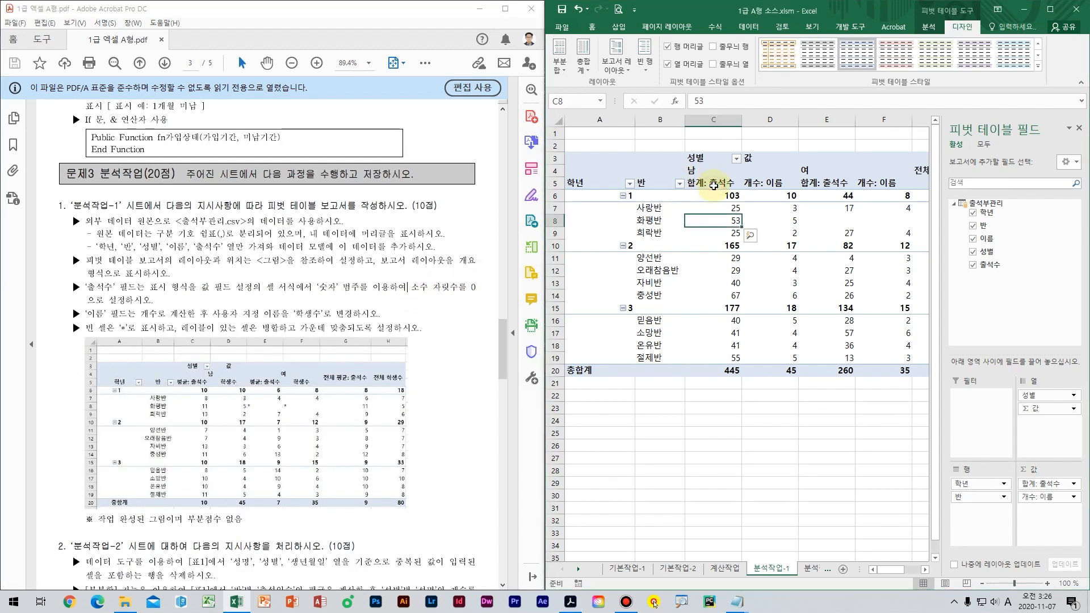
scroll(683, 193, "up", 1)
left_click(683, 193)
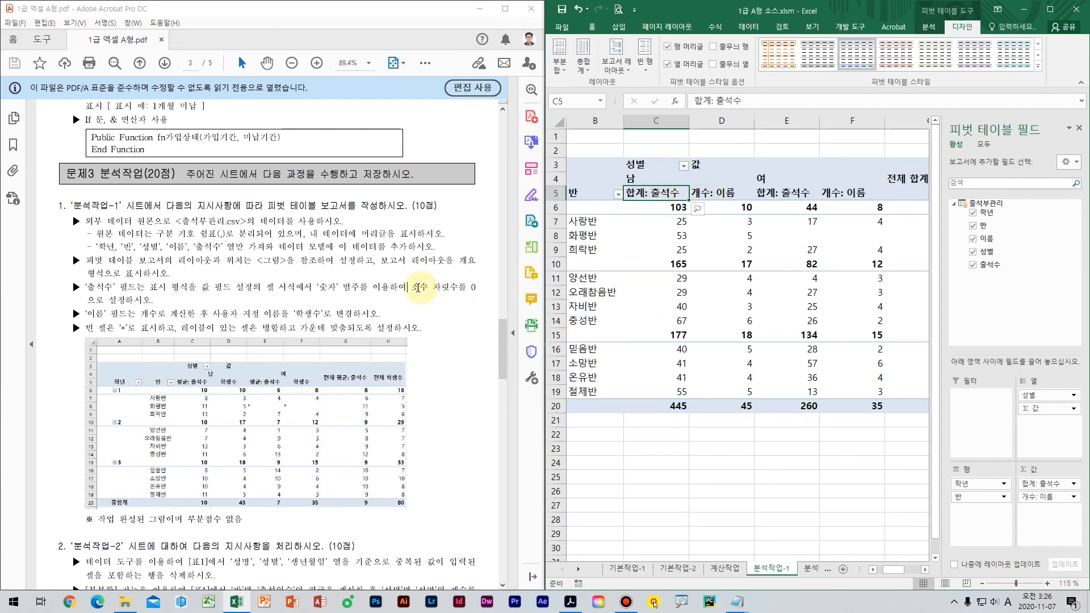
left_click(202, 385)
scroll(203, 388, "up", 1)
left_click(657, 197)
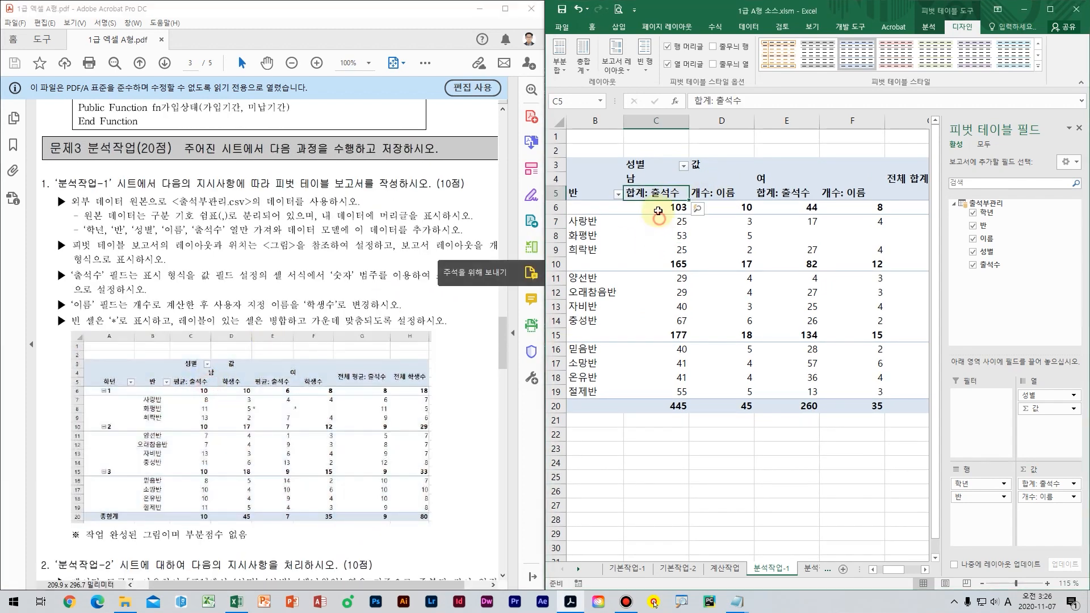
double_click(655, 193)
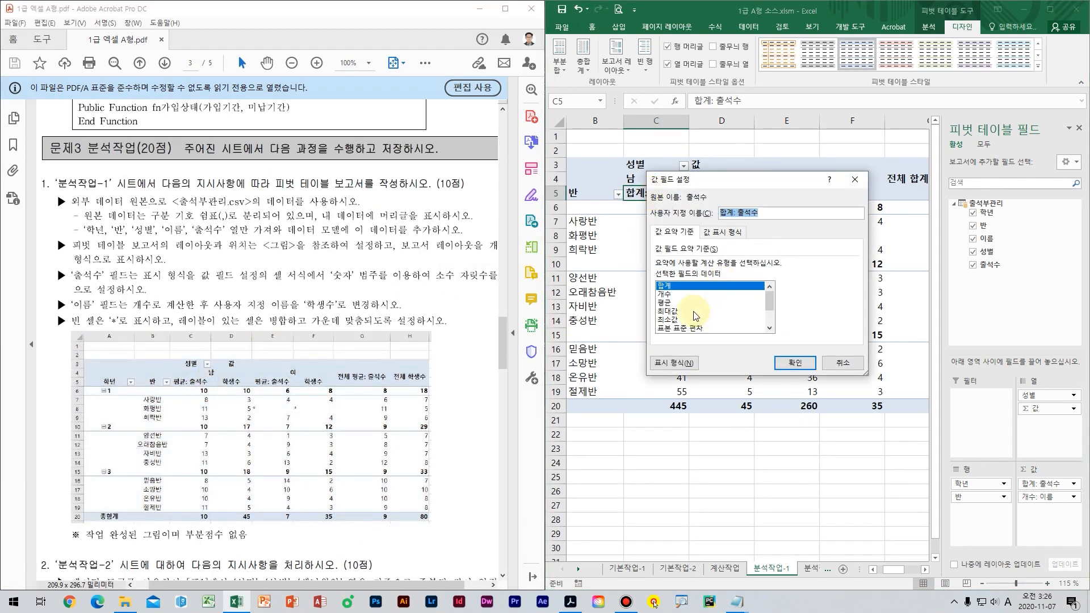
left_click(673, 304)
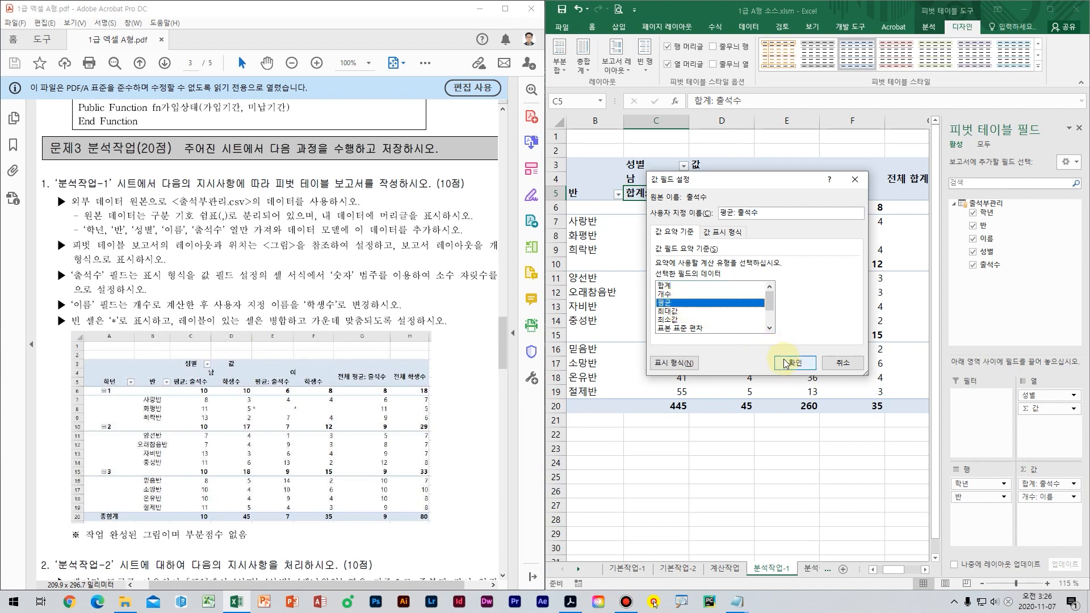
left_click(681, 368)
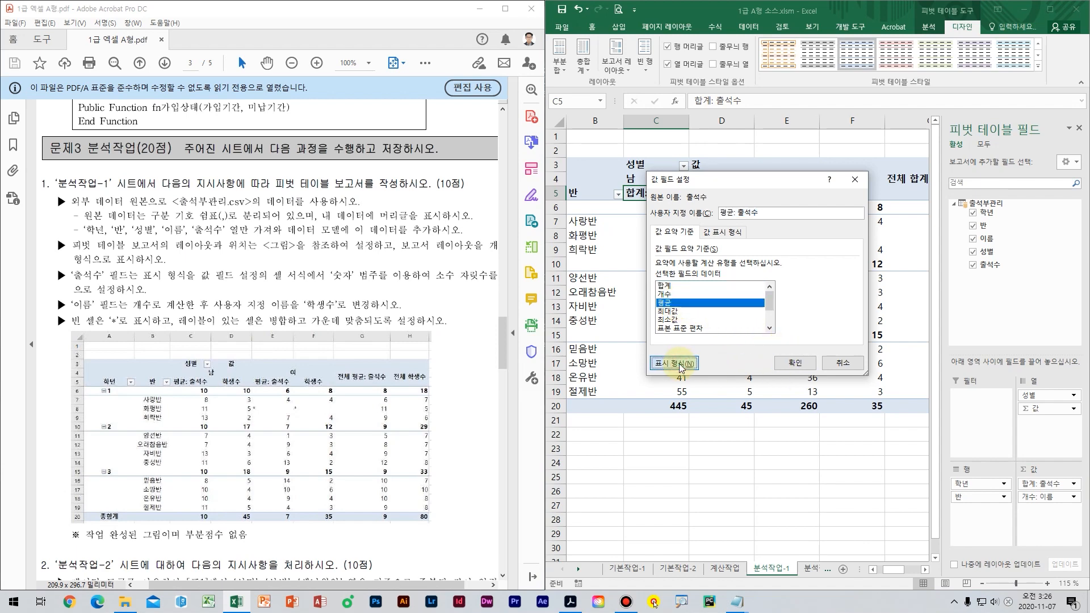
left_click(632, 189)
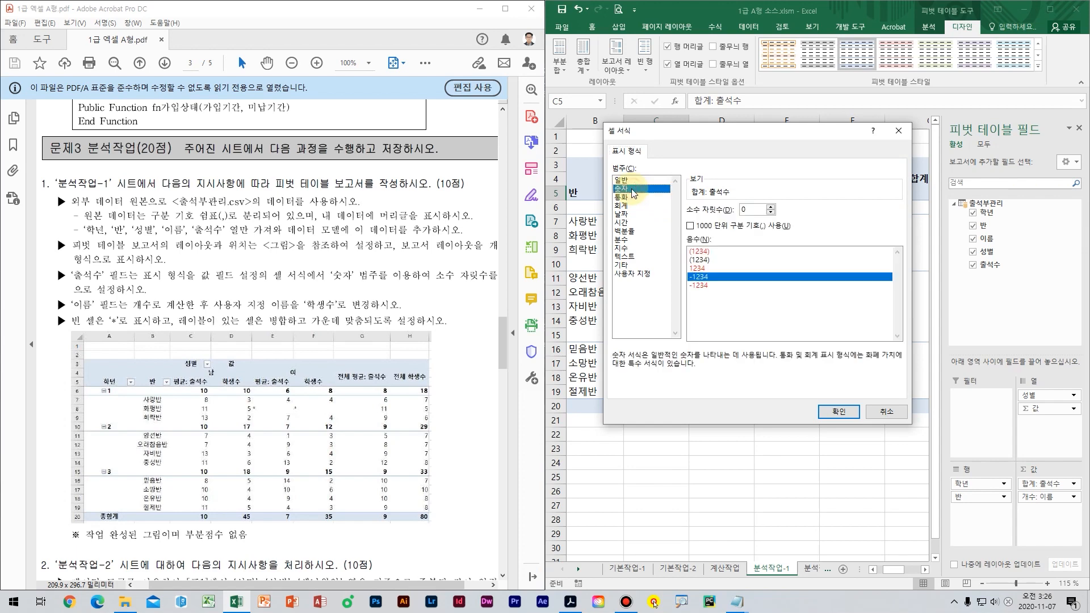
left_click(838, 411)
left_click(795, 360)
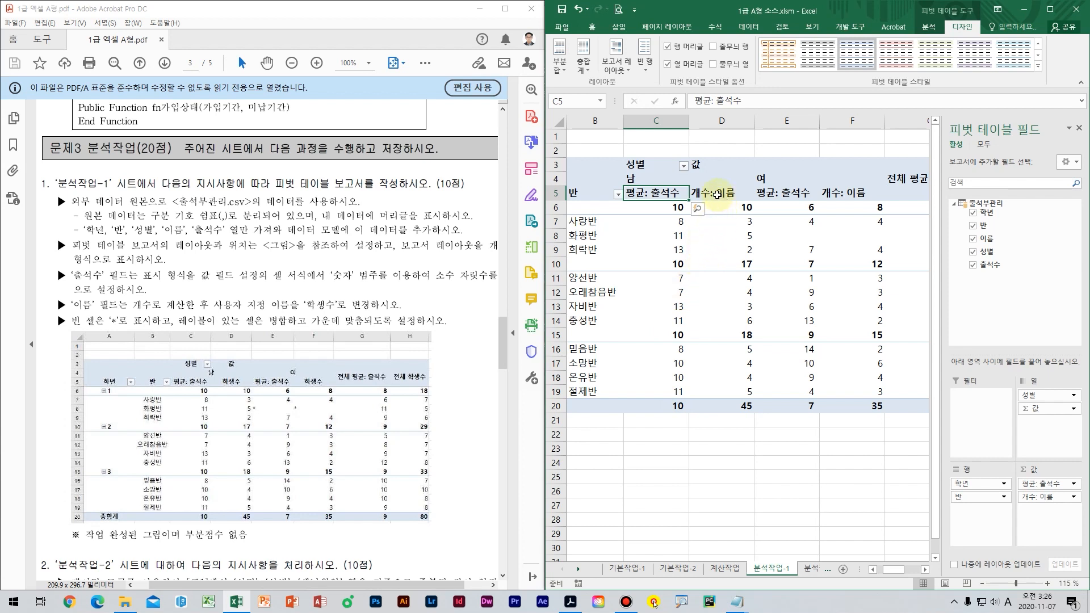
- Rename the pivot table's count-of-이름 value field to 학생수 in its column header
left_click(717, 194)
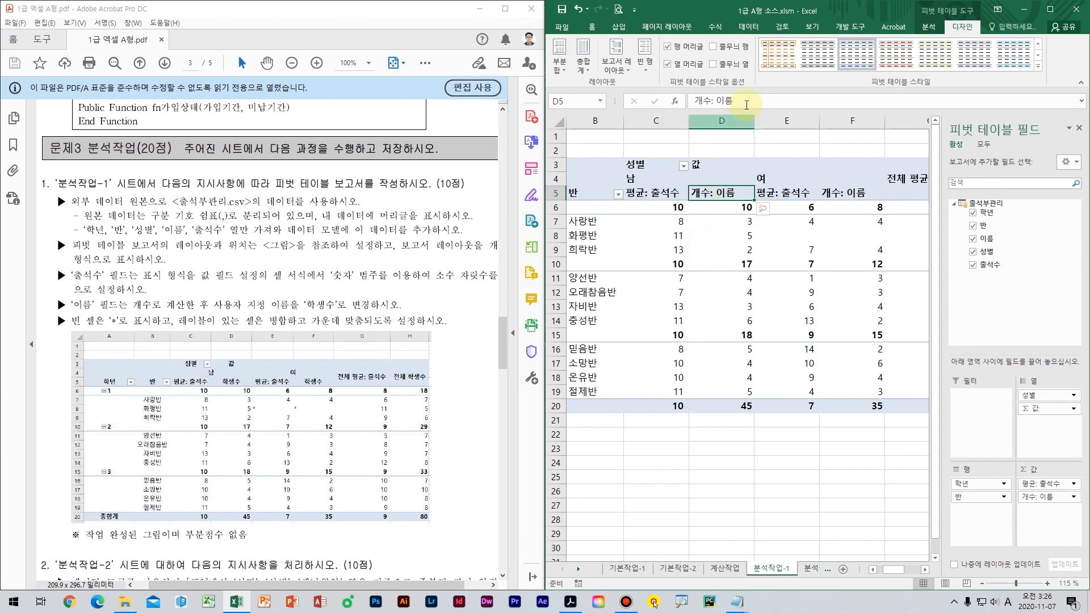
type("gkrt")
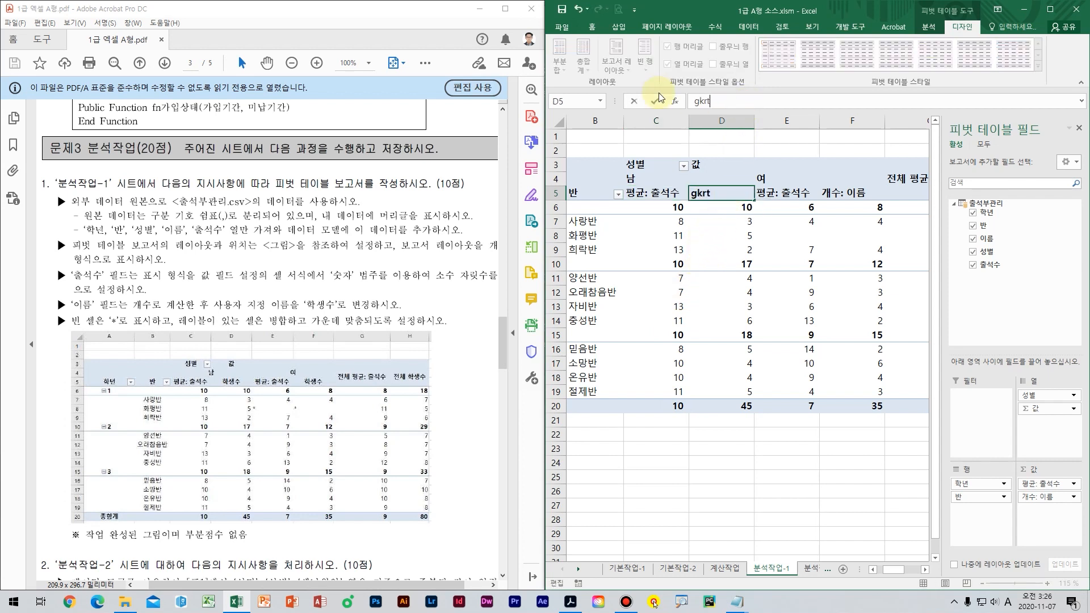
key("BackSpace")
key("BackSpace")
key("BackSpace")
key("BackSpace")
key("Hangul")
type("학새")
key("Return")
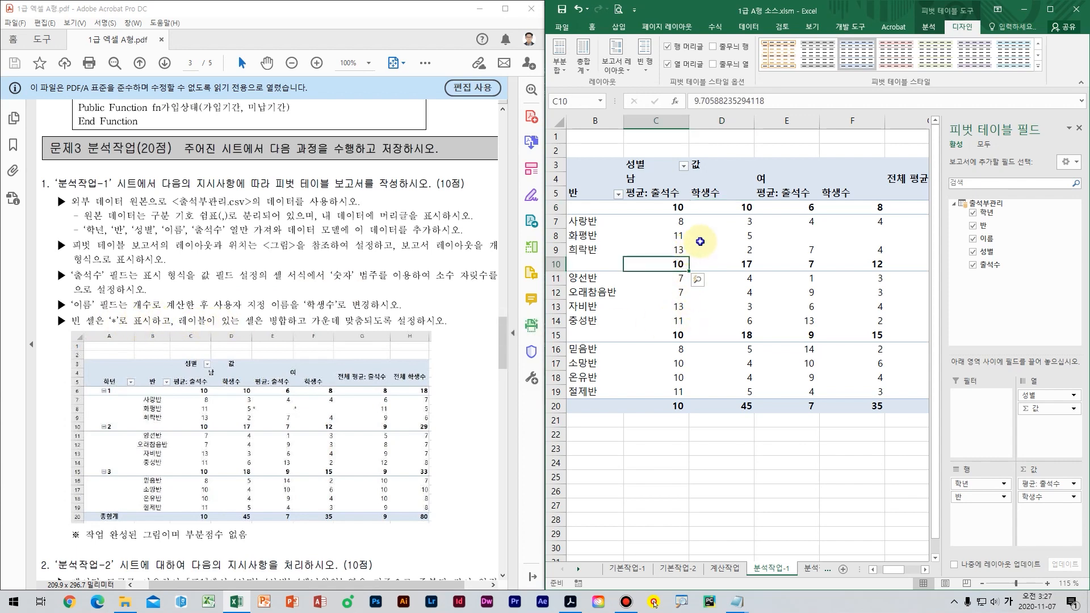
- Set the pivot table options to merge and centre cells with labels and show * for empty cells
right_click(702, 239)
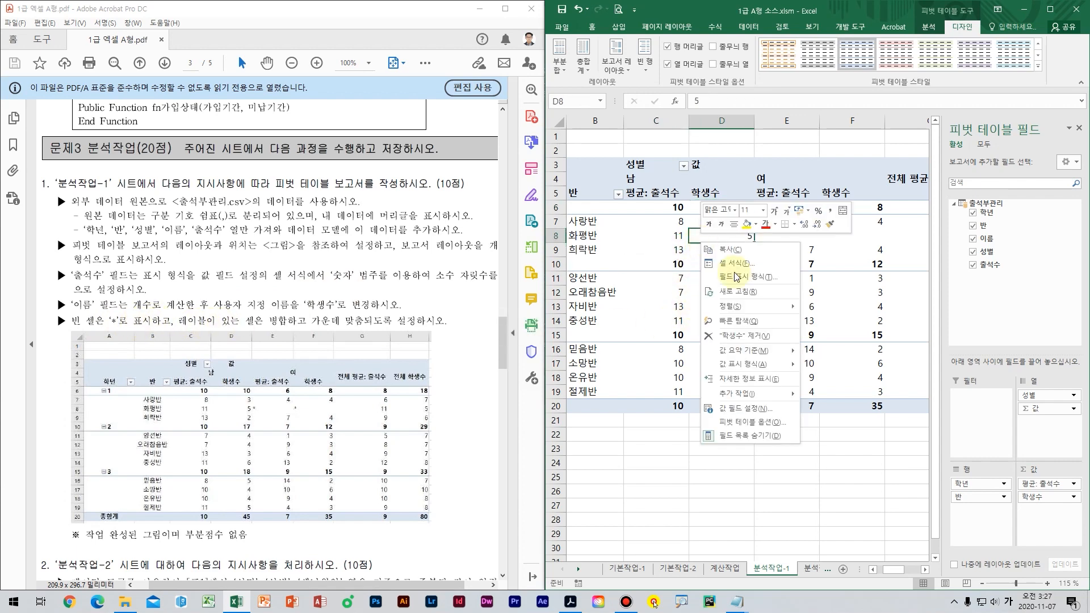
left_click(782, 423)
left_click(741, 438)
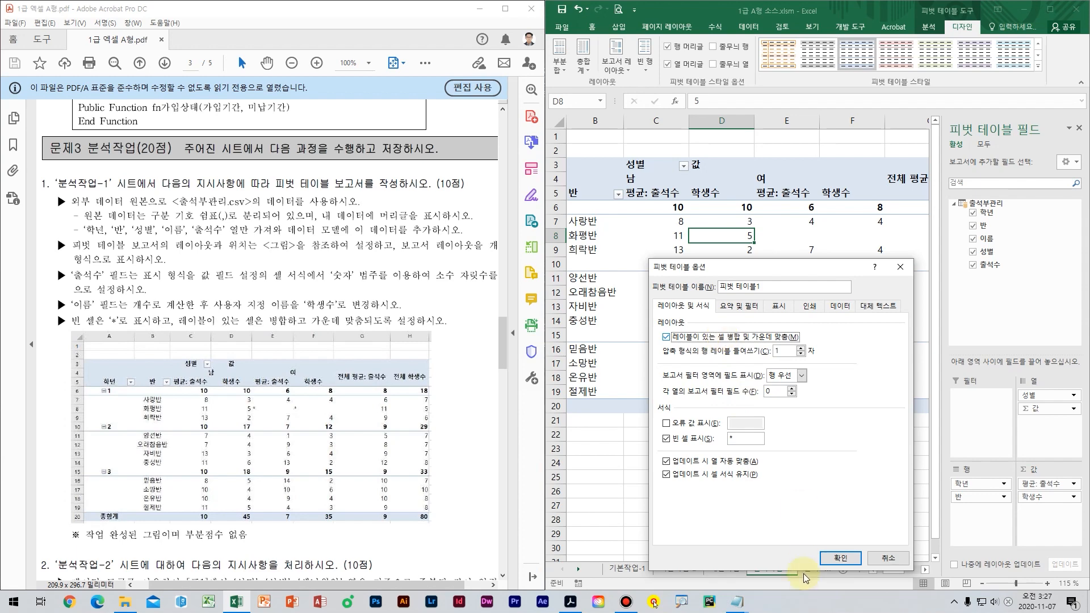
left_click(840, 558)
left_click(717, 354)
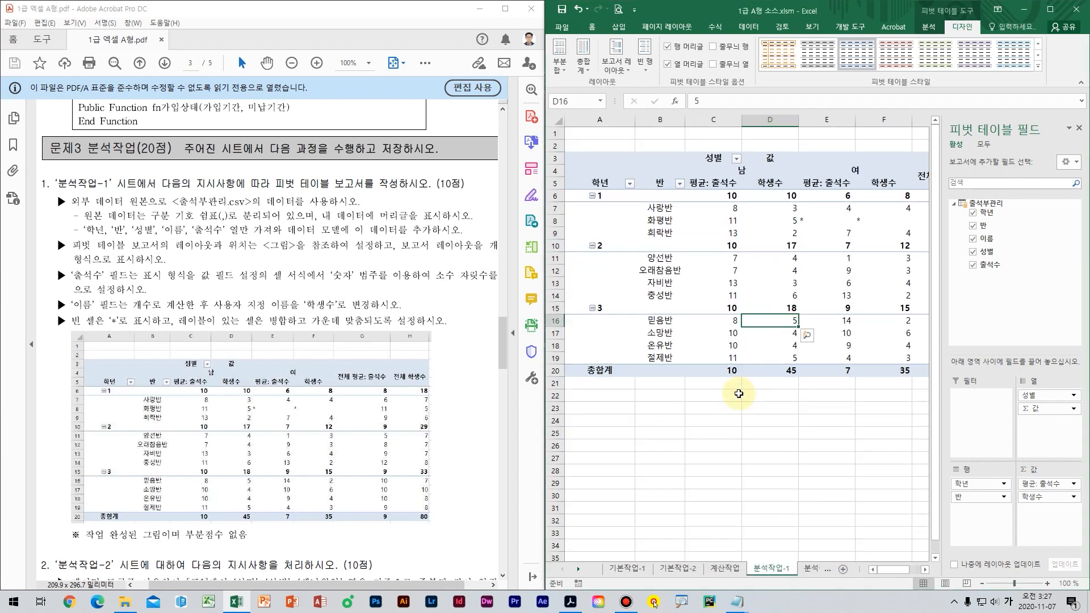
- Check the finished pivot table's layout, 평균: 출석수 values and 총합계 row against the reference figure
scroll(738, 393, "down", 1)
scroll(746, 377, "right", 3)
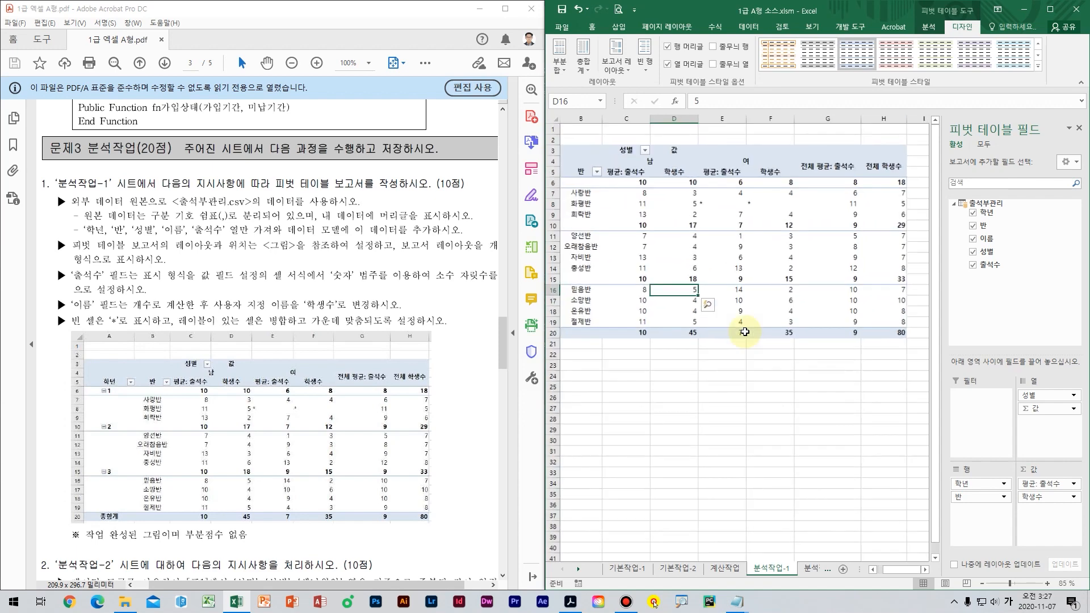
left_click_drag(756, 270, 545, 258)
left_click(676, 234)
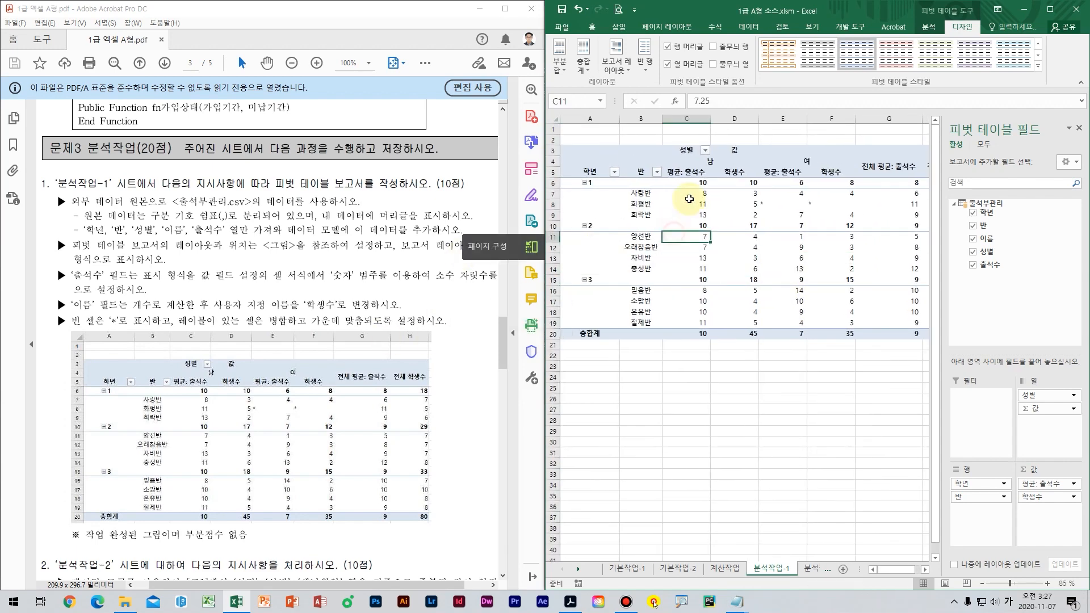
left_click(632, 193)
left_click(646, 192)
left_click(706, 182)
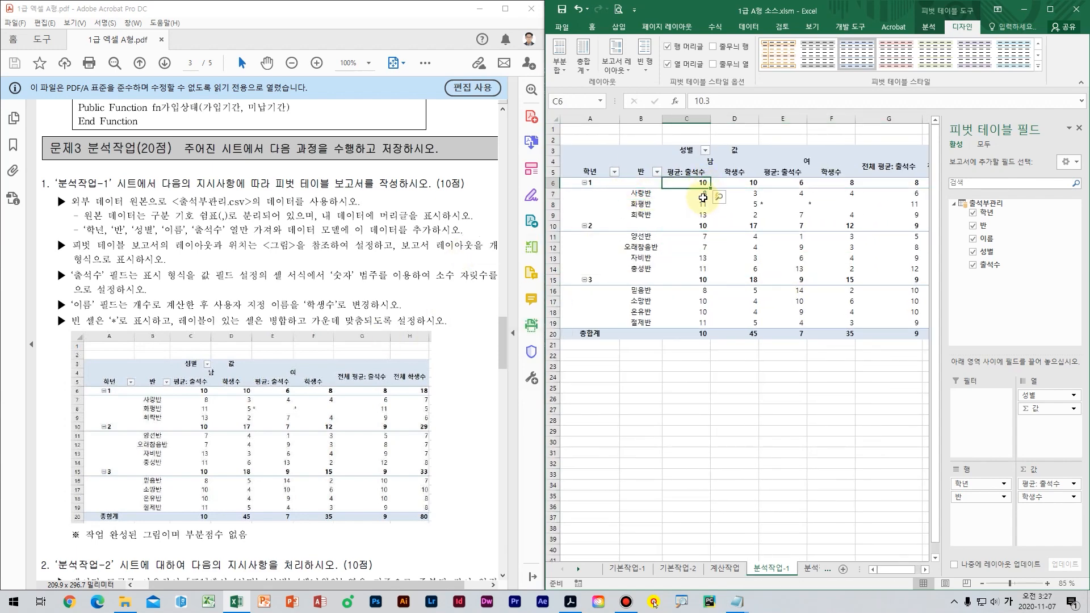
left_click(705, 195)
left_click(707, 205)
left_click(706, 216)
left_click(704, 226)
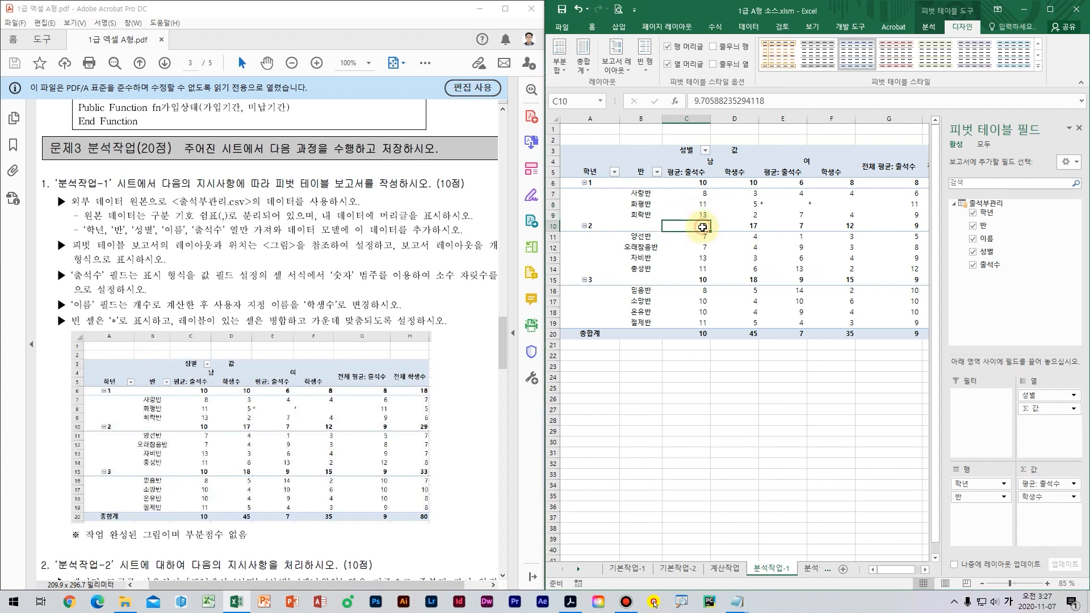
left_click(704, 236)
left_click(704, 247)
left_click(703, 258)
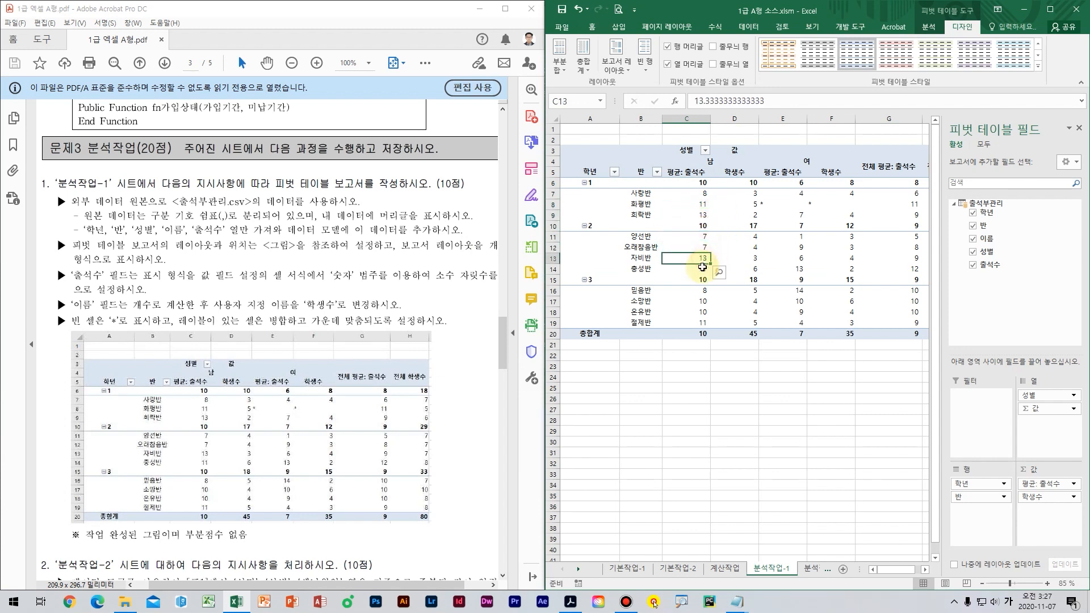
left_click(703, 269)
left_click(703, 280)
left_click(702, 291)
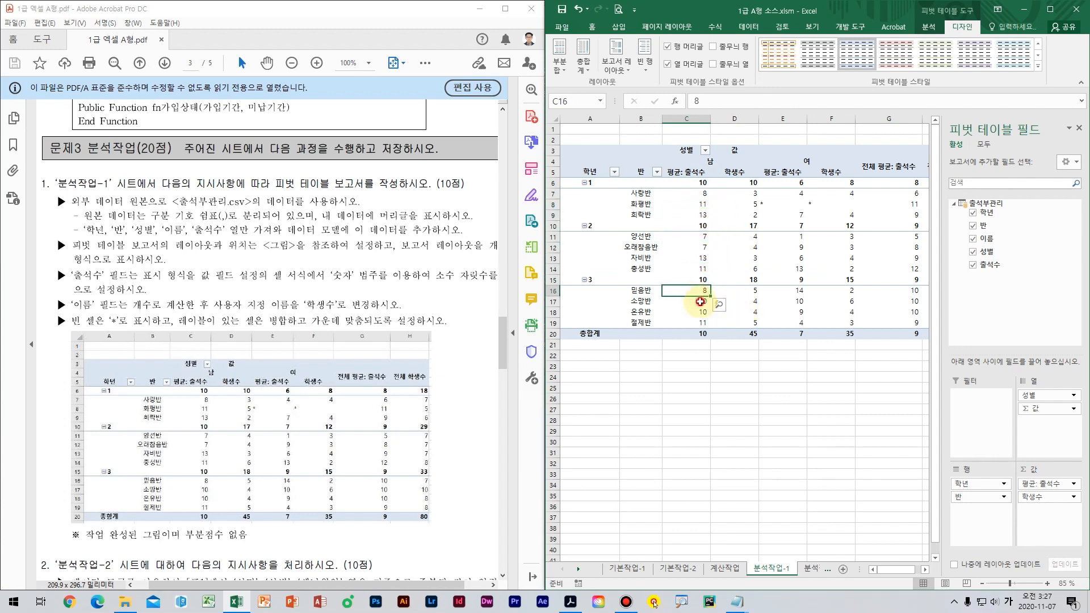
left_click(702, 301)
left_click(702, 311)
left_click(702, 323)
left_click(703, 334)
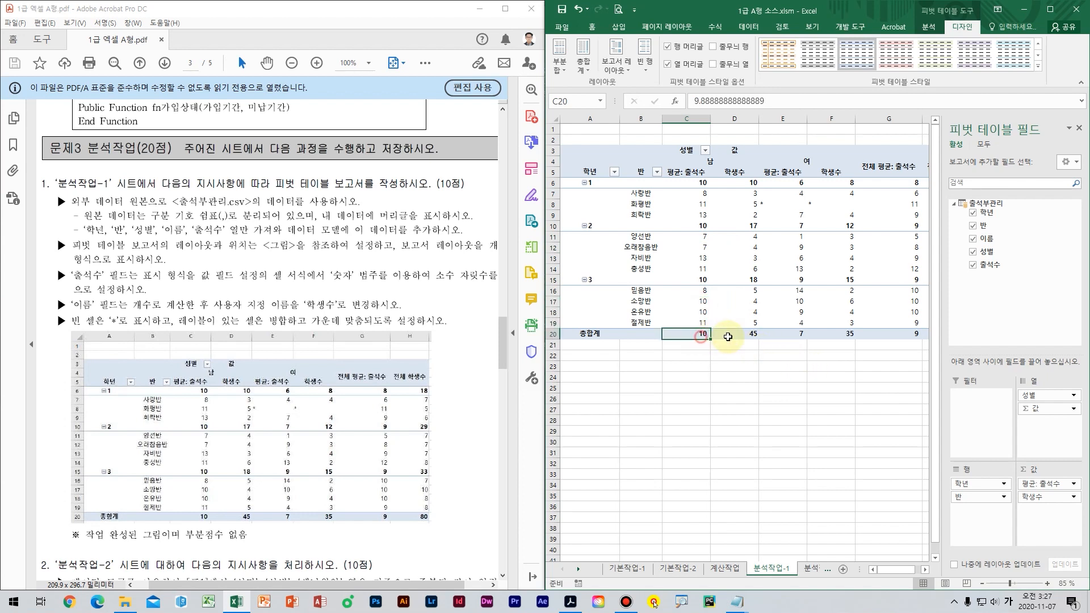
left_click(738, 334)
left_click(789, 334)
left_click(838, 334)
left_click(886, 334)
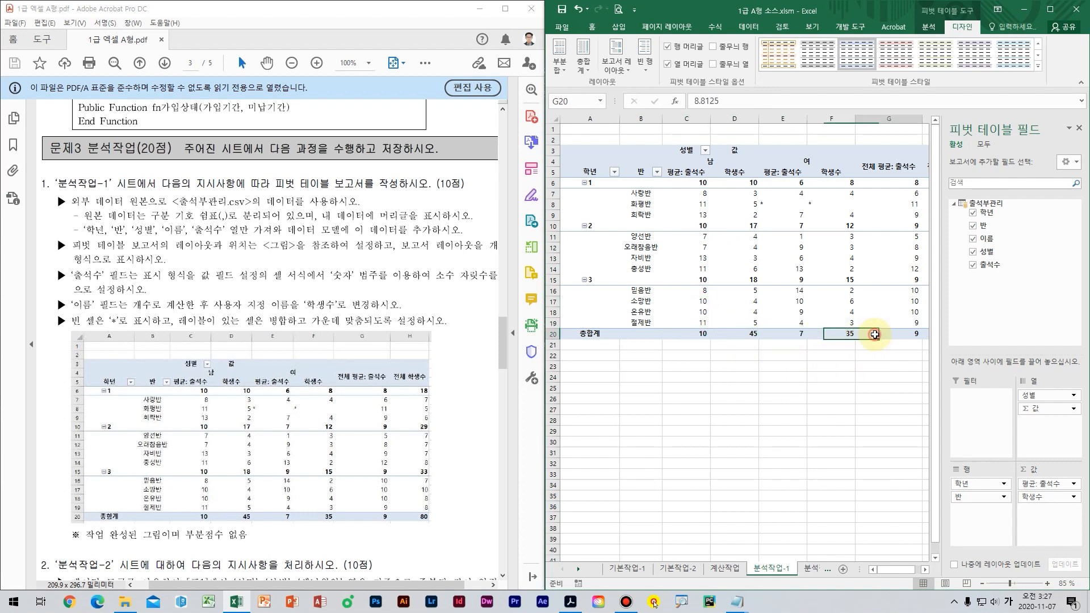
left_click(921, 334)
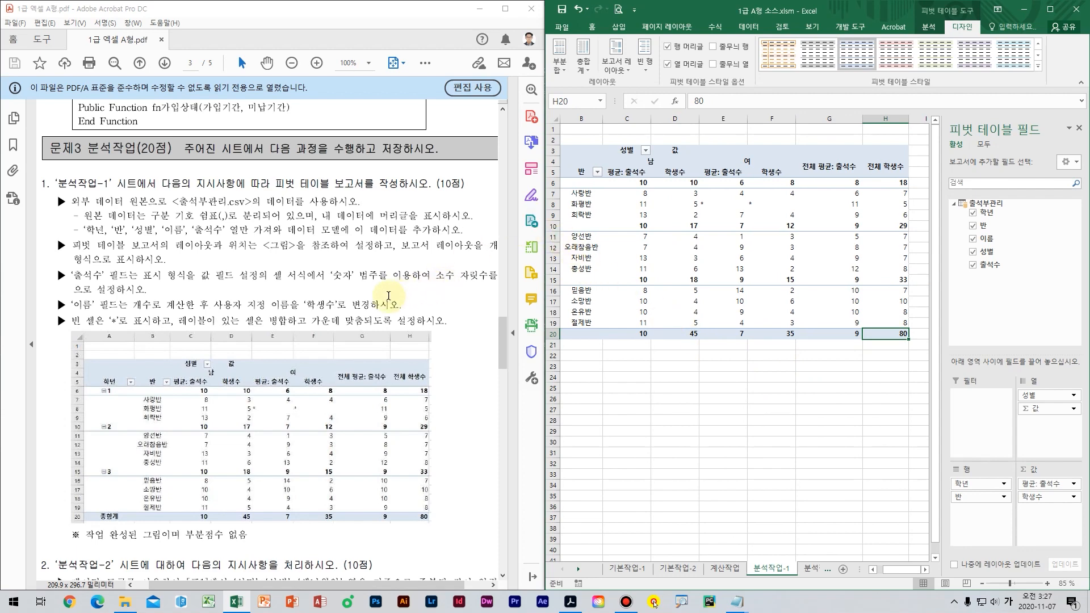
scroll(738, 295, "down", 2)
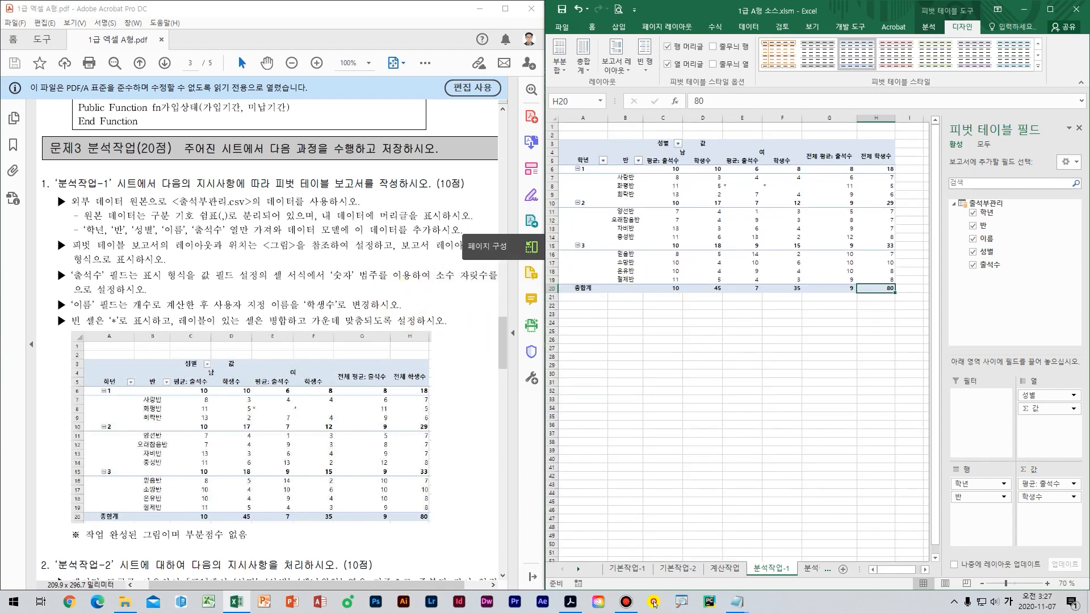
left_click(654, 603)
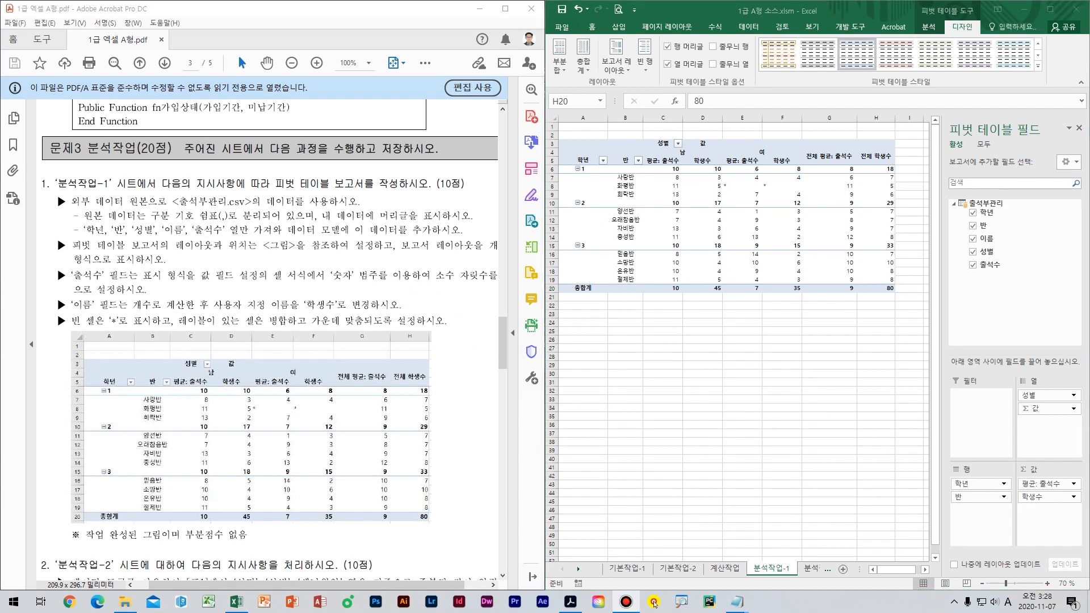
- Bring question 2 of the exam PDF into view and open the 분석작업-2 sheet
scroll(282, 412, "down", 4)
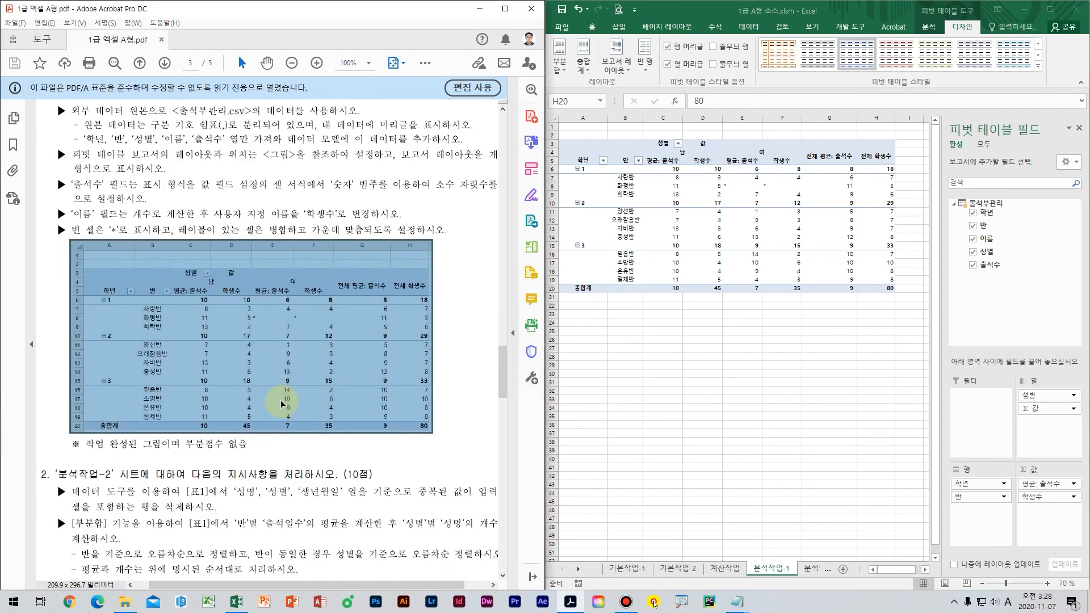
scroll(382, 456, "down", 1)
scroll(355, 450, "up", 1)
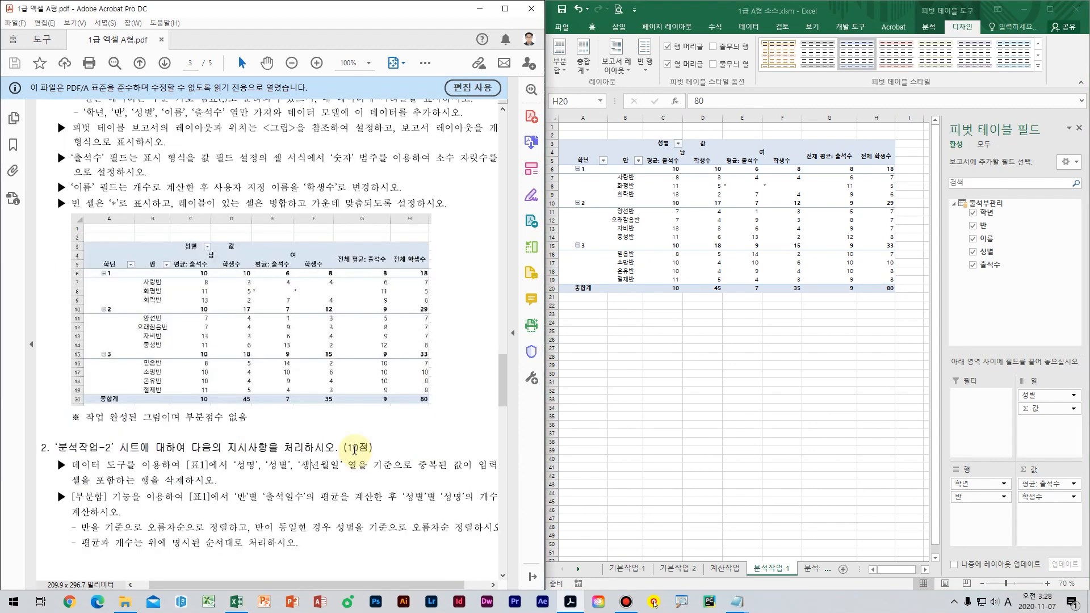
scroll(354, 454, "down", 1)
left_click(722, 583)
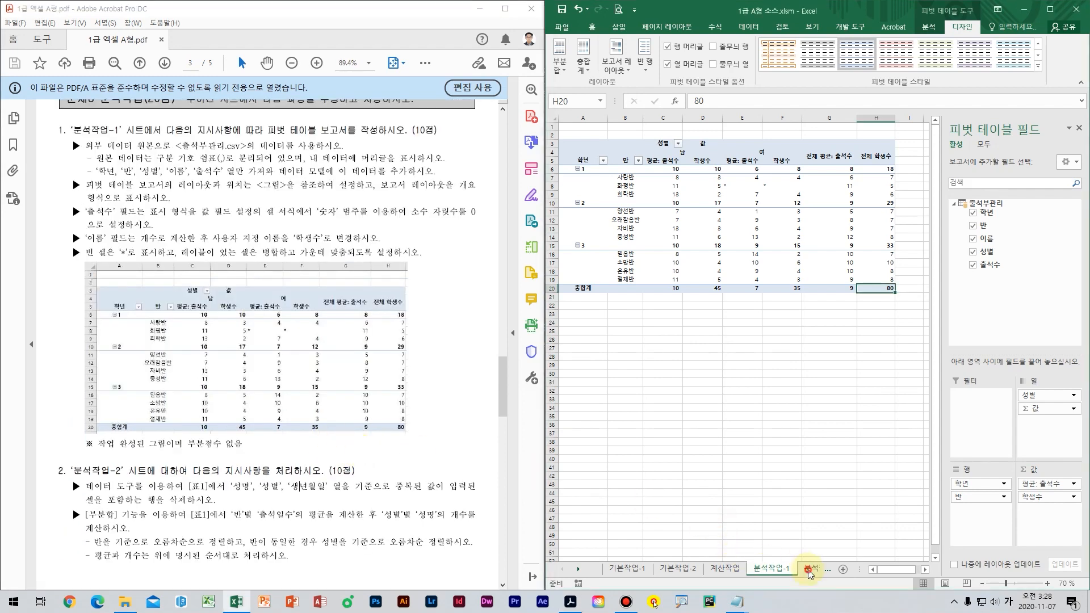
left_click(810, 569)
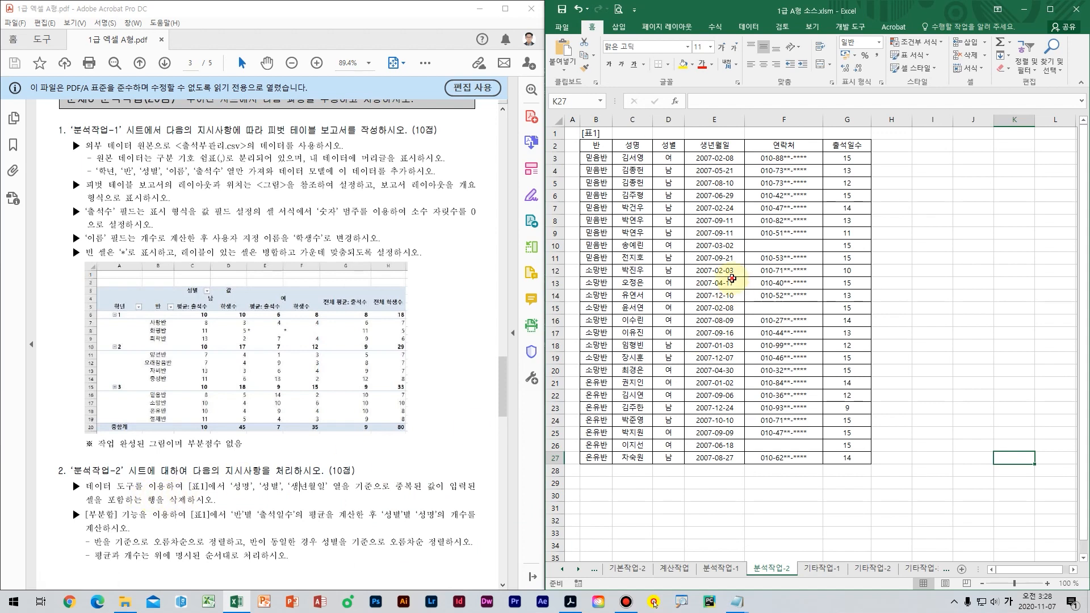
- Remove duplicate rows from [표1] based only on the 성명, 성별 and 생년월일 columns
left_click(714, 270)
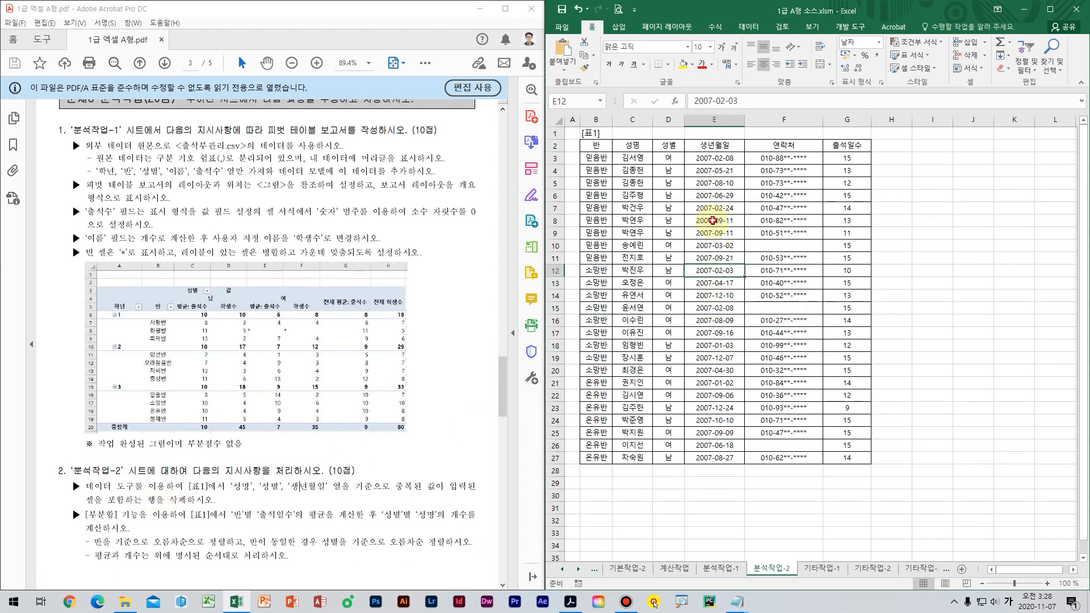
left_click(761, 270)
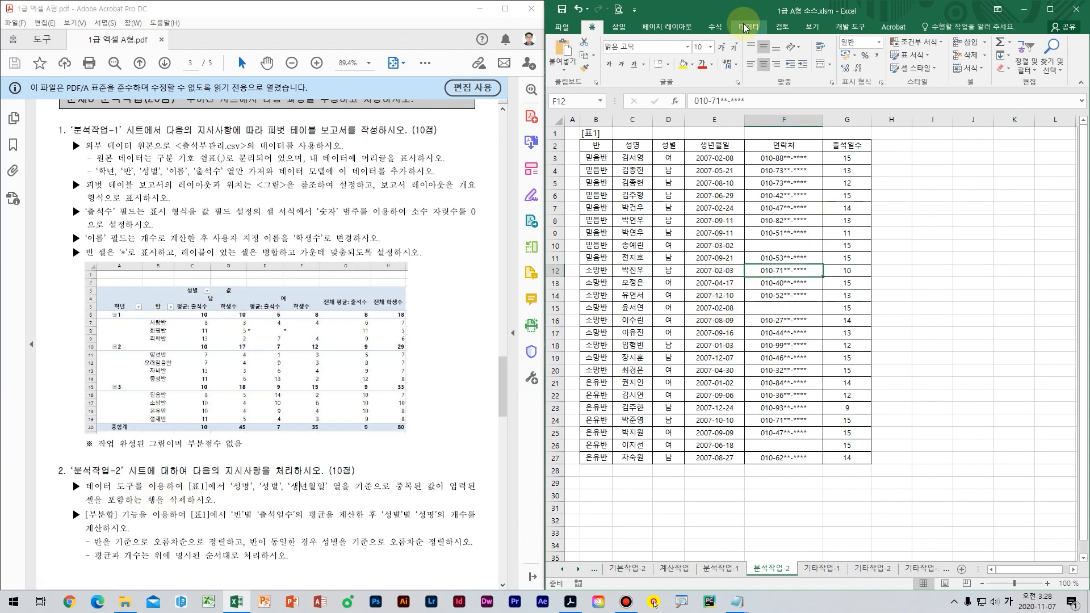
left_click(745, 27)
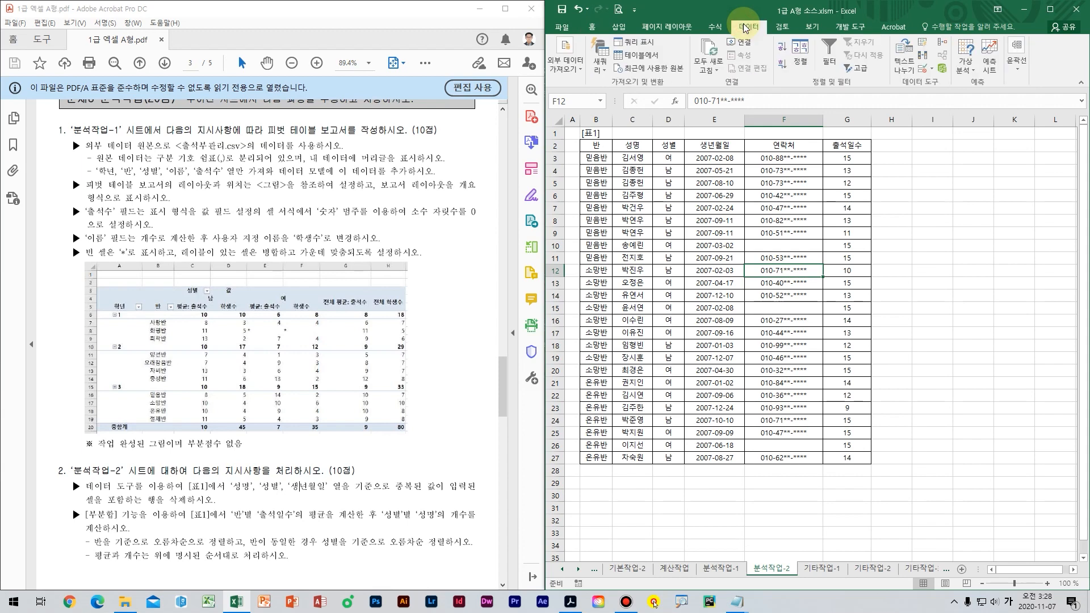
left_click(928, 62)
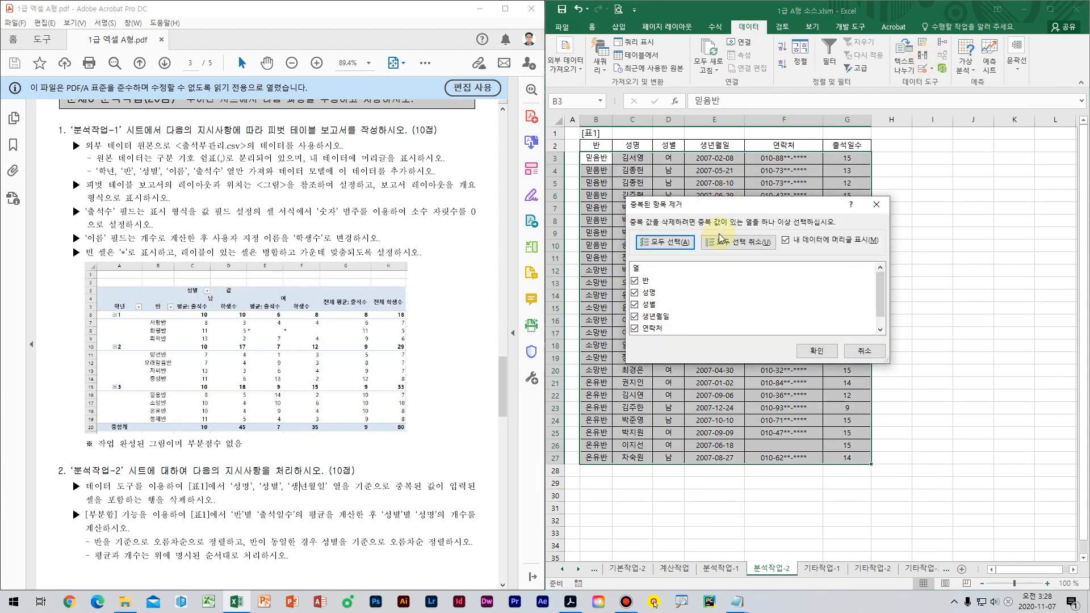
left_click(720, 239)
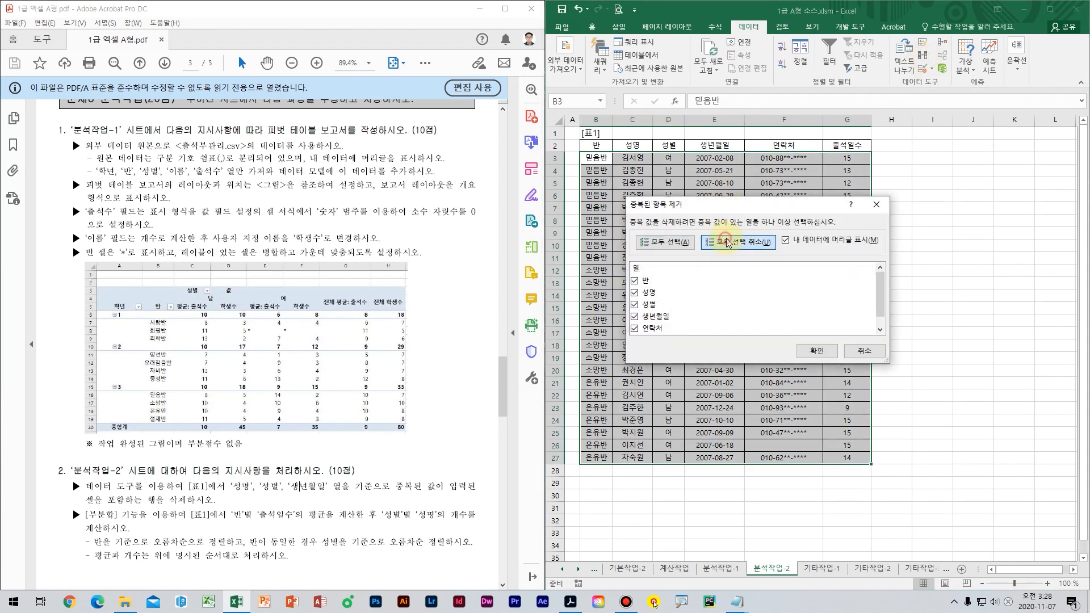
left_click(635, 293)
left_click(635, 306)
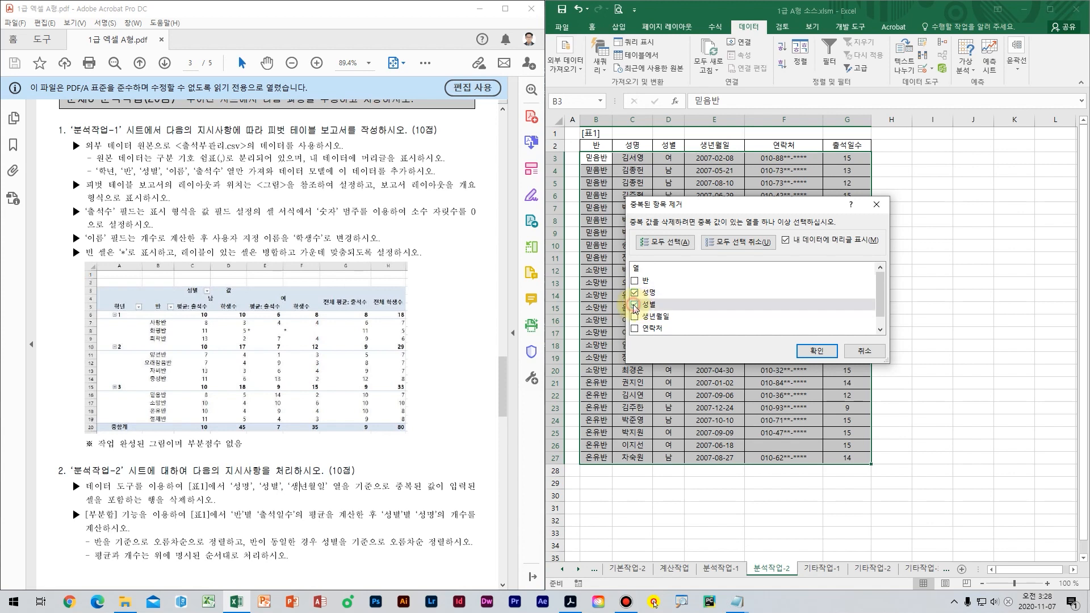
left_click(636, 318)
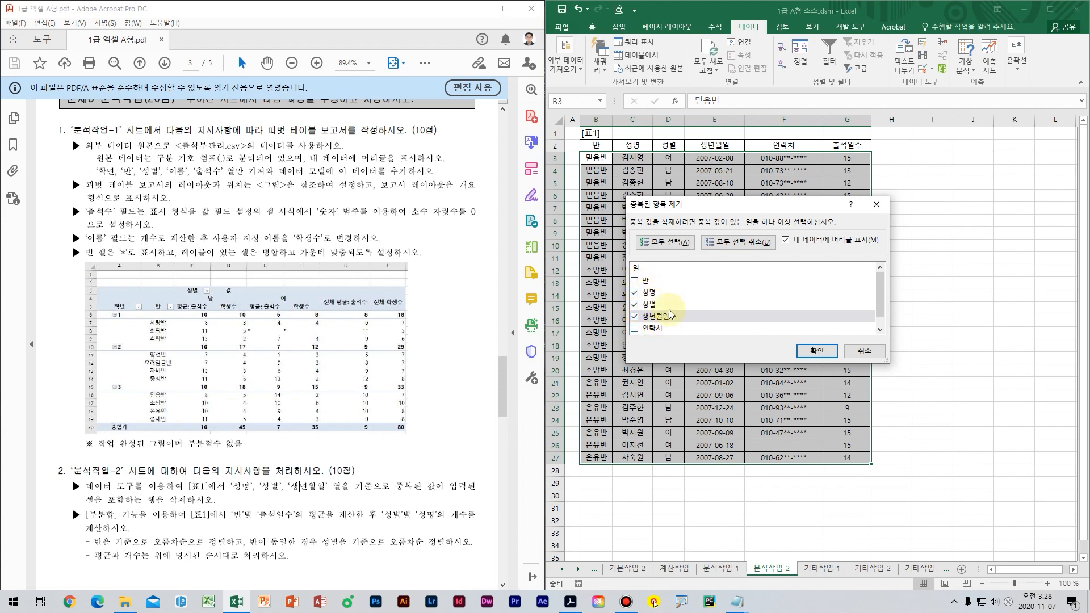
left_click(808, 355)
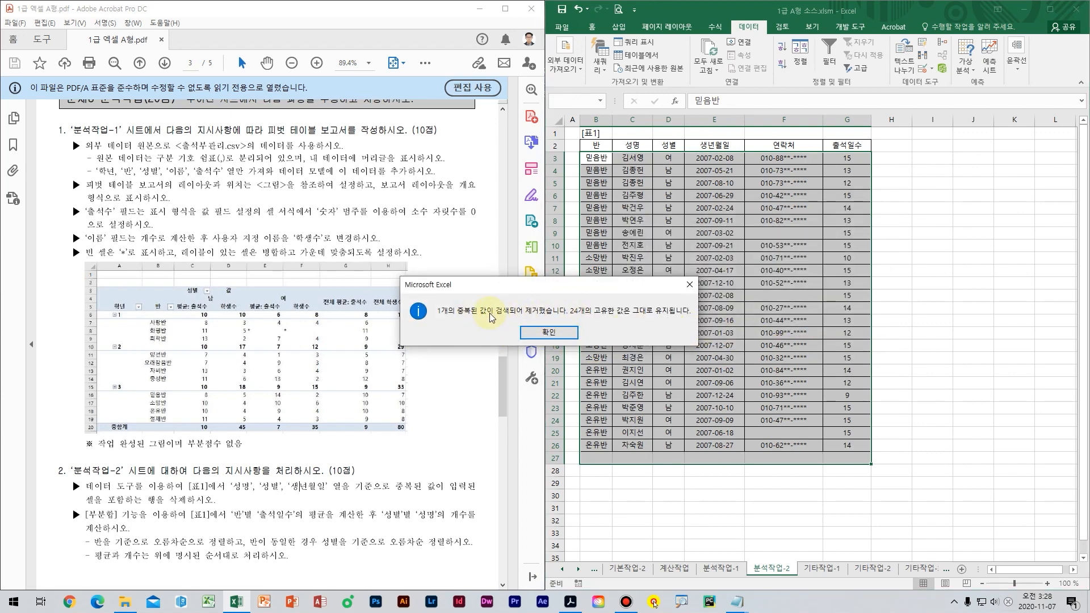
left_click(545, 333)
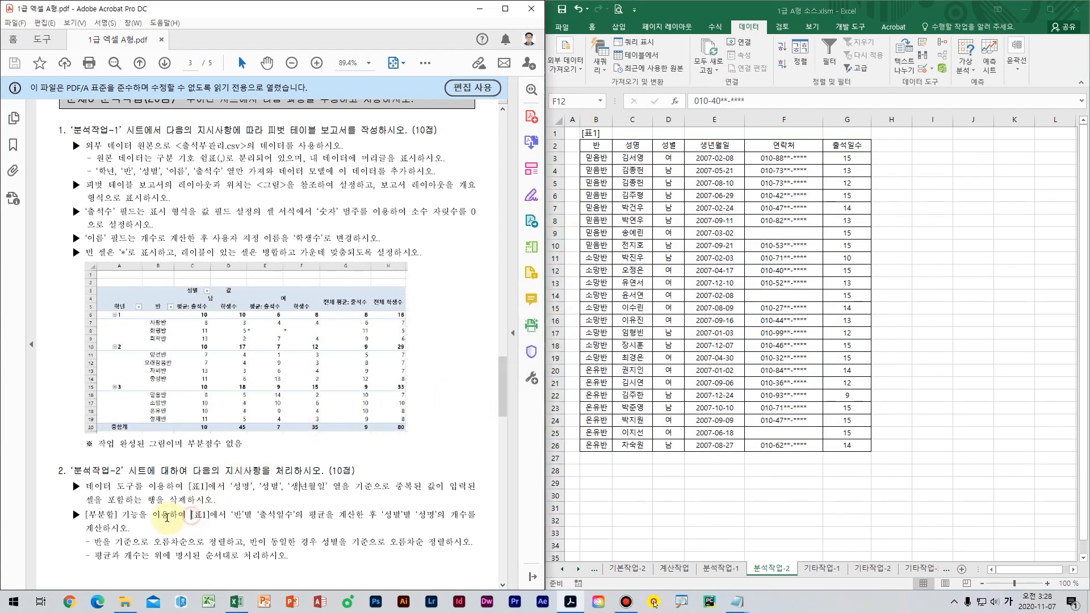
- Check the sorting instruction in the PDF and sort [표1] in ascending order by 반
key("Hangul")
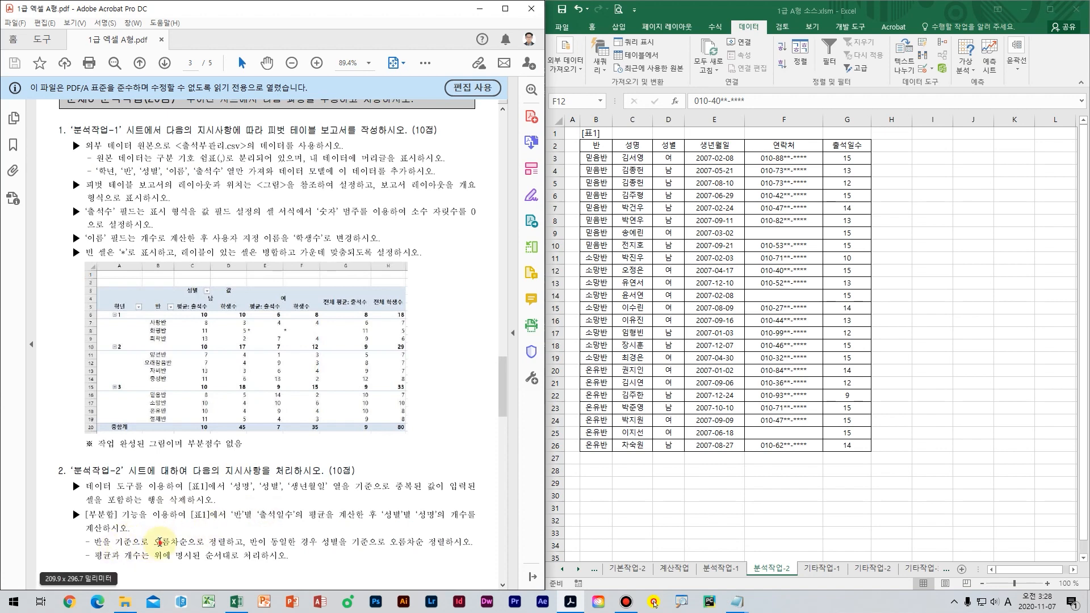
left_click_drag(154, 542, 254, 539)
left_click(218, 542)
left_click(734, 290)
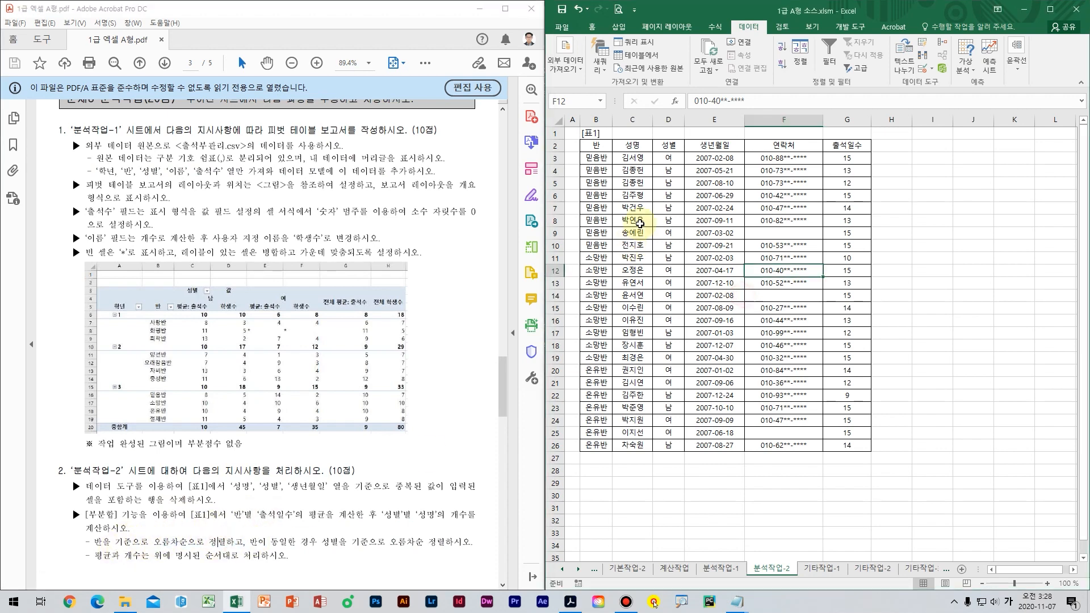
left_click(597, 145)
left_click(748, 27)
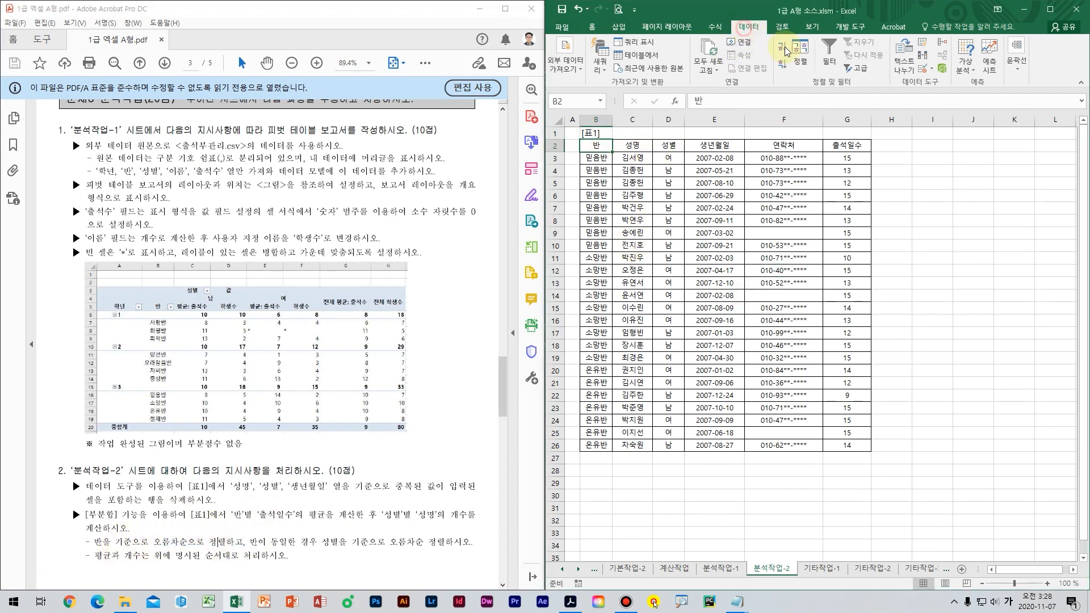
left_click(785, 48)
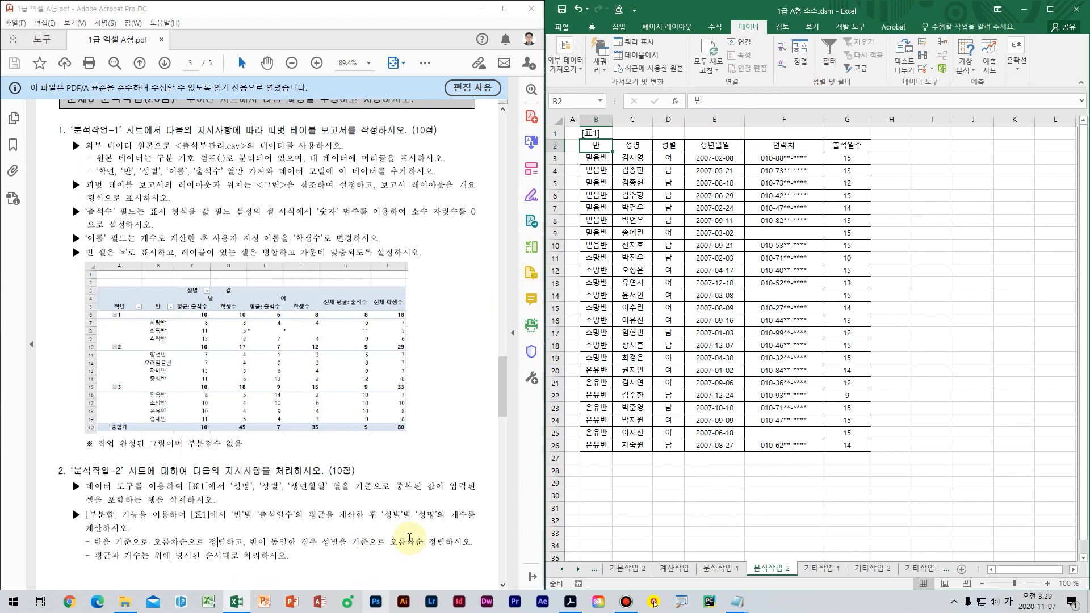
- Add 성별 in ascending order as the second sort level under 반 for [표1] and apply the sort
left_click(742, 177)
left_click(688, 207)
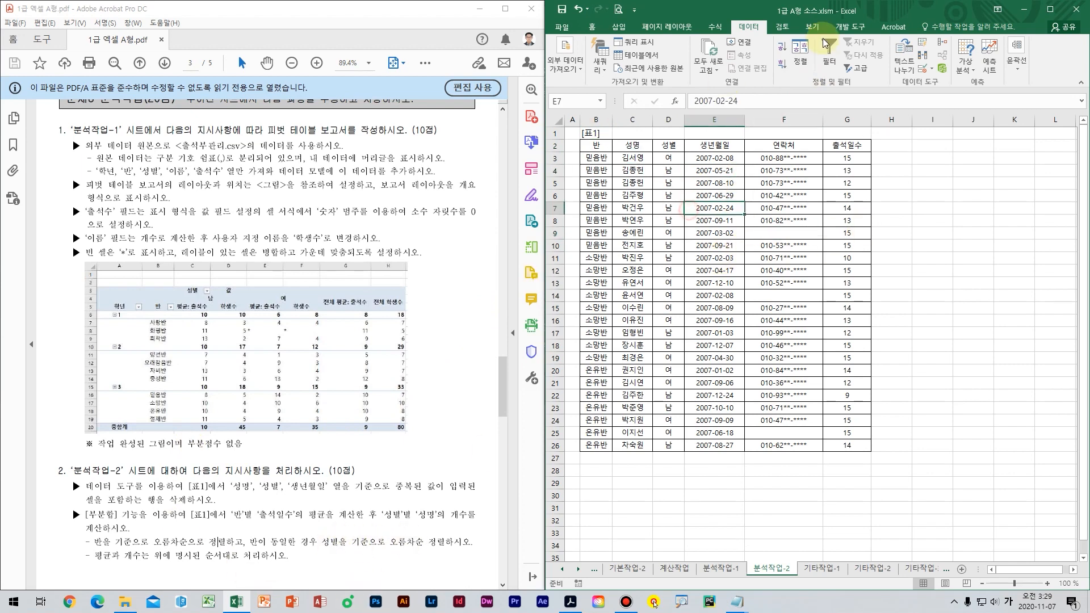
left_click(801, 53)
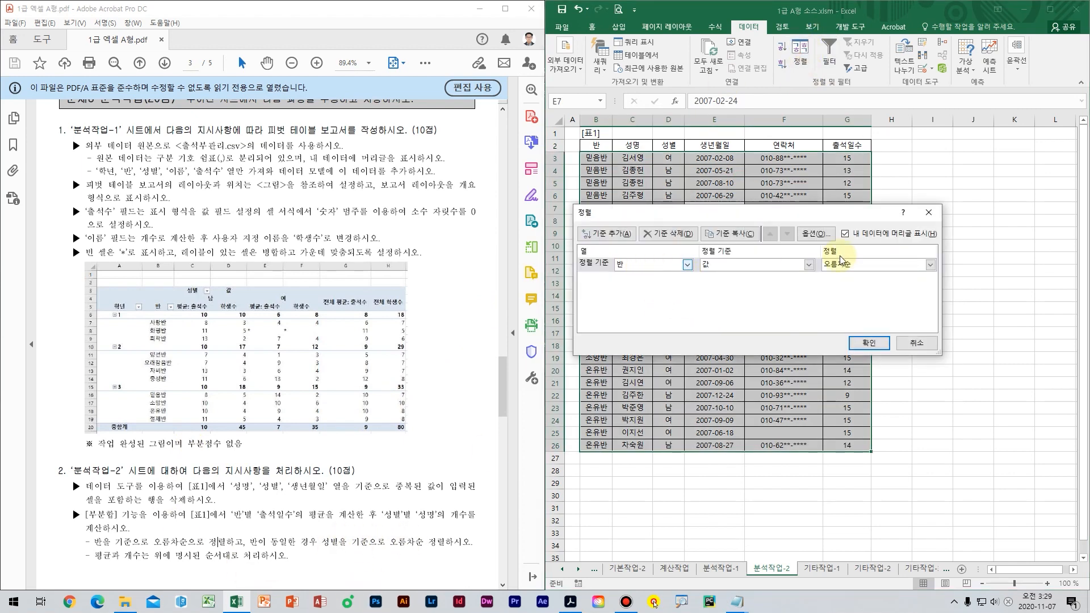
left_click(610, 234)
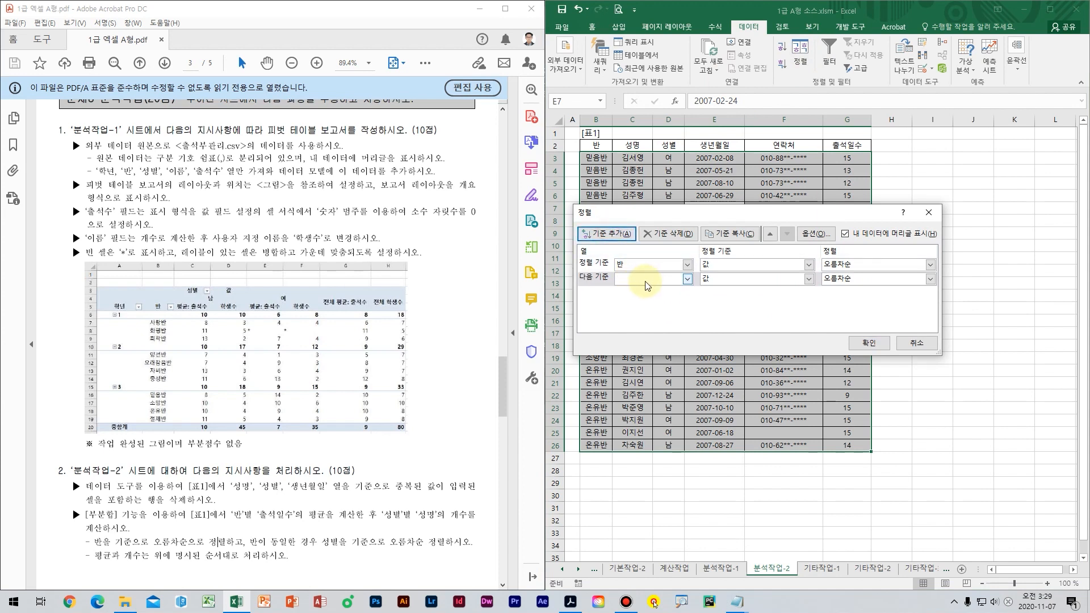
left_click(651, 280)
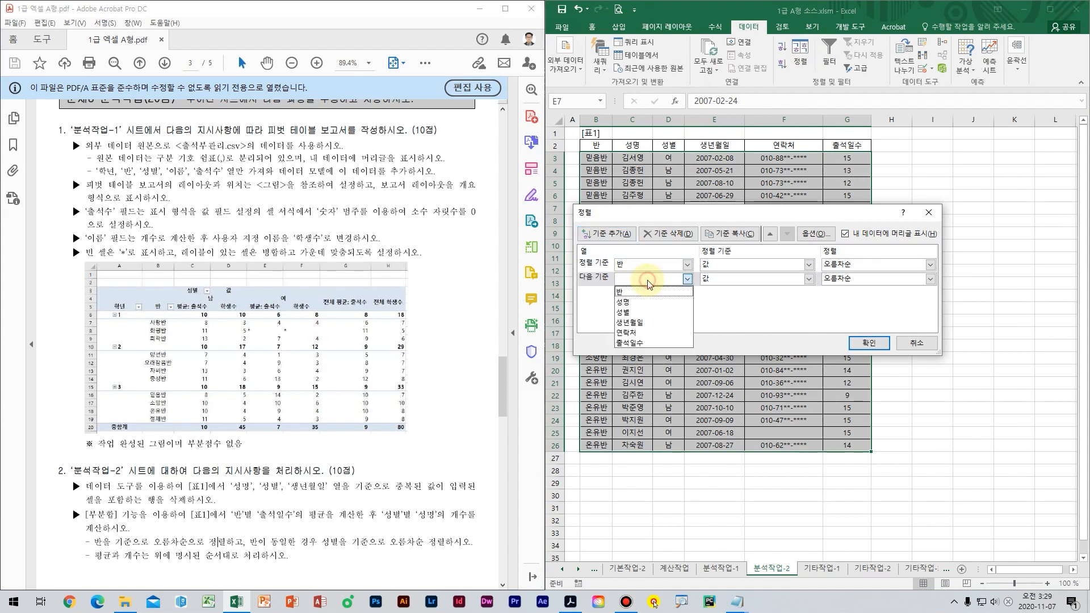
left_click(630, 313)
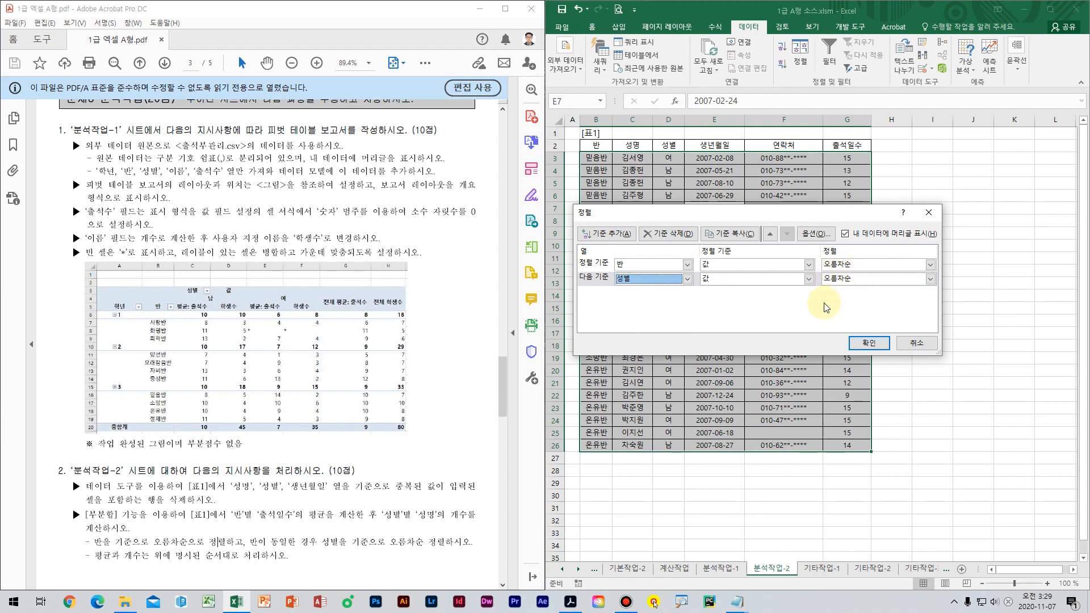
left_click(886, 343)
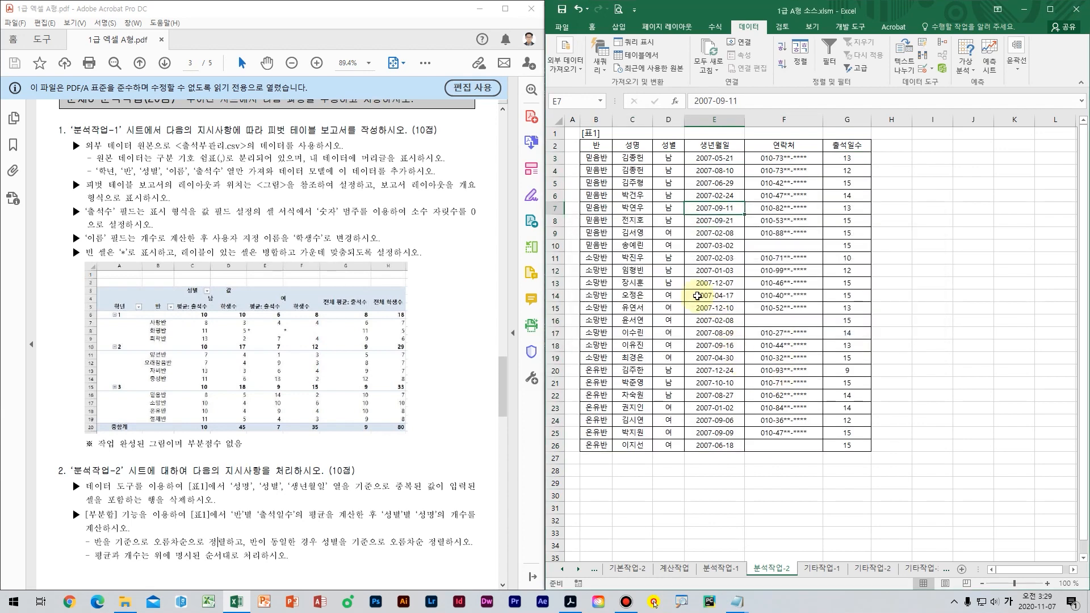
- Add subtotals to [표1] grouped by 반, calculating the 평균 of 출석일수, as instructed in the PDF
left_click(697, 295)
left_click(669, 208)
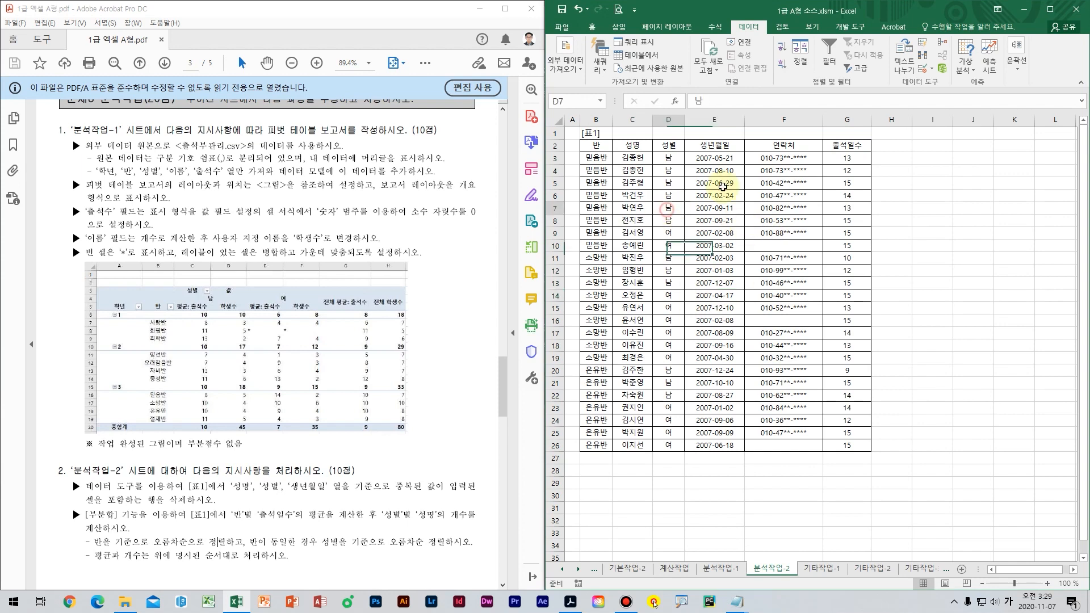
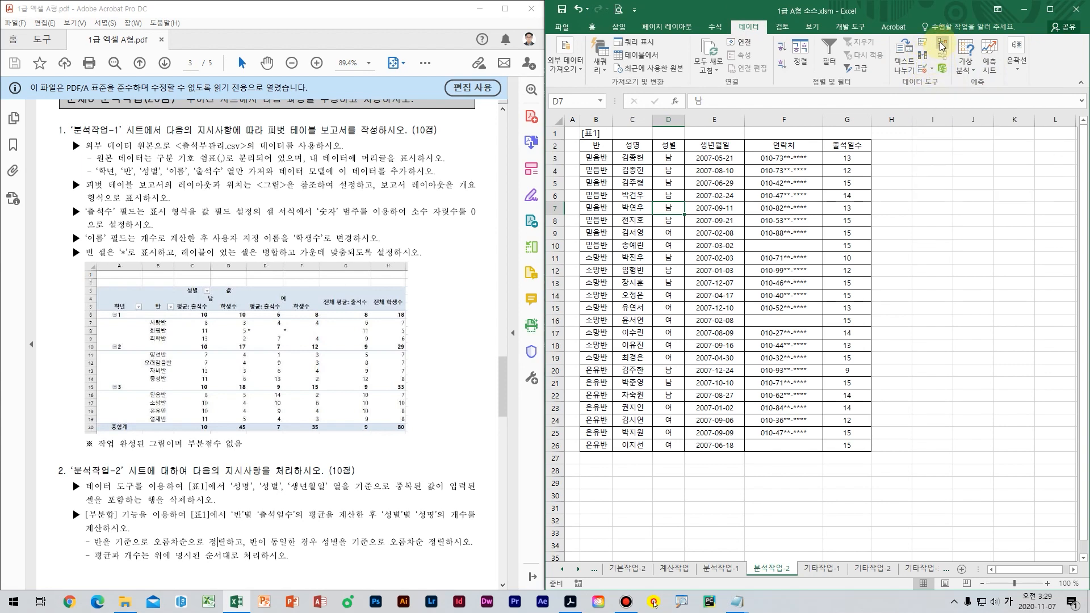
left_click_drag(545, 318, 330, 318)
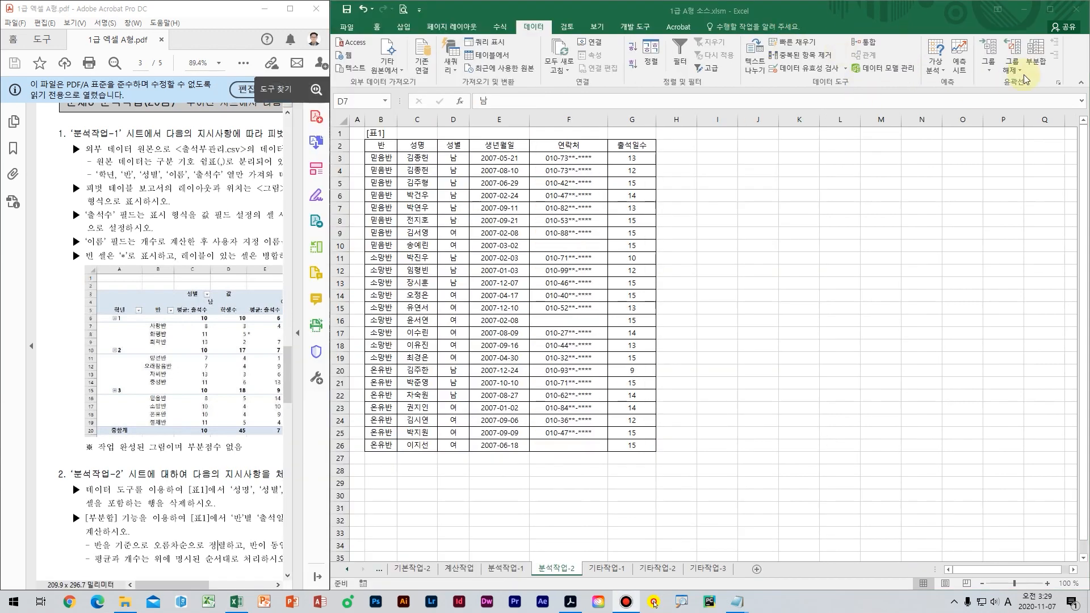
left_click(1037, 67)
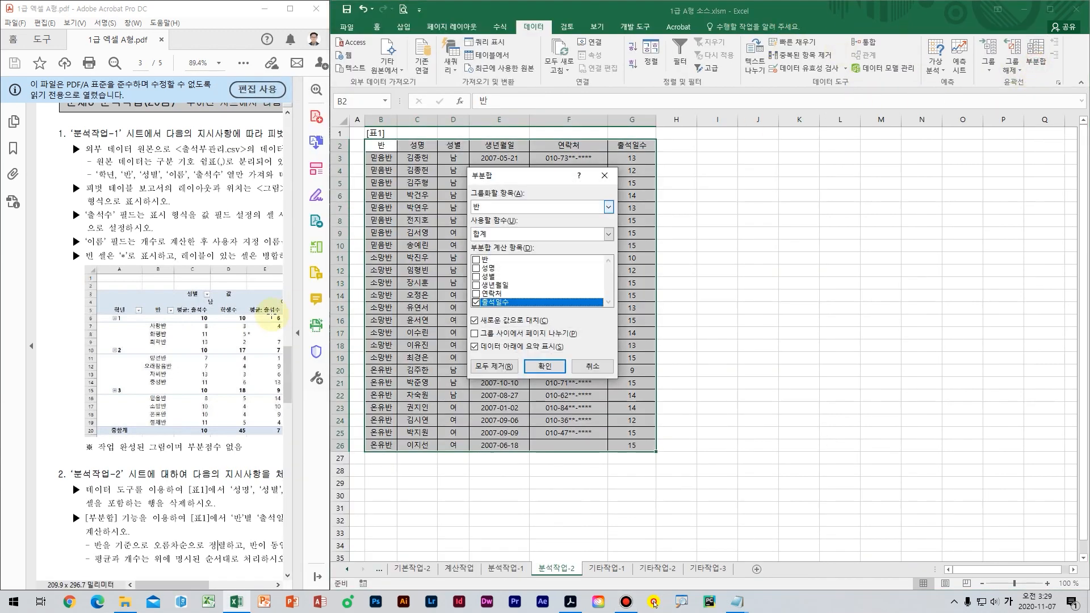
left_click(279, 296)
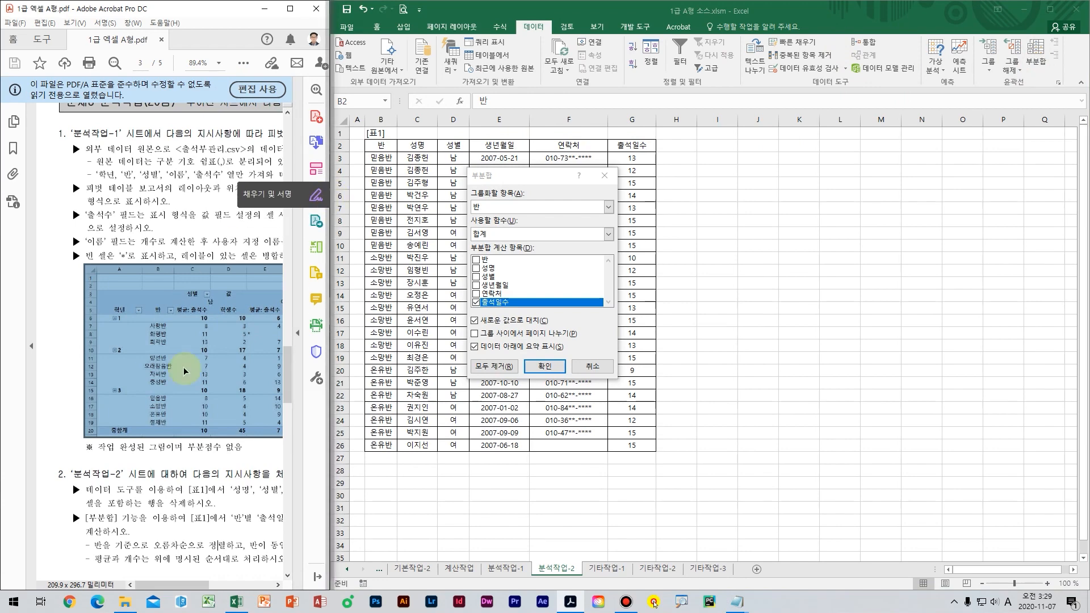
left_click_drag(179, 586, 203, 580)
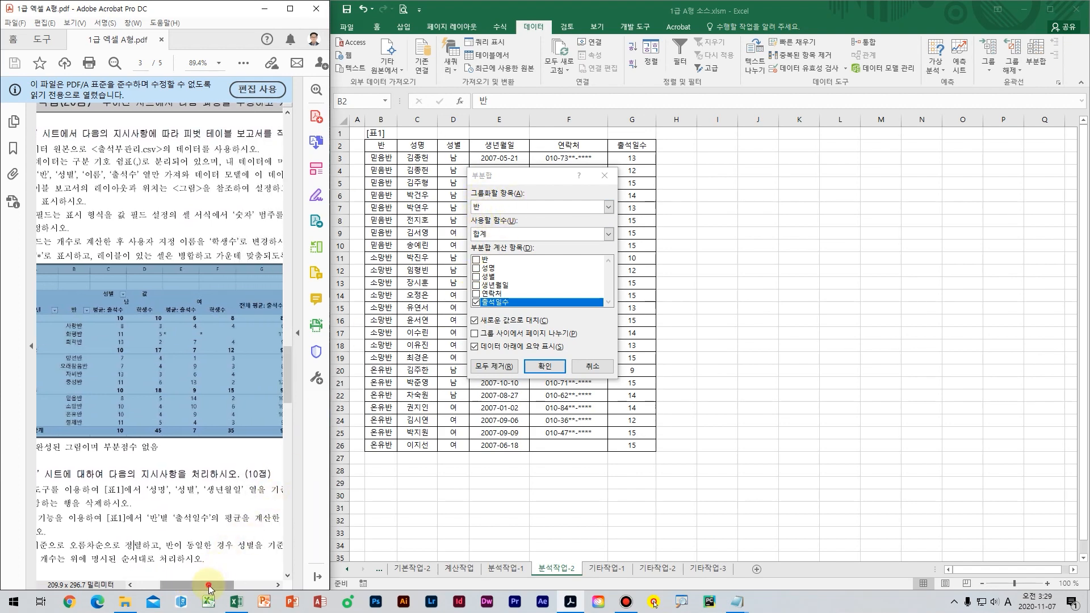
left_click_drag(212, 584, 226, 585)
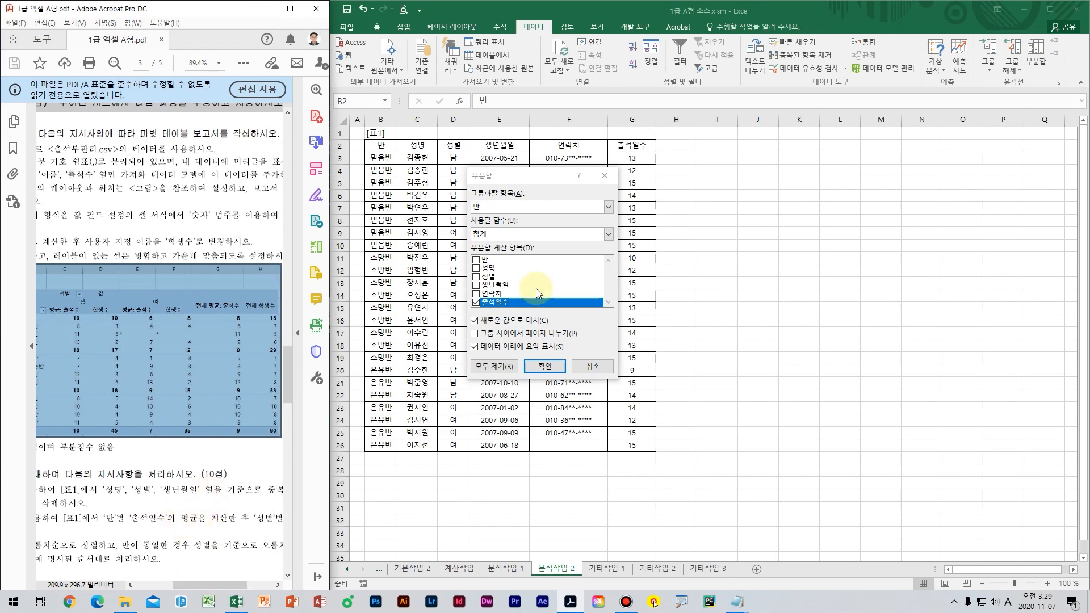
left_click(504, 234)
left_click(497, 264)
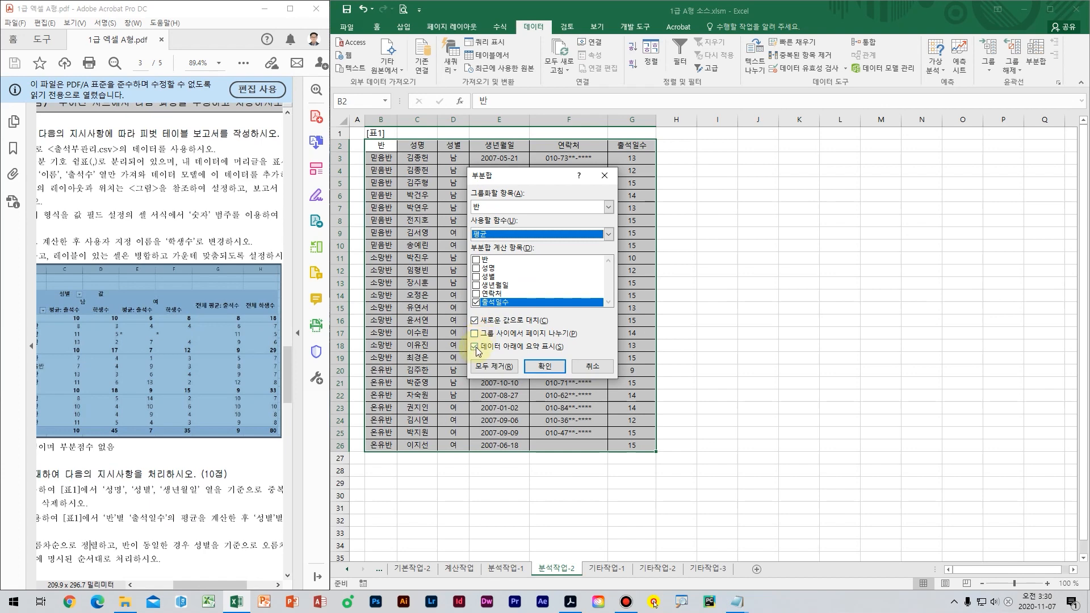
left_click(544, 366)
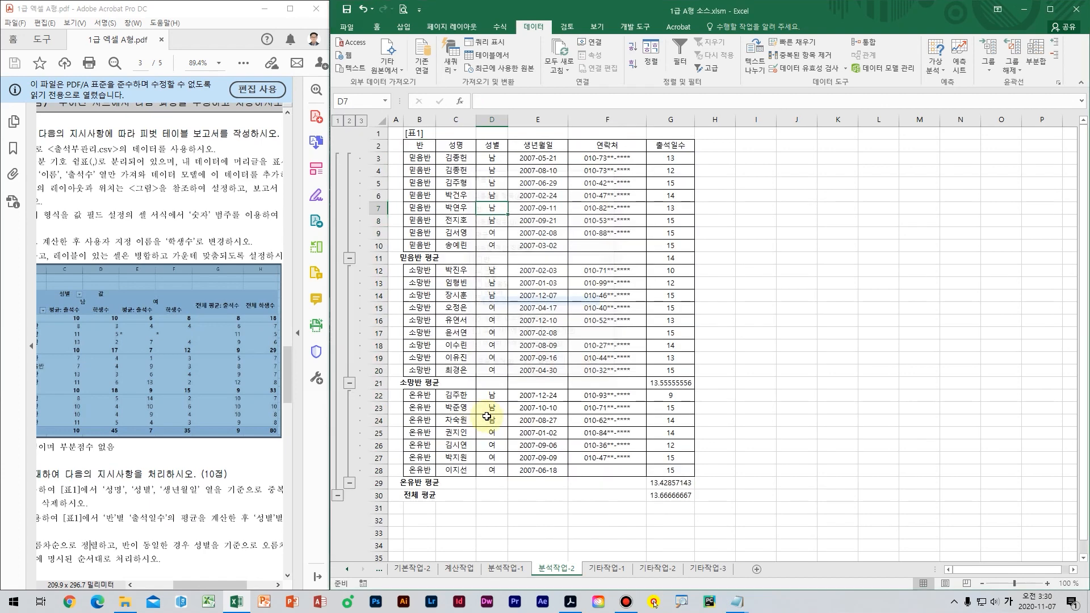
- Add a nested subtotal grouped by 성별 with the 개수 of 성명 only, without replacing the existing subtotals
left_click_drag(226, 587, 258, 592)
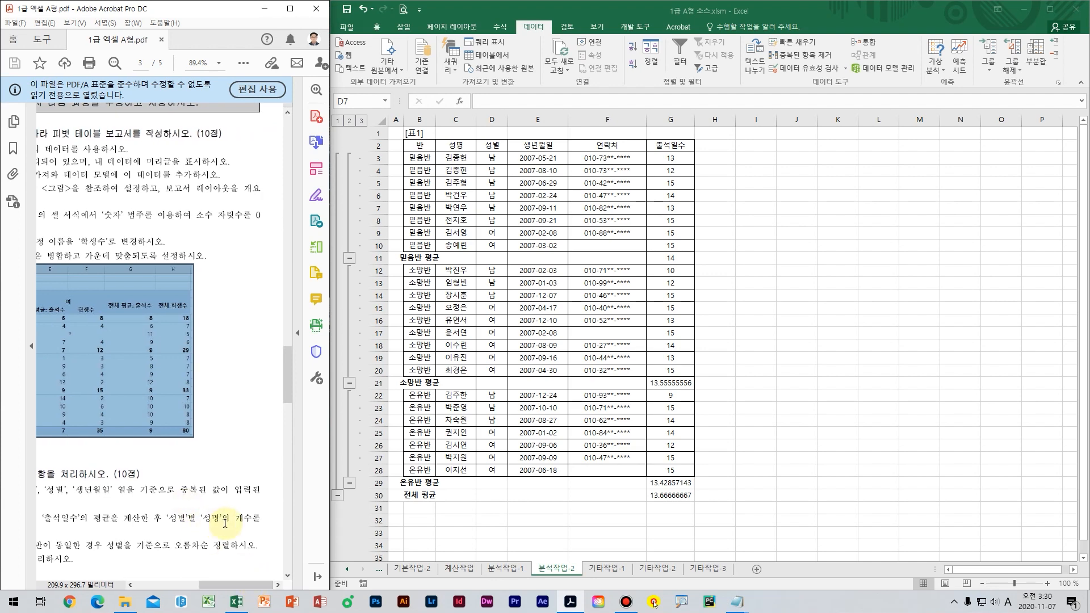
left_click(1029, 55)
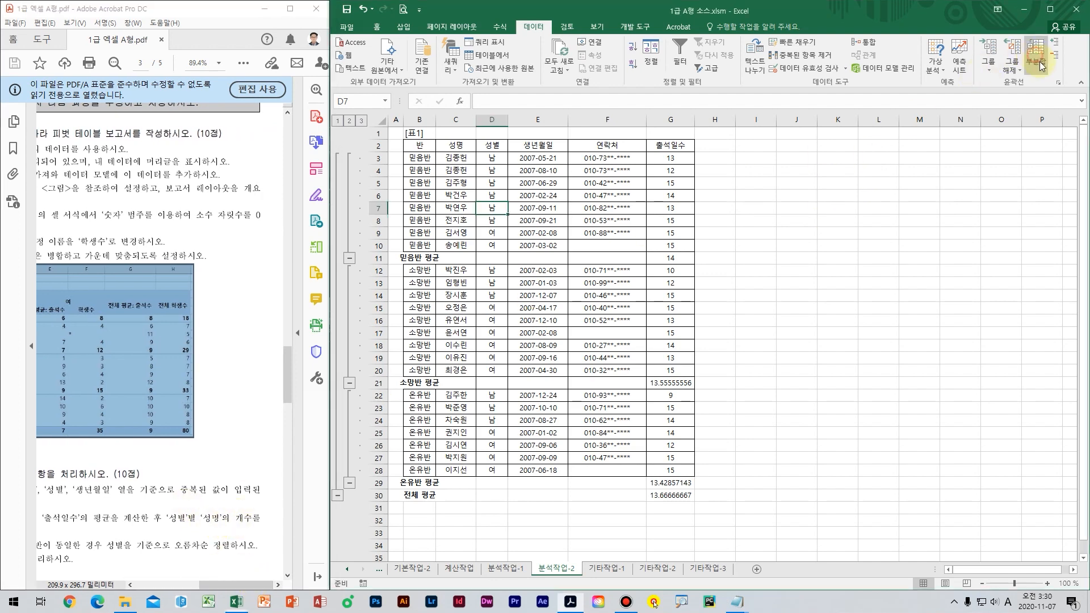
left_click(513, 209)
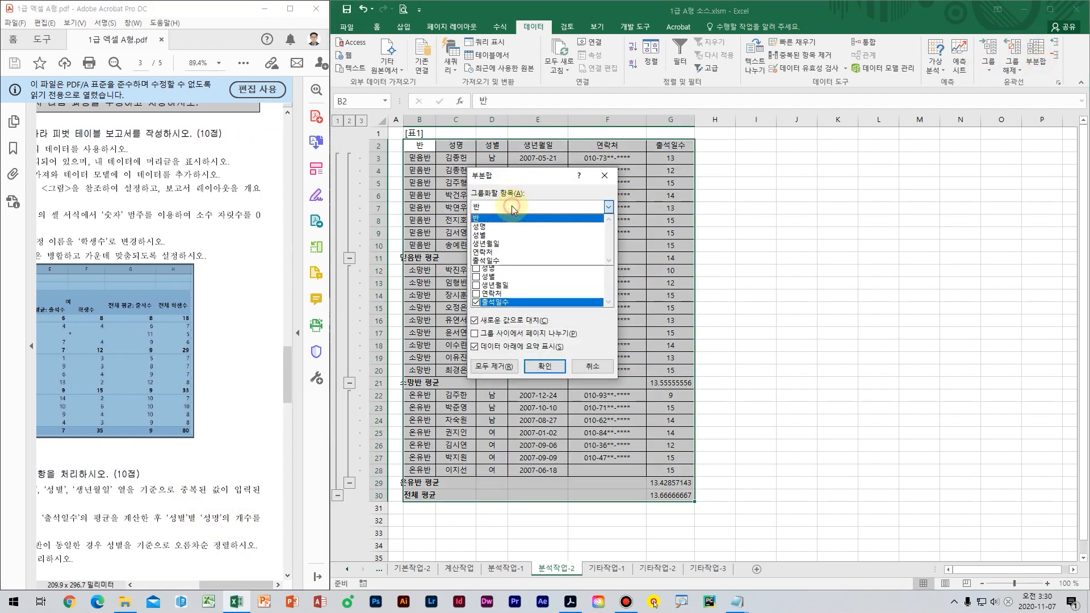
left_click(491, 236)
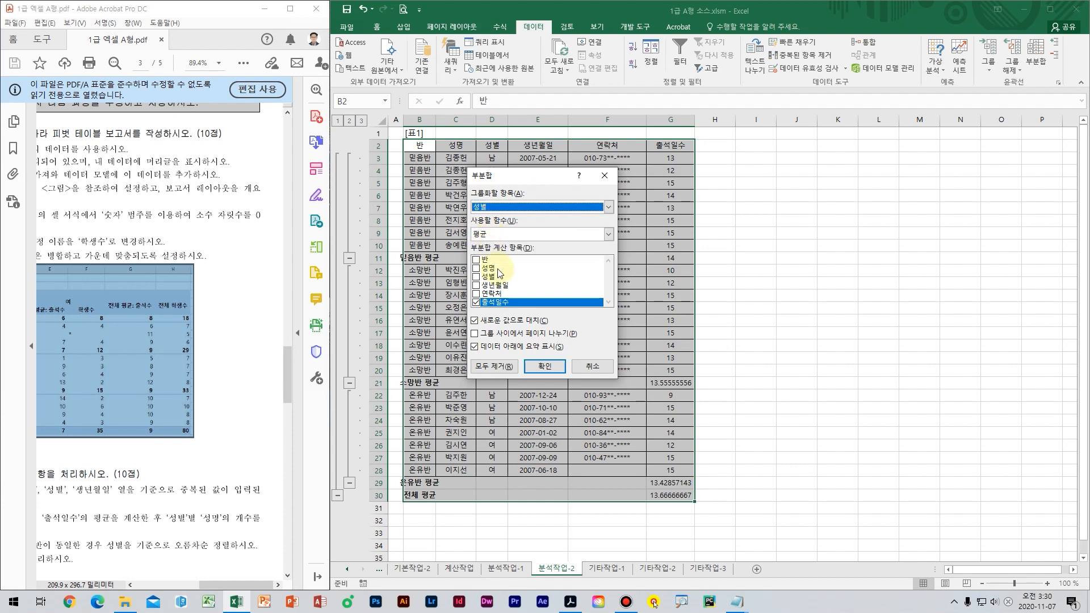
left_click(498, 234)
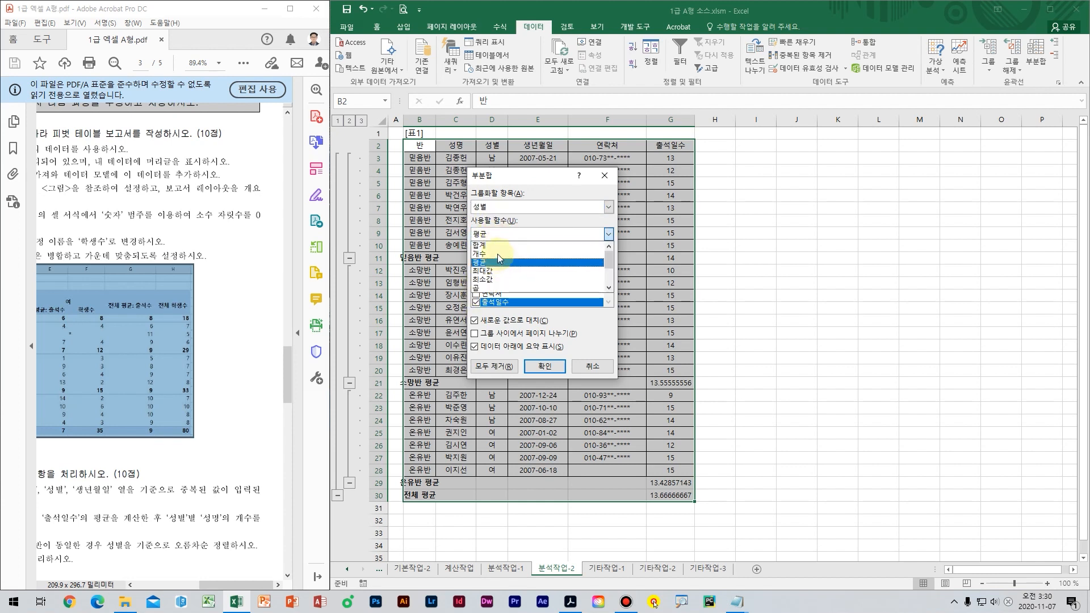
left_click(493, 253)
left_click(477, 303)
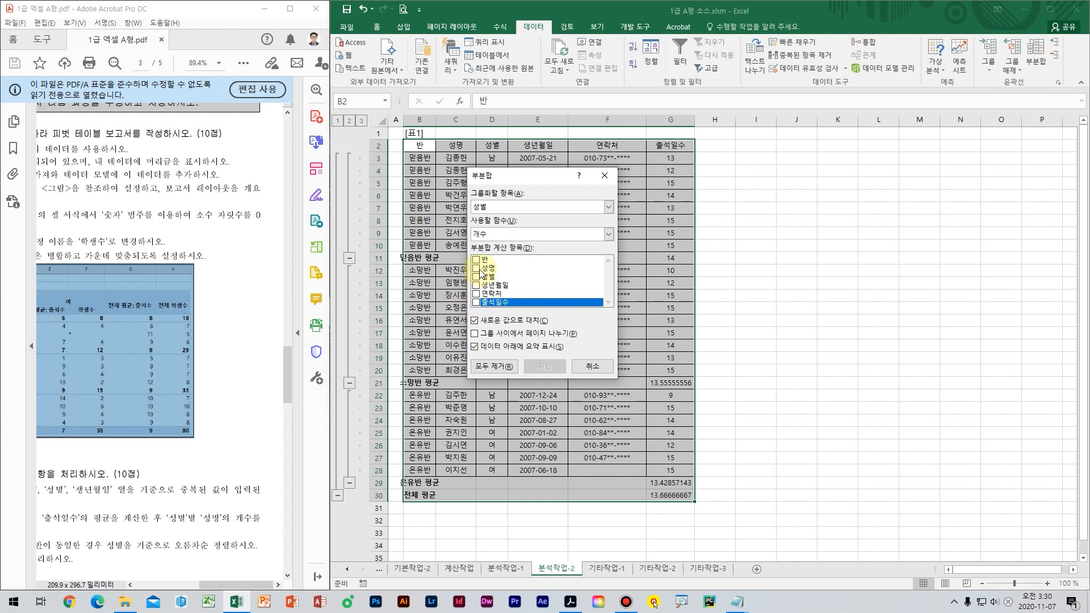
left_click(477, 269)
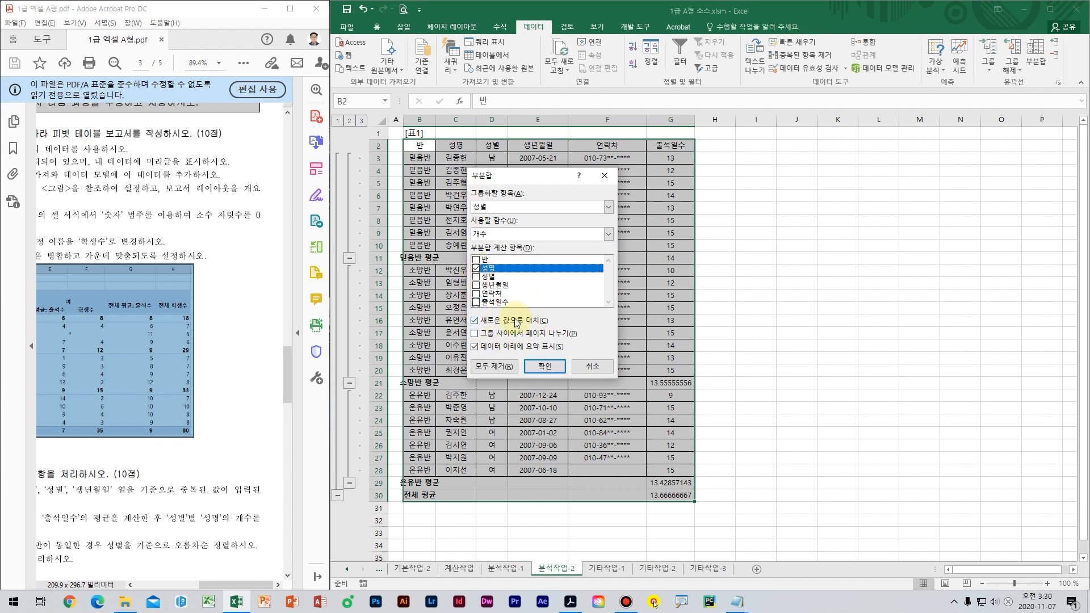
left_click(517, 322)
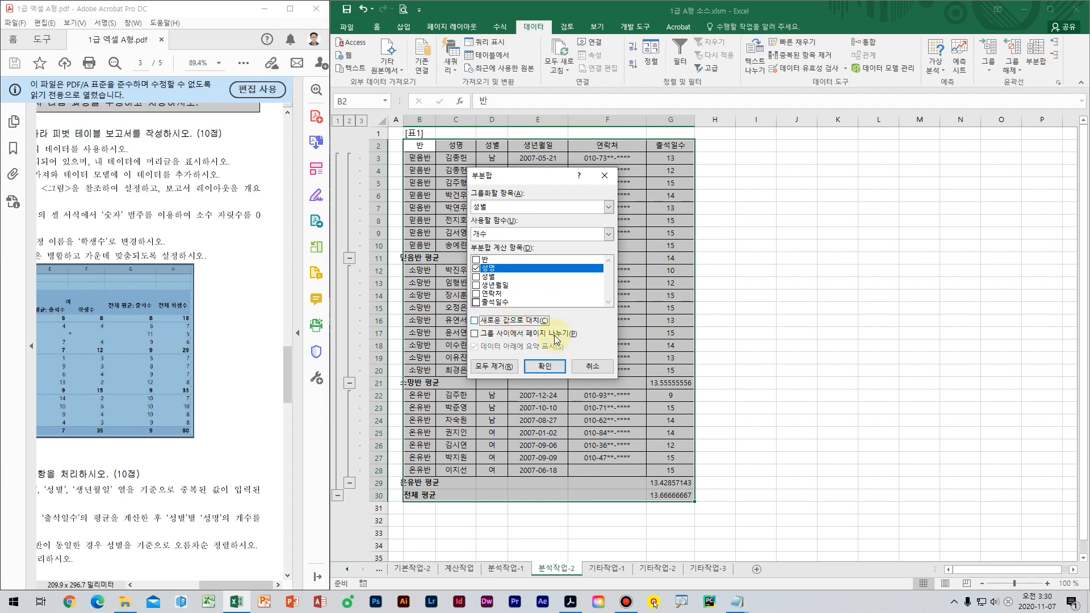
left_click(544, 366)
- Bring 문제4 기타작업 of the exam PDF into view and open the 기타작업-1 sheet
left_click(197, 455)
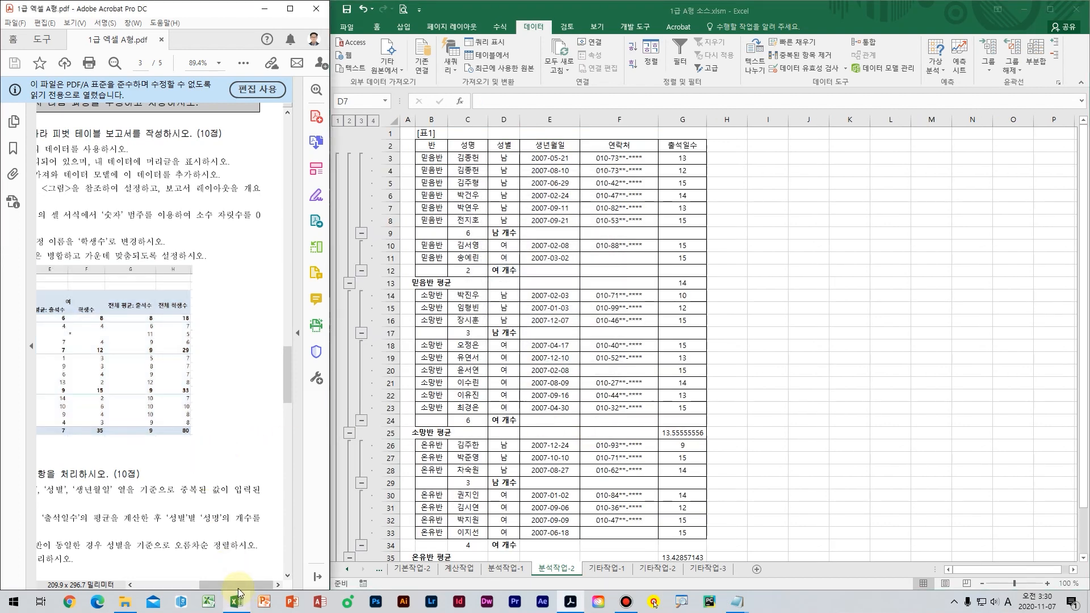
left_click_drag(236, 585, 179, 586)
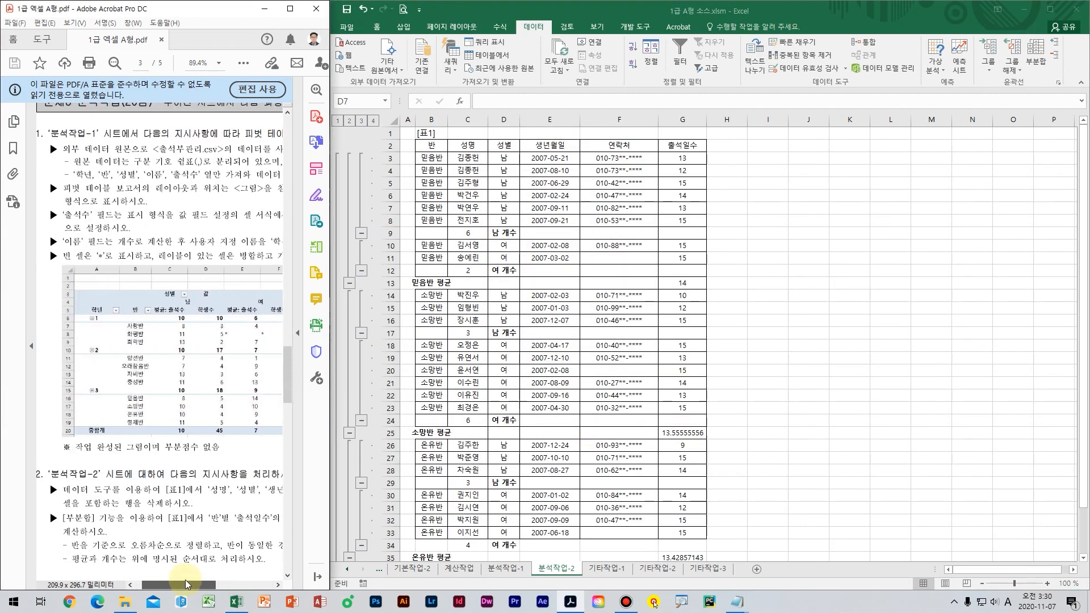
left_click(544, 432)
left_click(192, 491)
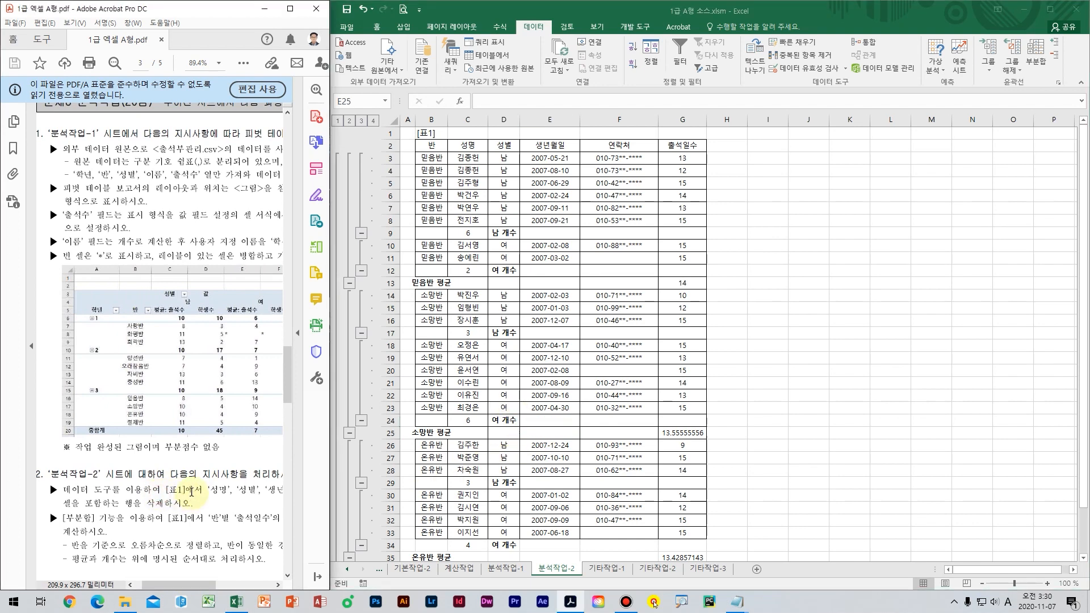
scroll(191, 497, "down", 2)
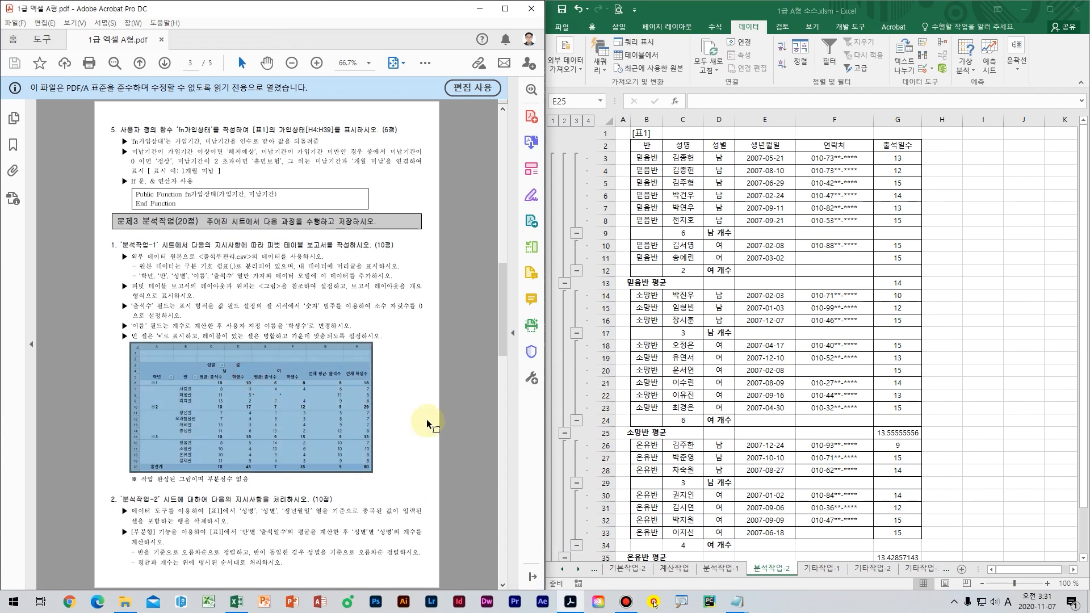
scroll(340, 402, "down", 5)
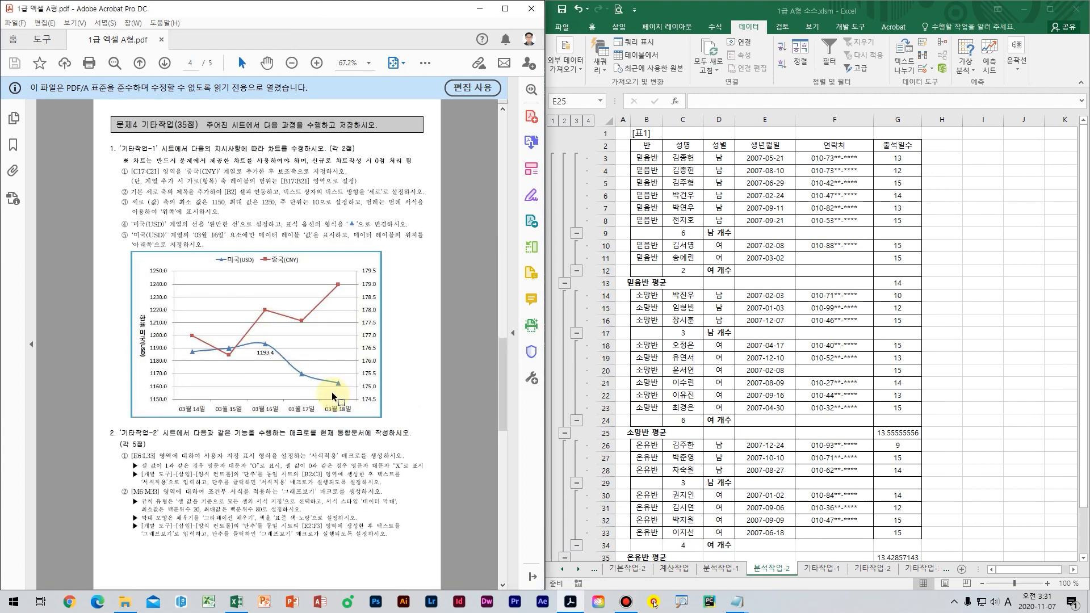
scroll(334, 396, "up", 1)
scroll(274, 238, "up", 1)
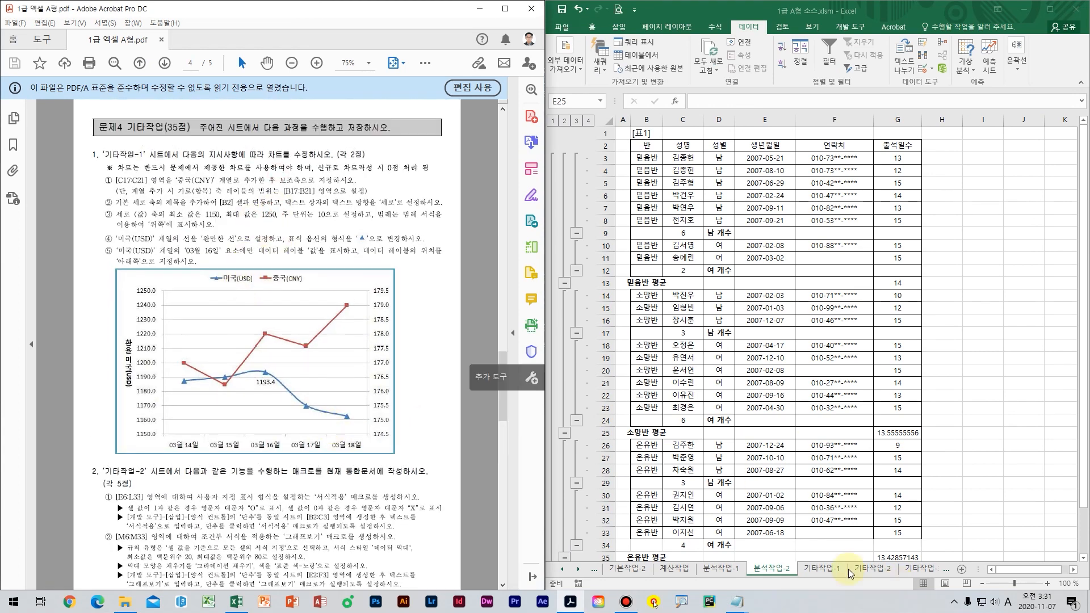
left_click(821, 569)
left_click(762, 311)
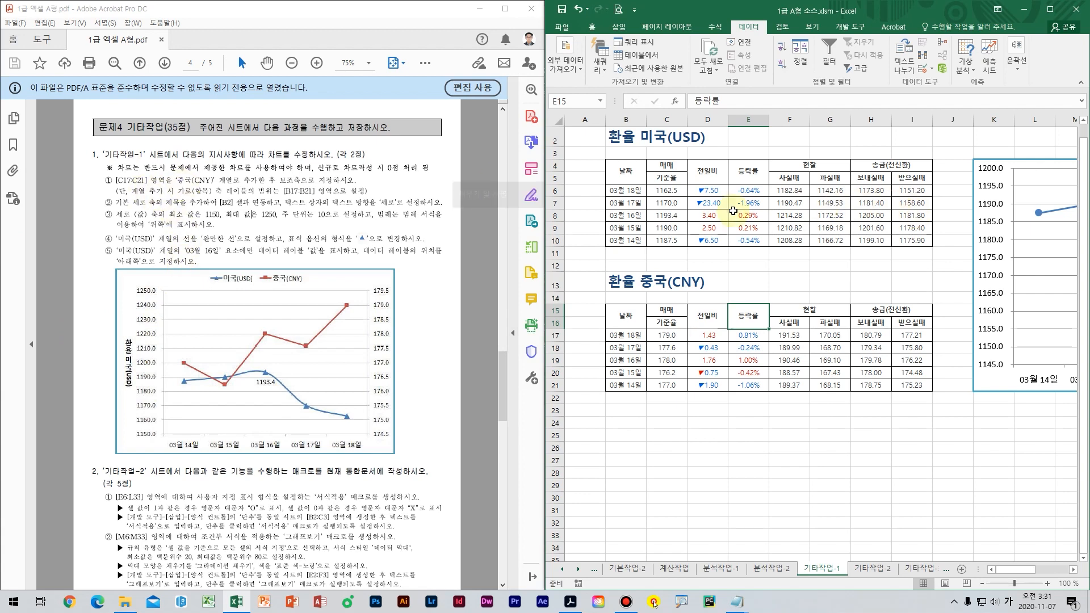
left_click(748, 228)
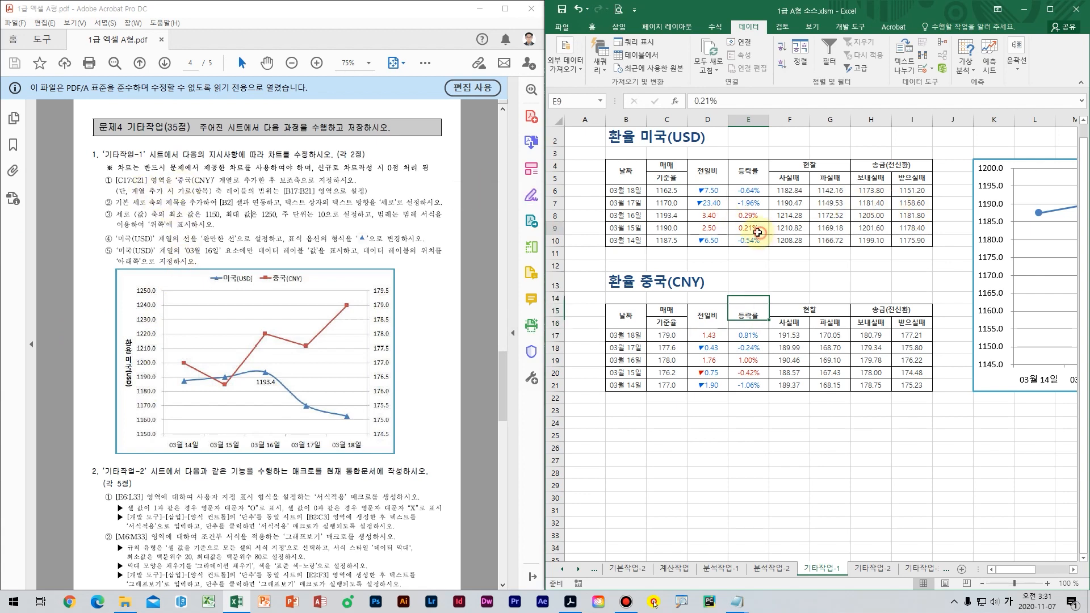
left_click(627, 338)
left_click(663, 336)
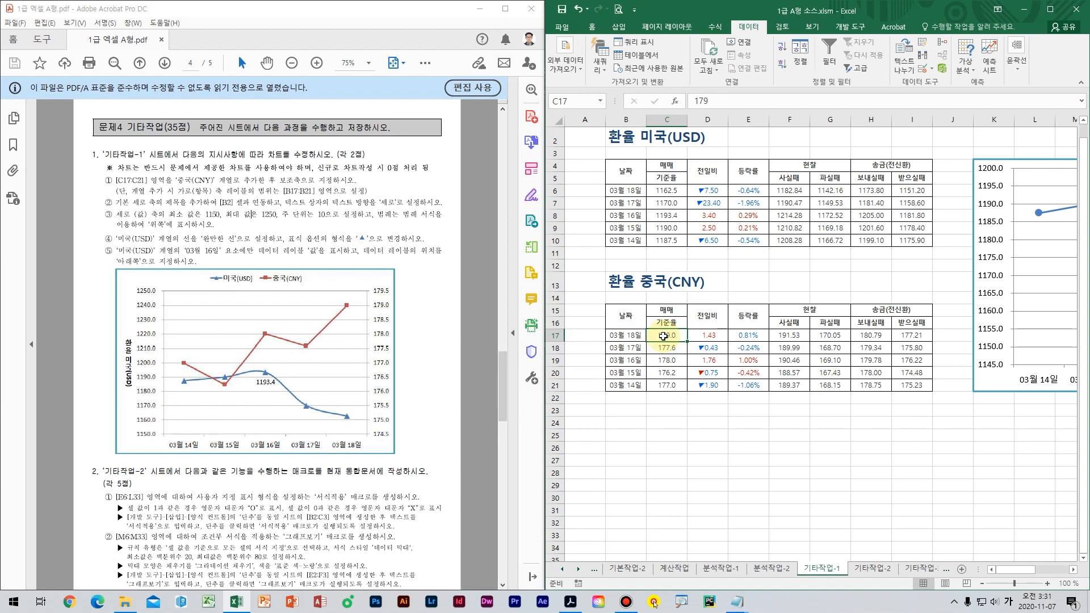
left_click_drag(668, 373, 672, 386)
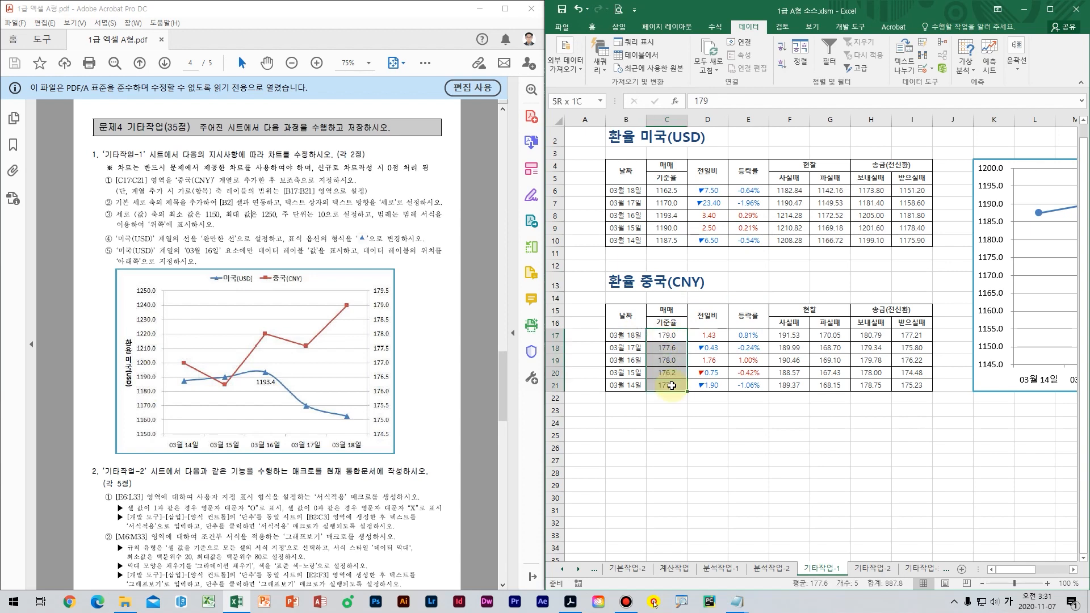
mouse_move(1021, 570)
left_mouse_down()
mouse_move(1048, 571)
mouse_move(1017, 574)
left_mouse_up()
left_click(745, 401)
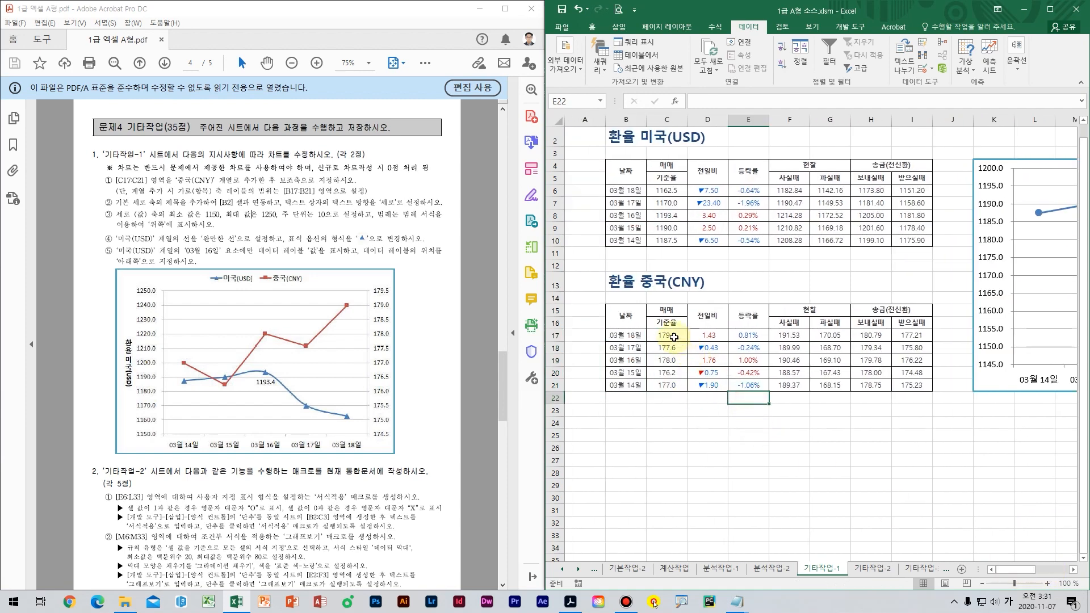
- Copy the range C17:C21 and paste it into the exchange-rate chart as a new data series
left_click_drag(673, 336, 669, 386)
key("ctrl+c")
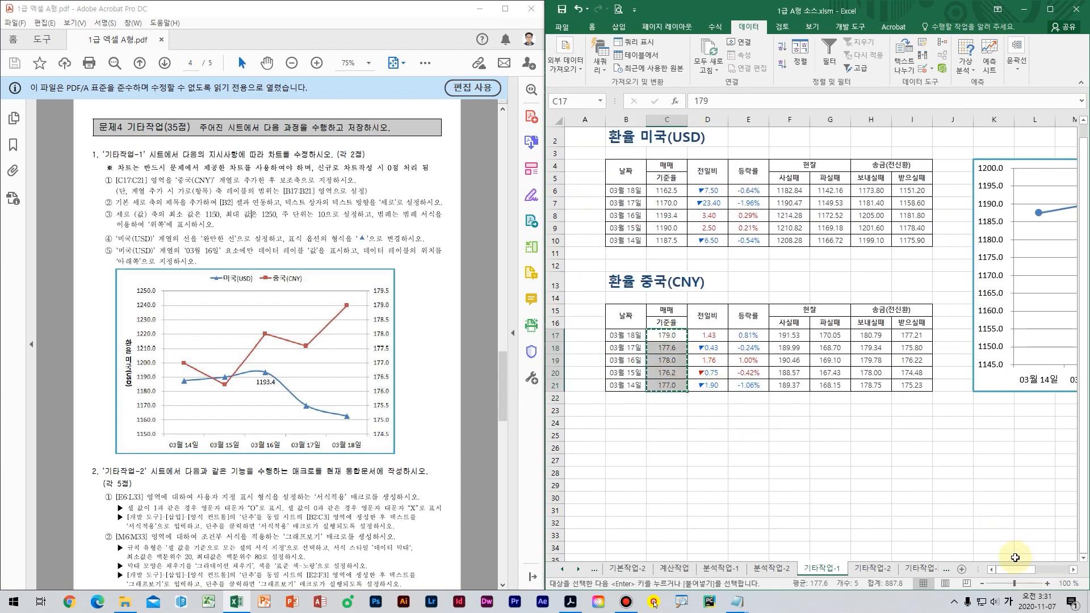
left_click_drag(1032, 568, 1048, 569)
left_click(963, 225)
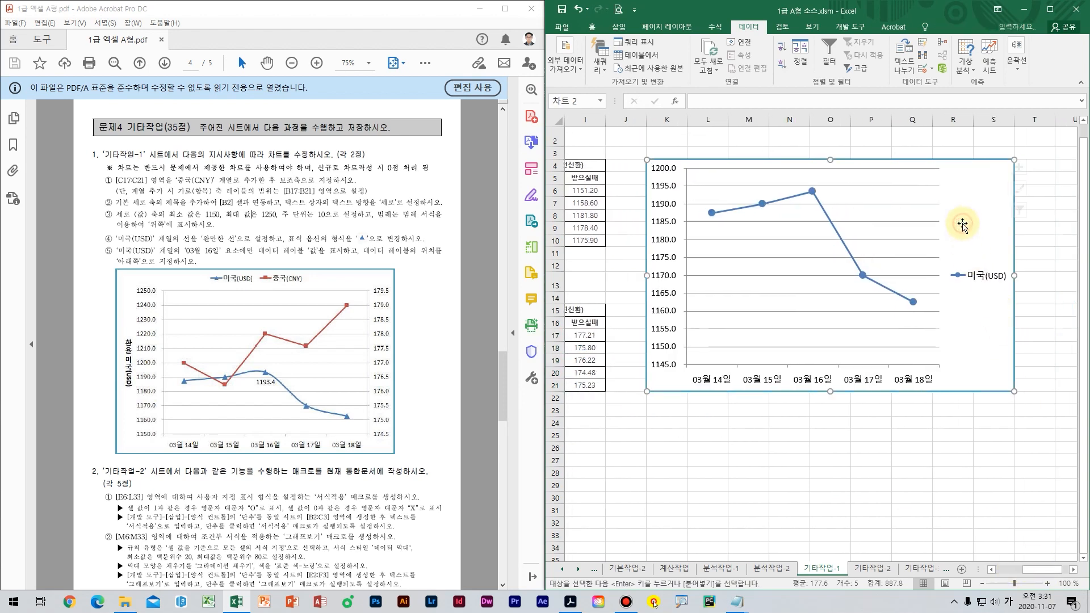
key("ctrl+v")
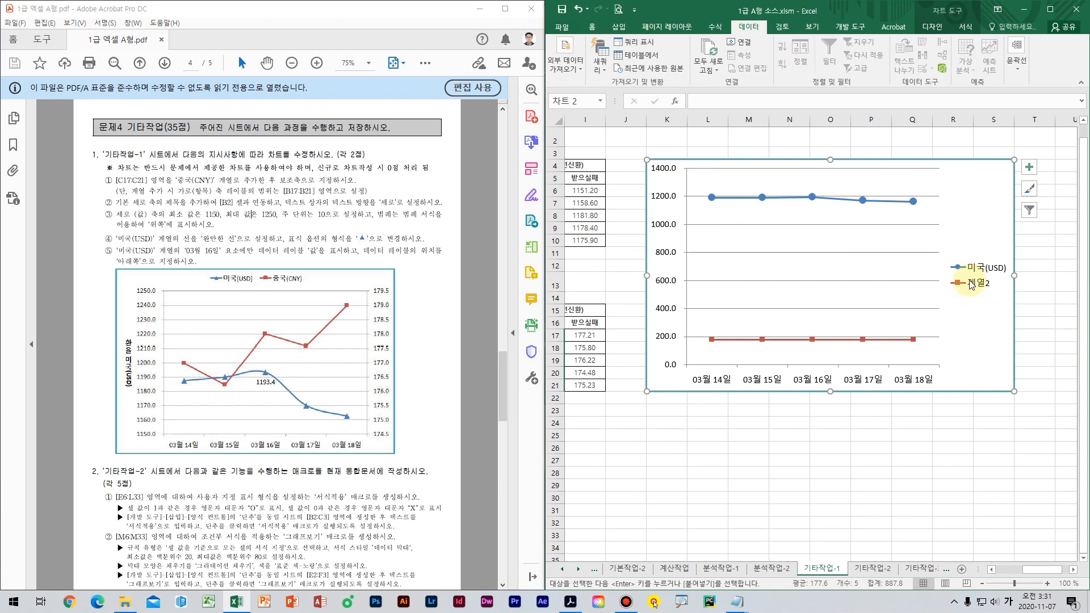
- Edit the newly added series in the chart's data source and set its name to 중국(CNY)
right_click(984, 211)
left_click(934, 339)
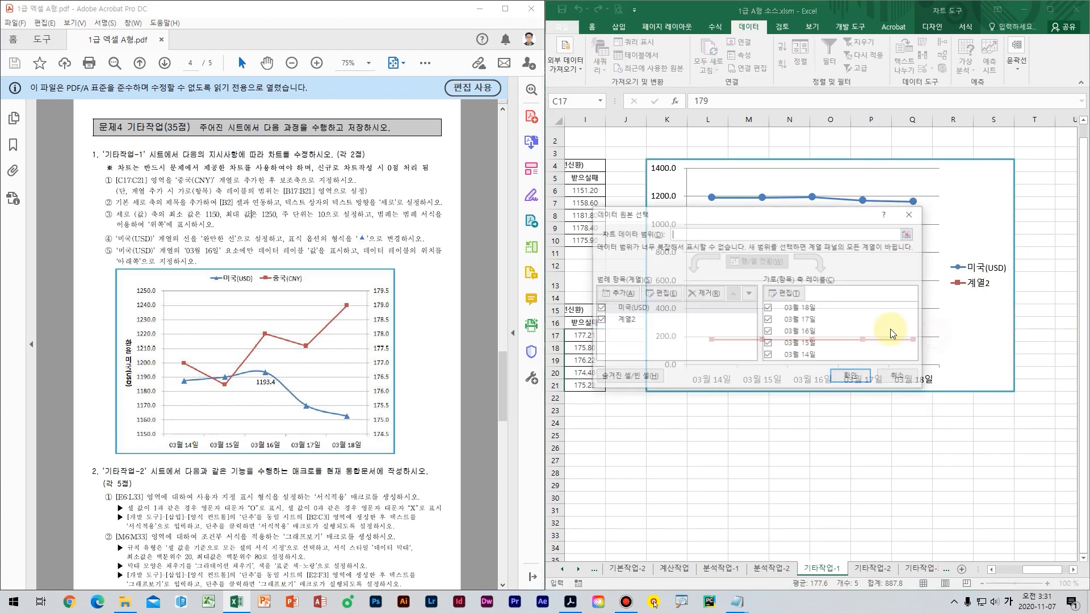
left_click(632, 321)
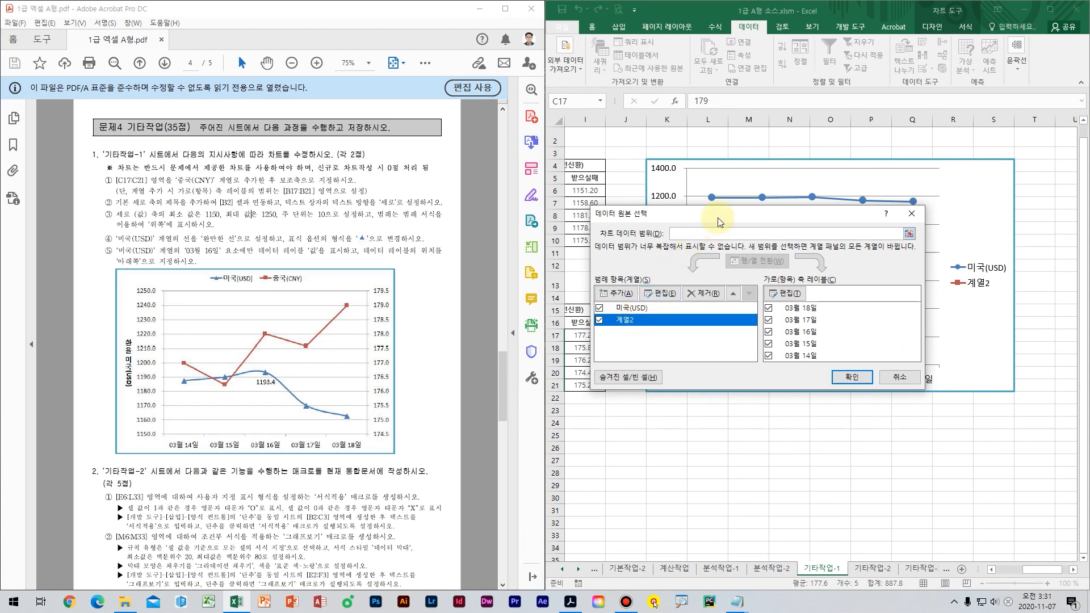
left_click_drag(717, 217, 793, 317)
left_click(741, 393)
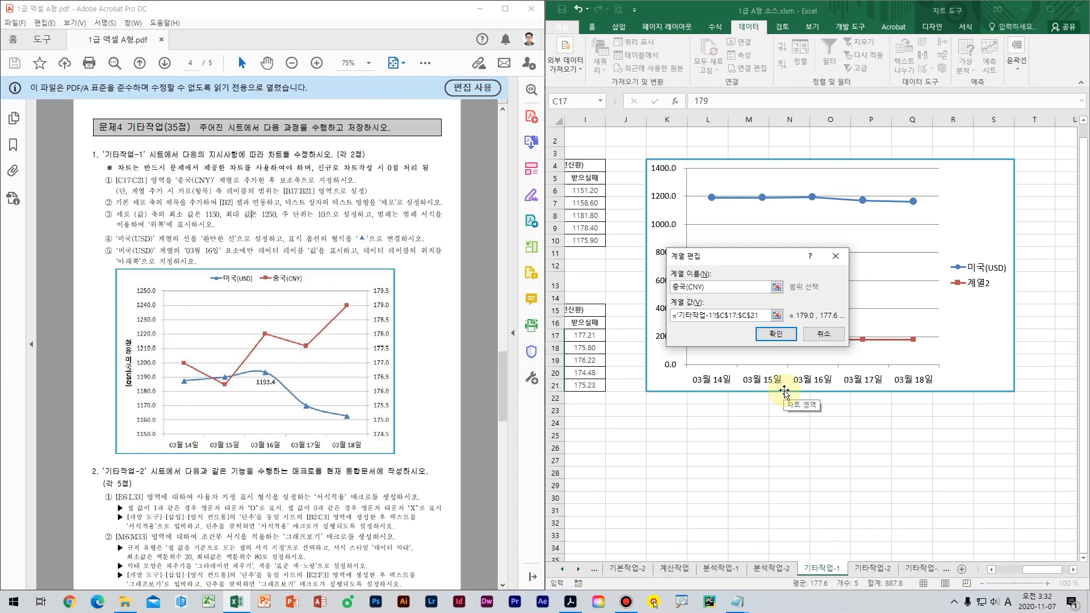
left_click(773, 334)
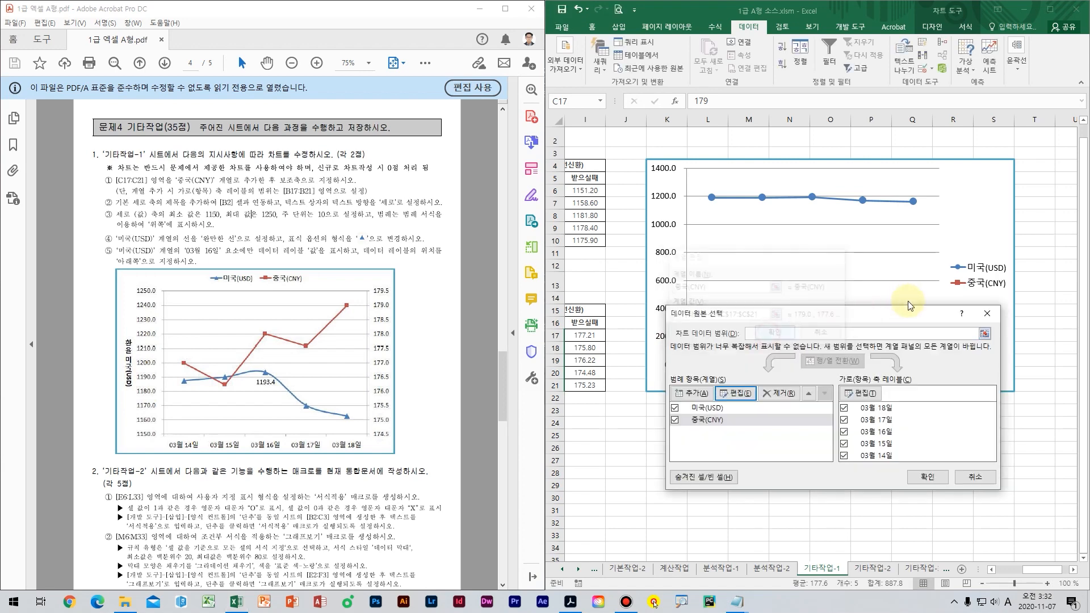
left_click(920, 482)
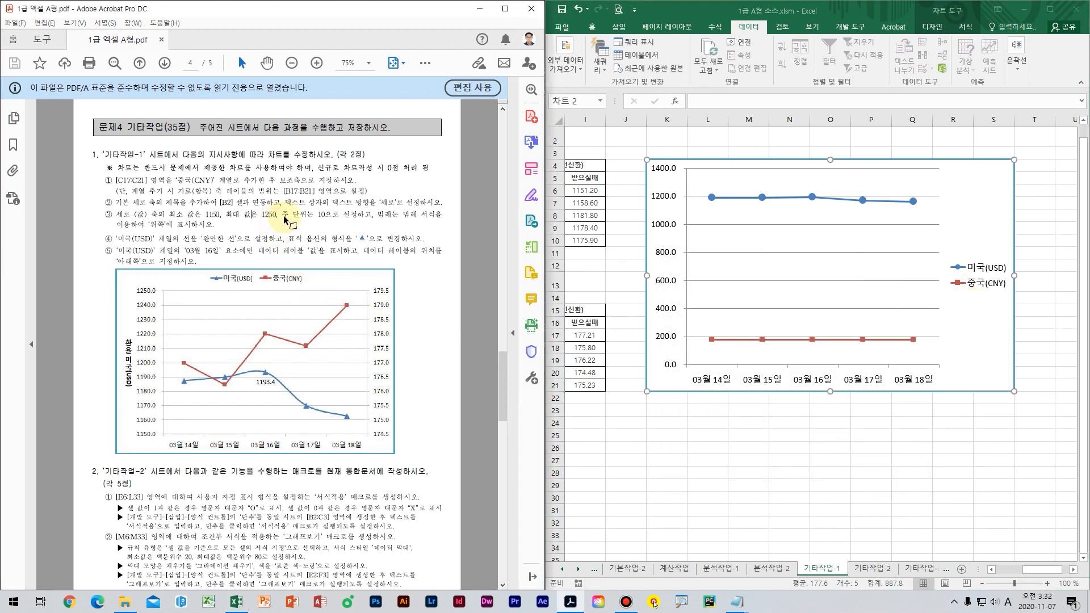
- Plot the 중국(CNY) series on the secondary axis (보조 축)
scroll(285, 219, "up", 1)
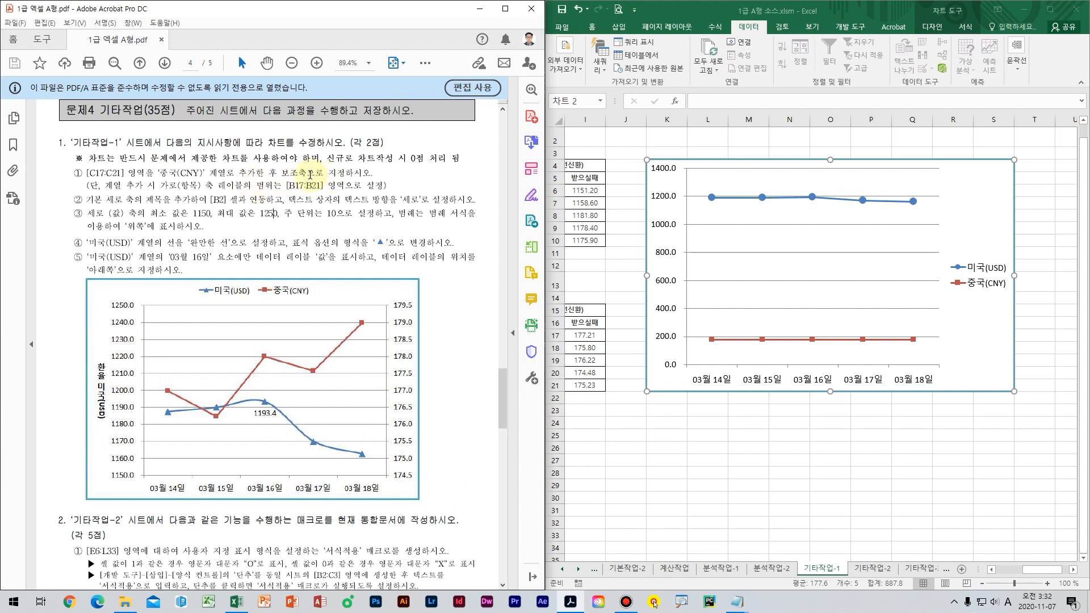
left_click(840, 343)
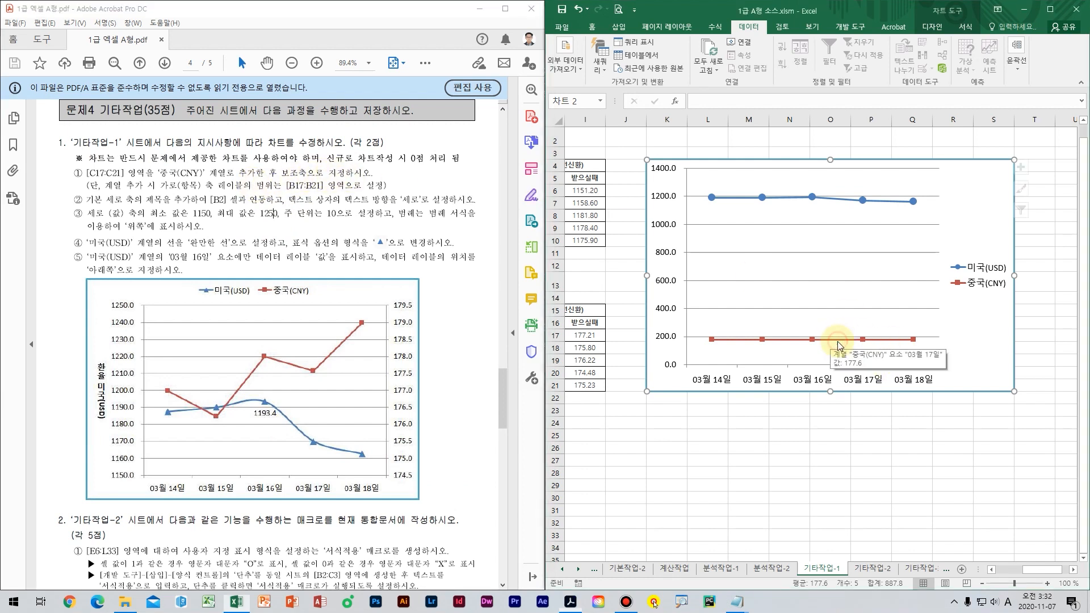
double_click(840, 342)
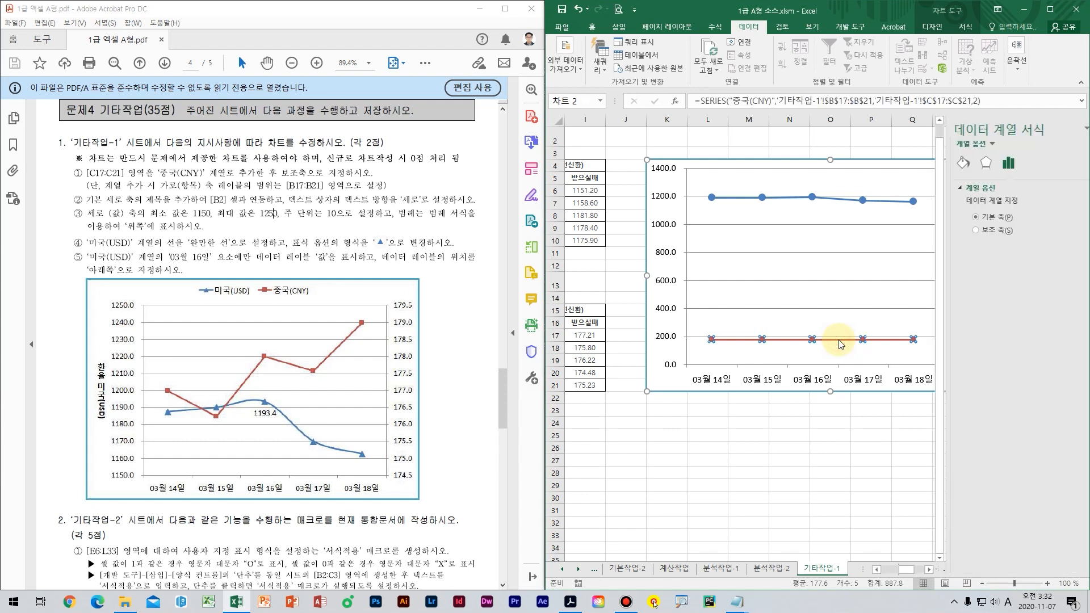
left_click(971, 231)
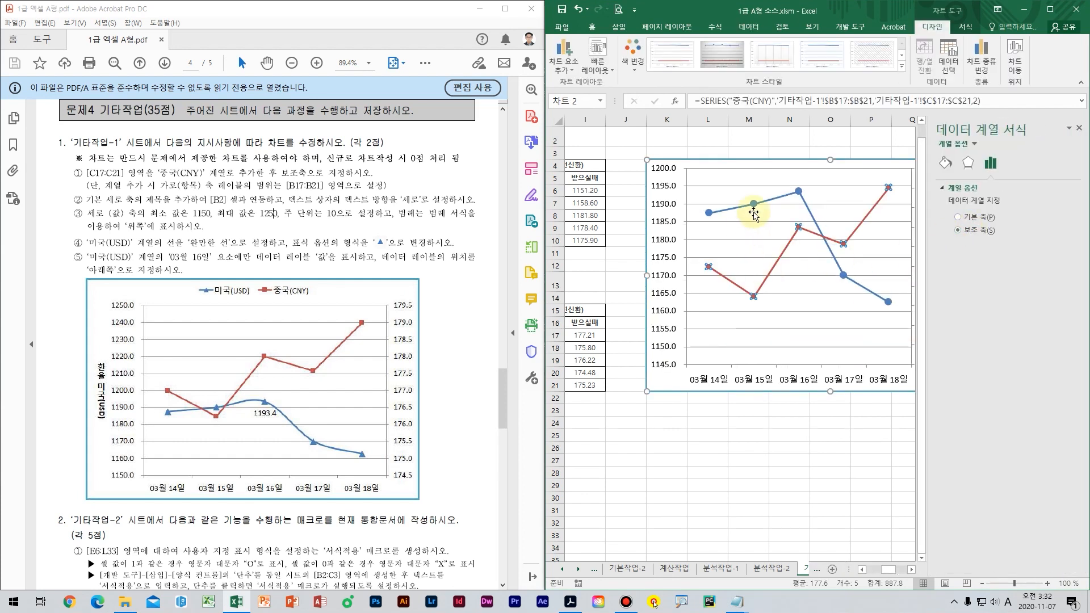
left_click(655, 602)
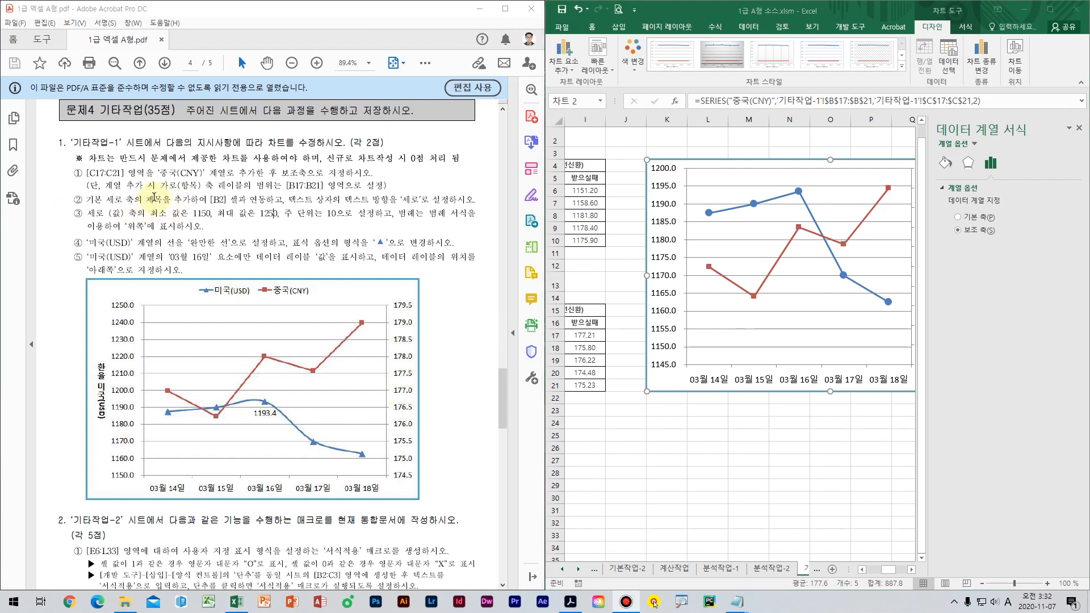
key("ctrl+2")
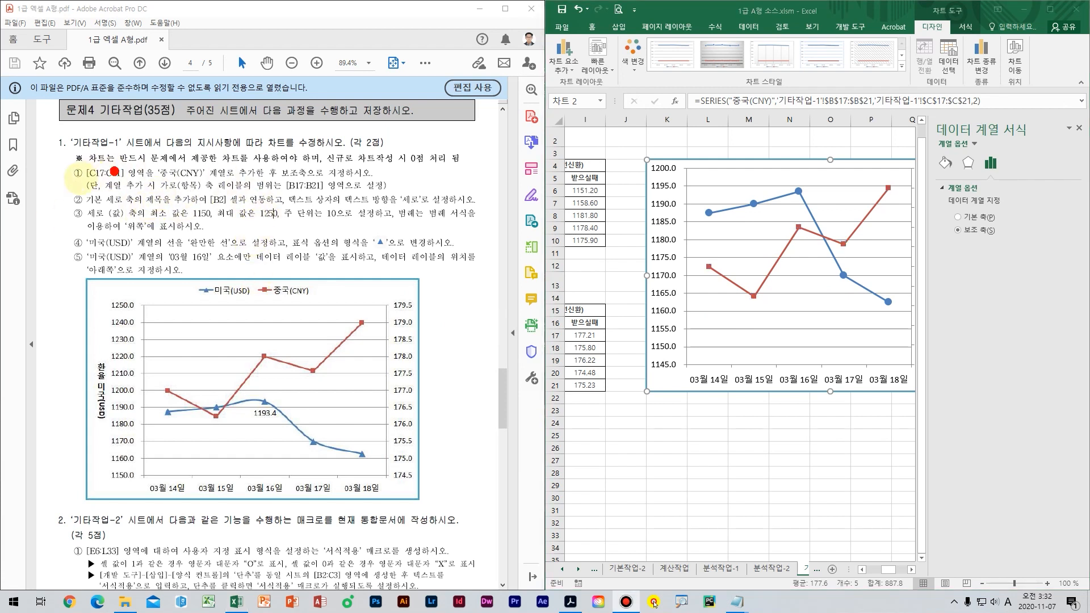
mouse_move(73, 170)
left_mouse_down()
mouse_move(317, 202)
mouse_move(401, 200)
left_mouse_up()
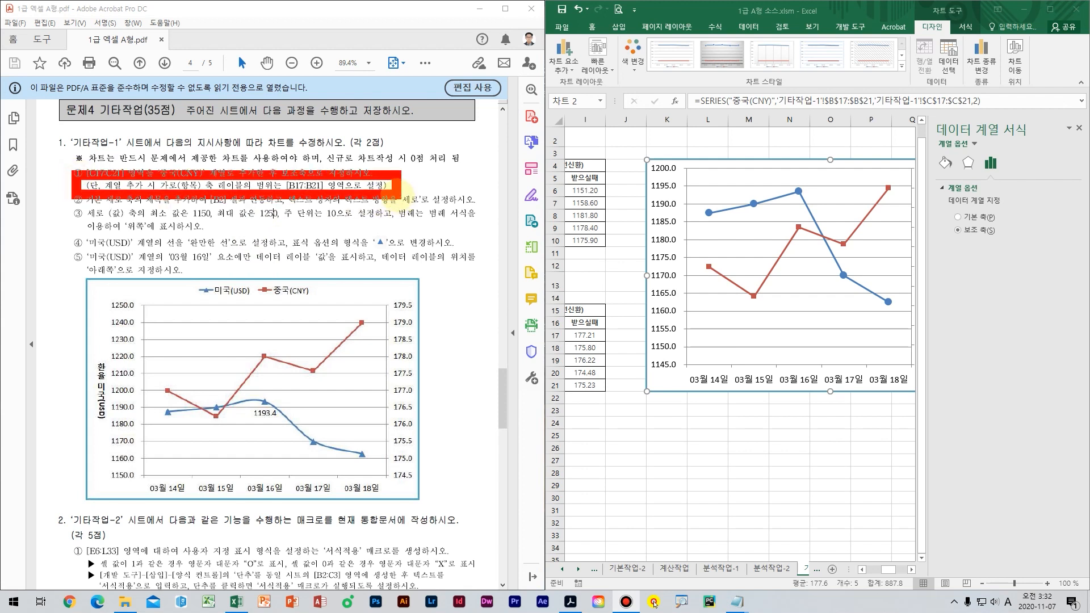
mouse_move(416, 161)
left_mouse_down()
mouse_move(444, 195)
mouse_move(413, 196)
left_mouse_up()
mouse_move(660, 356)
left_mouse_down()
mouse_move(676, 371)
mouse_move(924, 408)
left_mouse_up()
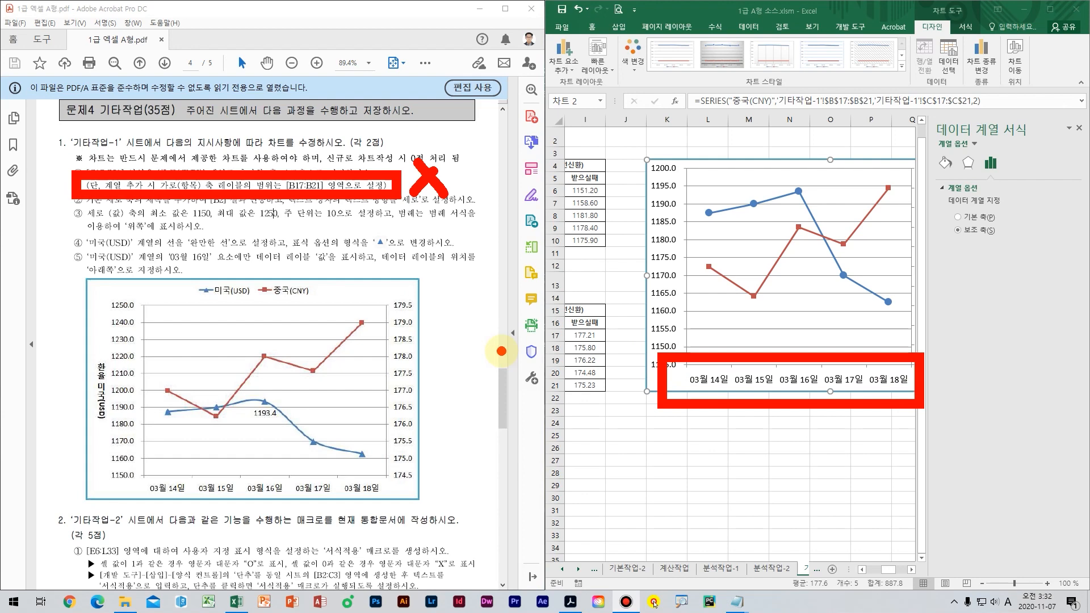
key("Escape")
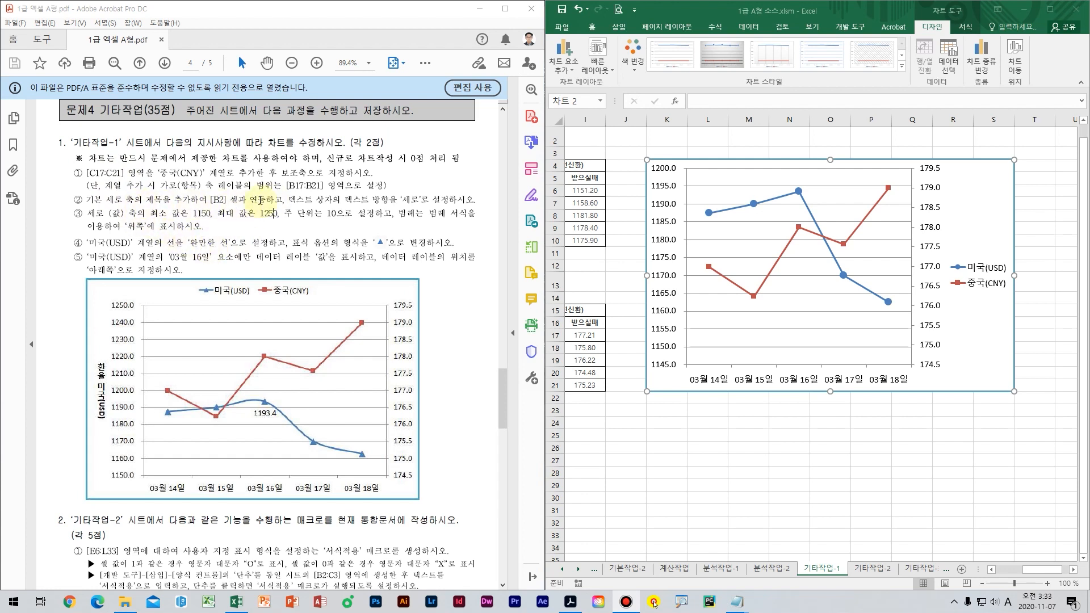
- Add a primary vertical axis title (기본 세로) to the exchange-rate chart
left_click(968, 218)
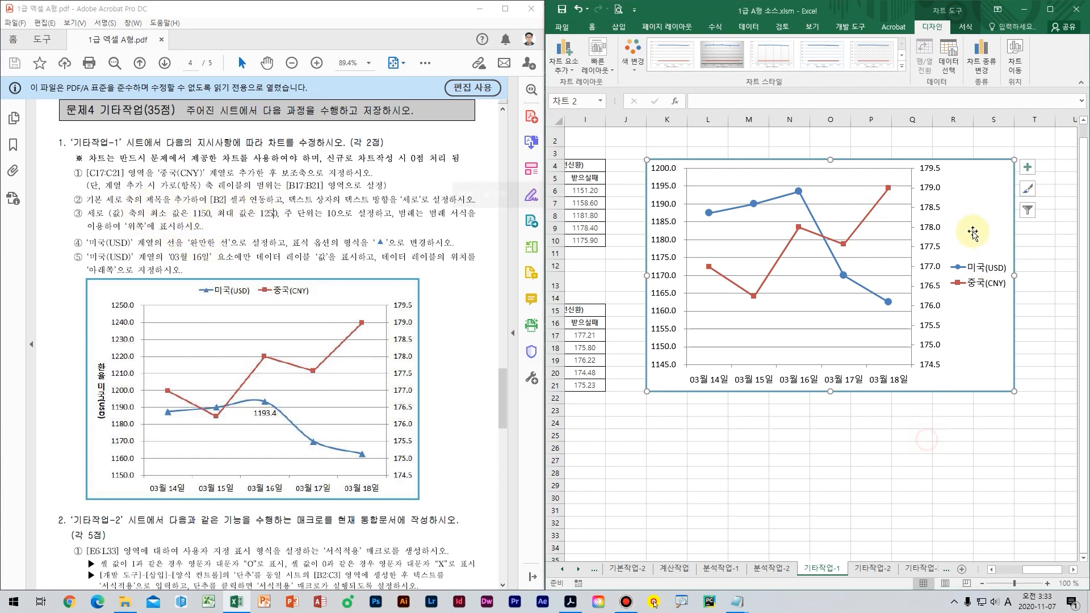
left_click(1030, 168)
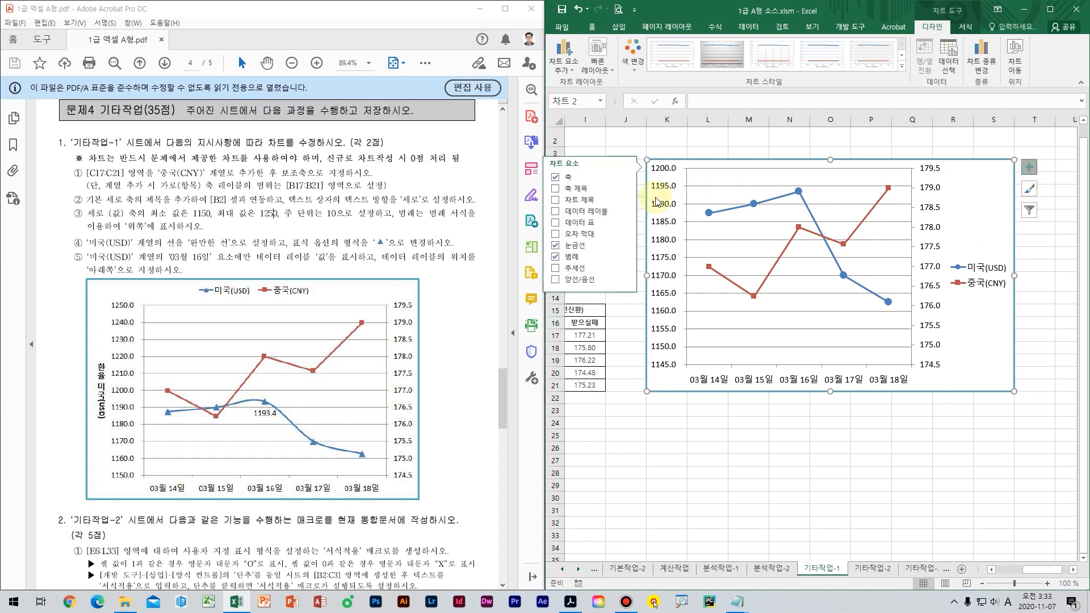
left_click(625, 189)
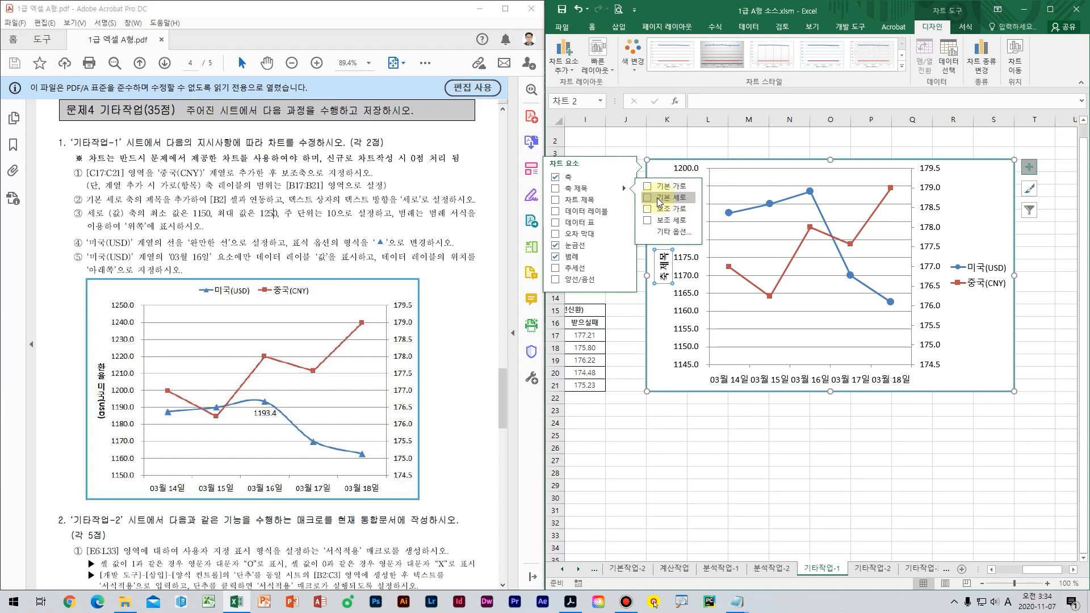
left_click(658, 198)
left_click(666, 423)
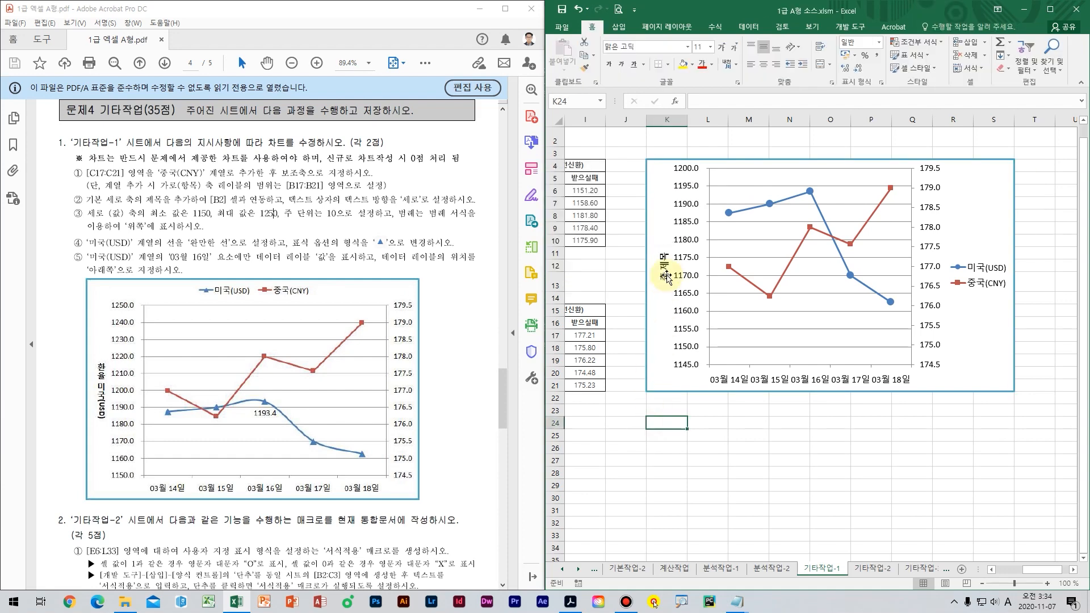
- Link the primary vertical axis title to cell B2 of the 기타작업-1 sheet
left_click(666, 276)
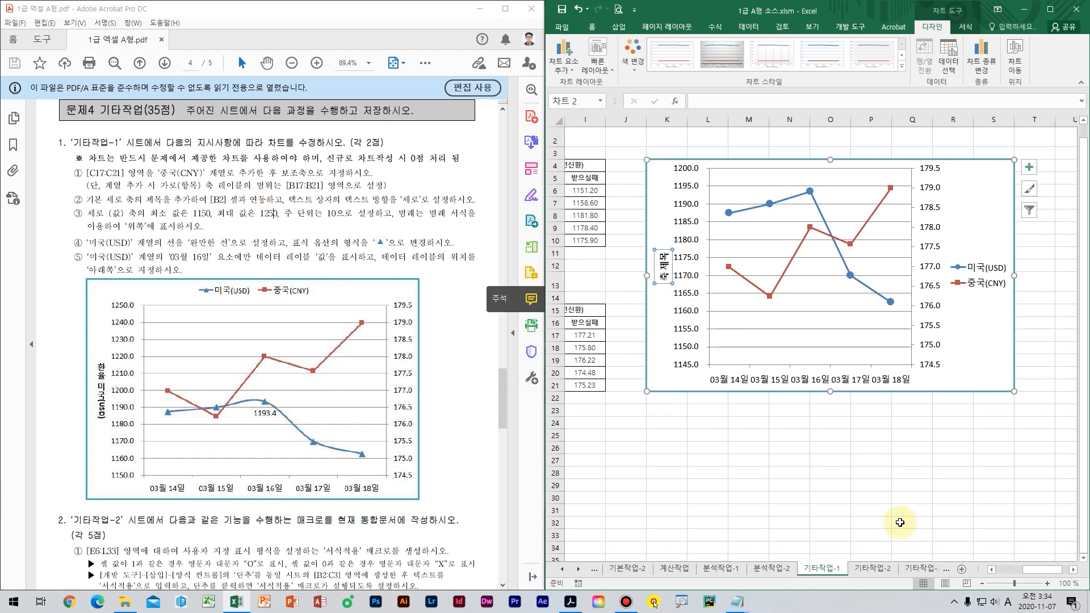
scroll(823, 341, "left", 5)
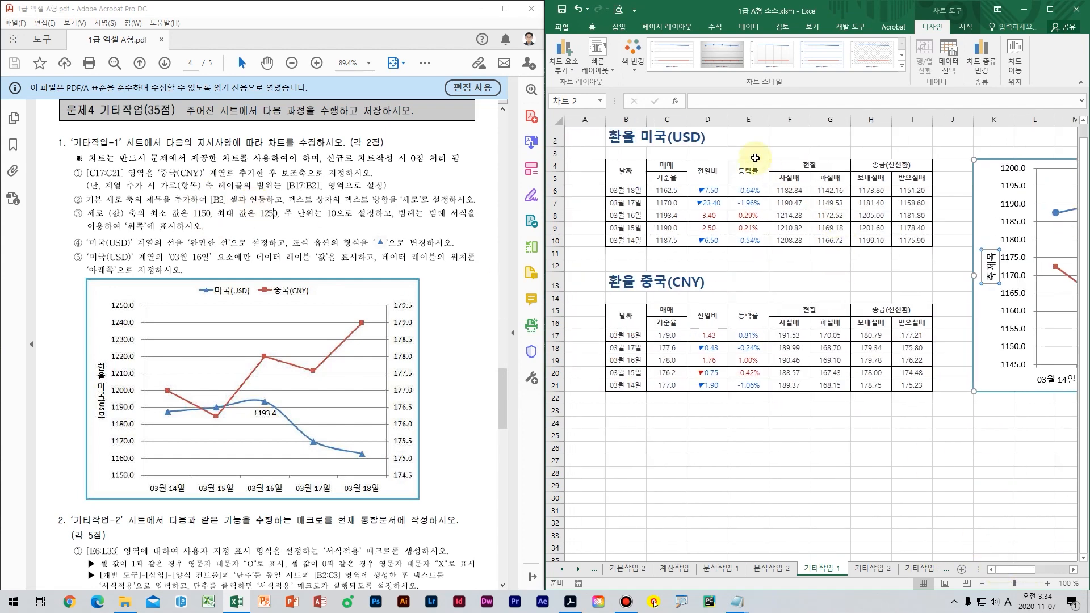
left_click(707, 103)
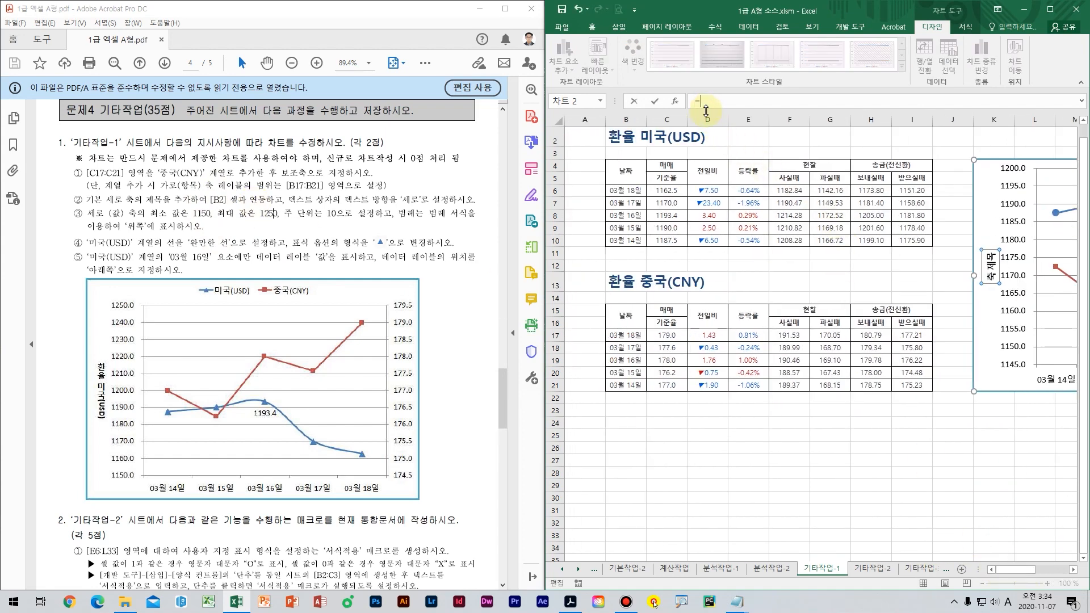
left_click(632, 140)
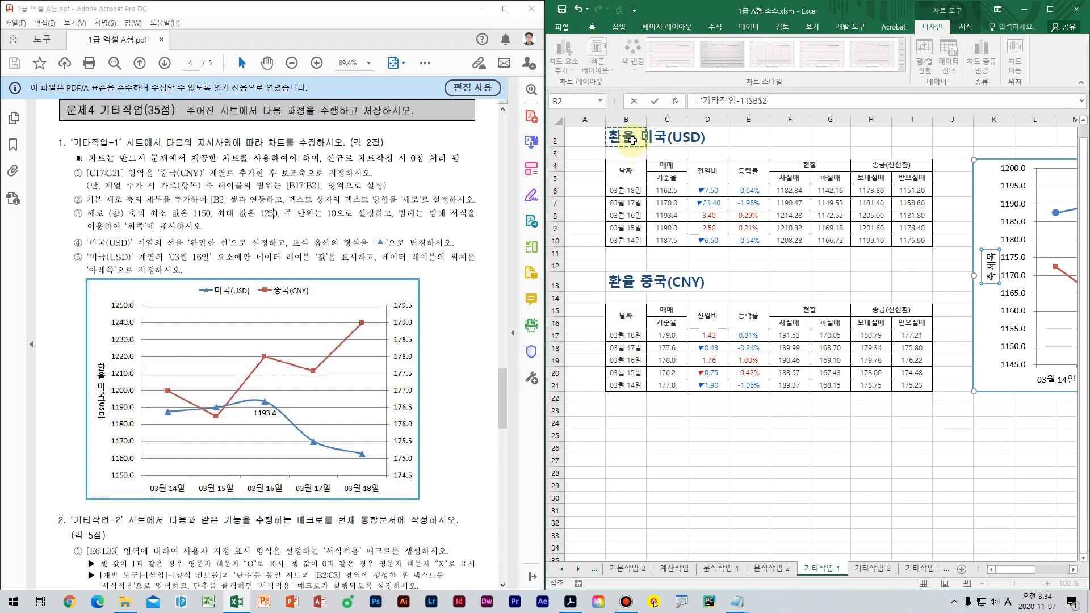
key("Return")
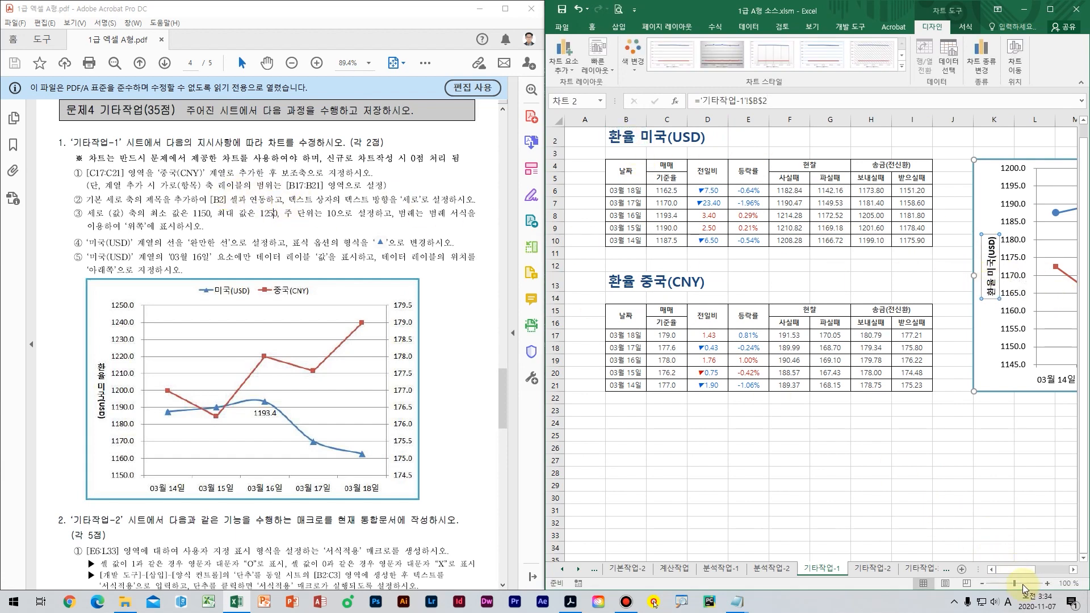
- Set the text direction of the chart's primary vertical axis title to 세로
left_click_drag(1002, 577, 1039, 574)
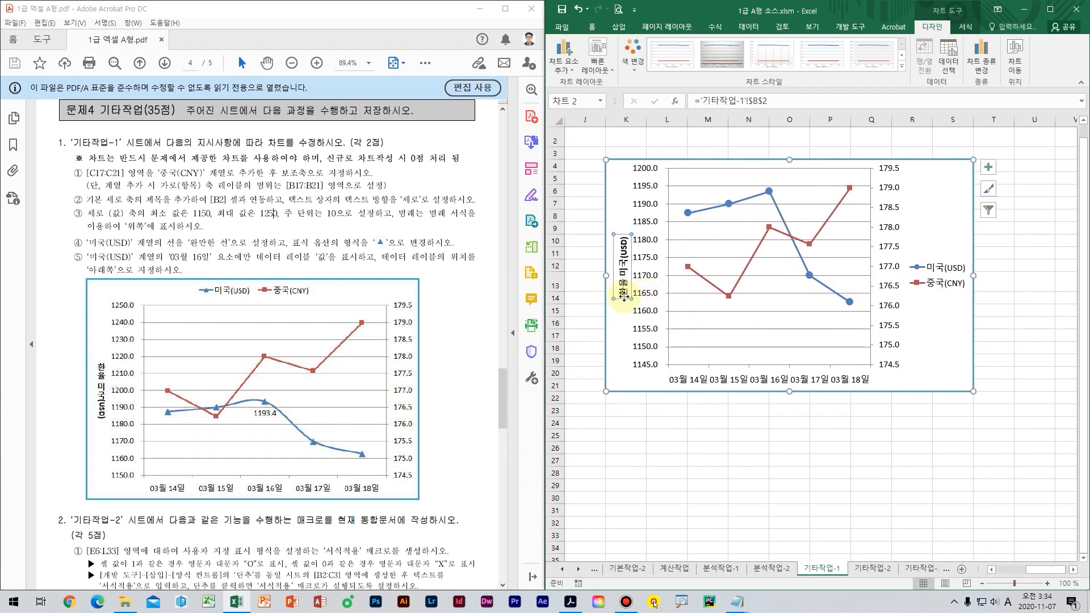
double_click(623, 295)
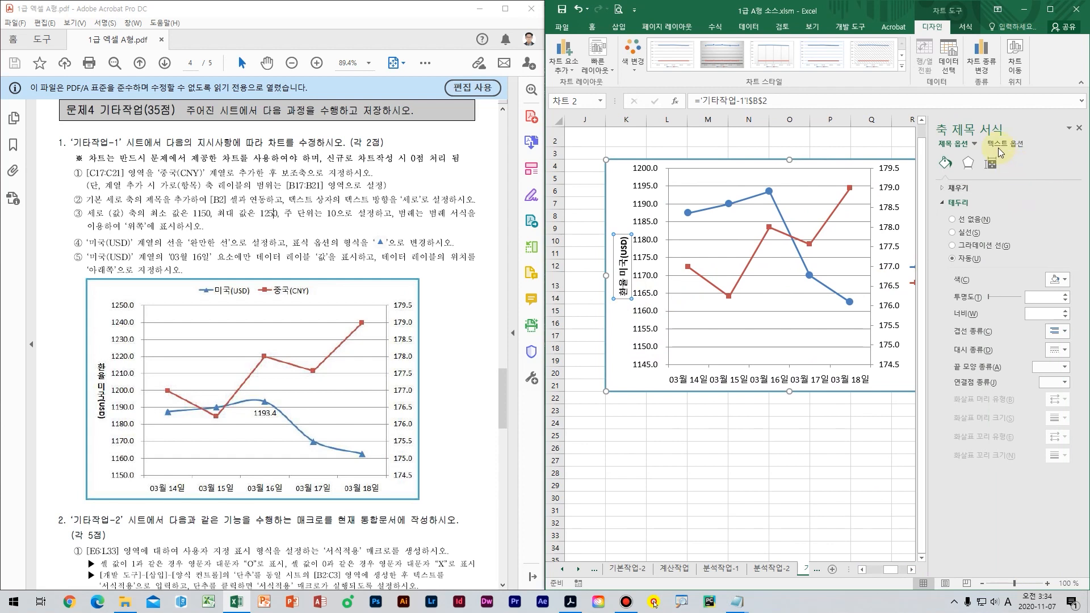
left_click(1002, 147)
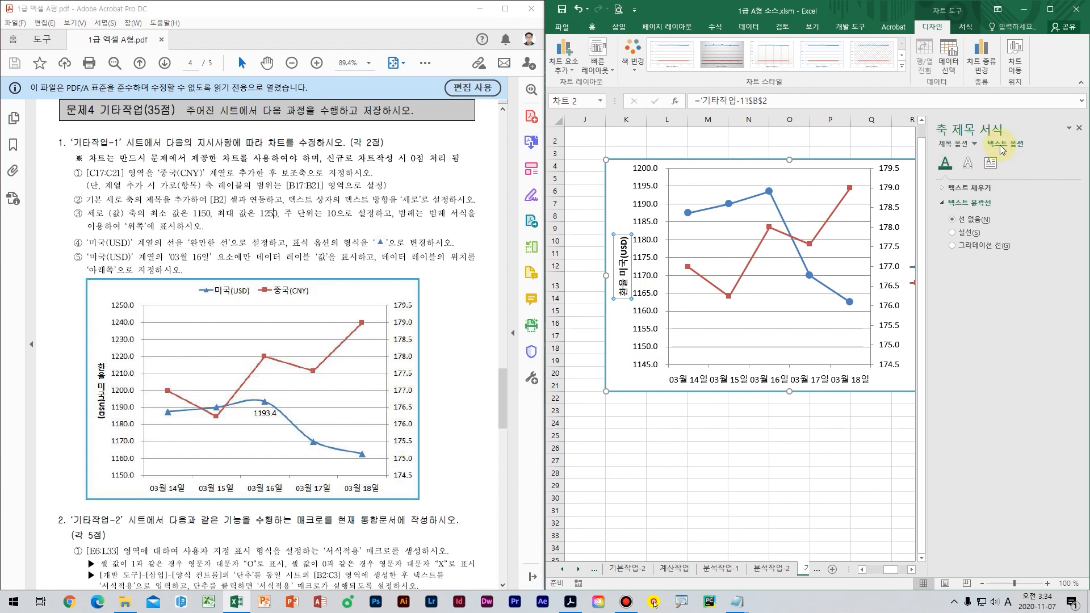
left_click(990, 164)
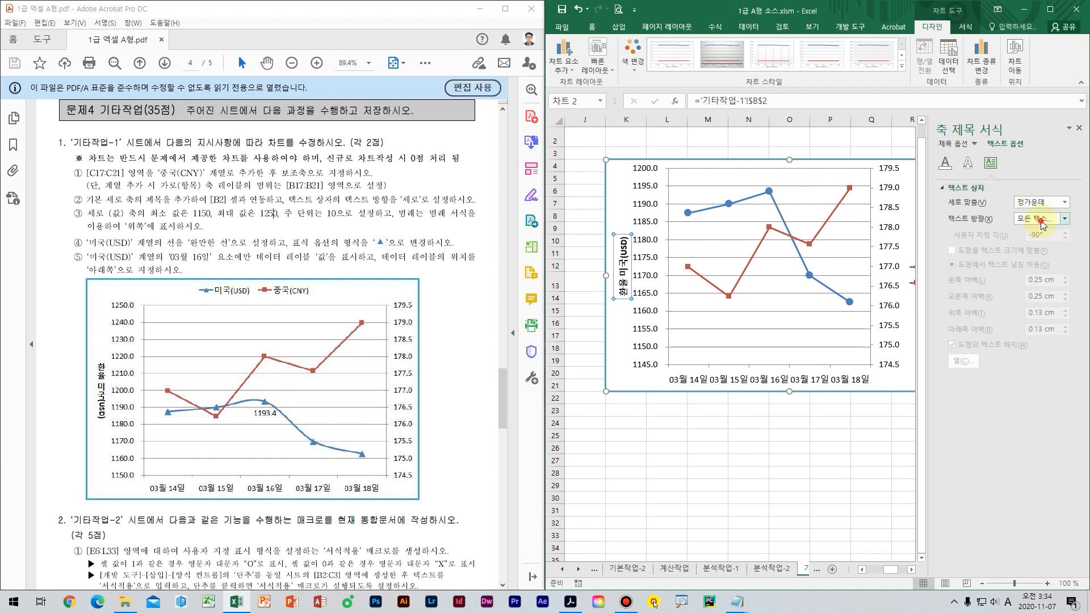
left_click(1044, 222)
left_click(1031, 269)
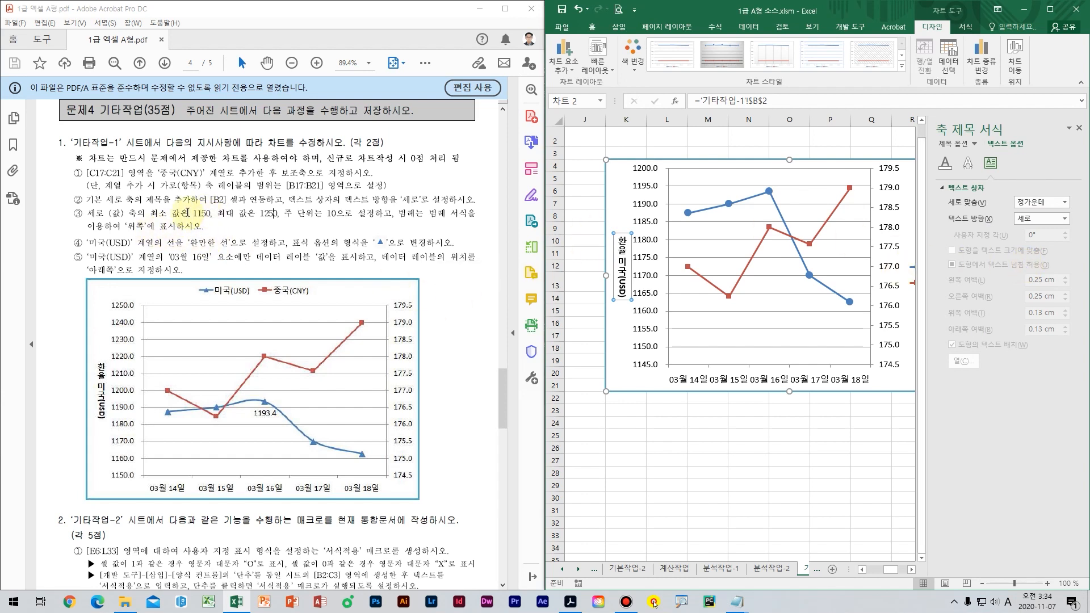
- Set the primary vertical axis minimum to 1150, maximum to 1250 and major unit to 10
left_click(647, 223)
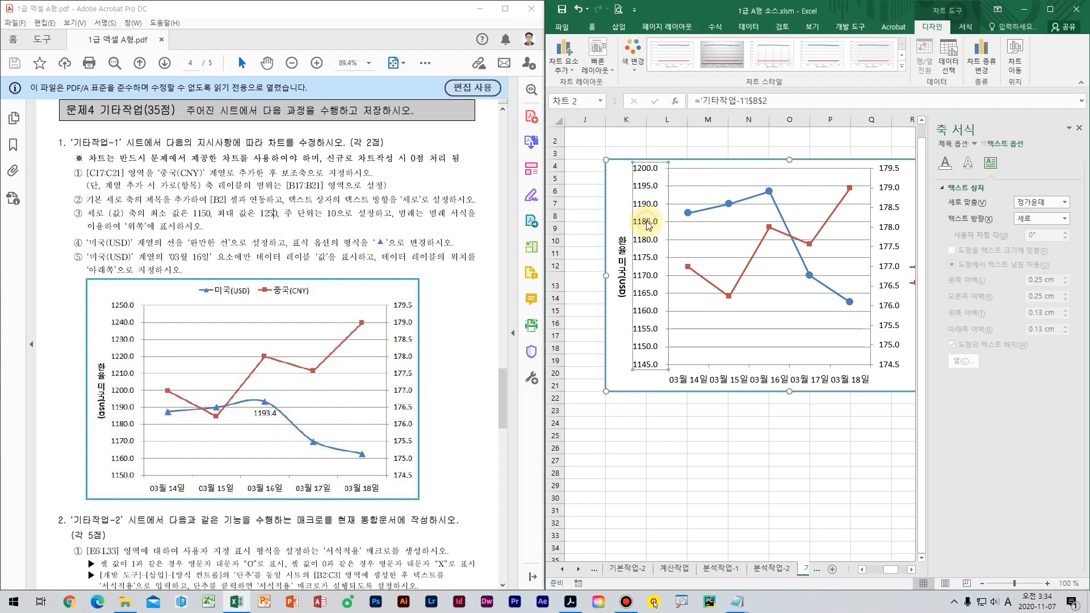
left_click(948, 145)
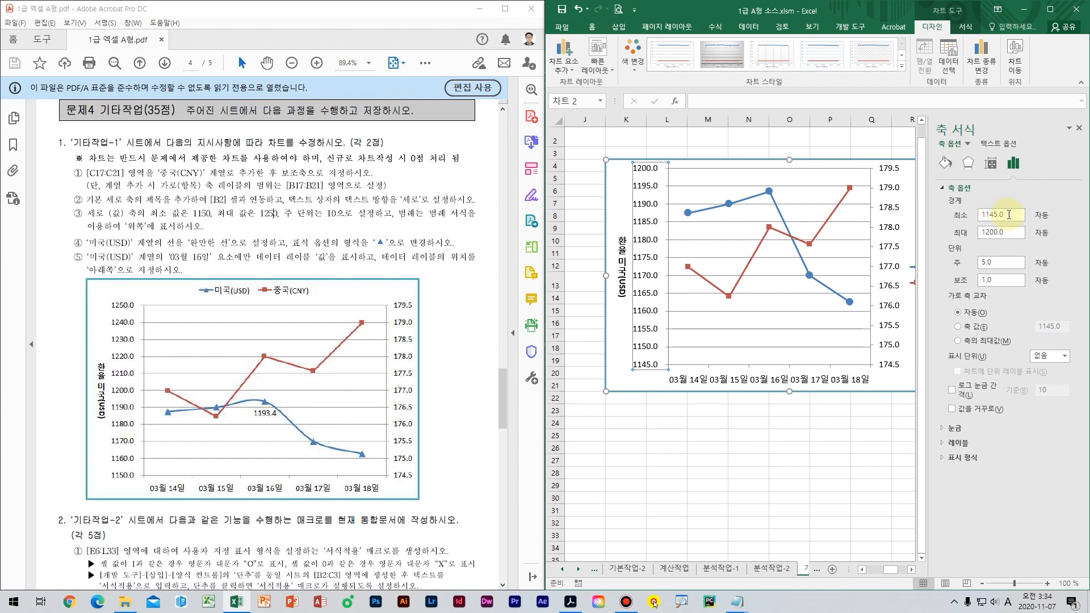
left_click_drag(1010, 215, 967, 216)
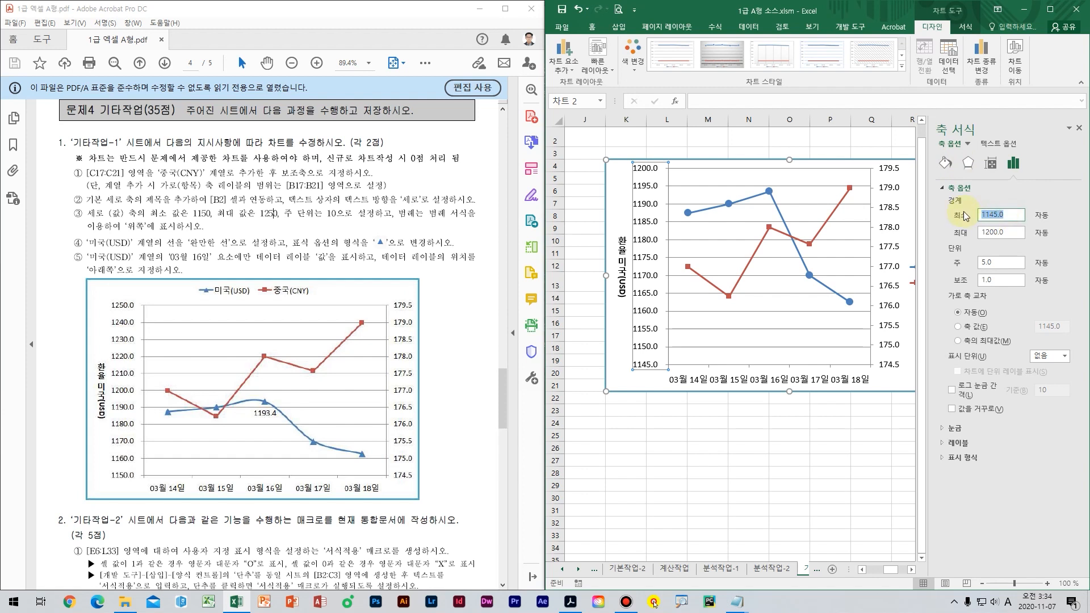
type("1150")
key("Return")
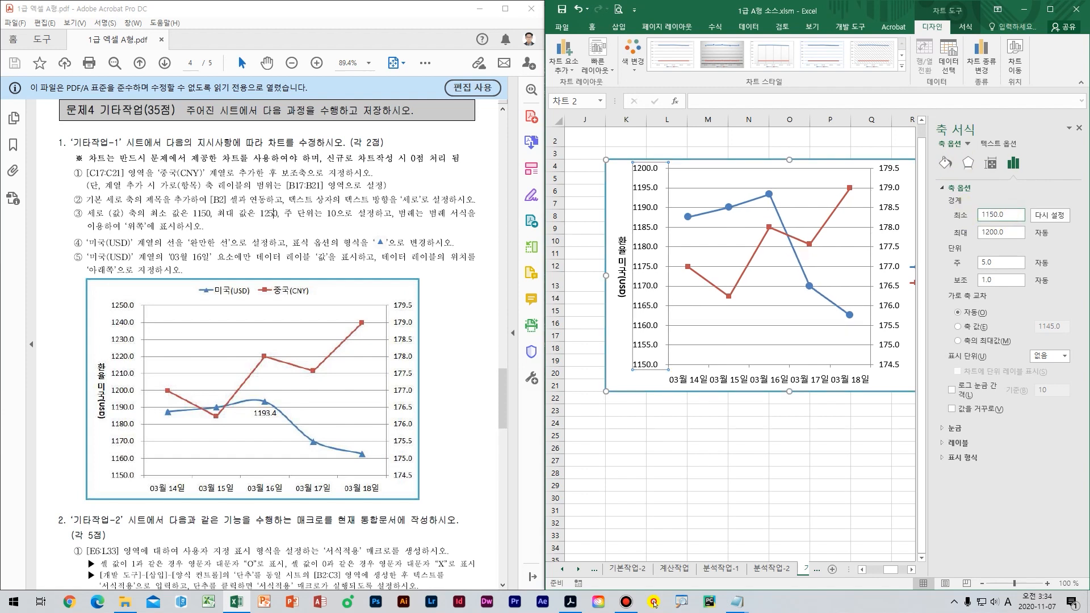
left_click_drag(1010, 234, 960, 231)
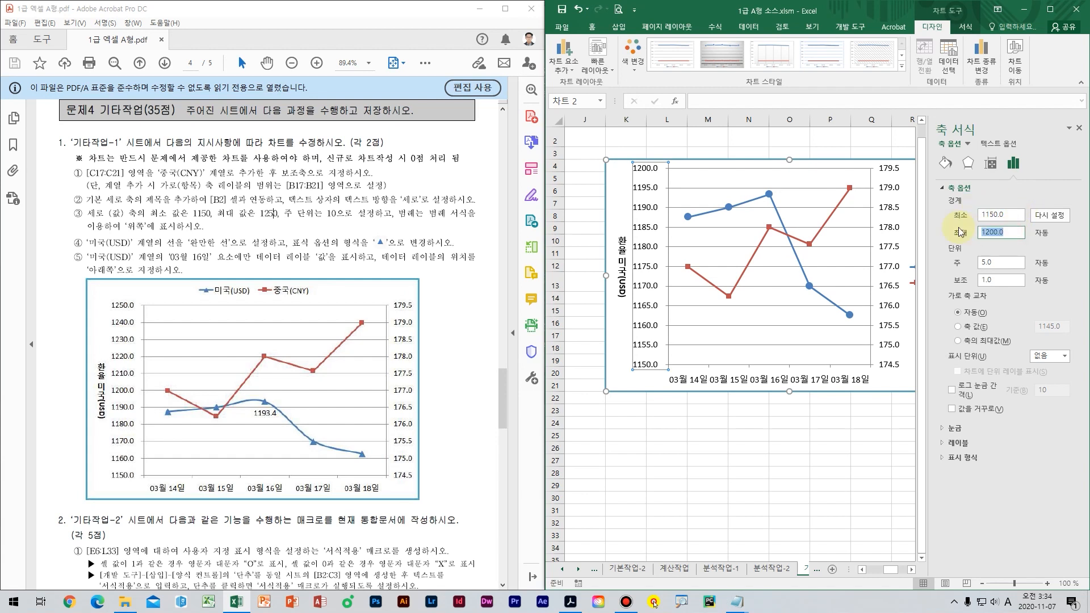
type("1250")
key("Return")
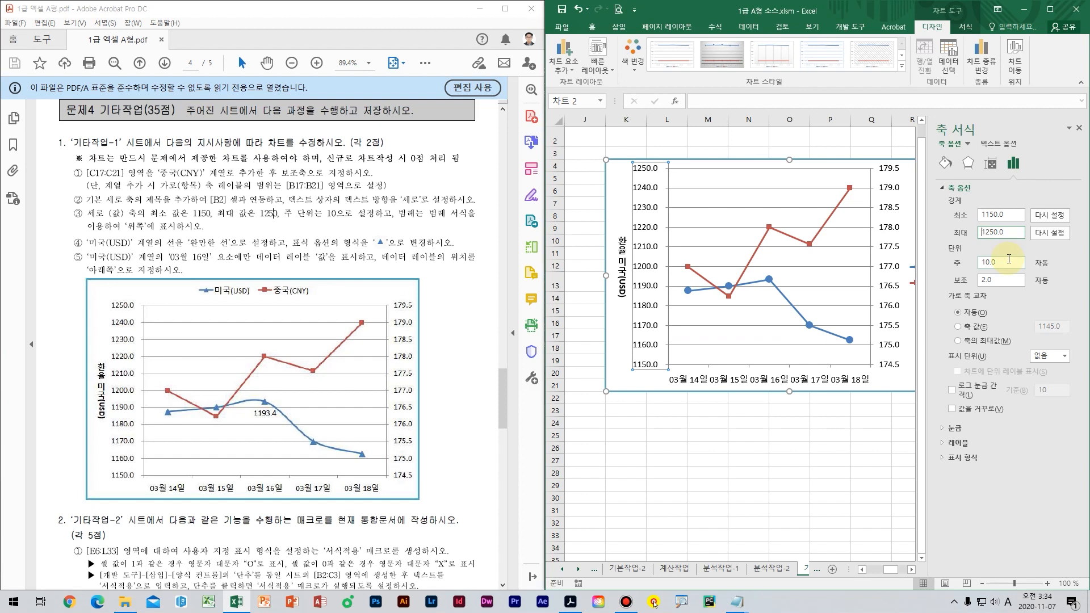
left_click_drag(1009, 259, 964, 260)
type("10")
key("Return")
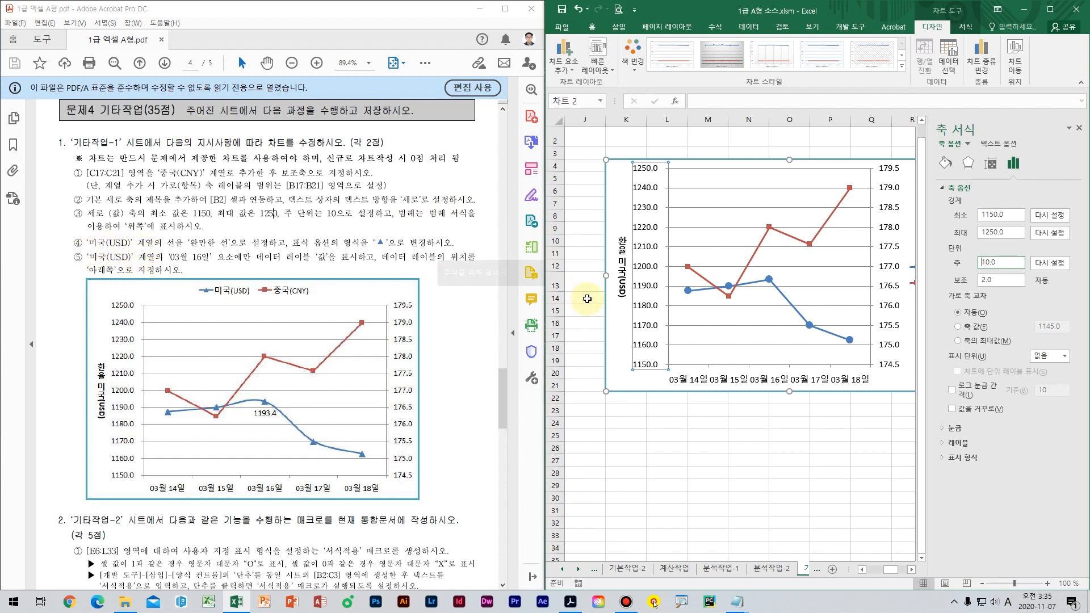
- Position the chart legend at 위쪽 through the legend format options
left_click(912, 571)
left_click(912, 572)
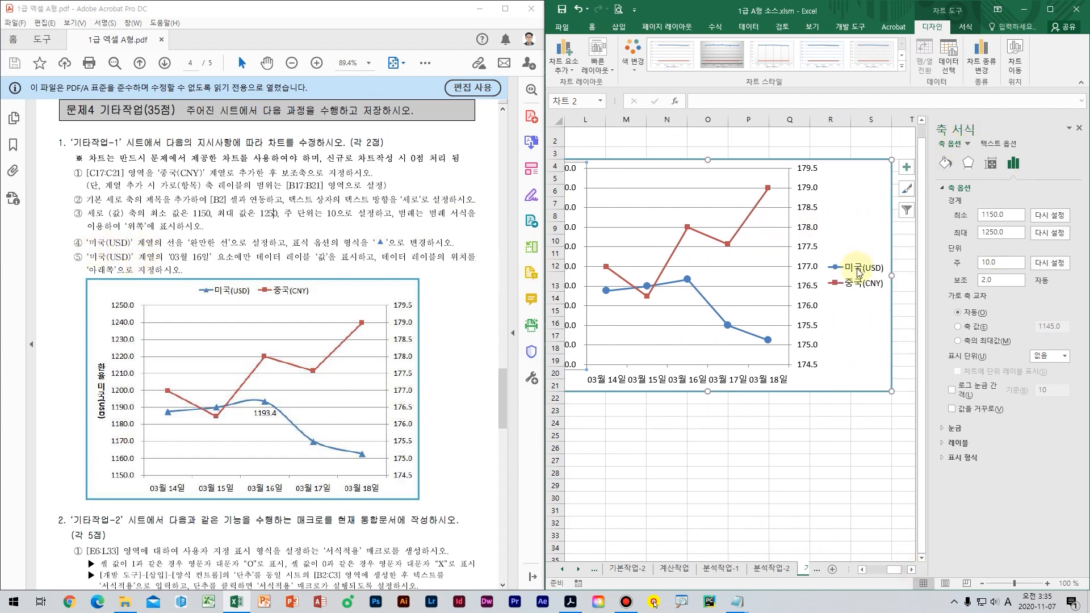
left_click(859, 274)
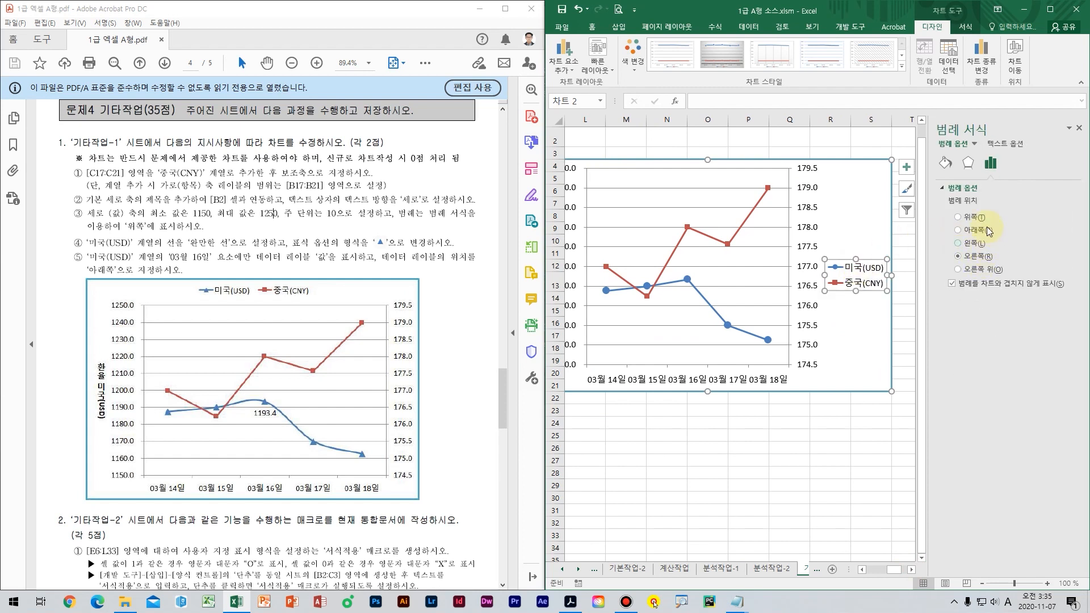
left_click(958, 217)
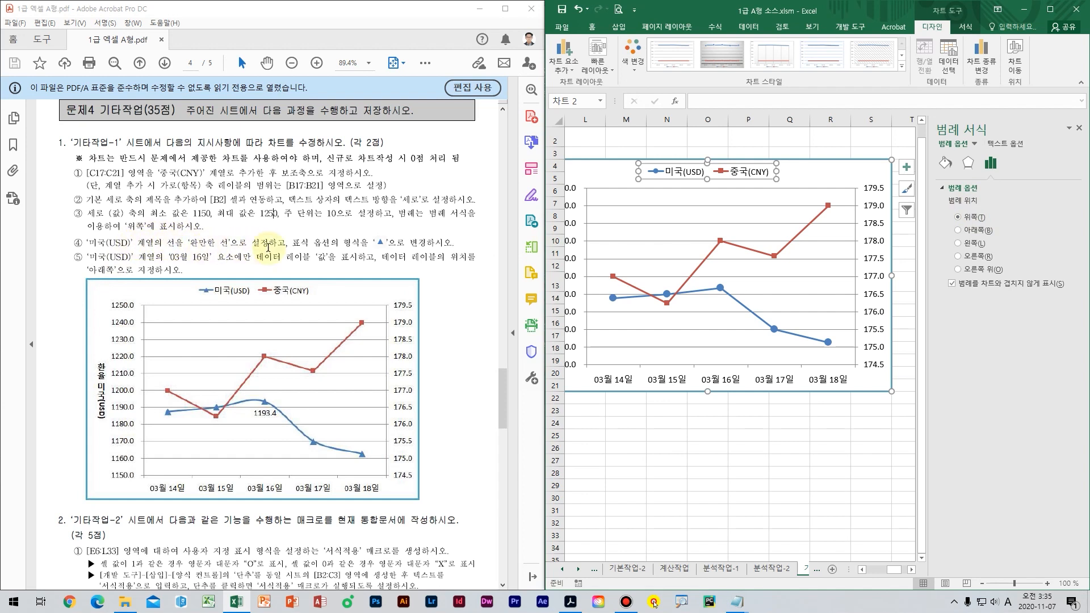
- Turn on the smoothed line option (완만한 선) for the 미국(USD) series
left_click(719, 290)
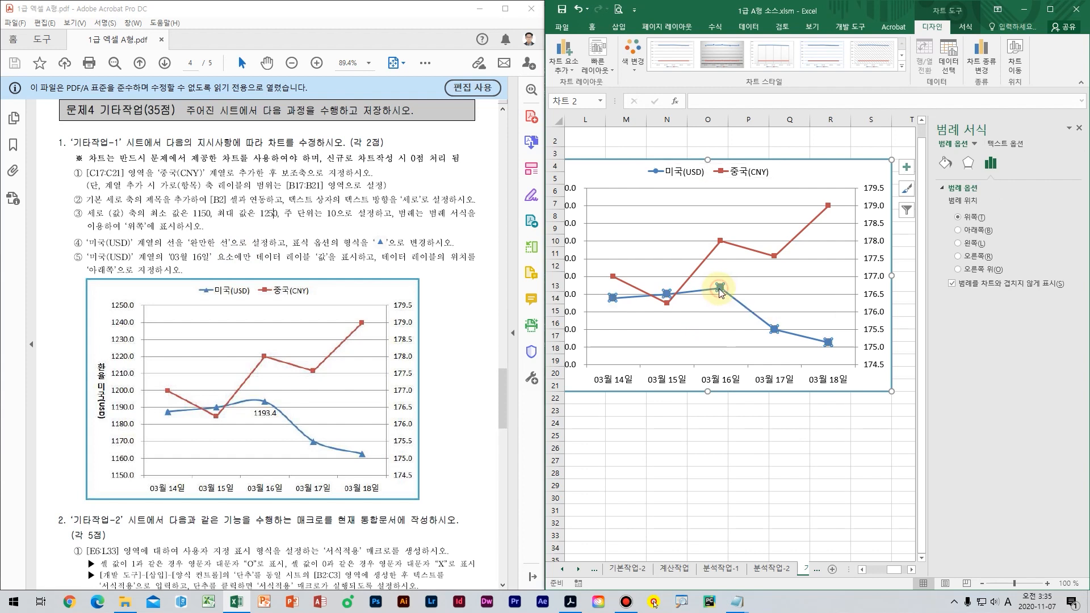
left_click(947, 164)
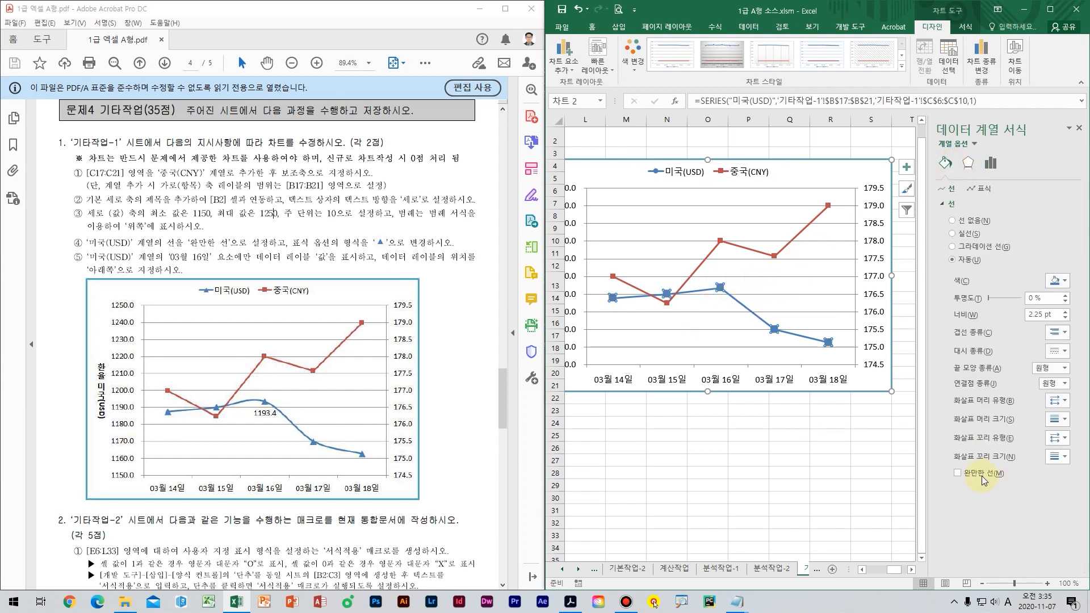
left_click(983, 473)
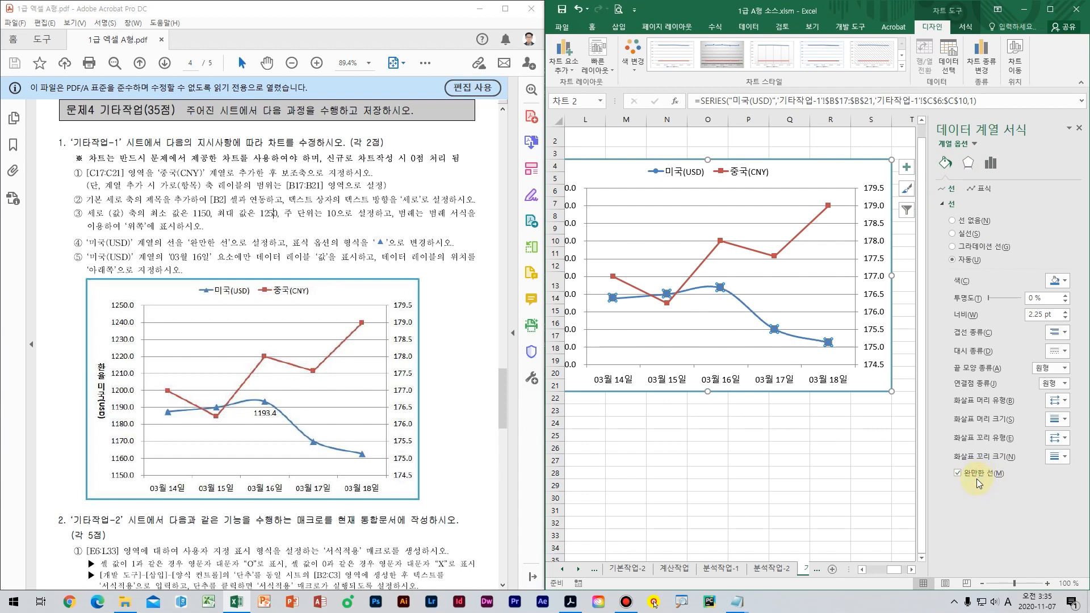
- Change the 미국(USD) series markers to the built-in triangle (▲) shape
left_click(979, 189)
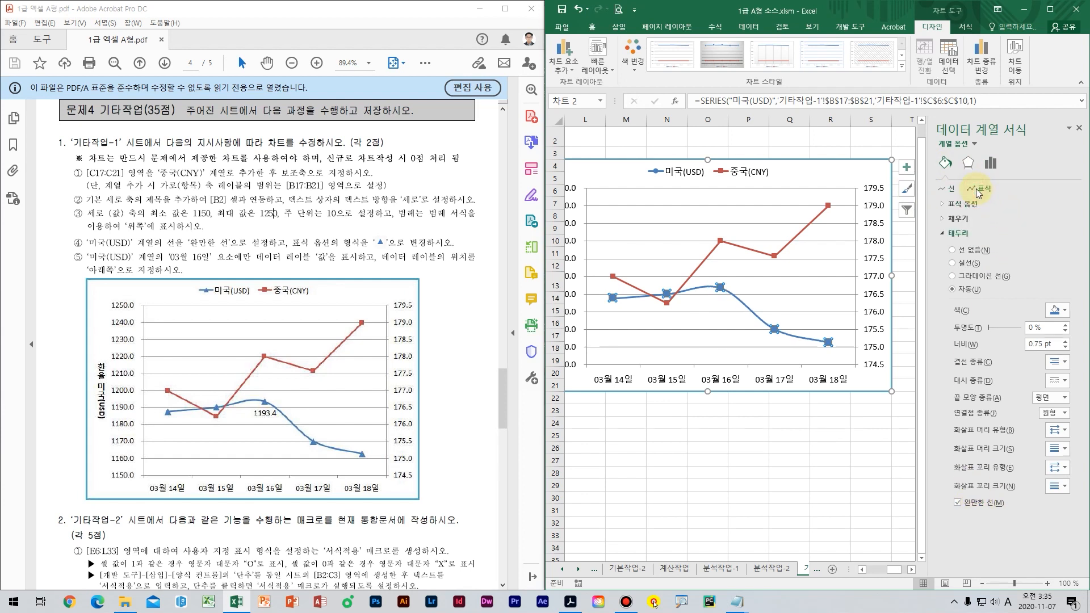
left_click(971, 204)
left_click(966, 246)
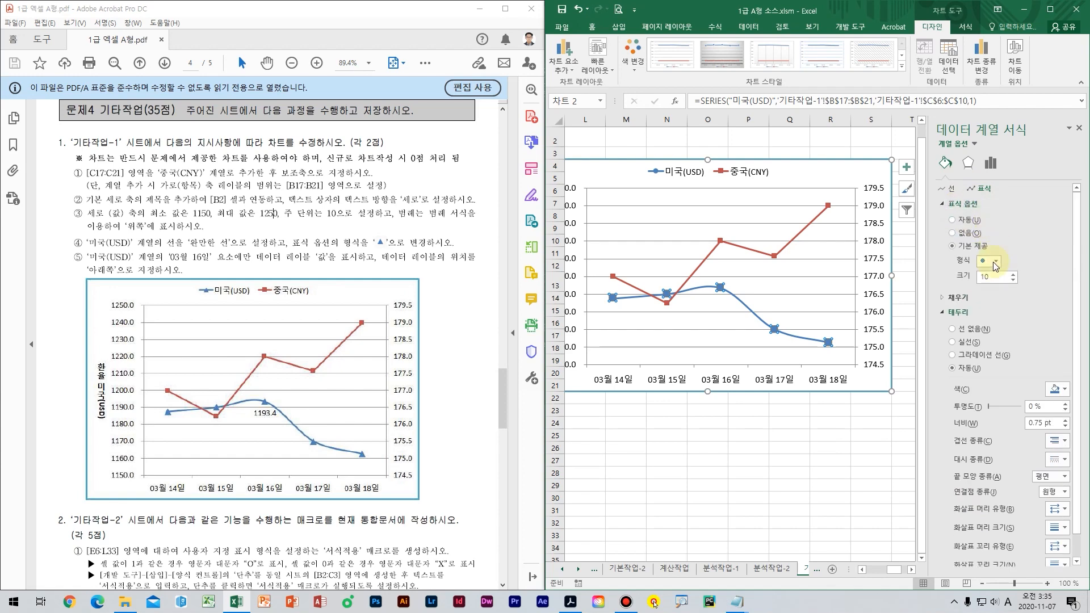
left_click(997, 260)
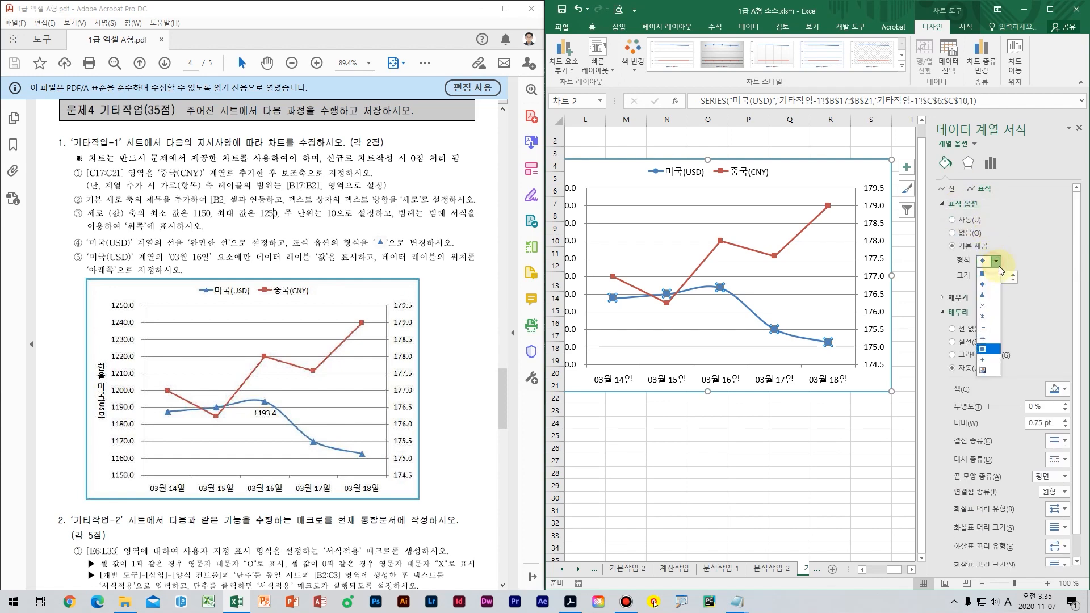
left_click(990, 296)
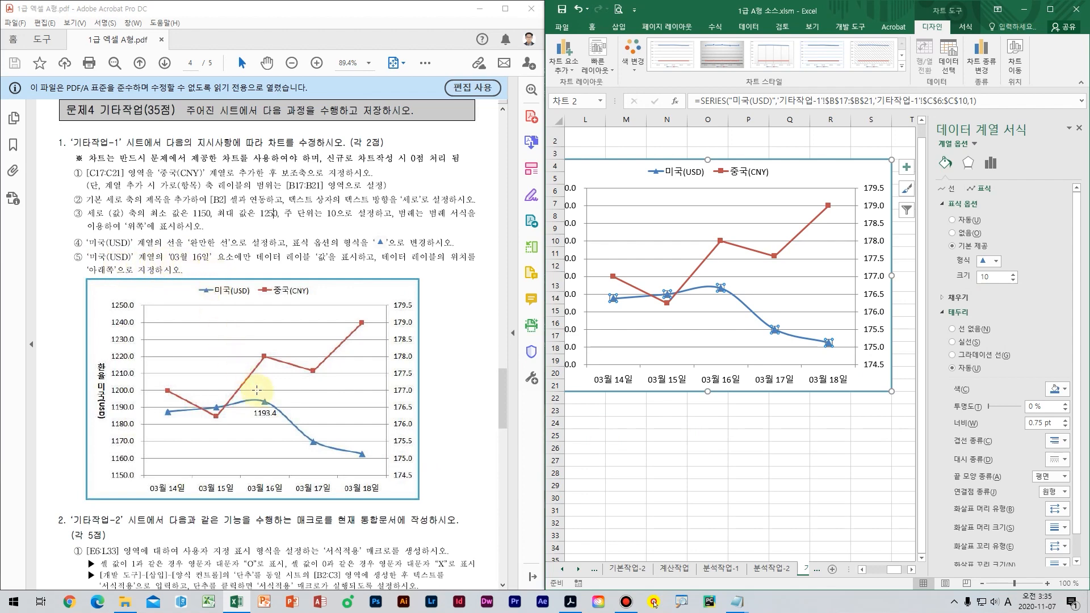
- Add a value data label to only the 03월 16일 point of the 미국(USD) series
left_click_drag(218, 259, 374, 259)
left_click(745, 427)
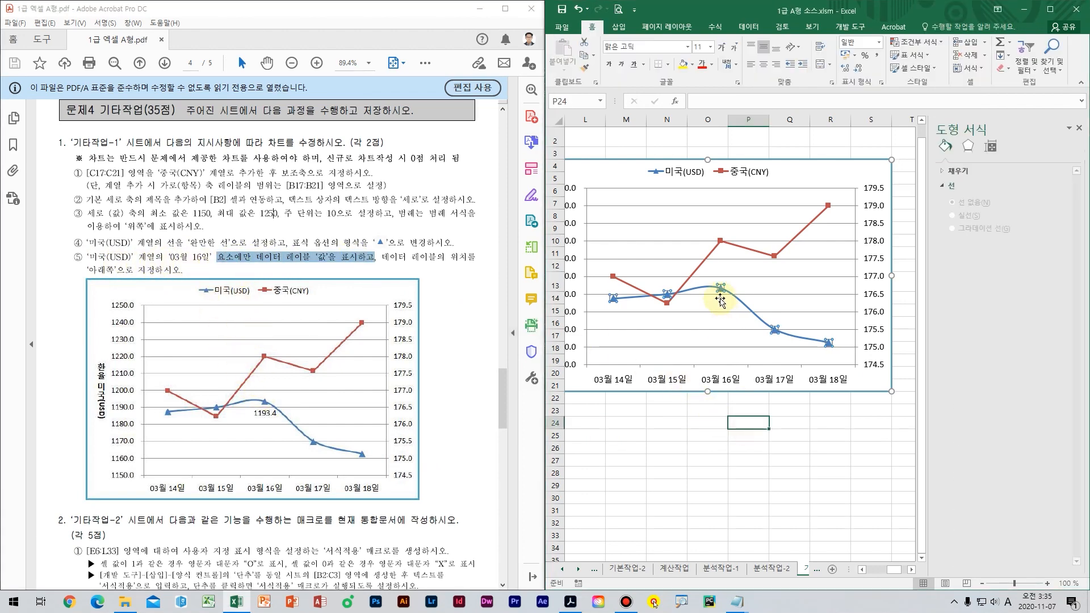
left_click(722, 289)
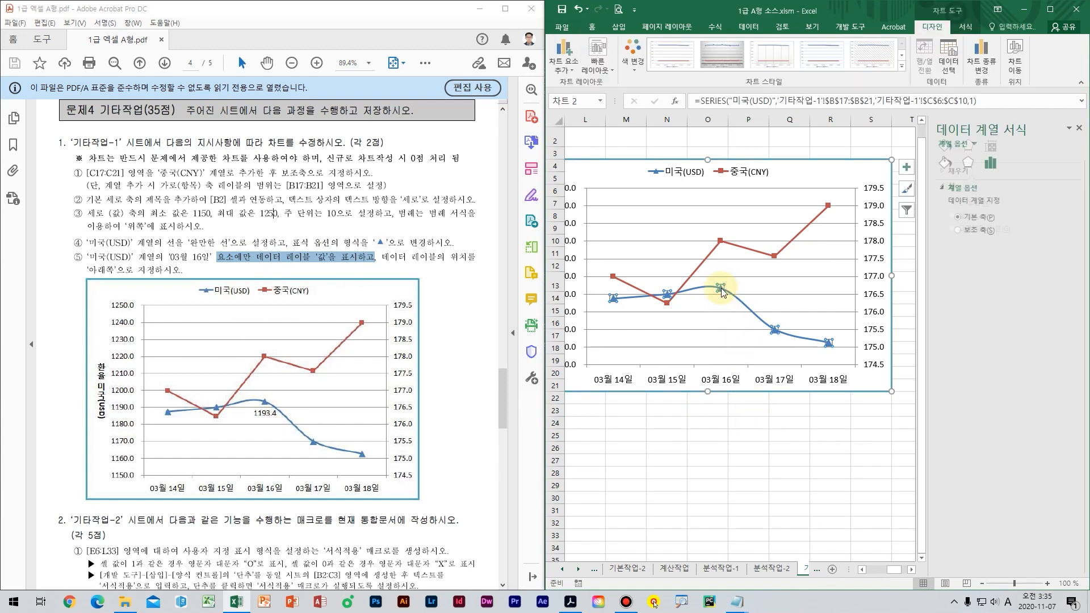
left_click(721, 289)
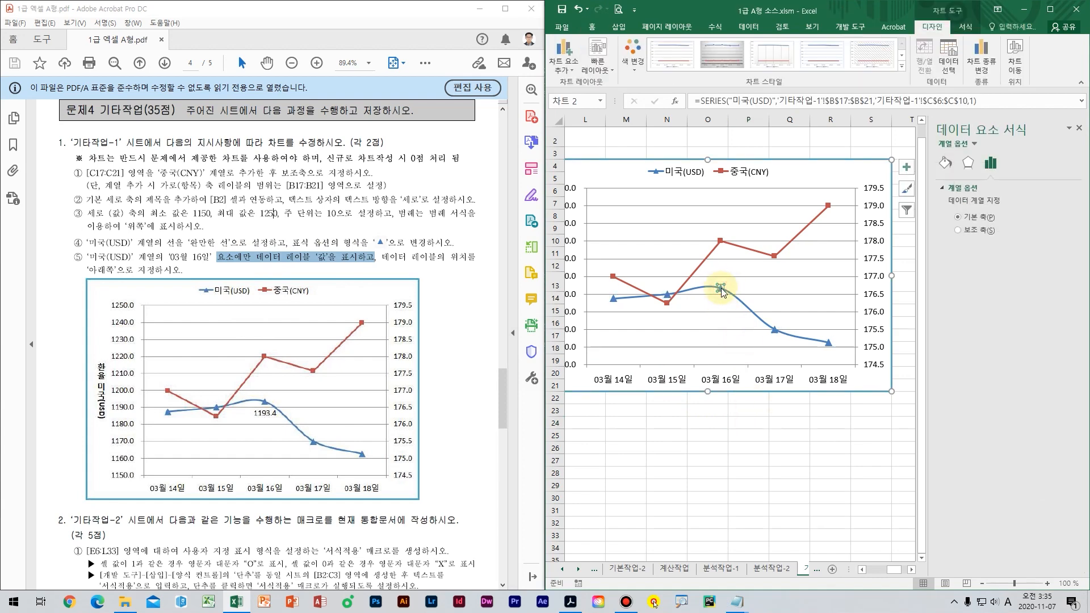
right_click(721, 289)
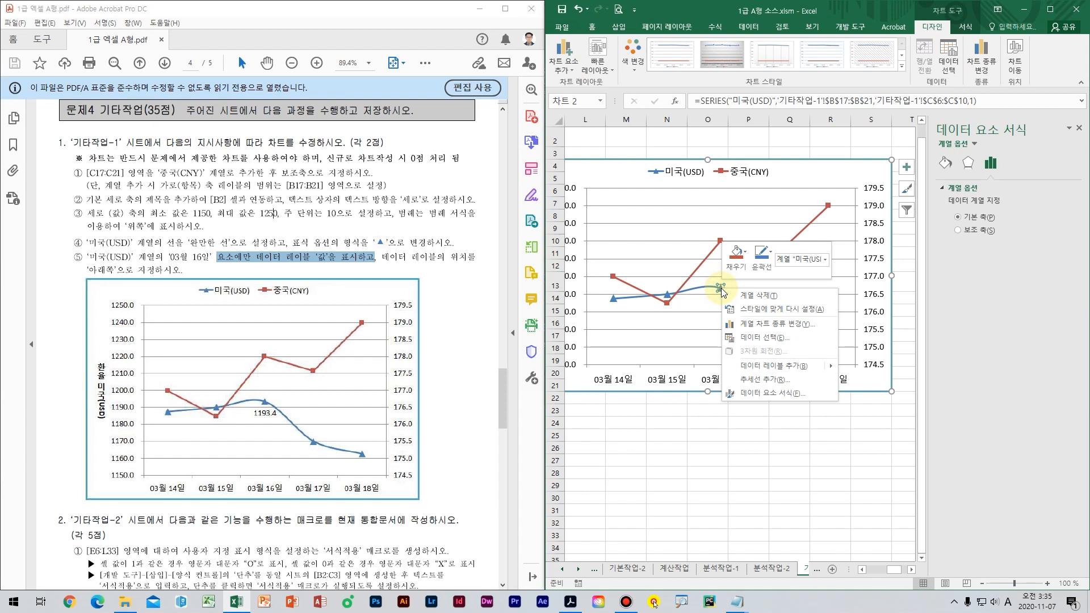
left_click(796, 367)
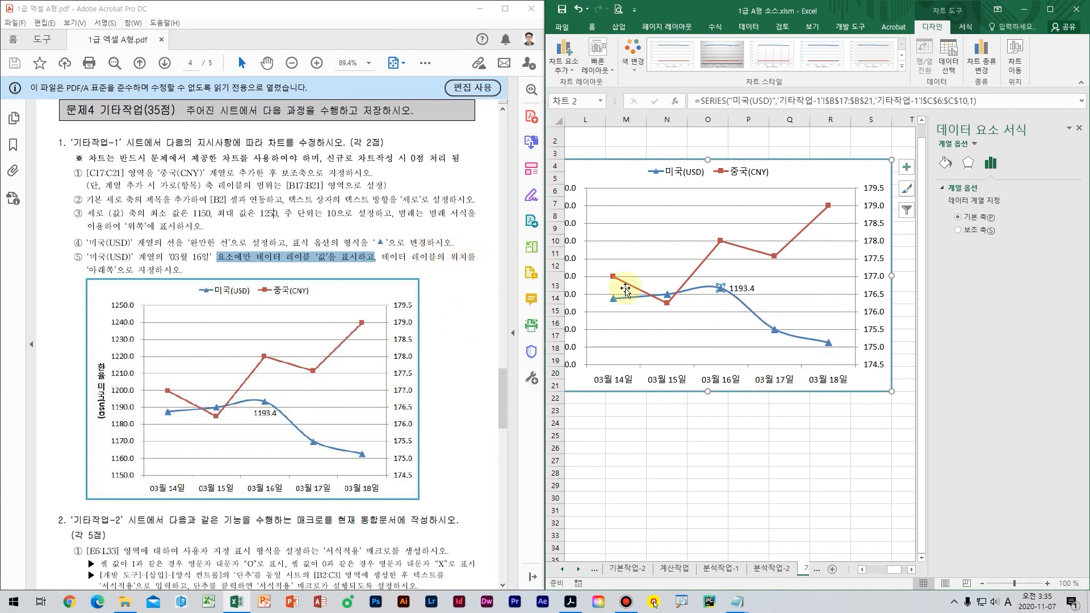
- Set the label position of the 03월 16일 data label to 아래쪽
left_click(741, 288)
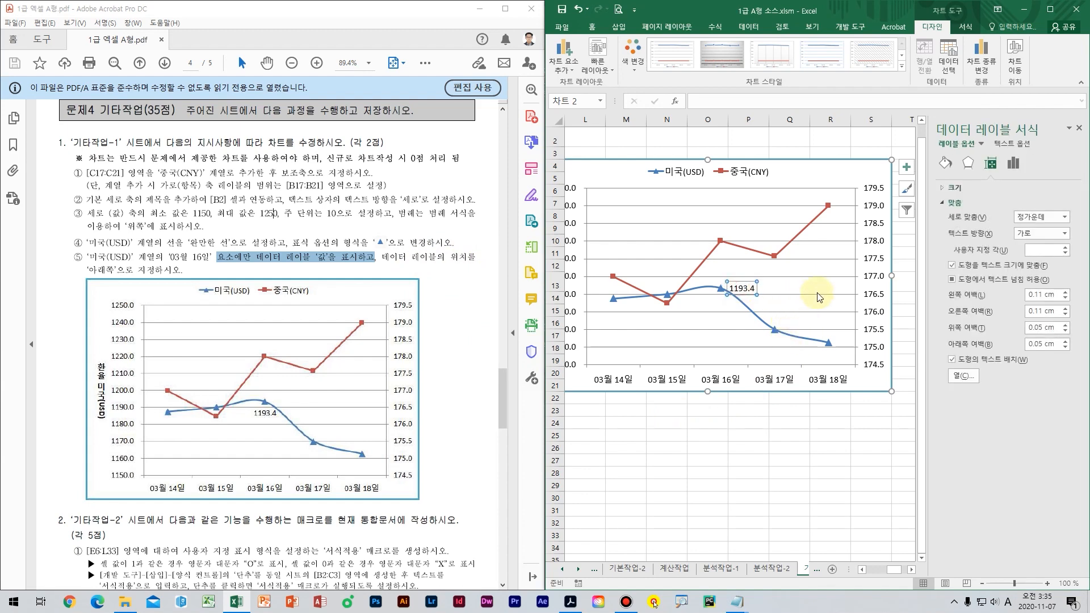
left_click(946, 164)
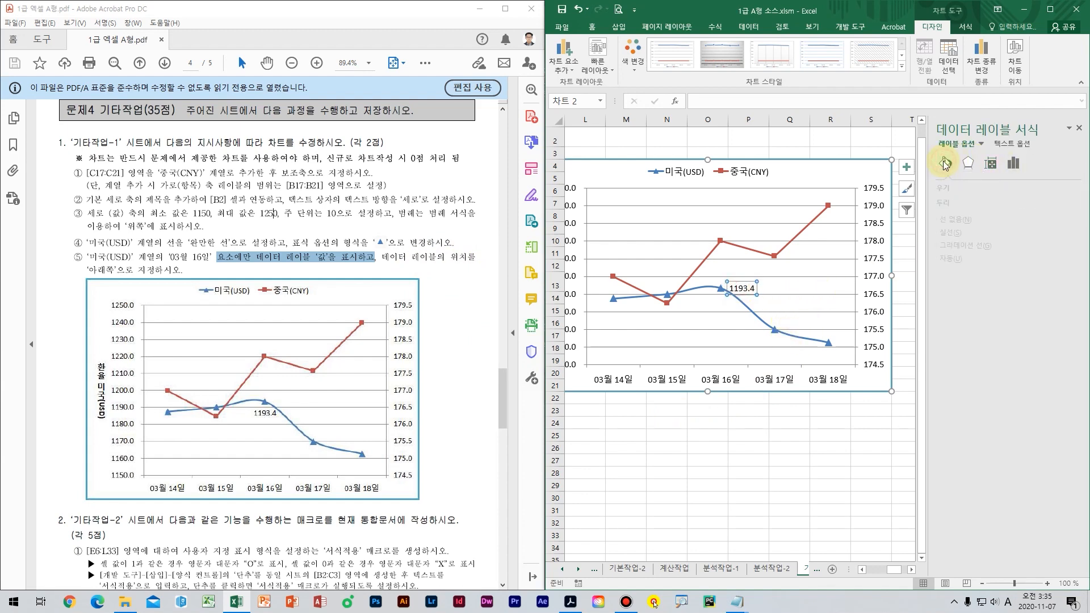
left_click(1012, 143)
left_click(946, 145)
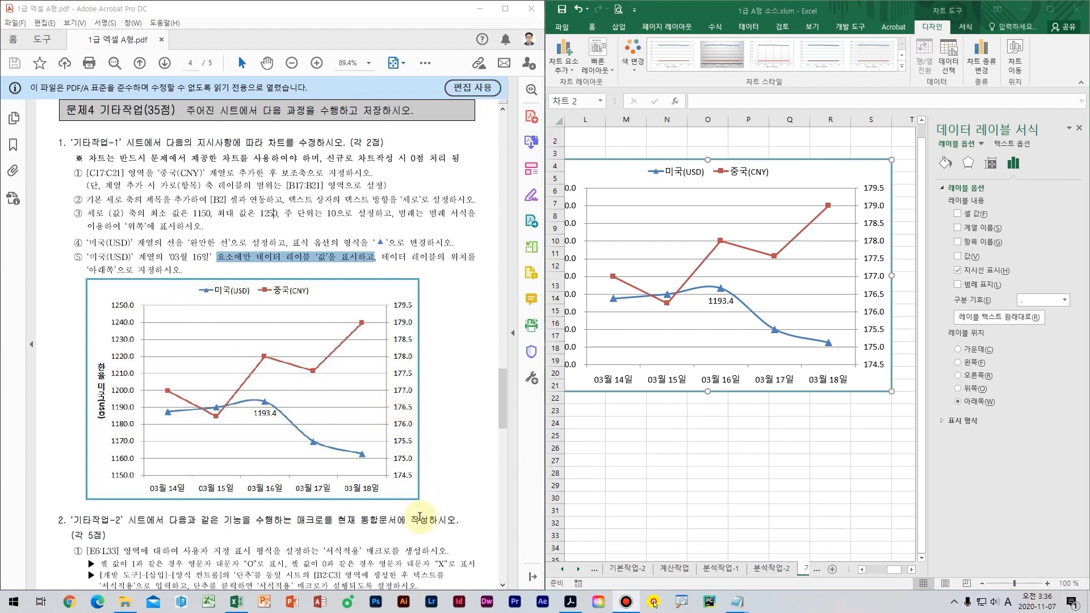
- Bring question 2 into view in the exam PDF, close the data label formatting options in Excel, and open the 기타작업-2 sheet
left_click(390, 524)
scroll(387, 517, "down", 4)
scroll(375, 503, "down", 1)
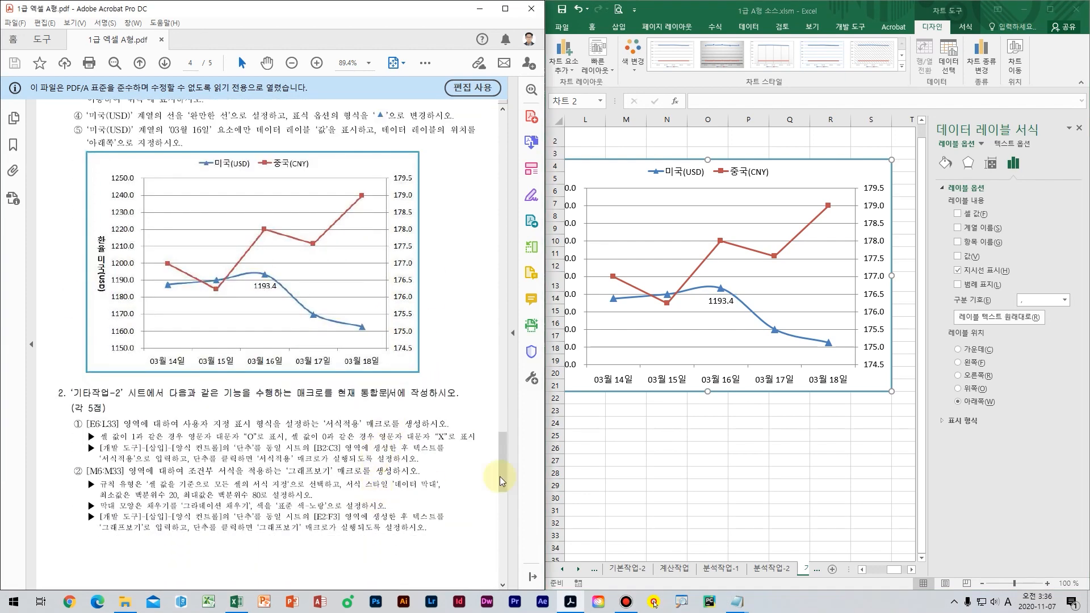
left_click(835, 497)
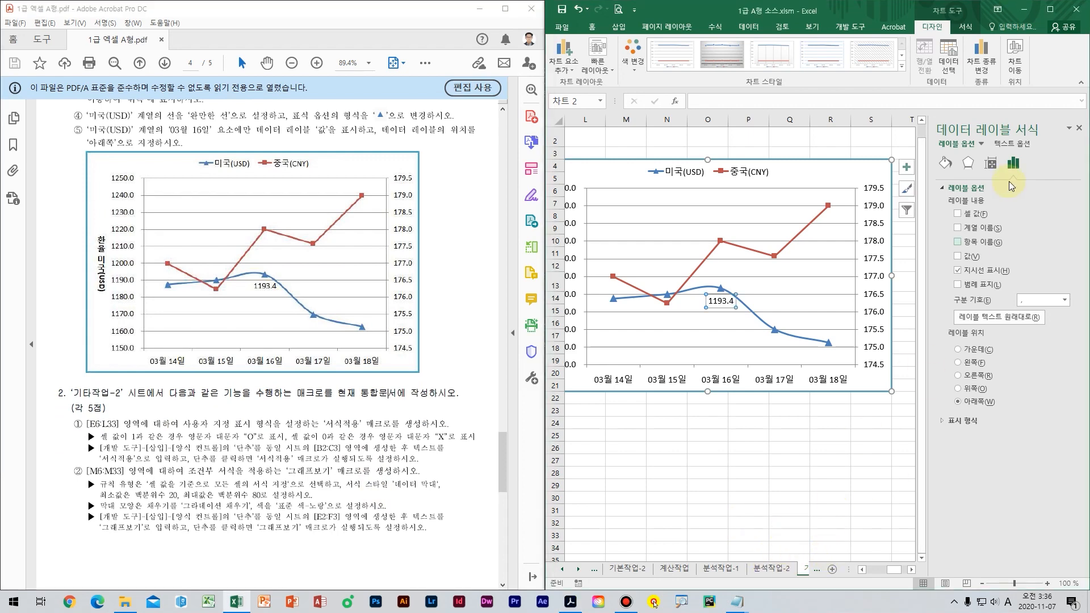
left_click(1079, 131)
left_click(873, 568)
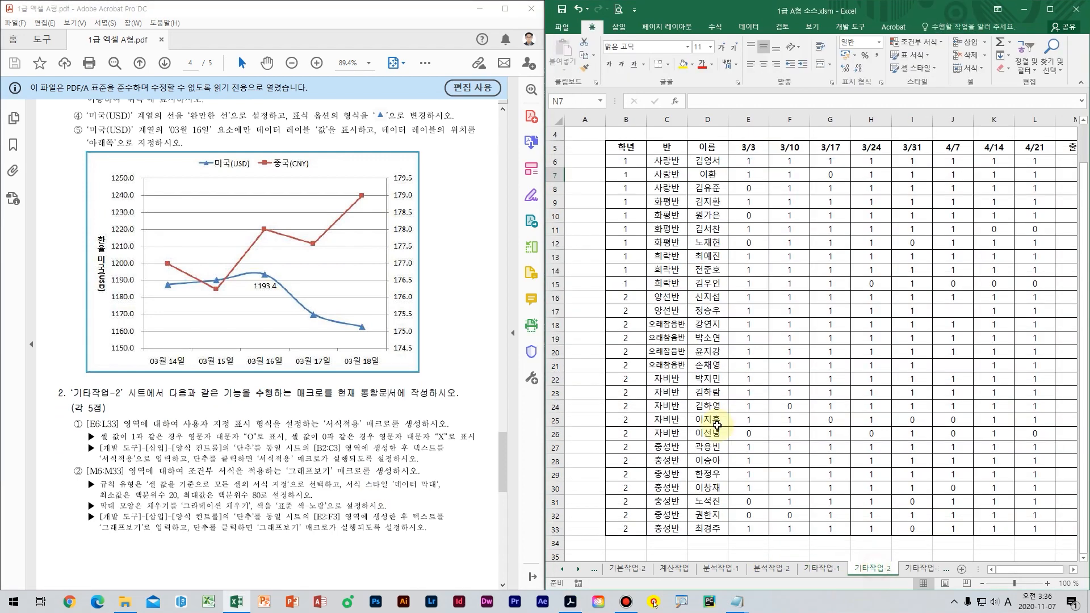
- Examine the attendance table through the 출석 column alongside question 2's macro instructions
left_click(862, 377)
key("Right")
key("Right")
key("Right")
key("Right")
key("Right")
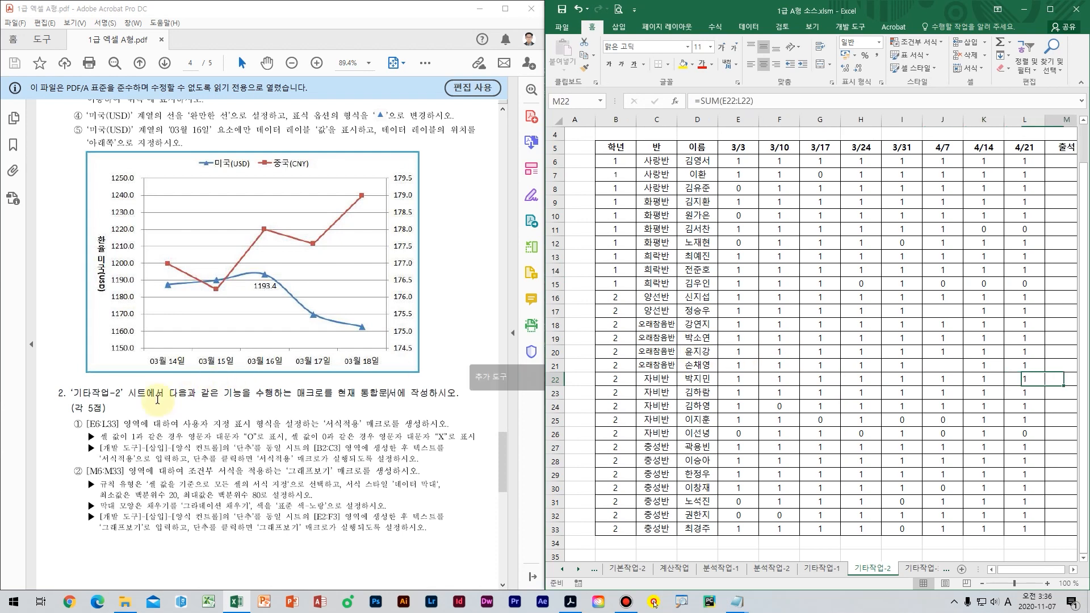
left_click(276, 413)
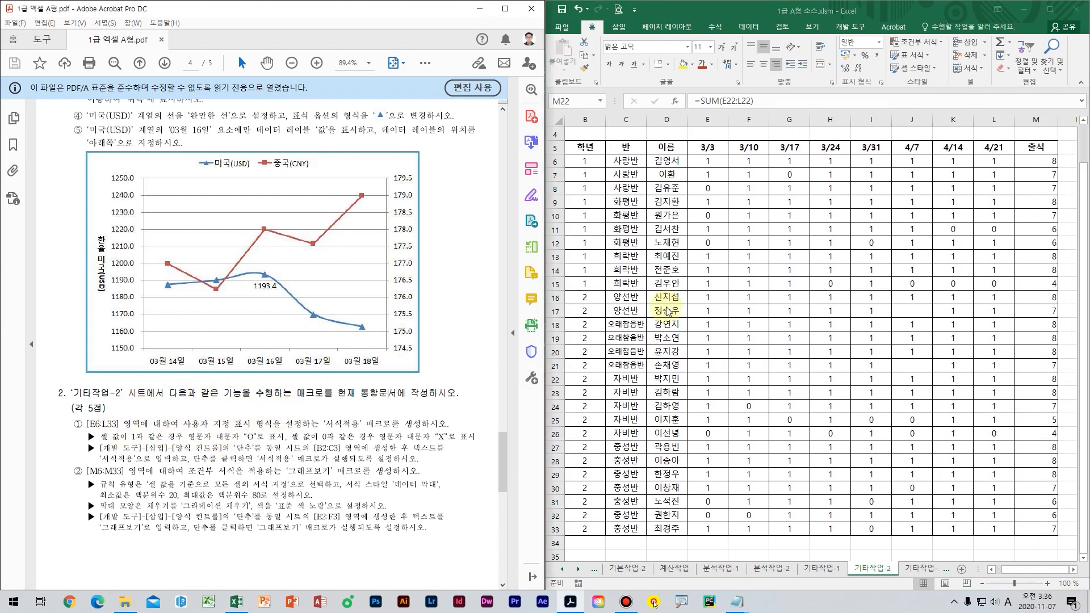
- Examine attendance range E6:L33 alongside question 2's custom display format conditions for values 1 and 0
left_click(878, 275)
left_click_drag(705, 162, 992, 527)
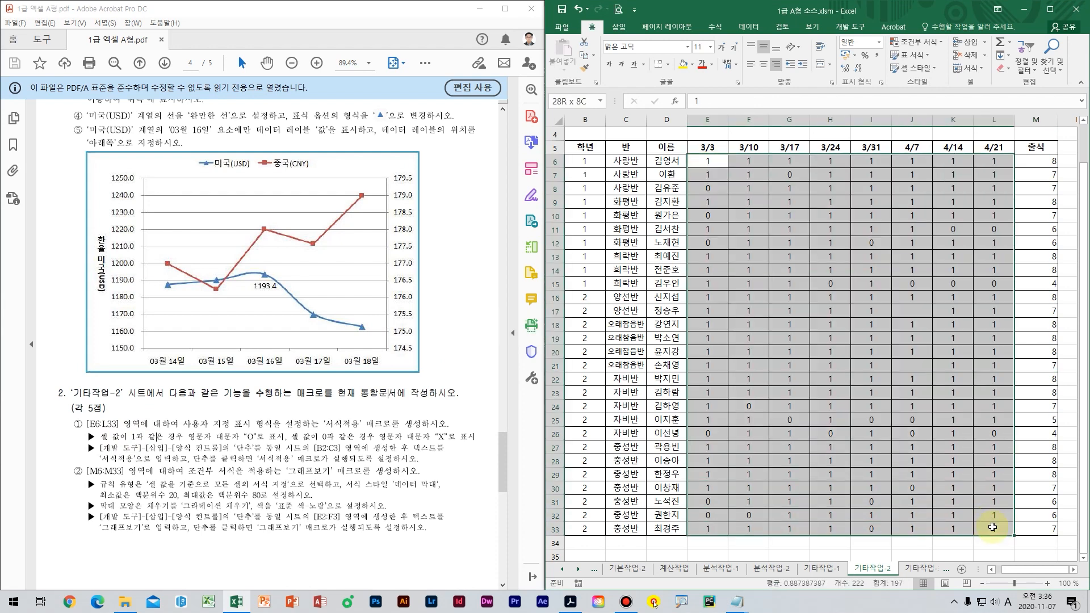
left_click_drag(993, 527, 992, 527)
left_click(213, 425)
scroll(226, 435, "up", 1)
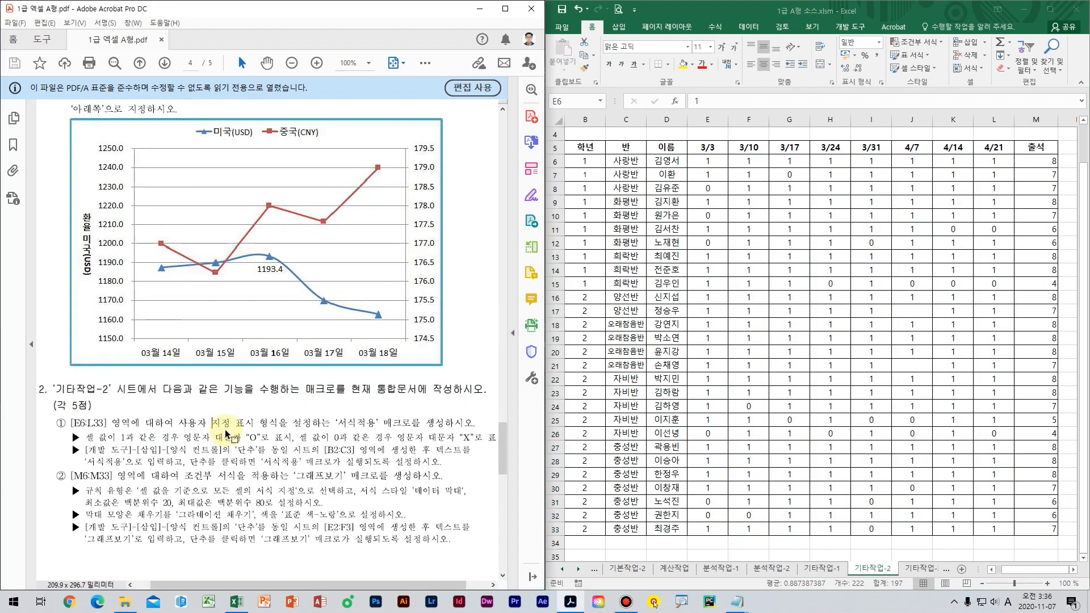
scroll(226, 434, "up", 1)
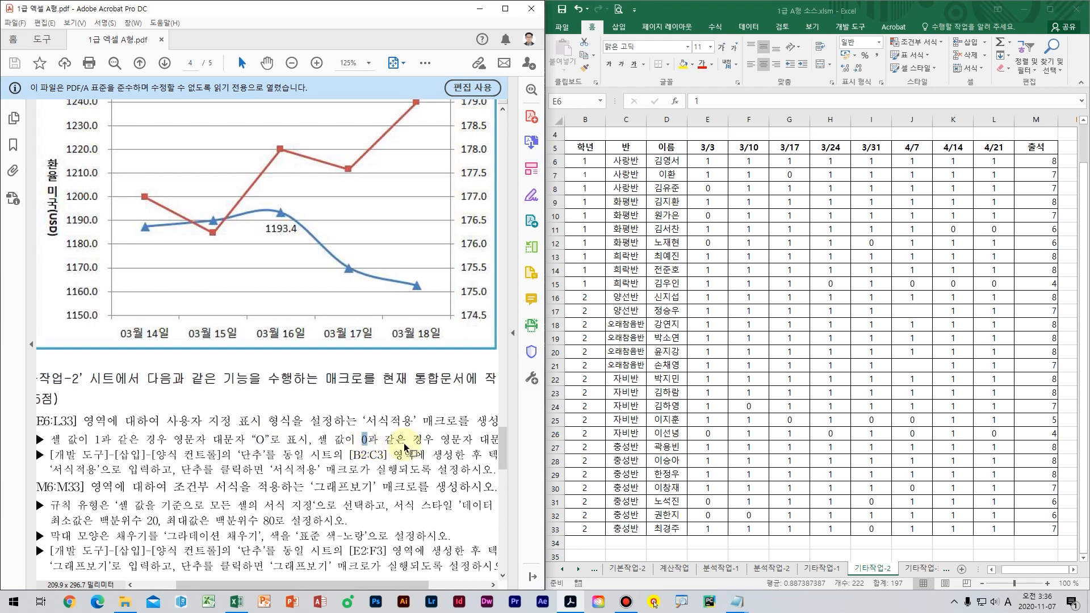
scroll(409, 449, "down", 1)
left_click_drag(486, 442, 452, 442)
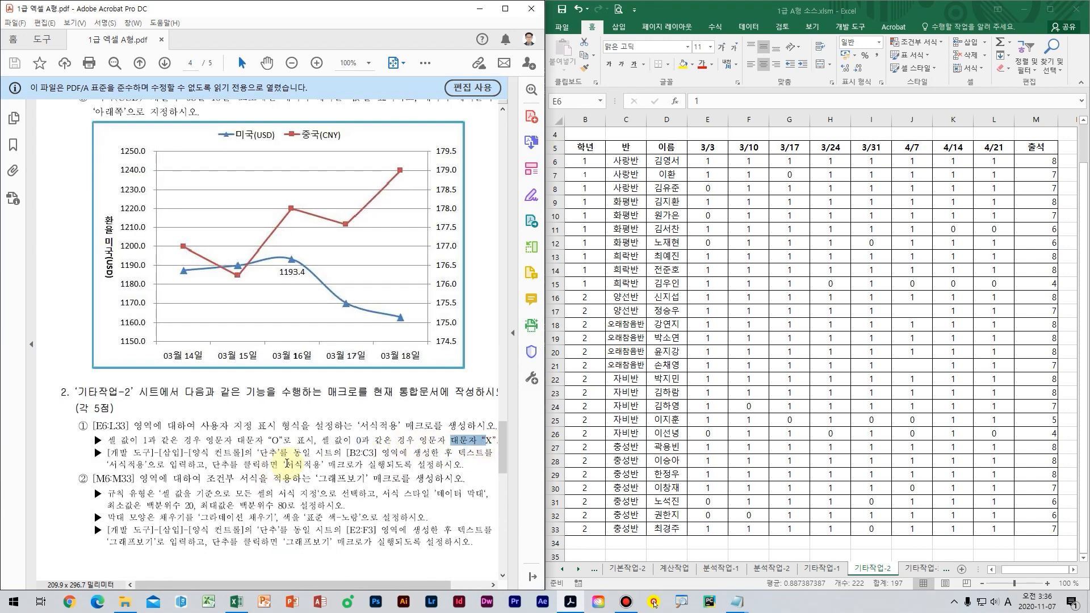
- Read question 2's instructions on placing the 서식적용 button over B2:C3 and linking it to the macro
left_click(315, 458)
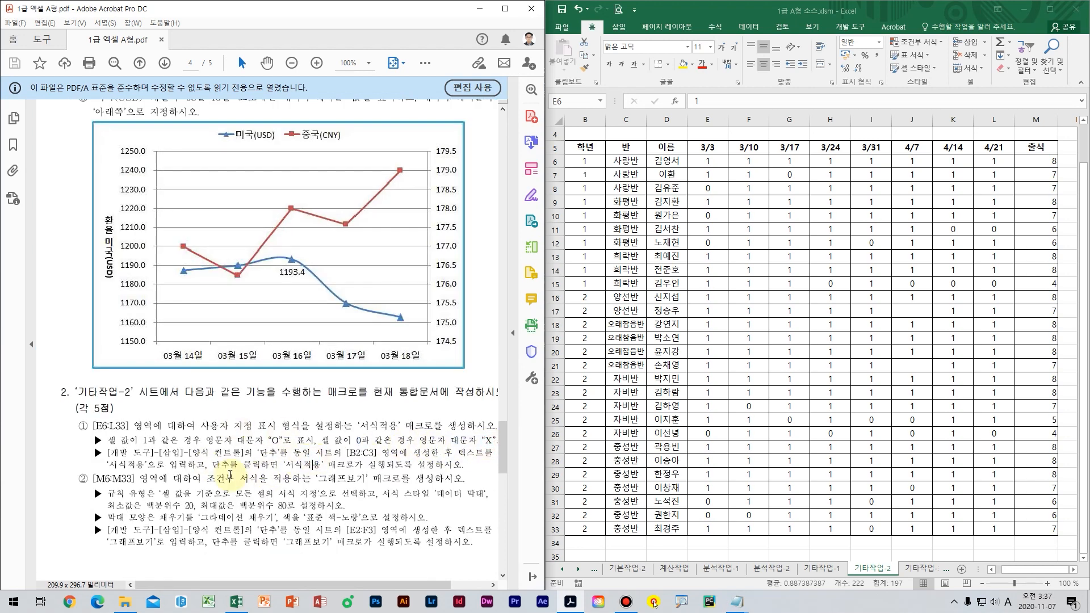
scroll(272, 461, "up", 1)
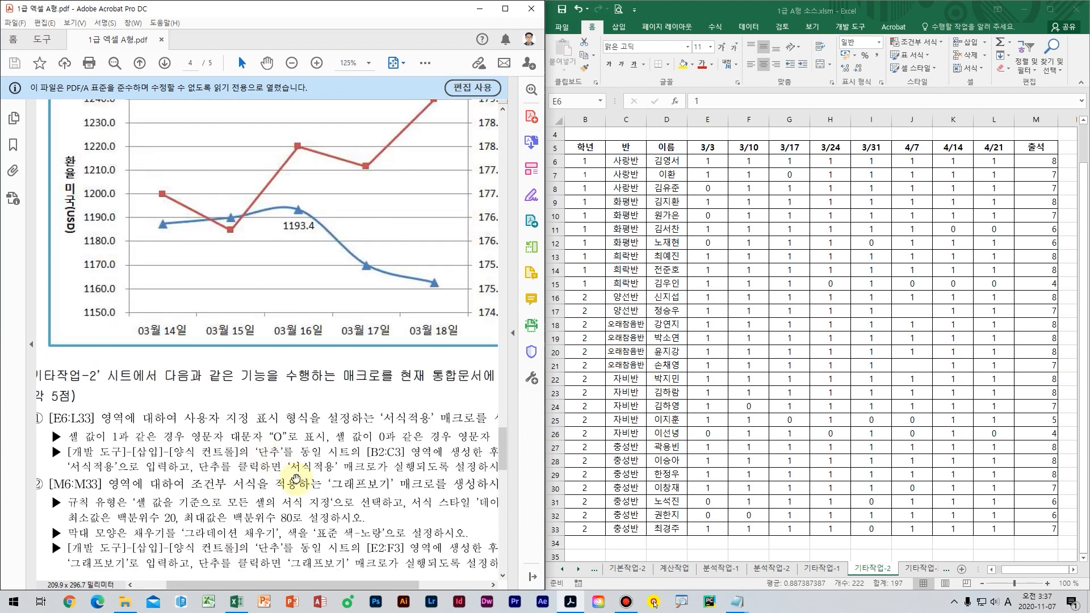
left_click_drag(262, 459, 234, 461)
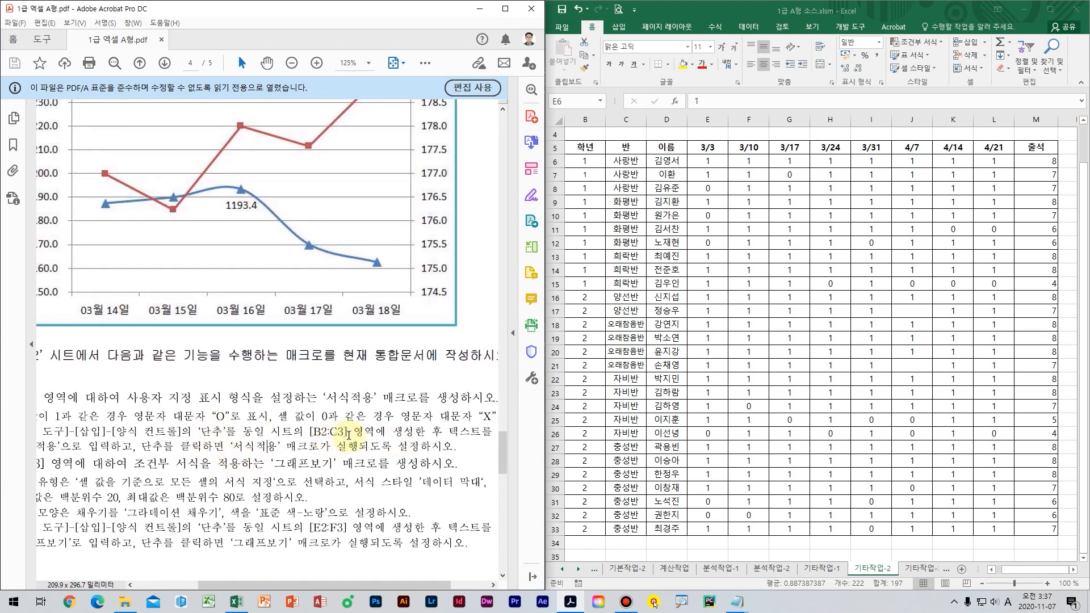
left_click_drag(309, 432, 348, 433)
left_click(468, 441)
scroll(466, 445, "down", 1)
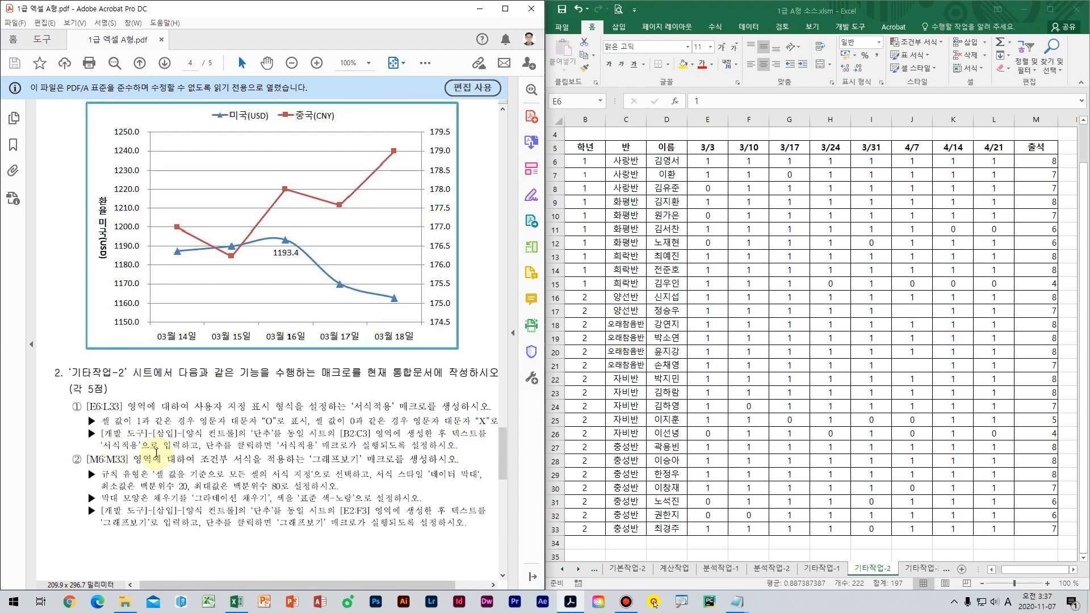
left_click_drag(248, 445, 374, 446)
left_click(375, 446)
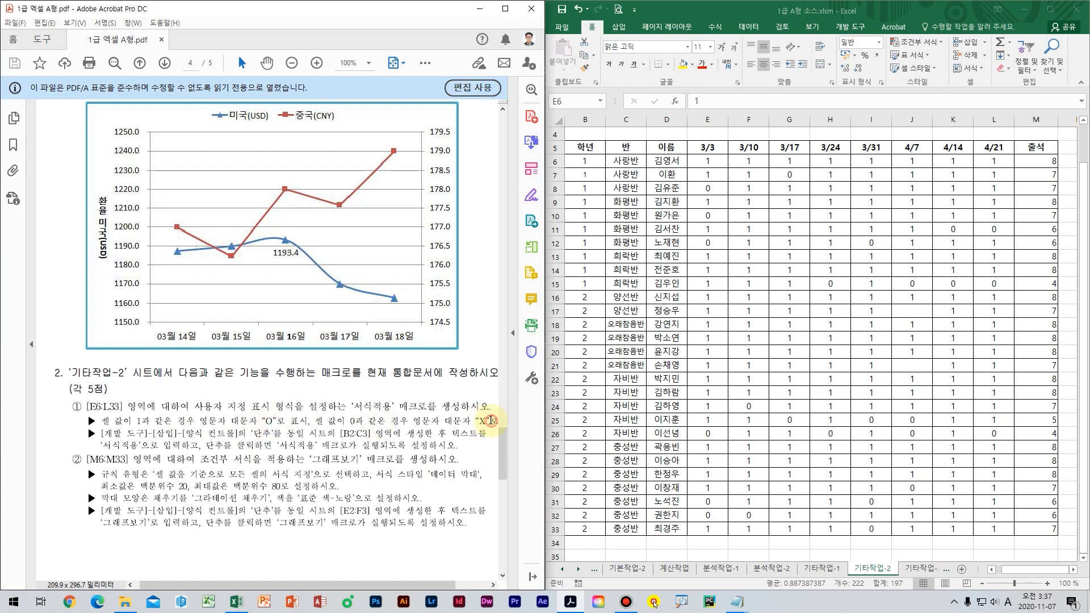
- Switch to Notepad and write the custom format code [=1]"O";[=0]"X" below the 5번 답 heading
mouse_move(737, 601)
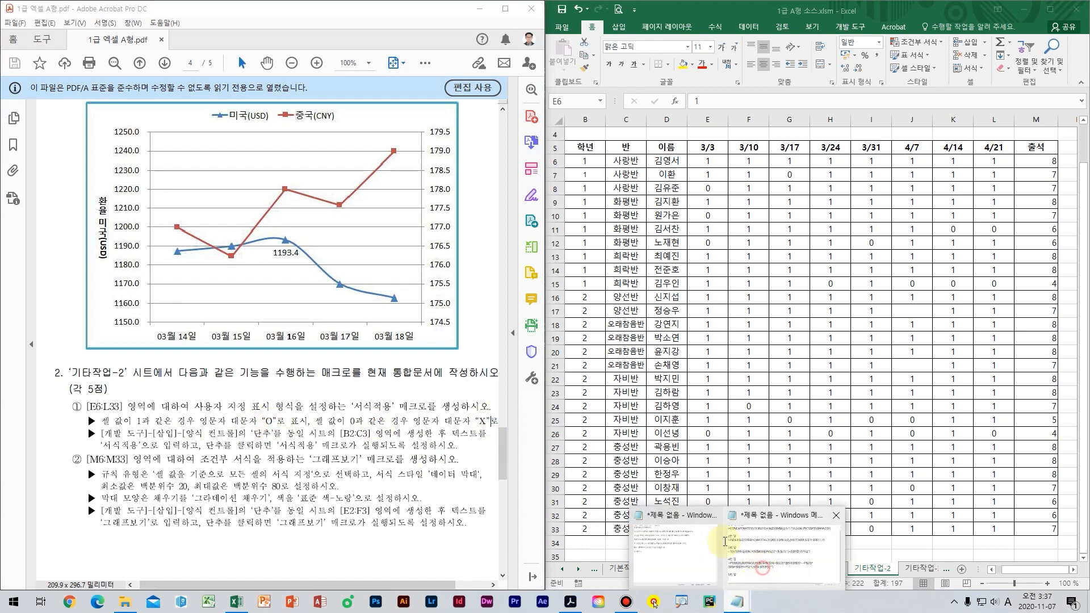
left_click(755, 580)
key("Return")
key("Return")
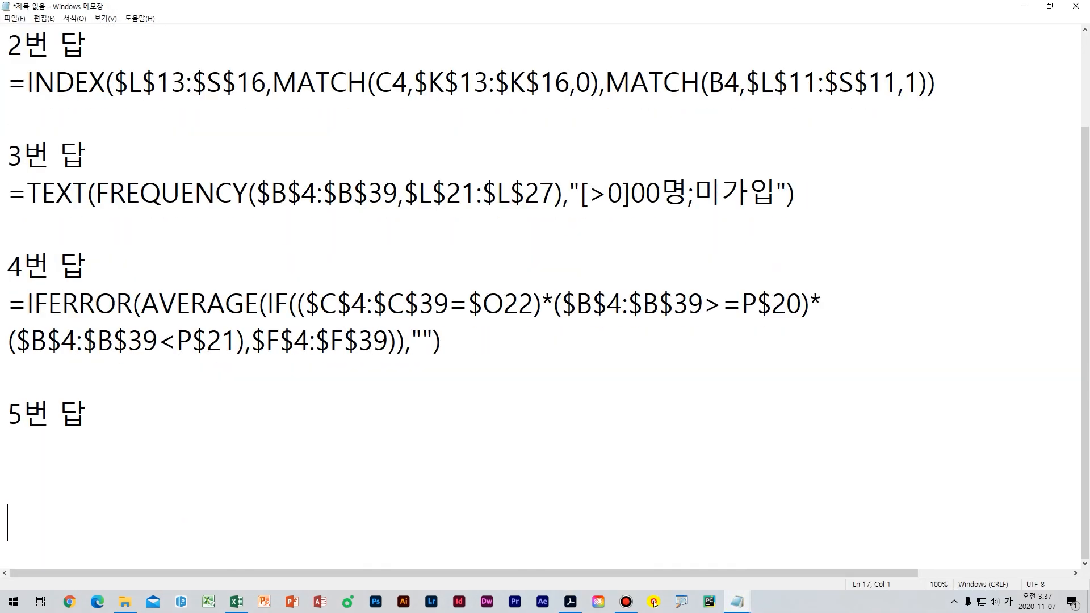
type("ㅇ")
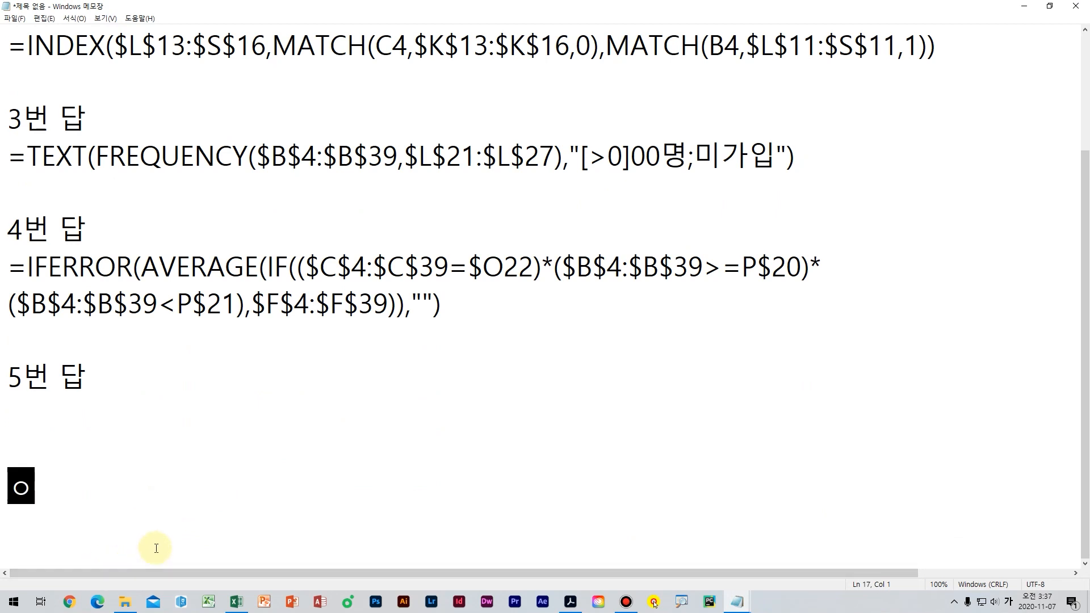
key("BackSpace")
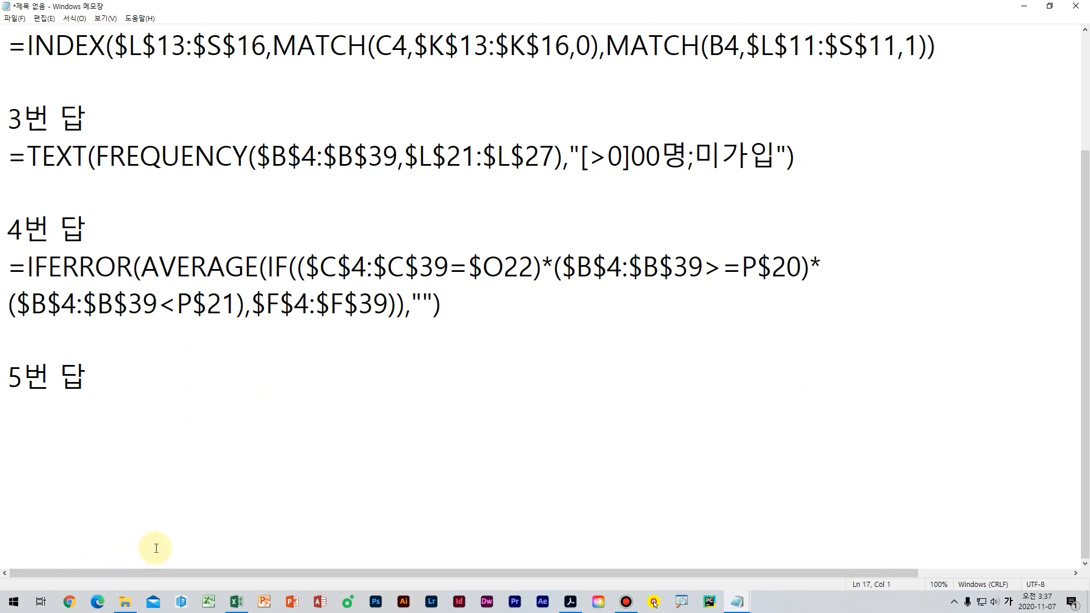
type("[=1]\"ㅒ")
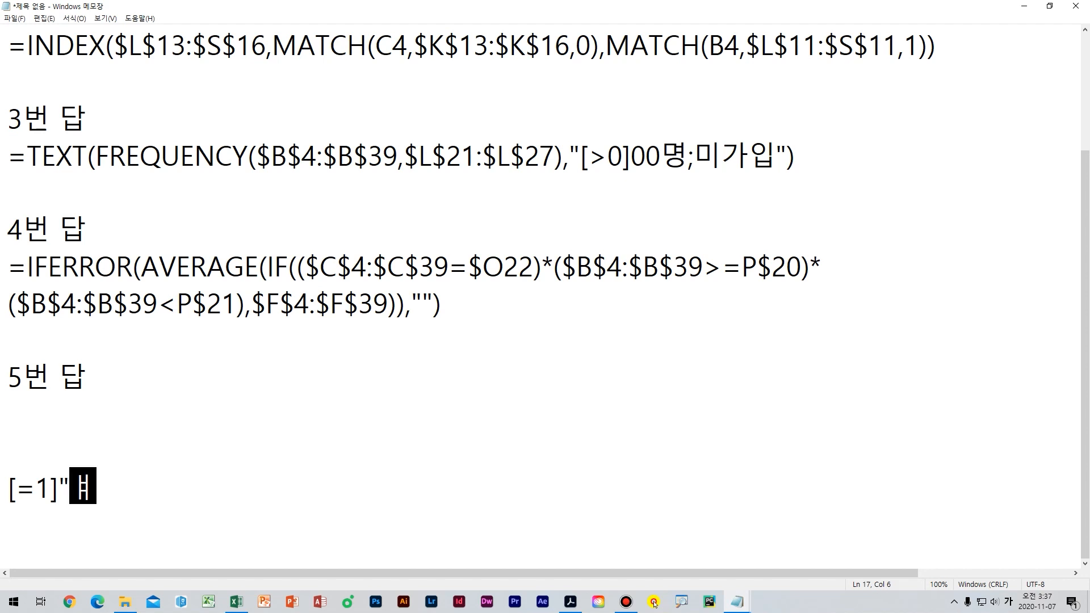
key("BackSpace")
key("Hangul")
type("O")
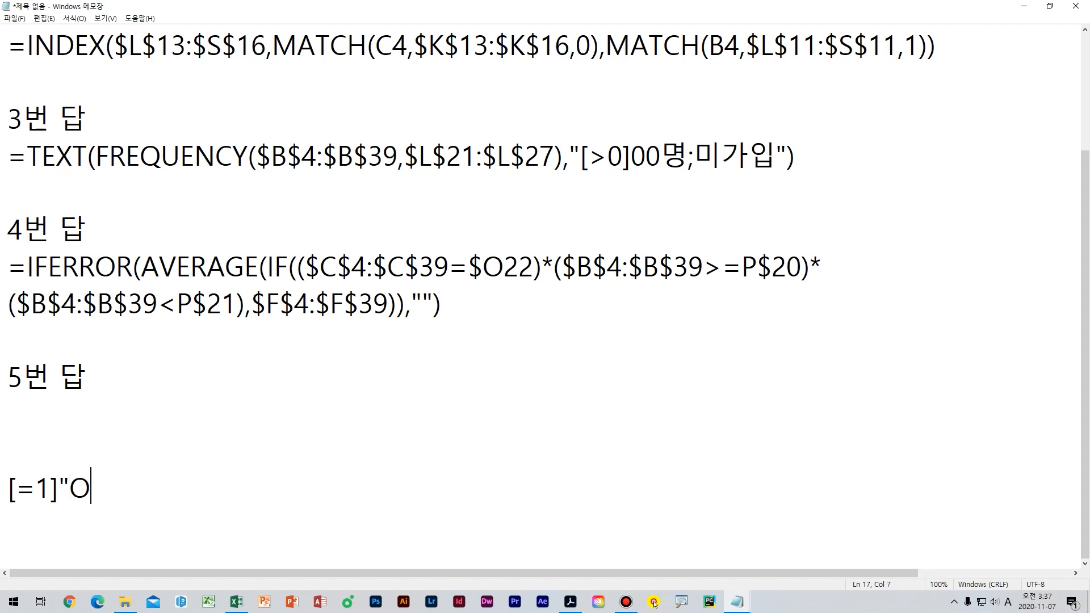
type("\";[=0]\"")
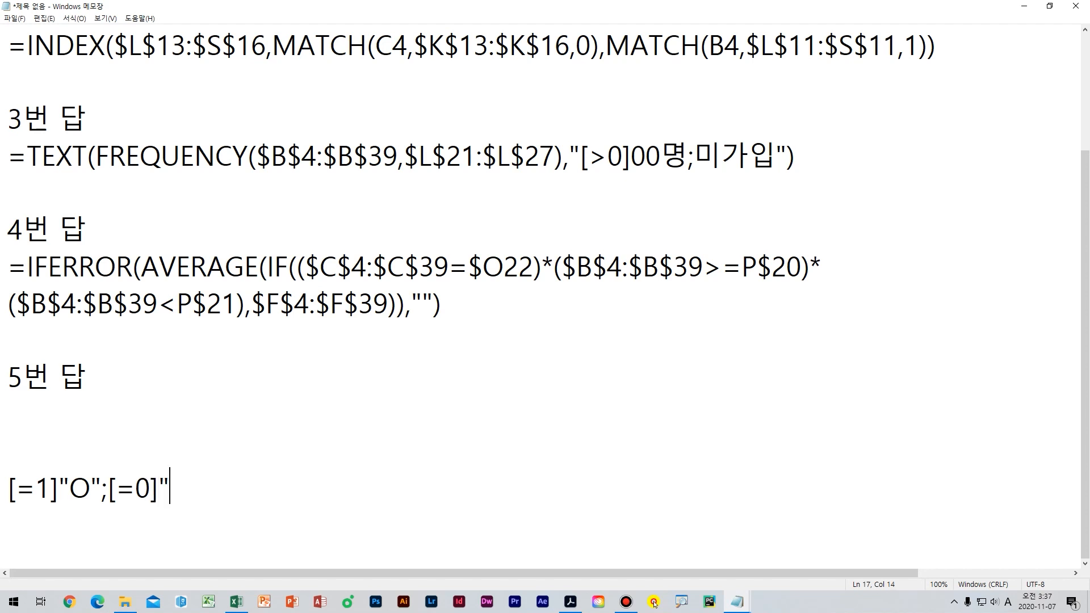
type("X\"")
- Review the condition and display text in each part of the written format code, and return to Excel
key("shift+Home")
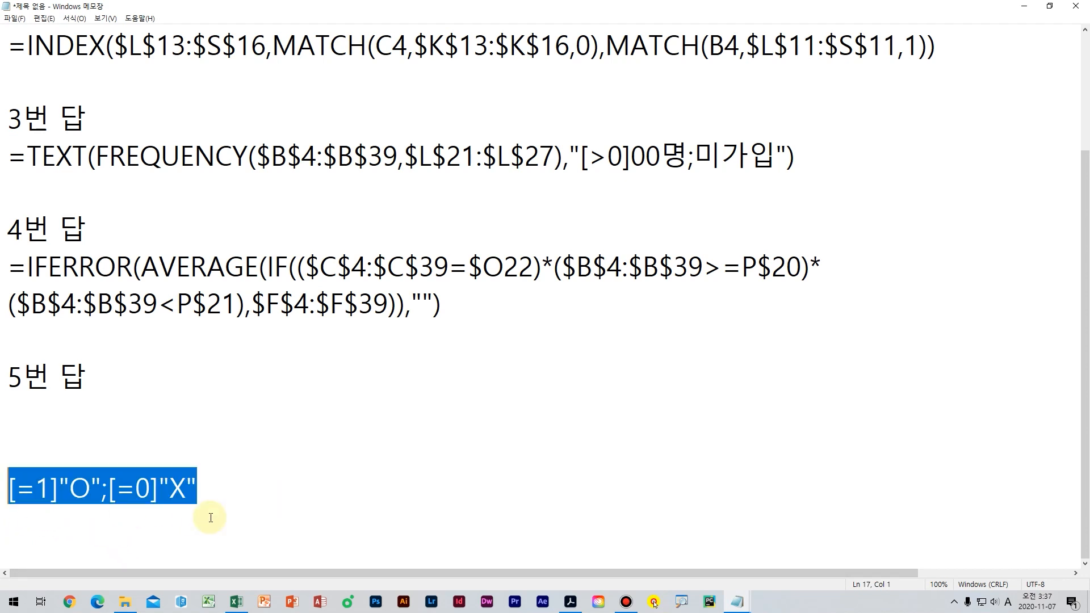
left_click(214, 486)
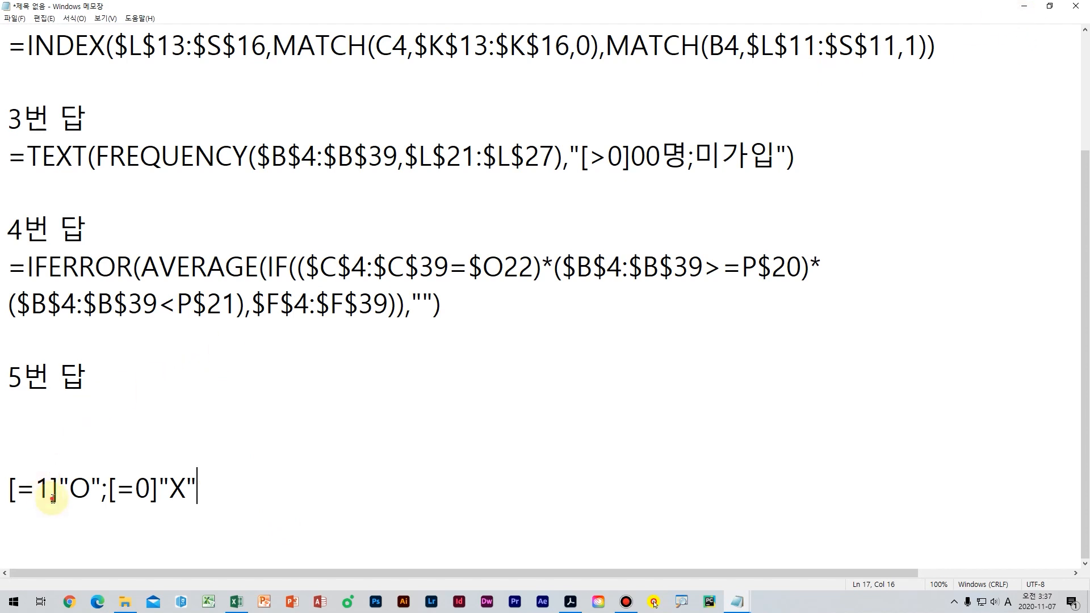
left_click_drag(52, 499, 35, 498)
left_click(84, 492)
left_click_drag(151, 499, 118, 495)
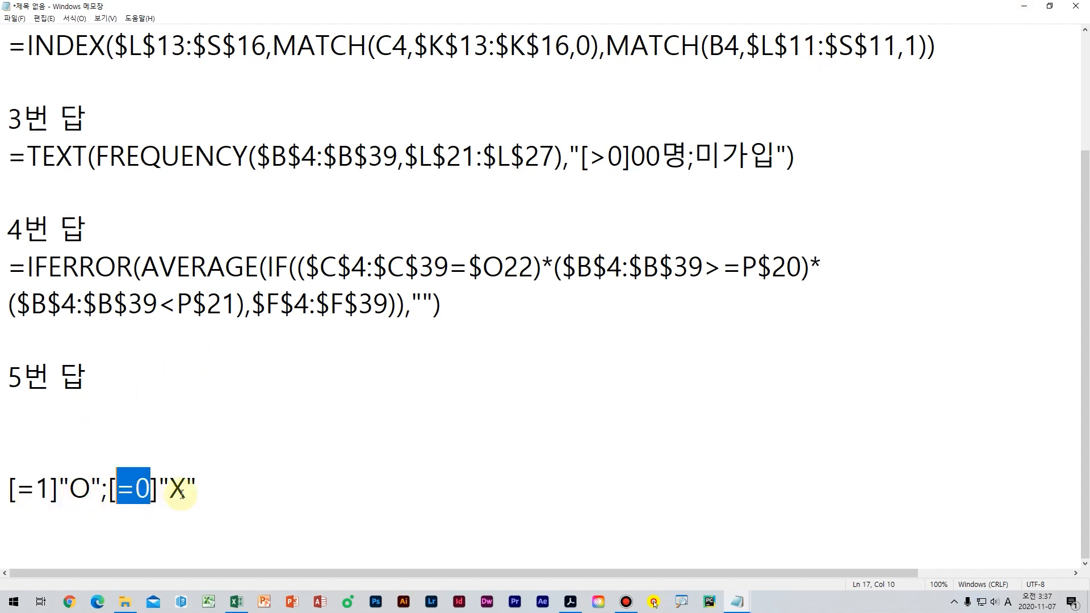
left_click_drag(199, 492, 171, 491)
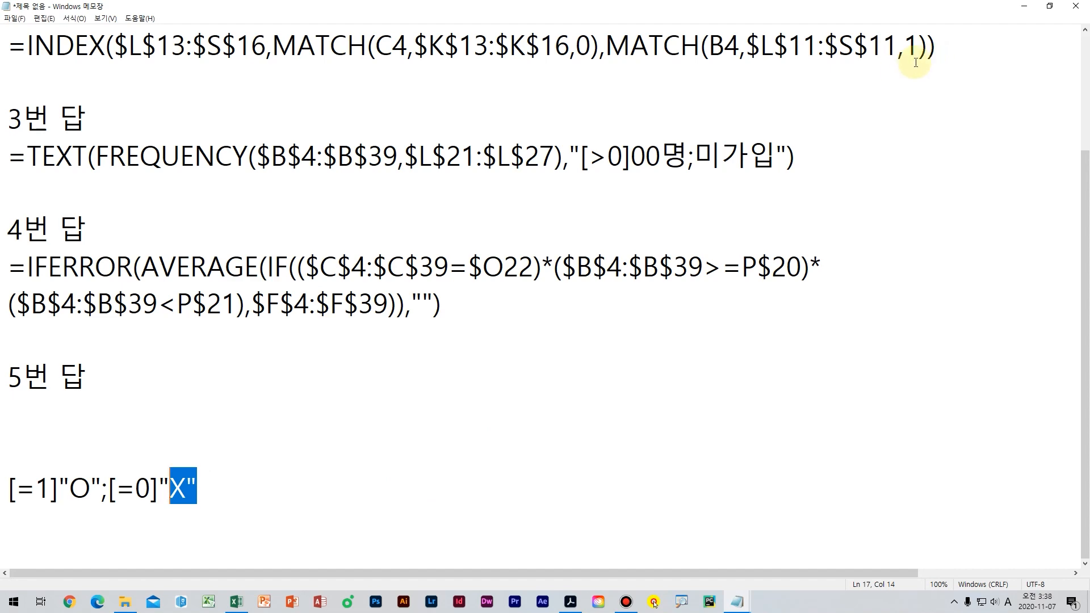
left_click(1024, 7)
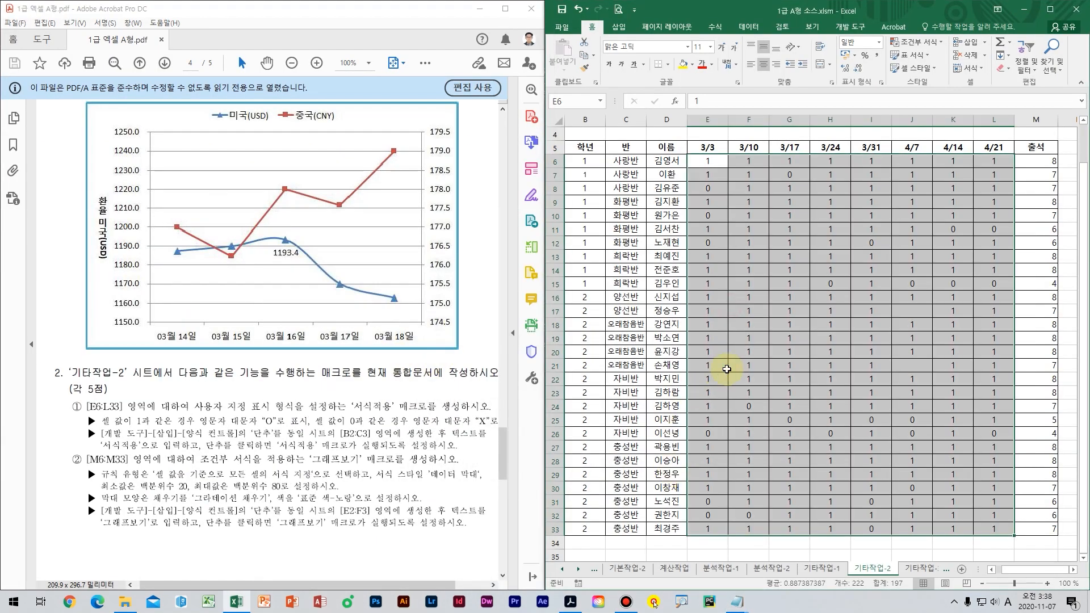
left_click(727, 369)
left_click(1006, 264)
key("Right")
key("Right")
key("Right")
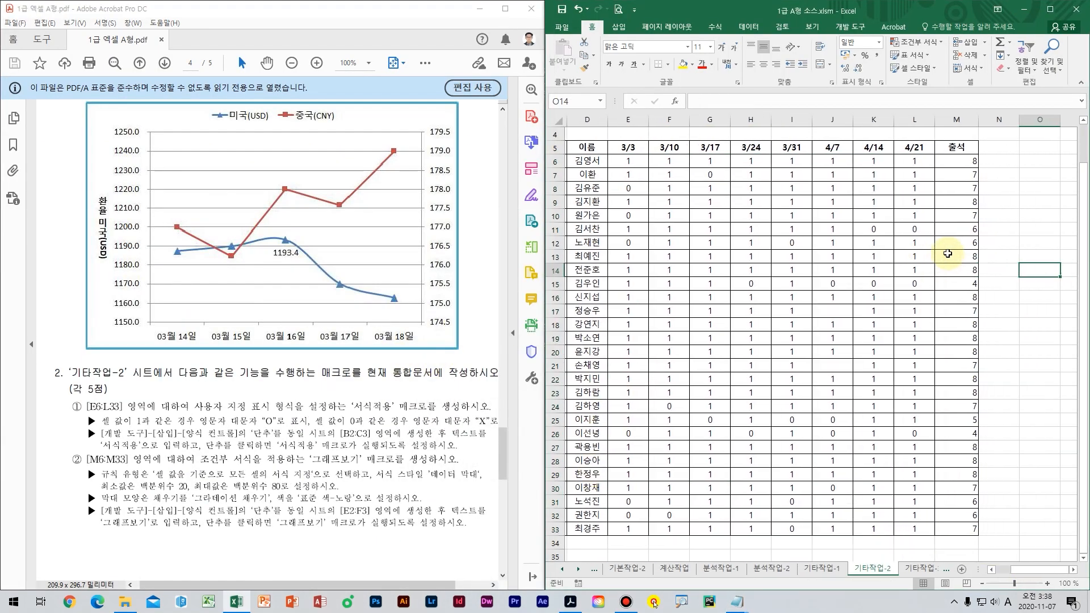
key("Right")
key("Up")
key("Up")
key("Up")
key("Up")
key("Up")
key("Up")
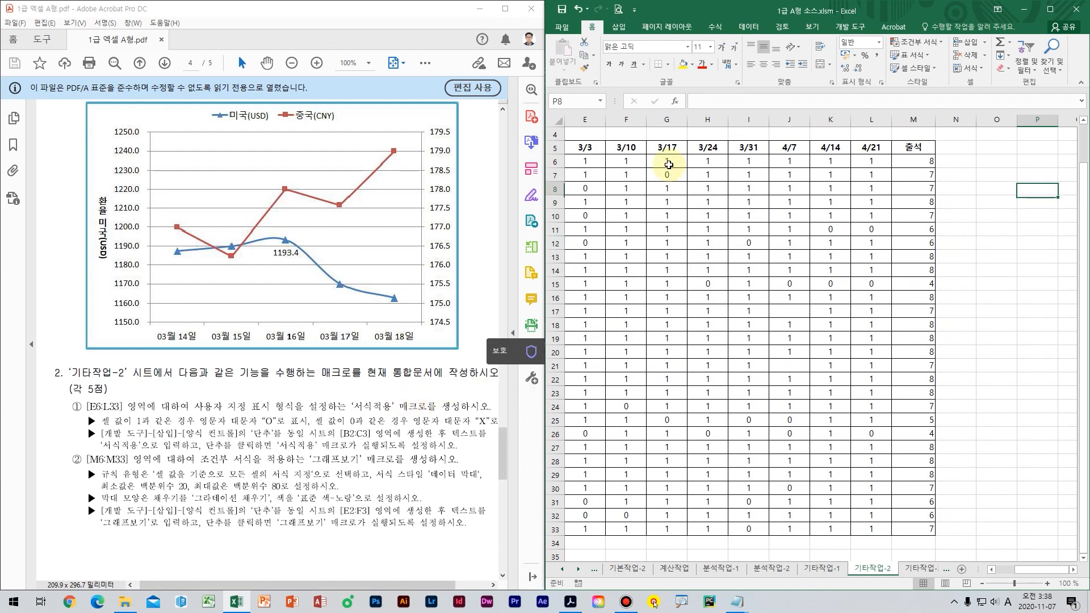
- Insert a form control button (단추) exactly over cells B2:C3 above the attendance table
left_click_drag(668, 136, 514, 139)
left_click_drag(679, 161, 514, 136)
left_click(670, 162)
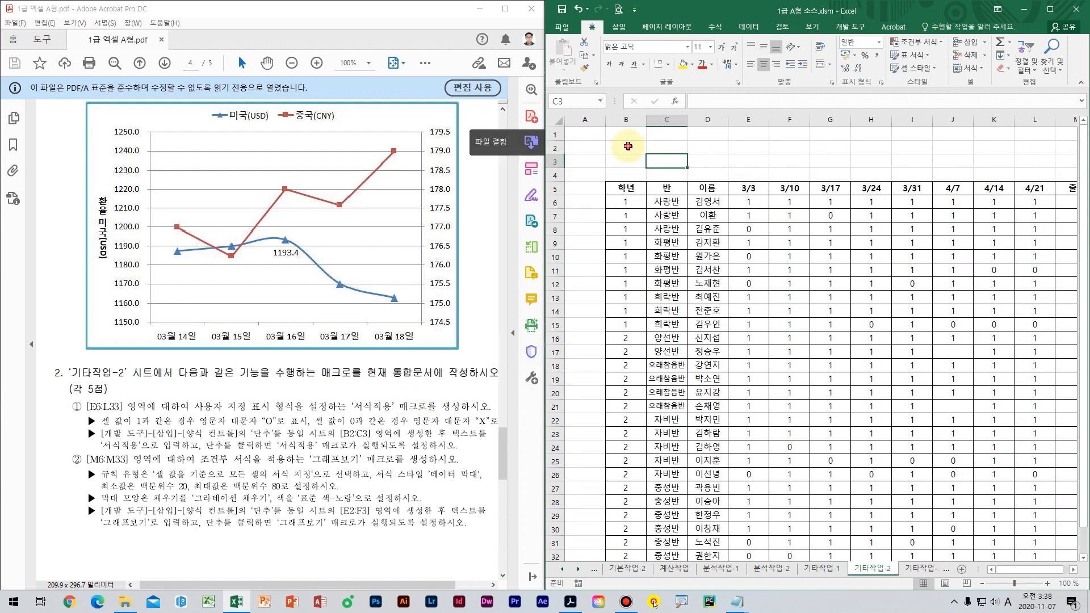
left_click_drag(628, 146, 657, 162)
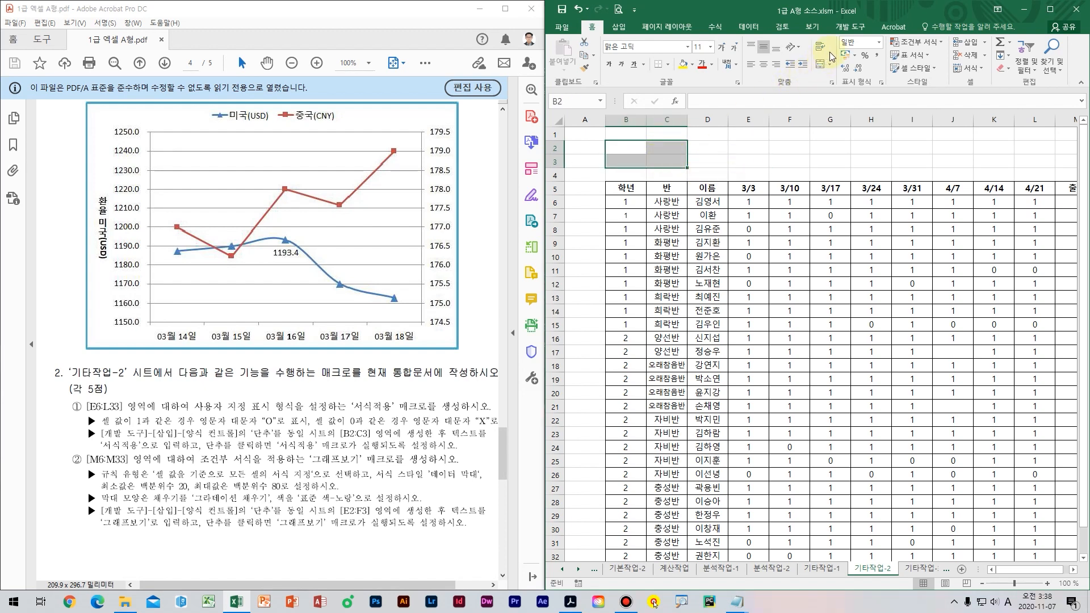
left_click(865, 27)
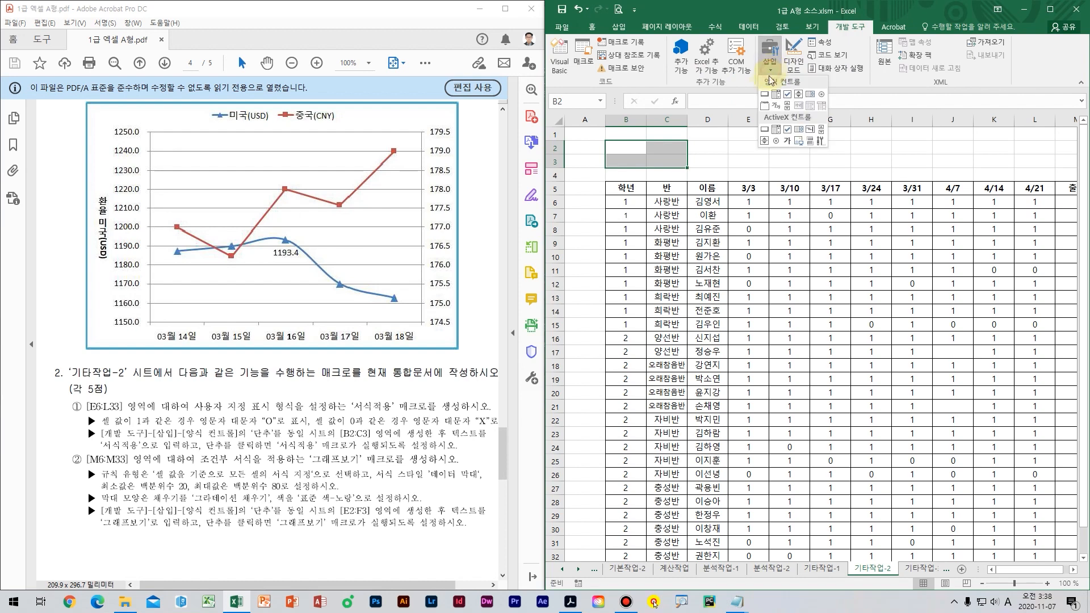
left_click(770, 64)
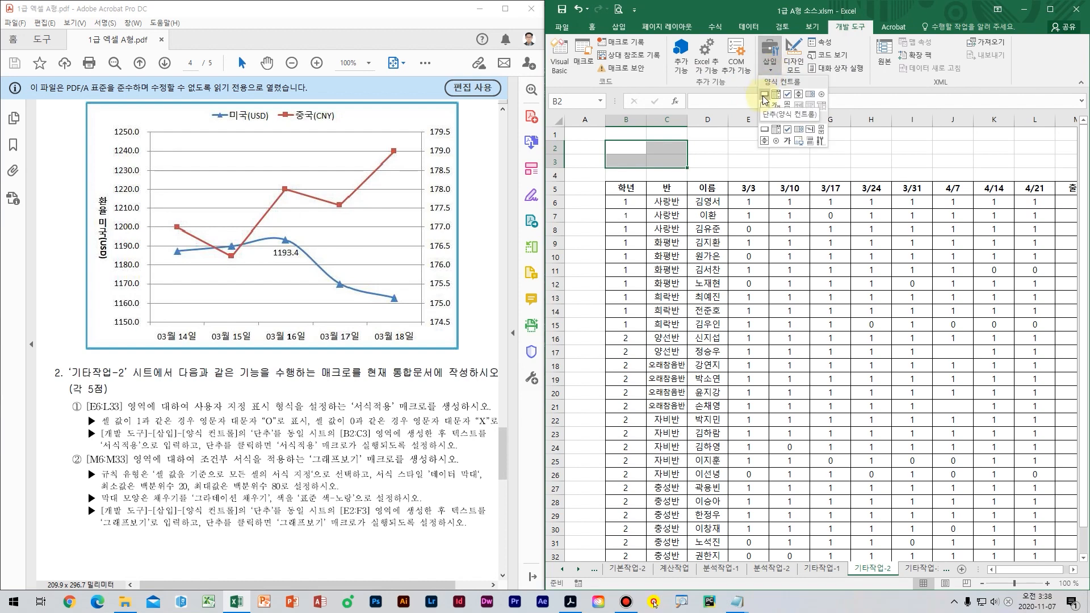
left_click(765, 96)
key("alt")
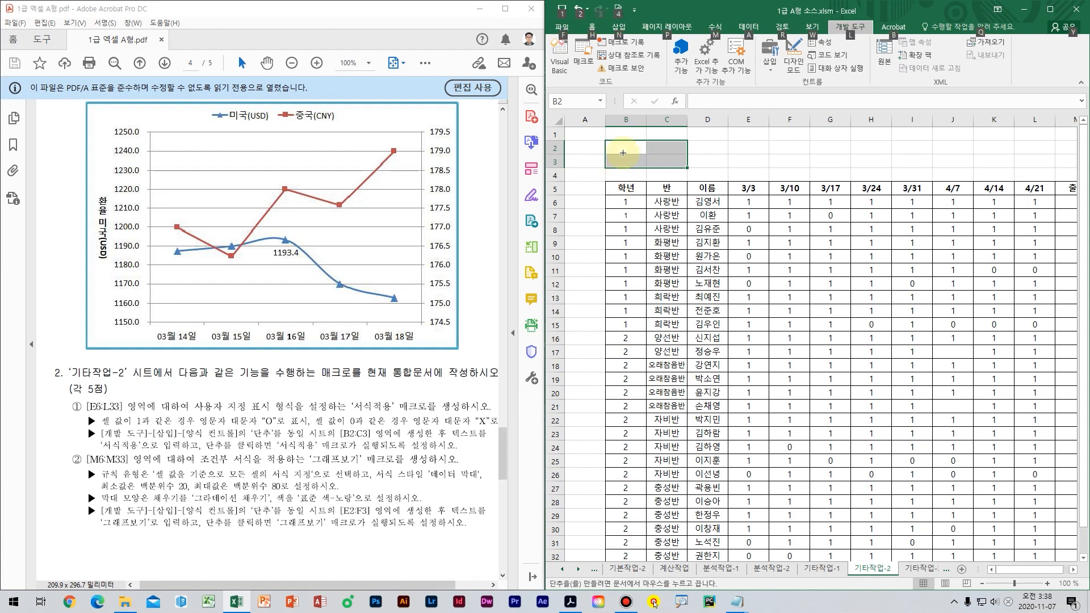
left_click_drag(607, 143, 687, 167)
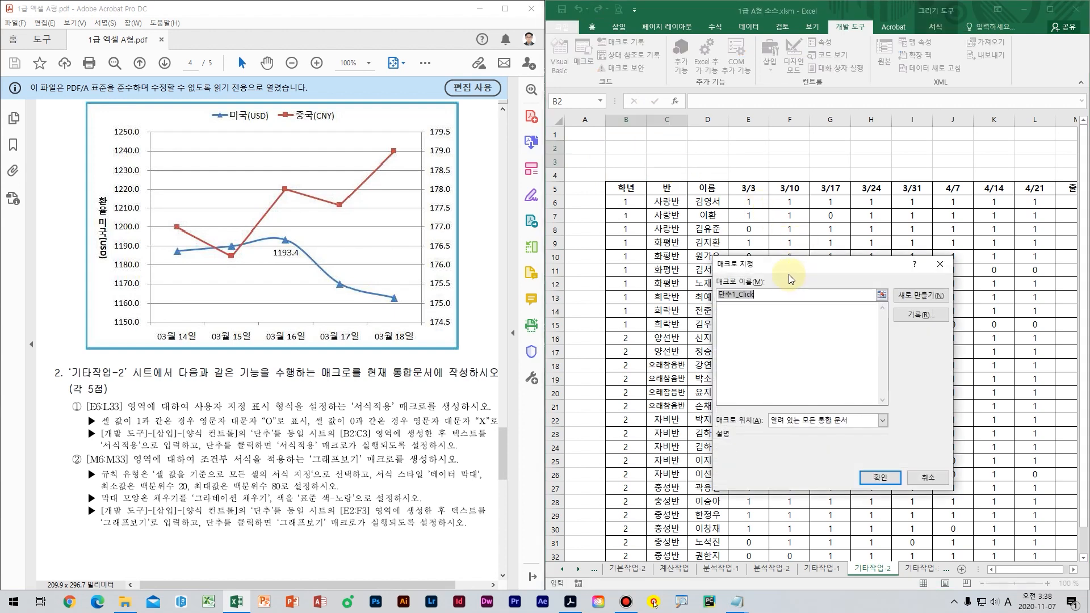
- Assign the macro name 서식적용 to the new button and start recording that macro
key("Hangul")
type("서식적용")
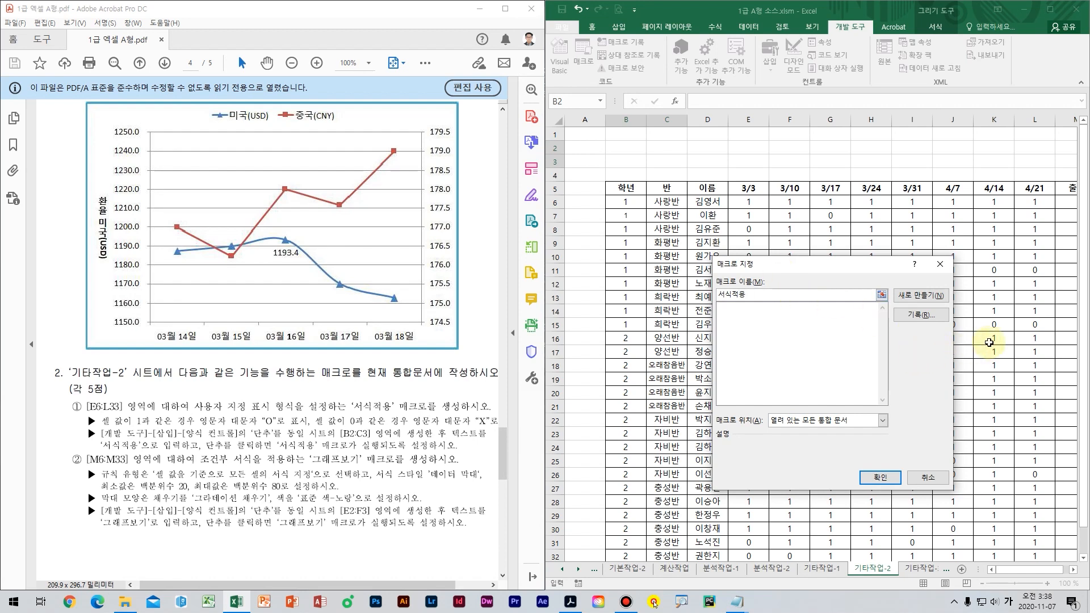
left_click(921, 315)
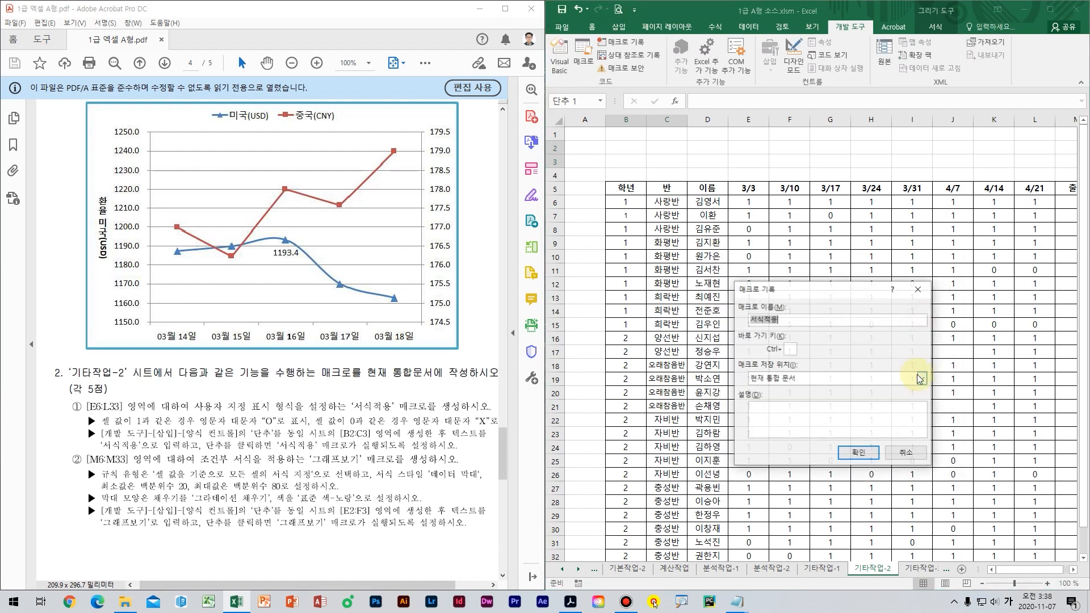
left_click(859, 452)
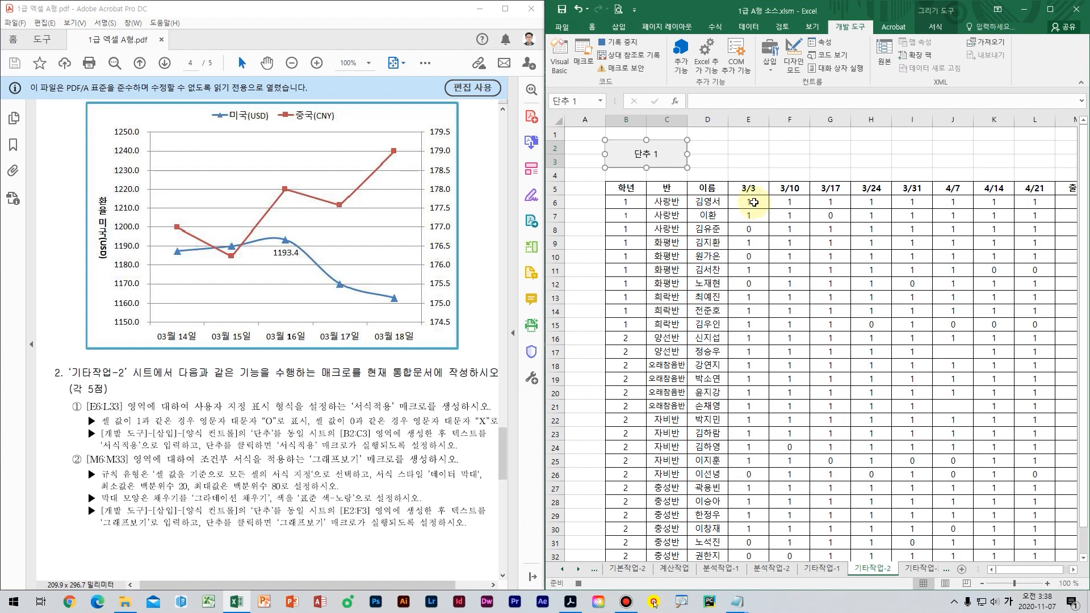
- Apply the custom number format [=1]"O";[=0]"X" to E6:L33 and stop recording the macro
left_click_drag(754, 202, 1030, 525)
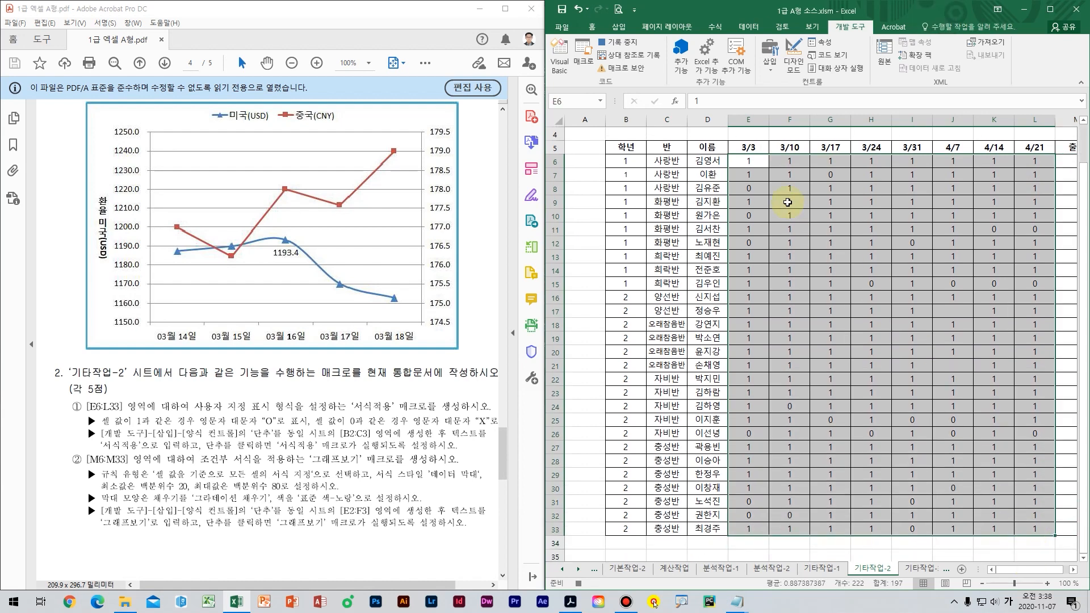
right_click(789, 199)
left_click(838, 391)
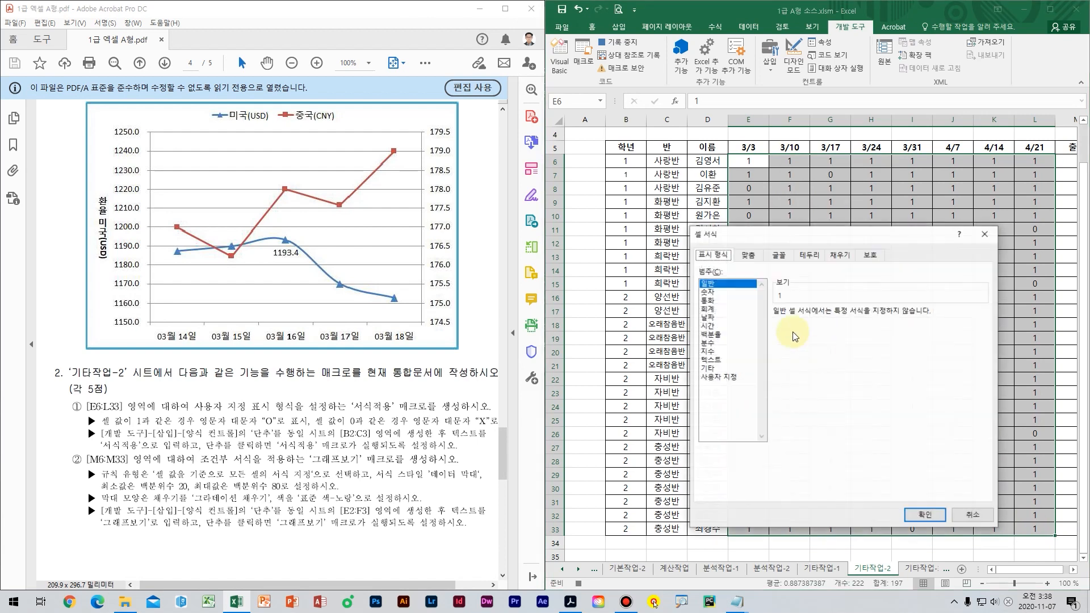
left_click(733, 377)
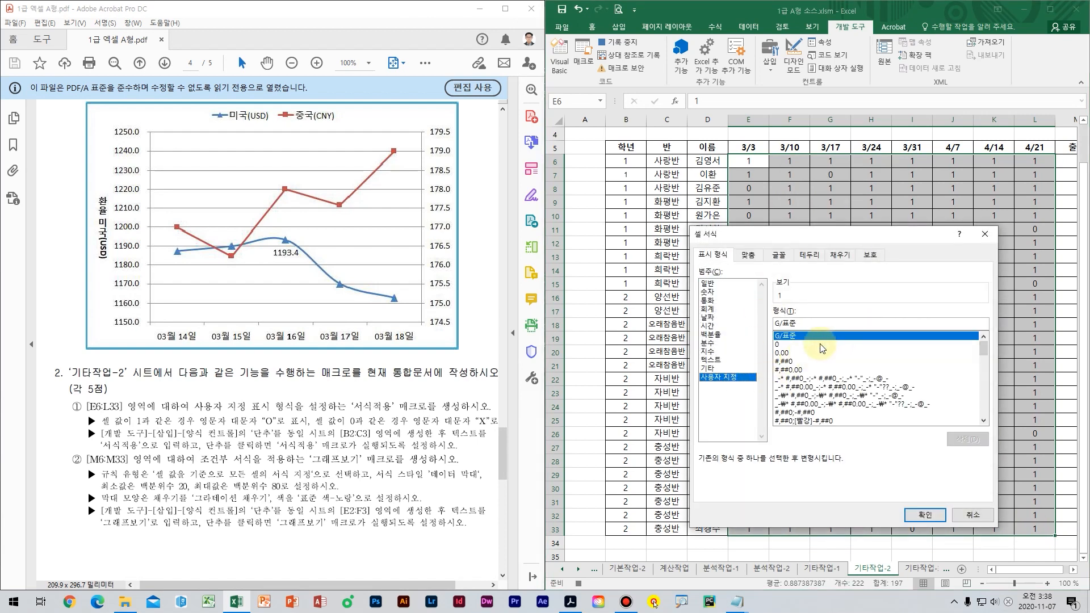
left_click(822, 323)
left_click_drag(821, 324, 706, 322)
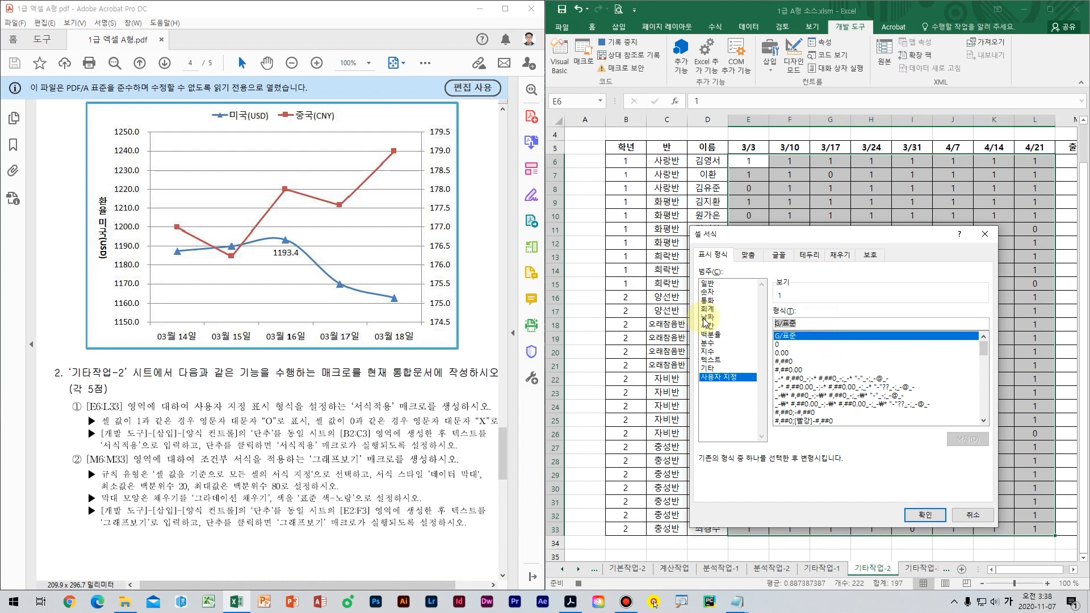
key("Delete")
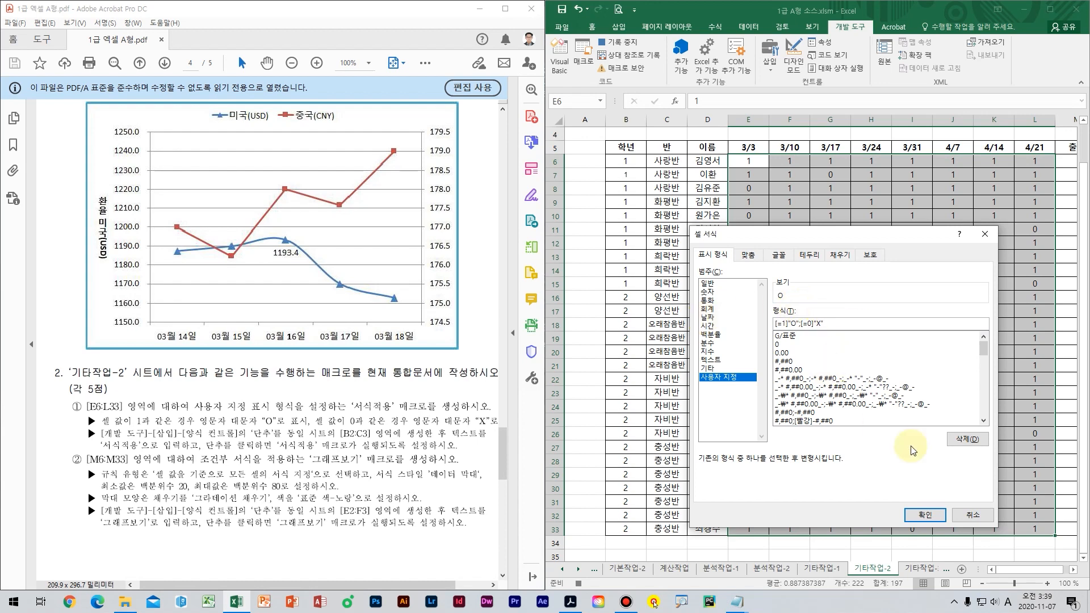
left_click(923, 516)
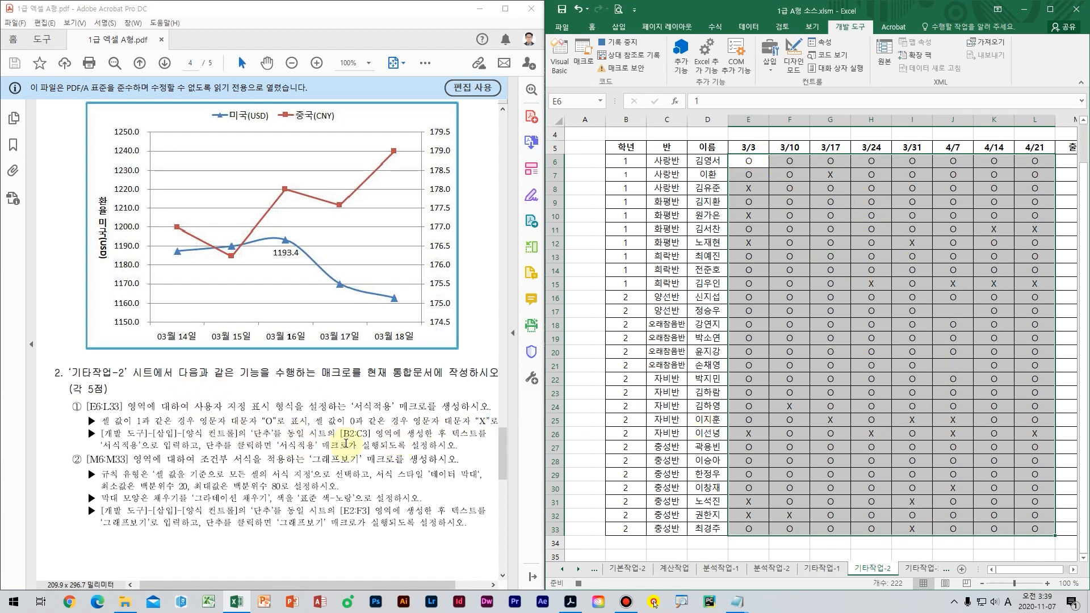
left_click(752, 135)
left_click(622, 42)
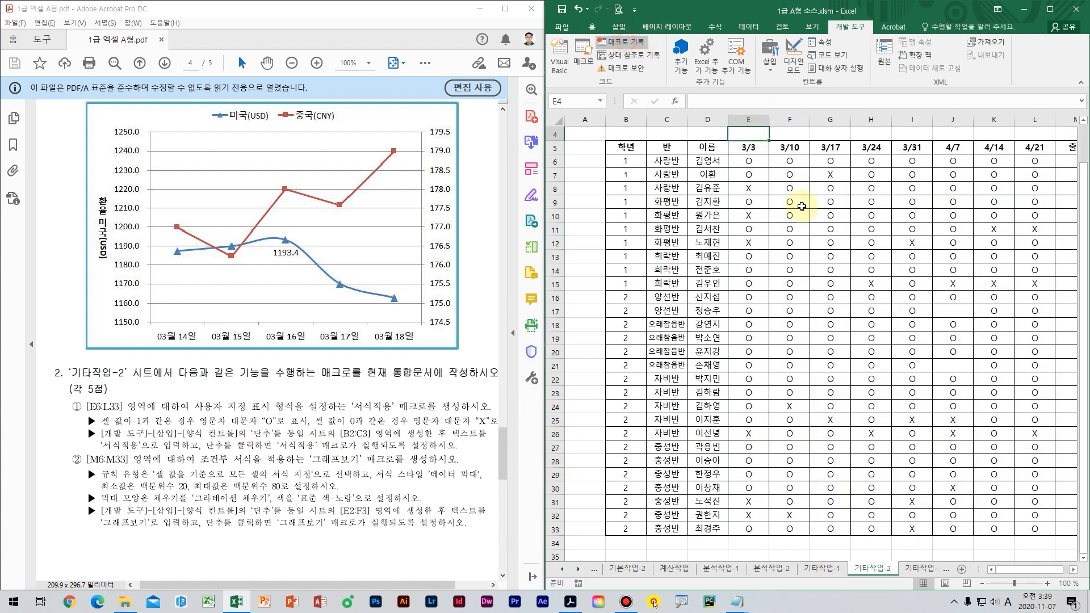
- Change the caption of the button over B2:C3 to 서식적용
scroll(832, 352, "up", 1)
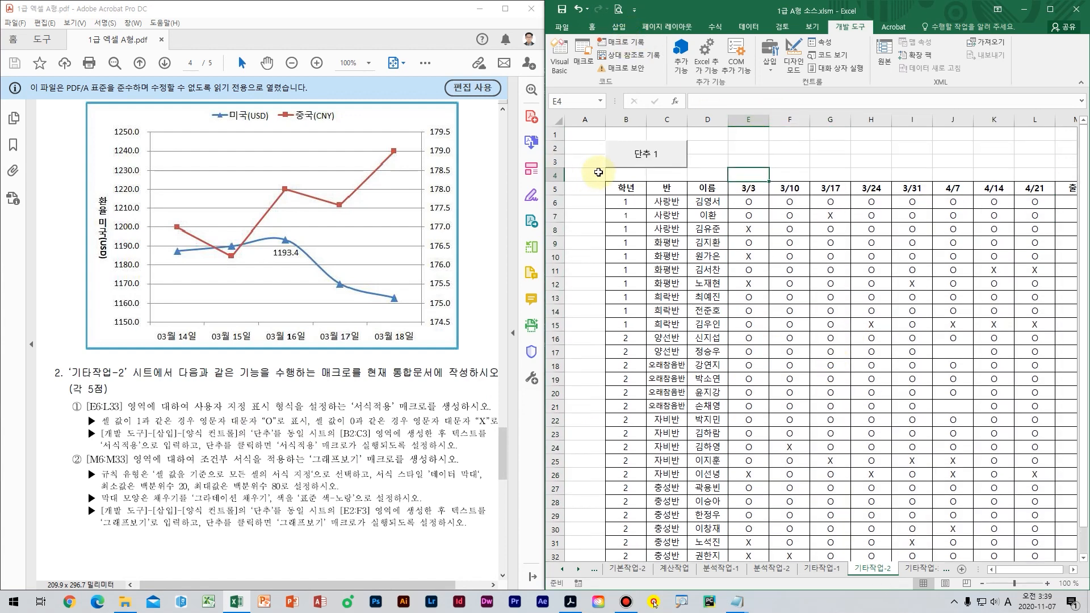
right_click(658, 155)
left_click(710, 203)
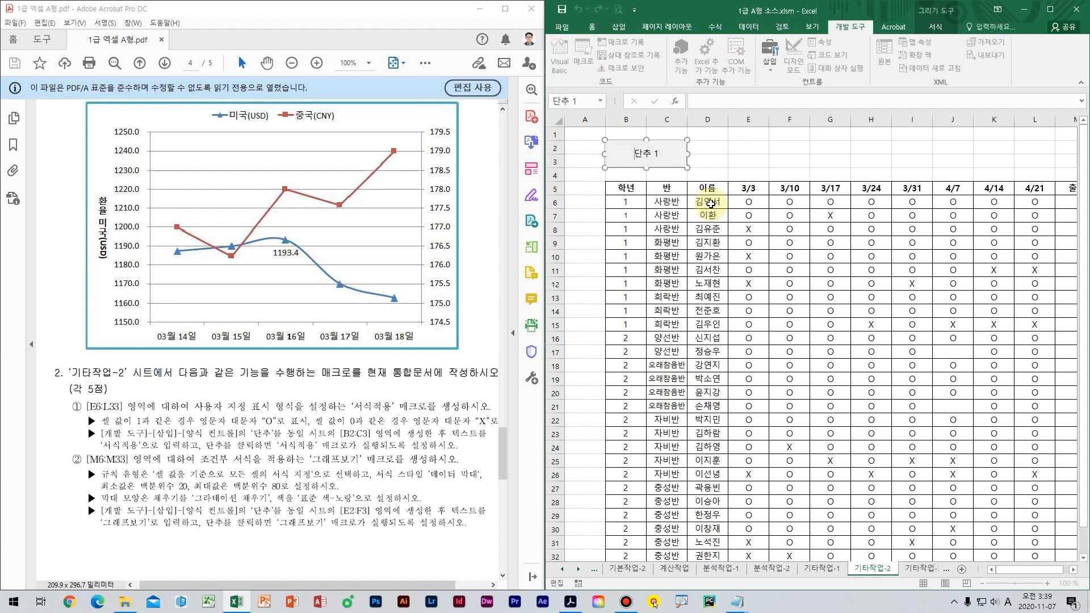
key("Delete")
type("서식적용")
left_click(749, 204)
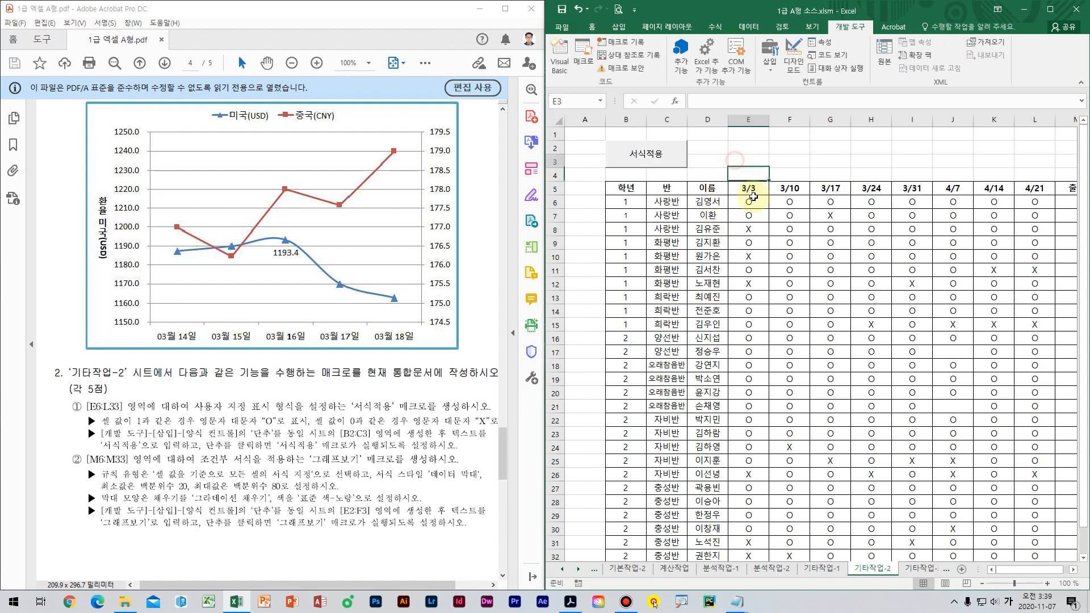
- Remove the O/X format from E6:L33 and test the 서식적용 macro by running it from its button
left_click_drag(751, 204, 1039, 531)
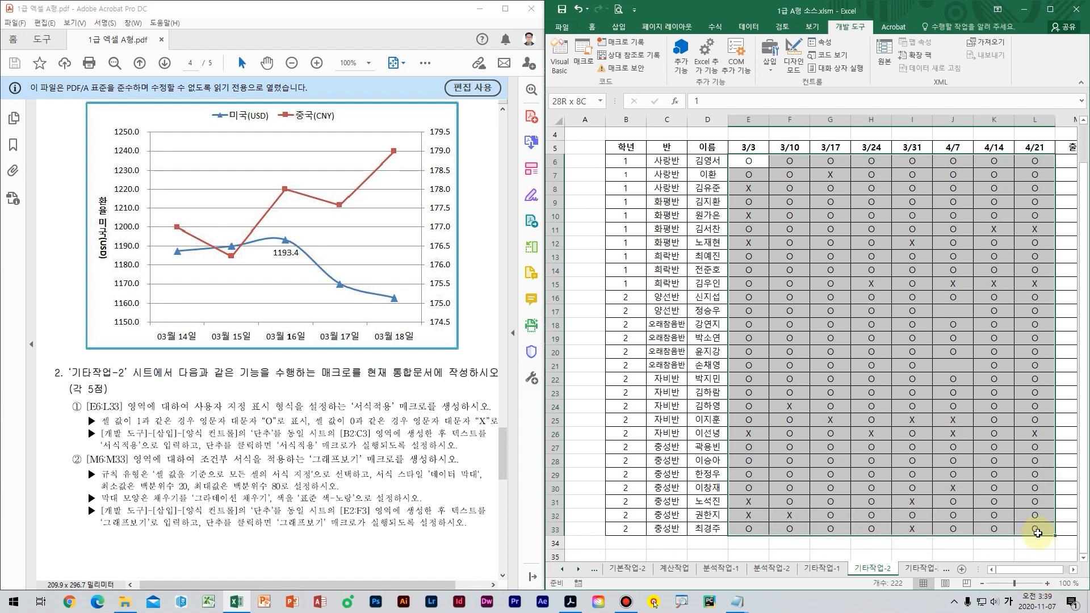
right_click(902, 316)
left_click(967, 509)
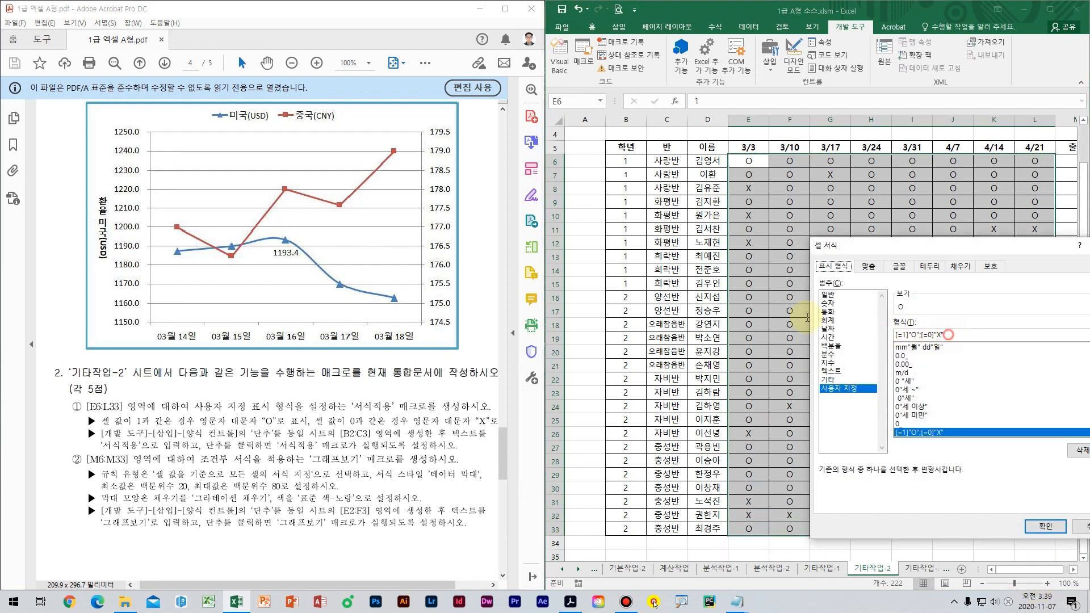
left_click(1045, 526)
left_click(912, 365)
scroll(852, 318, "up", 1)
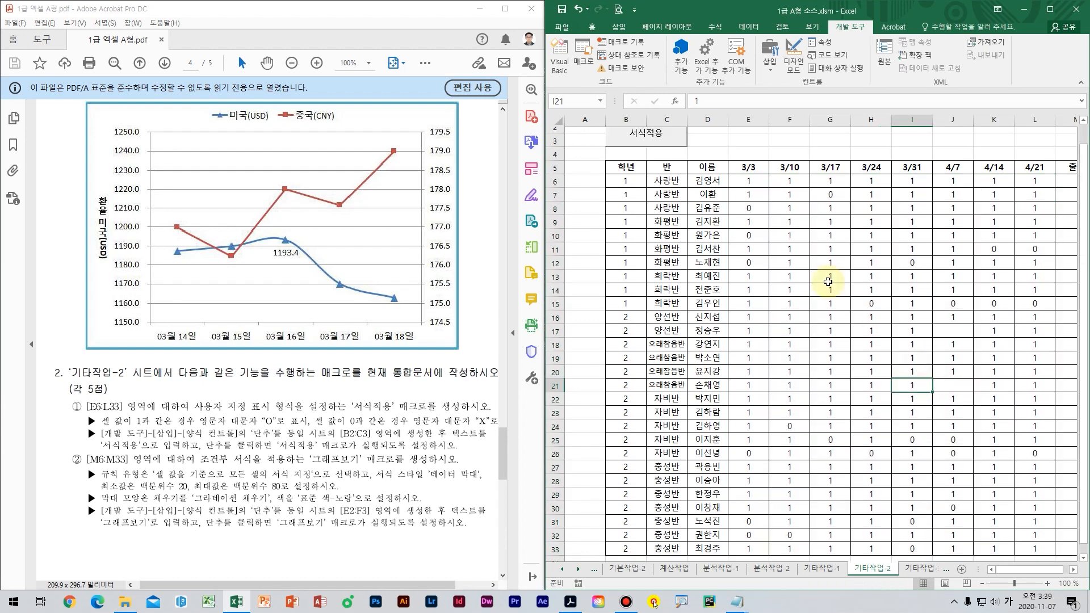
left_click(677, 165)
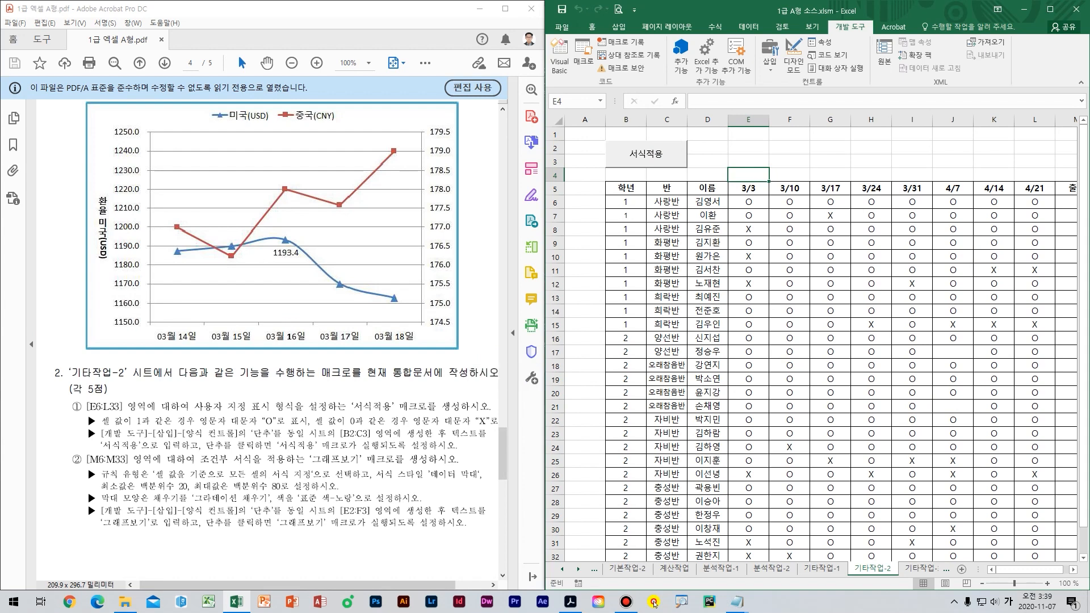
- Review the 그래프보기 macro instructions and look over the 출석 column M in the attendance table
left_click(293, 375)
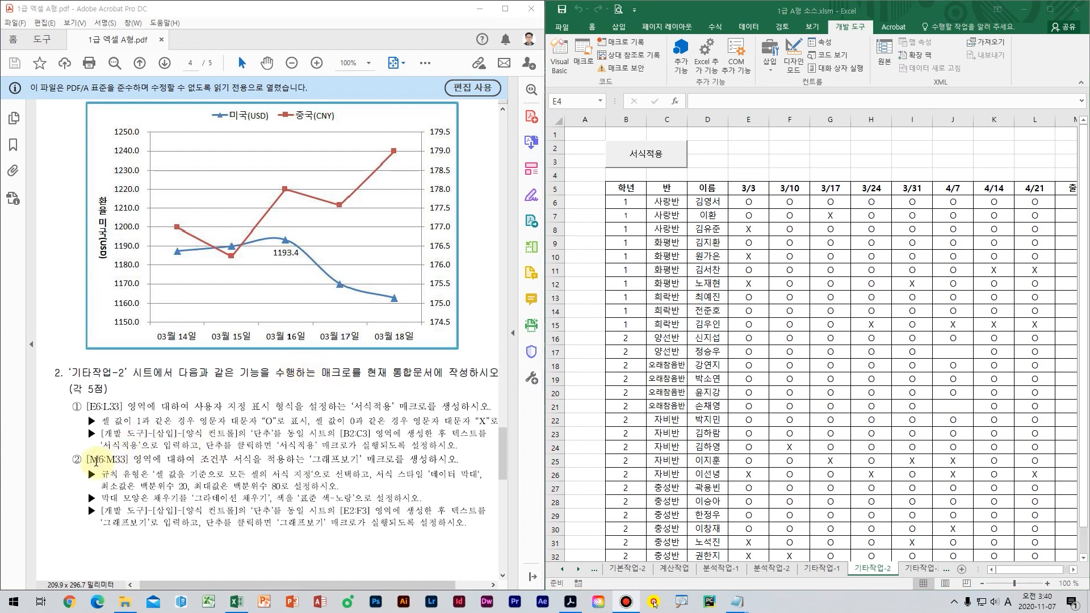
left_click(886, 236)
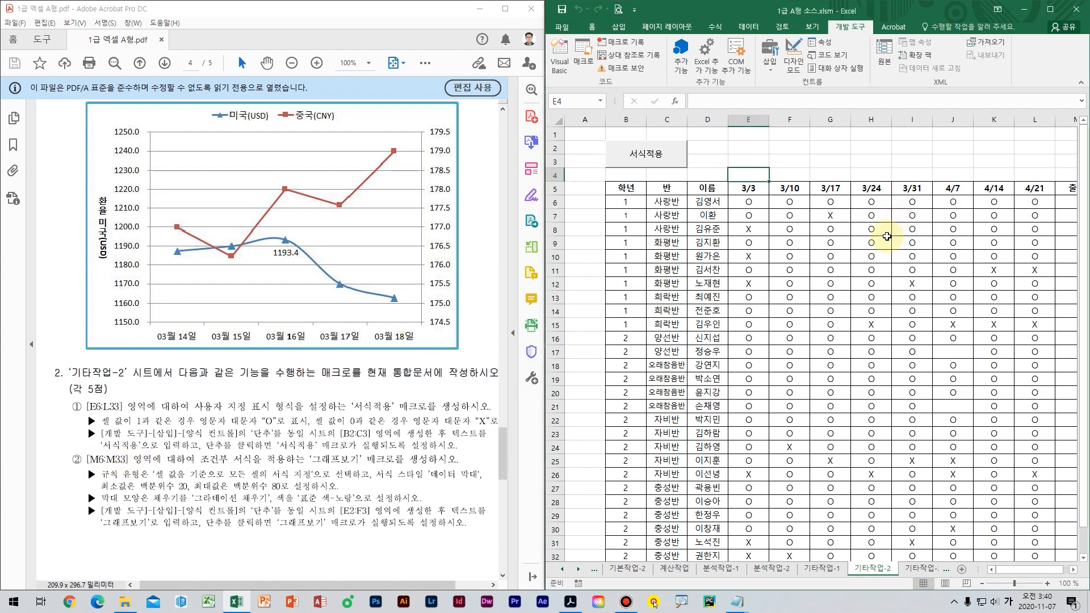
left_click(890, 246)
key("Right")
key("Right")
key("Right")
key("Right")
key("Right")
key("Right")
key("Right")
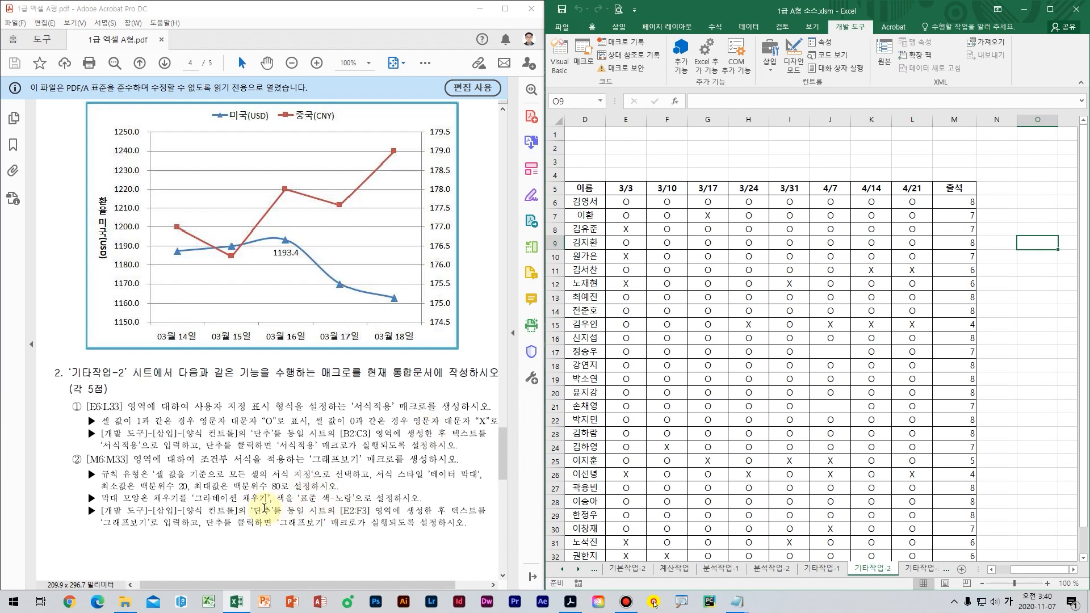
- Insert a form control button (단추) exactly over cells E2:F3 above the attendance table
left_click_drag(368, 510, 336, 510)
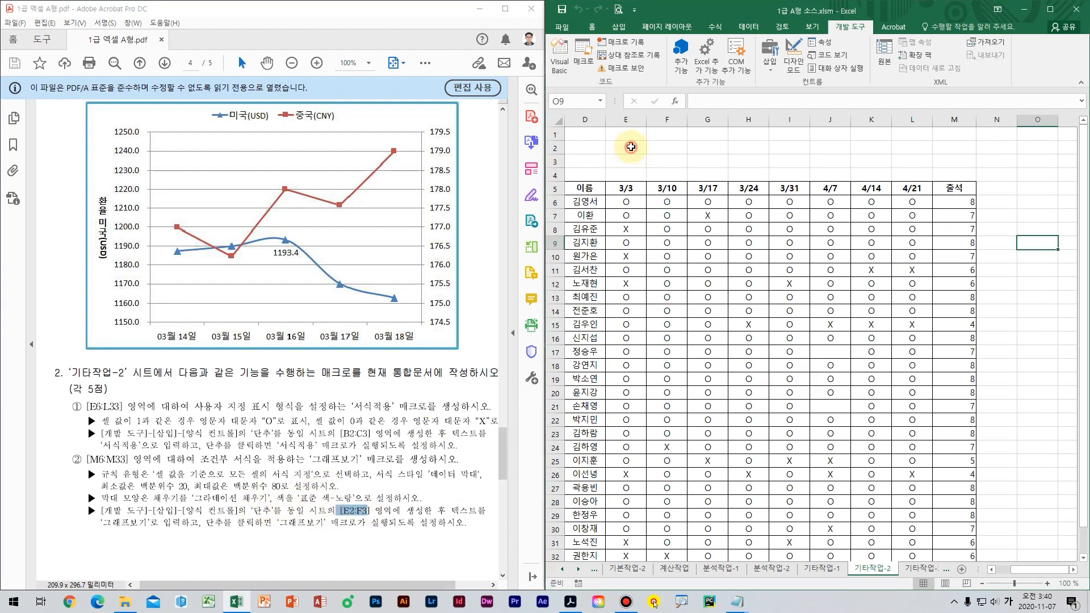
left_click_drag(631, 147, 679, 167)
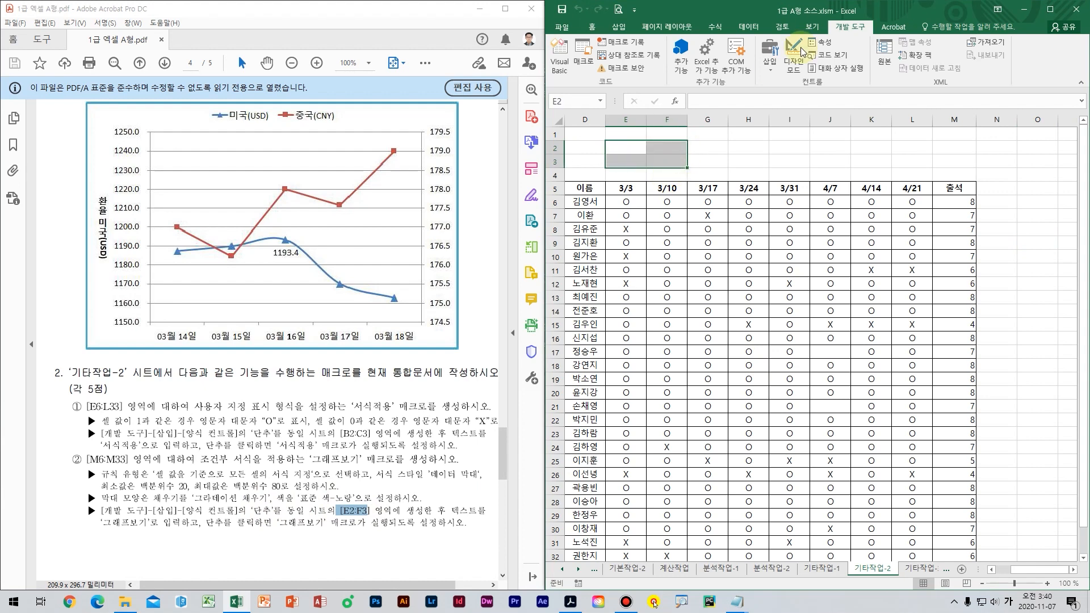
left_click(772, 72)
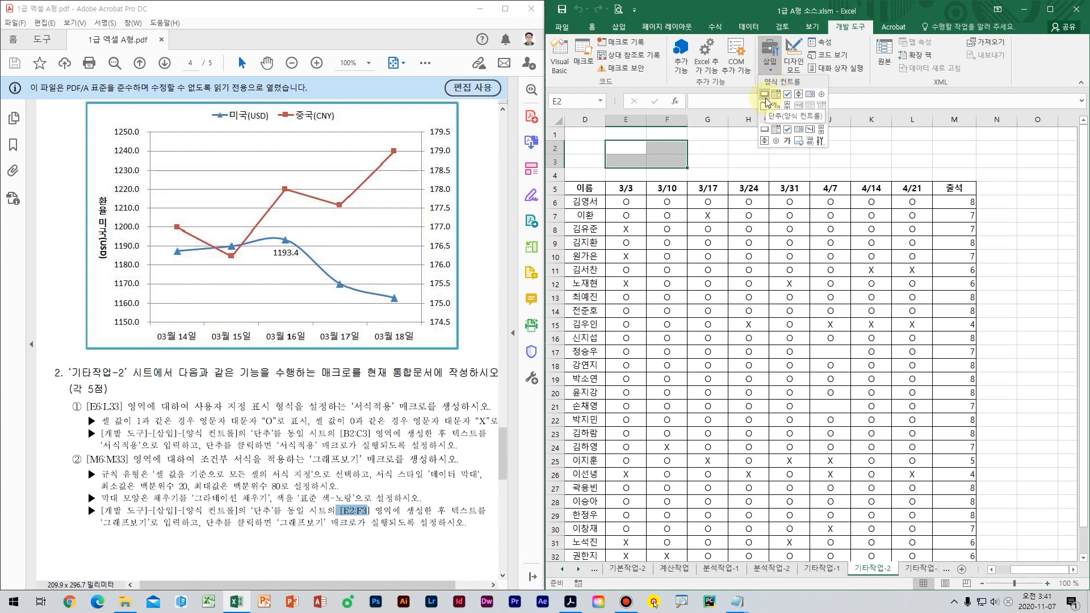
left_click(766, 100)
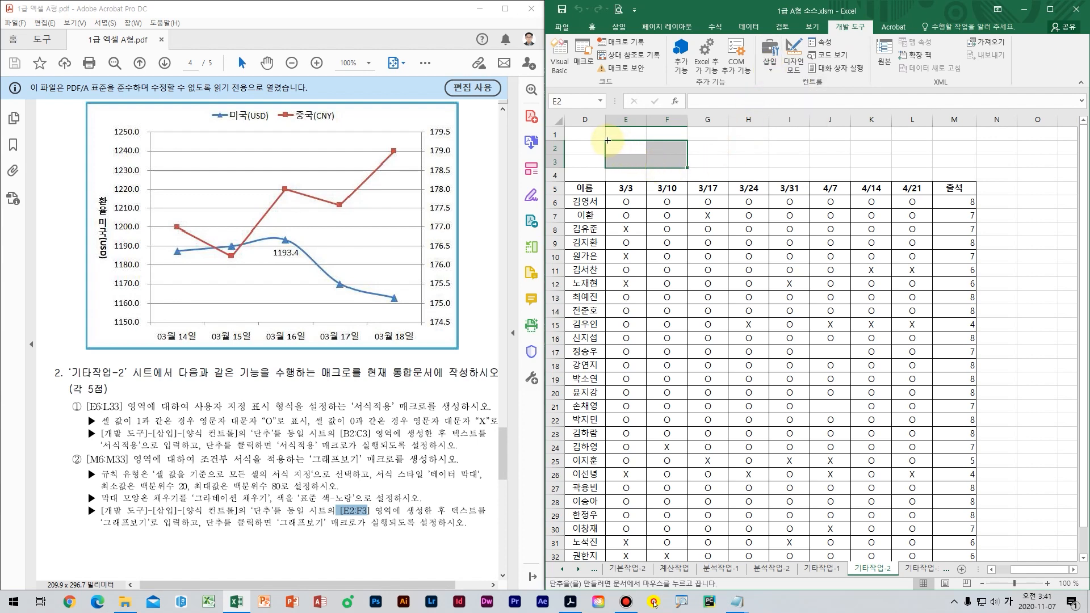
left_click_drag(607, 140, 688, 168)
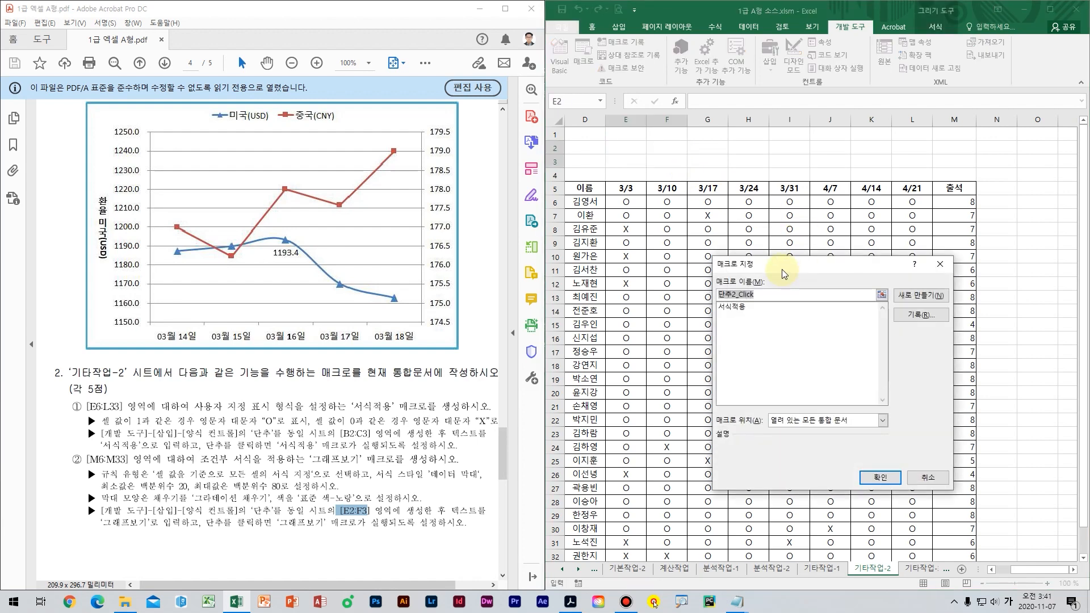
- Assign the macro name 그래프보기 to the new button and start recording it in the current workbook
type("그래프보기")
left_click(919, 315)
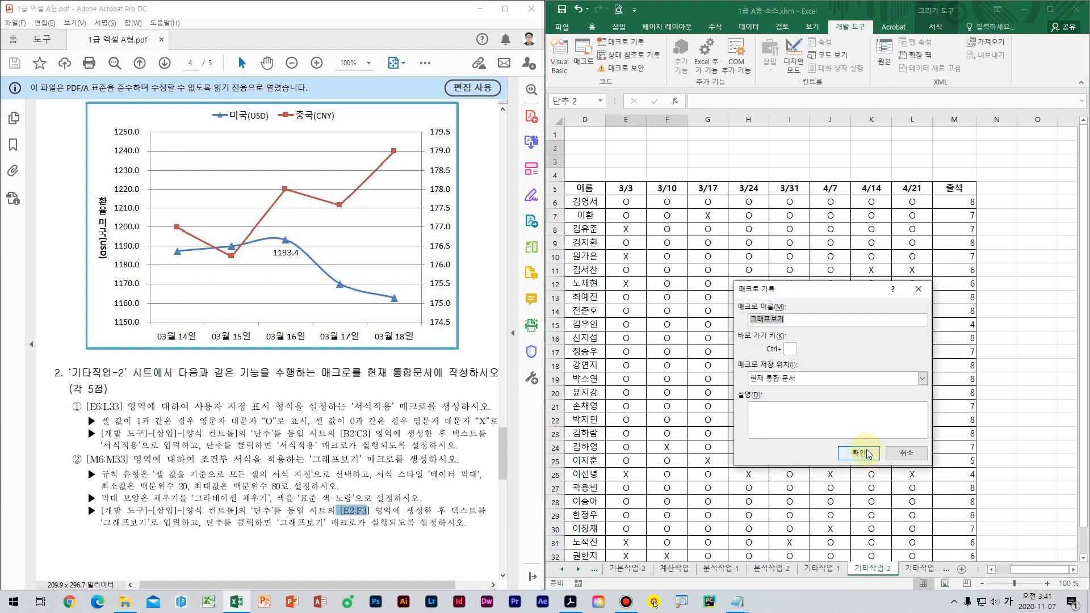
left_click(859, 453)
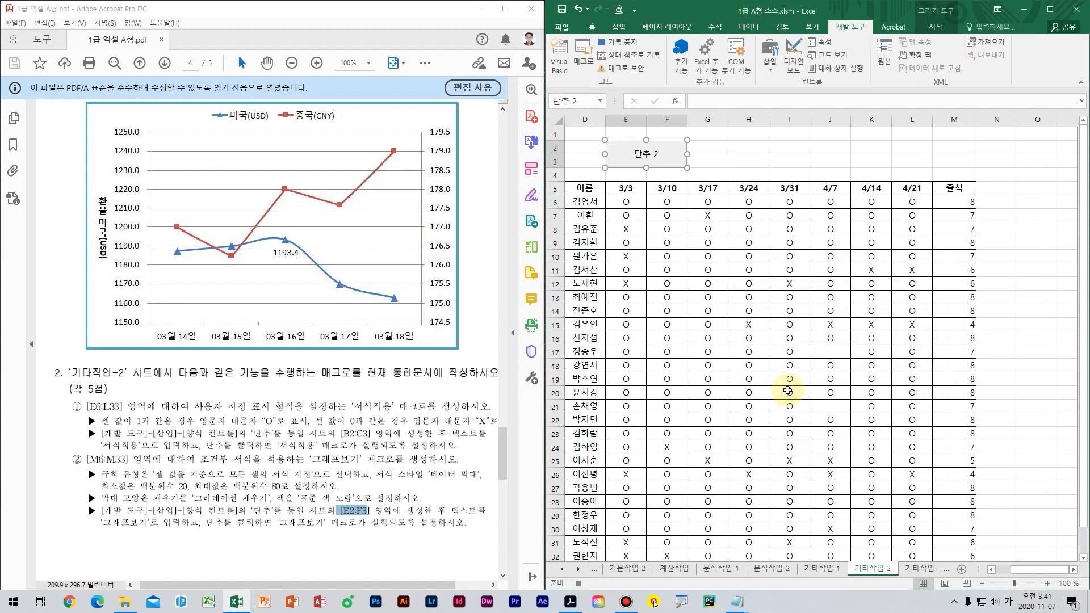
- Set up a new conditional formatting rule for M6:M33 that formats all cells by value with the 데이터 막대 style
left_click(960, 202)
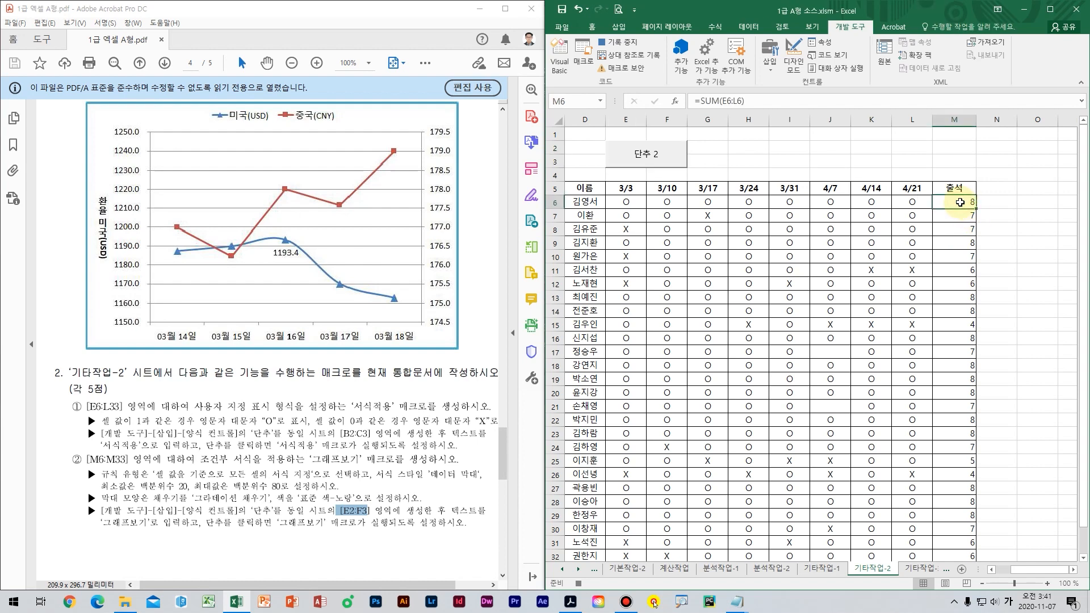
key("ctrl+shift+Down")
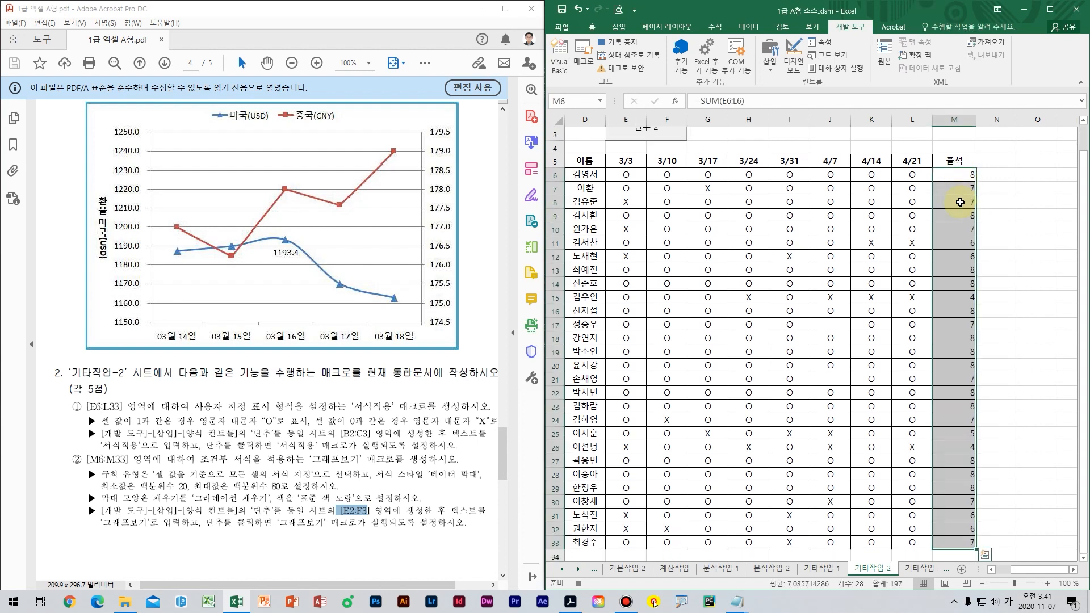
left_click(590, 28)
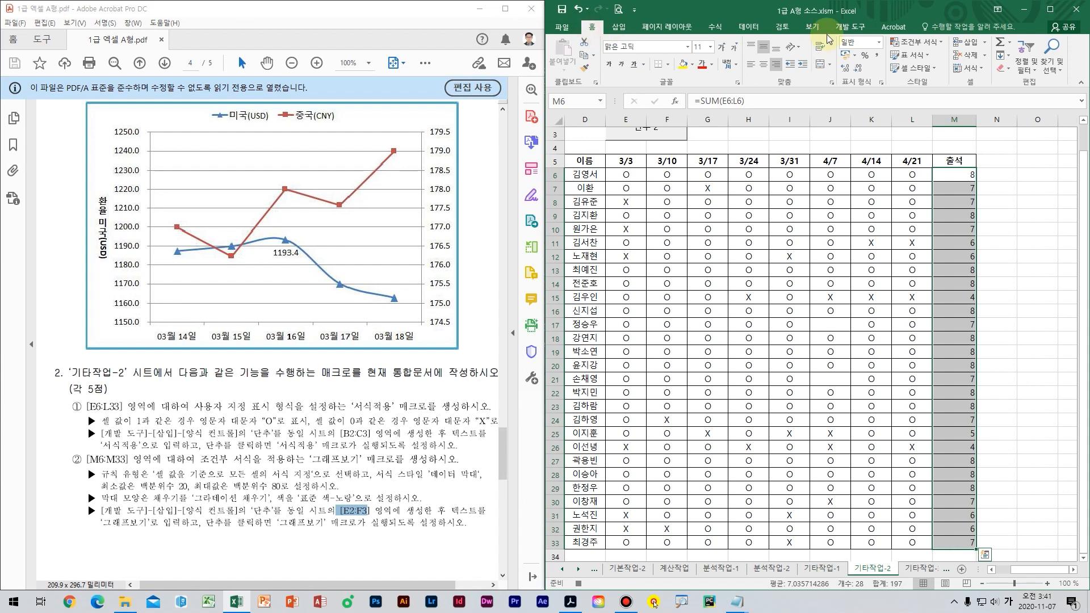
left_click(928, 46)
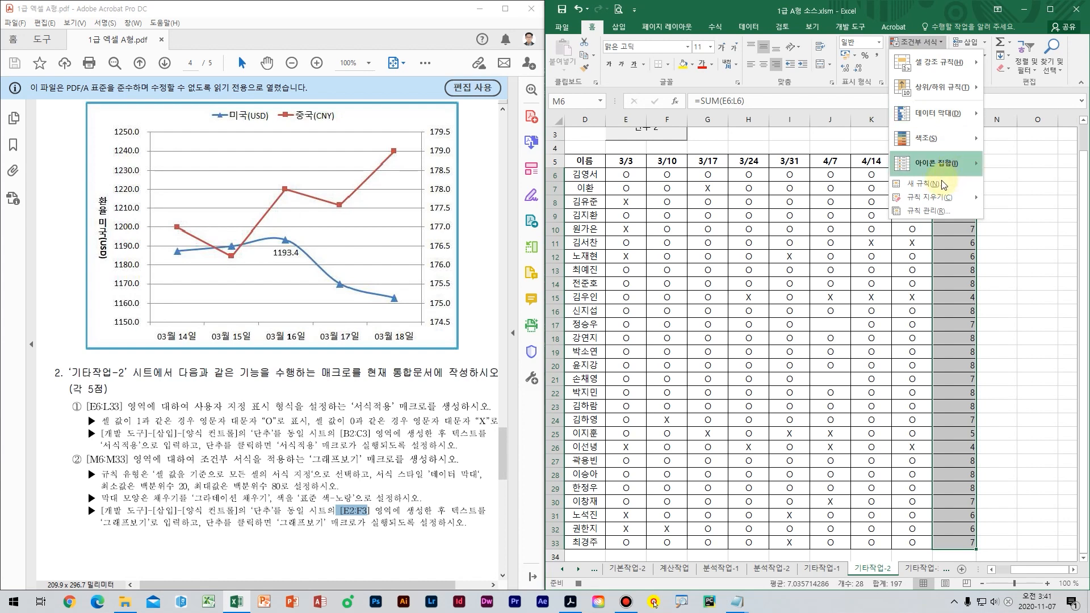
left_click(925, 183)
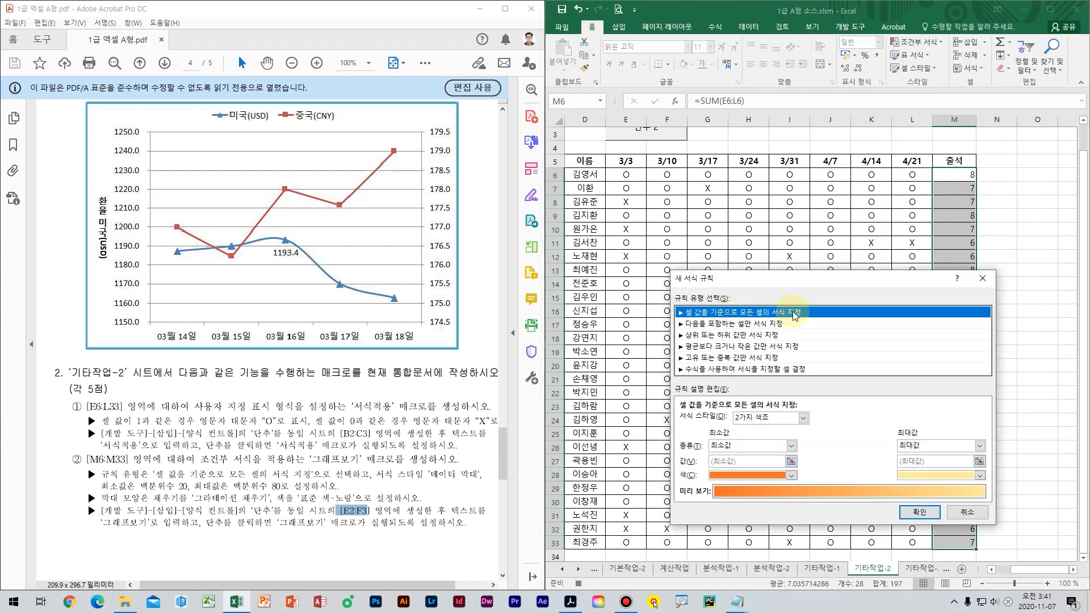
left_click(803, 418)
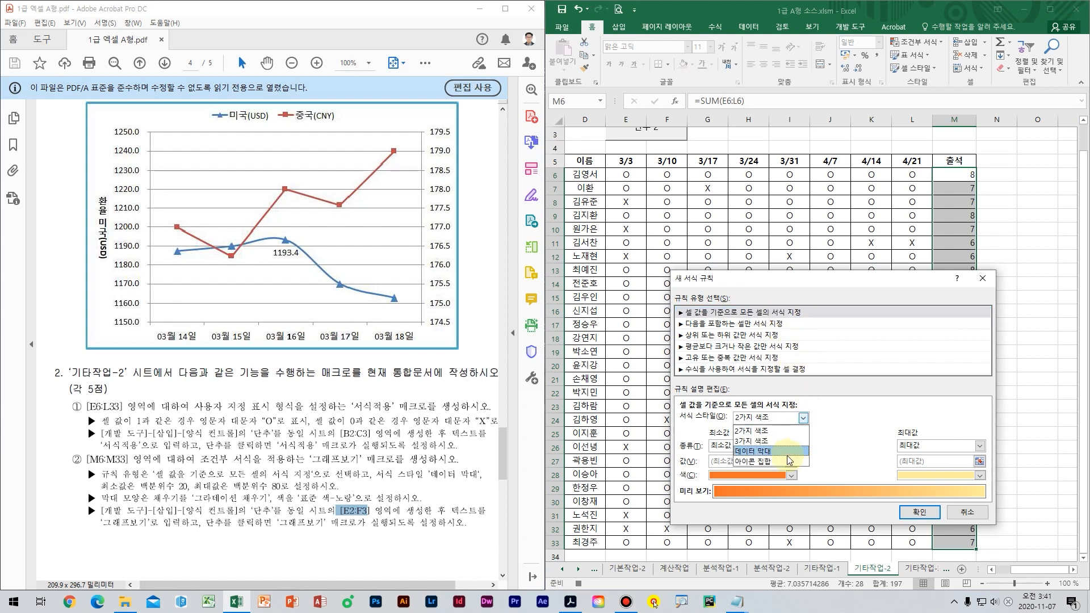
left_click(784, 451)
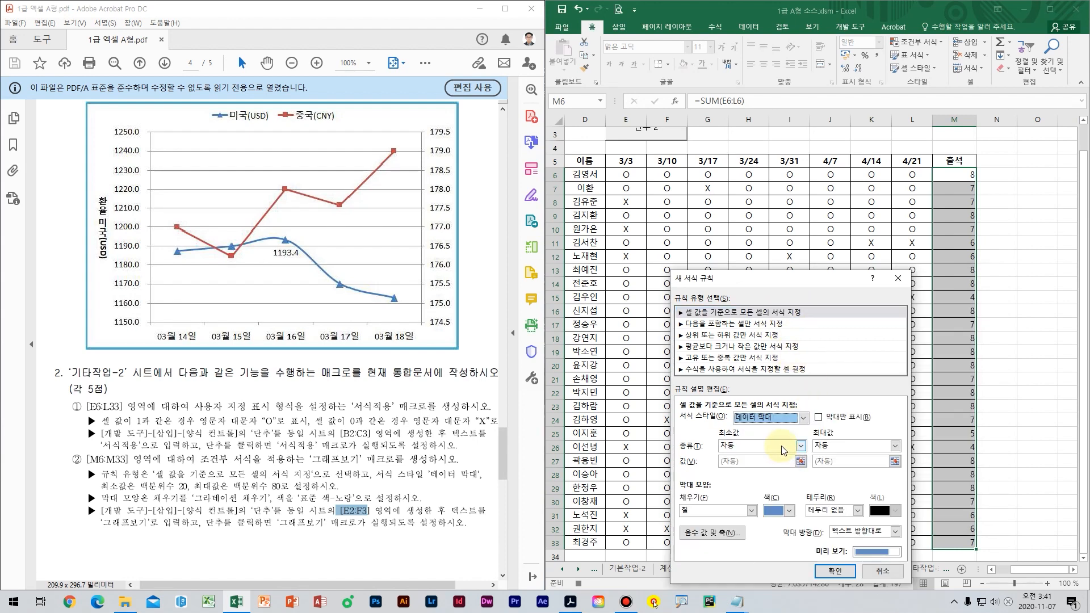
- Set the data bar's minimum to type 백분위수 with the value 20
left_click(784, 450)
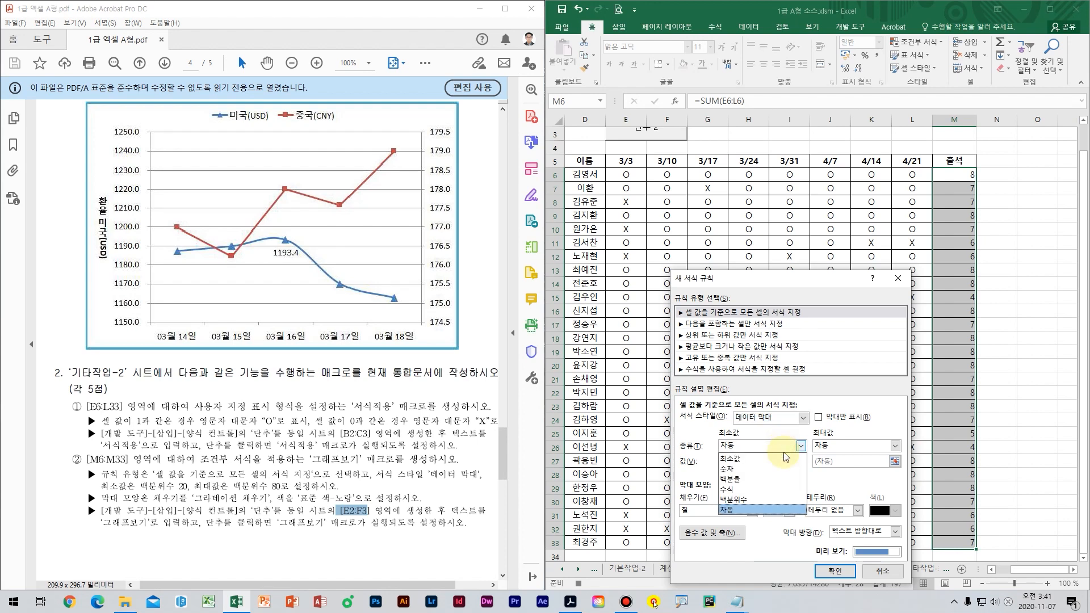
left_click(755, 497)
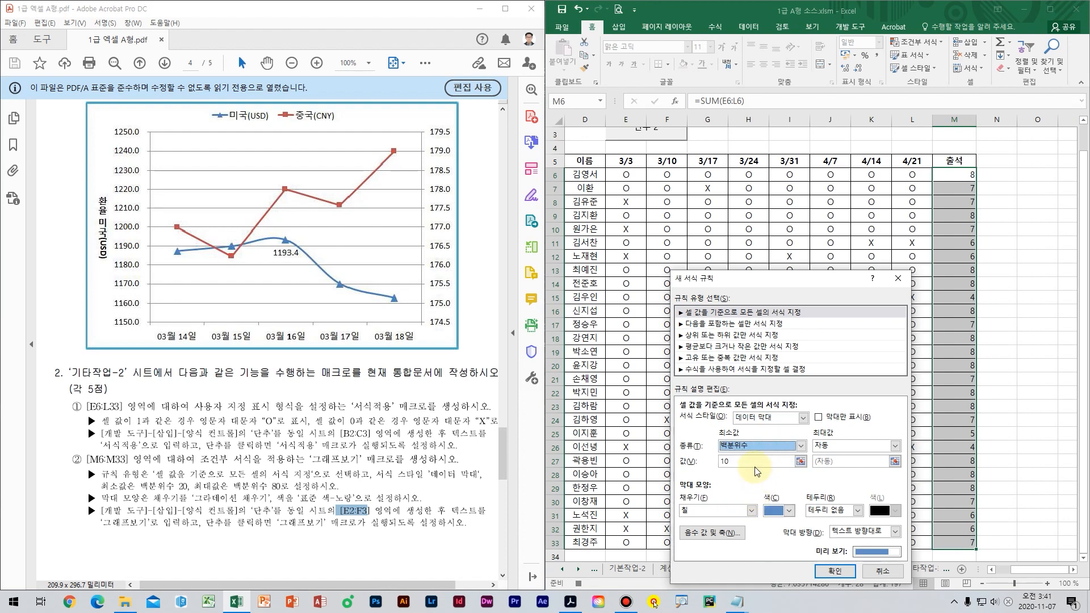
key("Tab")
type("2")
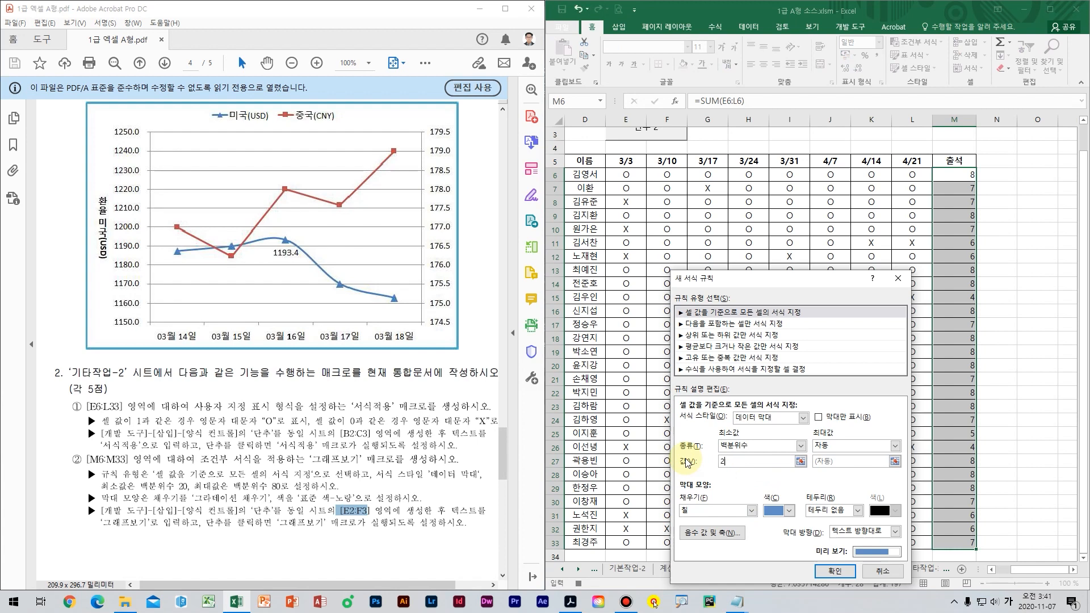
type("0")
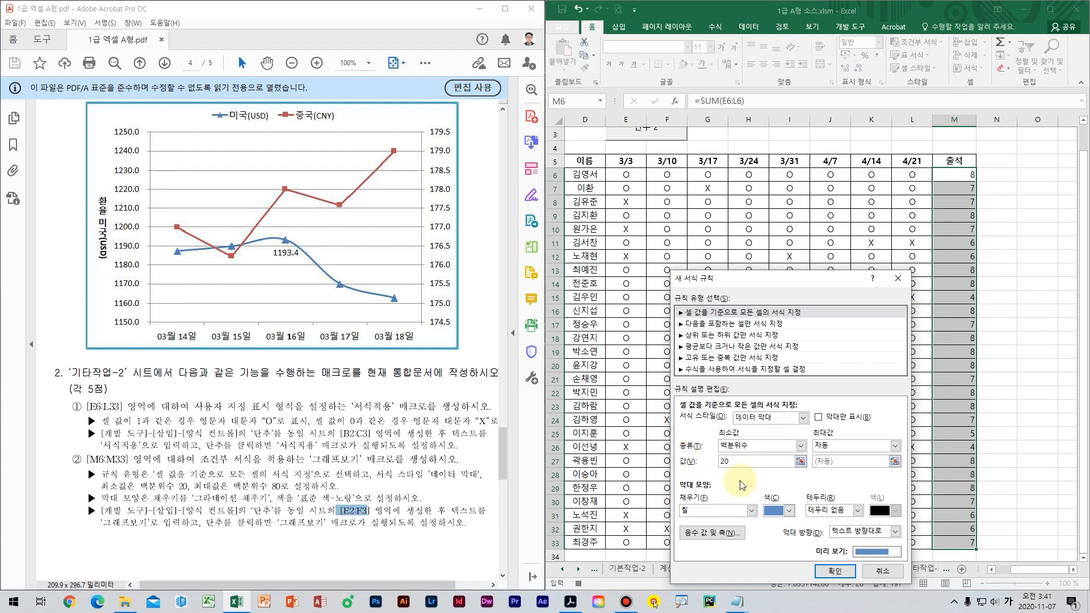
- Set the data bar's maximum to type 백분위수 with the value 80
left_click(835, 447)
left_click(830, 499)
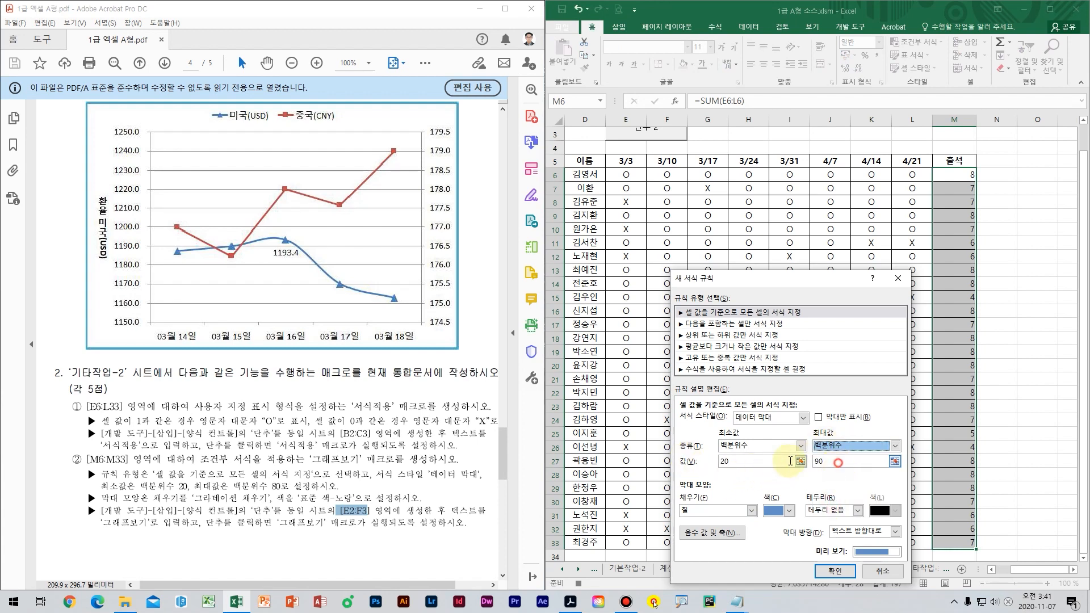
key("Tab")
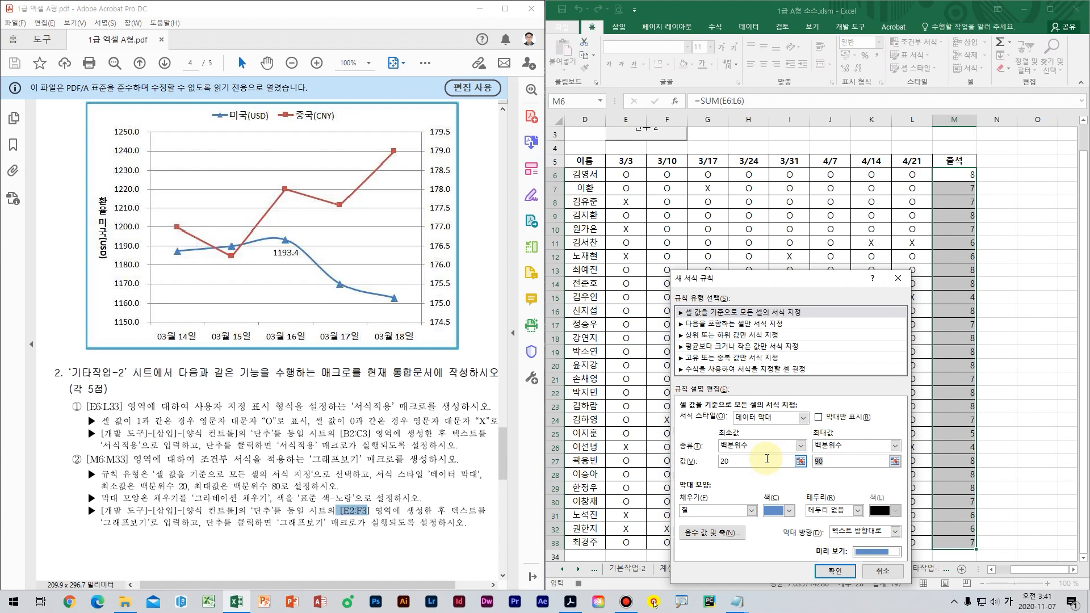
type("80")
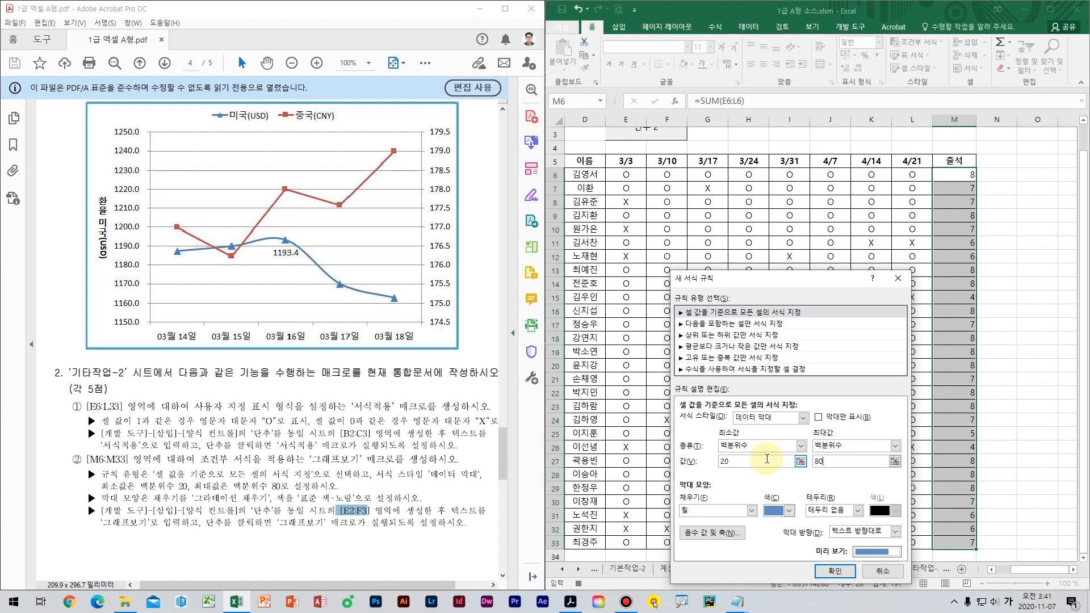
- Give the data bars a 그라데이션 채우기 fill in standard yellow (노랑) and apply the rule to M6:M33
left_click(748, 511)
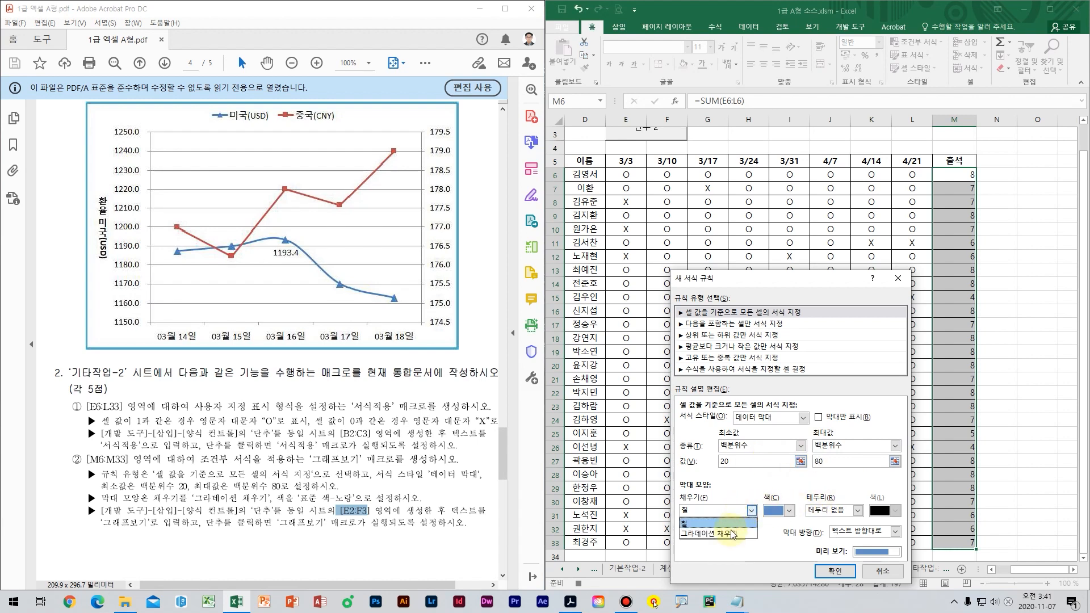
left_click(728, 533)
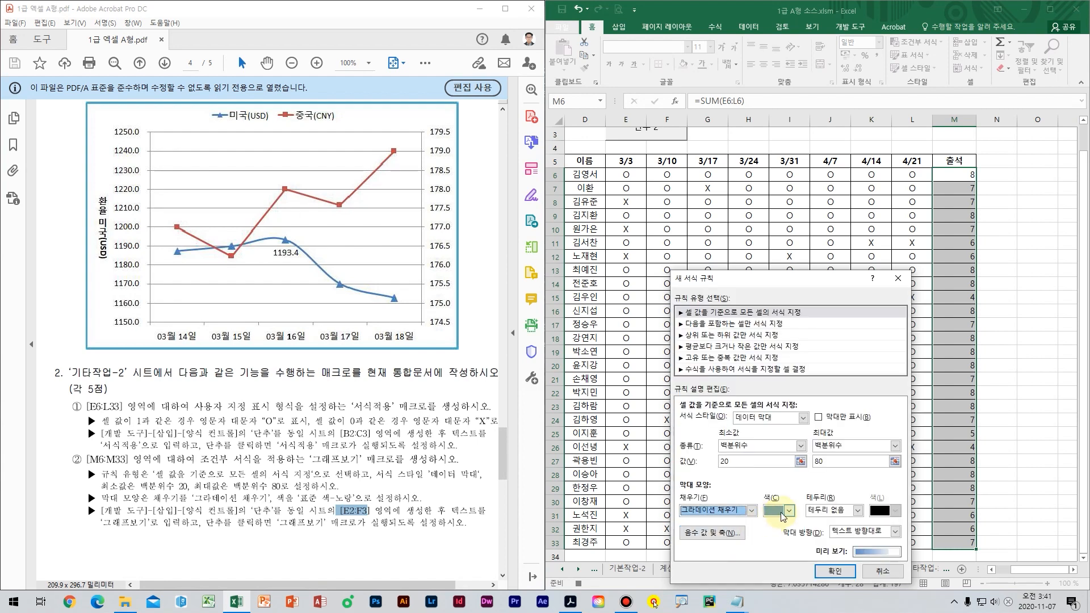
left_click(789, 511)
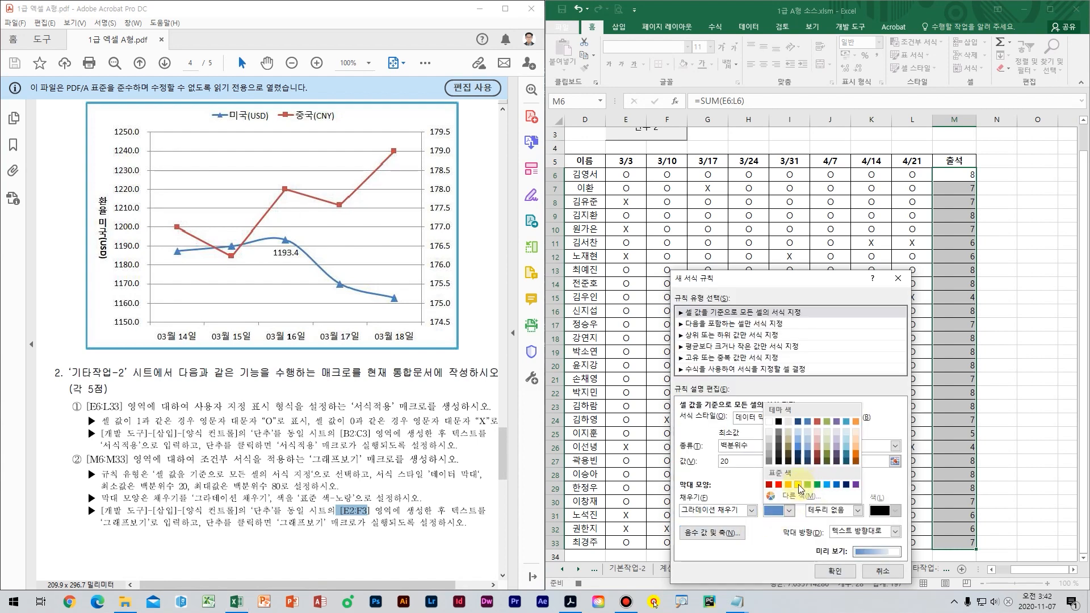
left_click(798, 486)
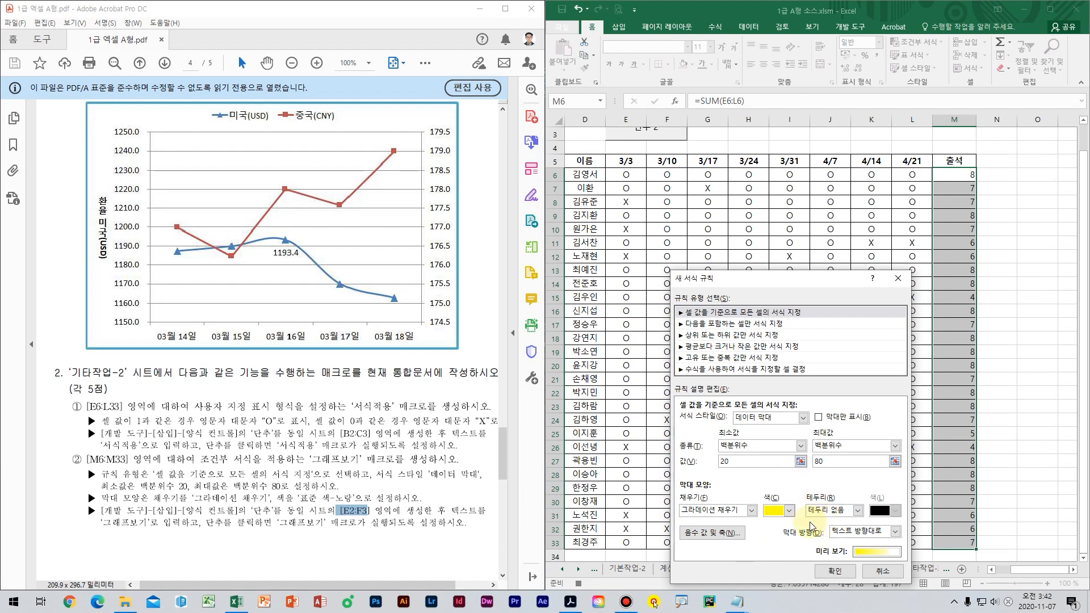
left_click(842, 574)
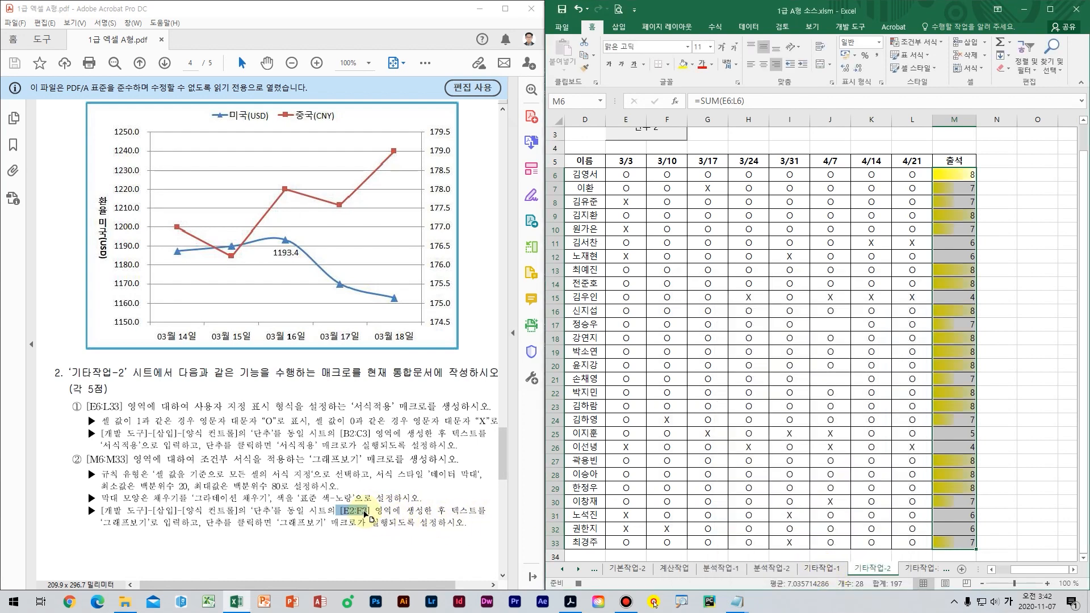
- Stop recording the macro and change the caption of the new button in E2:F3 to 그래프보기
left_click(1019, 218)
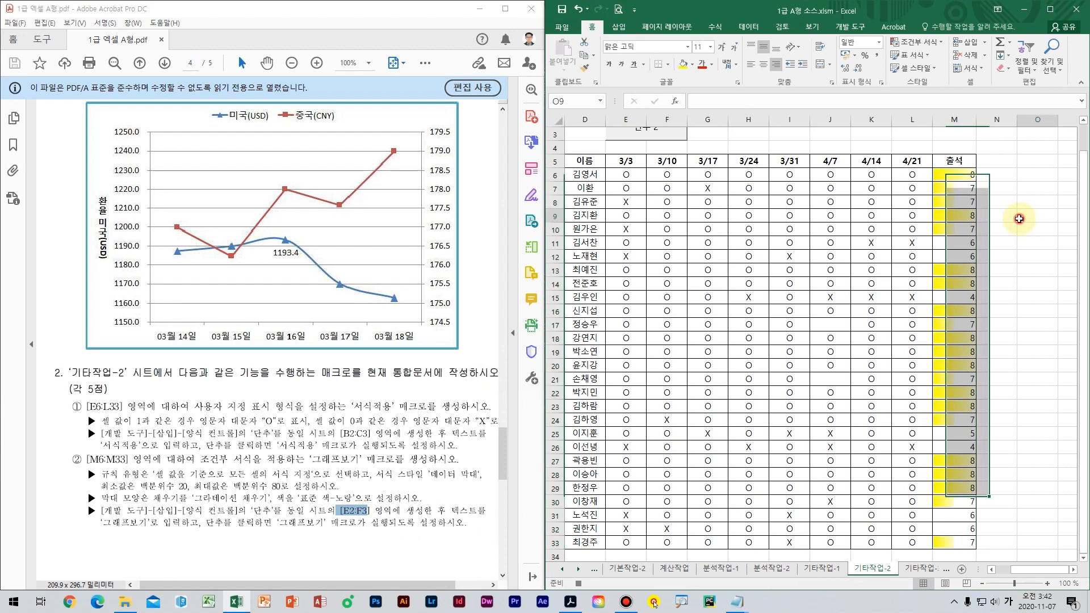
left_click(583, 582)
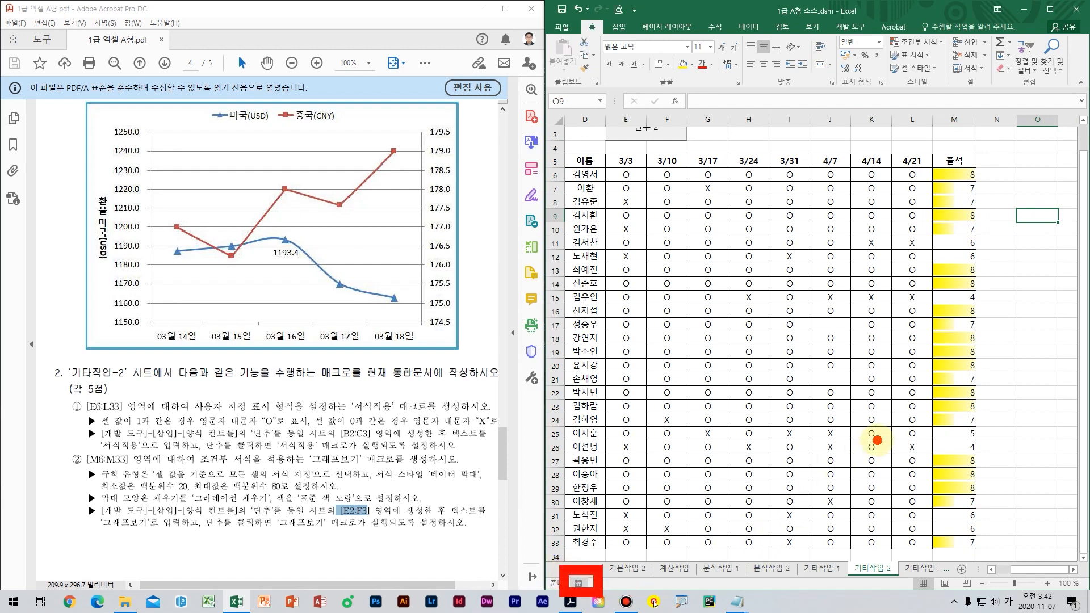
scroll(704, 148, "up", 1)
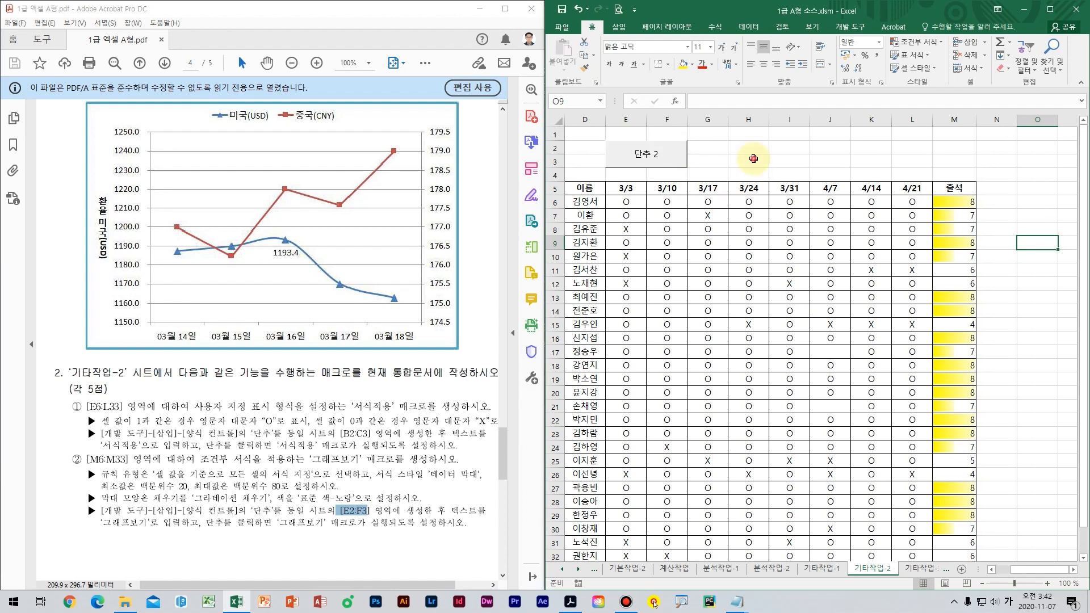
left_click(749, 162)
right_click(655, 155)
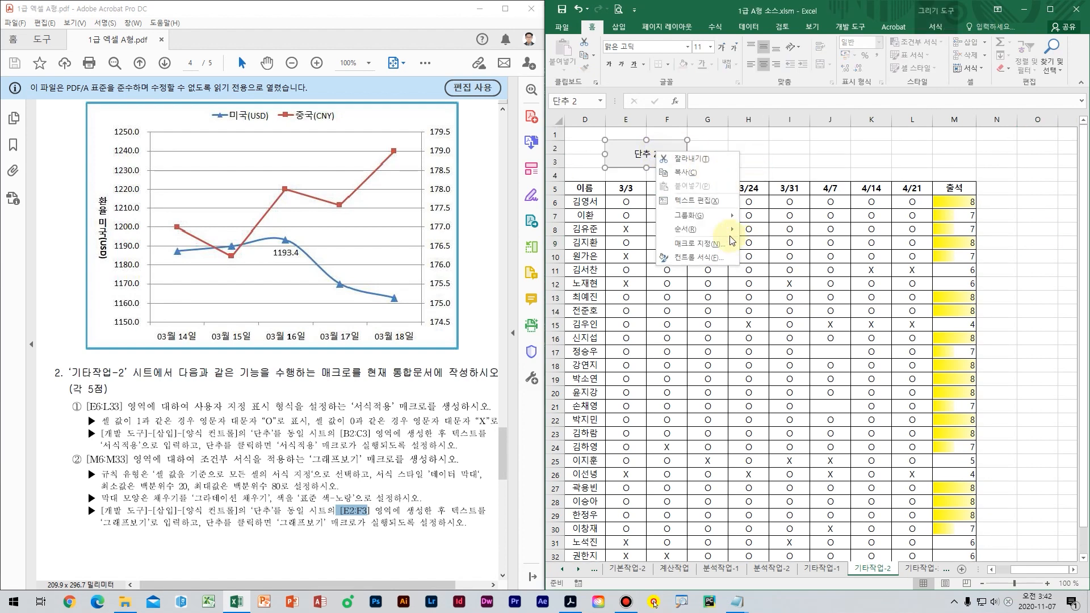
left_click(712, 199)
key("Delete")
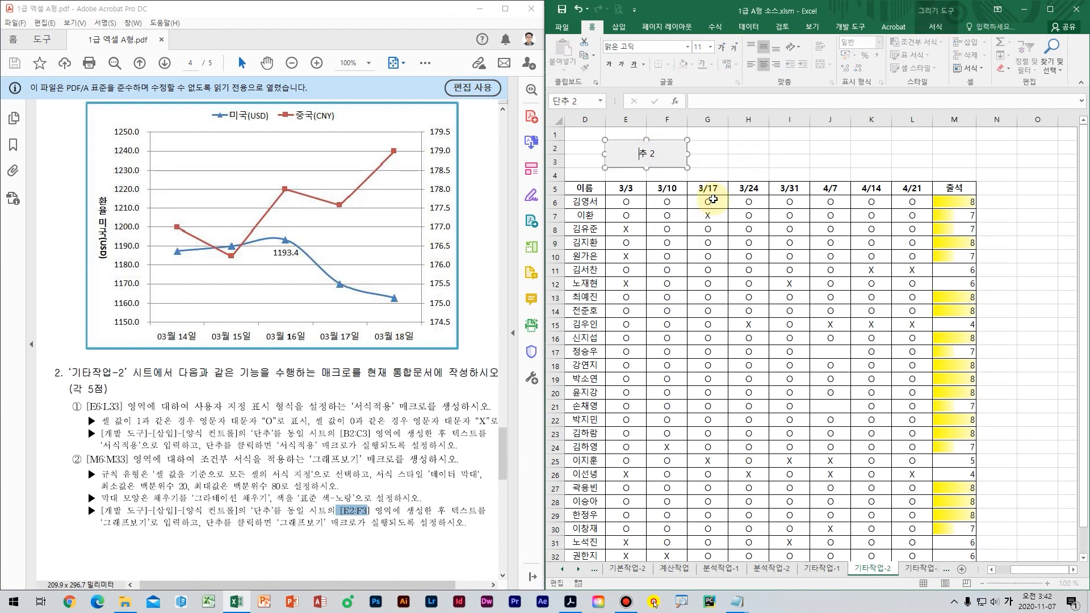
type("그래프보기")
left_click(741, 142)
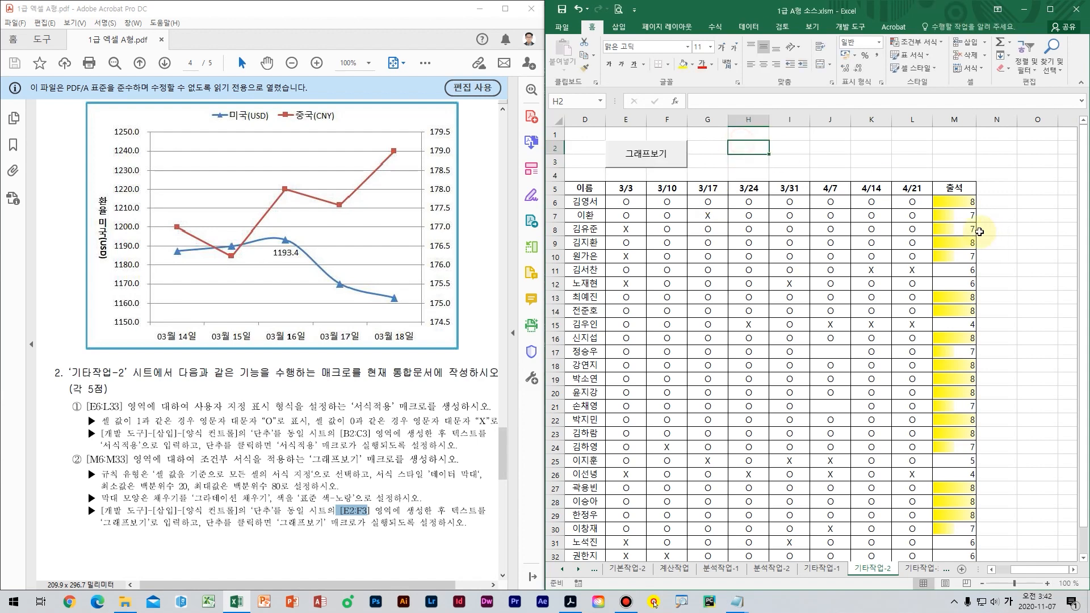
- Clear the conditional formatting rules from the entire sheet, and run the macro assigned to the 그래프보기 button
left_click(954, 215)
left_click(937, 46)
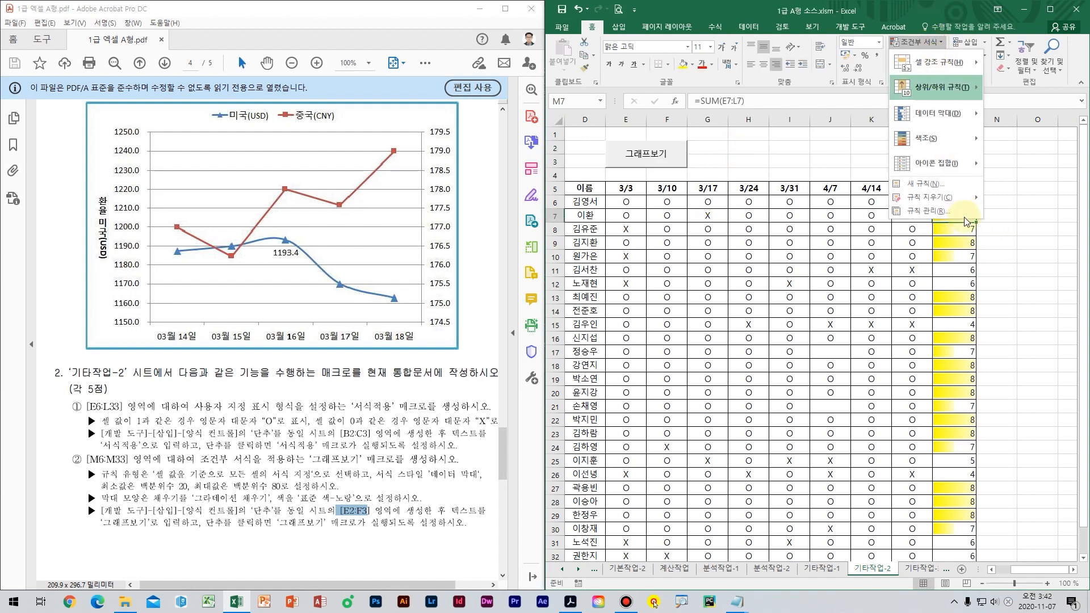
mouse_move(952, 202)
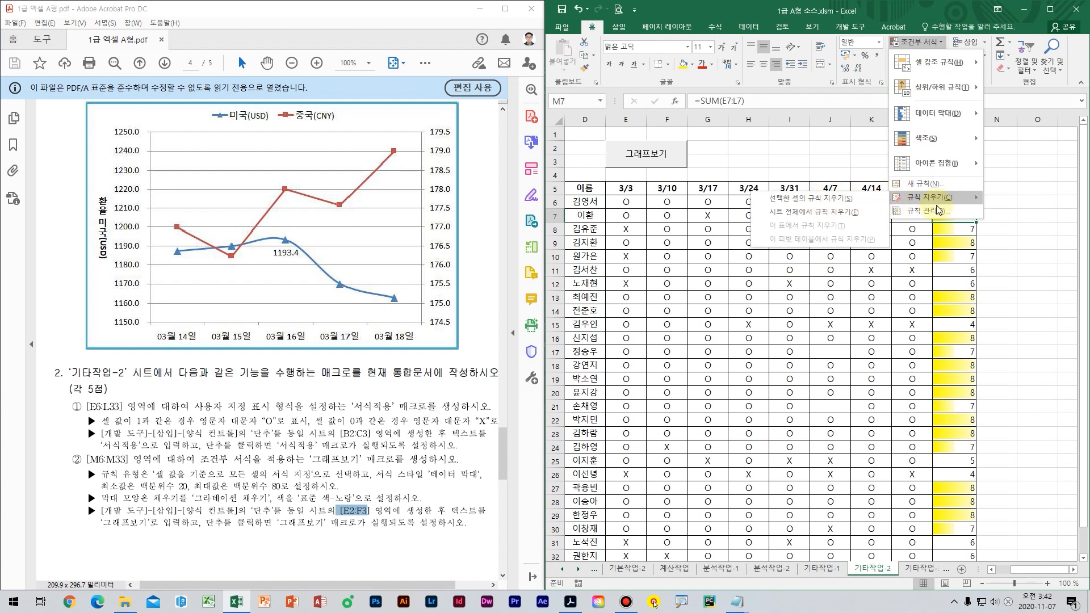
left_click(853, 213)
left_click(1020, 229)
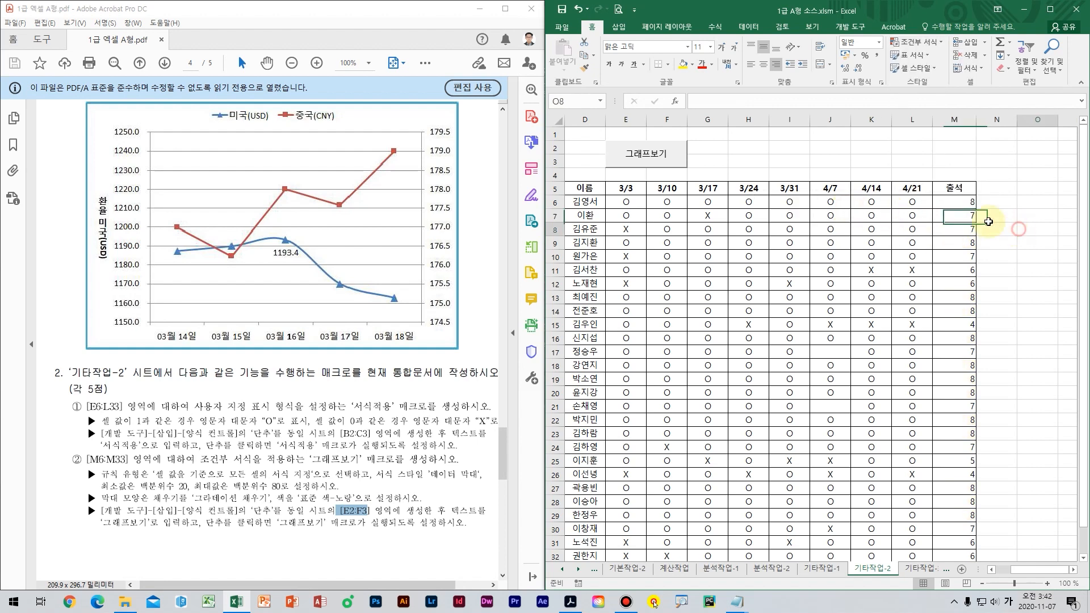
left_click(653, 165)
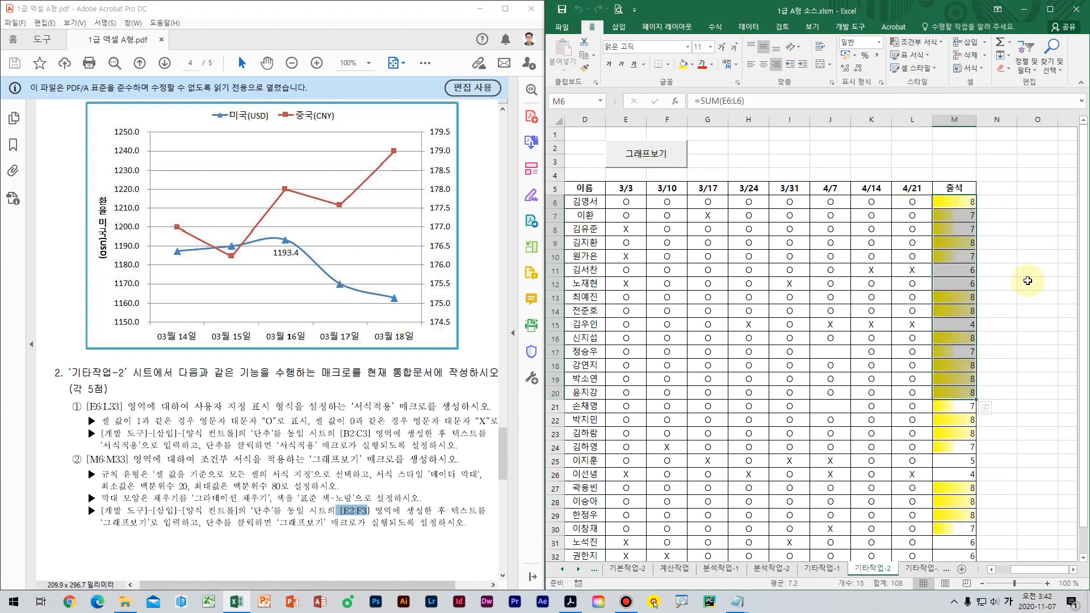
left_click(1028, 281)
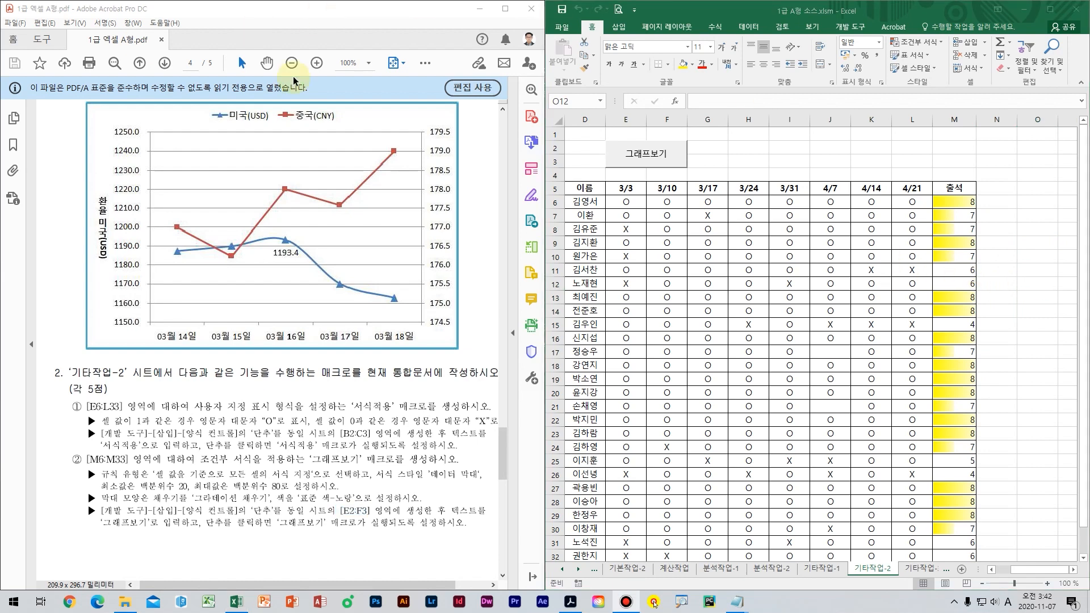
- Switch to the PDF in Acrobat and look up the requirements of problem 3 for the 기타작업-3 sheet
left_click(204, 372)
scroll(204, 372, "down", 1)
scroll(214, 369, "down", 10)
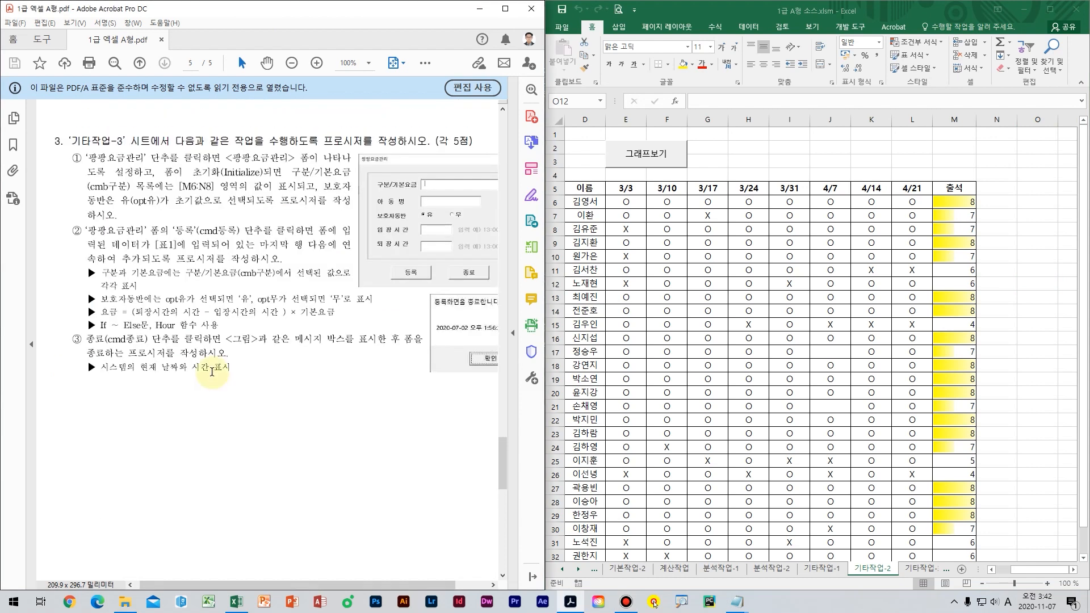
scroll(219, 368, "up", 10)
scroll(223, 365, "down", 5)
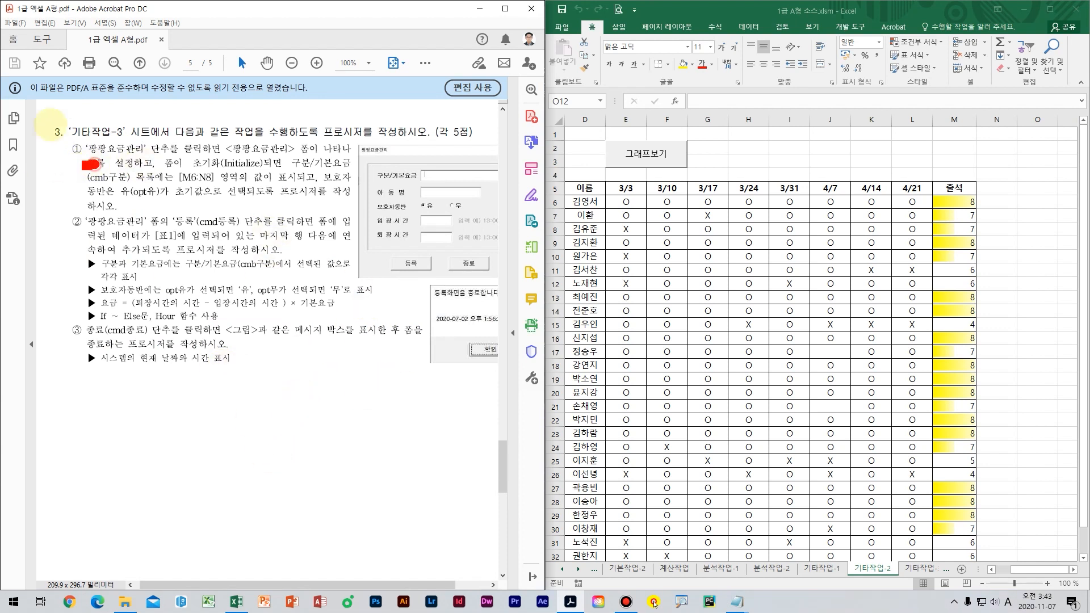
left_click_drag(89, 164, 111, 188)
mouse_move(43, 361)
left_mouse_down()
mouse_move(40, 341)
mouse_move(88, 376)
left_mouse_up()
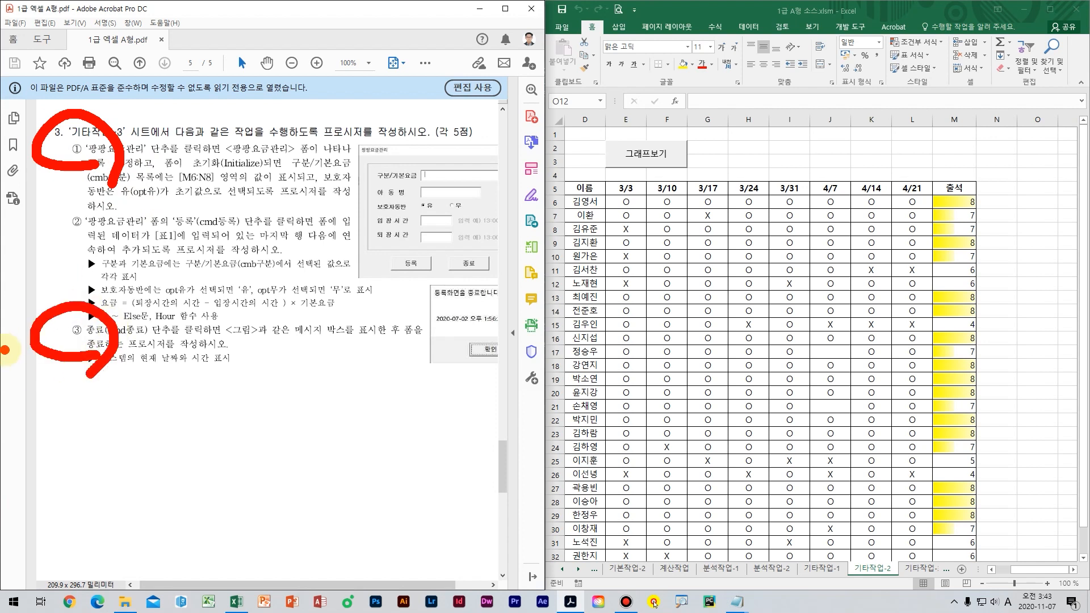
left_click_drag(33, 205, 243, 259)
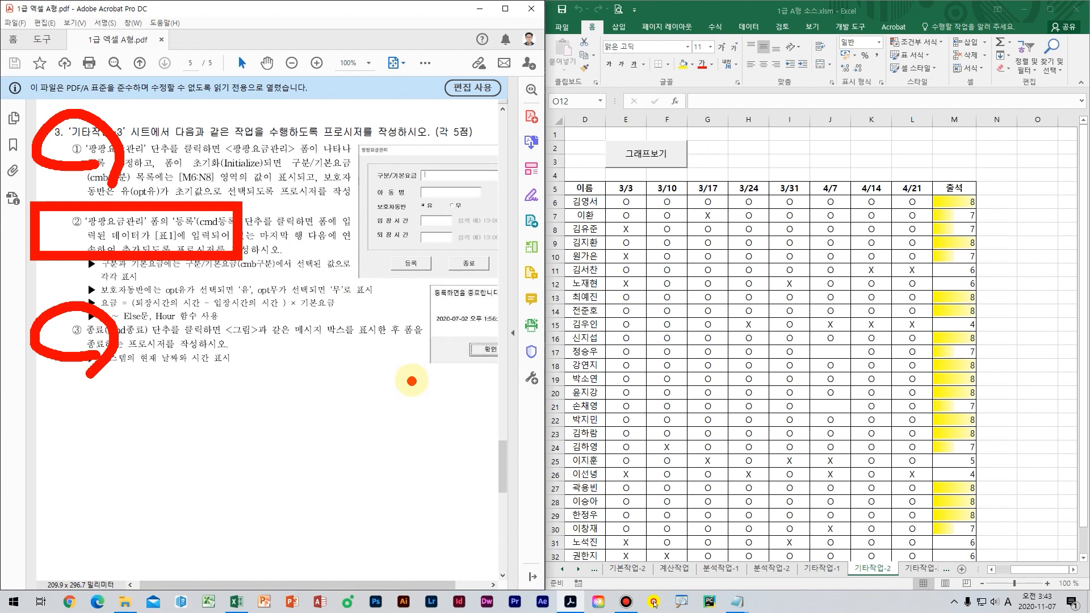
key("Escape")
key("ctrl+2")
left_click_drag(179, 395, 146, 457)
mouse_move(206, 417)
left_mouse_down()
mouse_move(189, 487)
mouse_move(253, 429)
left_mouse_up()
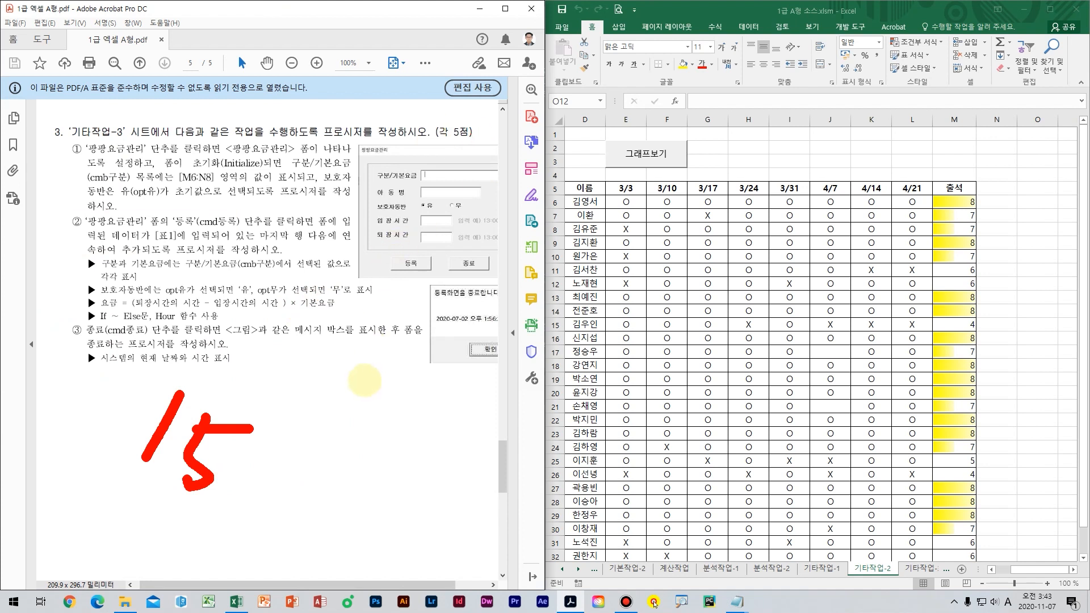
mouse_move(396, 368)
left_mouse_down()
mouse_move(352, 362)
mouse_move(347, 423)
mouse_move(335, 413)
left_mouse_up()
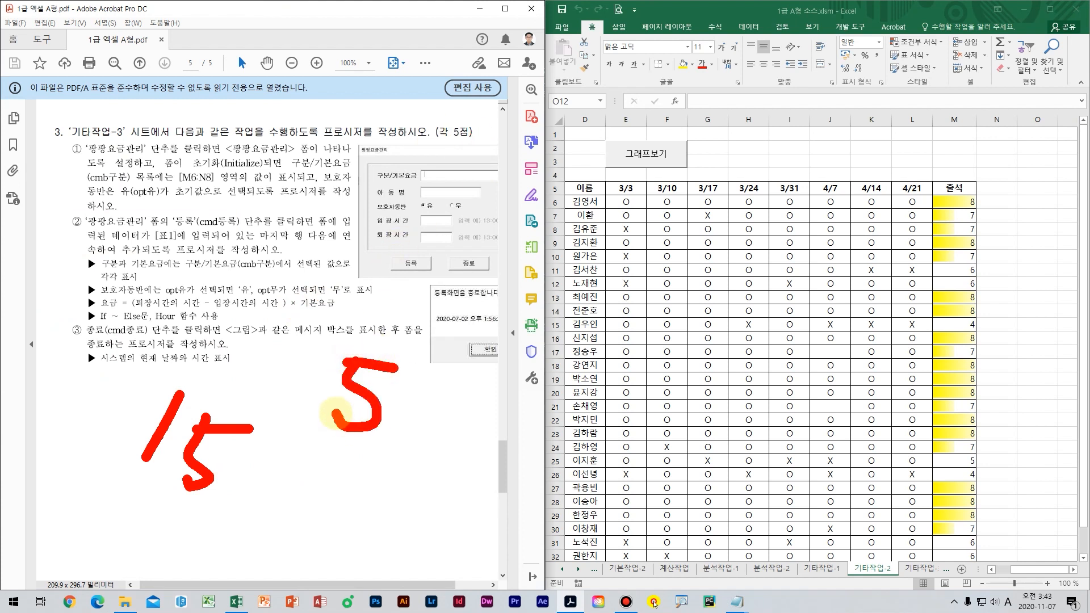
left_click_drag(401, 405, 484, 391)
left_click_drag(523, 360, 487, 417)
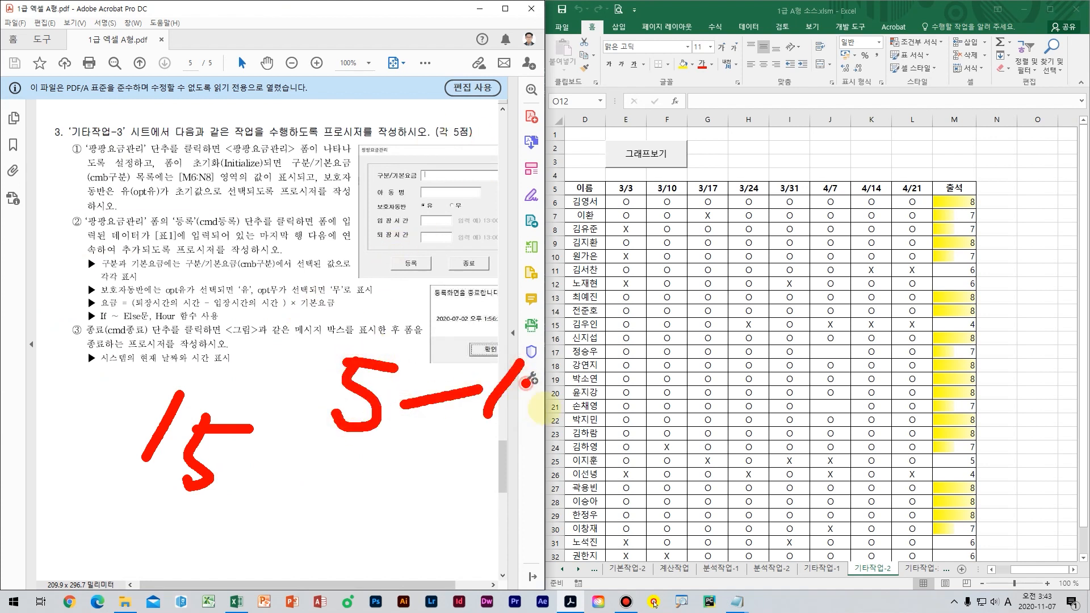
left_click_drag(530, 379, 526, 381)
left_click_drag(402, 450, 368, 494)
mouse_move(480, 464)
left_mouse_down()
mouse_move(548, 489)
mouse_move(330, 326)
mouse_move(562, 522)
left_mouse_up()
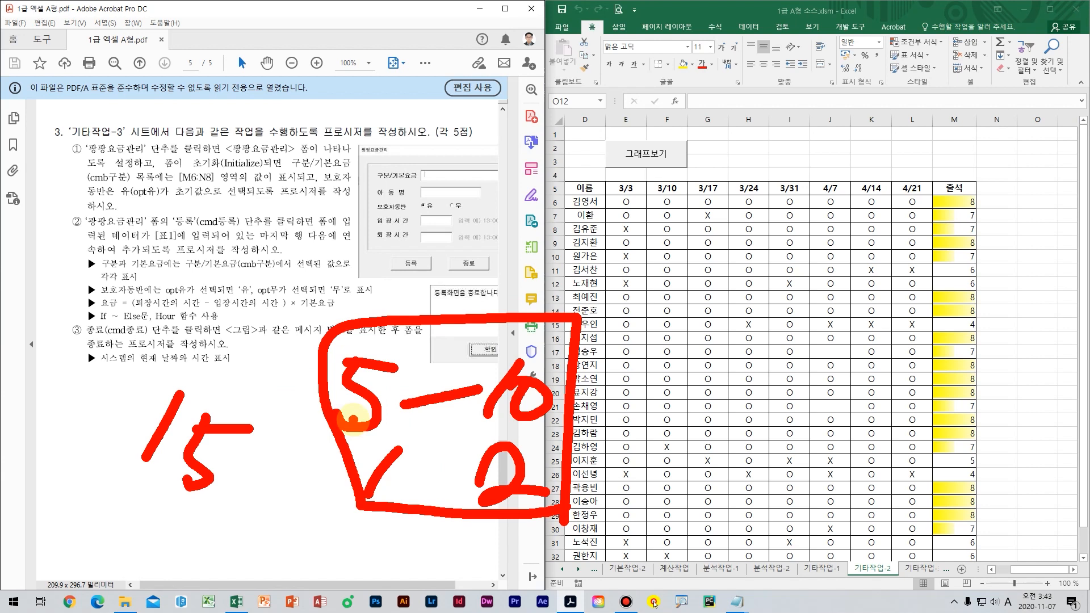
mouse_move(55, 199)
left_mouse_down()
mouse_move(300, 322)
mouse_move(384, 318)
left_mouse_up()
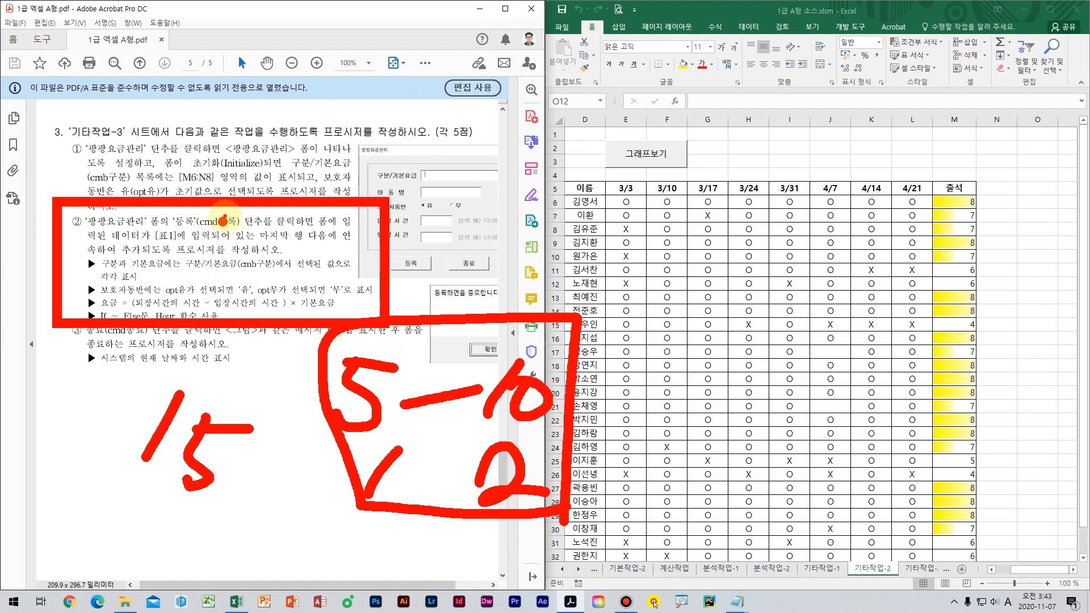
left_click_drag(223, 220, 121, 281)
left_click_drag(126, 209, 232, 297)
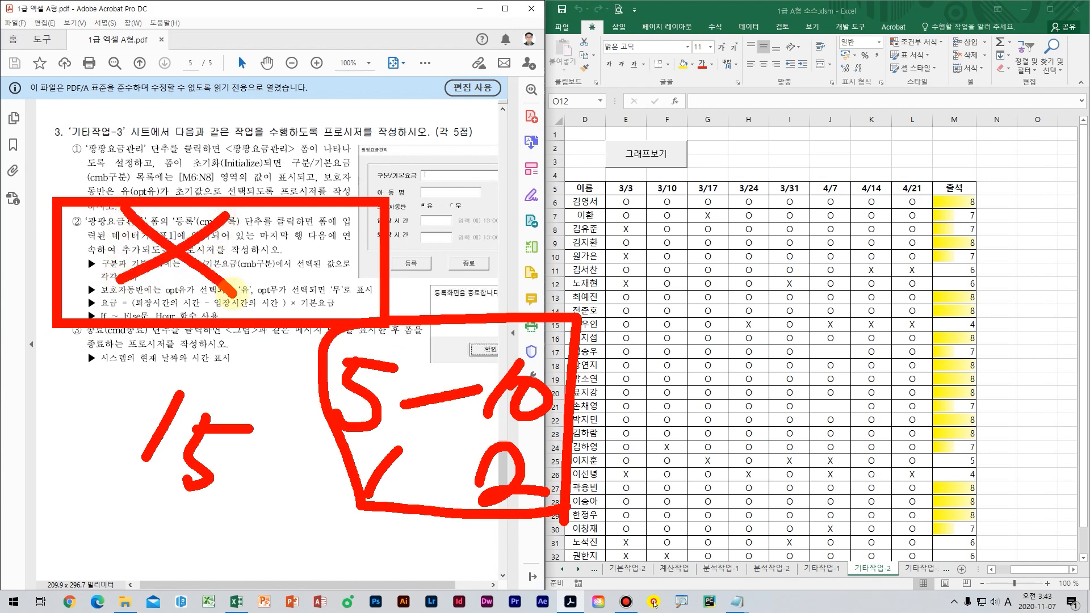
key("Escape")
- Return to Excel, go to the 기타작업-3 sheet, and consult the PDF's first requirement for problem 3
left_click(923, 573)
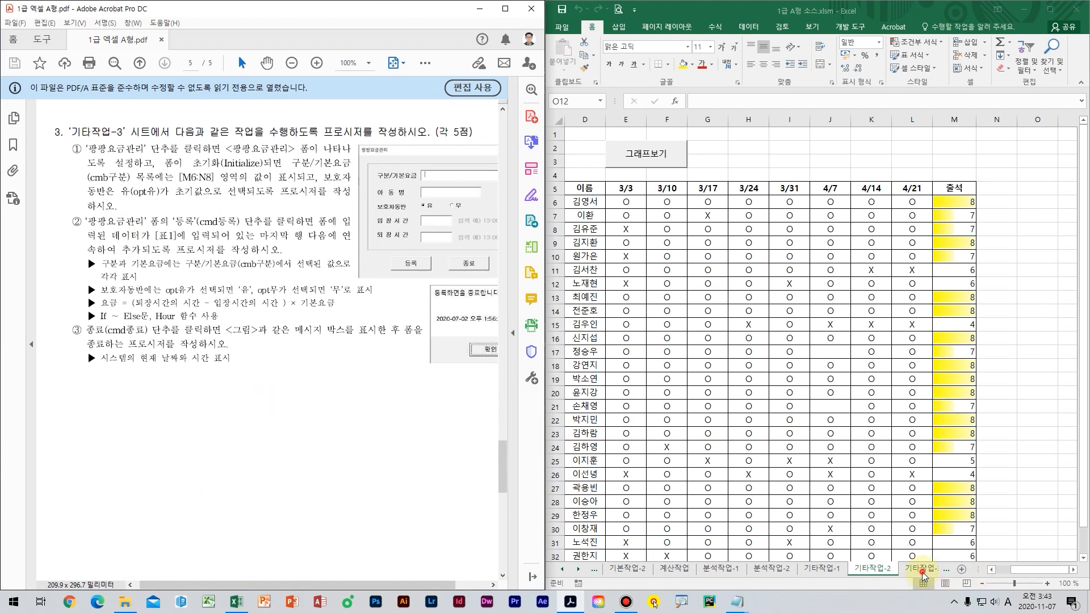
left_click(771, 295)
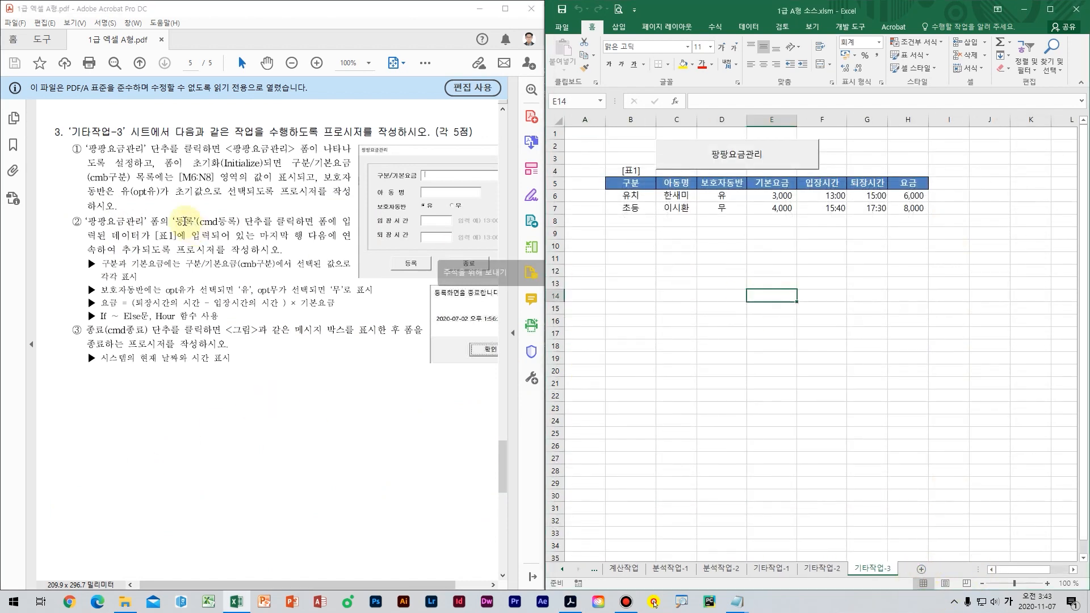
left_click(169, 191)
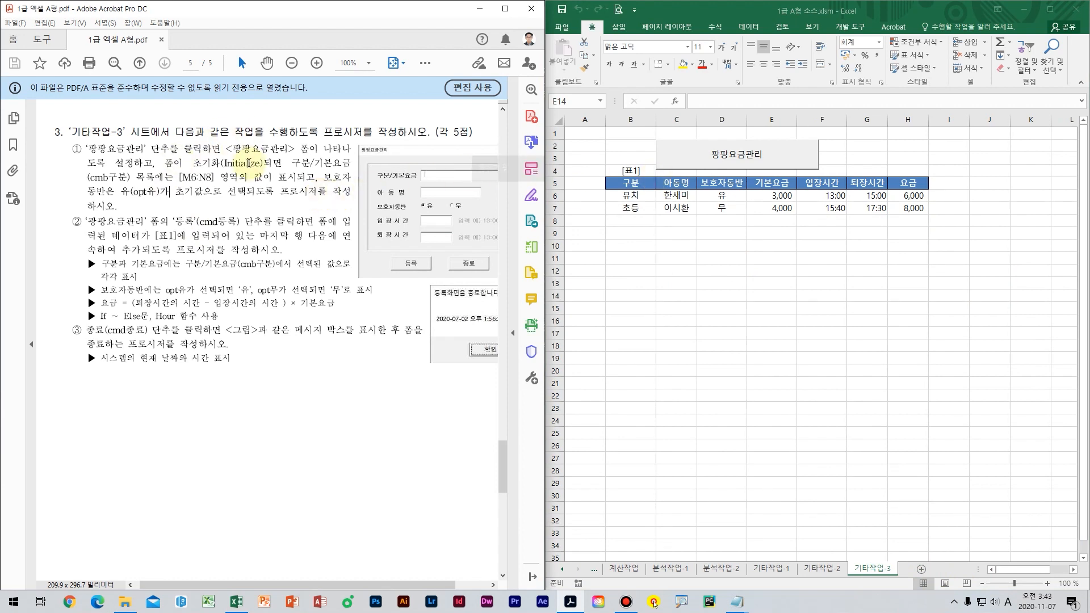
- Test whether the 팡팡요금관리 button on the sheet runs anything
left_click(770, 160)
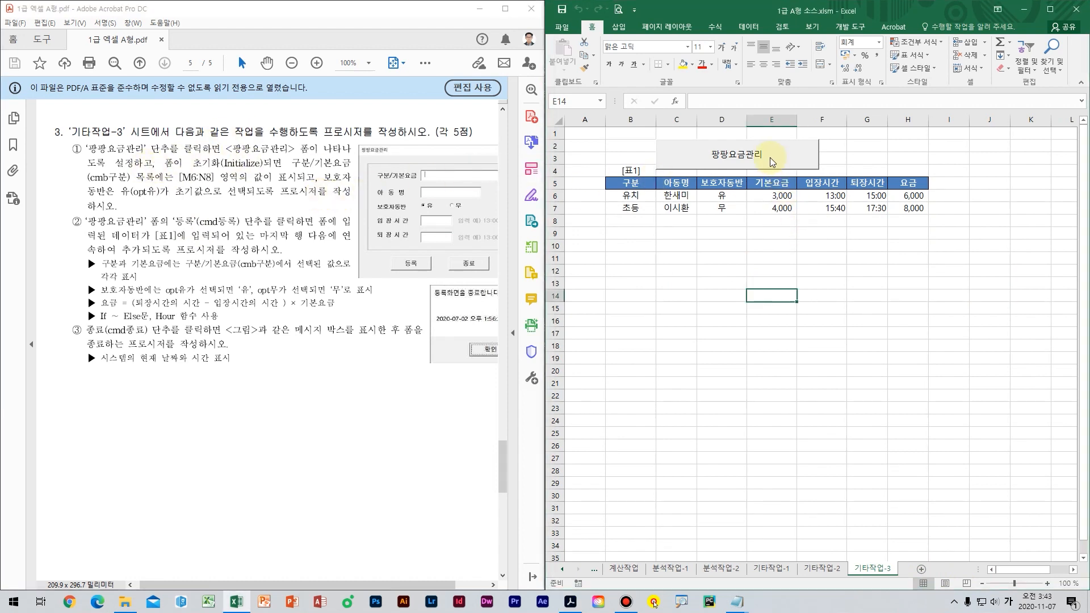
left_click(769, 158)
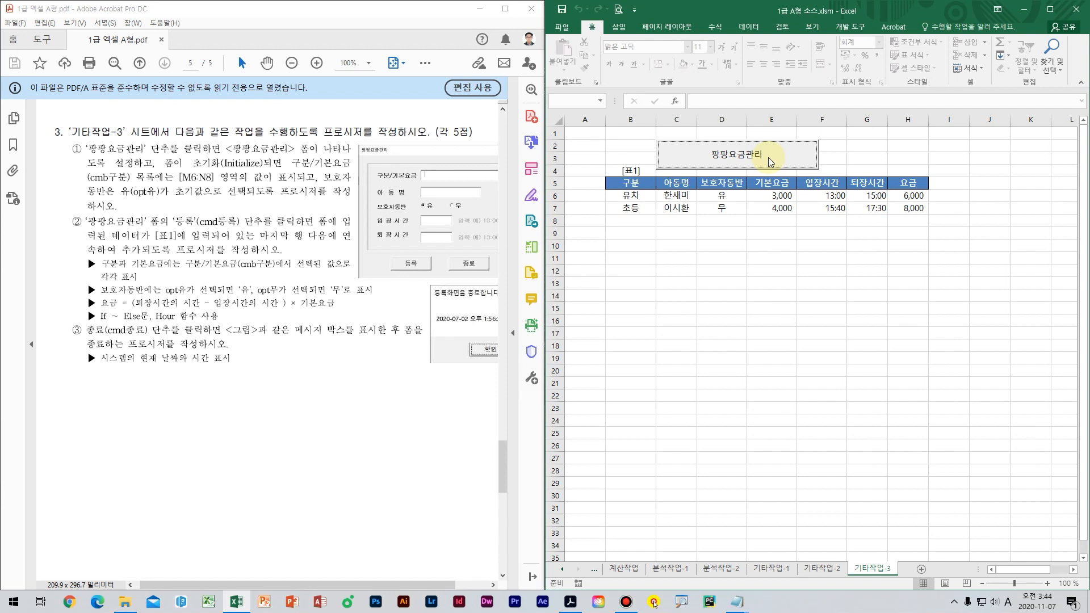
left_click(756, 229)
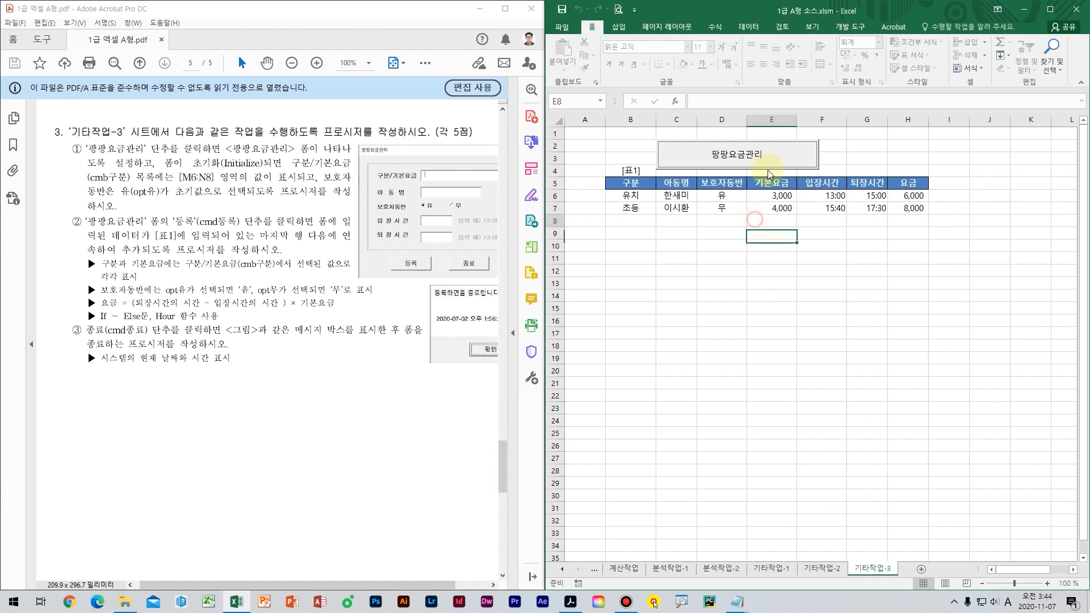
left_click(770, 164)
left_click(872, 158)
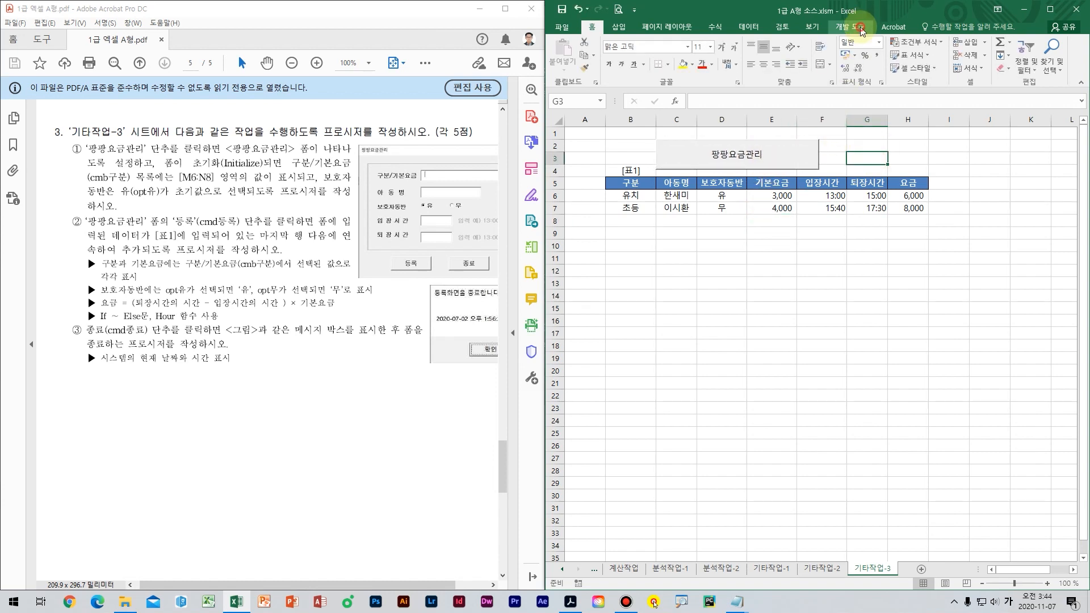
- Turn on design mode and open the click event procedure of the 팡팡요금관리 button in the Visual Basic editor
left_click(862, 27)
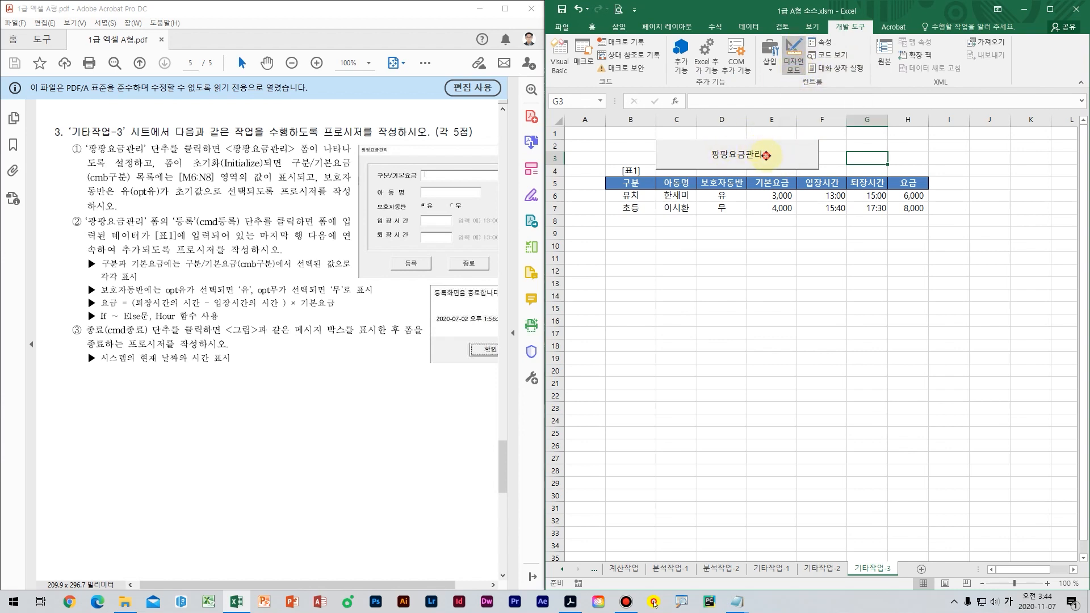
left_click(754, 157)
double_click(703, 159)
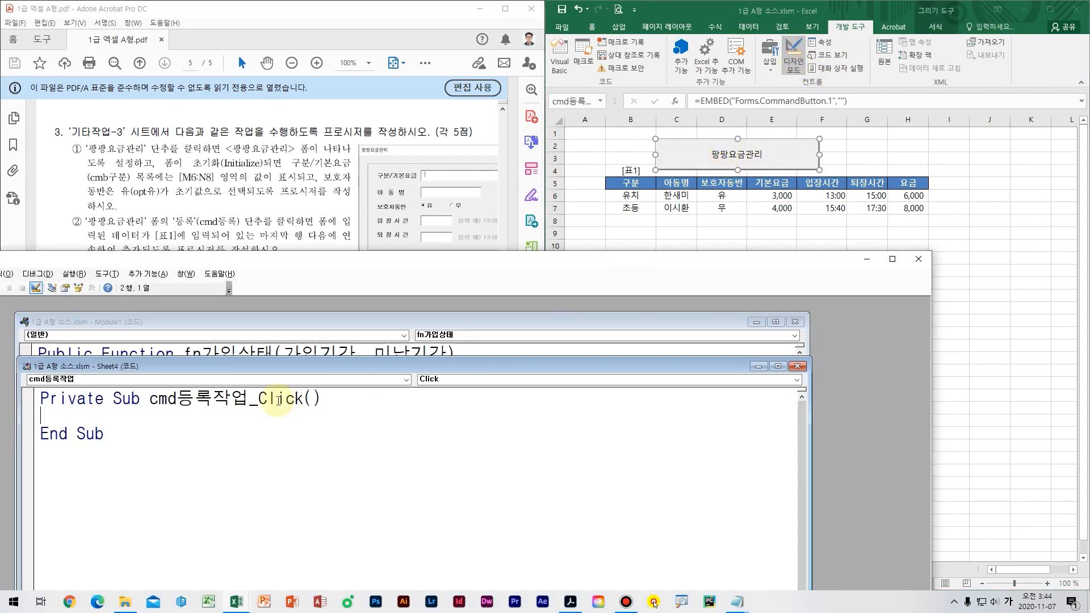
left_click_drag(338, 253, 582, 227)
- Write the line 팡팡요금관리.Show in the cmd등록작업_Click procedure to display the form
type("팡팡욕")
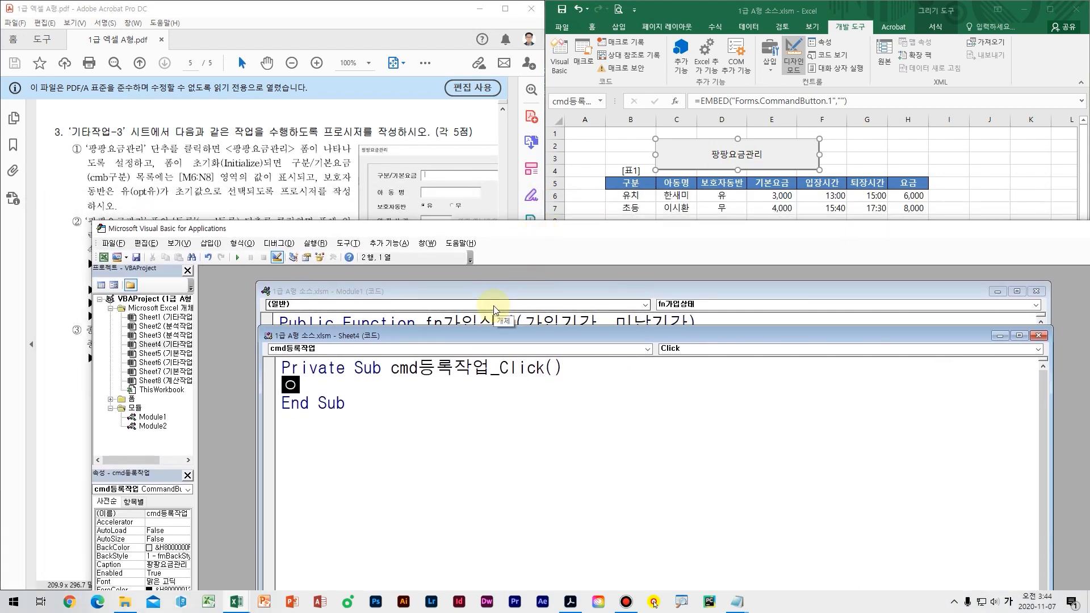
type("금관리;")
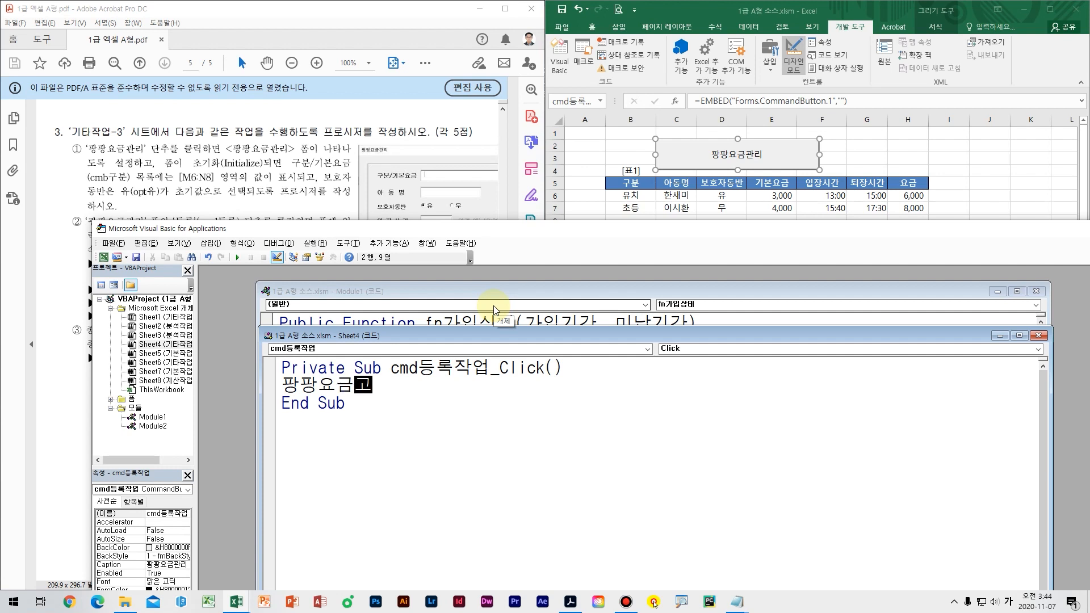
type(".")
key("Hangul")
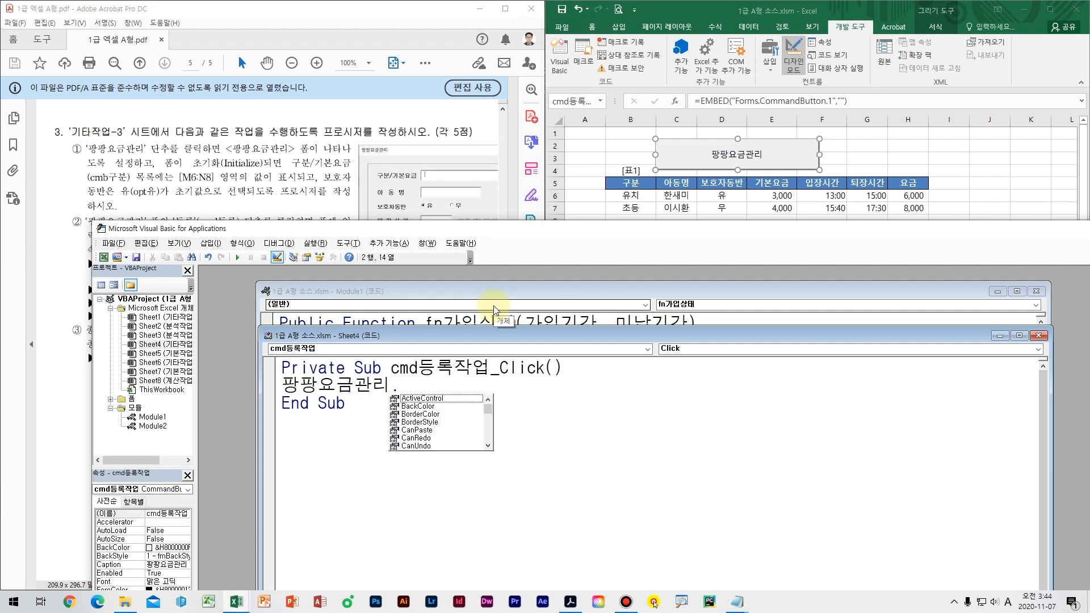
type("show")
key("Tab")
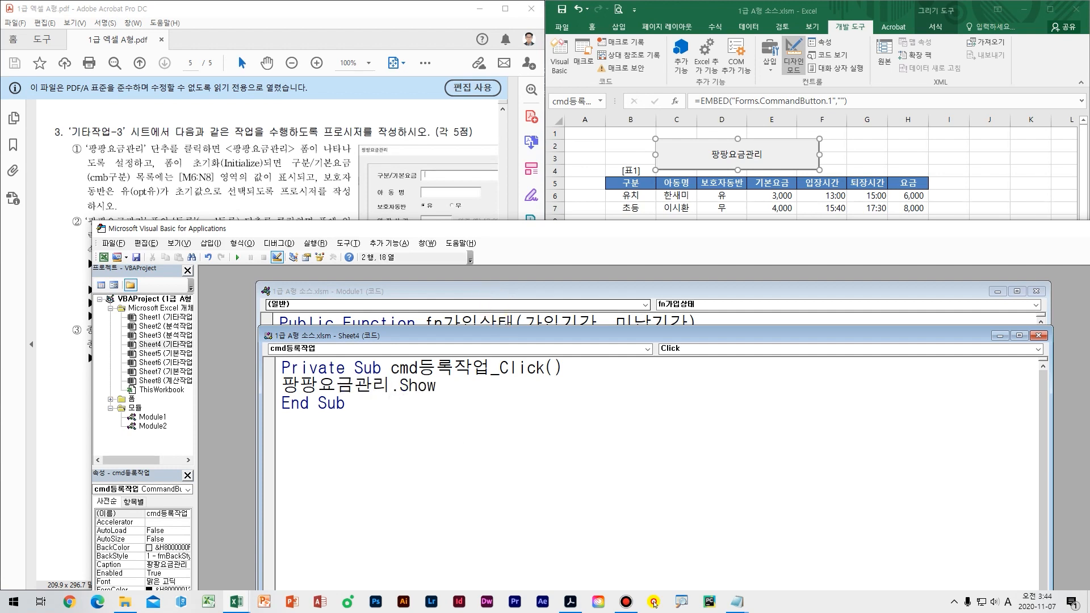
key("Return")
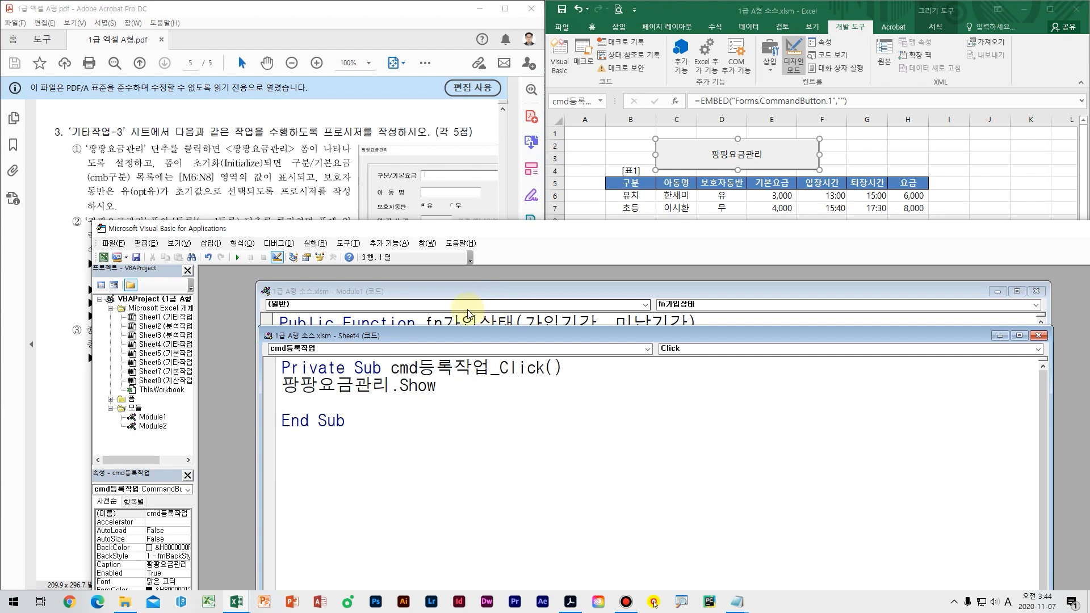
- Run the cmd등록작업_Click procedure to check that the 팡팡요금관리 form opens, compare with the PDF's initialization requirement, and close the form
key("F5")
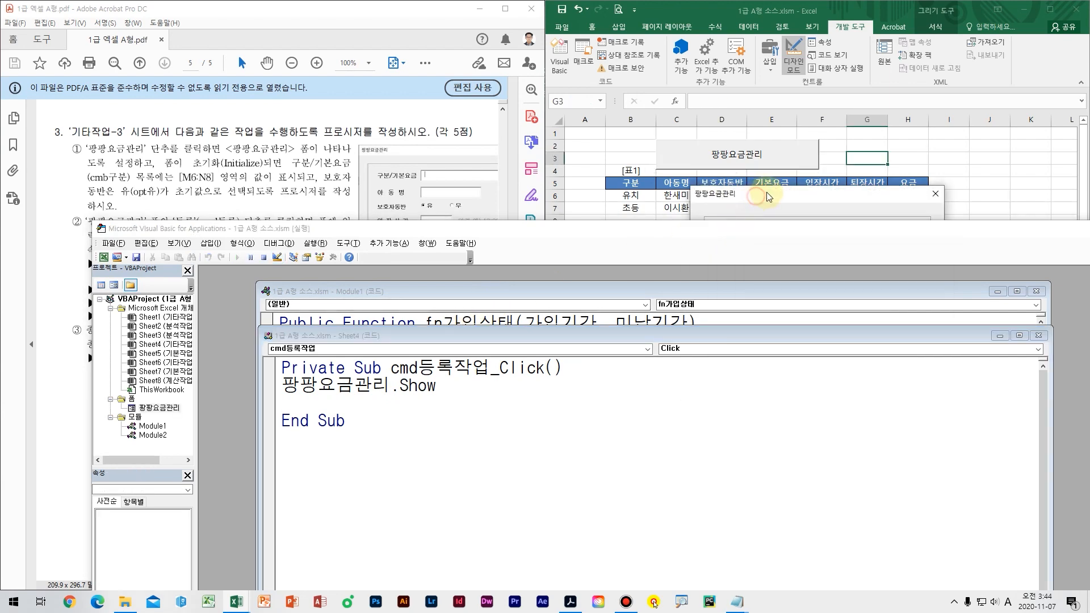
left_click_drag(507, 196, 471, 251)
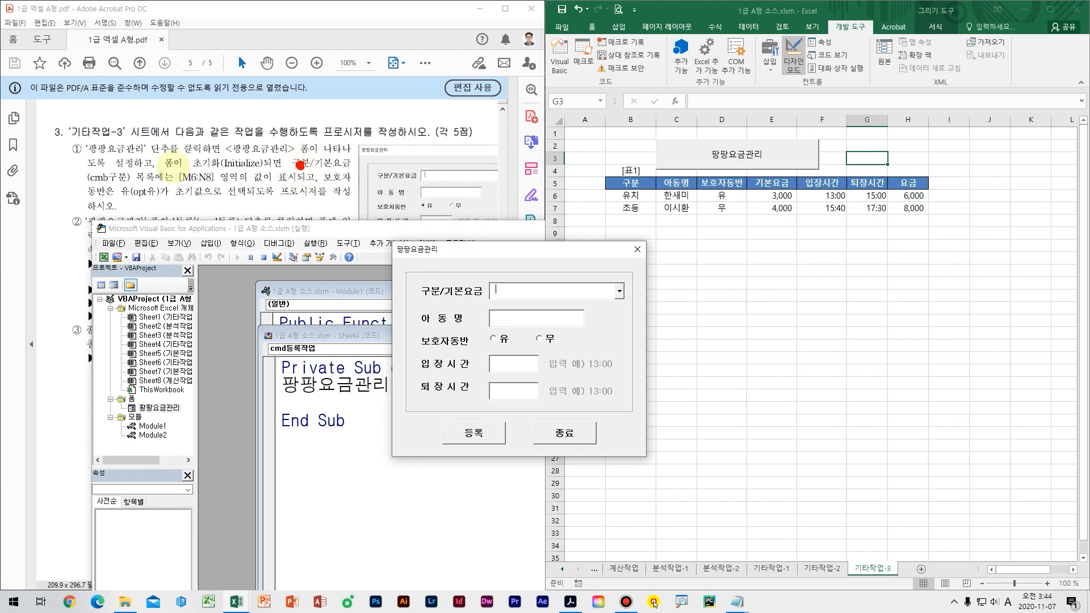
mouse_move(159, 168)
left_mouse_down()
mouse_move(46, 173)
mouse_move(245, 174)
mouse_move(261, 136)
left_mouse_up()
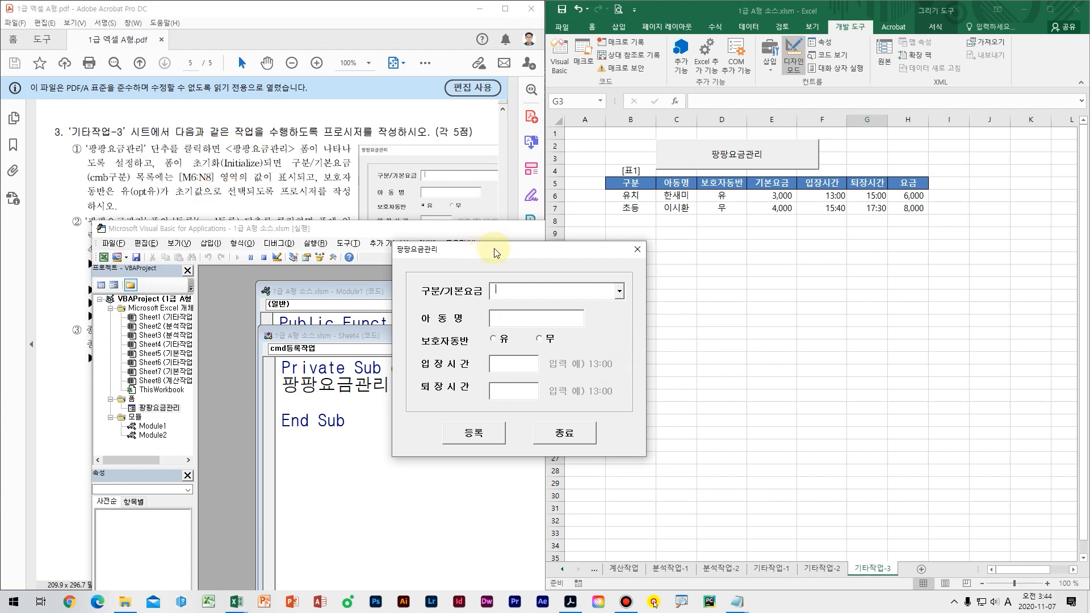
left_click(639, 250)
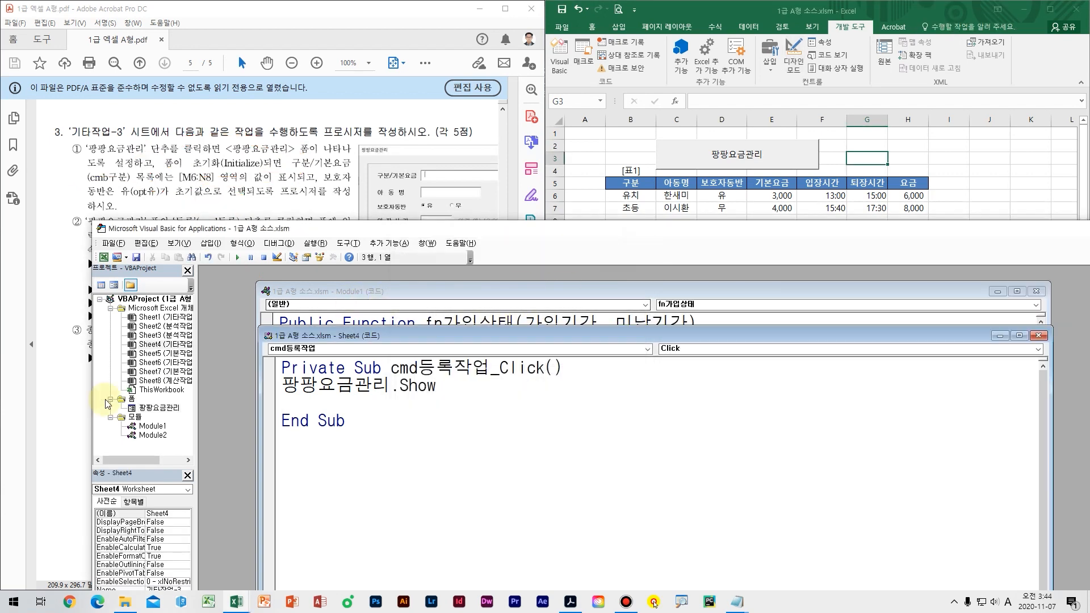
- Open the 팡팡요금관리 form's code from its design view and create the UserForm_Initialize event procedure
left_click(162, 408)
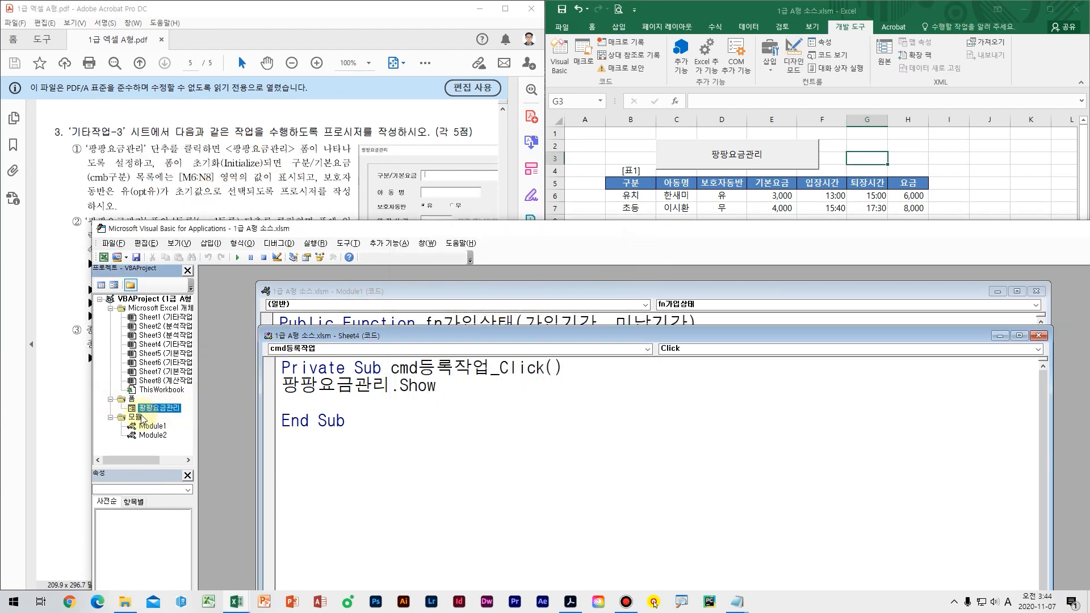
double_click(156, 409)
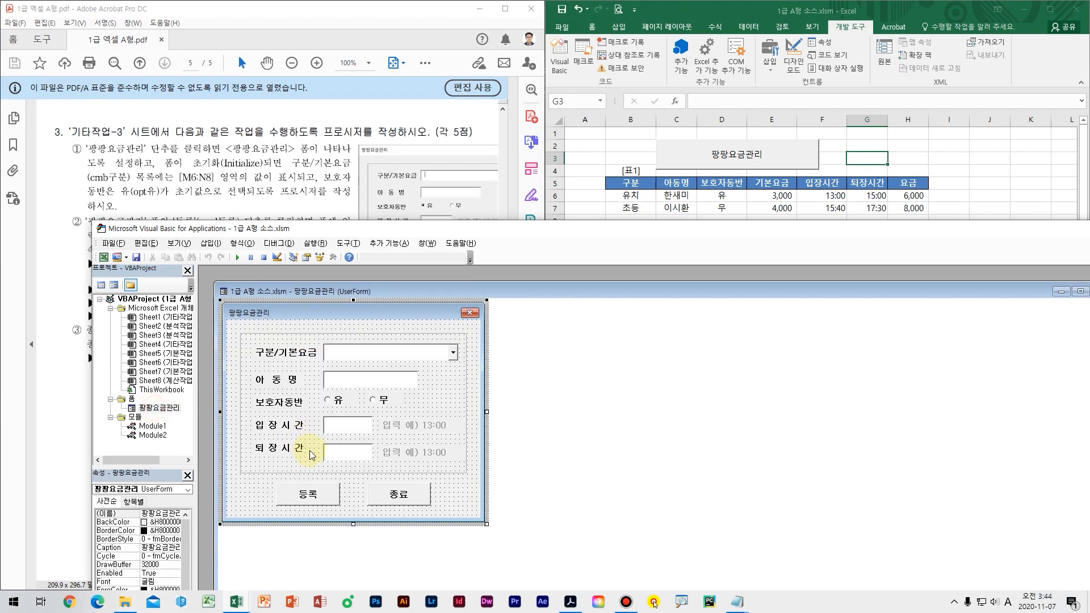
left_click_drag(339, 298, 388, 299)
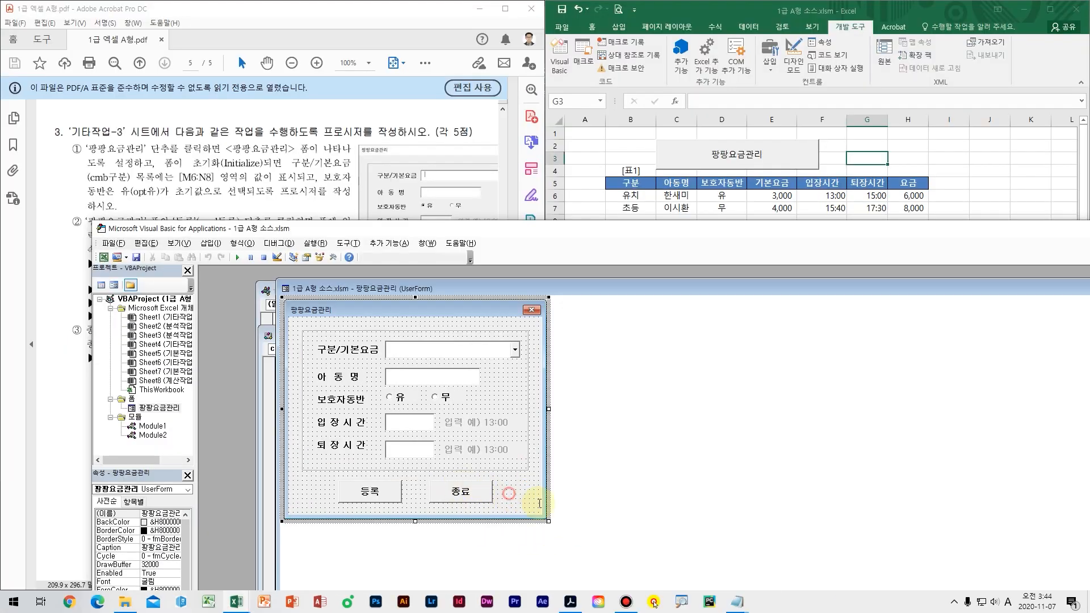
double_click(539, 503)
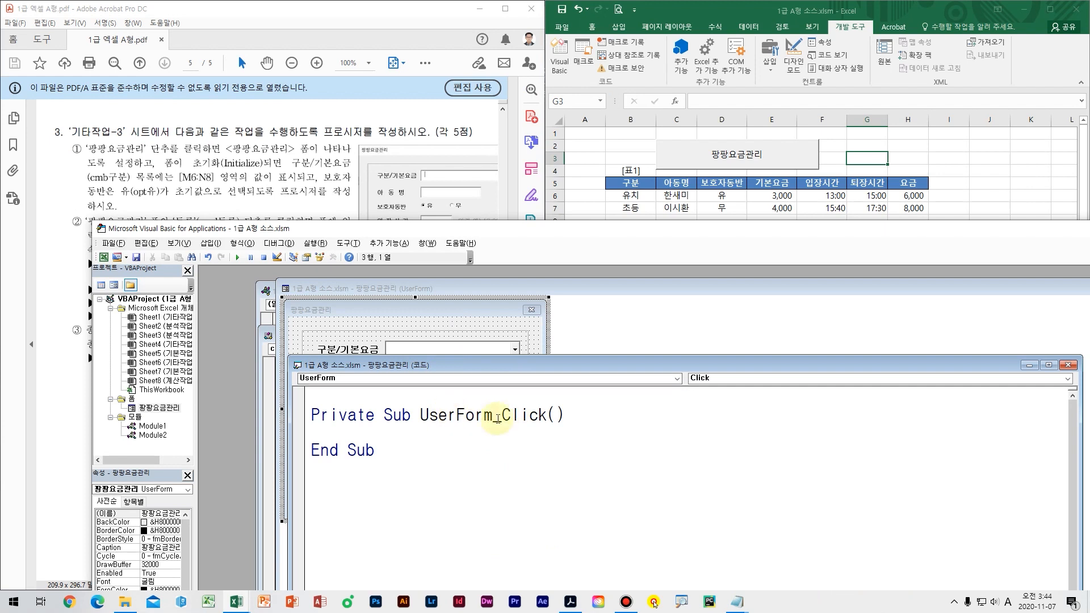
left_click_drag(496, 365, 487, 318)
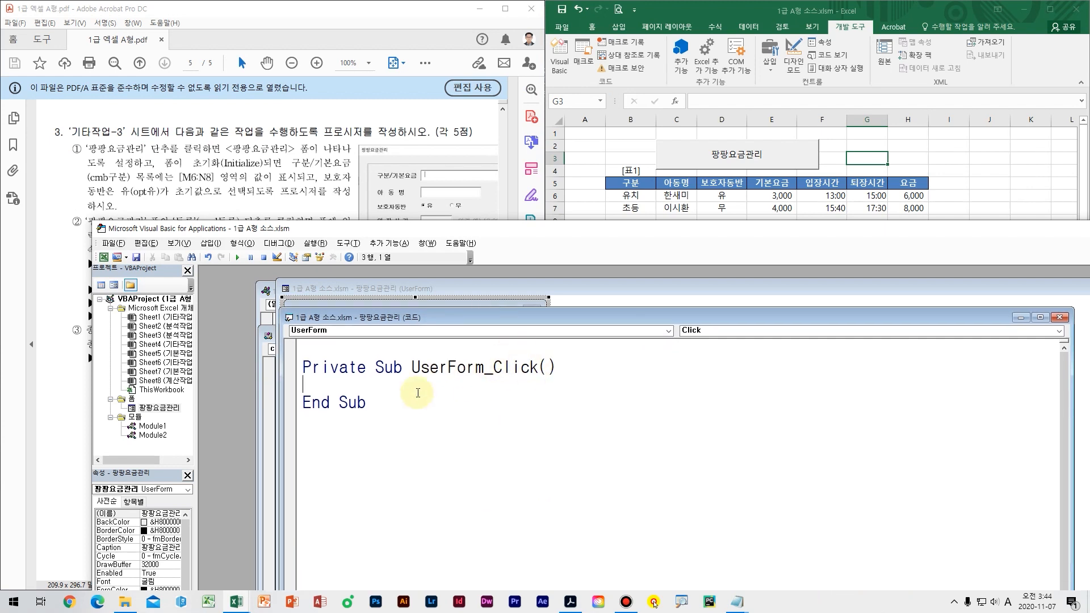
left_click(716, 331)
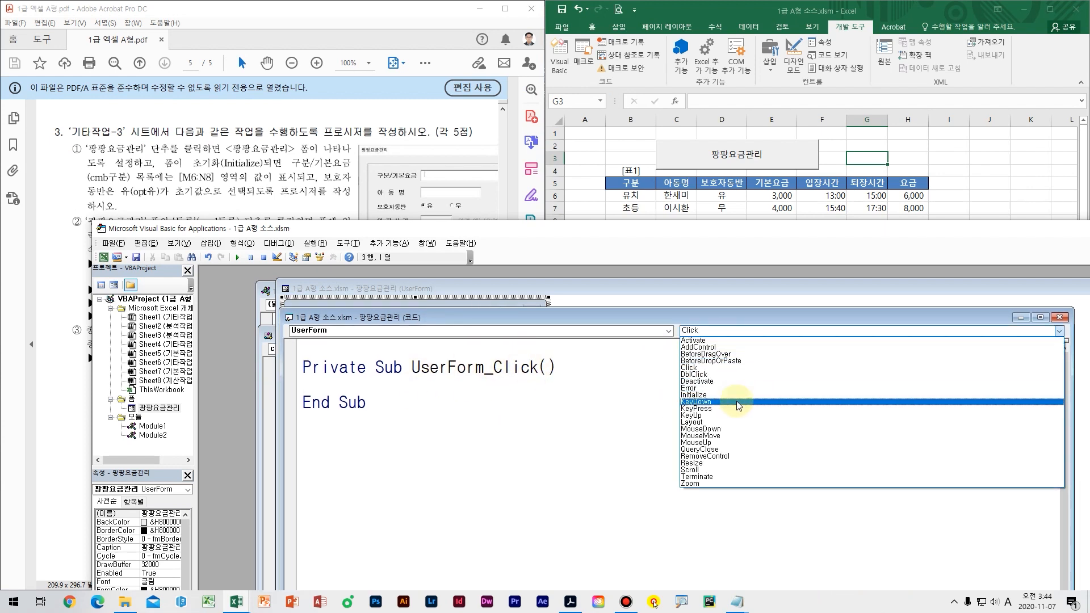
left_click(695, 394)
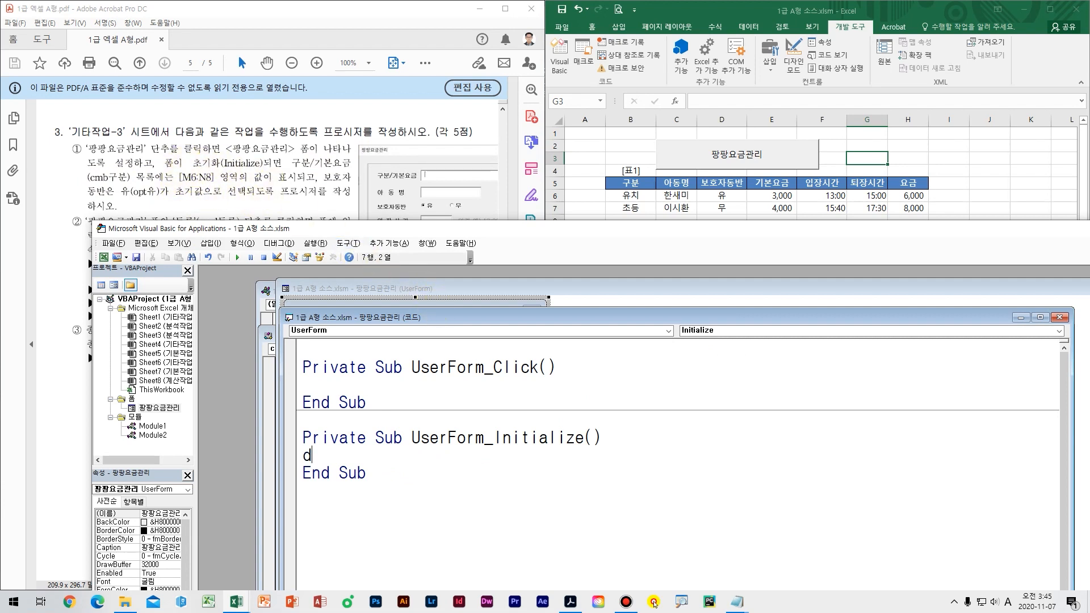
- Write the line cmb구분.RowSource = "M6:N8" in the UserForm_Initialize procedure
type("구분.")
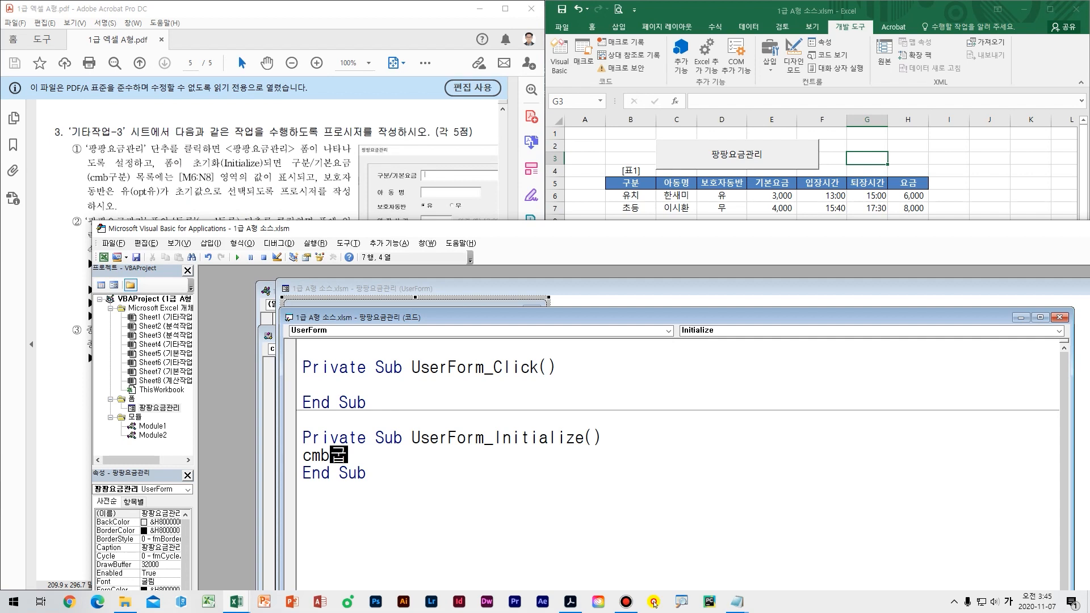
key("Hangul")
type("row")
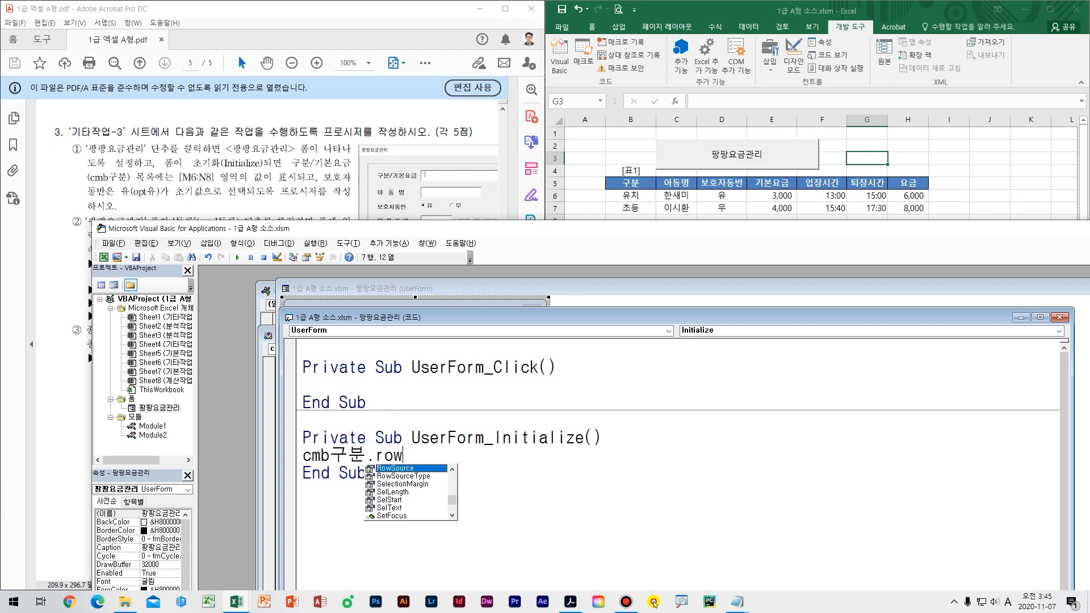
key("Tab")
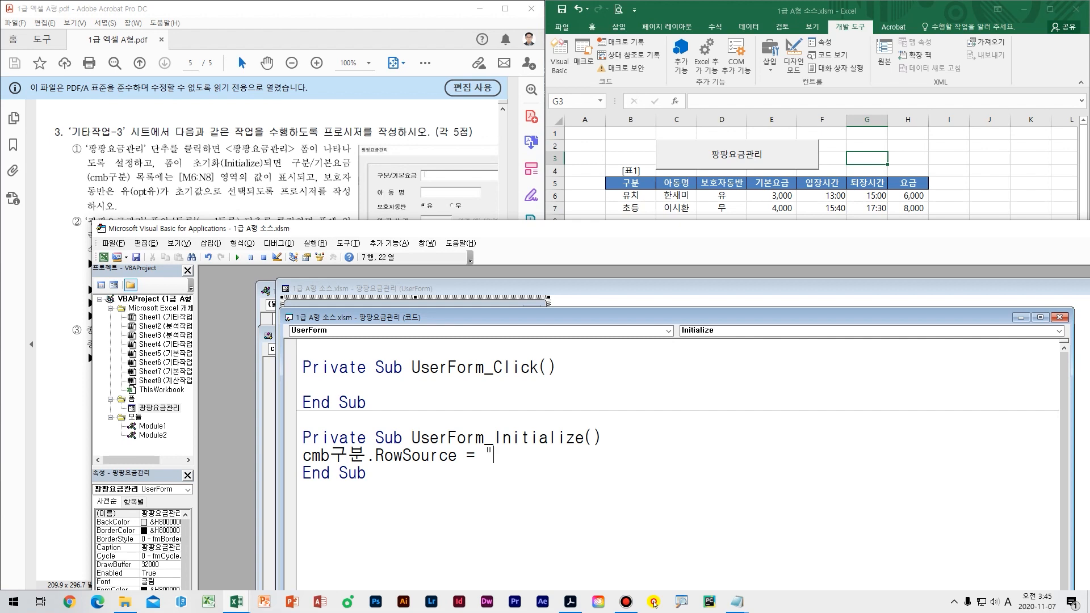
key("Hangul")
key("Return")
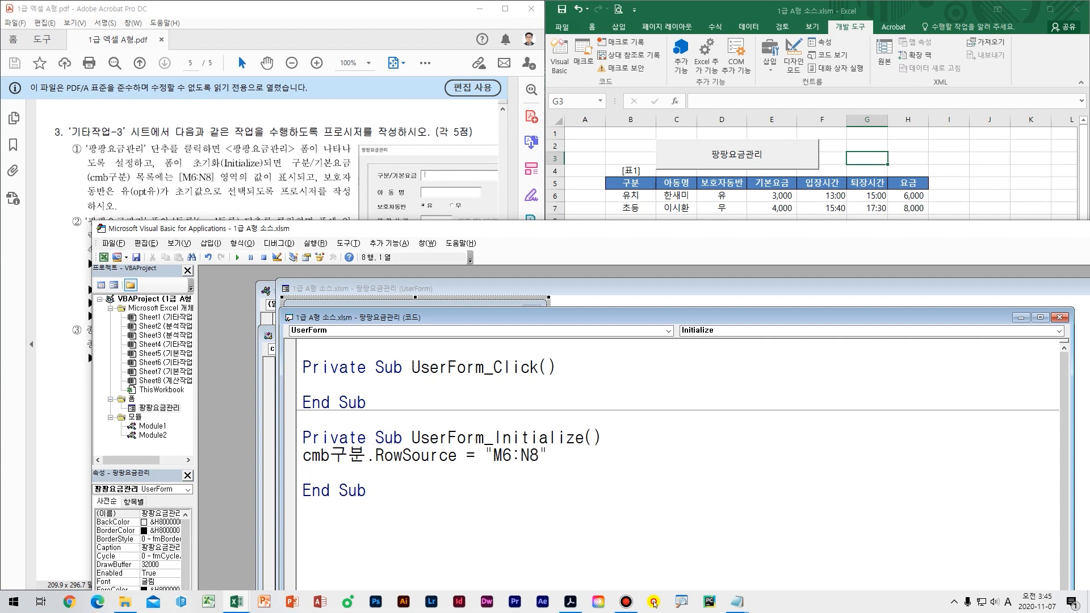
- Run the form, inspect the entries of the 구분/기본요금 list, and close the form
key("F5")
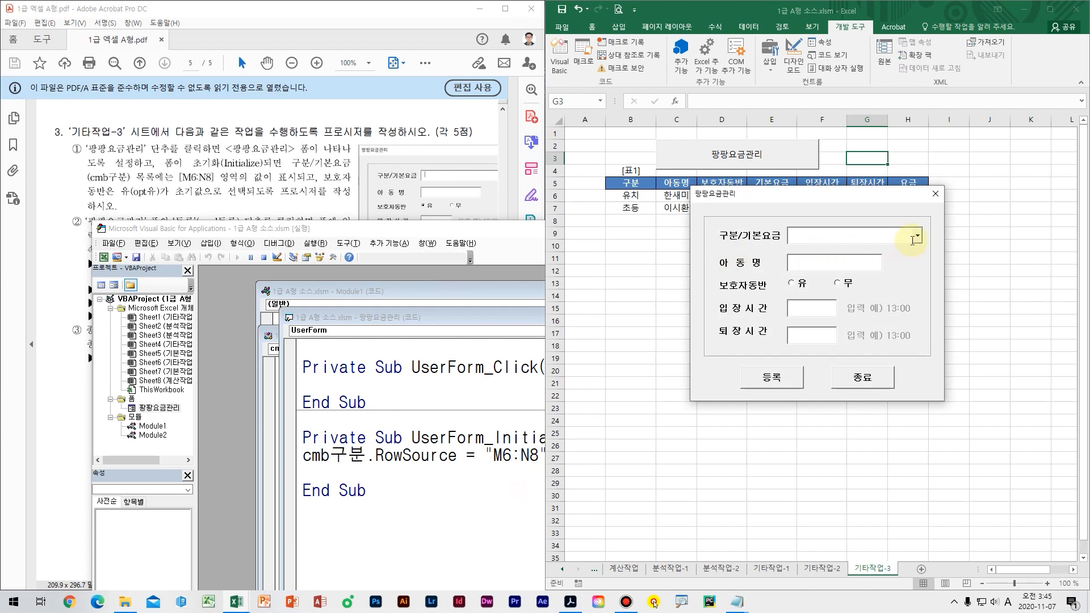
left_click(916, 238)
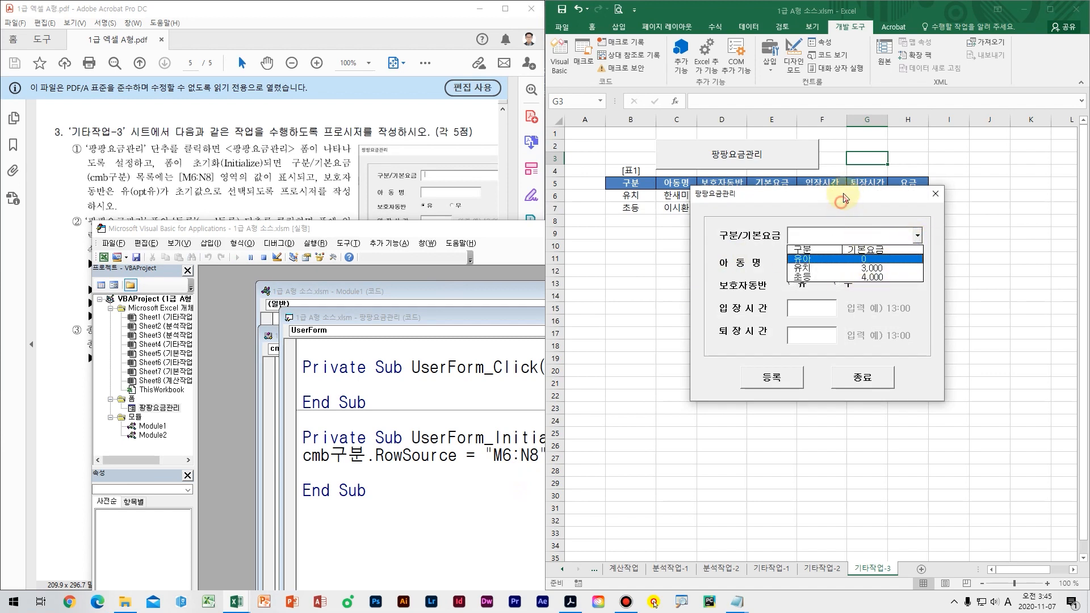
left_click_drag(845, 199, 807, 280)
left_click(878, 318)
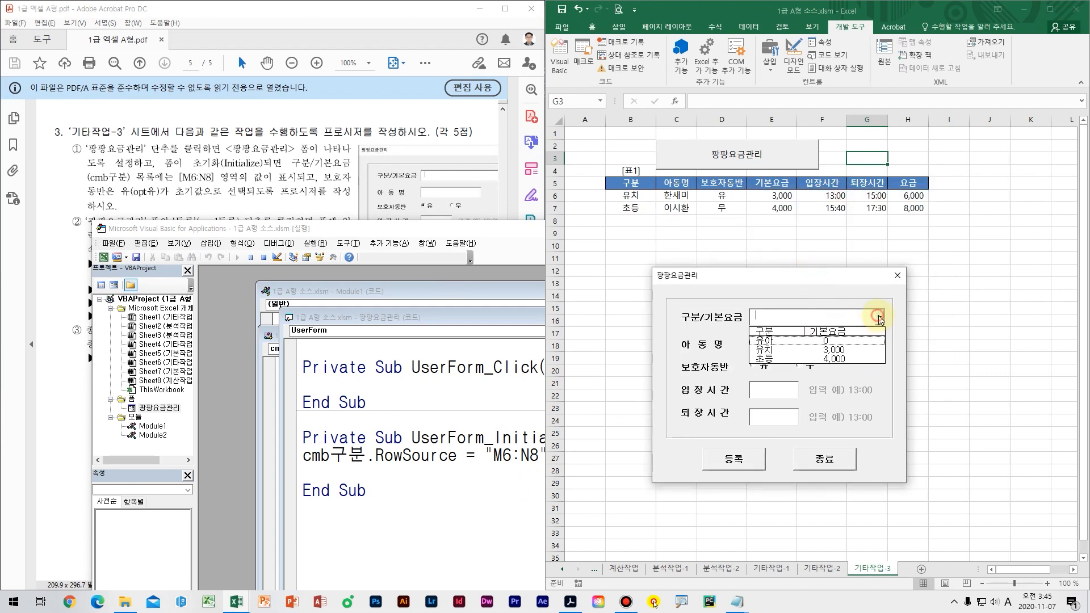
left_click(878, 318)
left_click(879, 317)
left_click(879, 318)
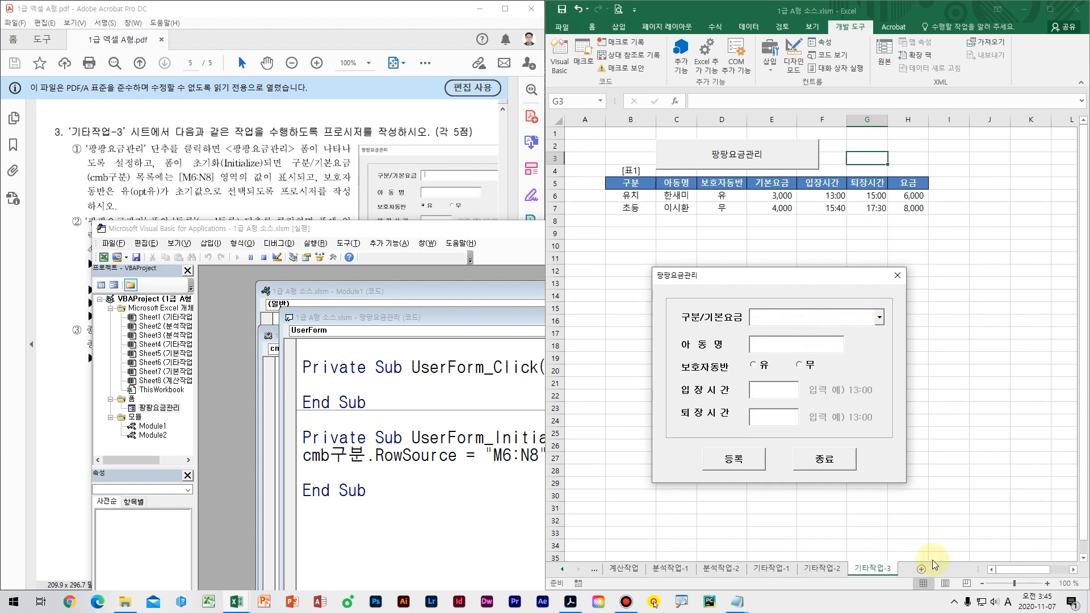
left_click(896, 285)
- Examine [표2] on the 기타작업-3 sheet and rerun the form to compare its 구분/기본요금 list with that table, closing it when done
left_click(949, 183)
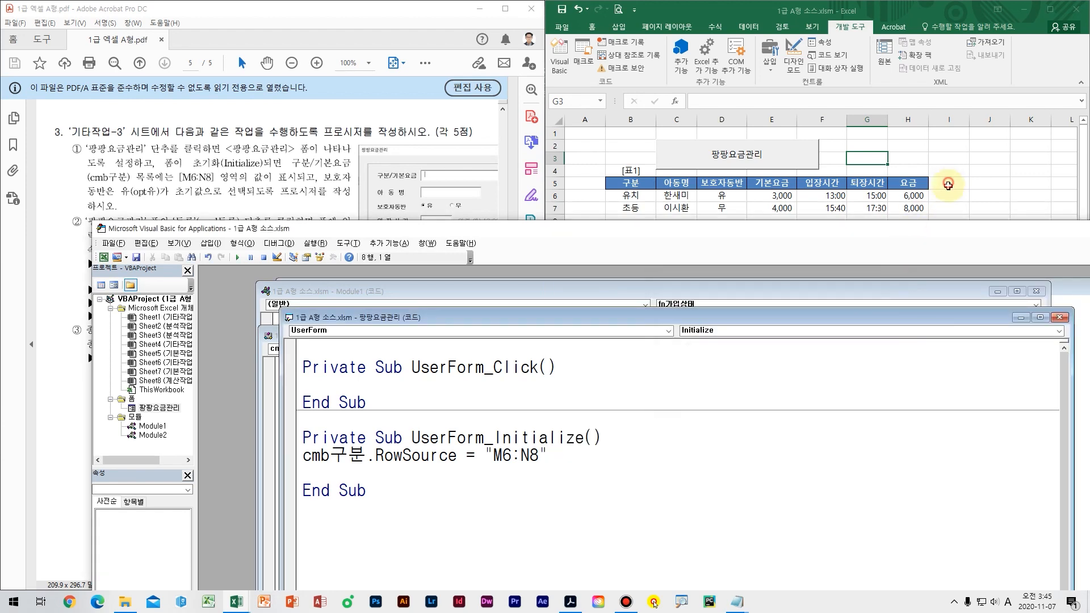
left_click(1073, 570)
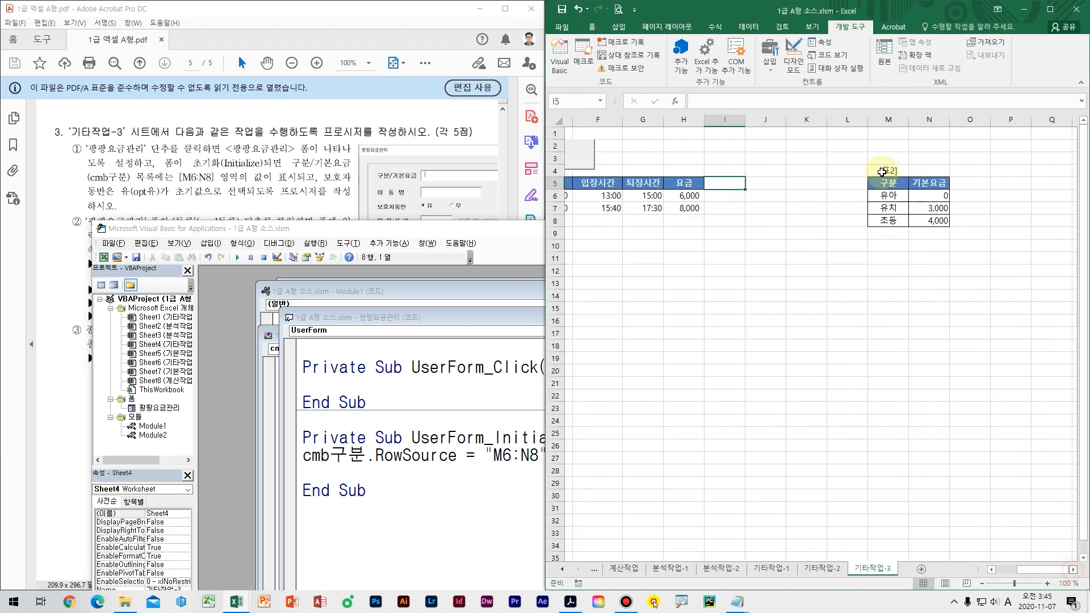
left_click_drag(880, 183, 918, 213)
left_click(920, 232)
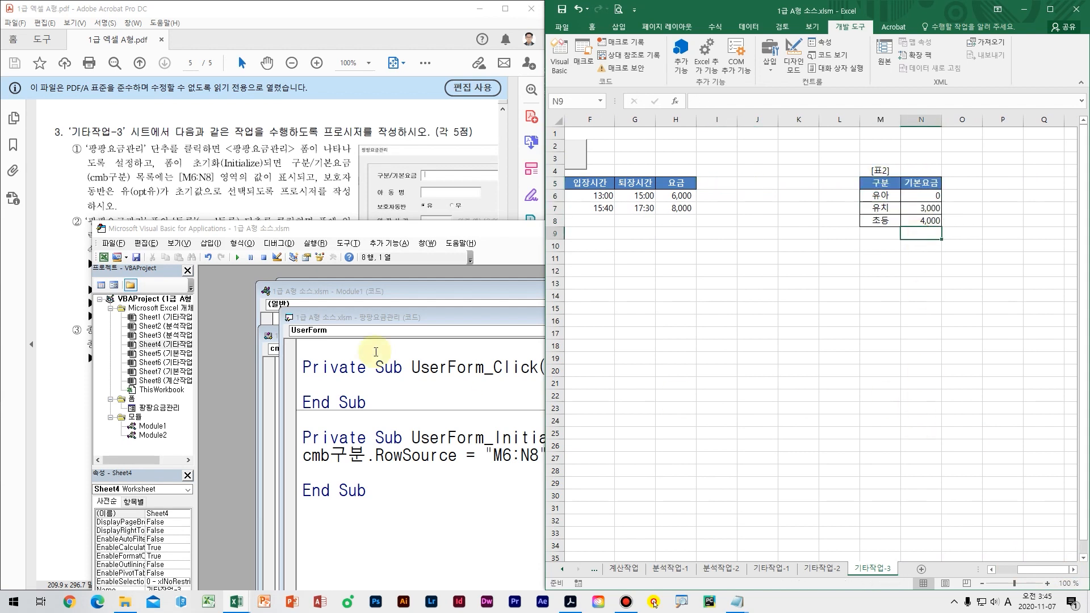
left_click(376, 352)
key("F5")
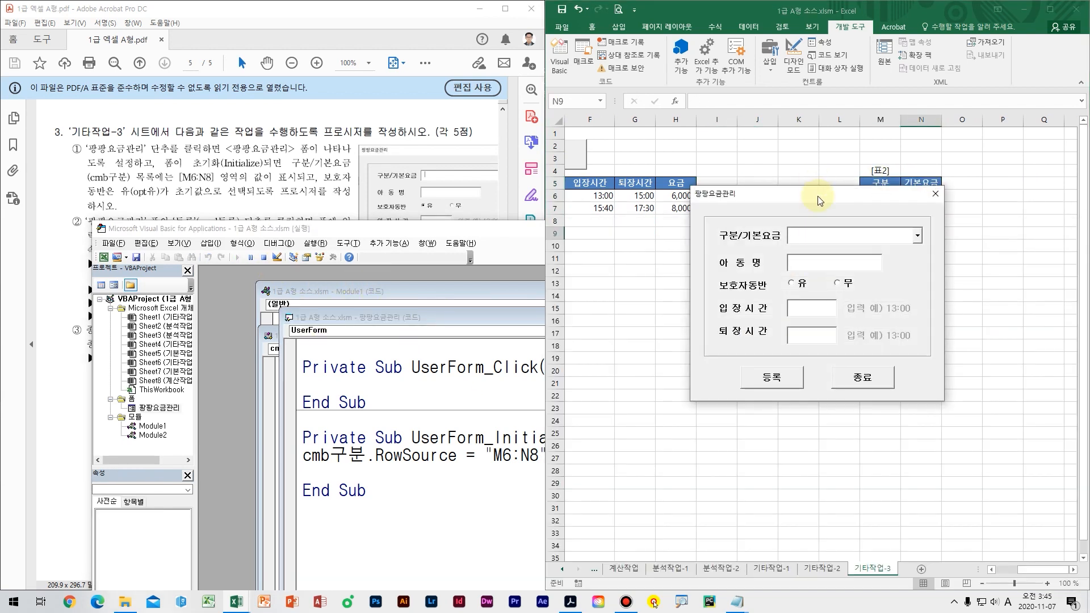
left_click(809, 307)
mouse_move(846, 158)
left_mouse_down()
mouse_move(868, 165)
mouse_move(960, 251)
mouse_move(733, 356)
mouse_move(761, 346)
mouse_move(796, 366)
left_mouse_up()
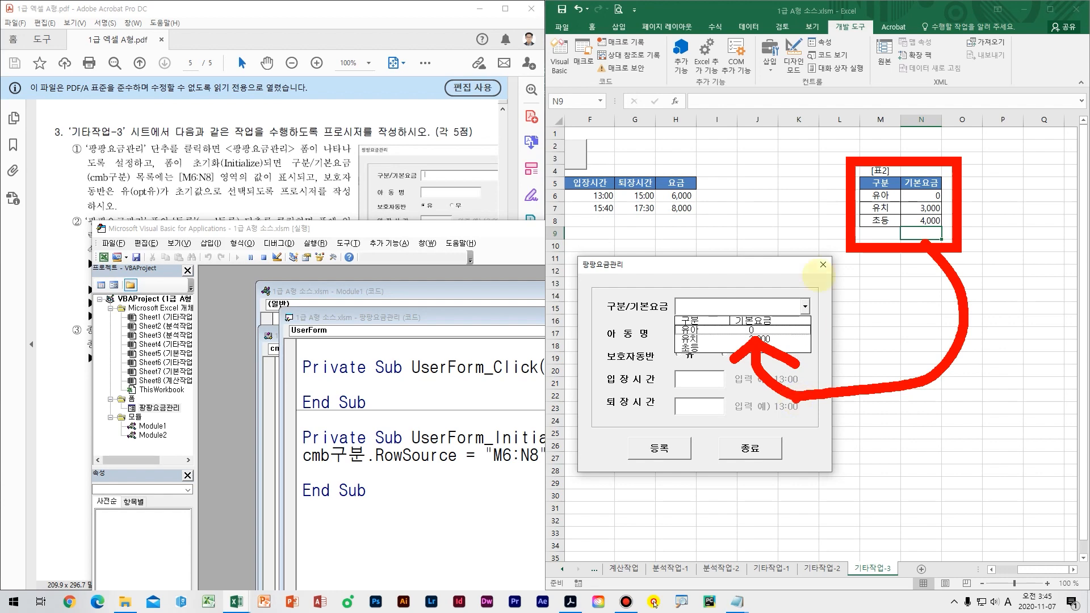
key("Escape")
left_click(821, 266)
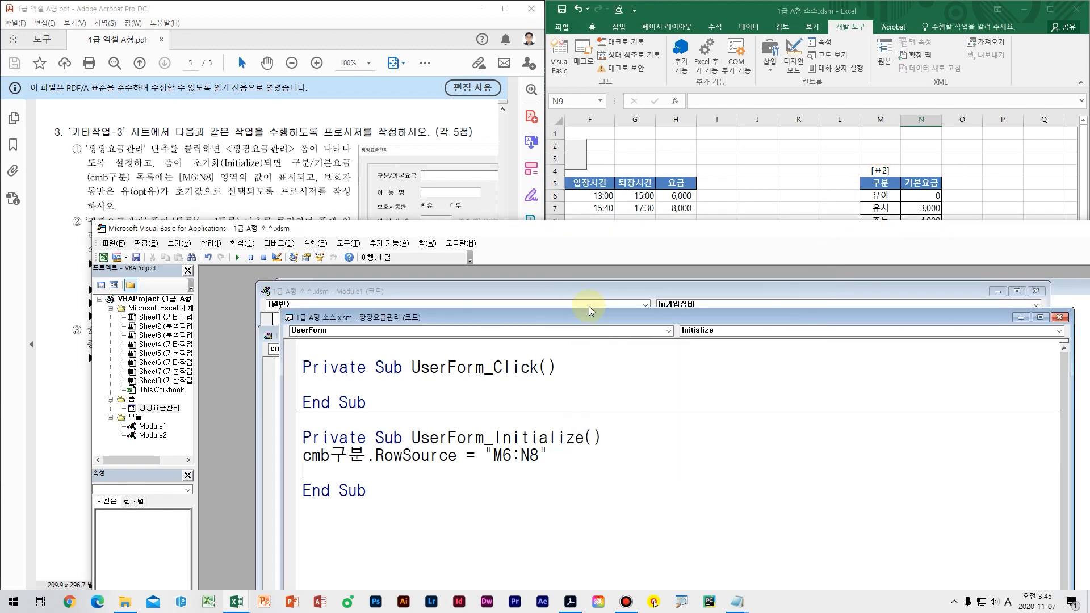
- Following the PDF's 보호자동반 default requirement, add opt유 = True to UserForm_Initialize and run the form to check the selected option
left_click(227, 214)
left_click(261, 233)
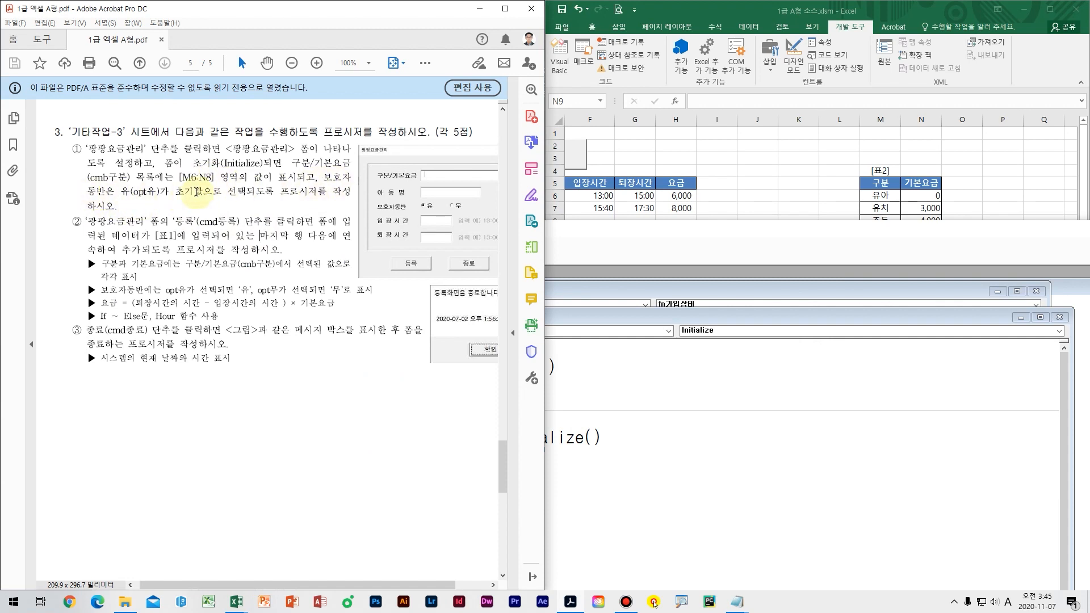
left_click_drag(126, 193, 335, 185)
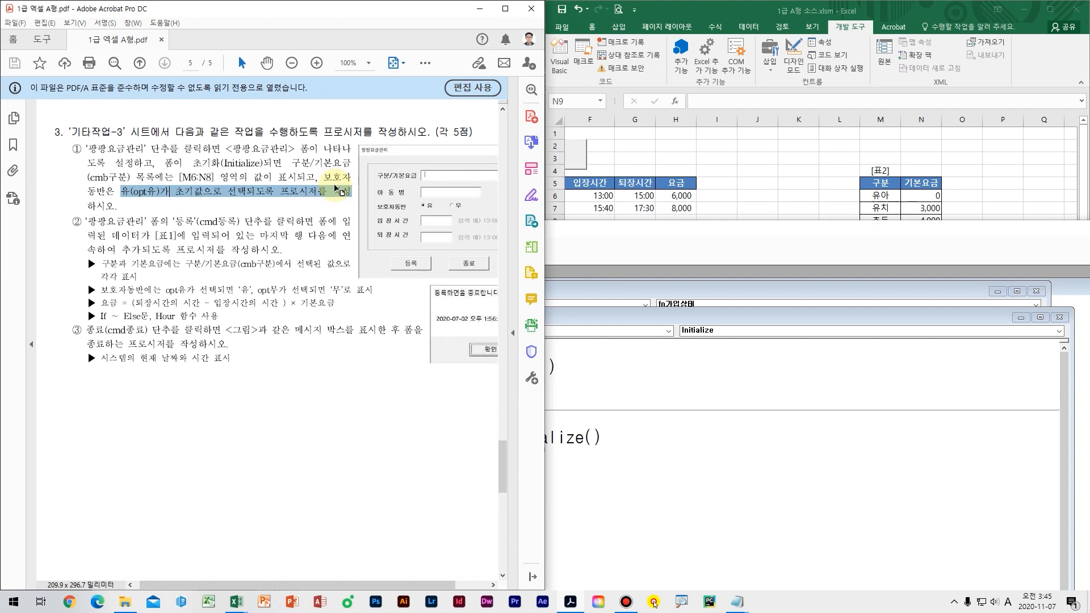
left_click(626, 320)
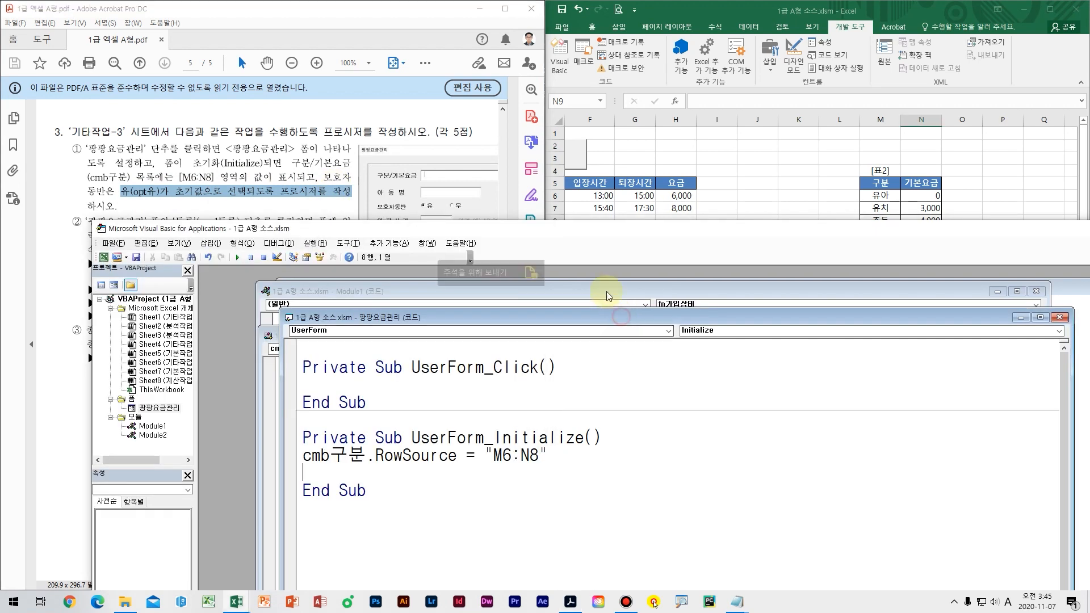
left_click(349, 471)
type("opt")
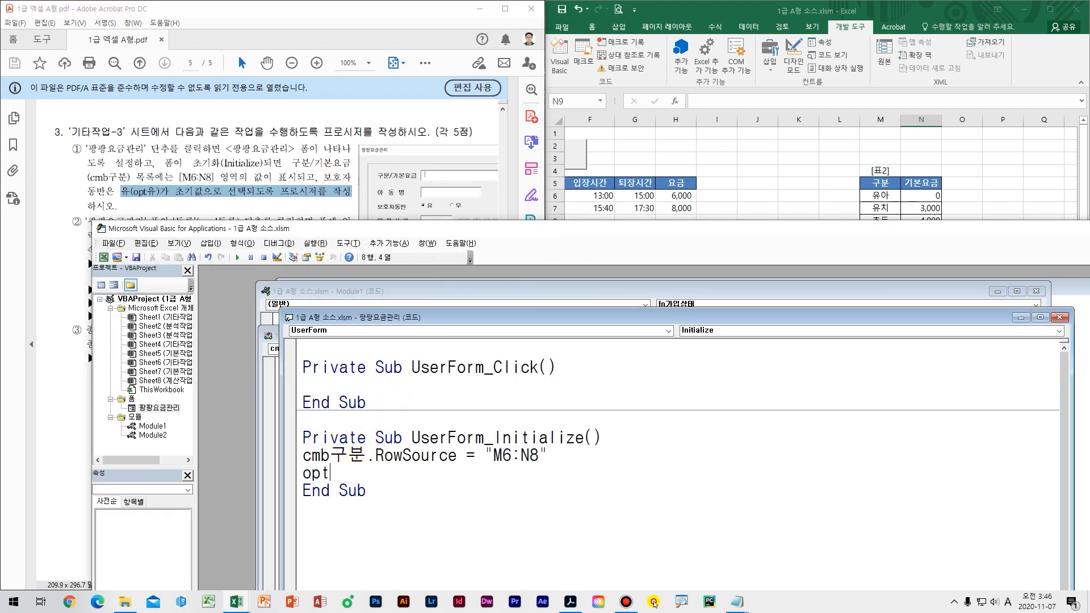
key("Hangul")
type("ㅇ")
type(" = true")
key("Return")
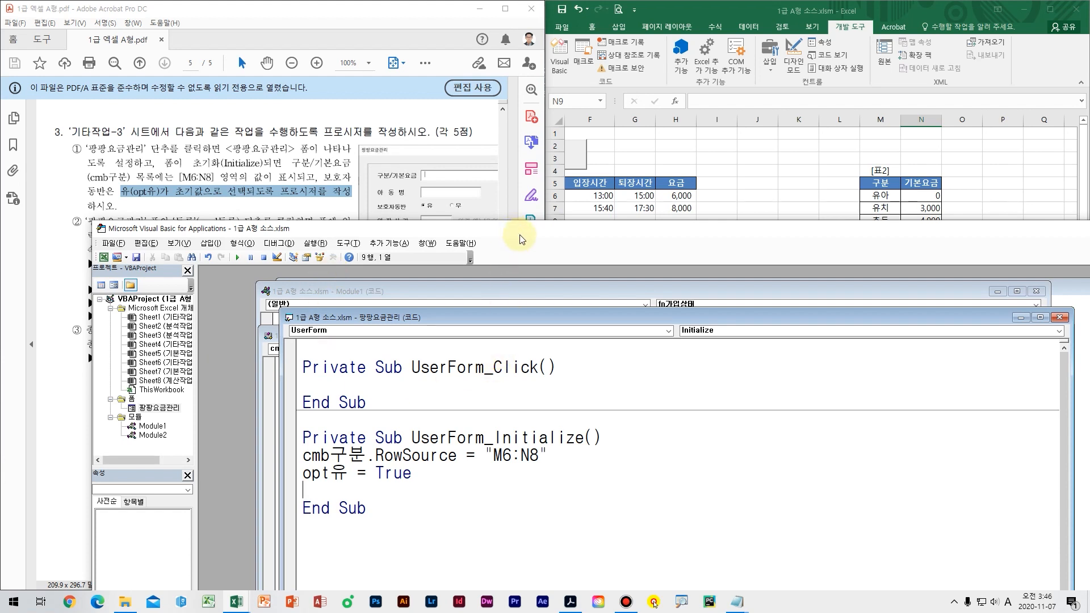
key("F5")
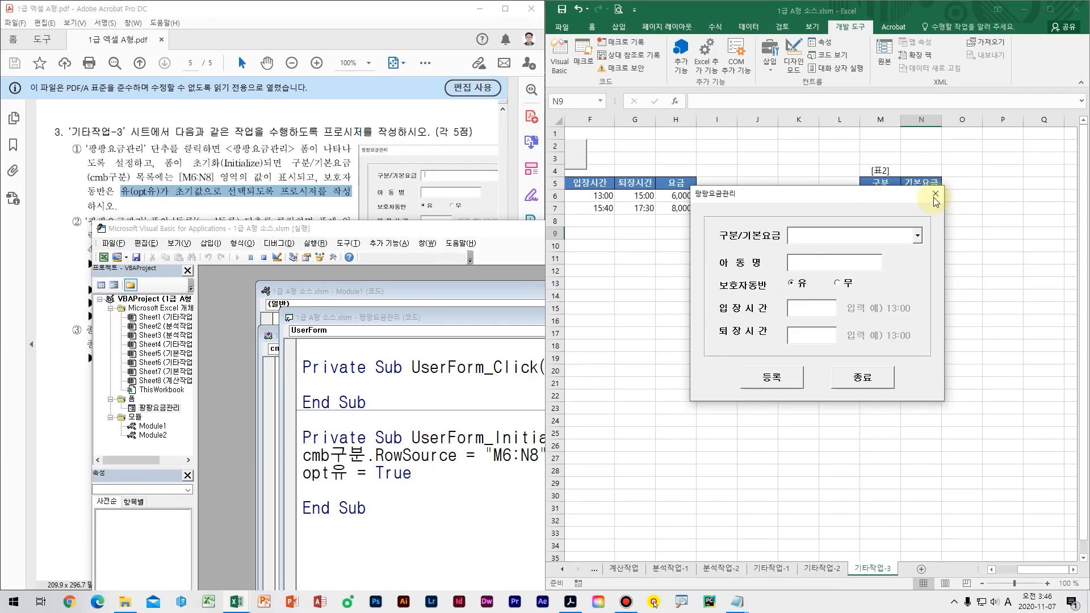
left_click(931, 48)
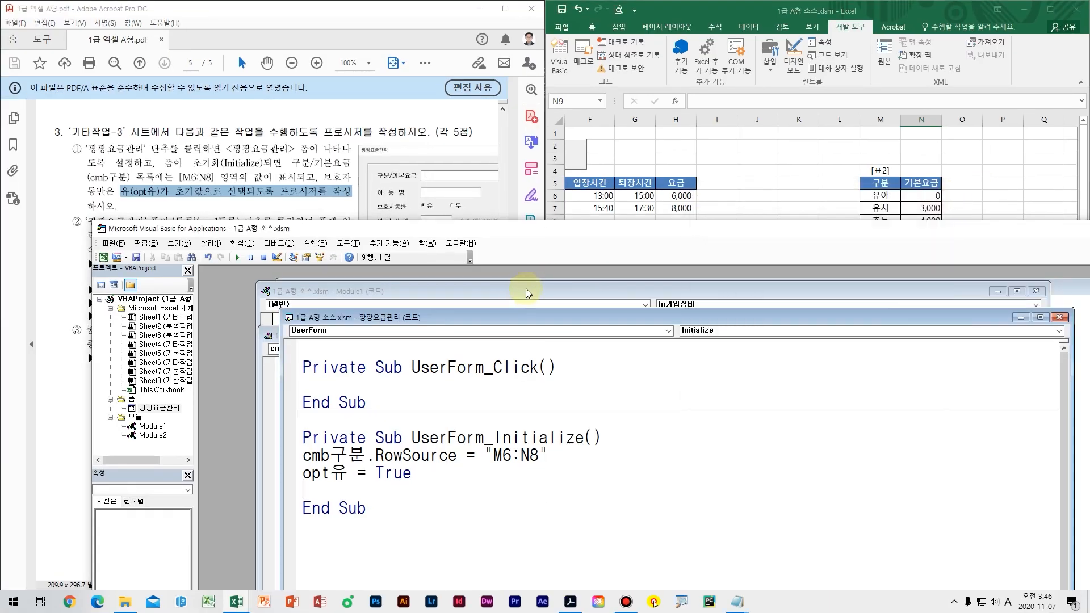
- Move the Visual Basic editor out of the way and read the PDF's third requirement about the 종료(cmd종료) button
left_click_drag(566, 233, 496, 343)
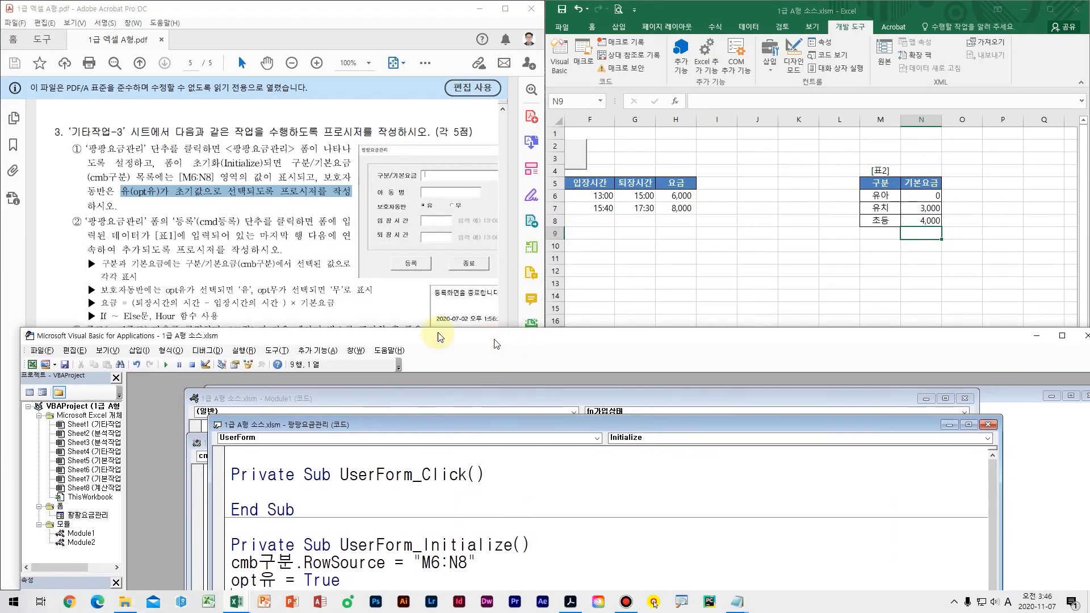
left_click_drag(980, 341, 849, 349)
left_click(957, 344)
left_click(494, 348)
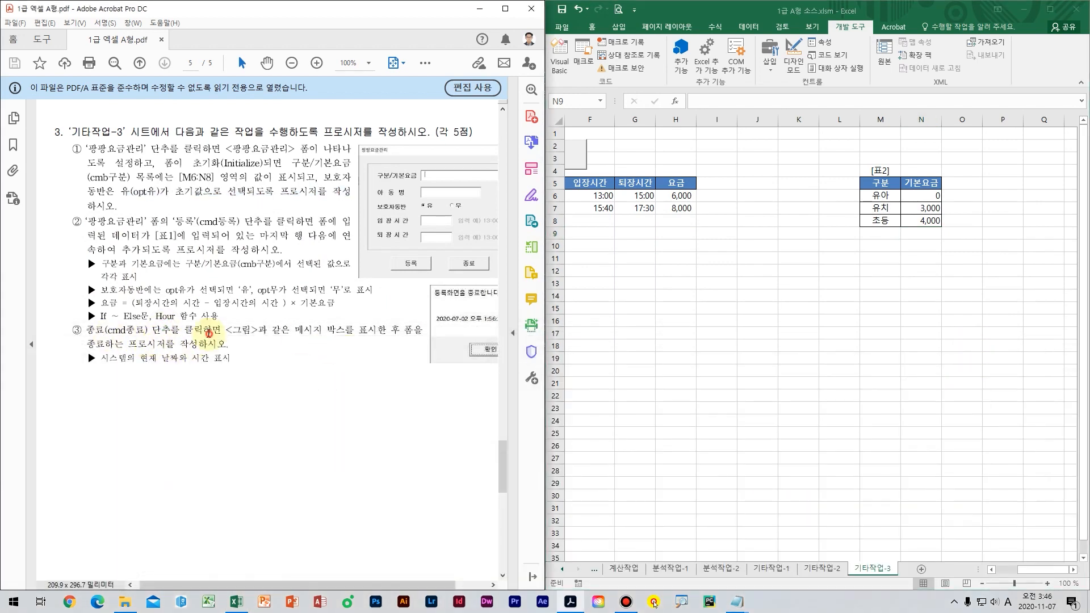
left_click_drag(210, 333, 316, 334)
left_click(369, 331)
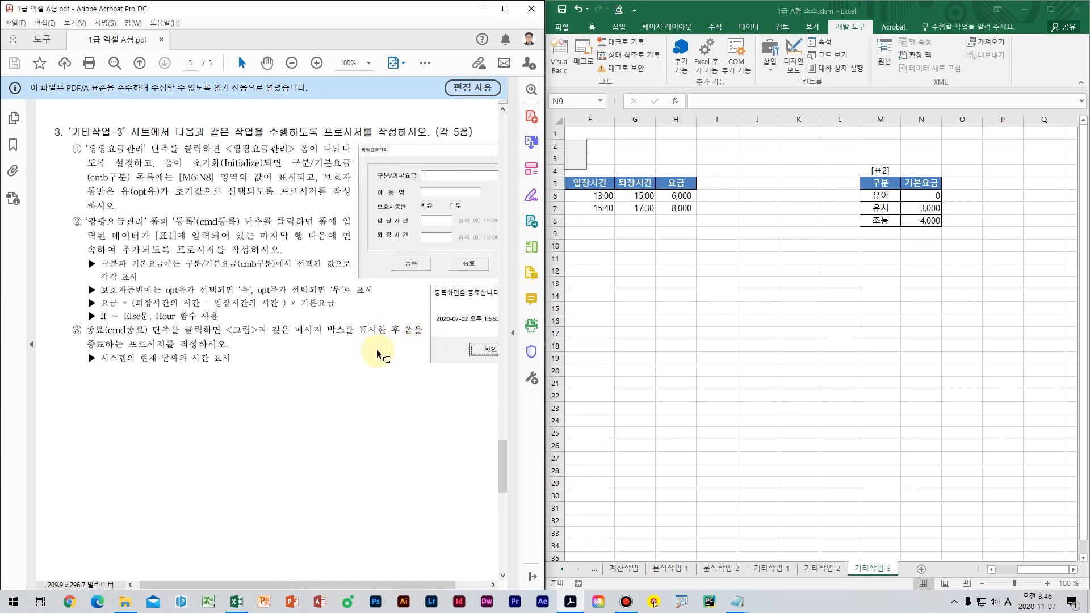
- Turn on design mode in Excel and open the code behind the 팡팡요금관리 button on the 기타작업-3 sheet
left_click_drag(268, 348, 238, 348)
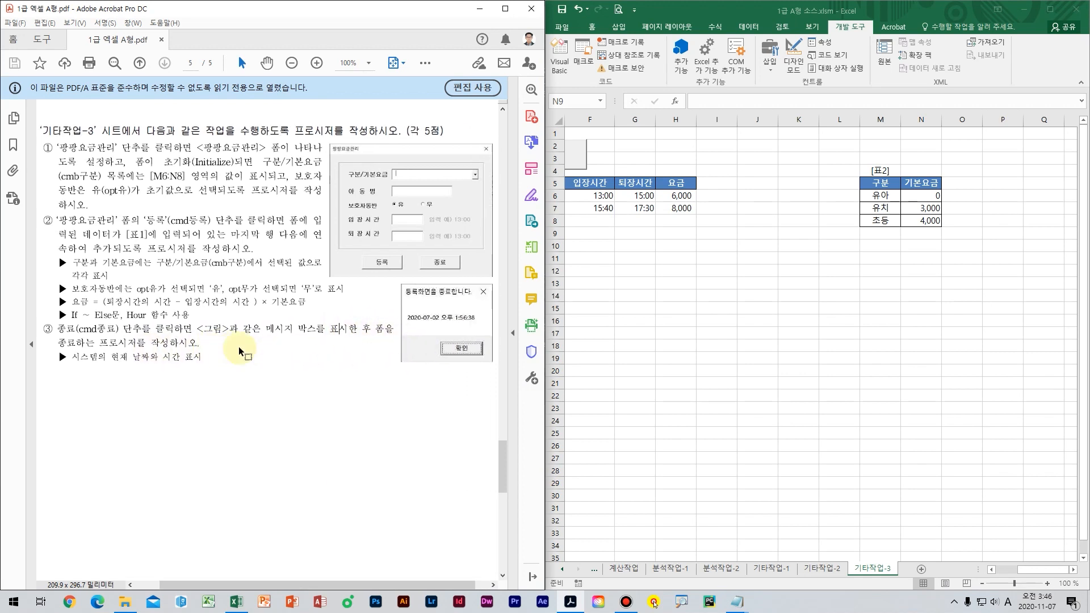
left_click(673, 323)
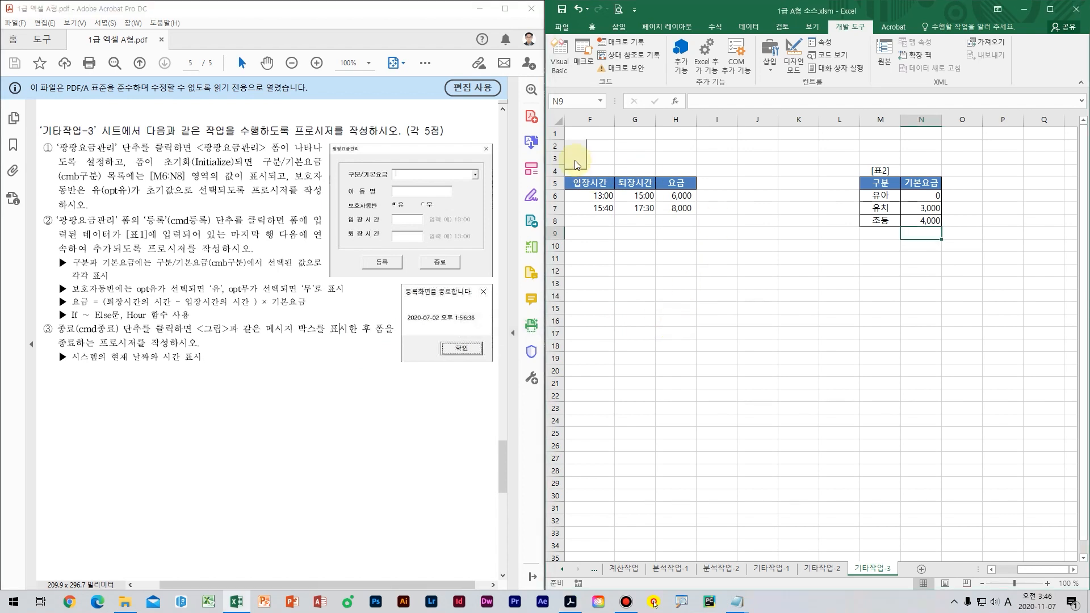
left_click(794, 60)
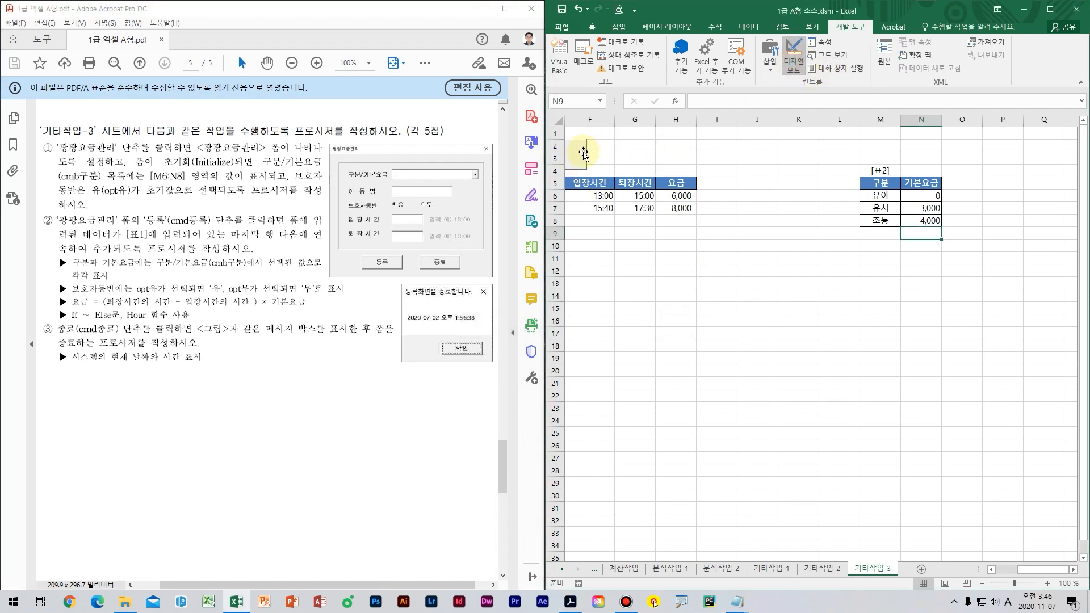
left_click(992, 570)
left_click(992, 570)
left_click(992, 571)
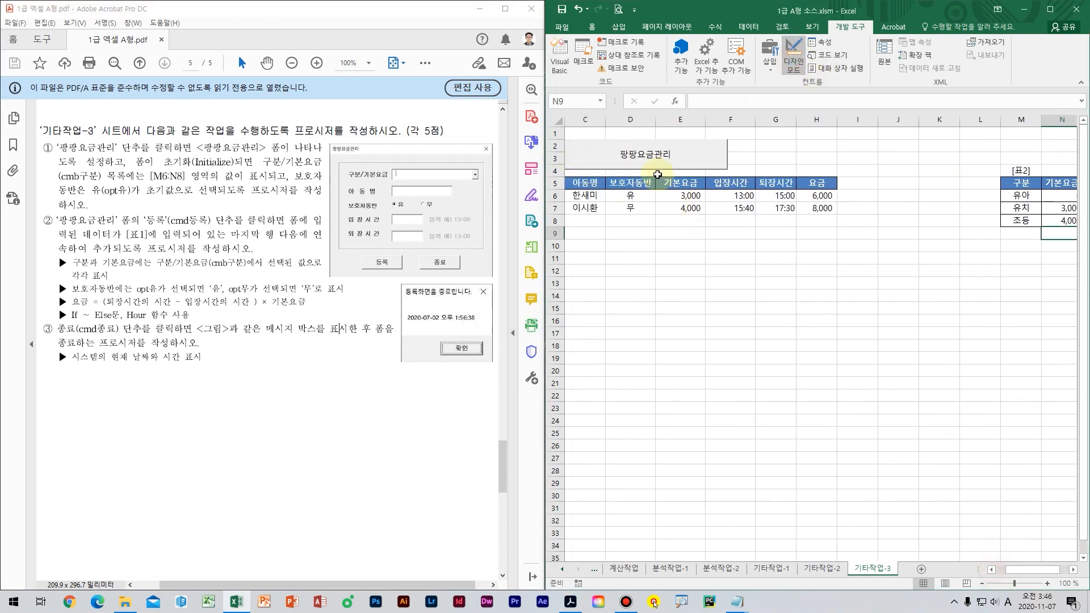
double_click(657, 170)
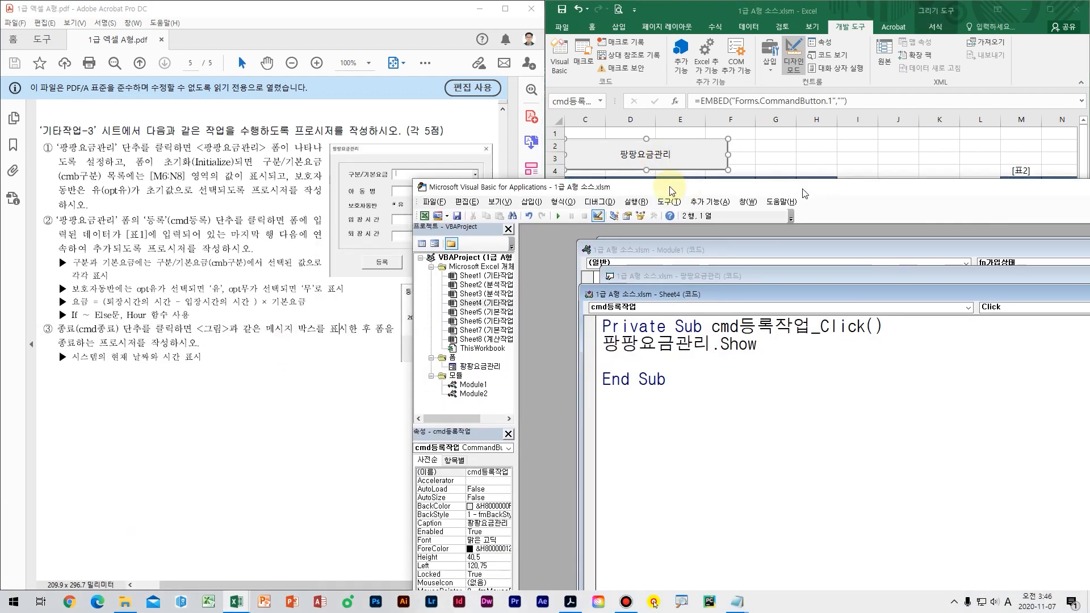
- Open the 팡팡요금관리 form in the designer and create the click procedure of its 종료 button, cmd종료_Click
left_click_drag(653, 186, 693, 142)
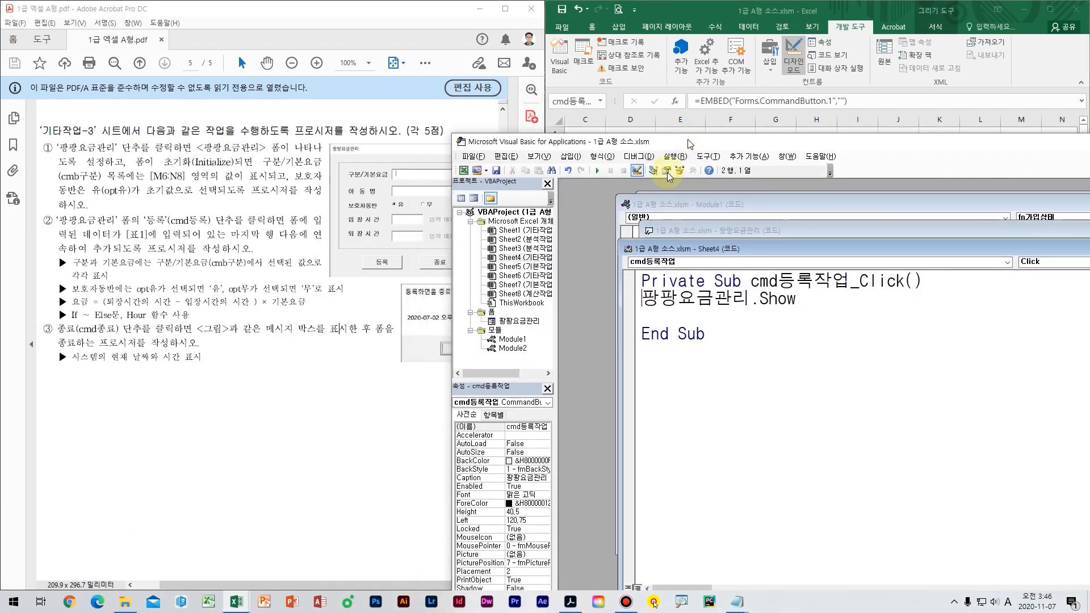
double_click(519, 321)
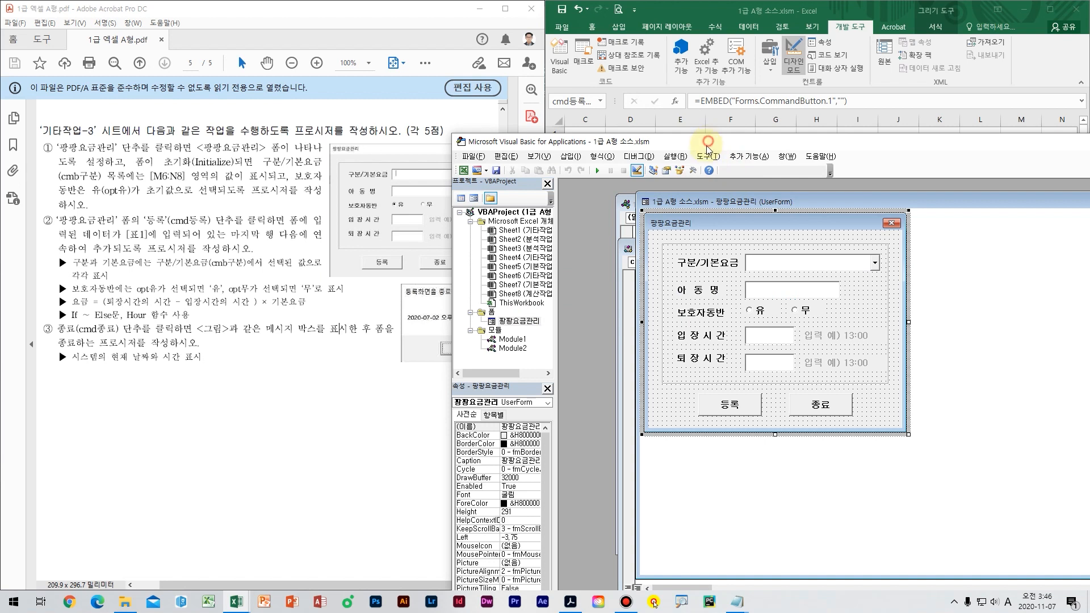
left_click_drag(708, 142, 705, 148)
left_click(824, 418)
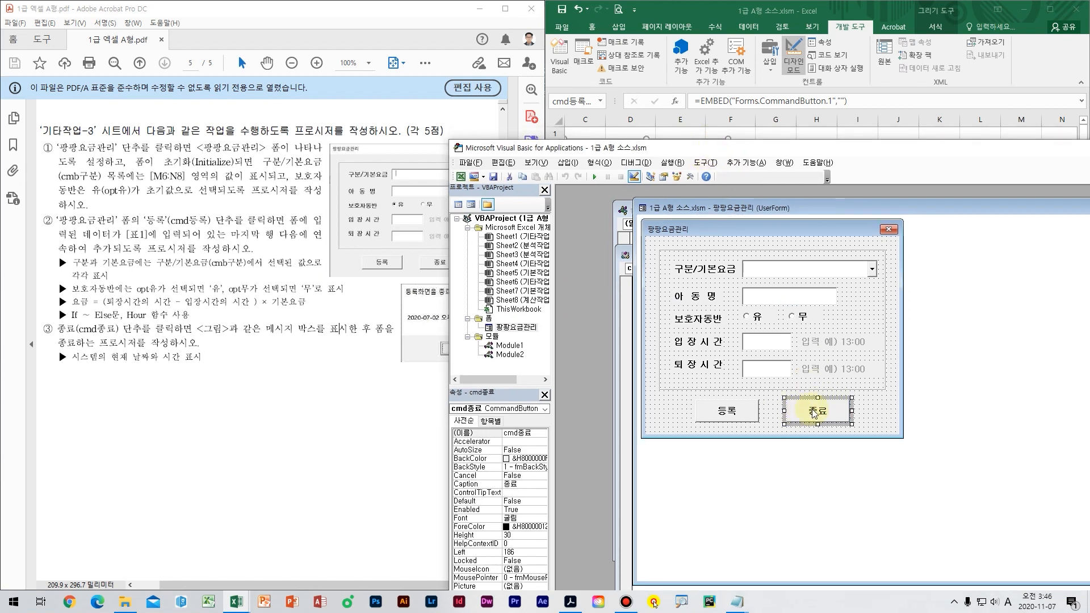
double_click(815, 412)
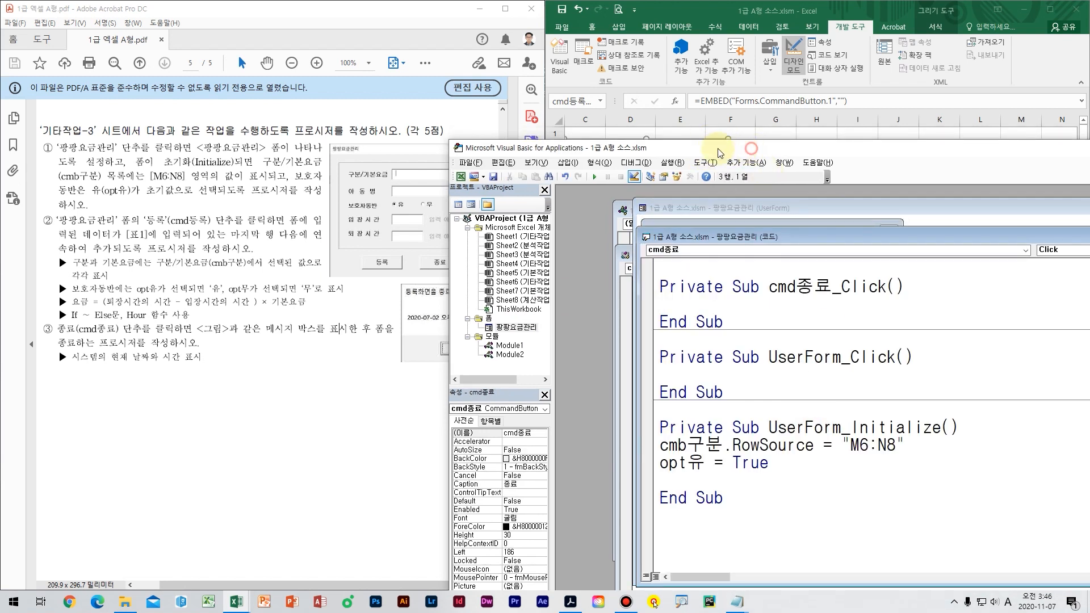
left_click_drag(749, 148, 634, 124)
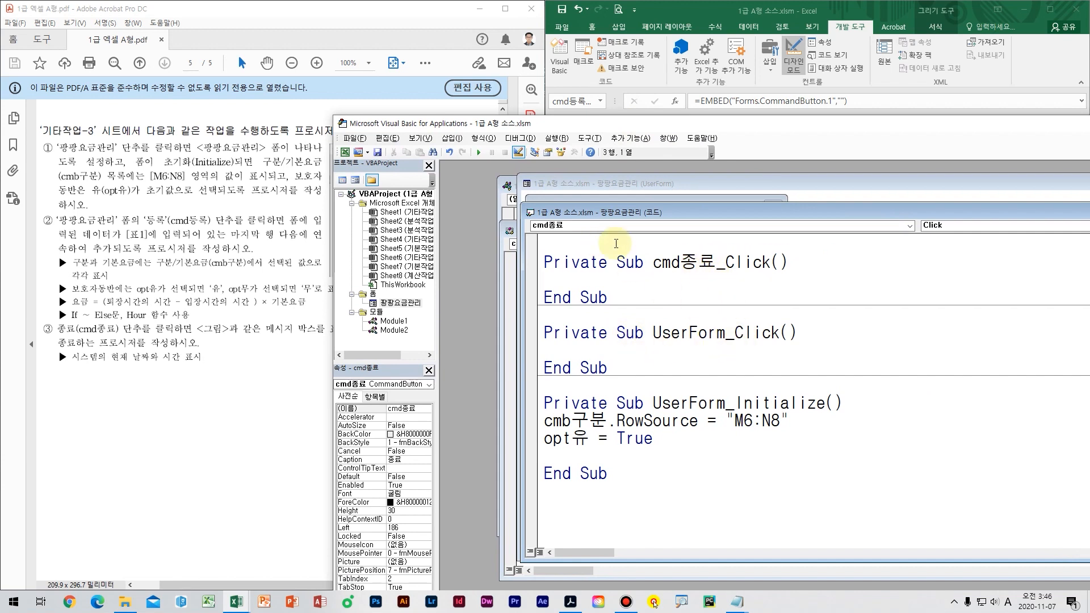
- Following the PDF's message box picture, start a MsgBox statement in cmd종료_Click with Now as the prompt
left_click_drag(606, 125, 719, 97)
left_click(333, 298)
left_click_drag(331, 301, 234, 299)
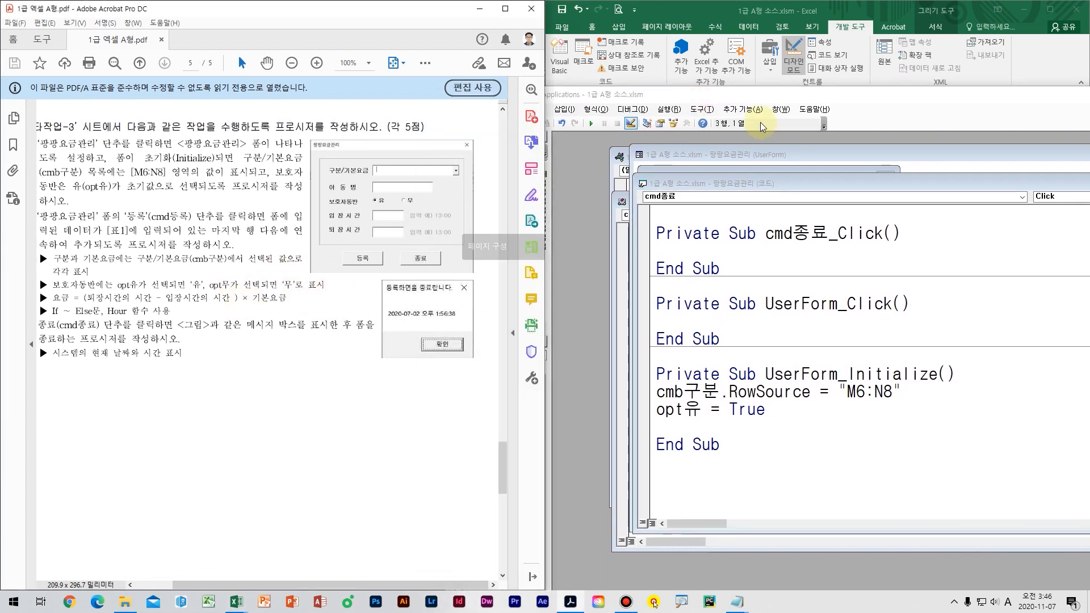
left_click(788, 250)
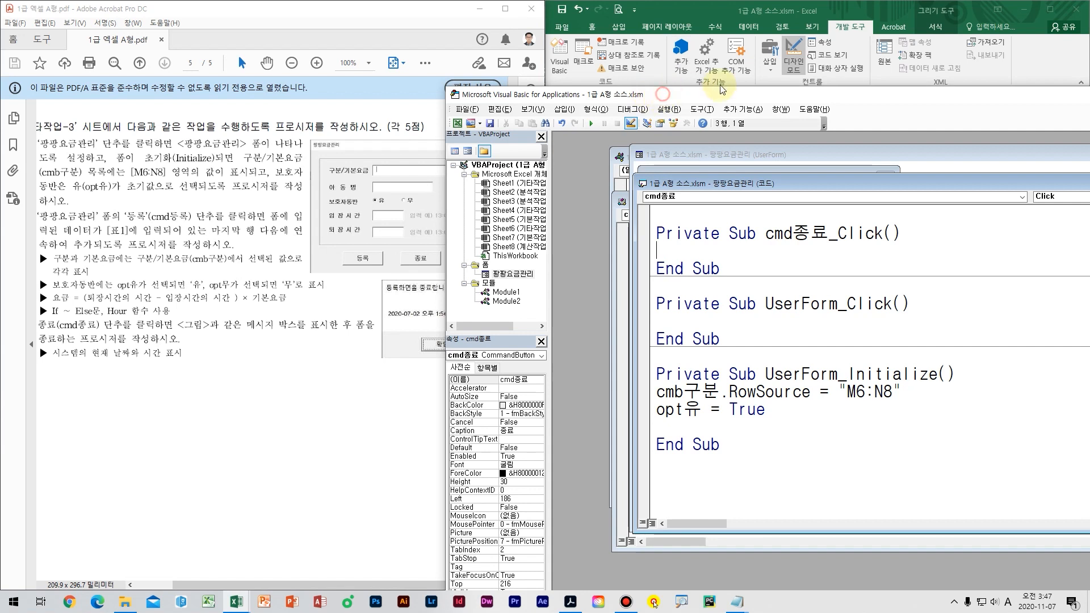
left_click_drag(664, 94, 723, 85)
left_click(747, 238)
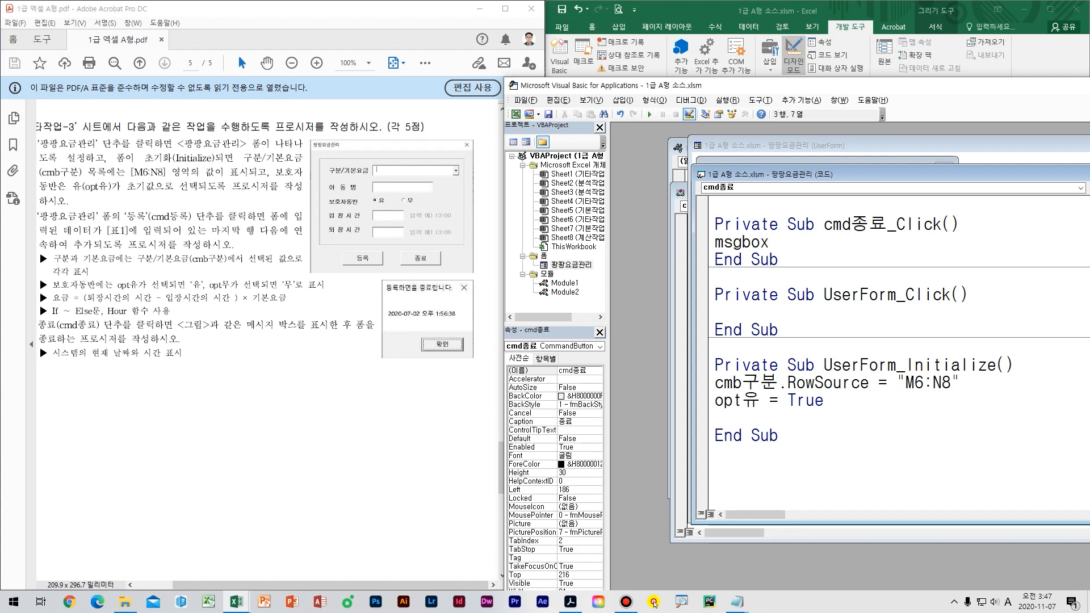
type("msgbox")
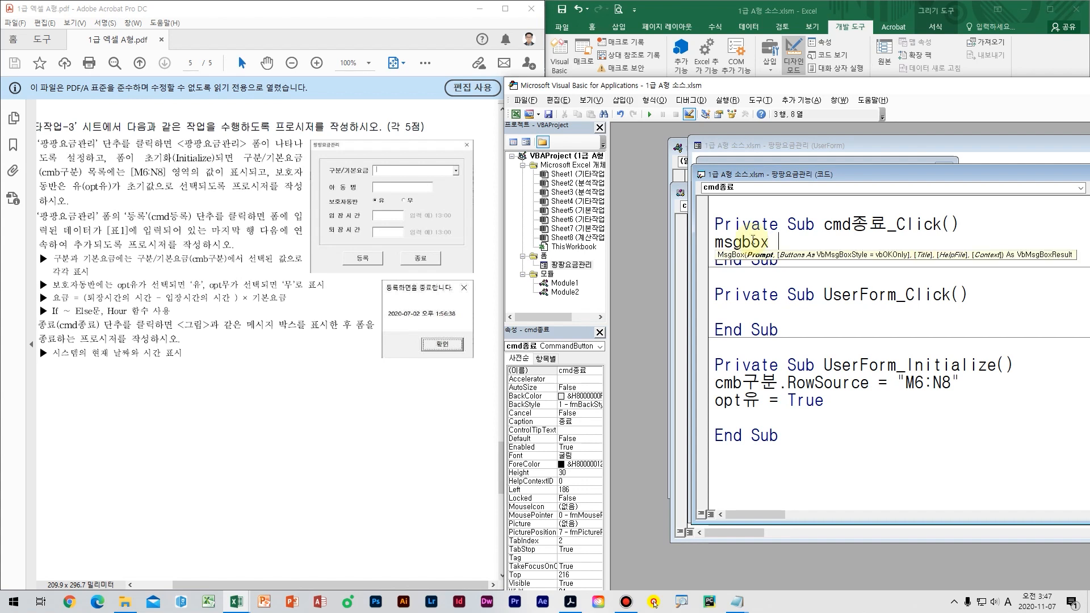
left_click(654, 603)
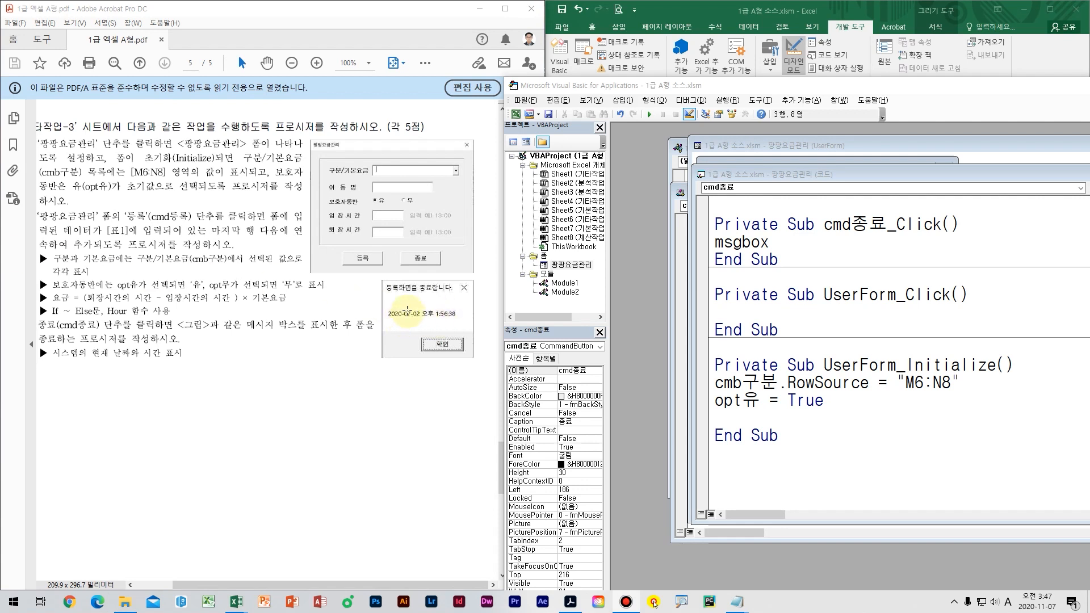
left_click(797, 246)
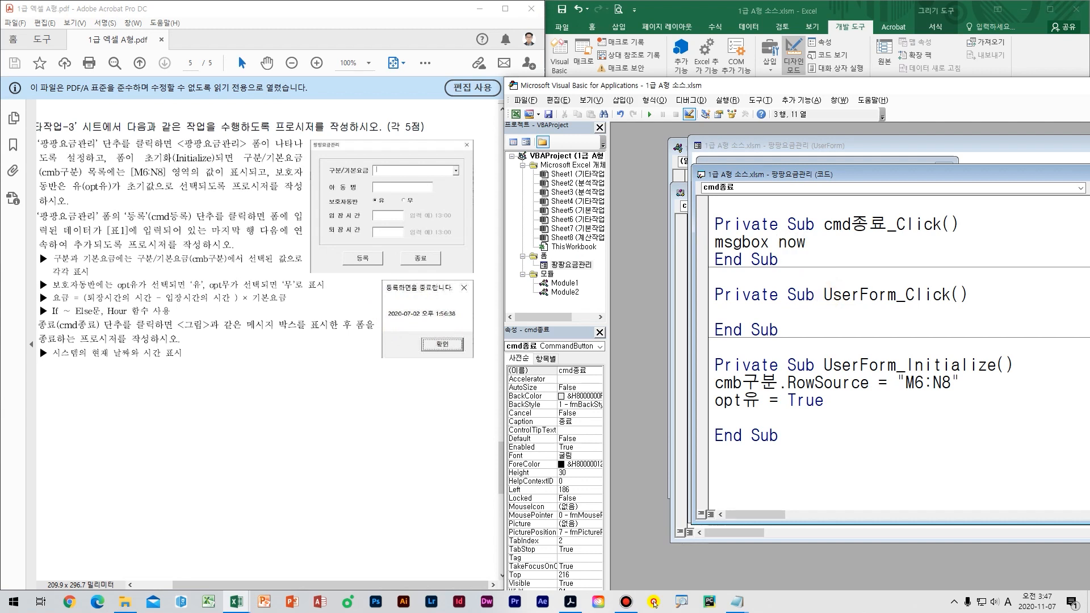
type(",")
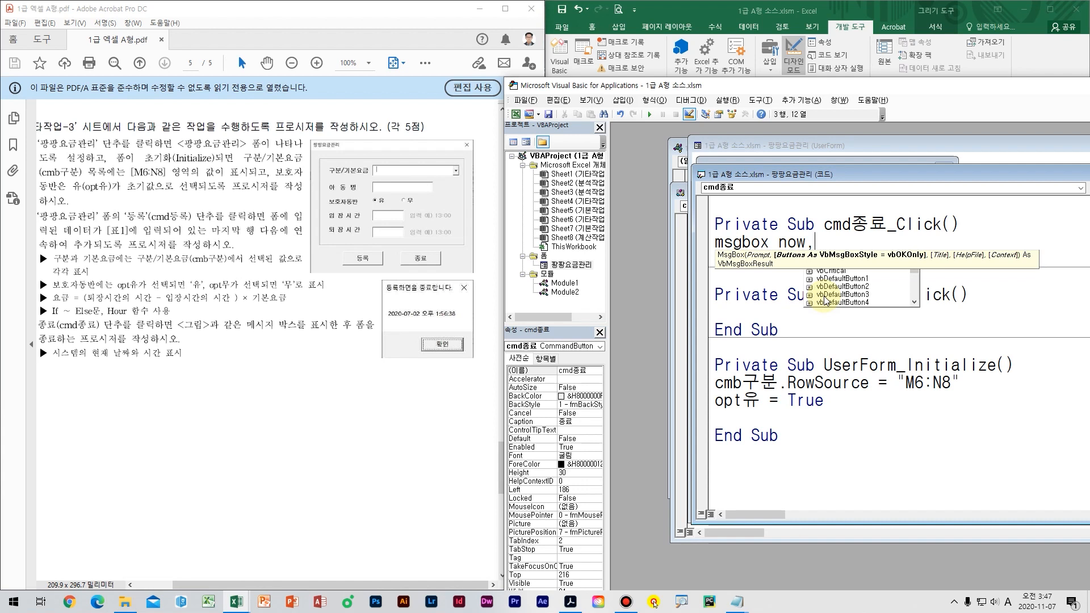
type("vbok")
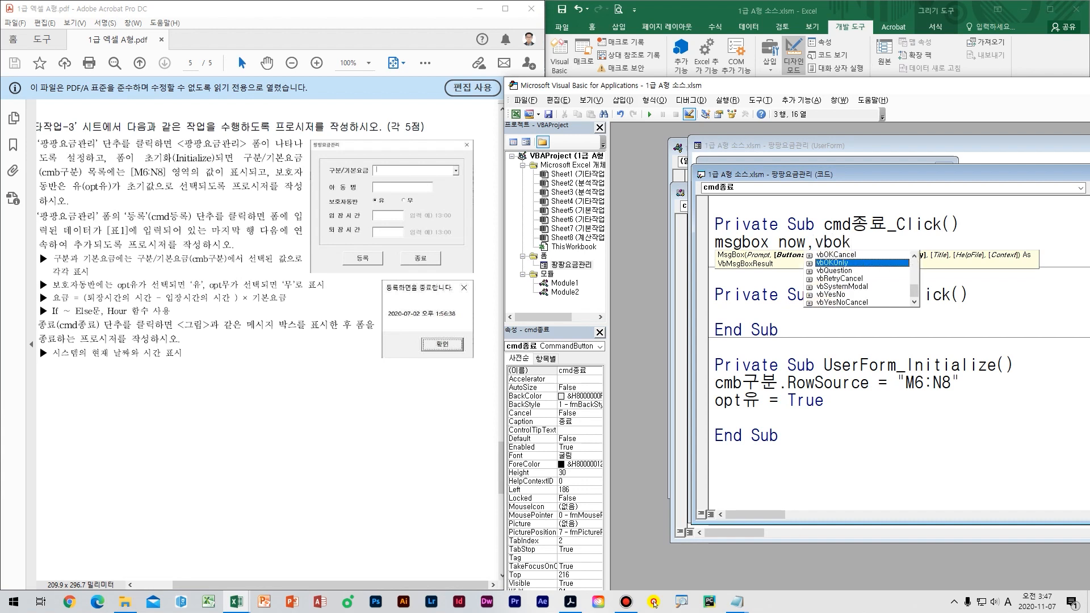
key("Tab")
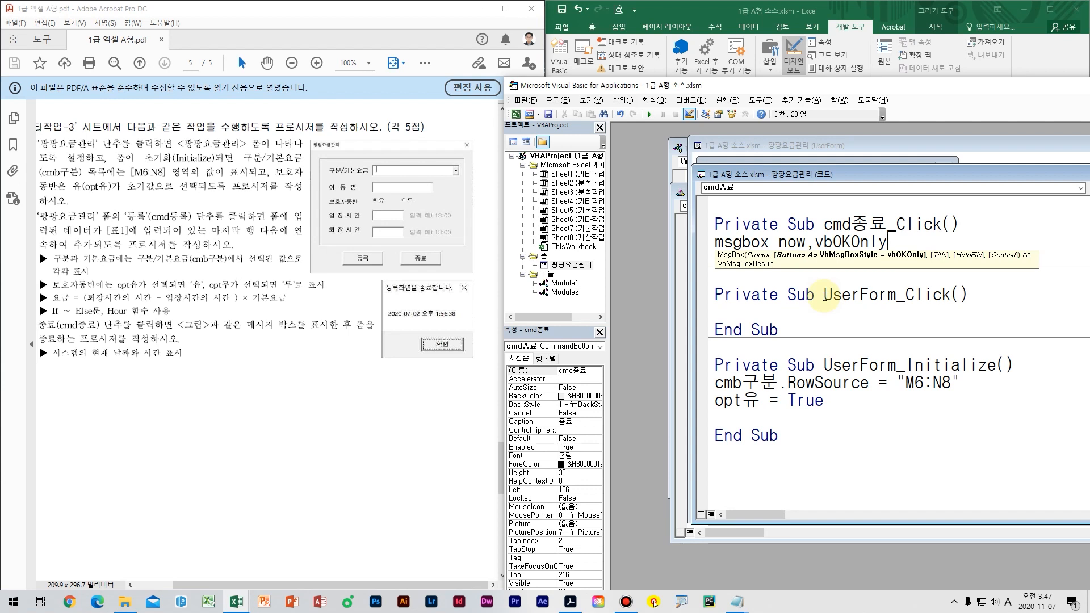
key("BackSpace")
key("BackSpace")
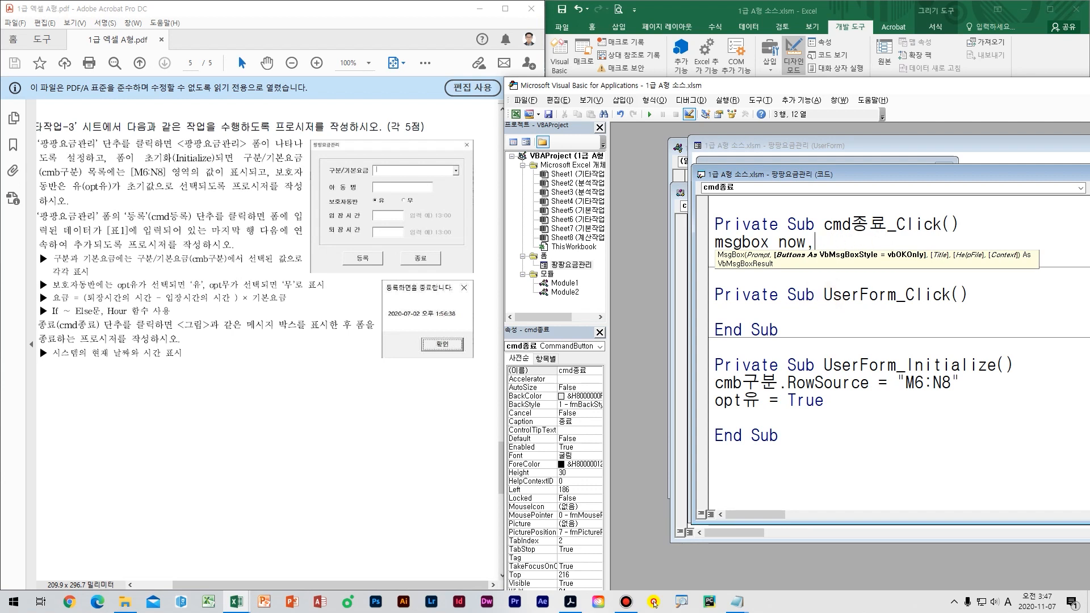
- Complete the MsgBox with an empty buttons argument and the title "등록화면을 종료합니다.", and add Unload Me on the line below
type(",")
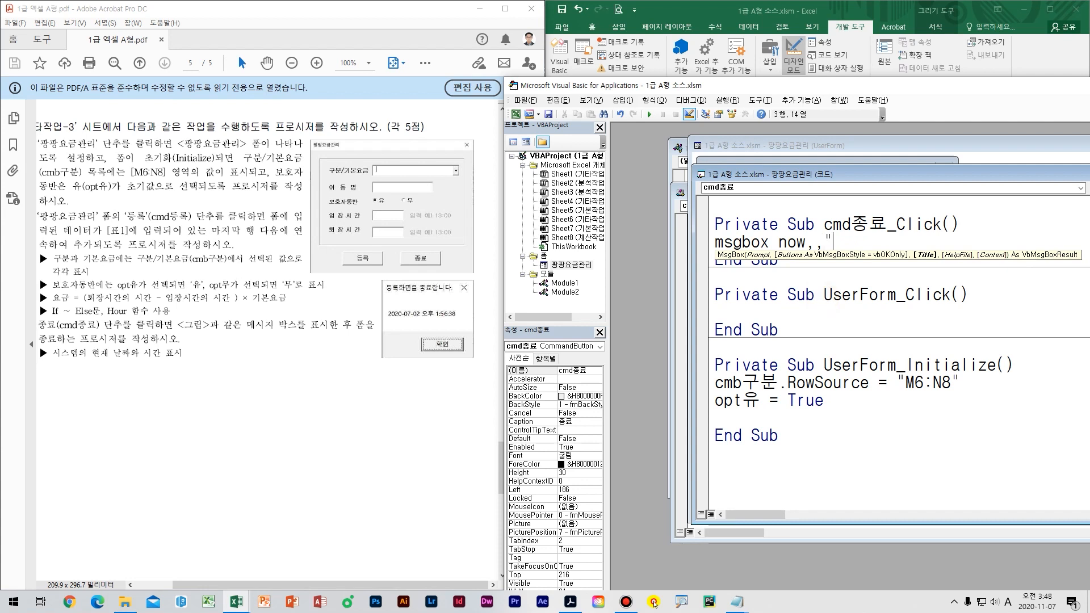
type("\"등록화며ㄴ을 종료합니다.\"")
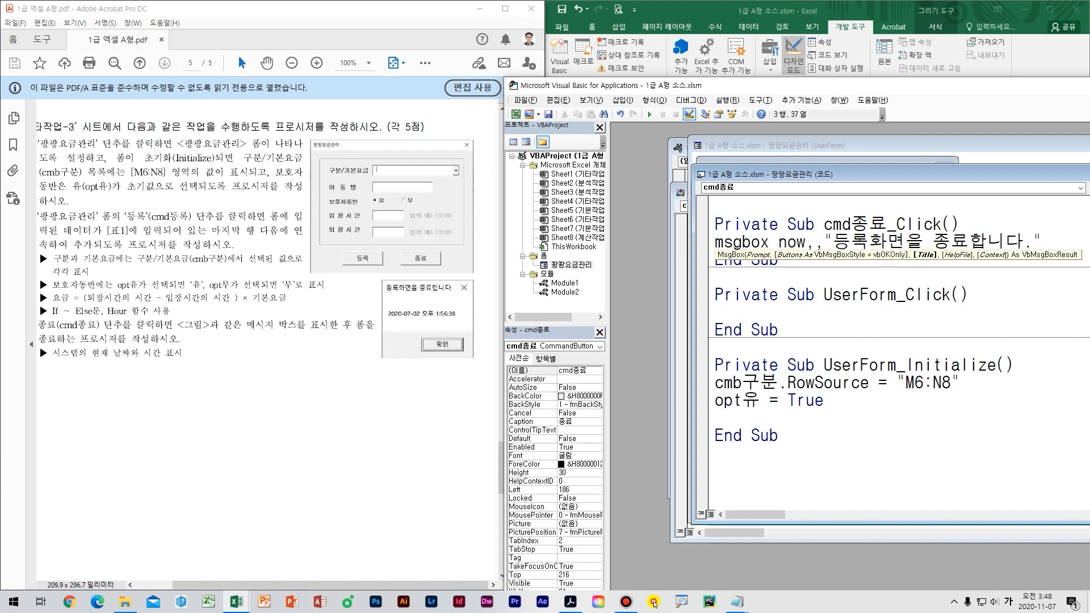
key("Return")
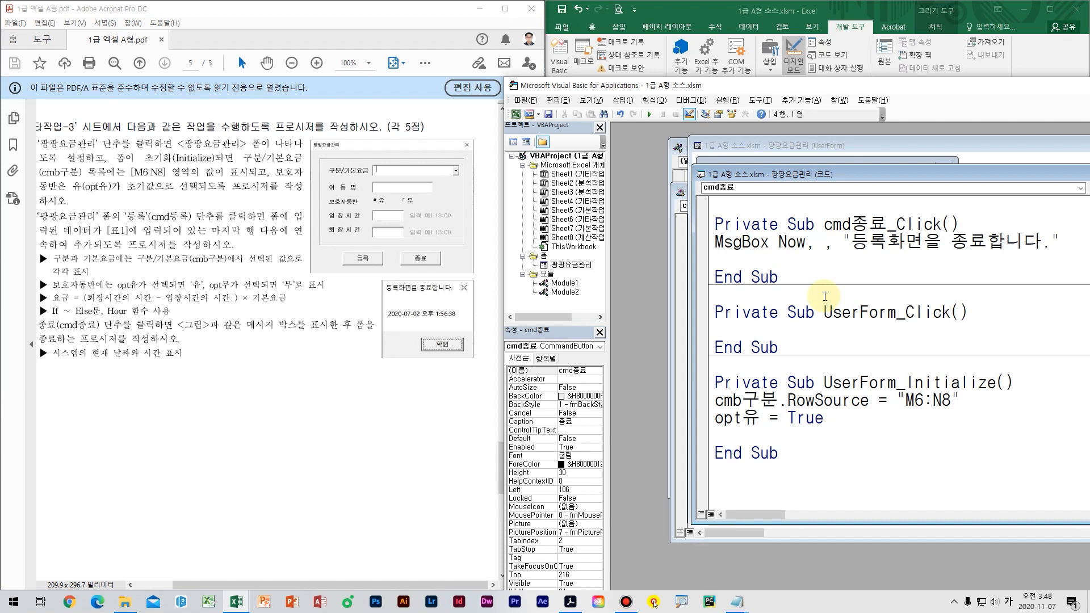
type("unload me")
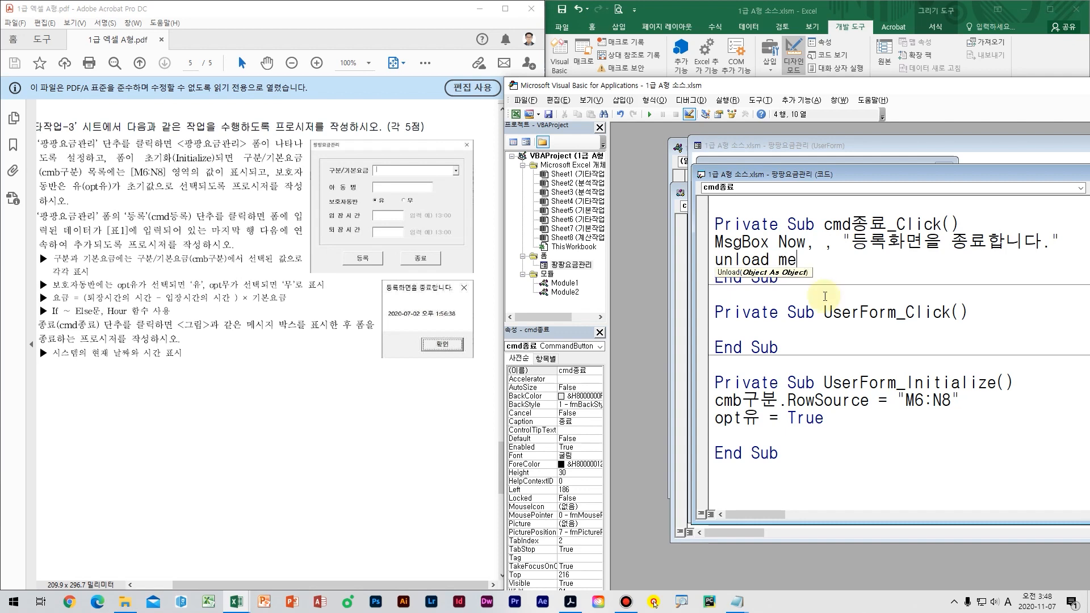
key("Return")
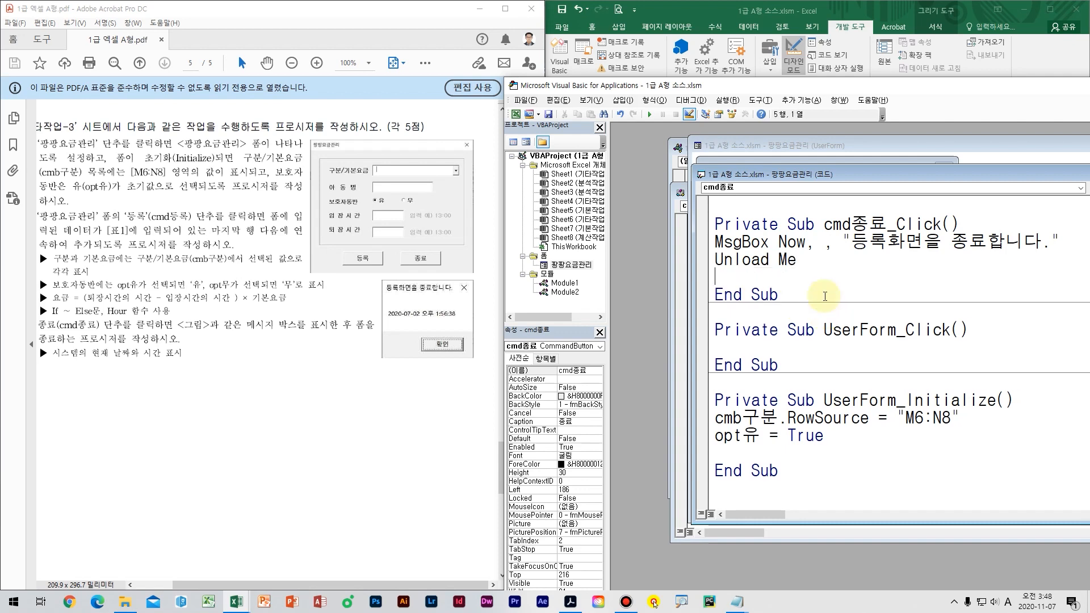
- Run the form and test its 종료 button, dismissing the message box so the form closes
key("F5")
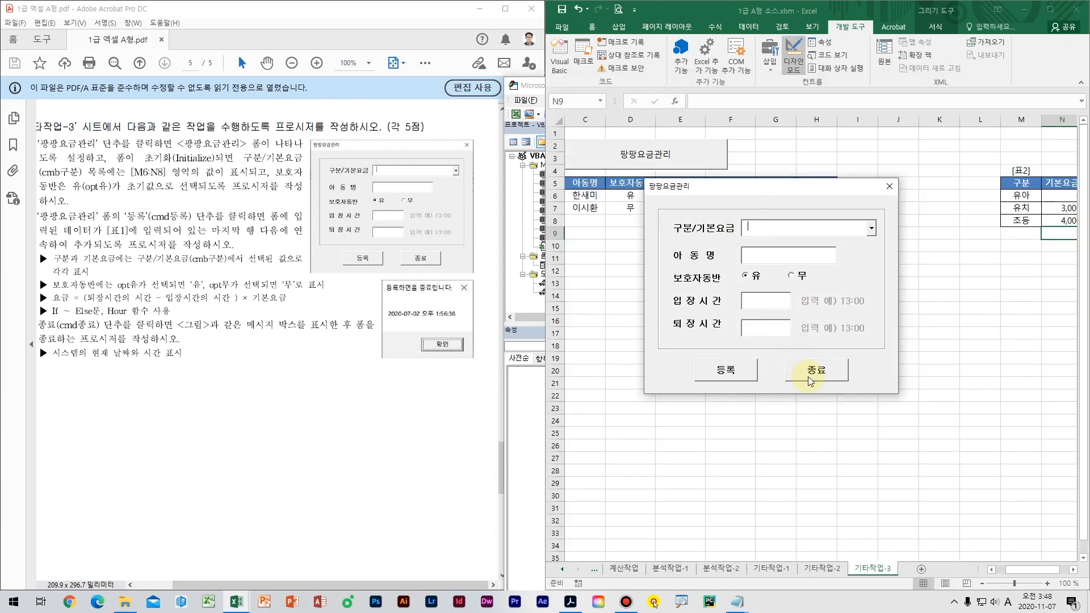
left_click(813, 374)
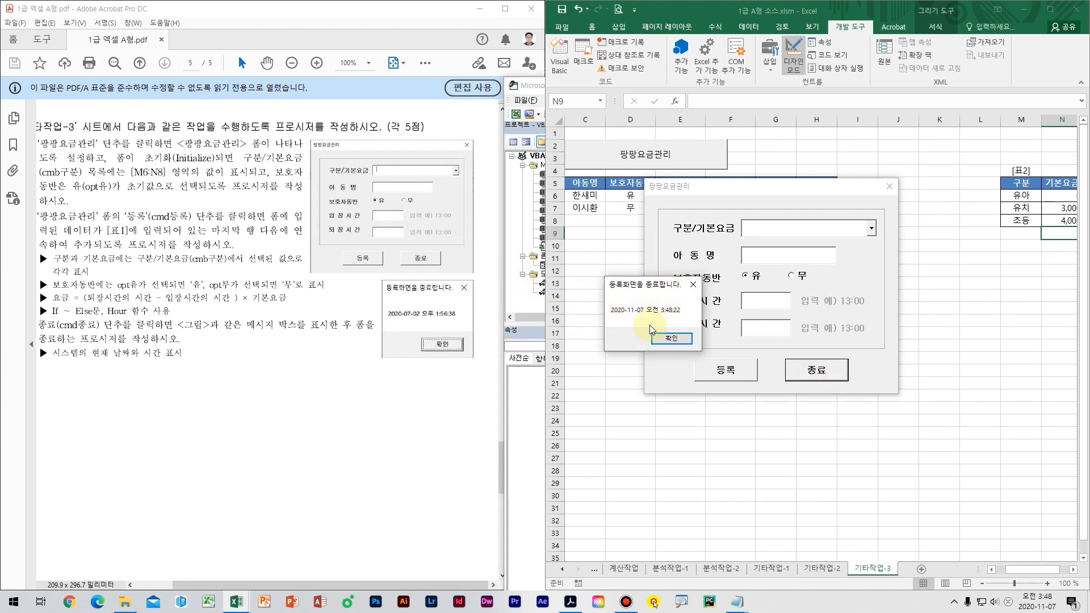
left_click(677, 340)
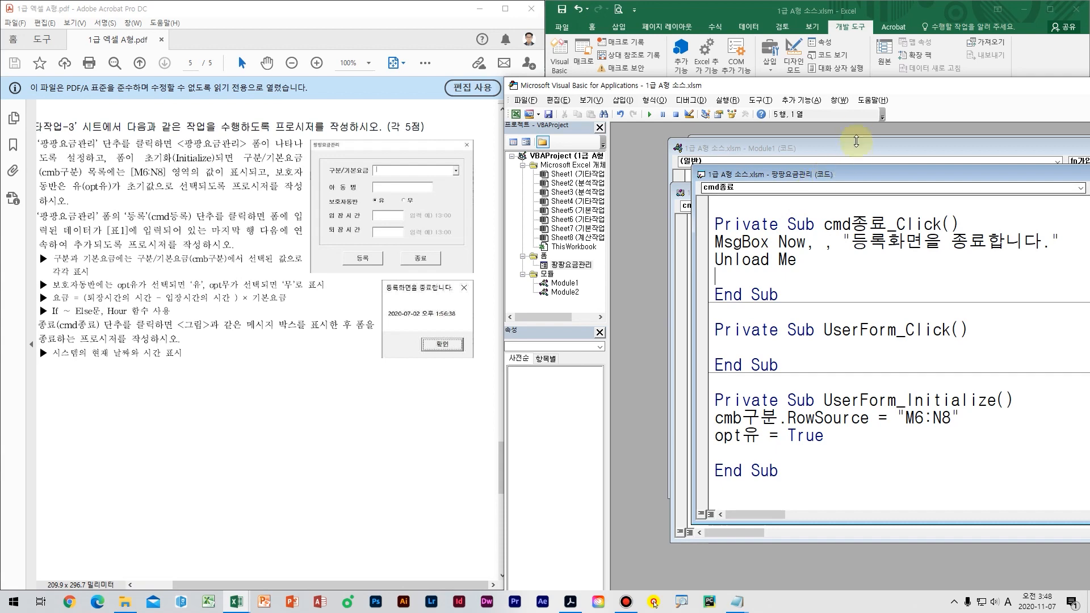
- Close the Visual Basic editor and bring the 기타작업-3 requirements in the PDF back into view
left_click(879, 87)
left_click_drag(588, 108, 288, 143)
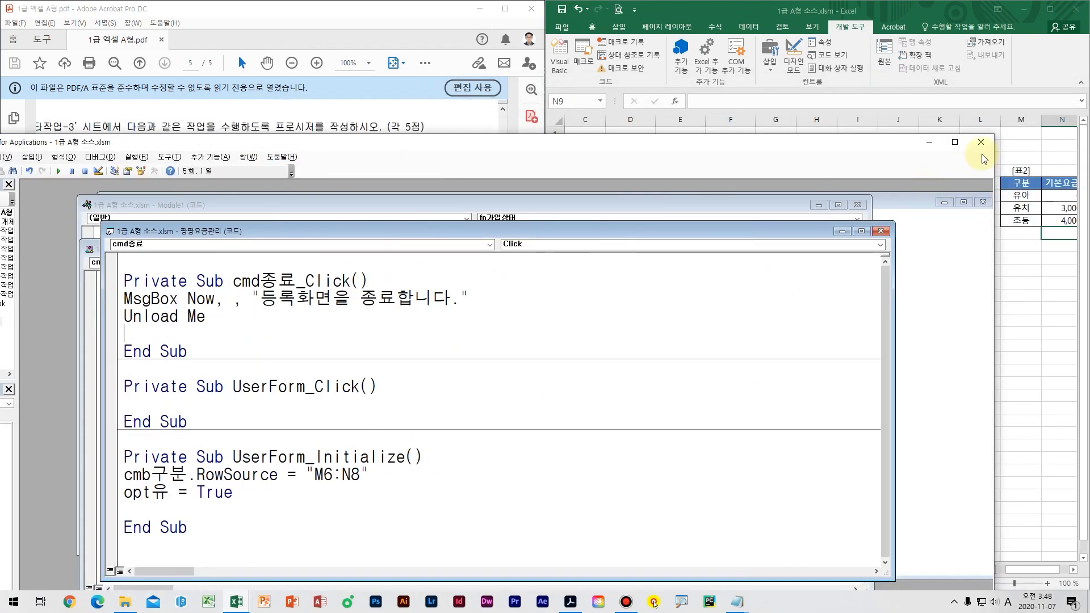
left_click(981, 146)
left_click(768, 313)
left_click(307, 350)
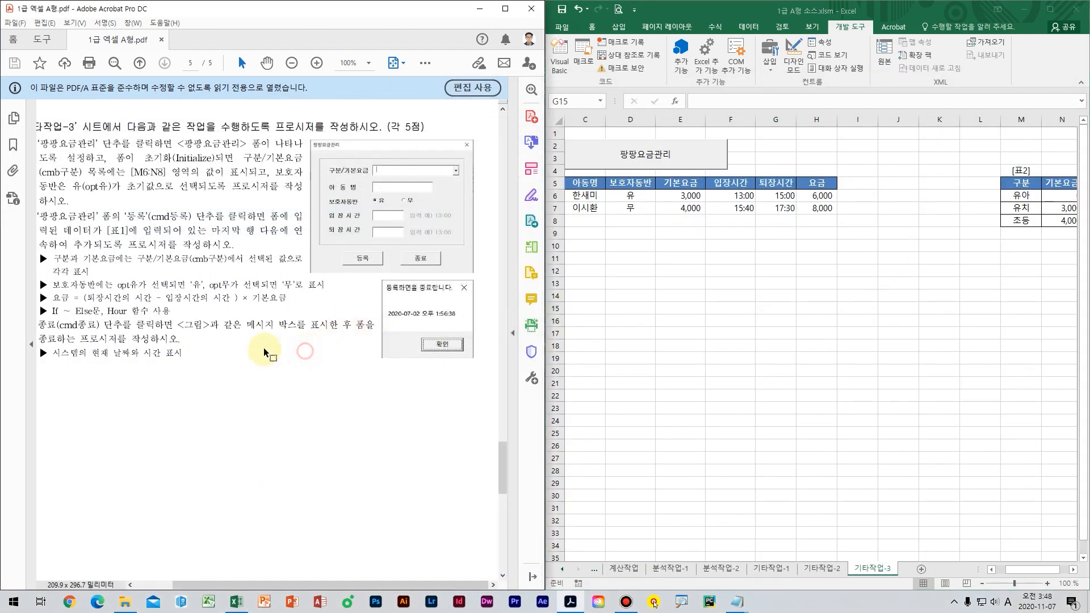
scroll(233, 345, "down", 1)
scroll(218, 344, "up", 1)
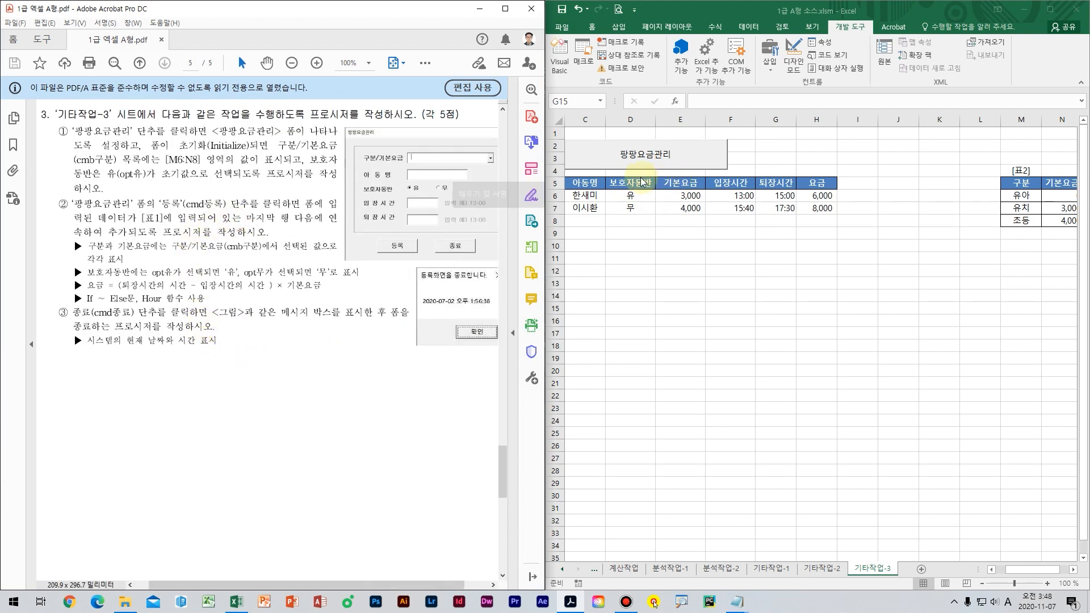
- Open the form from the sheet's 팡팡요금관리 button, choose 유아 as the 구분/기본요금 and enter the child's name under 아동명
left_click(665, 163)
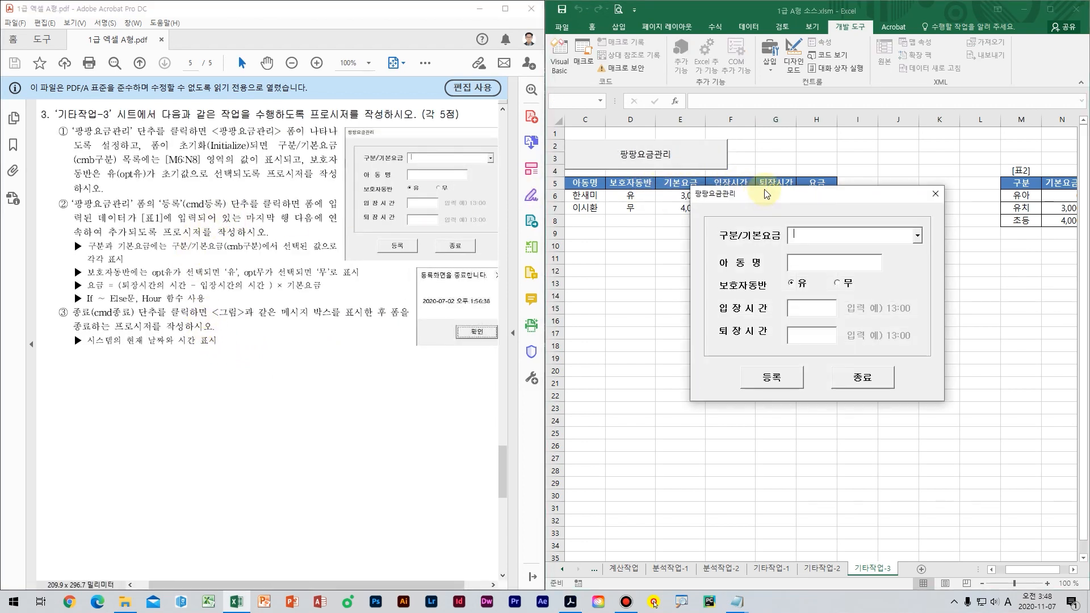
left_click(914, 274)
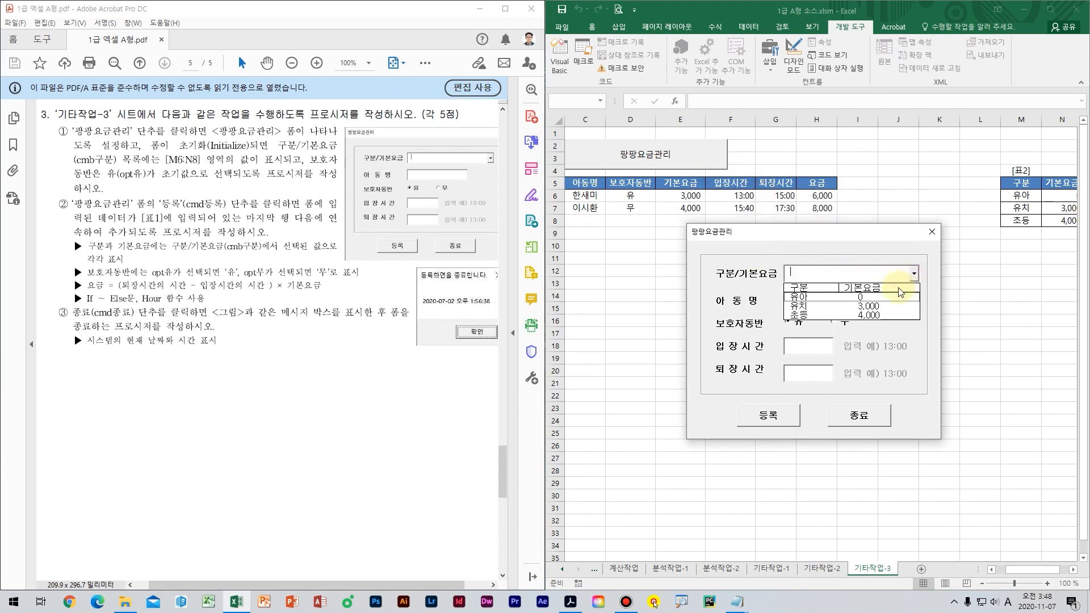
left_click(869, 292)
left_click(862, 303)
type("ㅎ")
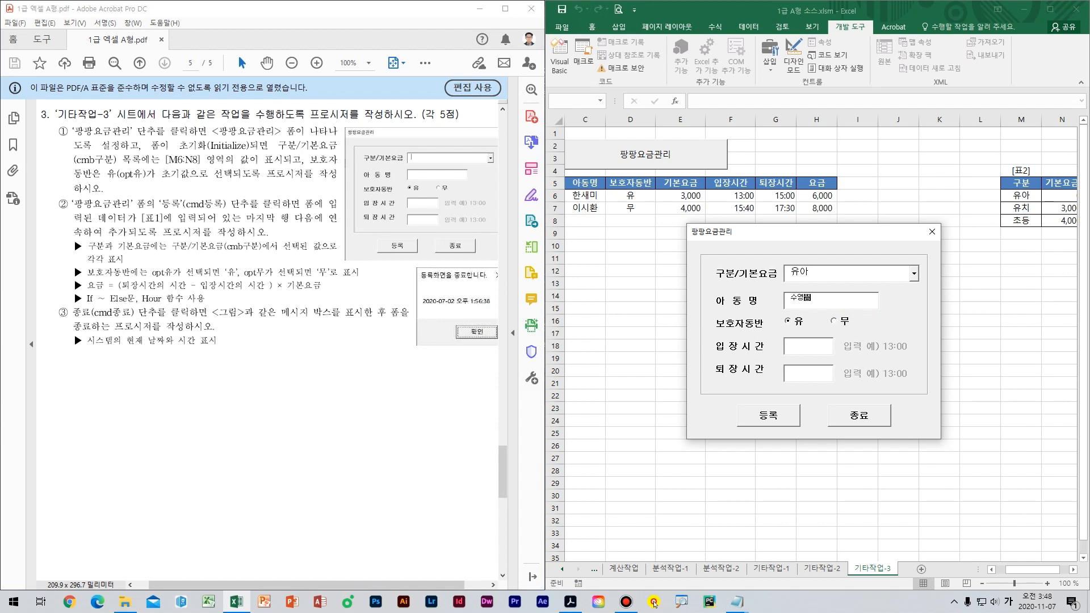
type("영쌤")
- Set 입장시간 to 15:00 and 퇴장시간 to 18:00, and try to register the entry with 등록
left_click(809, 352)
type("15:00")
left_click(820, 375)
left_click(770, 420)
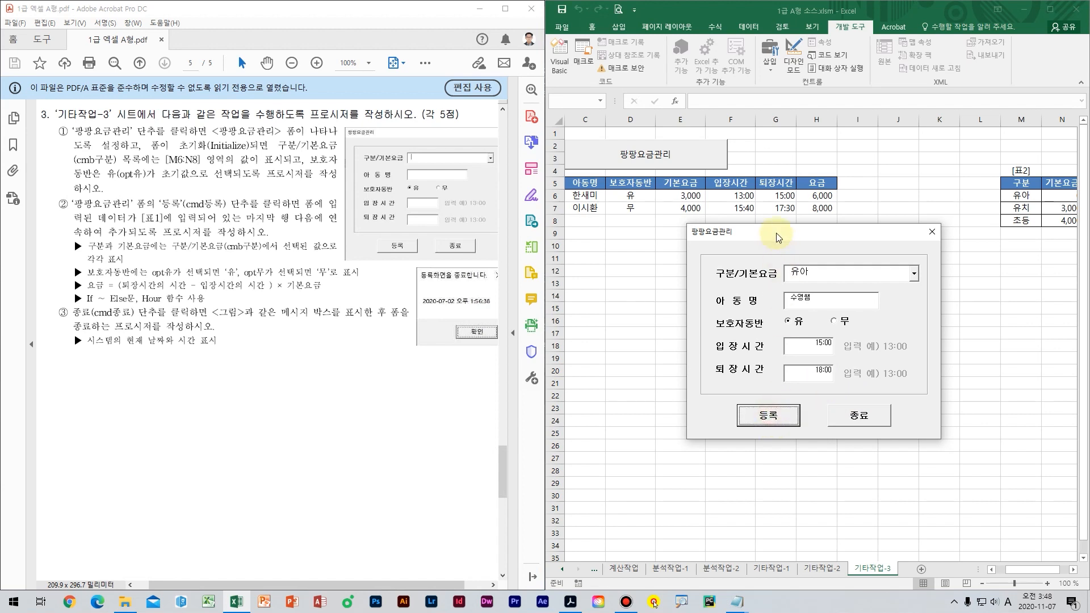
- Close the 팡팡요금관리 form and bring all columns of the [표1] table back into view on the sheet
left_click_drag(775, 232, 806, 263)
mouse_move(786, 336)
left_mouse_down()
mouse_move(578, 219)
mouse_move(644, 213)
left_mouse_up()
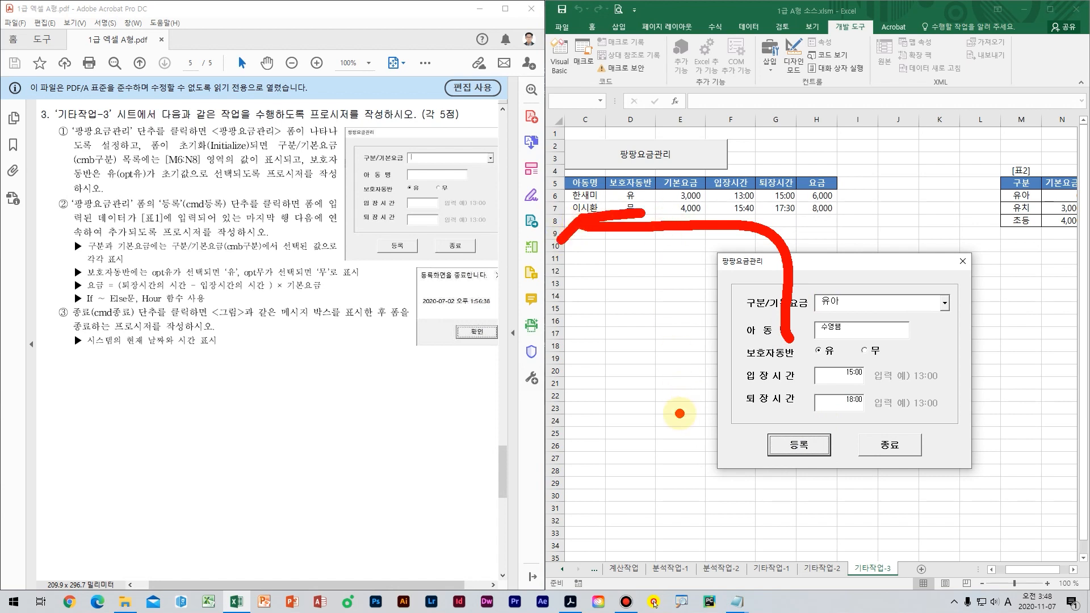
key("Escape")
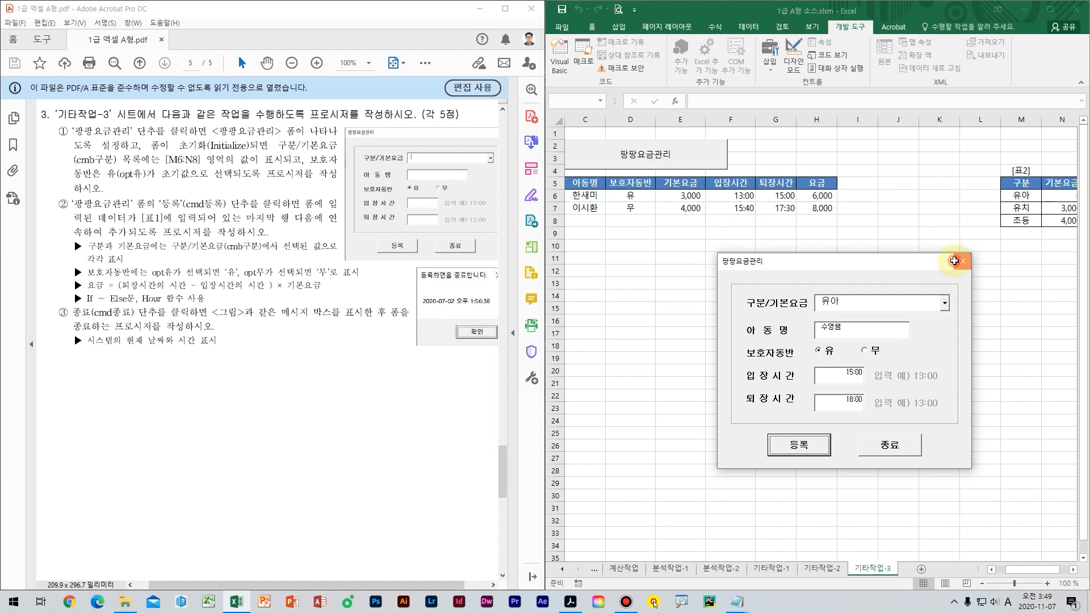
left_click(963, 261)
left_click_drag(1014, 576, 974, 548)
left_click(773, 195)
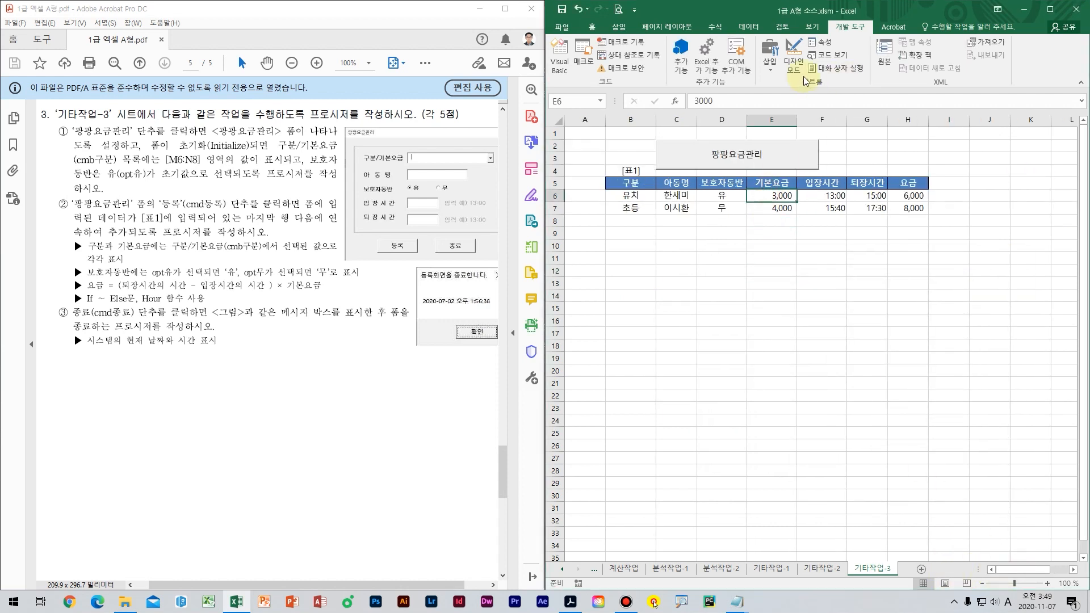
- Turn on design mode and open the click procedure of the 팡팡요금관리 form's 등록 button in the Visual Basic editor
left_click(794, 62)
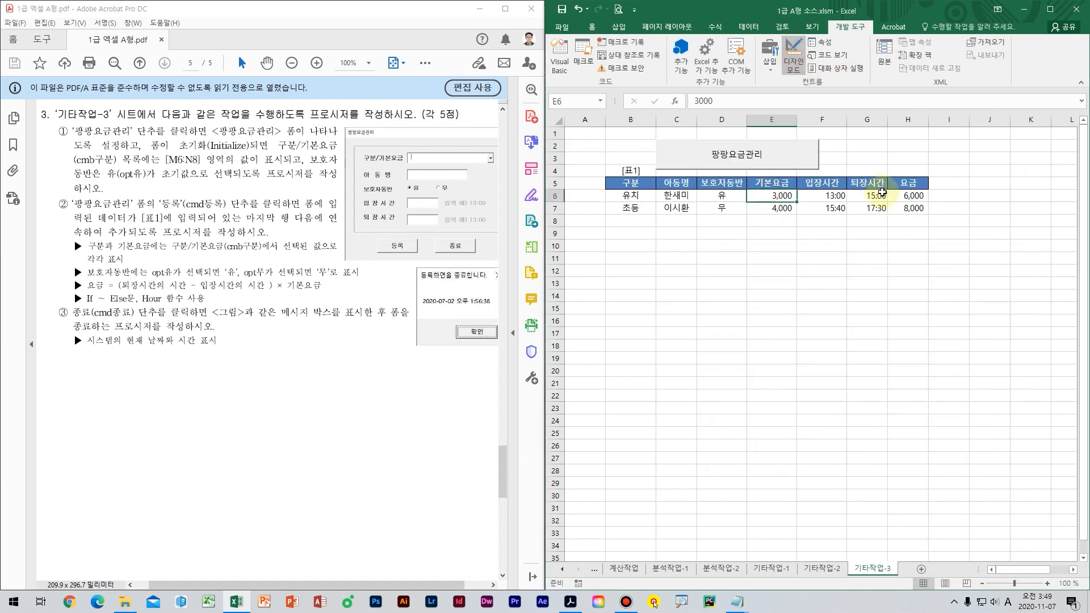
double_click(736, 165)
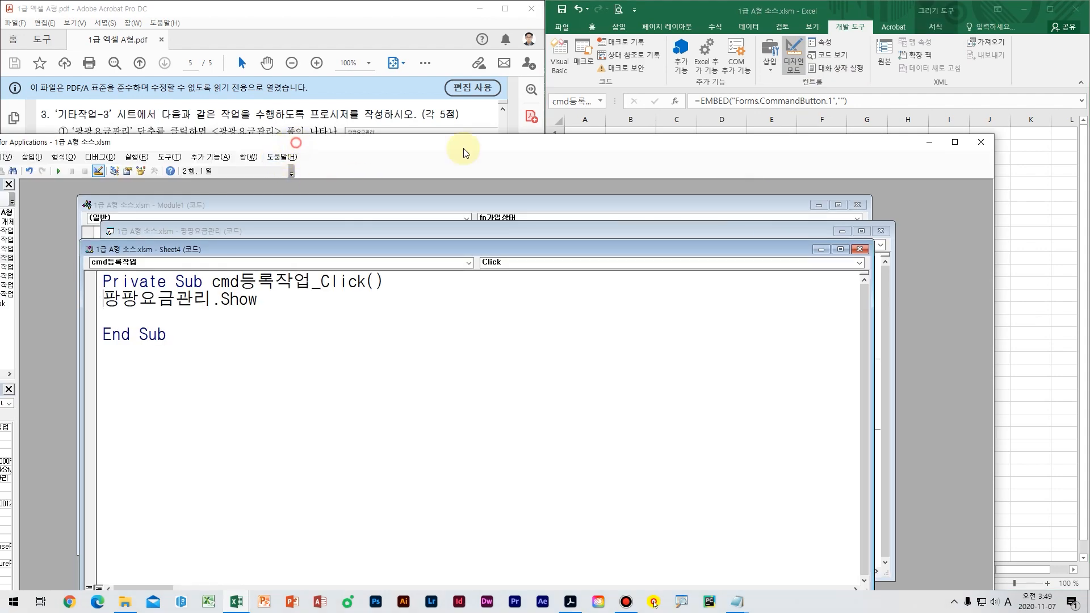
left_click_drag(462, 150, 709, 119)
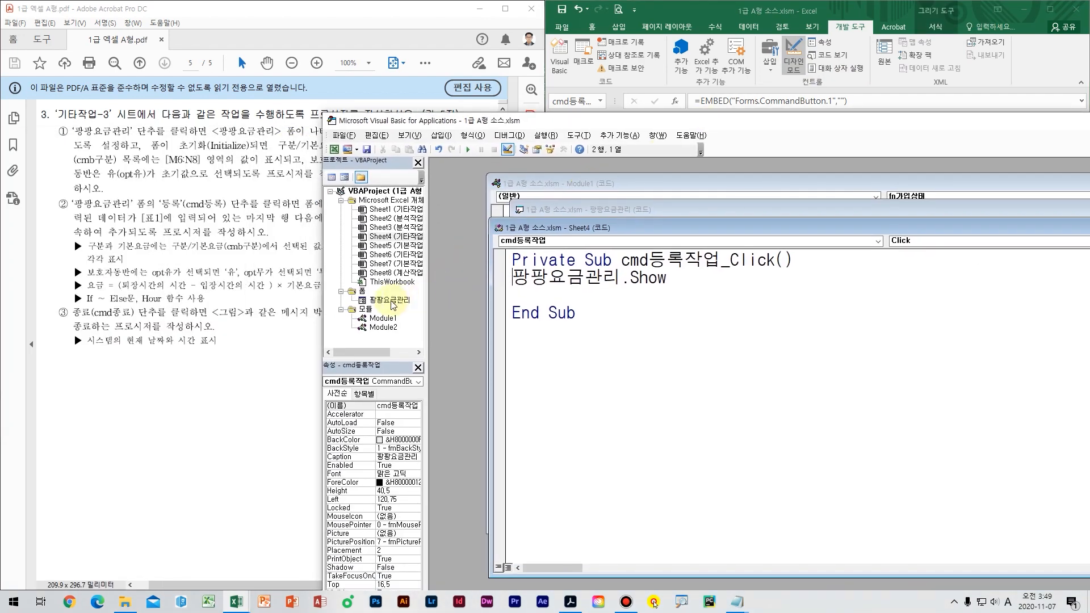
double_click(390, 300)
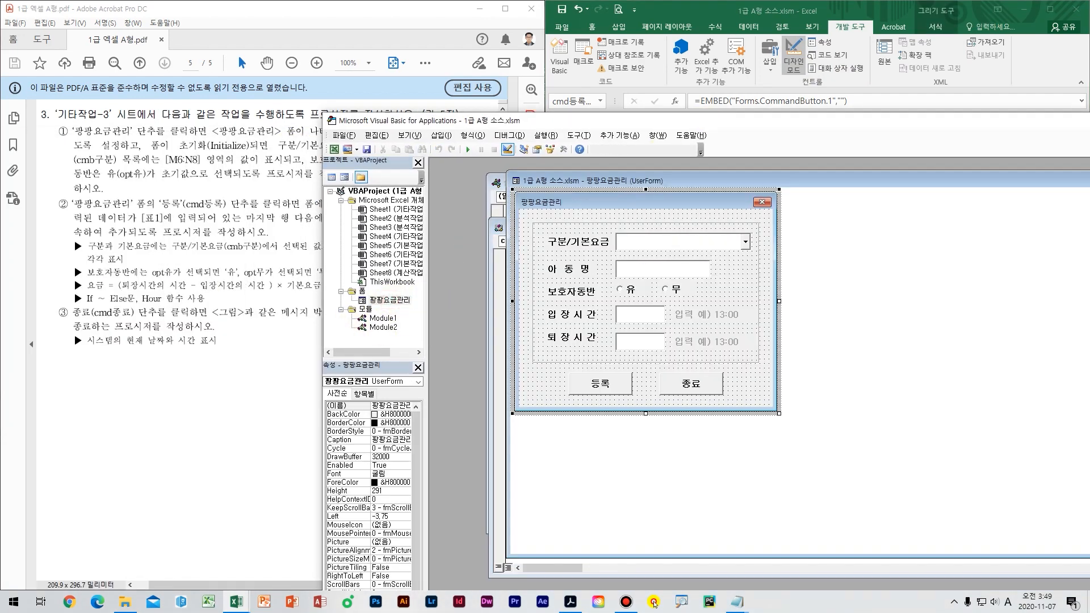
left_click(598, 386)
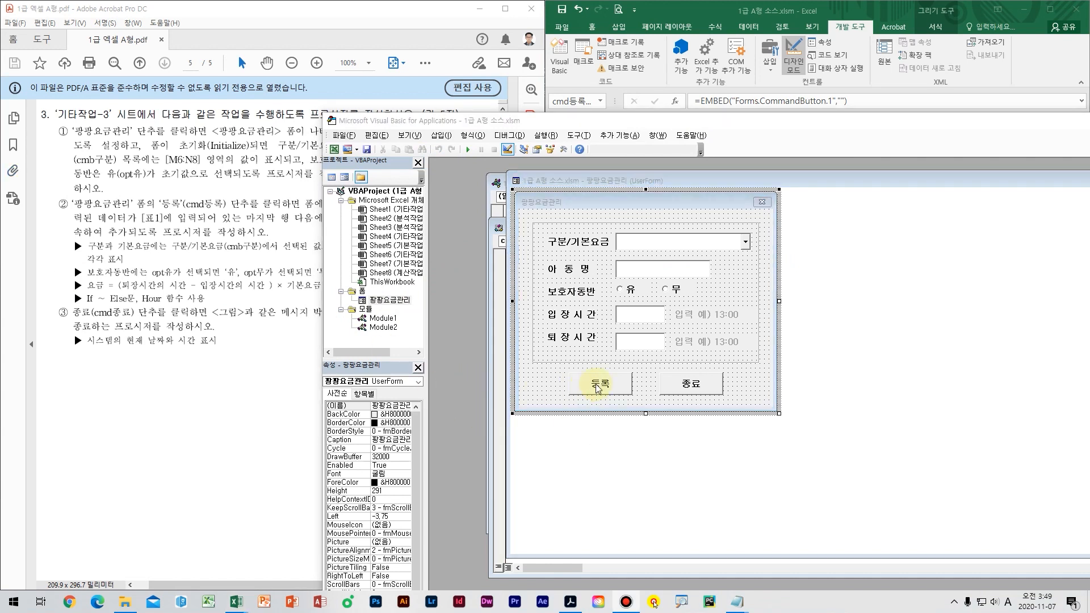
double_click(612, 389)
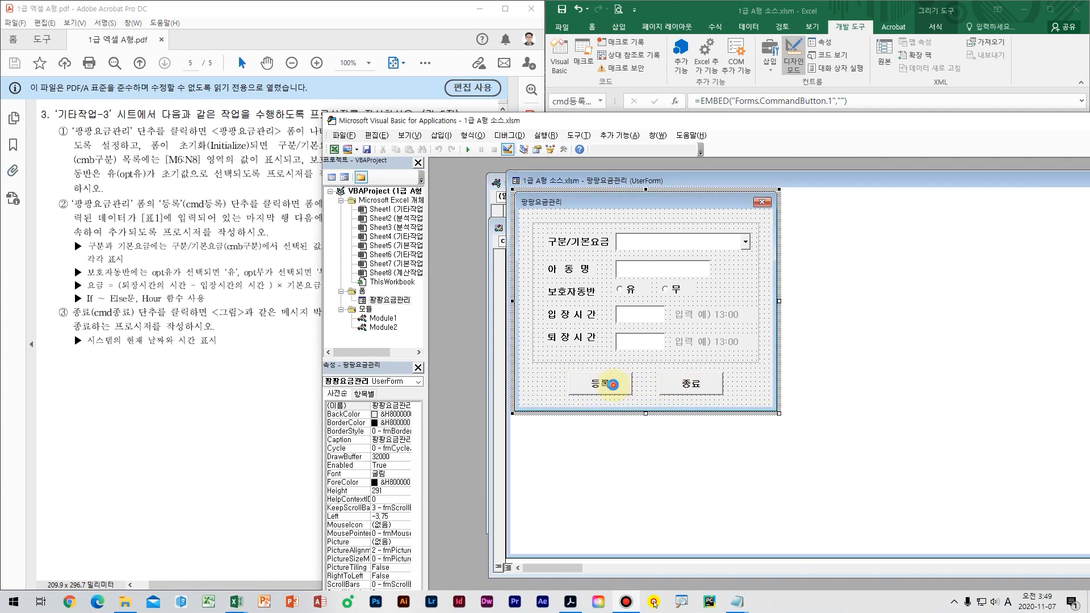
- Reposition the Visual Basic editor window so the [표1] table on the sheet stays visible alongside the code
left_click_drag(644, 124, 565, 176)
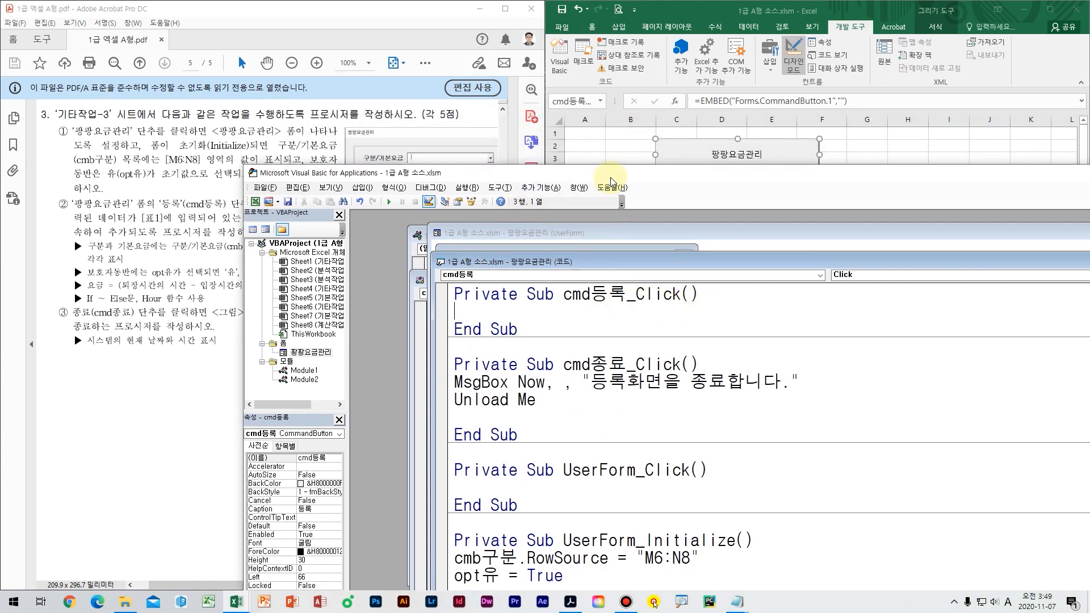
left_click_drag(611, 177, 549, 308)
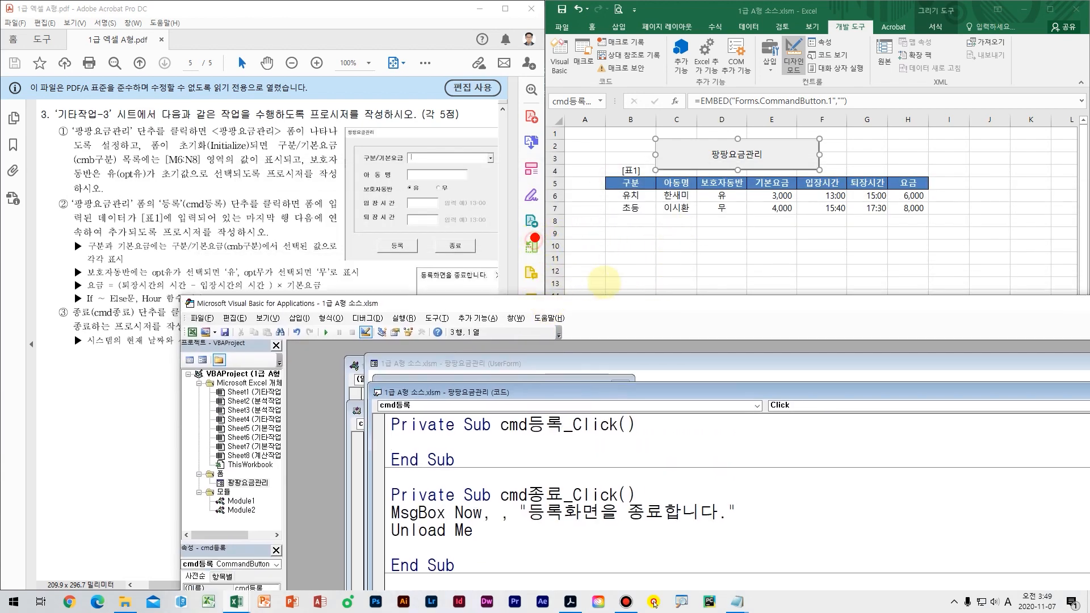
mouse_move(534, 233)
left_mouse_down()
mouse_move(628, 245)
mouse_move(610, 233)
mouse_move(649, 234)
left_mouse_up()
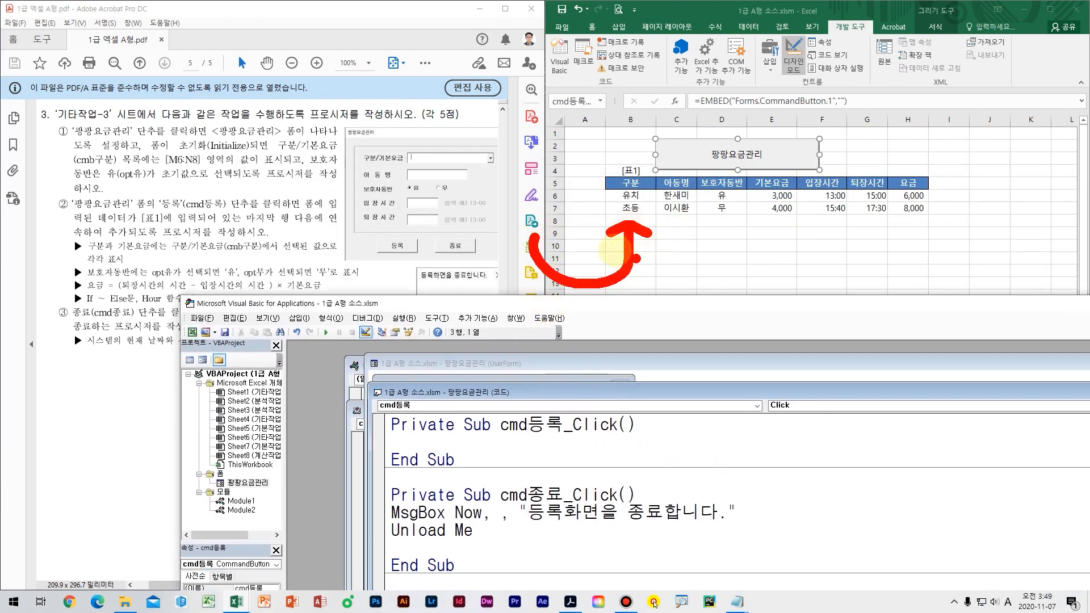
mouse_move(566, 241)
left_mouse_down()
mouse_move(628, 267)
mouse_move(636, 227)
mouse_move(664, 258)
left_mouse_up()
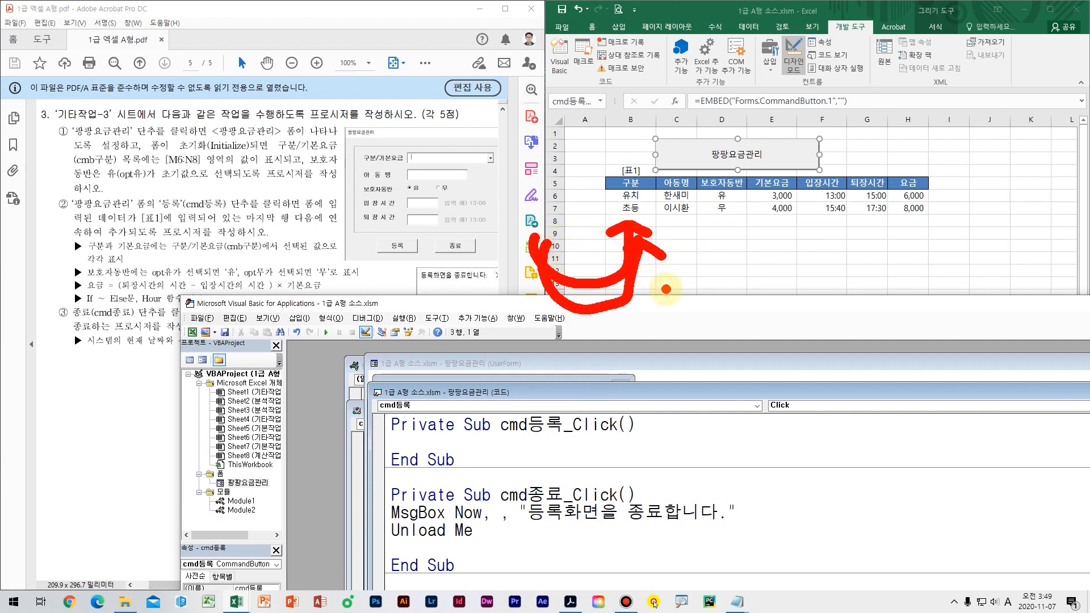
key("Escape")
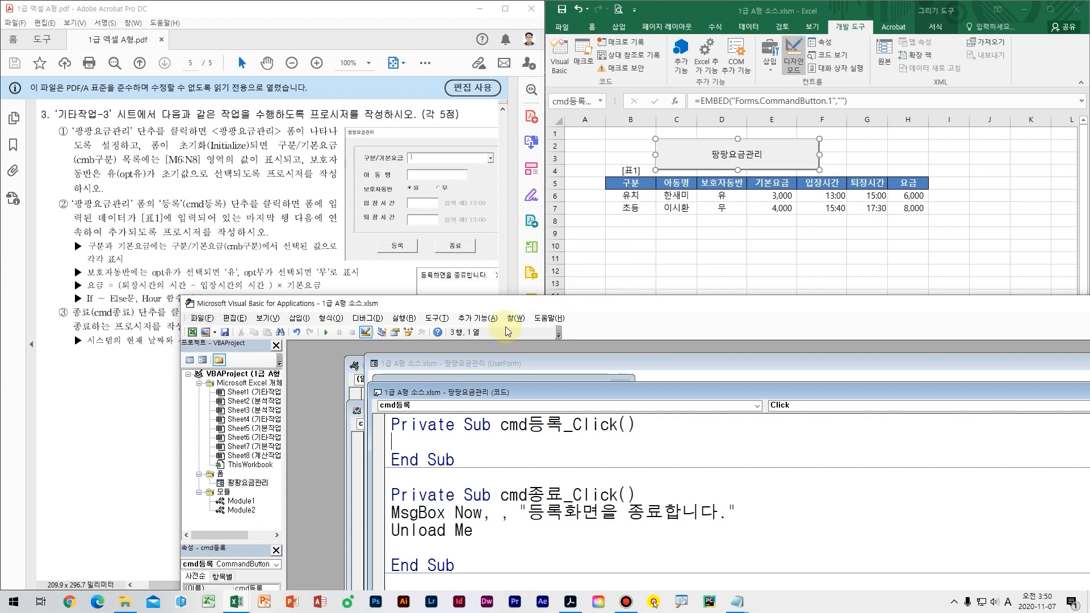
left_click_drag(519, 307, 502, 285)
- Begin the cmd등록_Click procedure with an assignment to the variable 입력행, written as "입력행 ="
left_click(459, 417)
type("d")
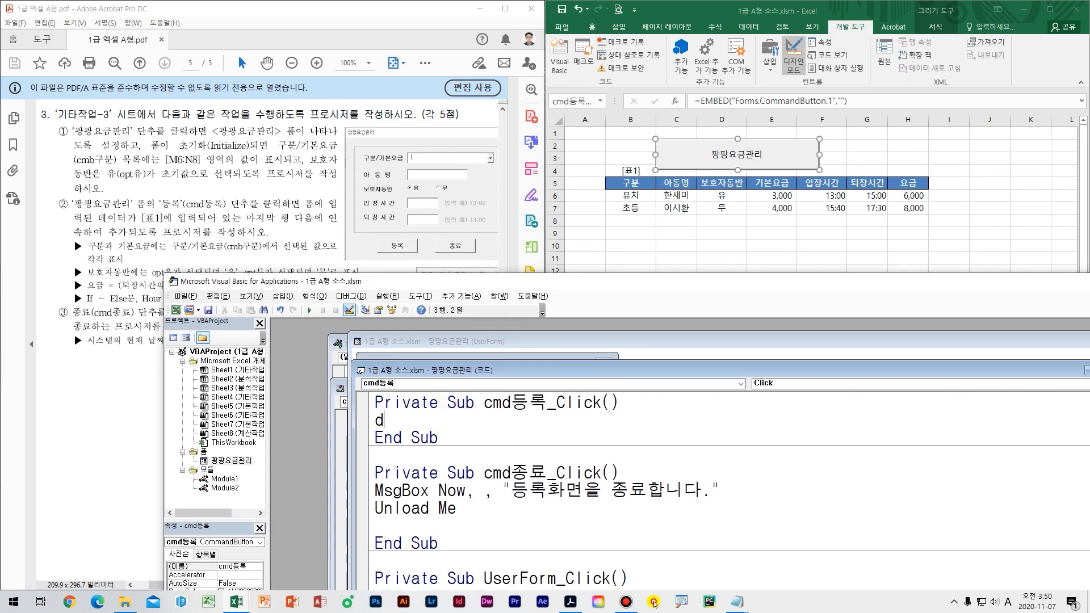
key("BackSpace")
key("Hangul")
type("입력행 =-")
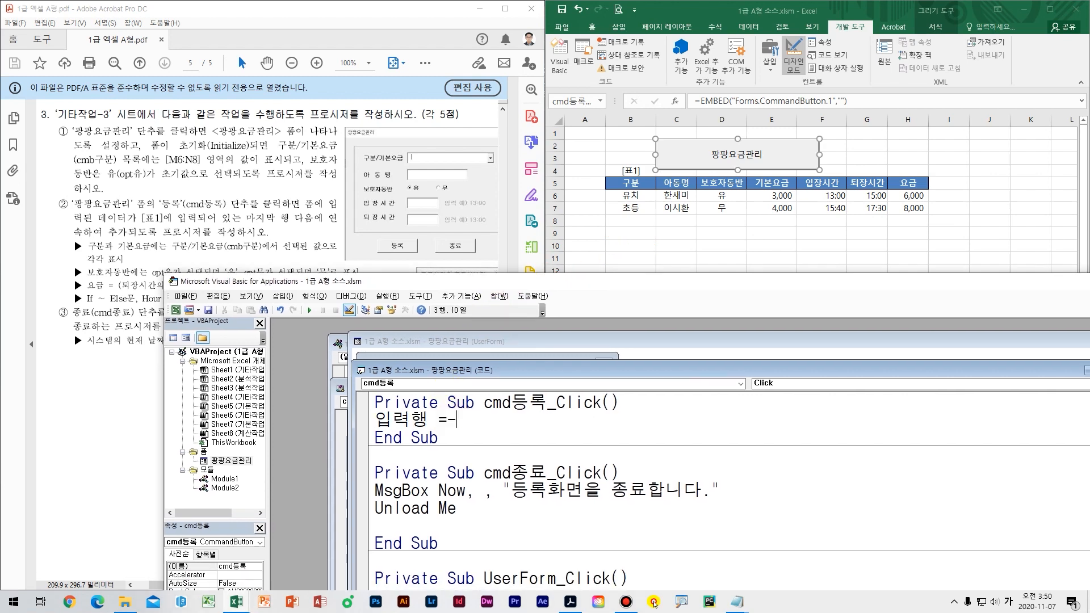
key("ctrl+2")
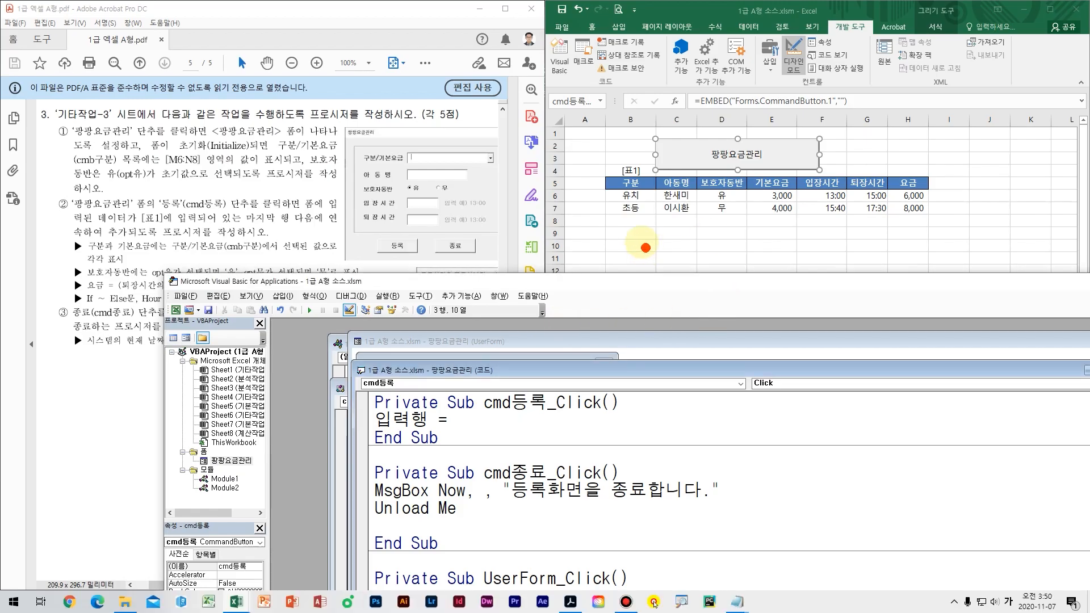
key("b")
left_click(515, 180)
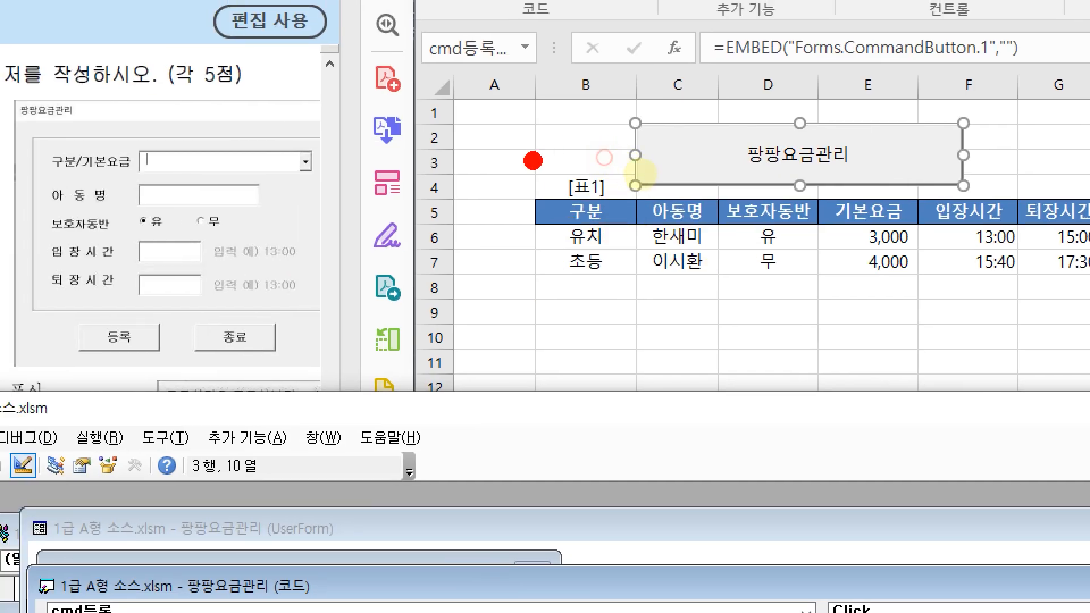
left_click_drag(503, 116, 555, 145)
left_click_drag(620, 208, 620, 209)
left_click_drag(509, 286, 510, 375)
left_click_drag(511, 307, 509, 372)
left_click_drag(656, 288, 701, 361)
left_click_drag(696, 309, 580, 419)
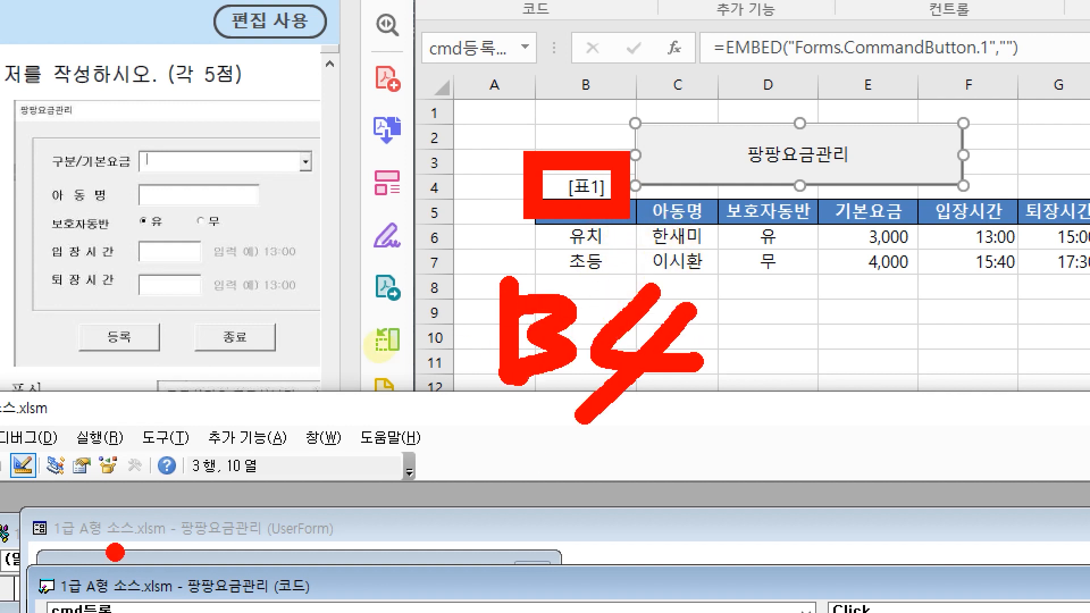
key("Escape")
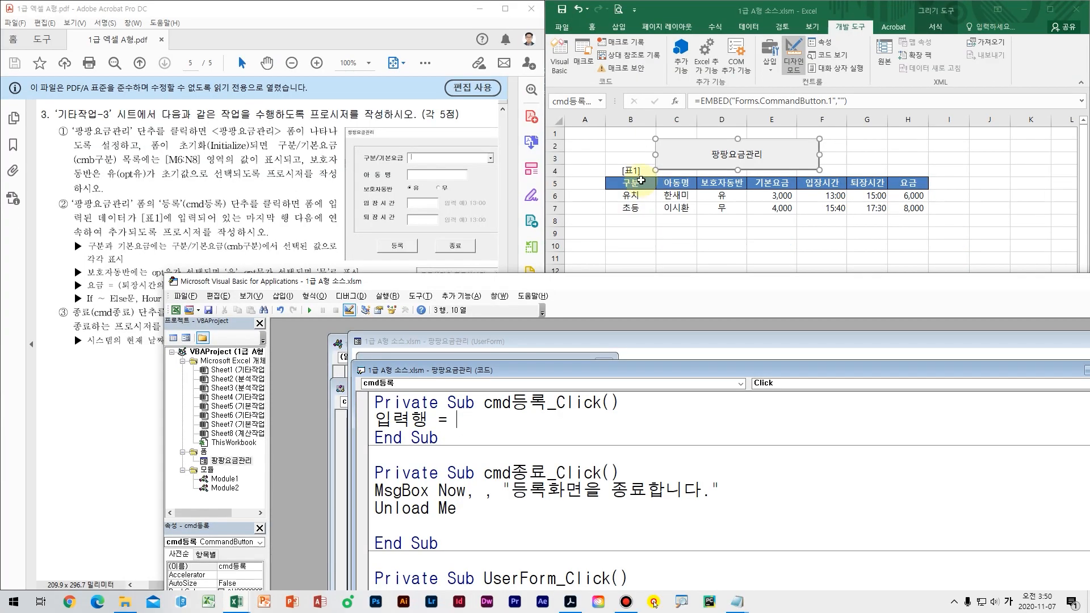
- Try moving the [표1] label from B4 up to B3, away from the table header, and undo the move
left_click(606, 188)
left_click_drag(635, 170, 634, 158)
left_click(663, 241)
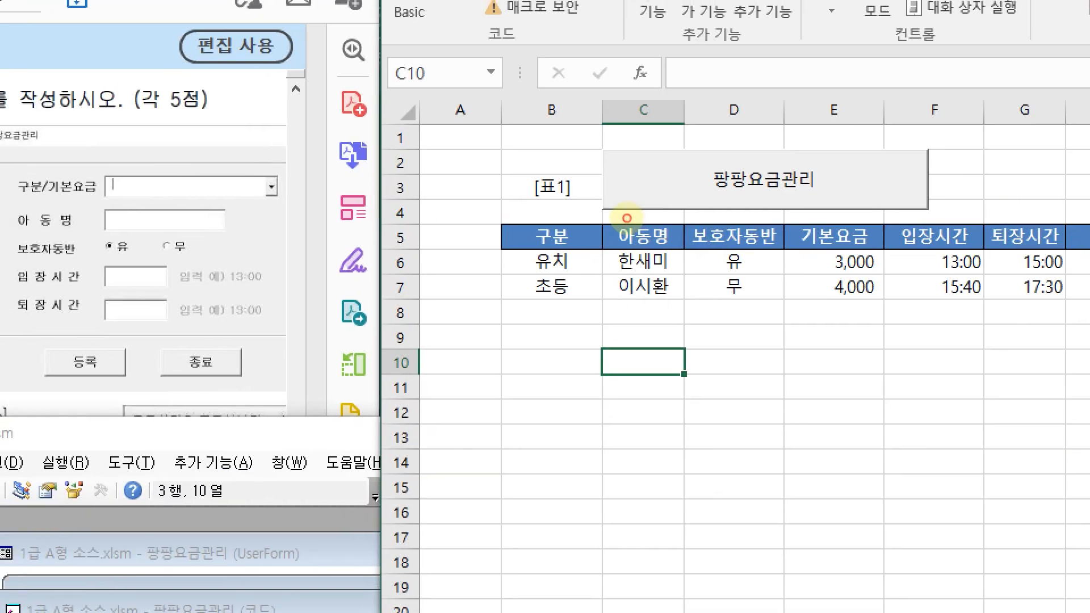
left_click_drag(344, 215, 524, 247)
left_click_drag(610, 261, 610, 262)
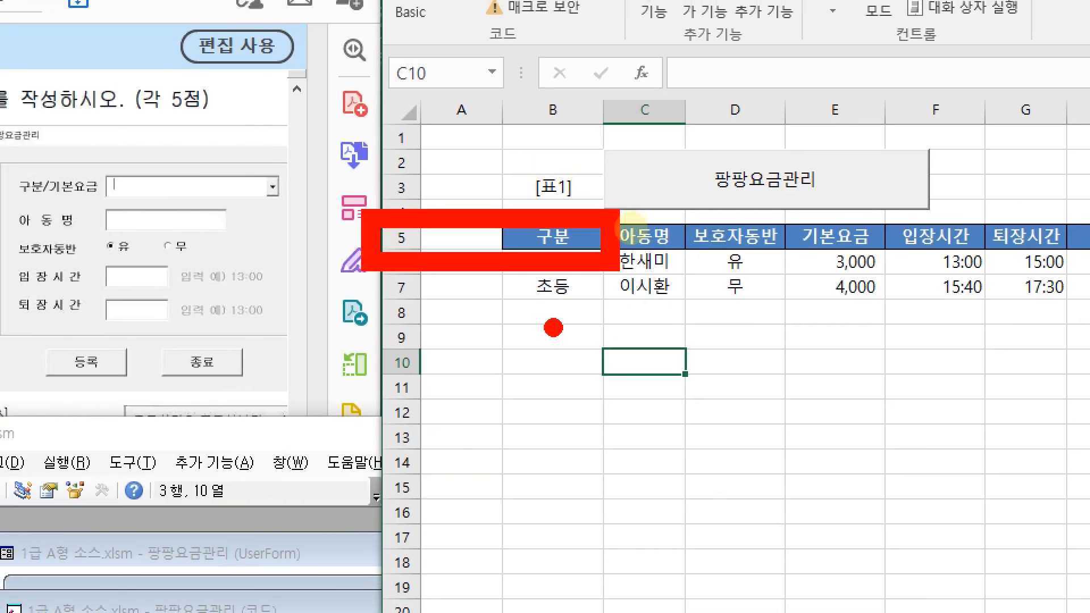
key("Escape")
left_click(593, 265)
key("ctrl+z")
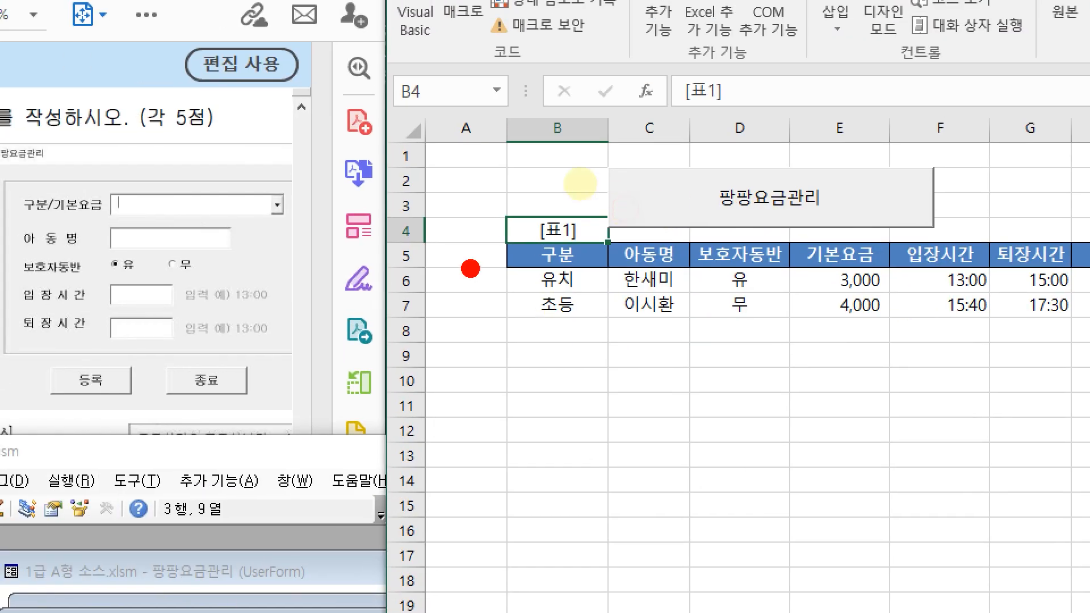
left_click_drag(479, 194, 612, 261)
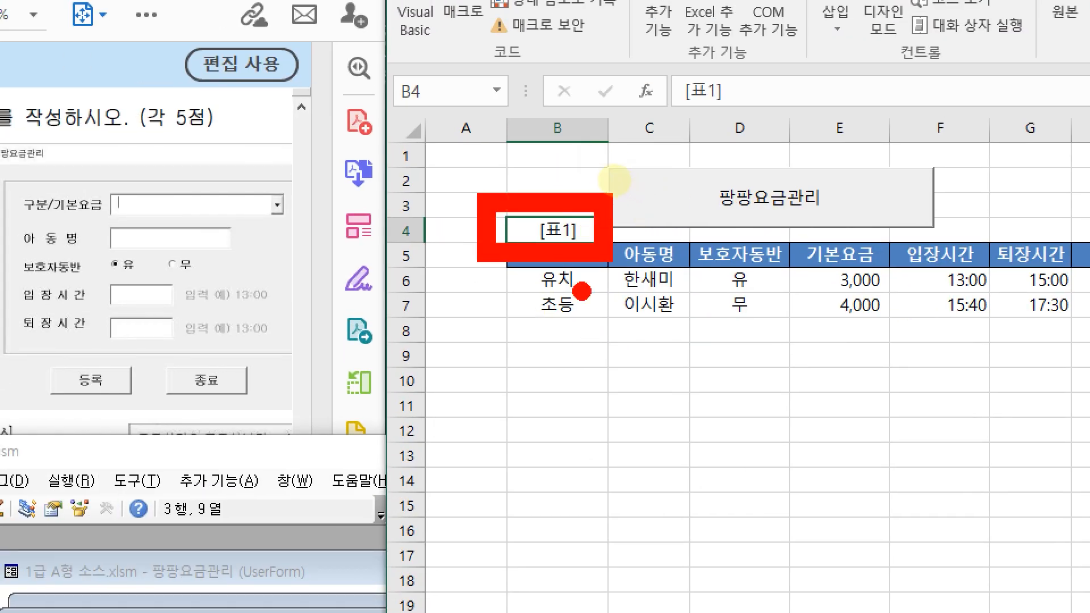
mouse_move(469, 216)
left_mouse_down()
mouse_move(487, 304)
mouse_move(448, 290)
mouse_move(490, 322)
left_mouse_up()
key("Escape")
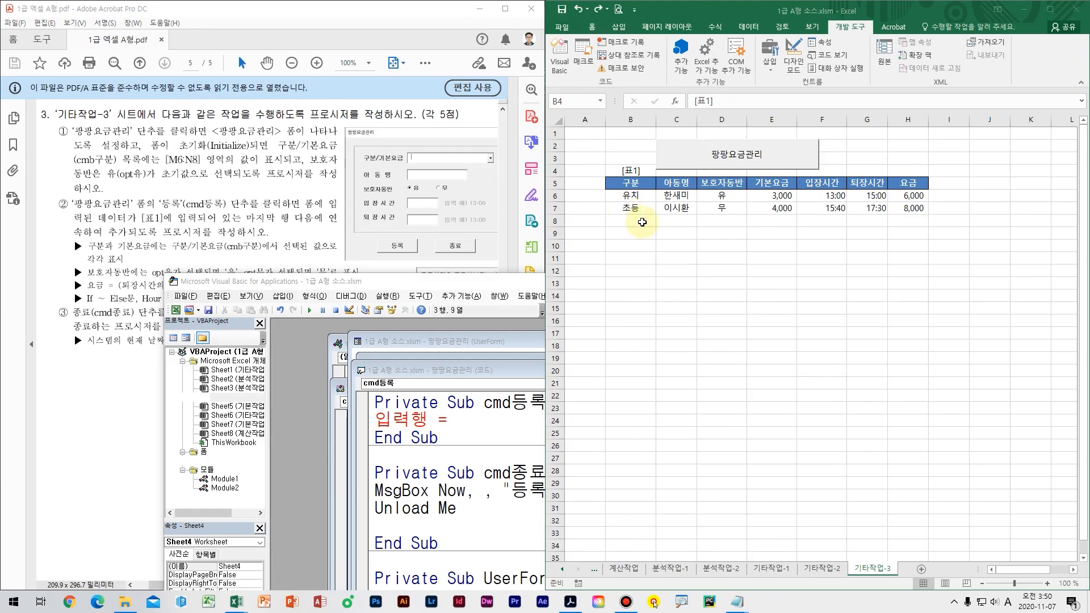
- Complete the 입력행 assignment in cmd등록_Click with [b4].Row + [b4].CurrentRegion.Rows.Count and start a new line below it
left_click(487, 414)
type("[")
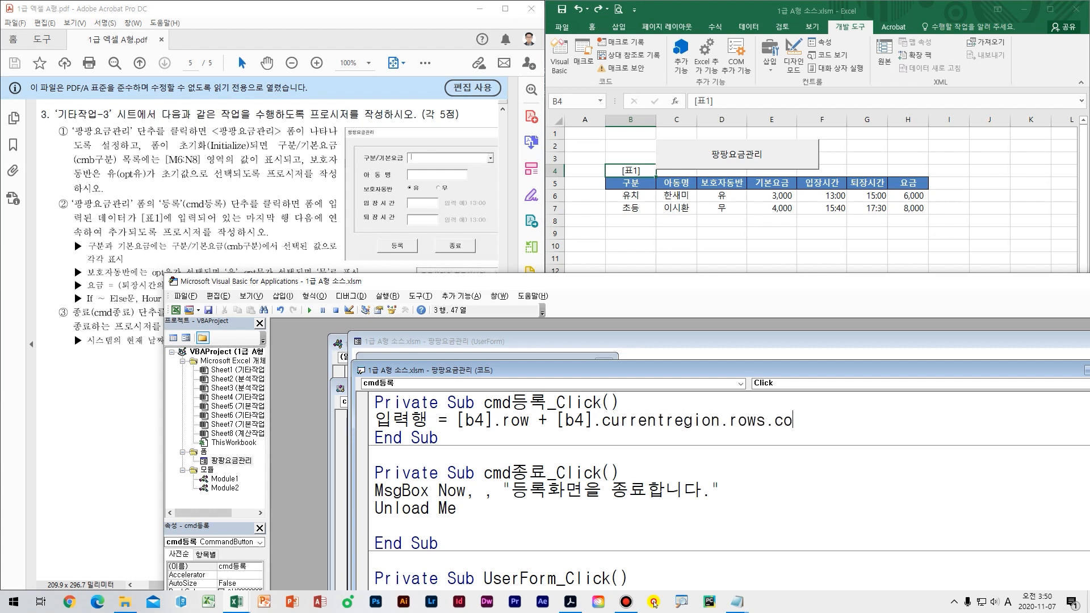
key("Return")
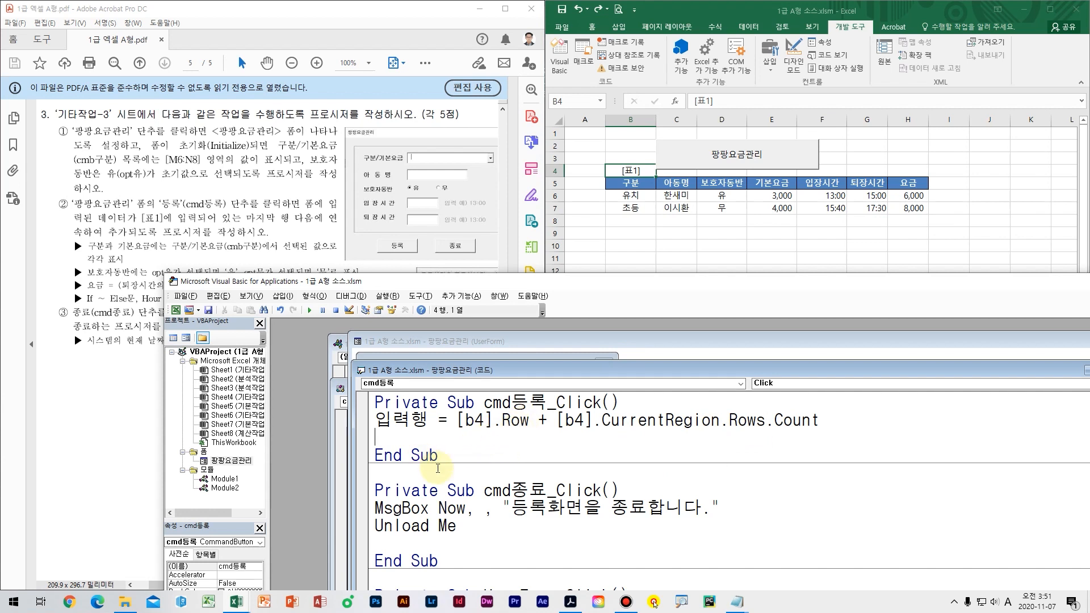
left_click_drag(417, 439, 459, 430)
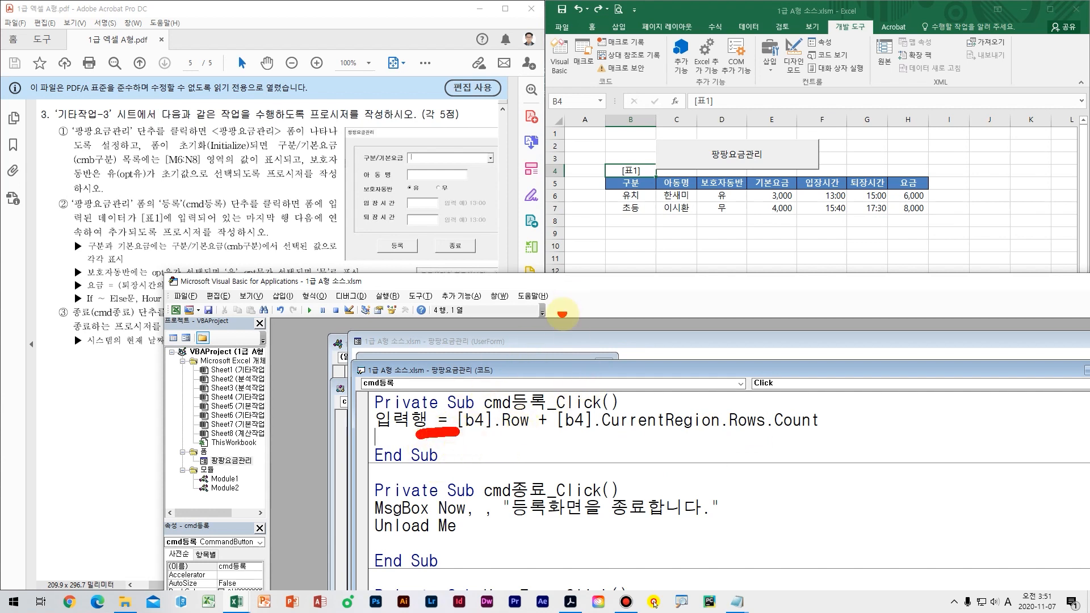
left_click_drag(599, 243, 548, 333)
left_click_drag(603, 258, 604, 336)
left_click_drag(647, 280, 718, 308)
left_click_drag(760, 247, 764, 327)
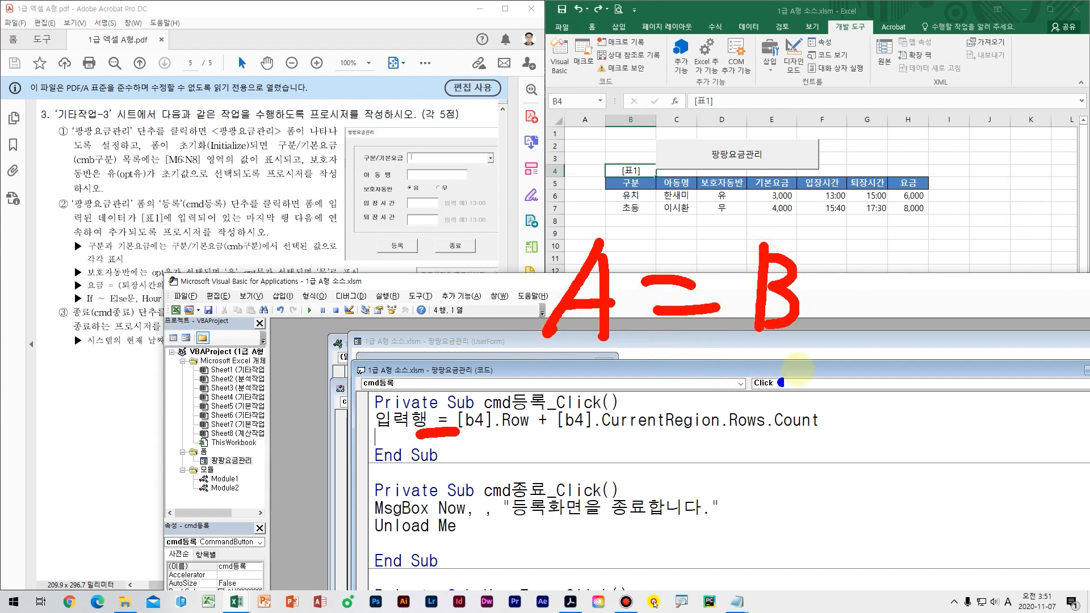
key("b")
mouse_move(781, 342)
left_mouse_down()
mouse_move(784, 431)
mouse_move(639, 421)
mouse_move(609, 335)
mouse_move(658, 345)
left_mouse_up()
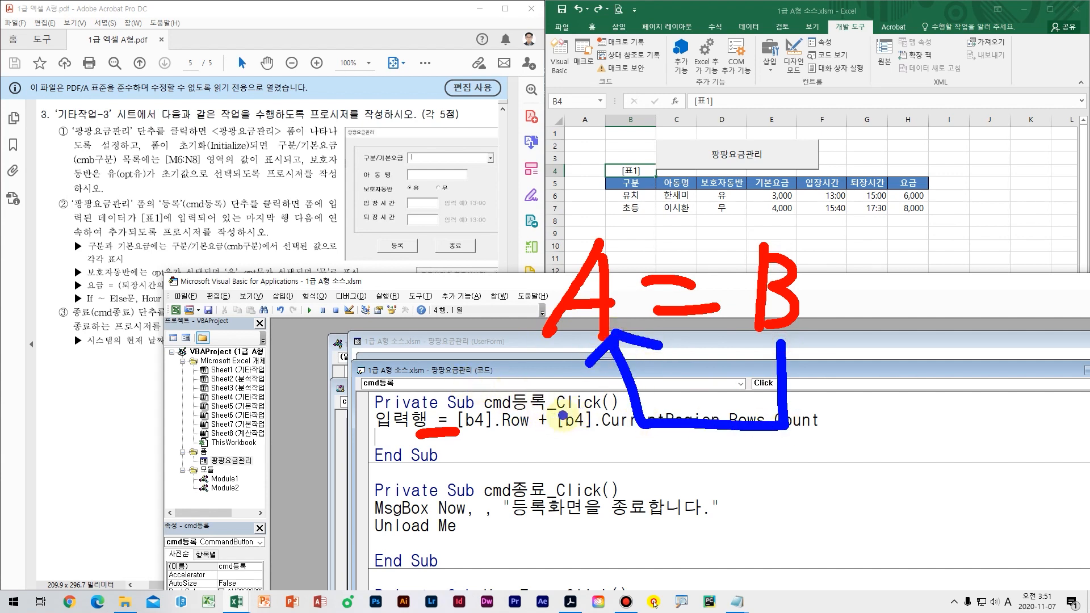
key("Escape")
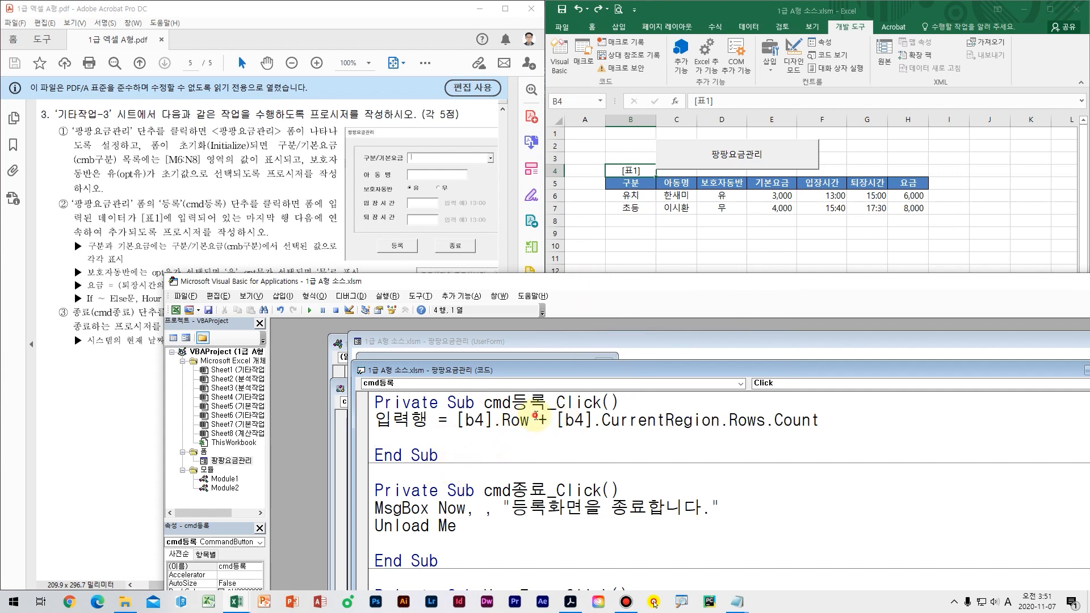
left_click_drag(537, 420, 466, 420)
left_click(530, 420)
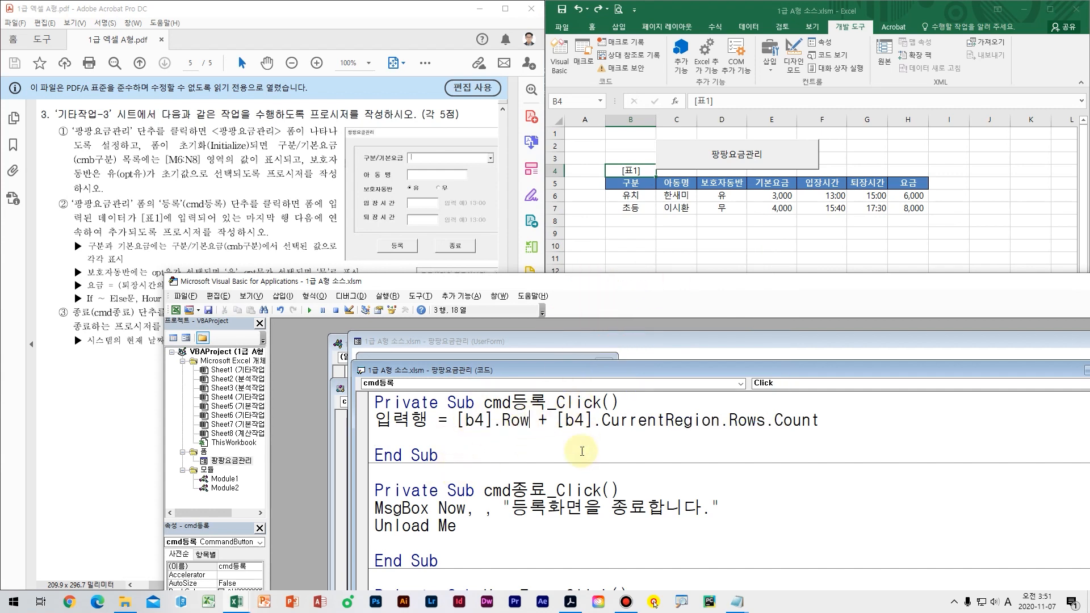
left_click_drag(443, 431, 533, 431)
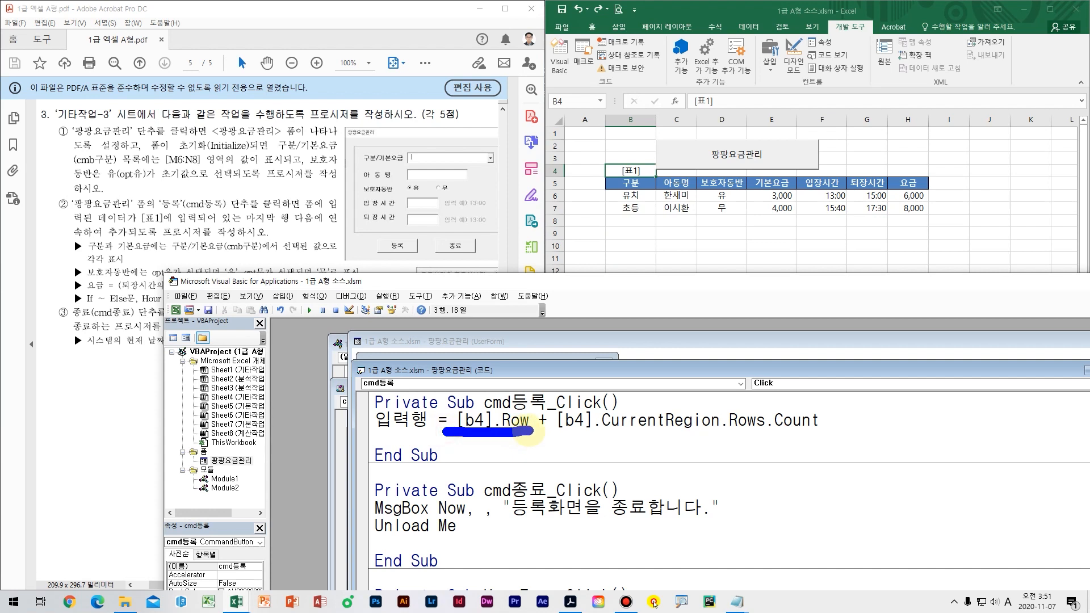
mouse_move(569, 166)
left_mouse_down()
mouse_move(545, 183)
mouse_move(562, 149)
mouse_move(564, 201)
left_mouse_up()
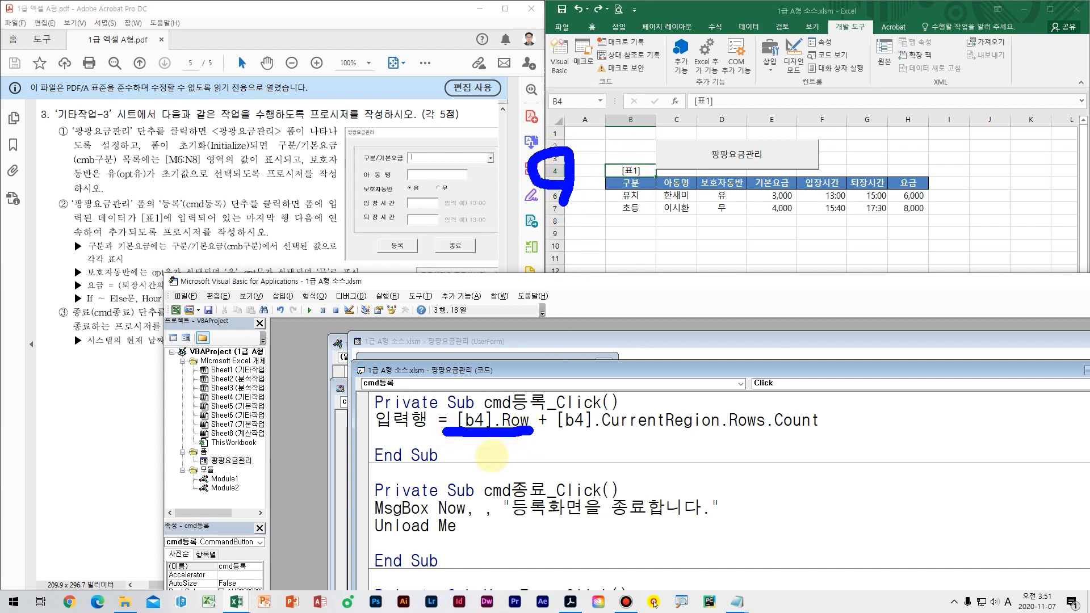
mouse_move(496, 455)
left_mouse_down()
mouse_move(474, 480)
mouse_move(520, 476)
mouse_move(491, 522)
left_mouse_up()
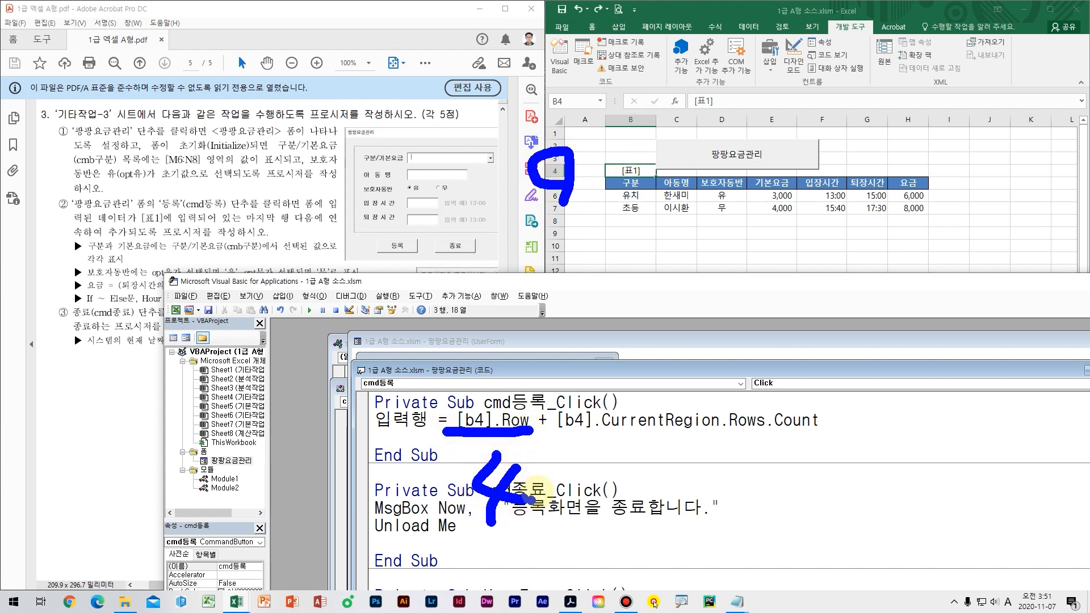
mouse_move(536, 487)
left_mouse_down()
mouse_move(579, 484)
mouse_move(545, 525)
left_mouse_up()
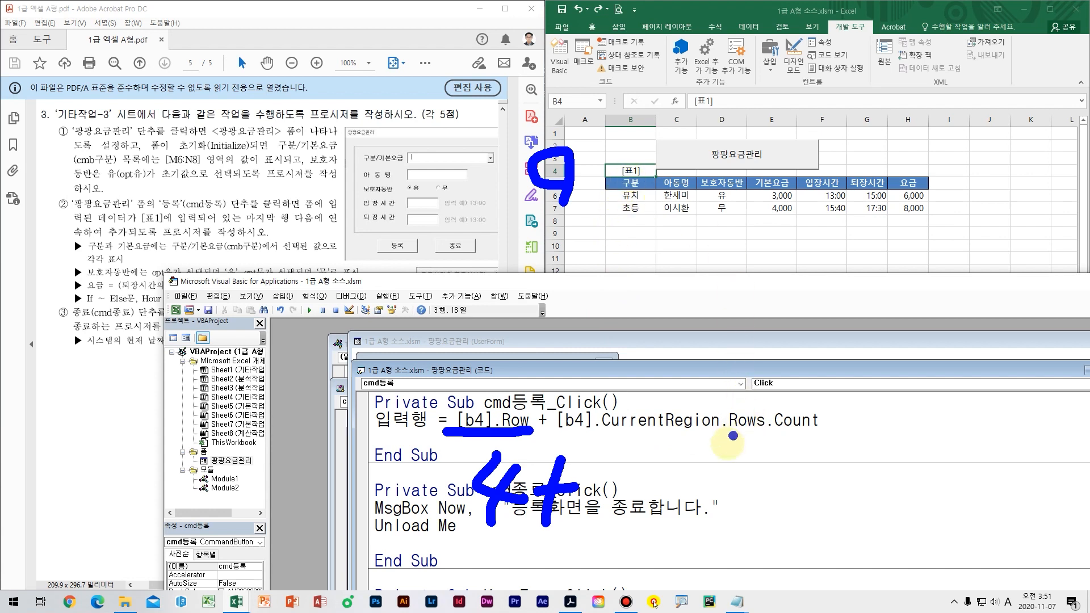
left_click_drag(774, 432, 717, 433)
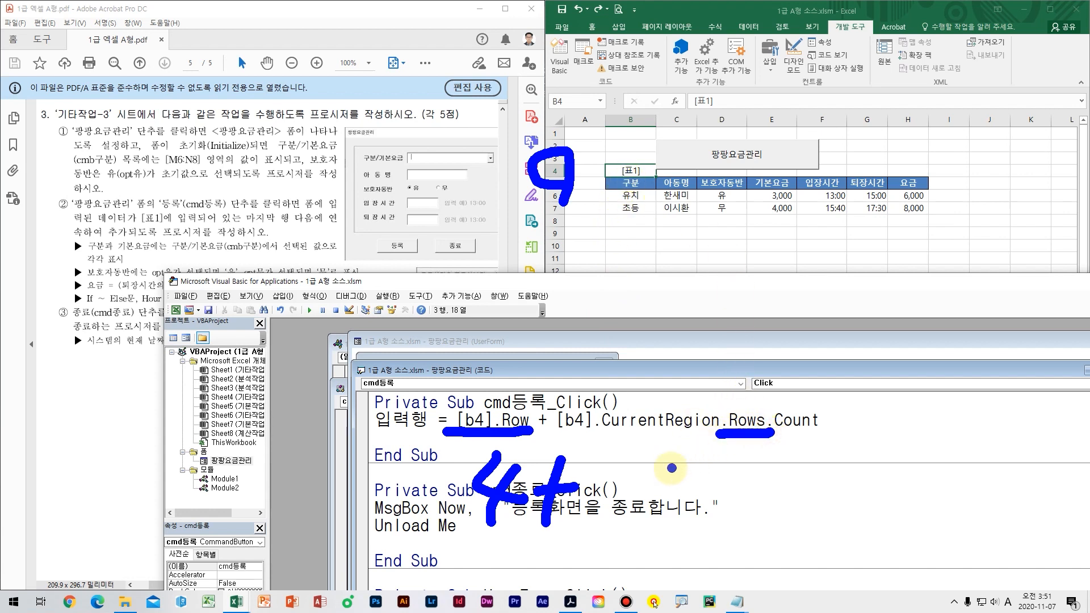
left_click_drag(836, 432, 778, 438)
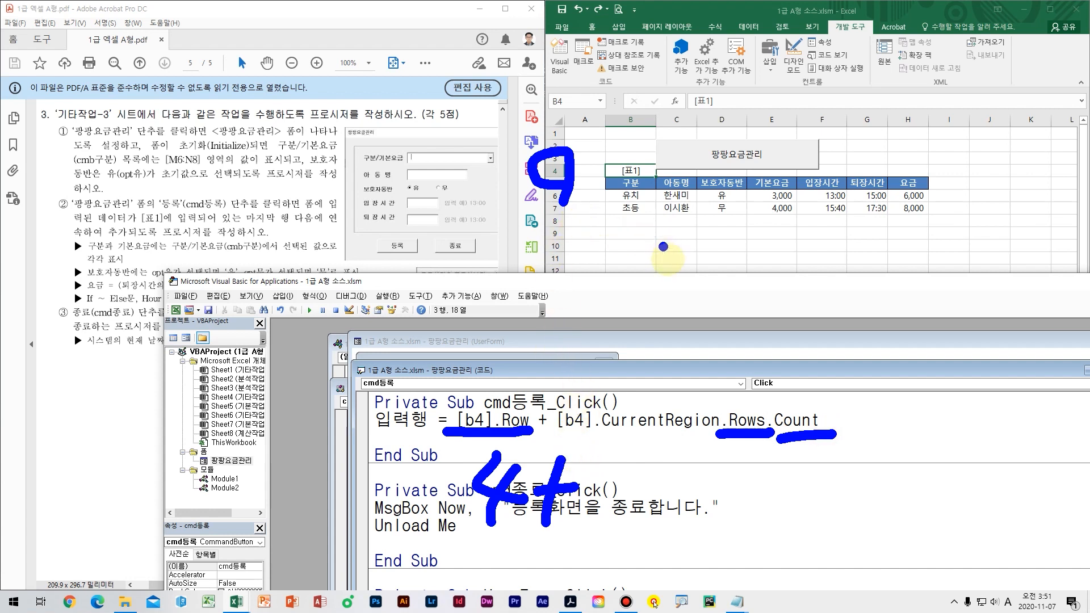
key("Escape")
key("ctrl+2")
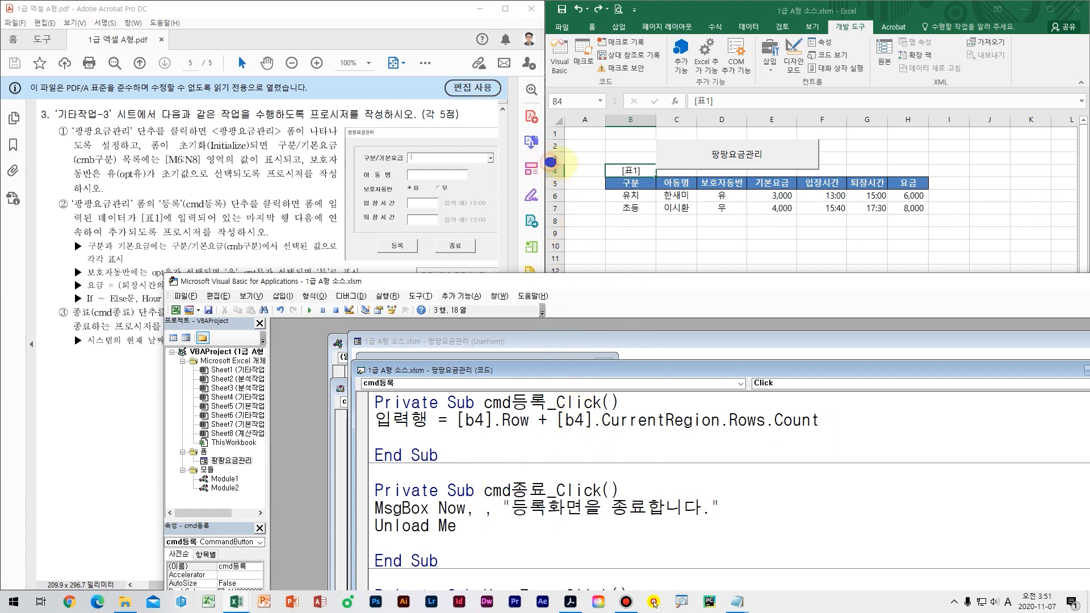
mouse_move(551, 162)
left_mouse_down()
mouse_move(591, 142)
mouse_move(627, 150)
left_mouse_up()
key("e")
mouse_move(608, 178)
left_mouse_down()
mouse_move(632, 170)
mouse_move(654, 199)
left_mouse_up()
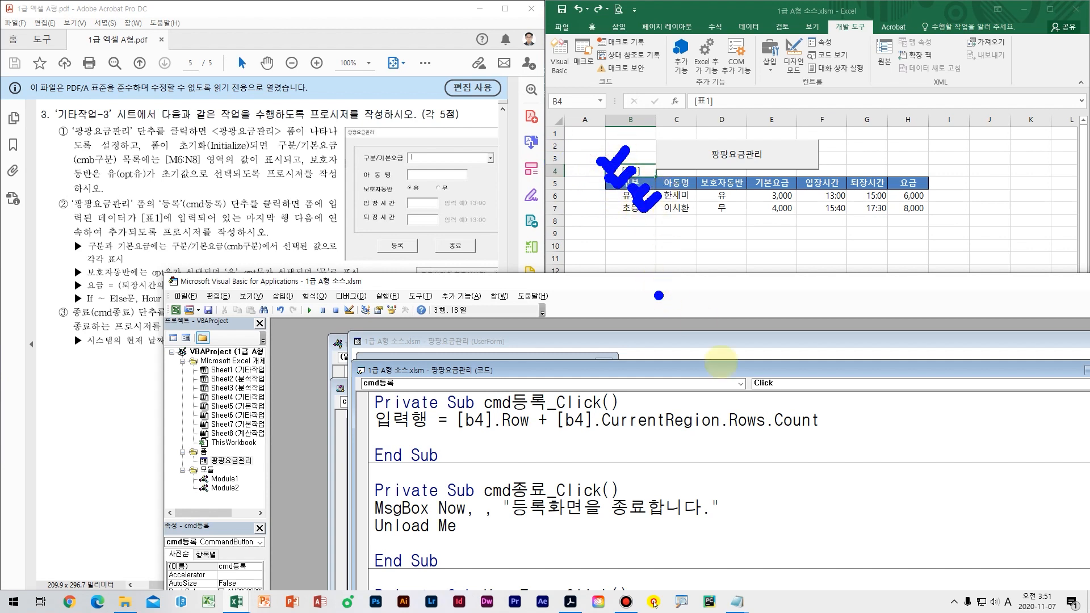
mouse_move(547, 435)
left_mouse_down()
mouse_move(682, 448)
mouse_move(839, 436)
left_mouse_up()
mouse_move(776, 453)
left_mouse_down()
mouse_move(798, 479)
mouse_move(748, 496)
left_mouse_up()
mouse_move(447, 437)
left_mouse_down()
mouse_move(517, 434)
mouse_move(481, 470)
mouse_move(526, 472)
left_mouse_up()
mouse_move(516, 451)
left_mouse_down()
mouse_move(509, 482)
mouse_move(594, 471)
left_mouse_up()
left_click_drag(570, 453, 568, 493)
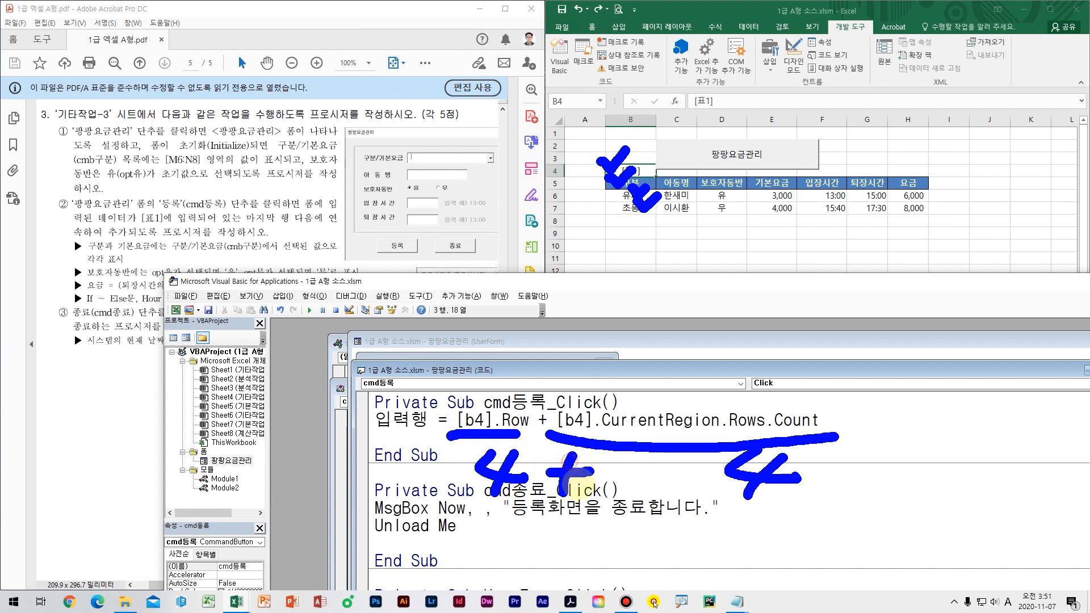
mouse_move(844, 478)
left_mouse_down()
mouse_move(883, 478)
mouse_move(886, 492)
left_mouse_up()
mouse_move(930, 454)
left_mouse_down()
mouse_move(955, 478)
mouse_move(960, 463)
left_mouse_up()
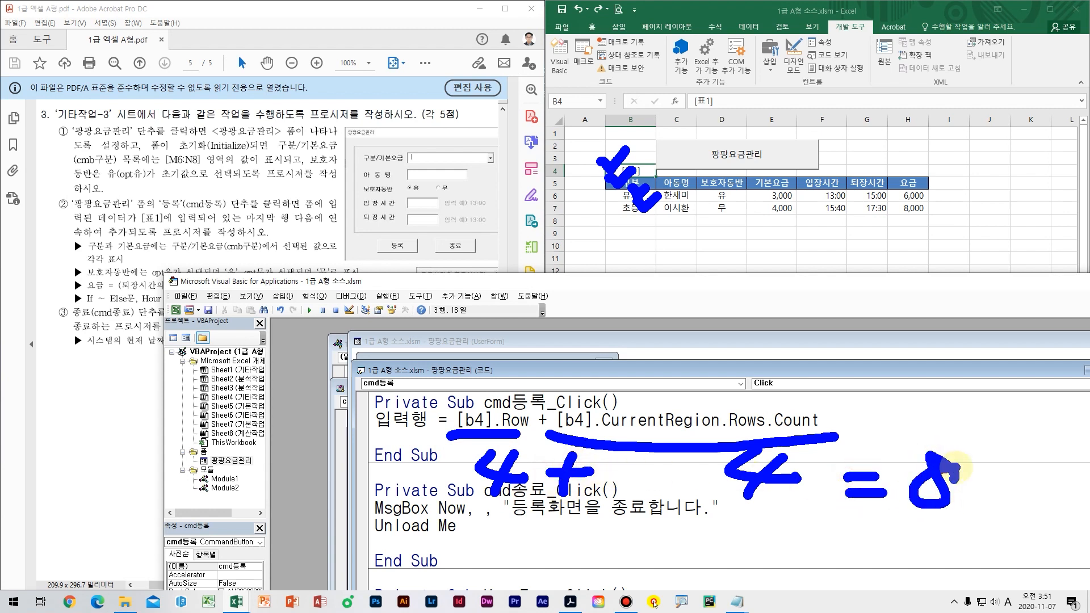
mouse_move(552, 226)
left_mouse_down()
mouse_move(665, 232)
mouse_move(665, 210)
left_mouse_up()
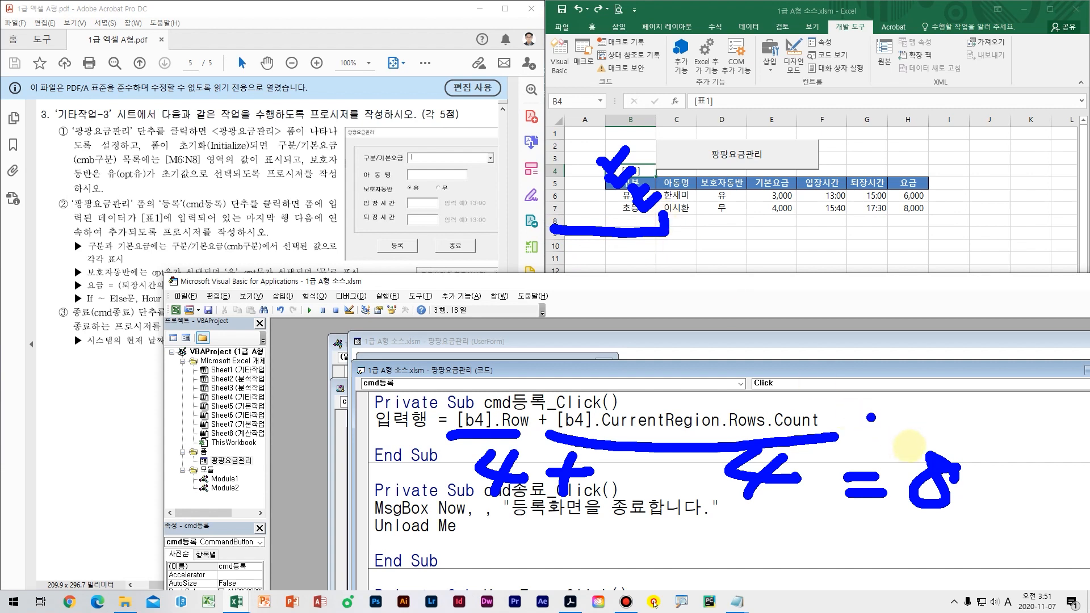
mouse_move(931, 457)
left_mouse_down()
mouse_move(846, 361)
mouse_move(556, 329)
left_mouse_up()
mouse_move(420, 356)
left_mouse_down()
mouse_move(372, 413)
mouse_move(418, 391)
left_mouse_up()
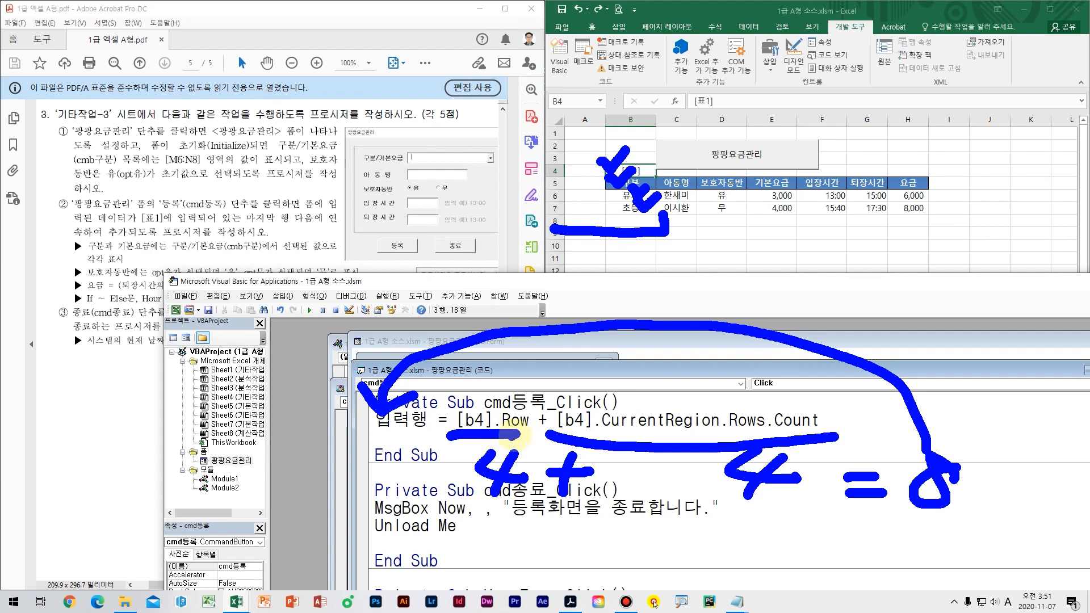
left_click(537, 443)
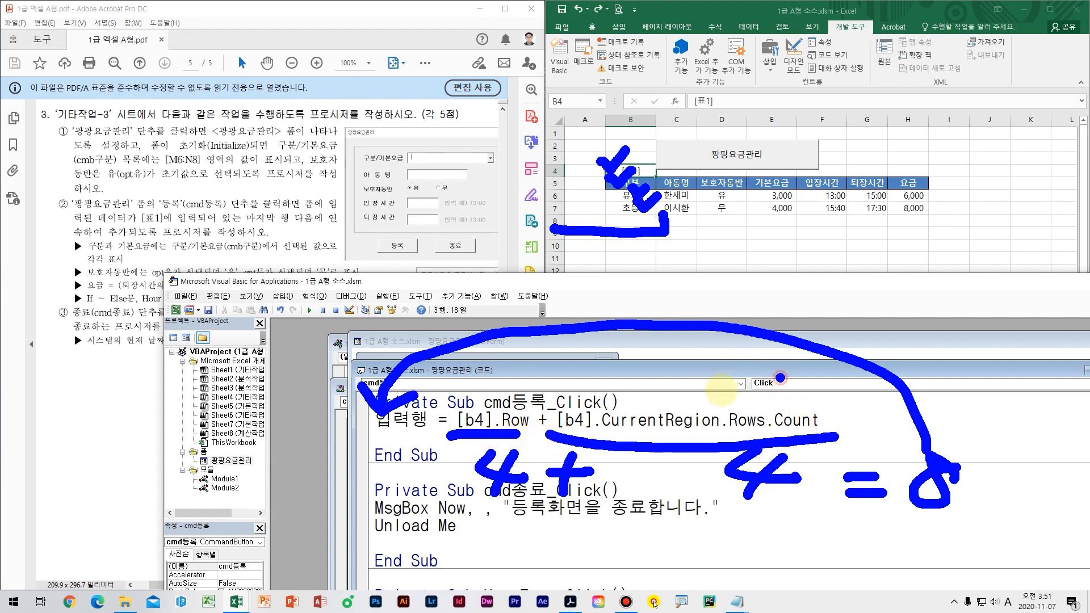
mouse_move(780, 378)
left_mouse_down()
mouse_move(738, 408)
mouse_move(788, 392)
left_mouse_up()
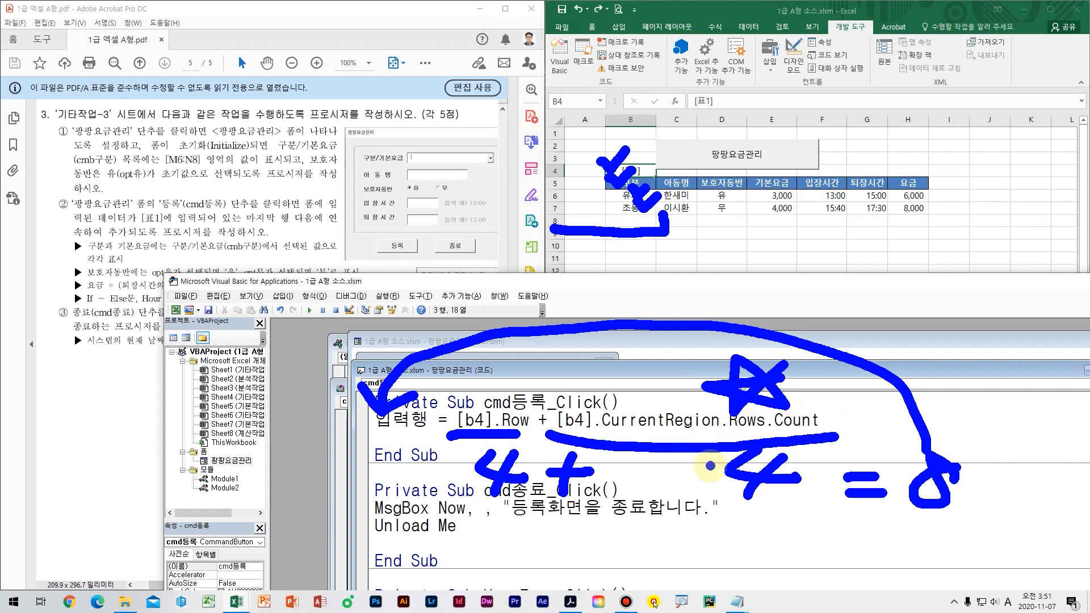
key("Escape")
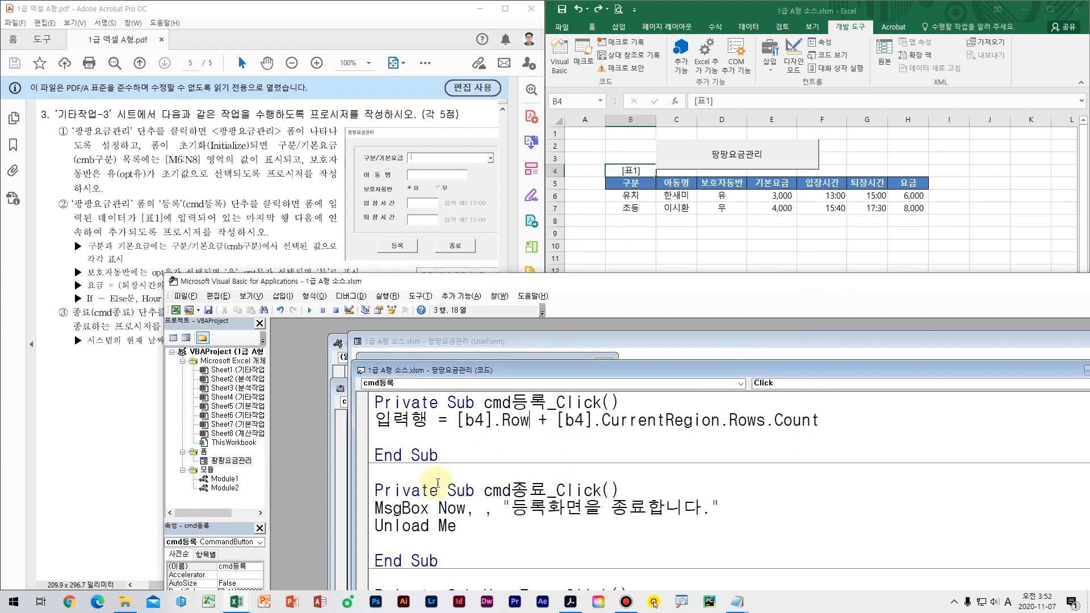
- Begin a statement below the 입력행 assignment that targets column 2 of the entry row, written as cells(입력행,2) =
left_click(497, 440)
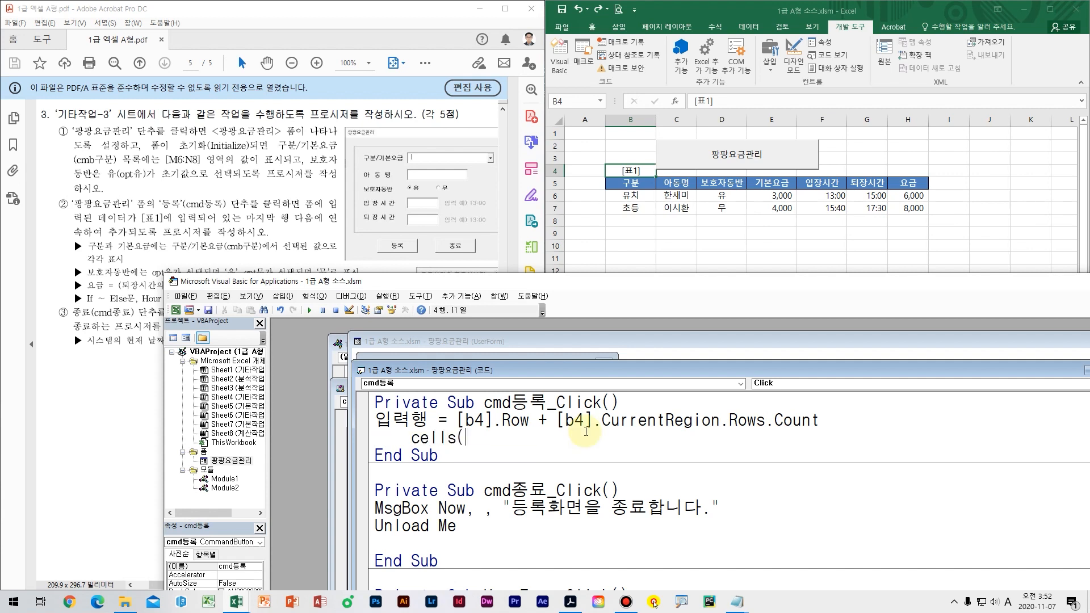
type("(")
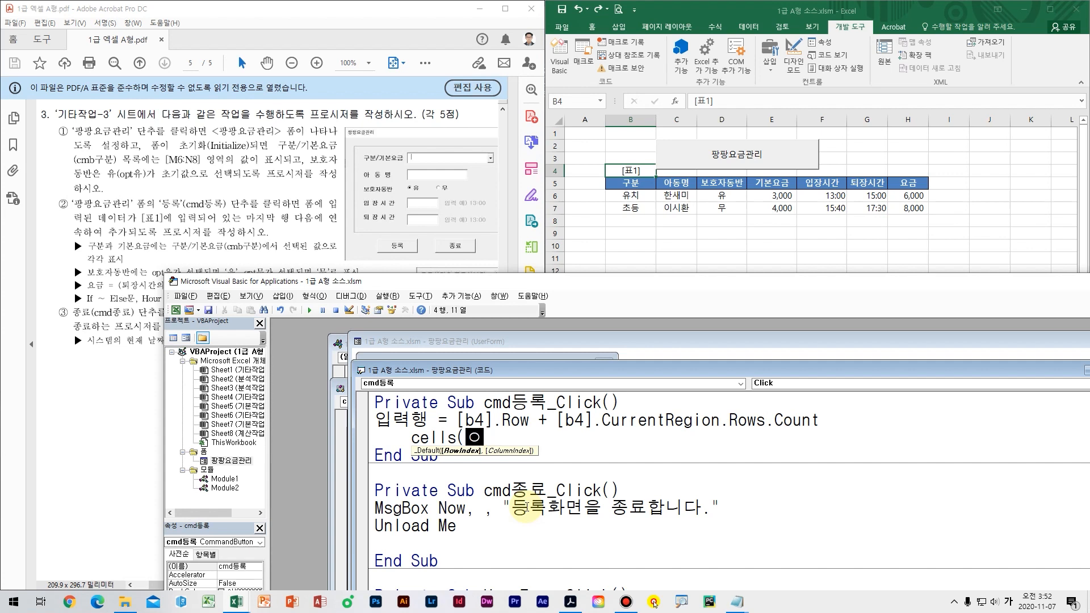
type("입력행,")
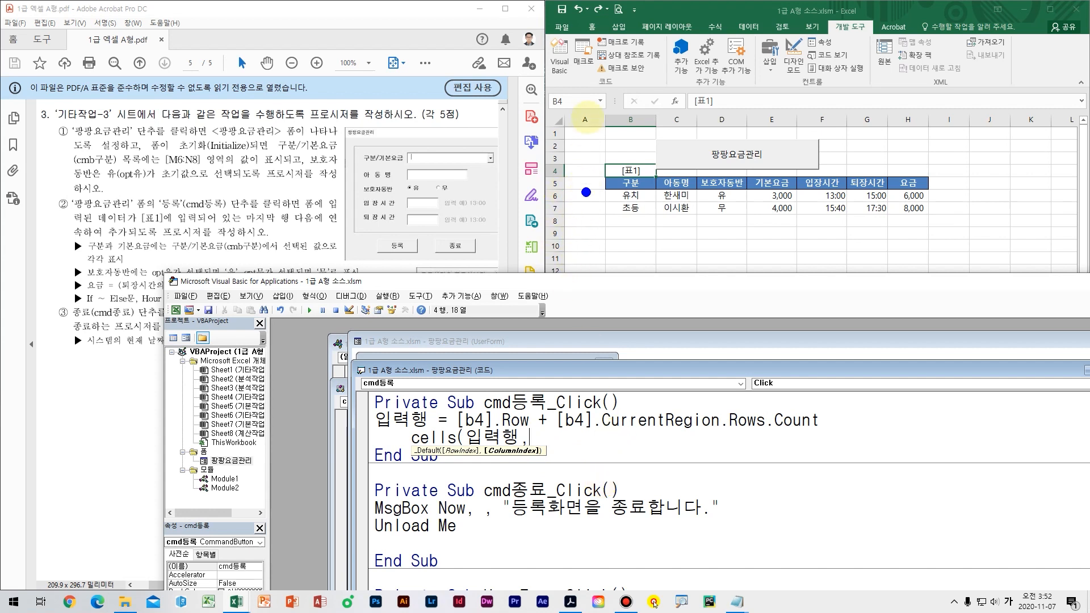
left_click_drag(584, 161, 555, 224)
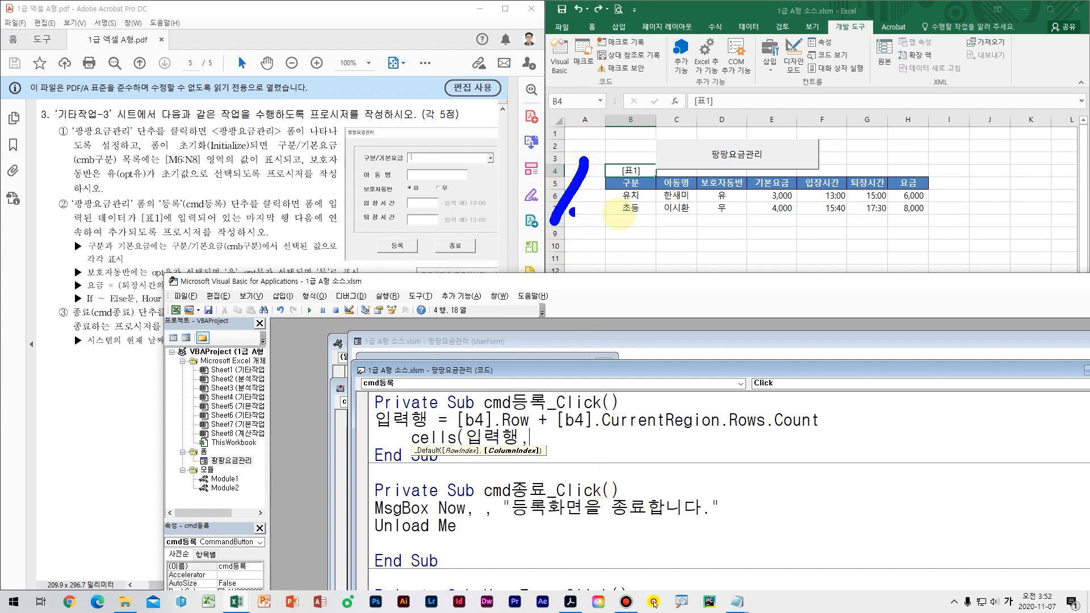
mouse_move(610, 190)
left_mouse_down()
mouse_move(656, 198)
mouse_move(604, 238)
mouse_move(676, 238)
left_mouse_up()
left_click_drag(614, 155, 604, 240)
mouse_move(615, 154)
left_mouse_down()
mouse_move(657, 159)
mouse_move(653, 282)
left_mouse_up()
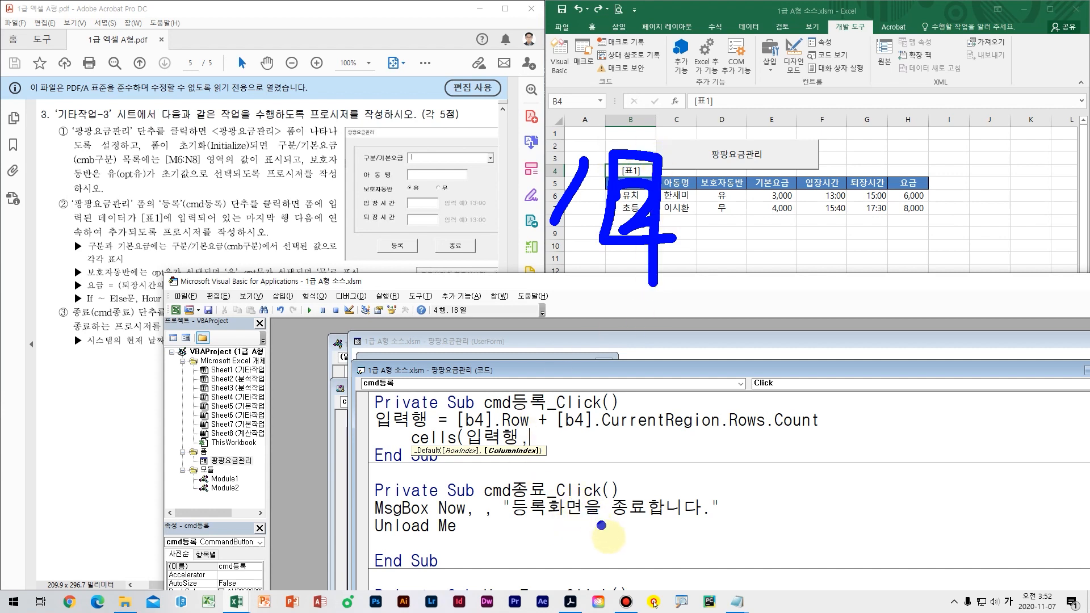
key("Escape")
type("2) = ㅁ")
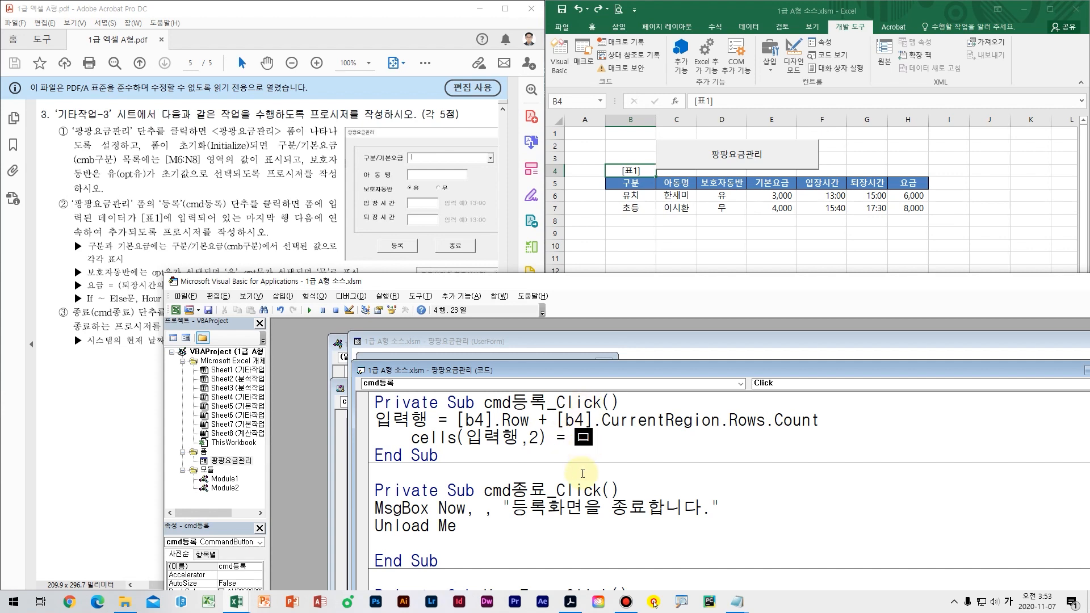
key("BackSpace")
key("Hangul")
type("A")
left_click_drag(580, 452, 517, 518)
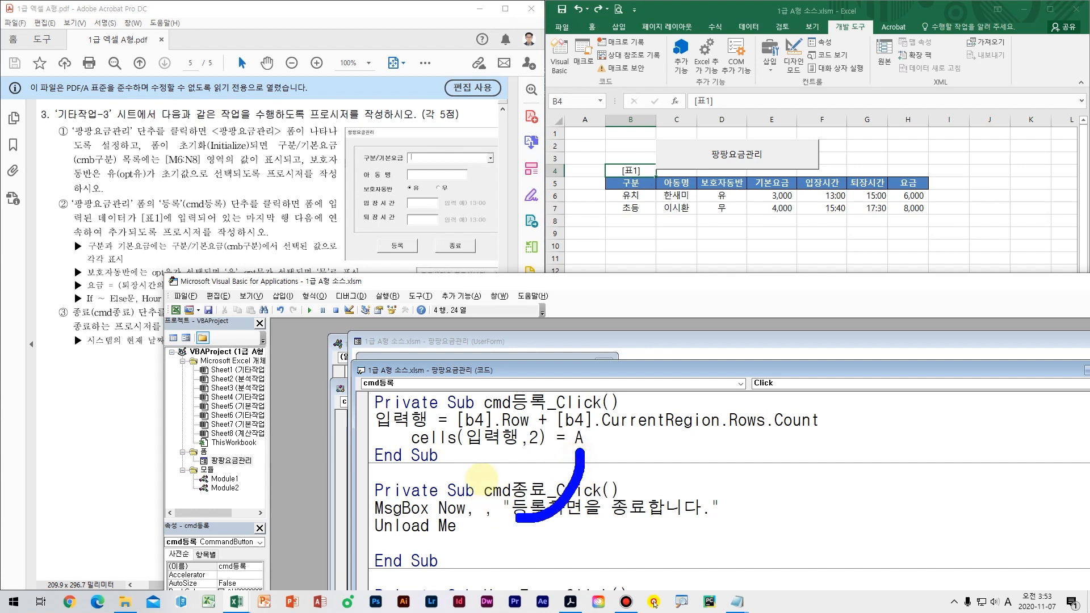
mouse_move(482, 480)
left_mouse_down()
mouse_move(483, 447)
mouse_move(524, 486)
left_mouse_up()
left_click(525, 503)
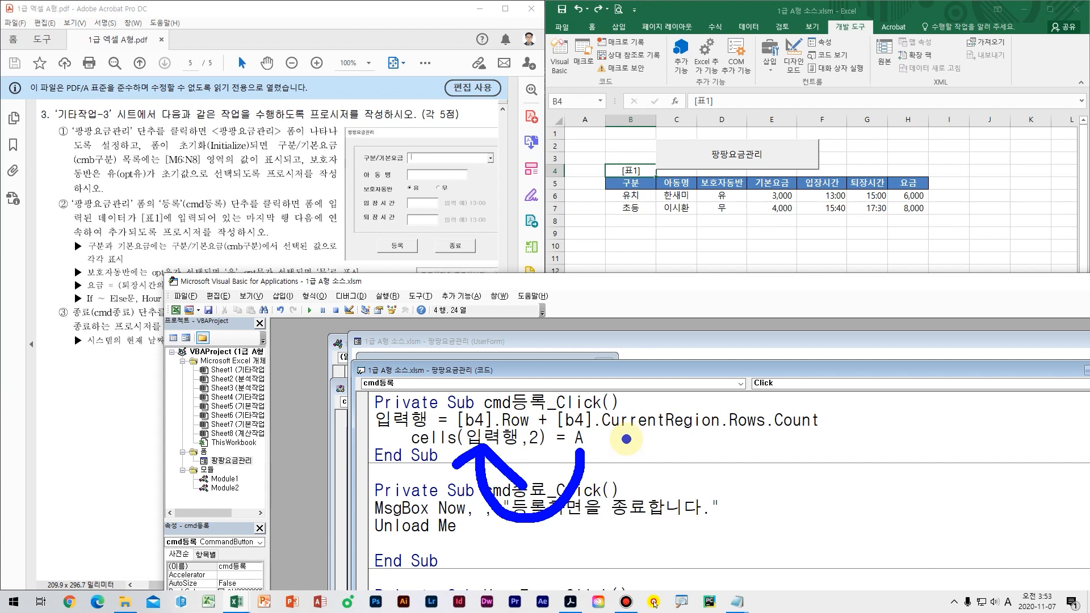
key("Escape")
key("BackSpace")
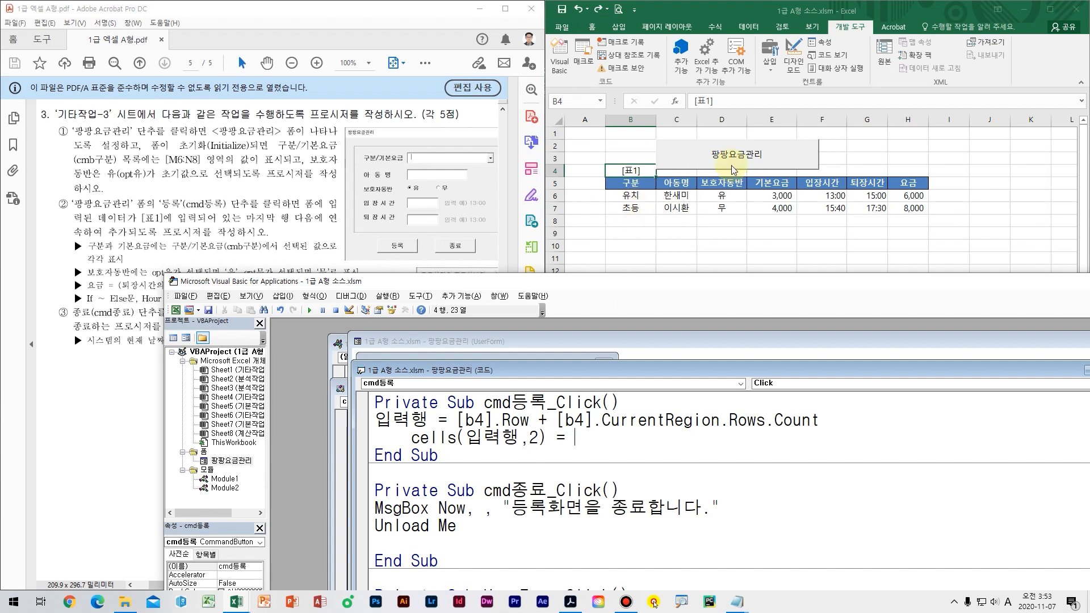
- Run the 팡팡요금관리 form from the sheet, move it below [표1], and try 유아, 유치 and 초등 in the 구분/기본요금 list
left_click(765, 157)
left_click(764, 159)
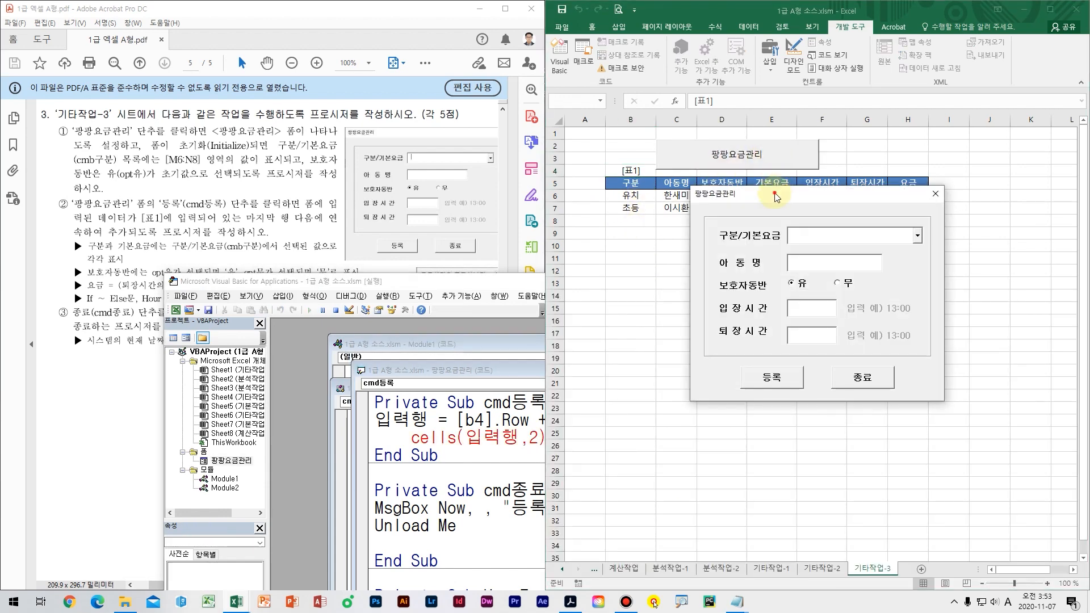
left_click_drag(776, 197, 764, 250)
left_click(905, 289)
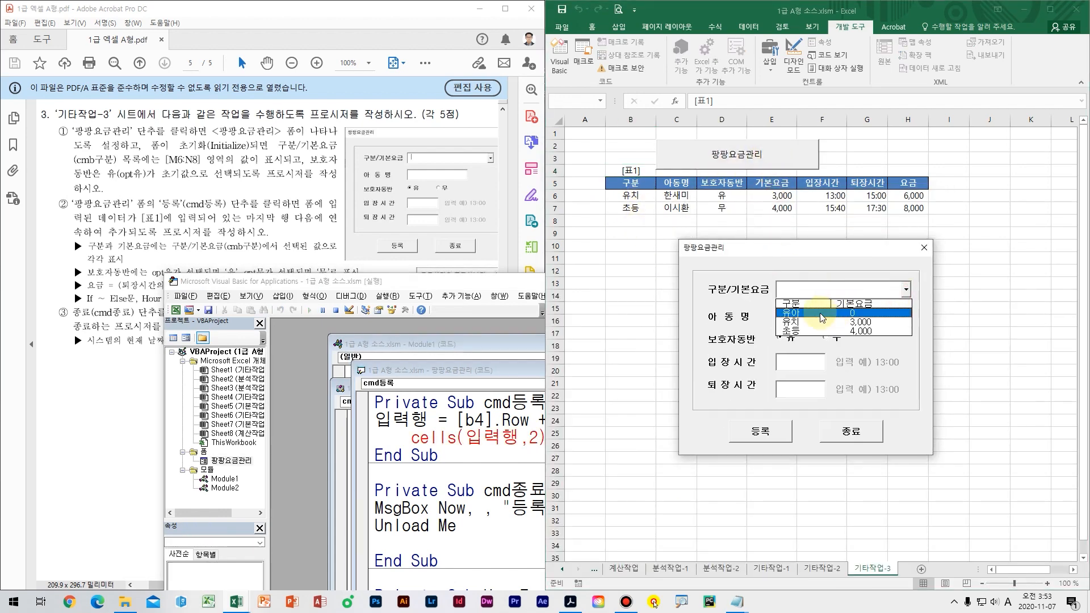
left_click(819, 313)
left_click(906, 290)
left_click(847, 321)
left_click(907, 292)
left_click(846, 330)
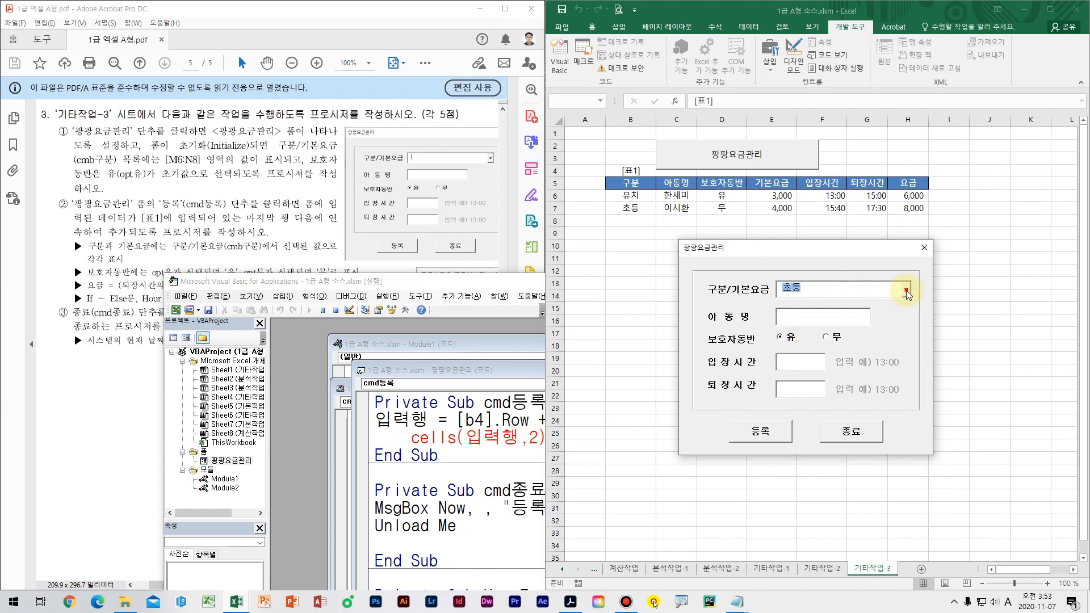
left_click(907, 292)
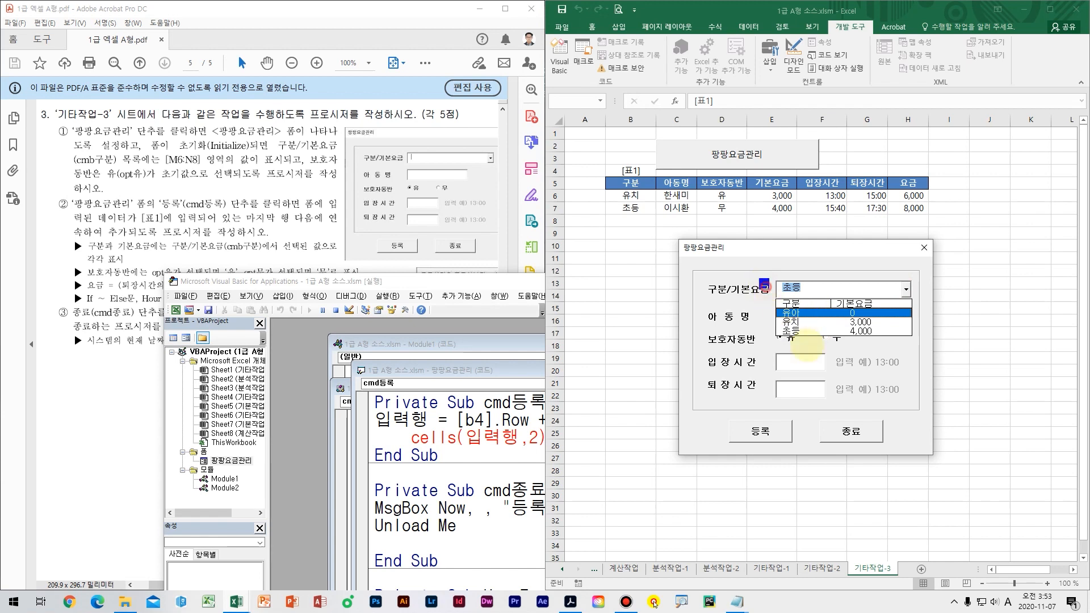
left_click_drag(765, 283, 813, 346)
mouse_move(782, 292)
left_mouse_down()
mouse_move(766, 248)
mouse_move(620, 224)
mouse_move(623, 215)
left_mouse_up()
mouse_move(602, 232)
left_mouse_down()
mouse_move(624, 216)
mouse_move(648, 234)
left_mouse_up()
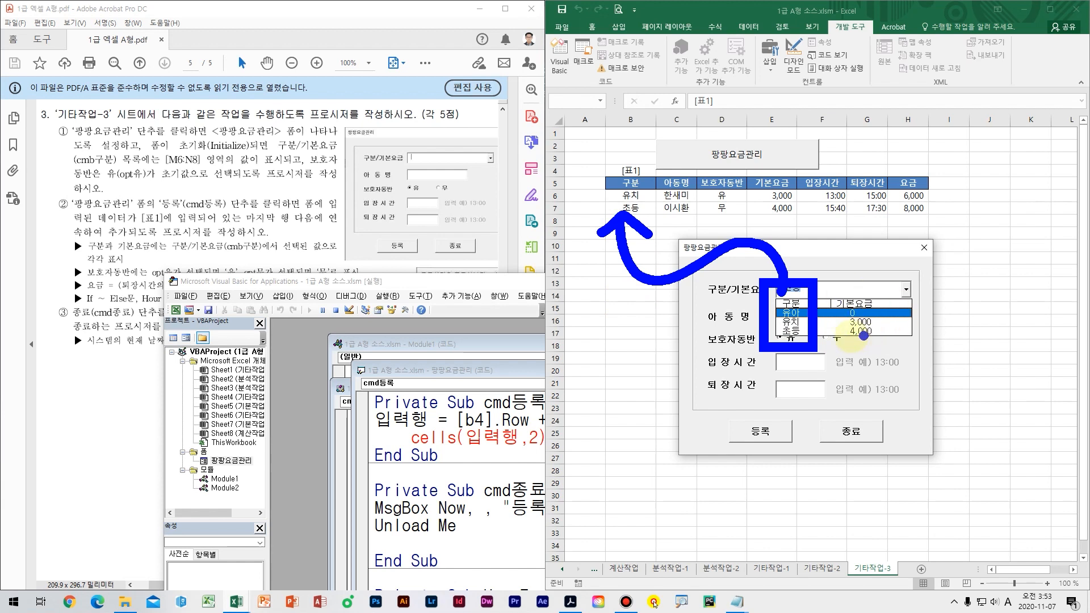
key("Escape")
left_click(906, 291)
left_click(904, 291)
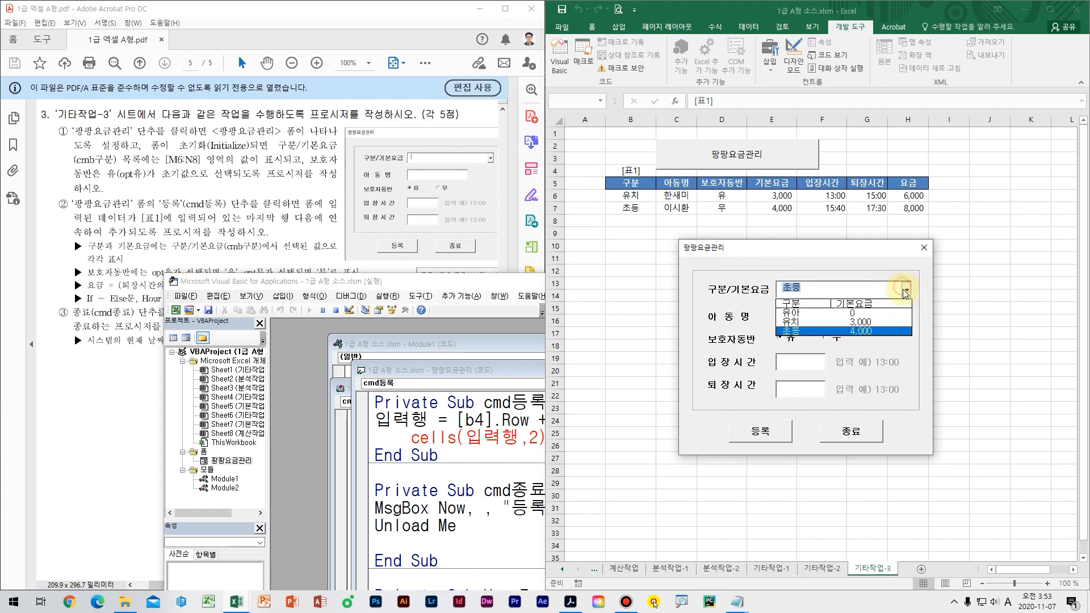
left_click(906, 291)
left_click(906, 291)
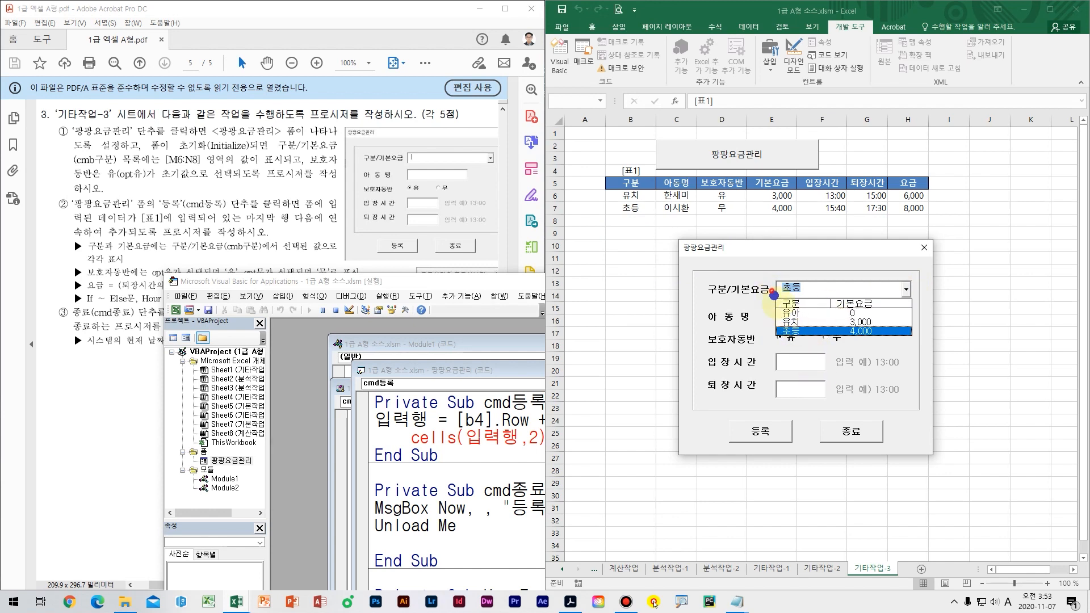
left_click_drag(768, 288, 819, 358)
mouse_move(825, 288)
left_mouse_down()
mouse_move(903, 357)
mouse_move(903, 347)
left_mouse_up()
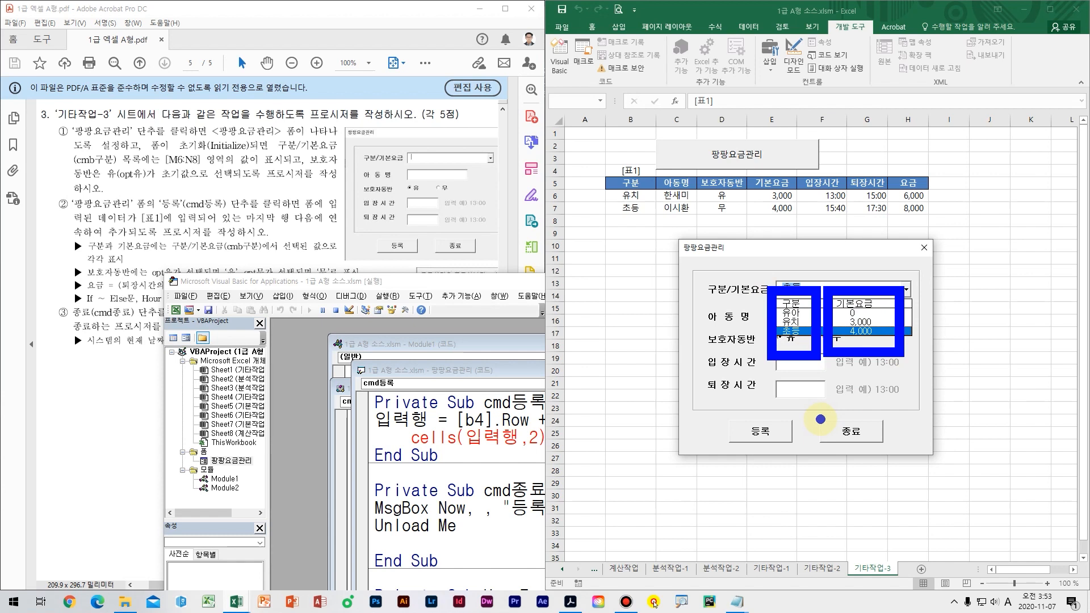
key("Escape")
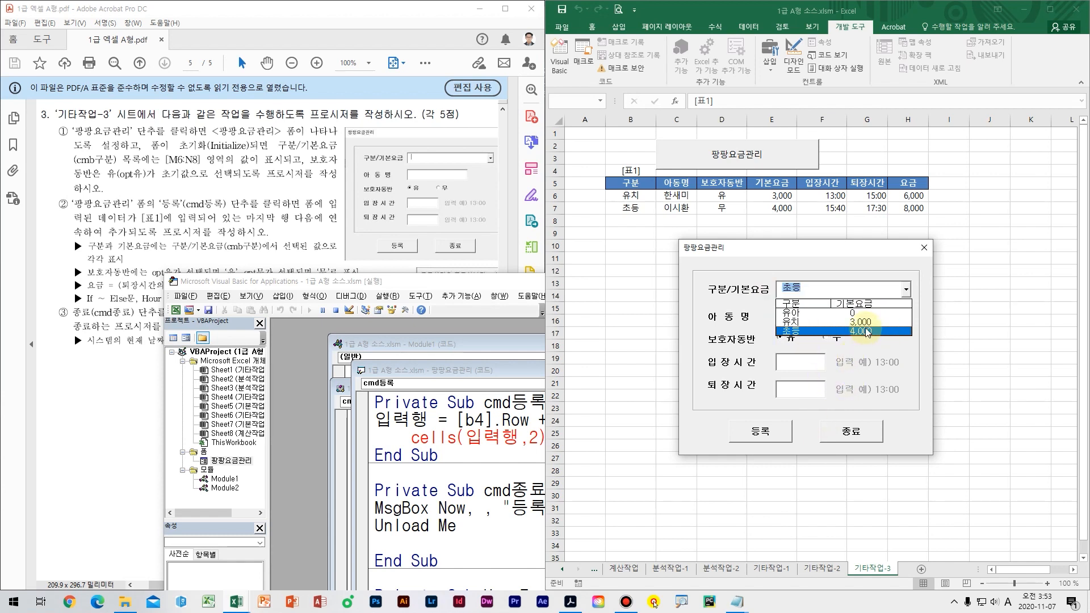
key("ctrl+2")
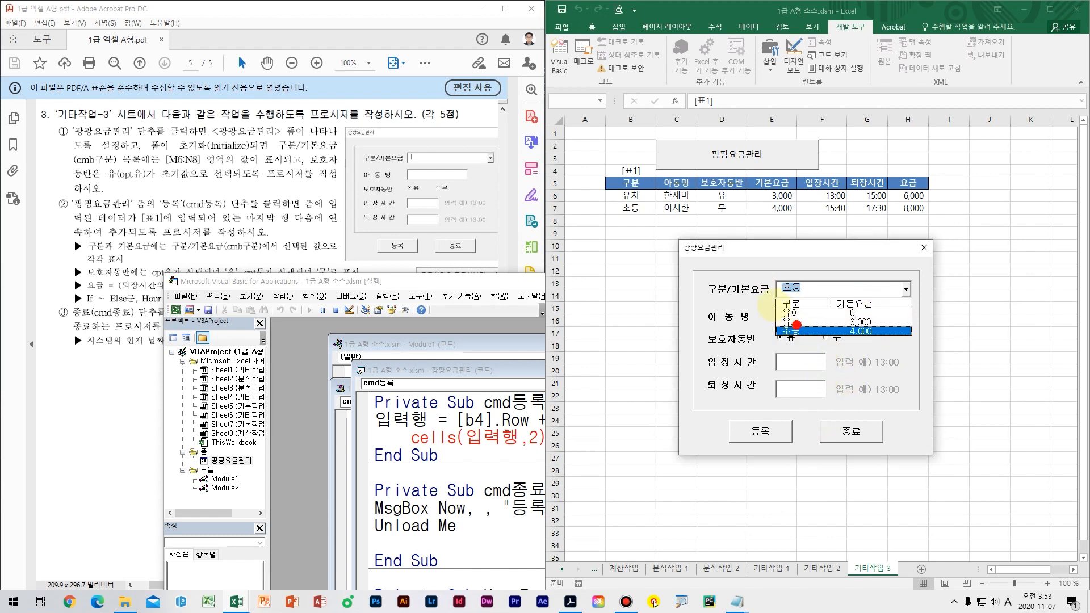
mouse_move(765, 290)
left_mouse_down()
mouse_move(795, 343)
mouse_move(778, 364)
mouse_move(792, 384)
left_mouse_up()
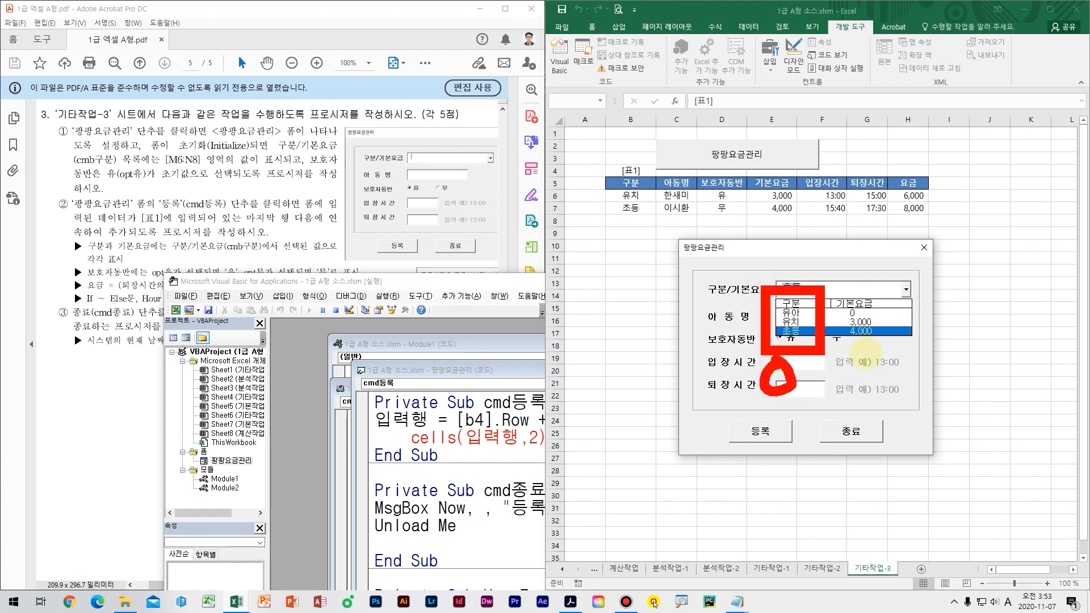
mouse_move(830, 287)
left_mouse_down()
mouse_move(889, 335)
mouse_move(832, 289)
left_mouse_up()
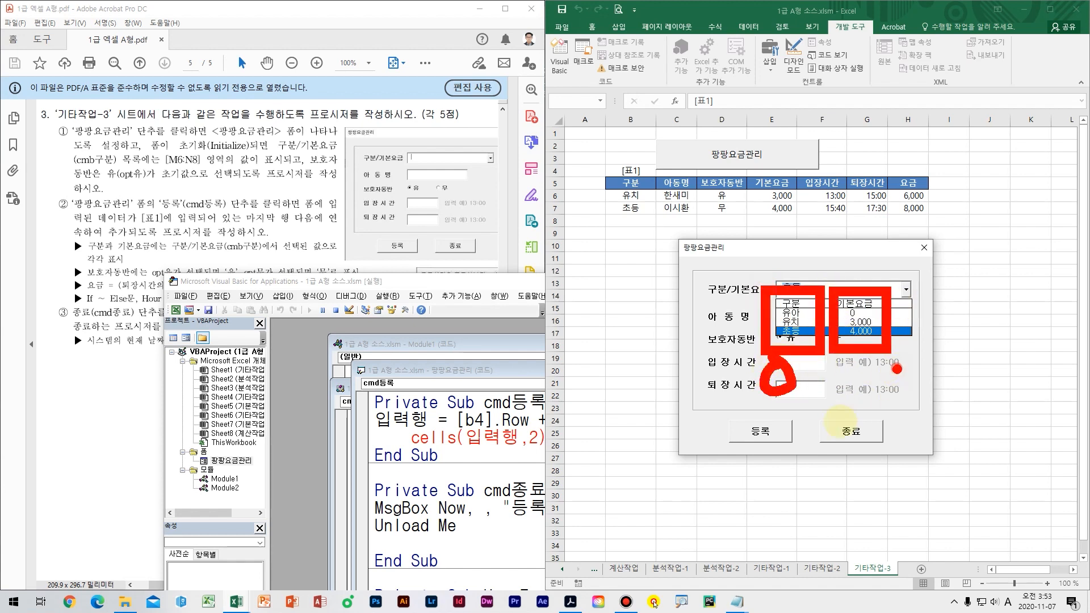
left_click_drag(900, 367, 850, 410)
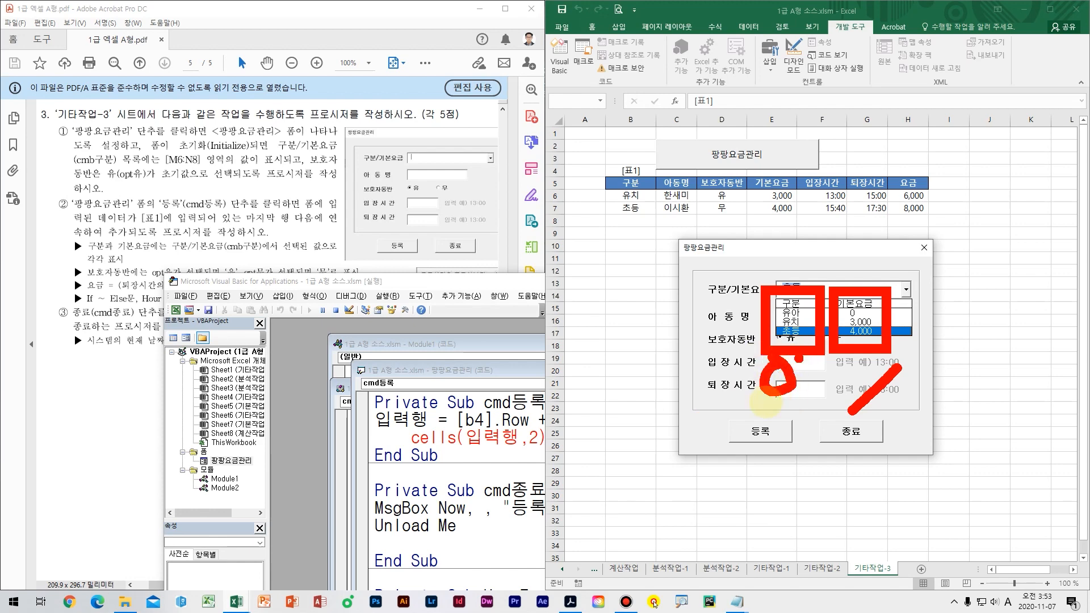
left_click(900, 343)
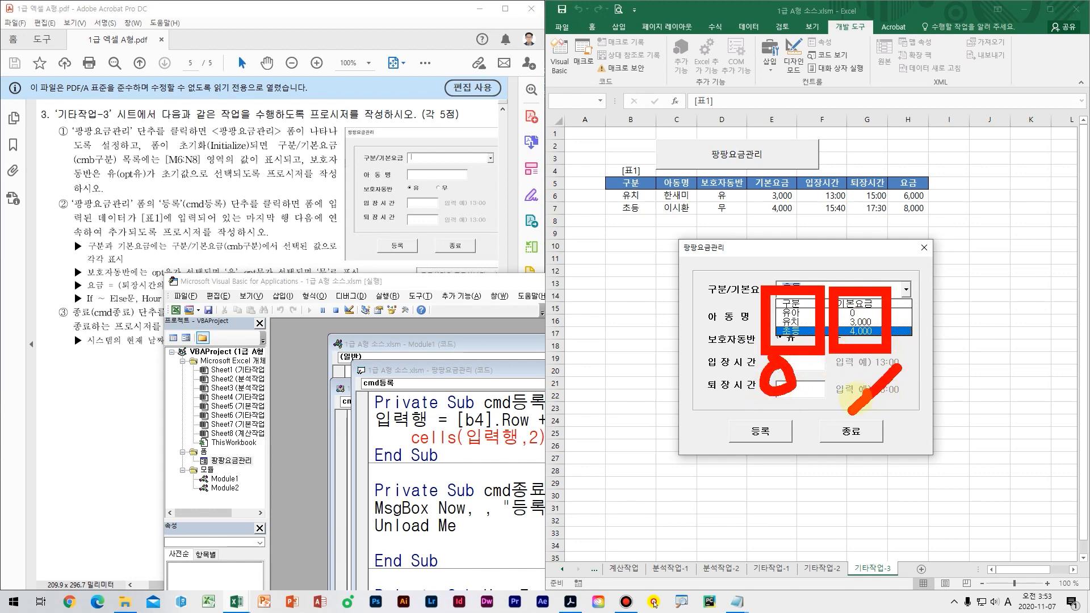
- Return to the VBA editor, bring up the cmd등록_Click code, and close the Sheet4 and Module1 code windows
key("Escape")
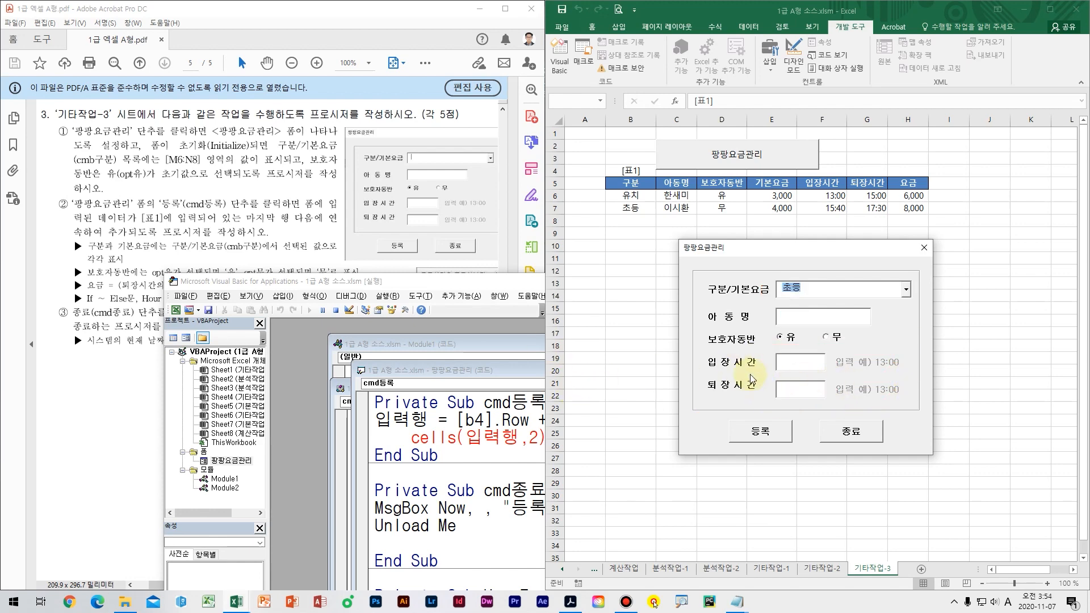
left_click(501, 358)
left_click_drag(632, 346, 641, 499)
left_click(616, 433)
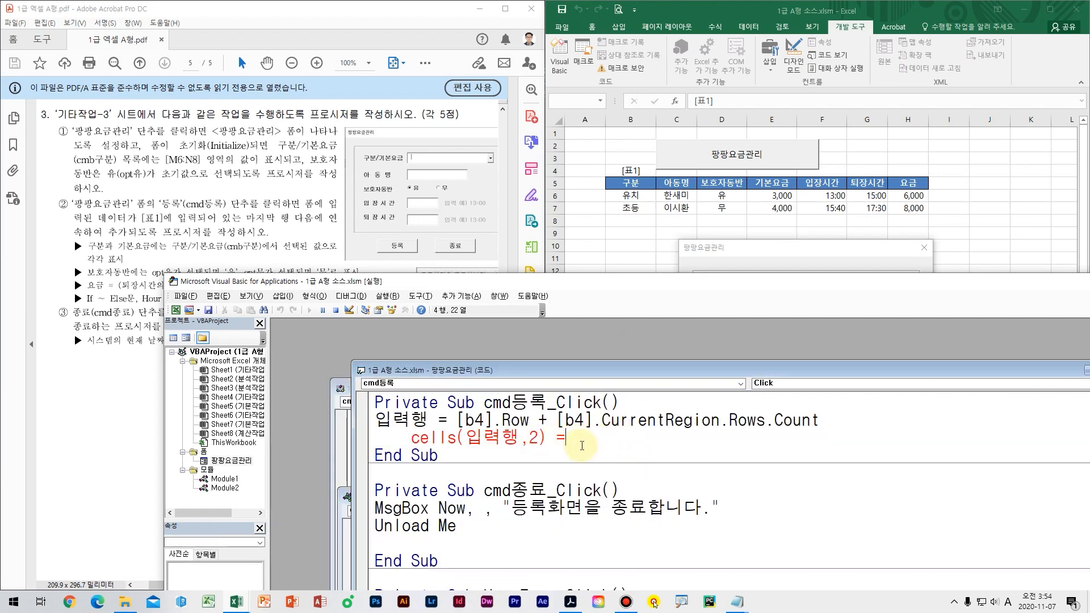
left_click(341, 388)
left_click(648, 389)
left_click_drag(573, 390, 435, 398)
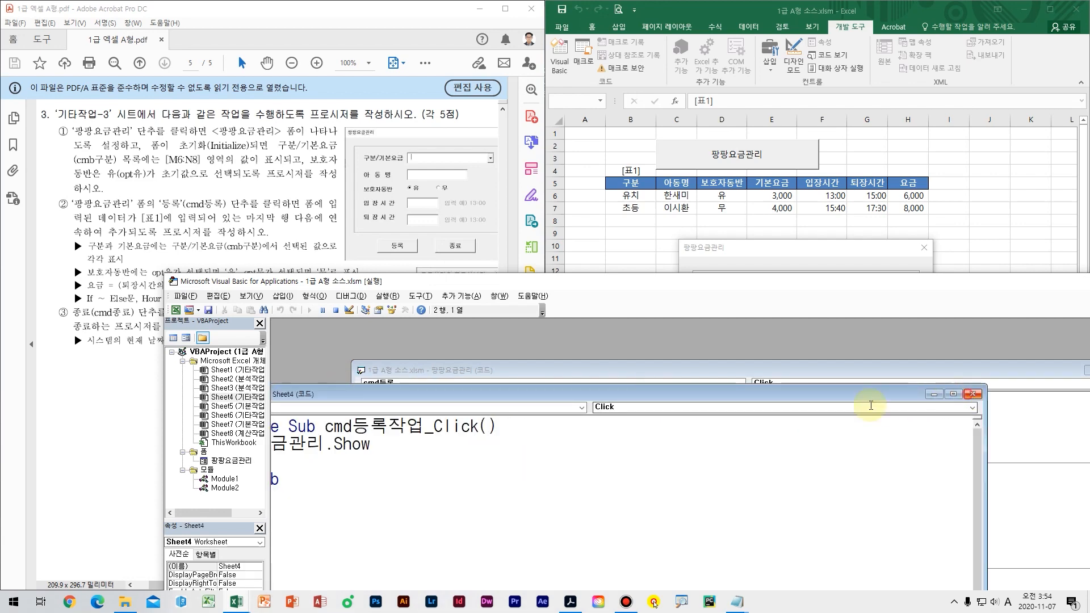
left_click(972, 396)
left_click_drag(506, 371, 622, 365)
left_click_drag(399, 495, 333, 363)
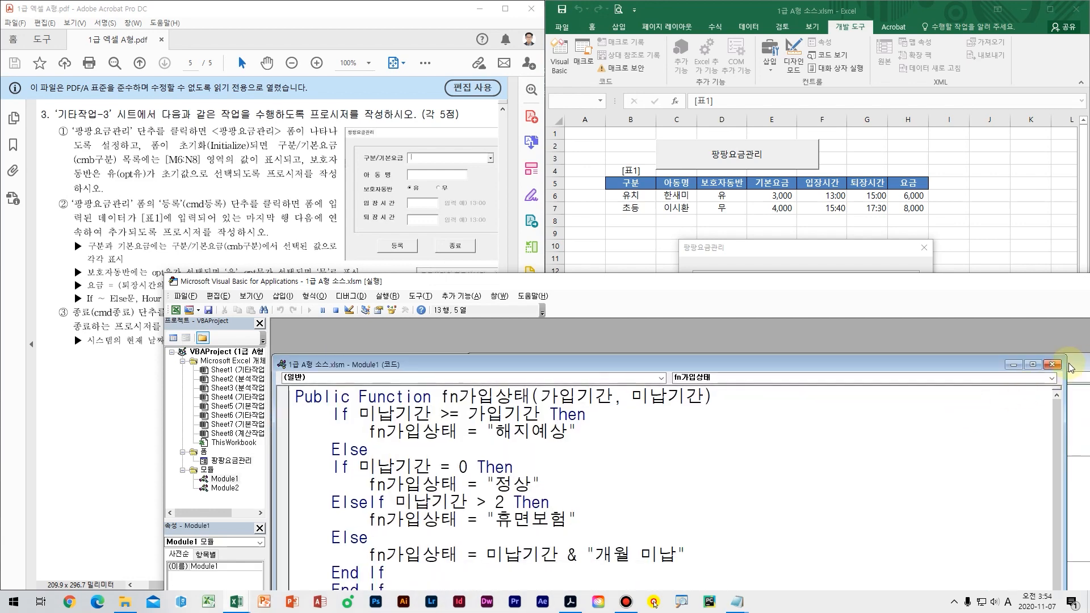
left_click(1054, 365)
- Open the 팡팡요금관리 form design, check the name of the 구분/기본요금 combo box, and return to the cmd등록_Click code
double_click(230, 461)
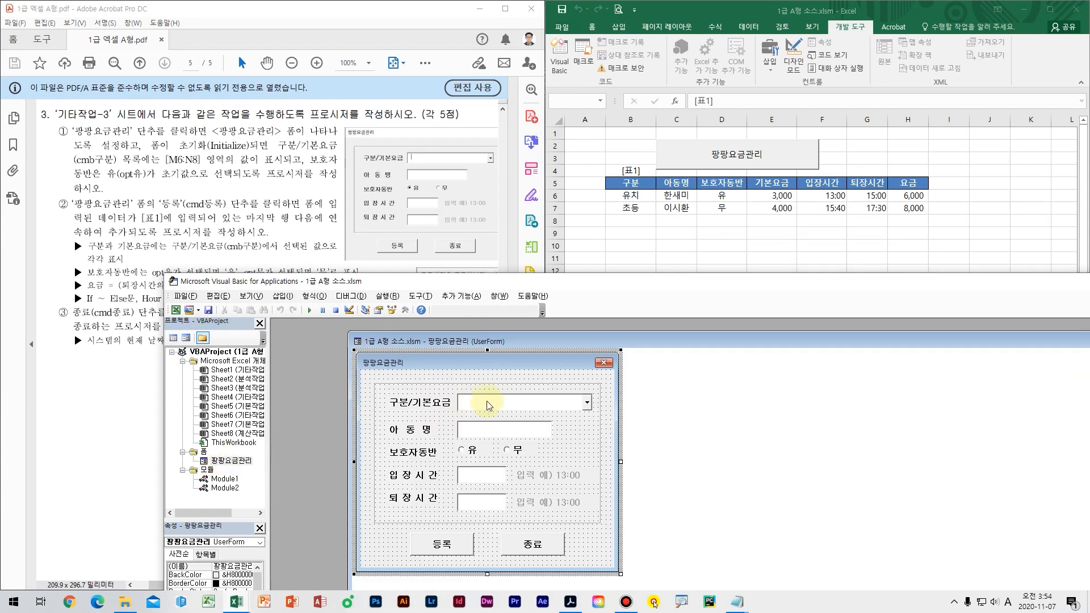
left_click(501, 404)
left_click_drag(414, 282, 387, 137)
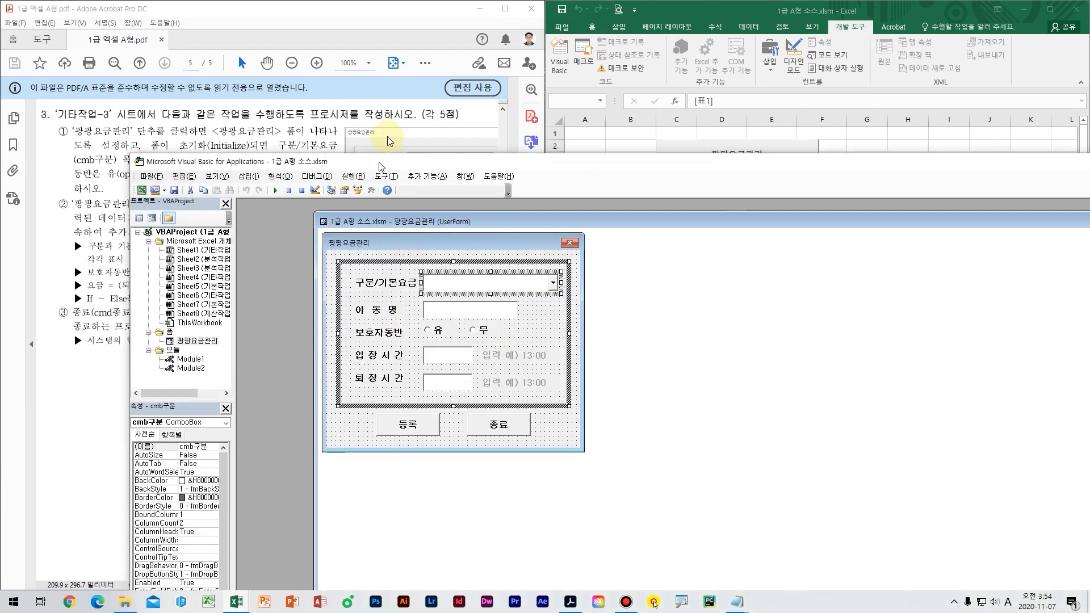
mouse_move(460, 249)
left_mouse_down()
mouse_move(375, 437)
mouse_move(214, 419)
left_mouse_up()
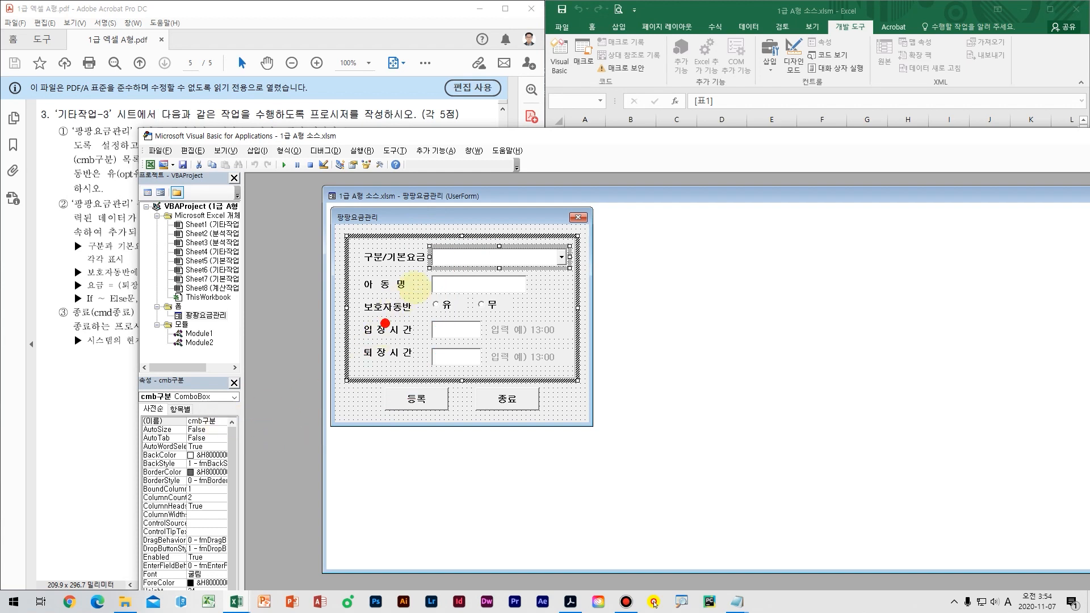
mouse_move(447, 260)
left_mouse_down()
mouse_move(252, 426)
mouse_move(227, 419)
mouse_move(246, 432)
left_mouse_up()
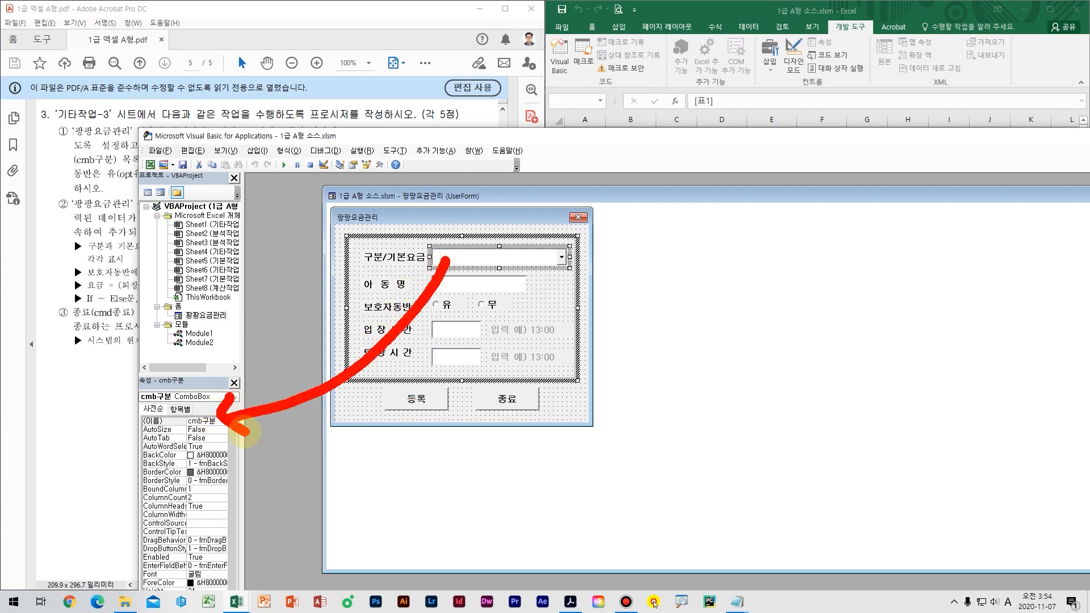
key("Escape")
left_click(602, 137)
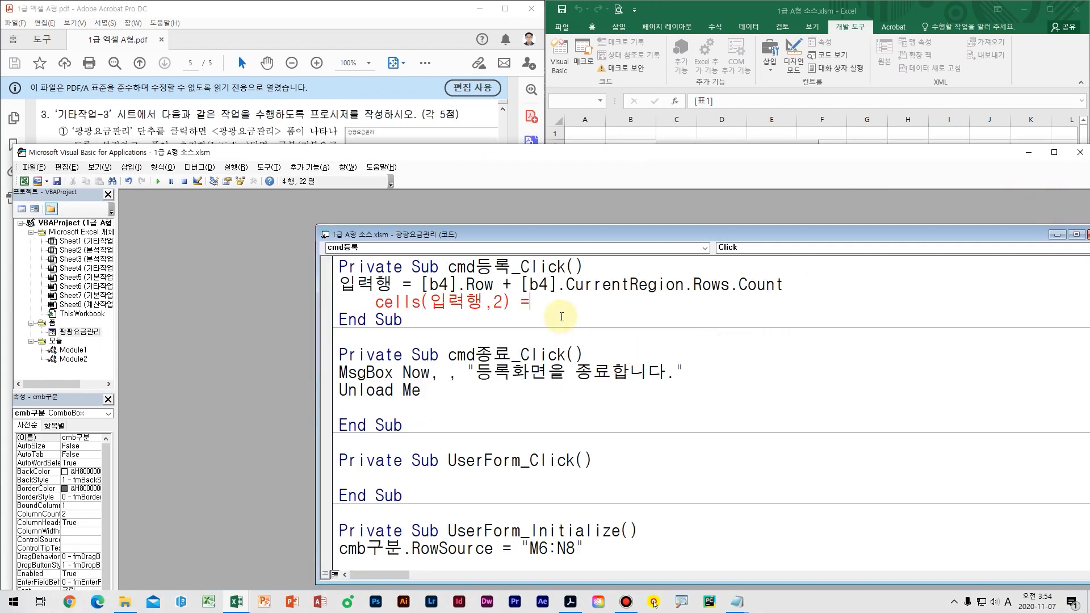
- Complete the column 2 assignment of the entry row with cmb구분.Column(0) and start a new line below it
type("d")
key("BackSpace")
type("cm")
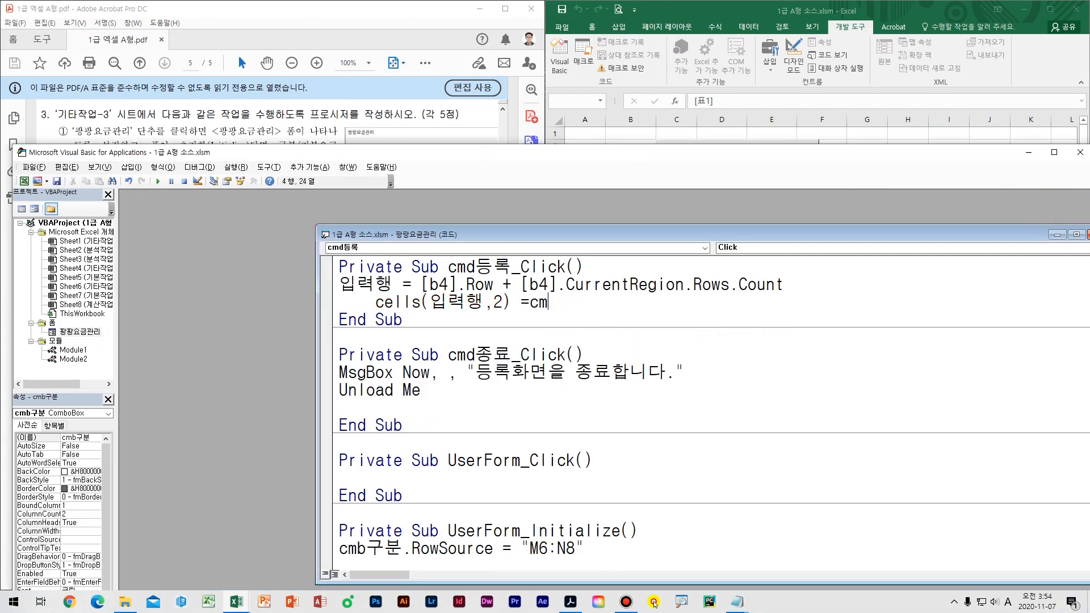
type("b")
key("Hangul")
type("구부")
type(".")
key("Hangul")
type("col")
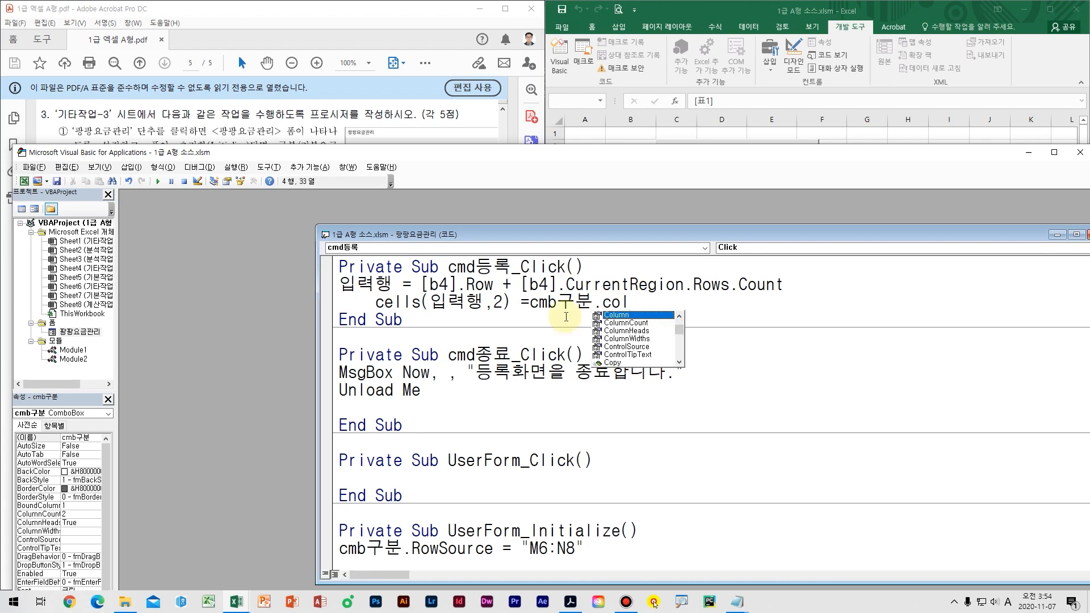
key("Tab")
type("(")
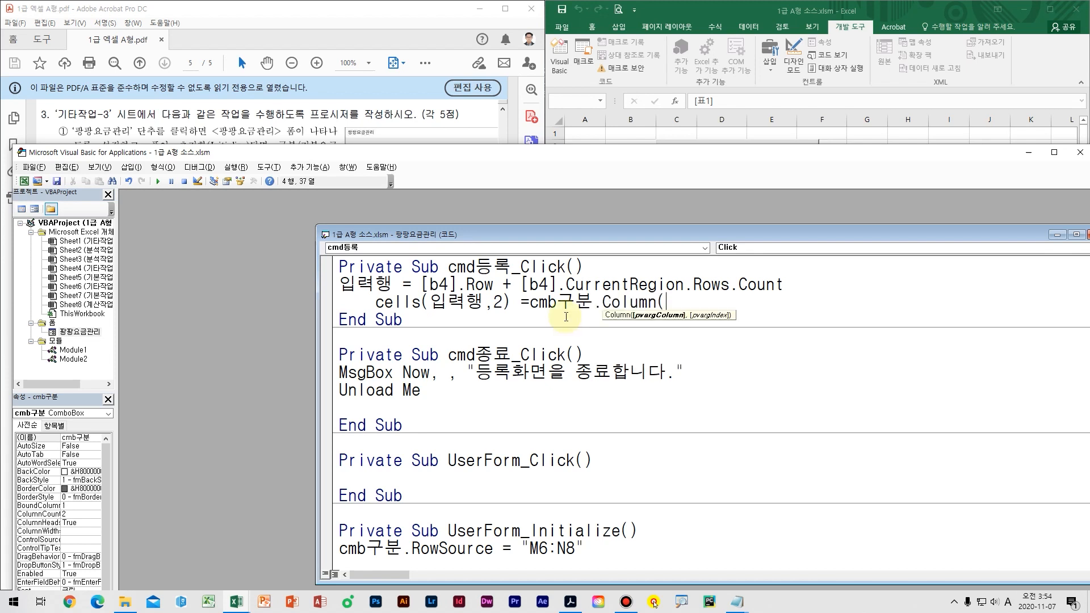
type("0)")
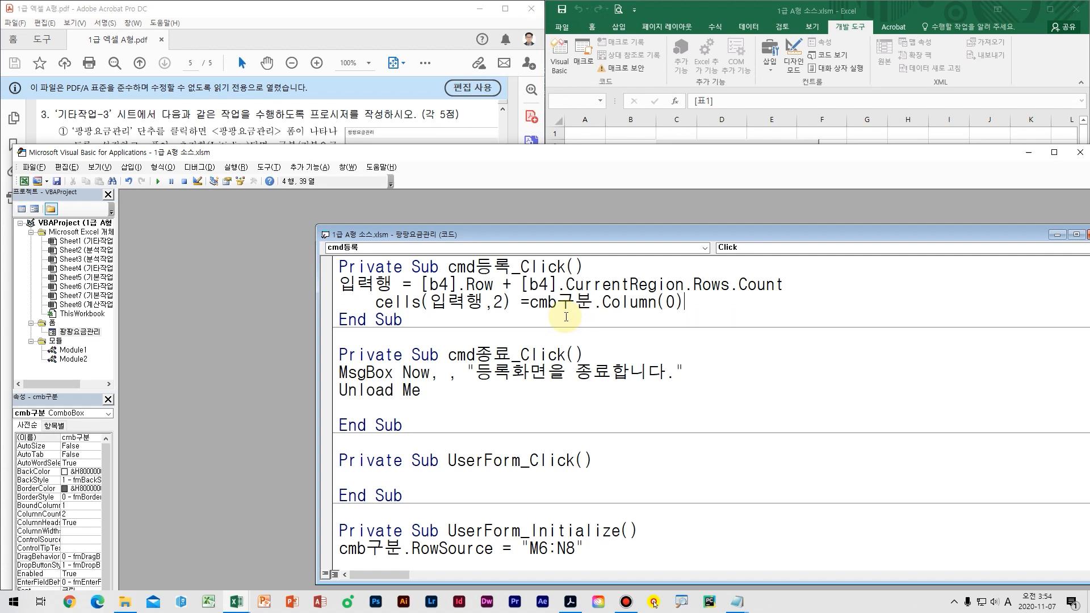
key("Return")
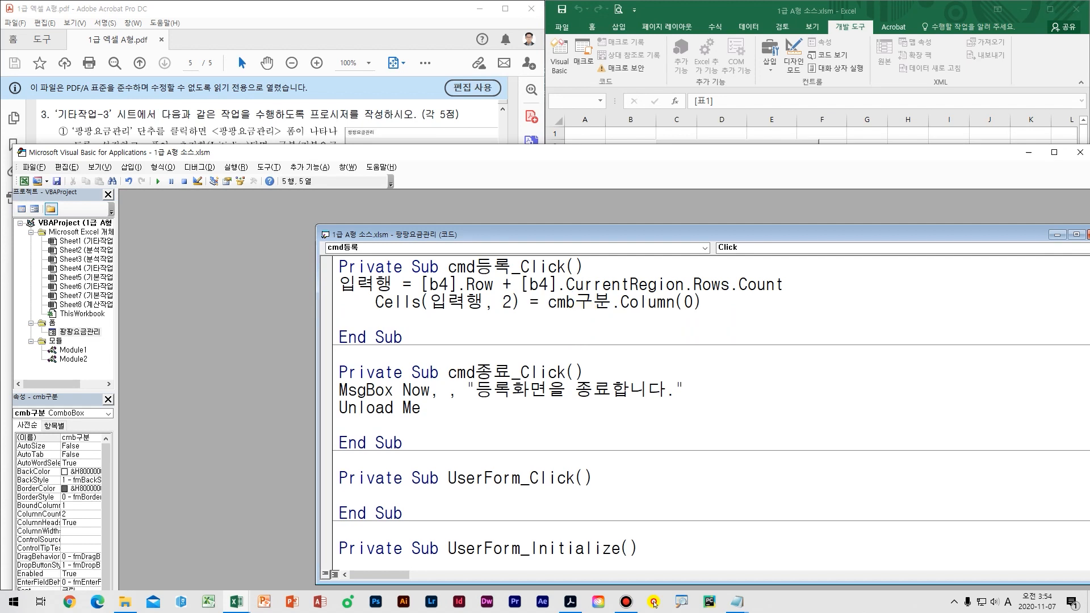
- Run the 팡팡요금관리 form, register 유치 from the 구분/기본요금 list into [표1], and close the form
key("F5")
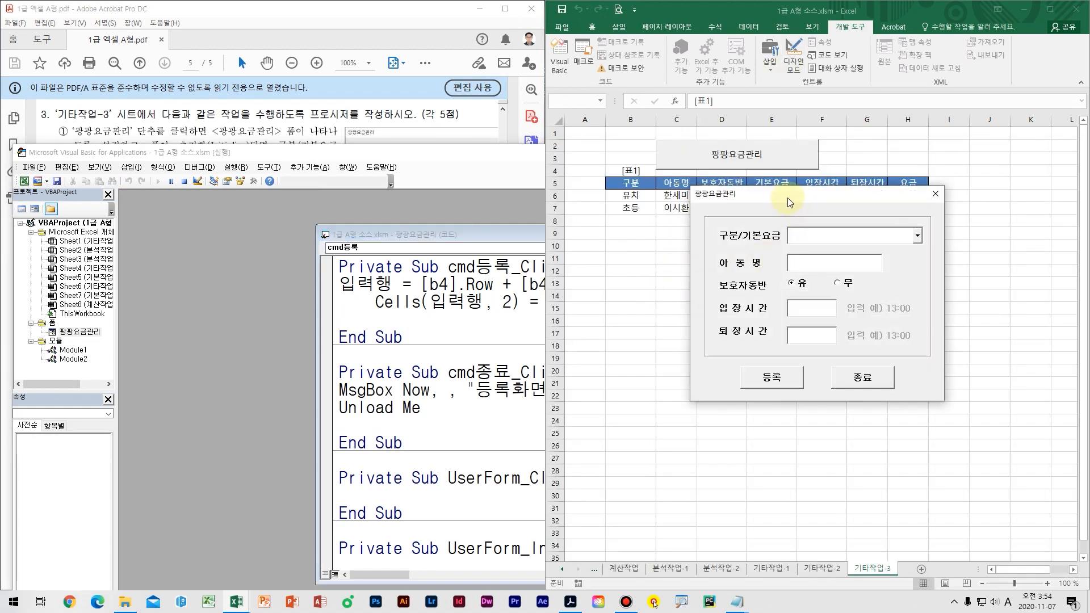
left_click_drag(788, 199, 821, 236)
left_click(951, 275)
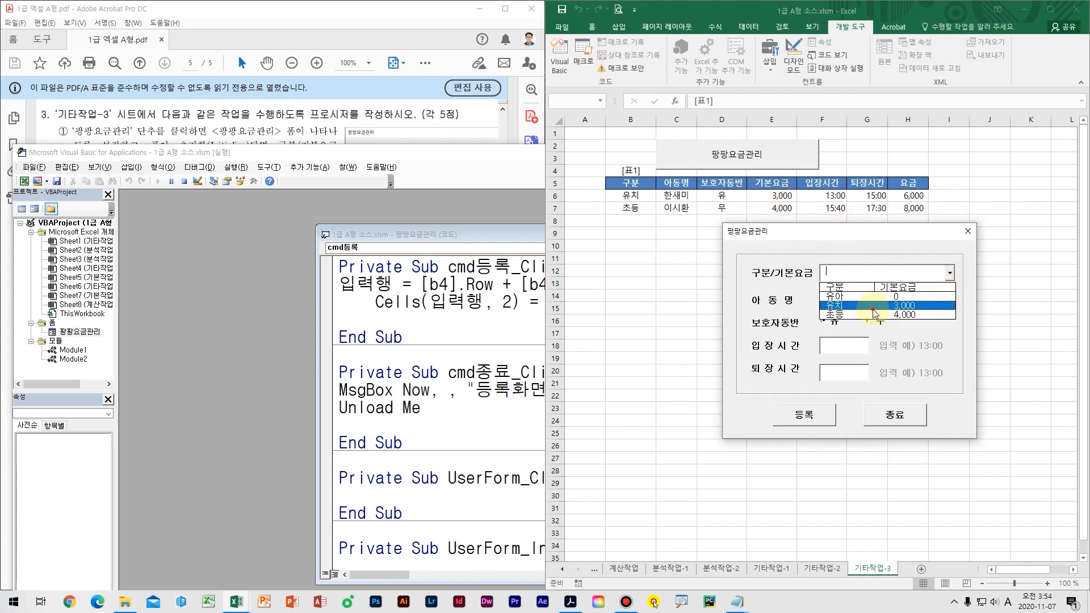
left_click(837, 290)
left_click_drag(867, 236, 890, 236)
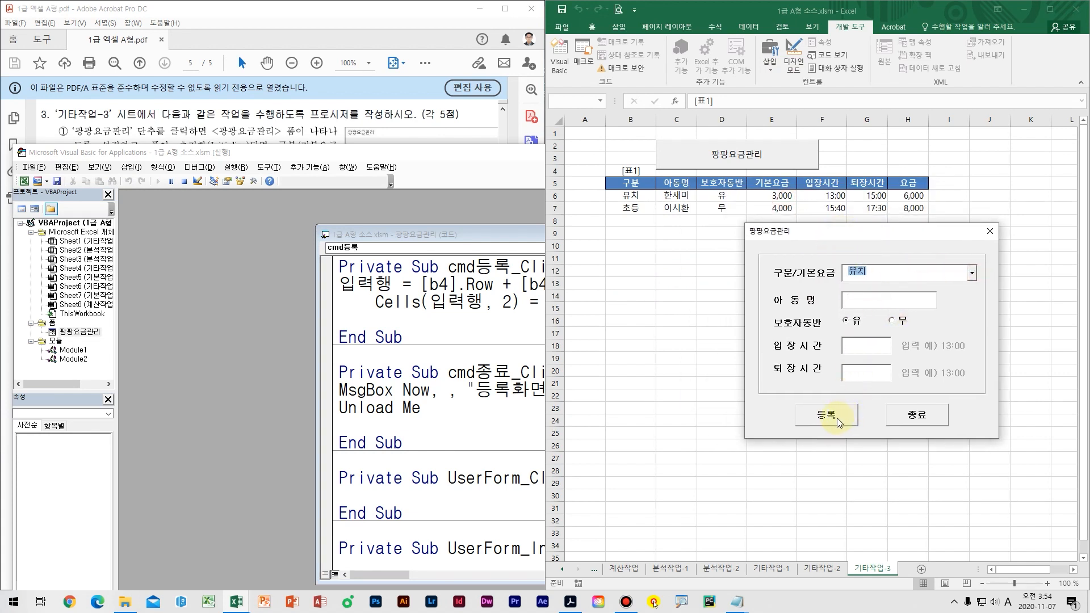
left_click(837, 418)
mouse_move(868, 271)
left_mouse_down()
mouse_move(693, 292)
mouse_move(631, 224)
left_mouse_up()
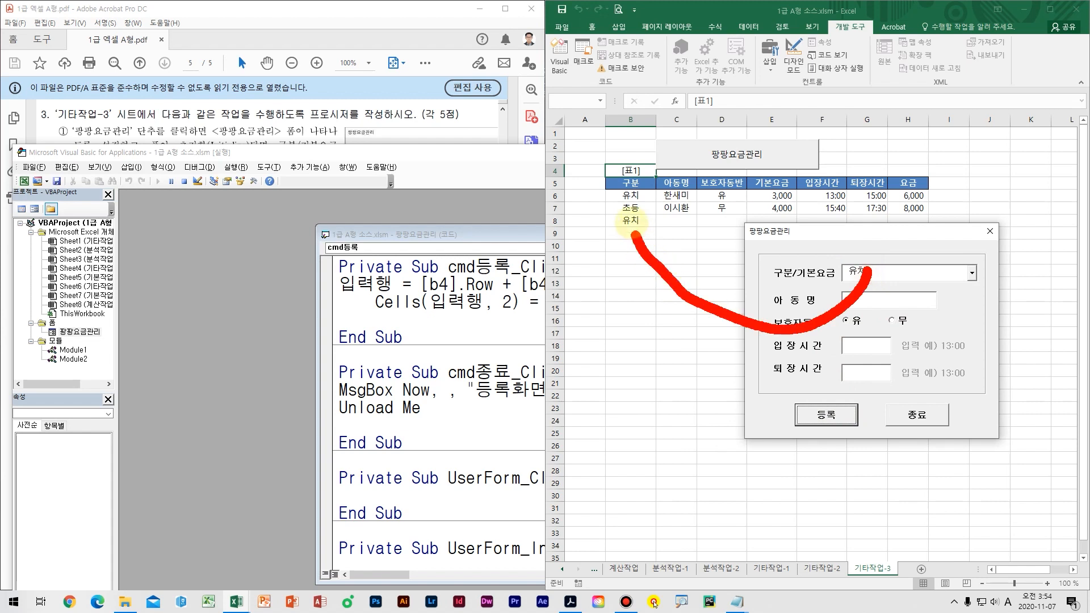
left_click(972, 274)
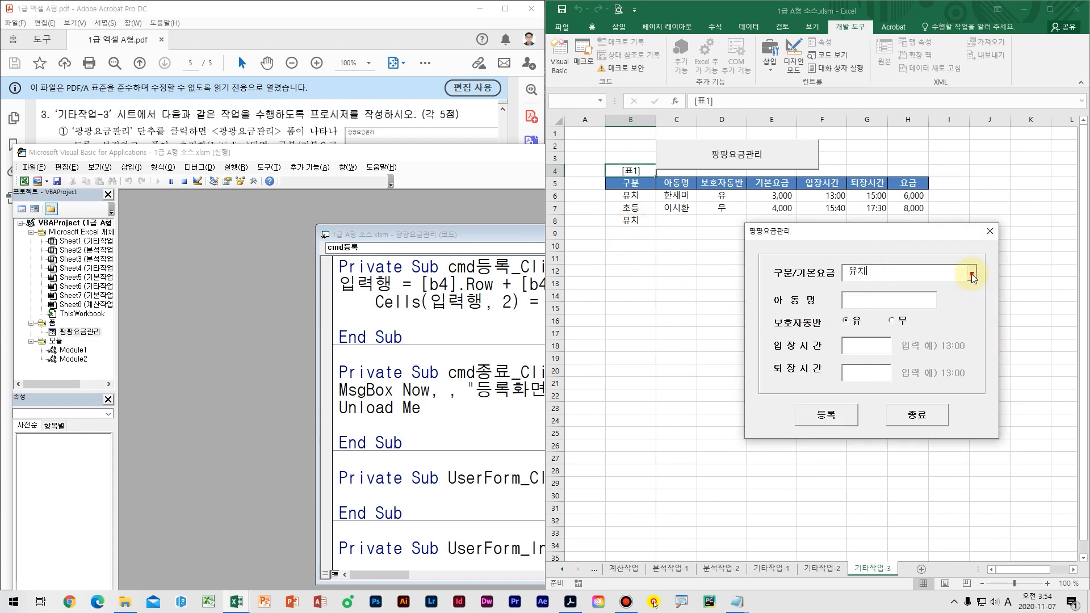
mouse_move(855, 330)
left_mouse_down()
mouse_move(869, 352)
mouse_move(852, 326)
left_mouse_up()
left_click_drag(947, 325, 912, 357)
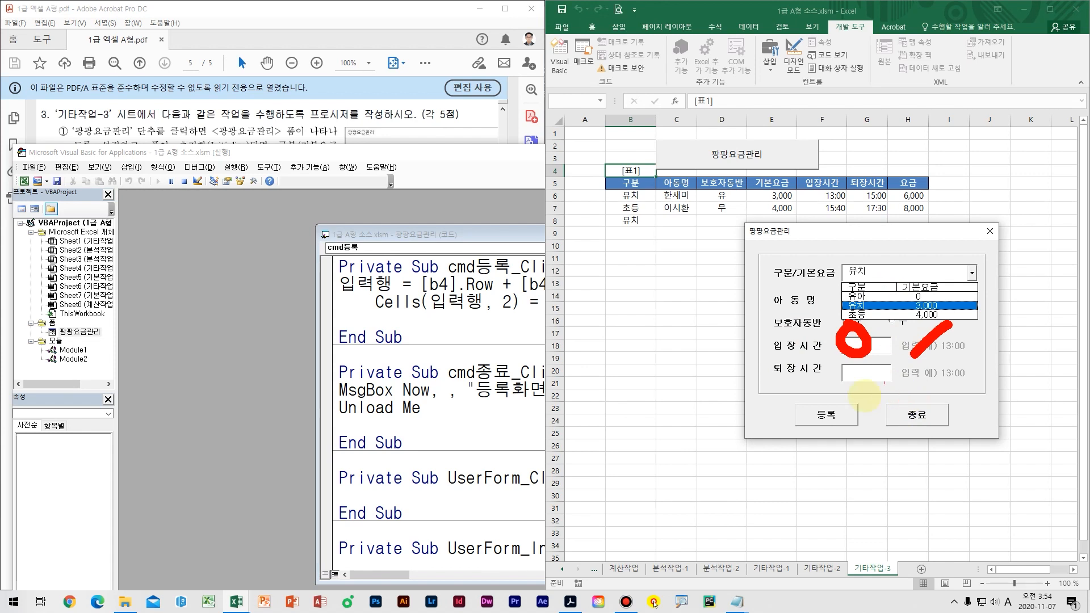
left_click(990, 231)
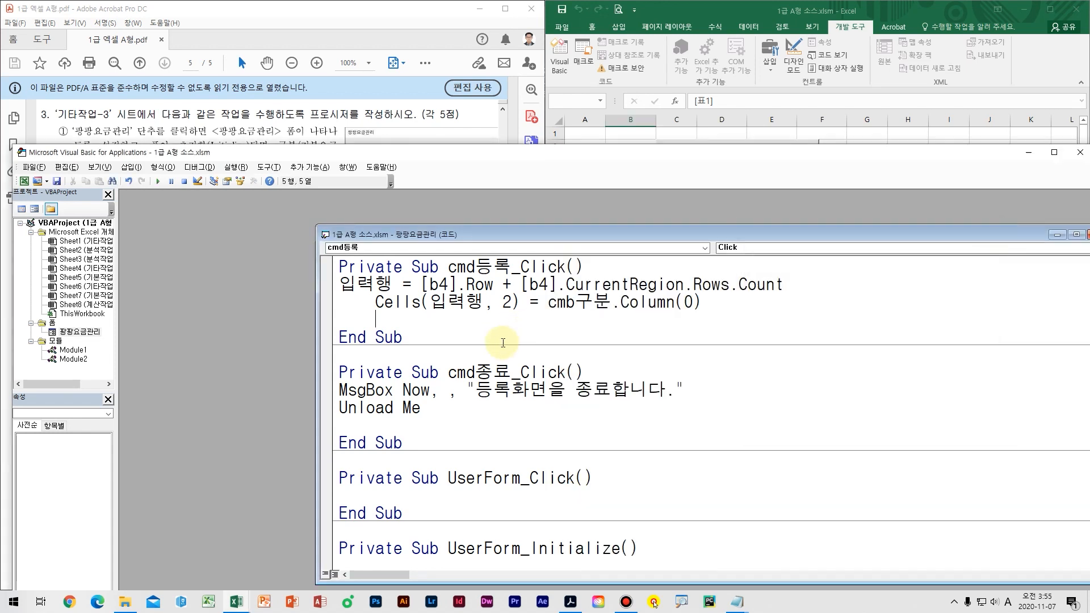
- Begin the next statement in cmd등록_Click for column 3 of the entry row, written as cells(입력행,3) =
type("d")
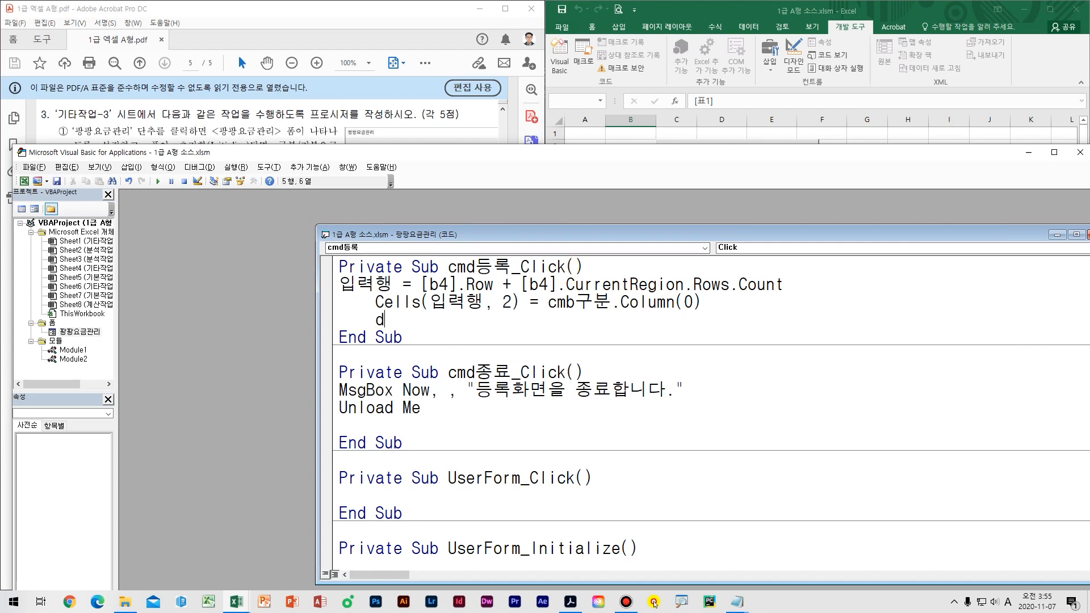
key("BackSpace")
type("cells(")
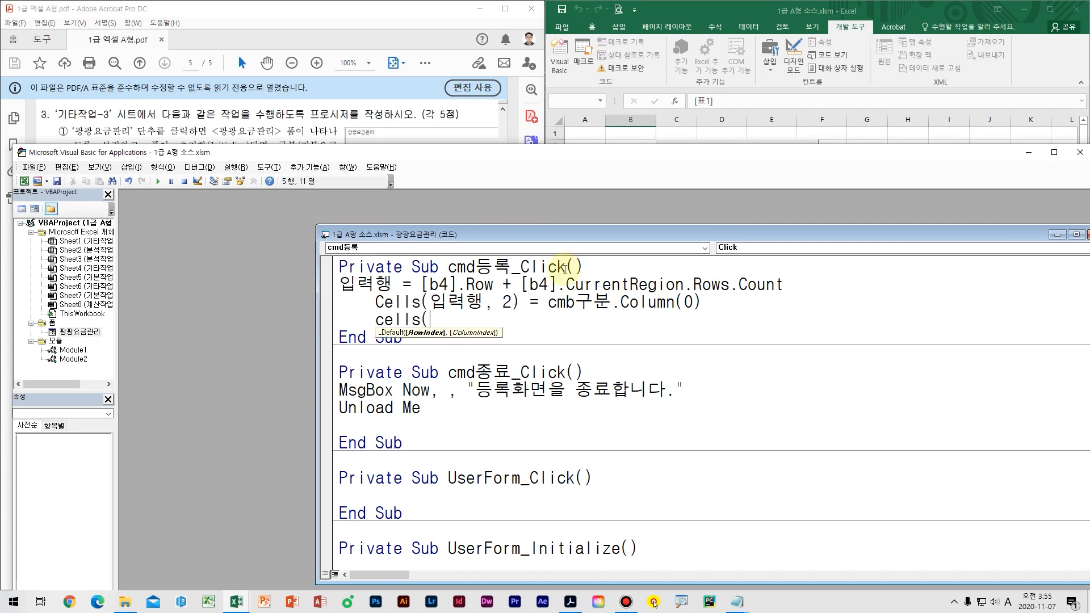
type("입력행,")
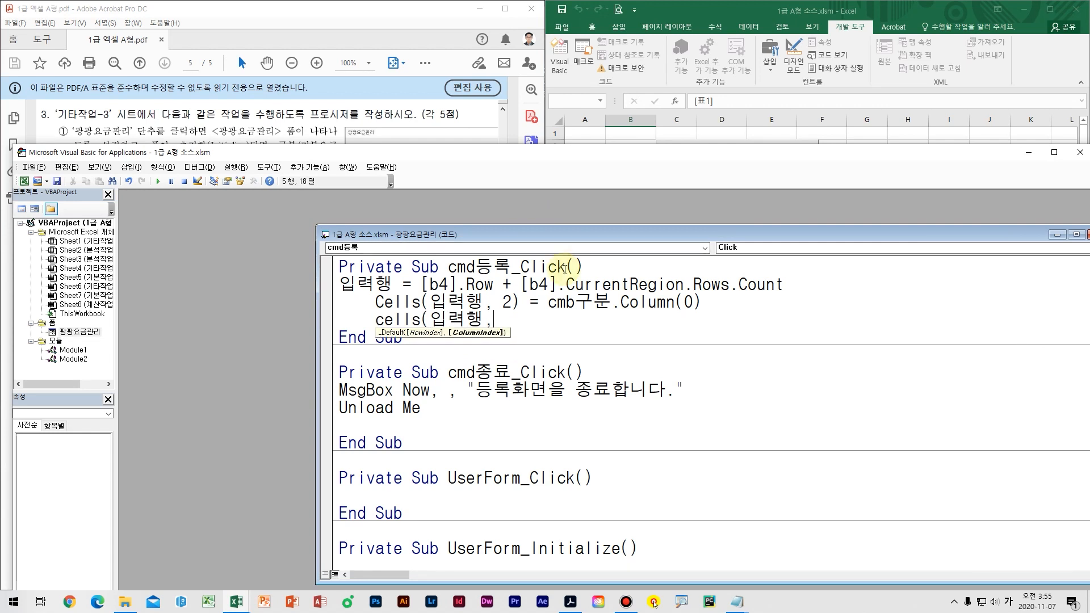
type("3) =")
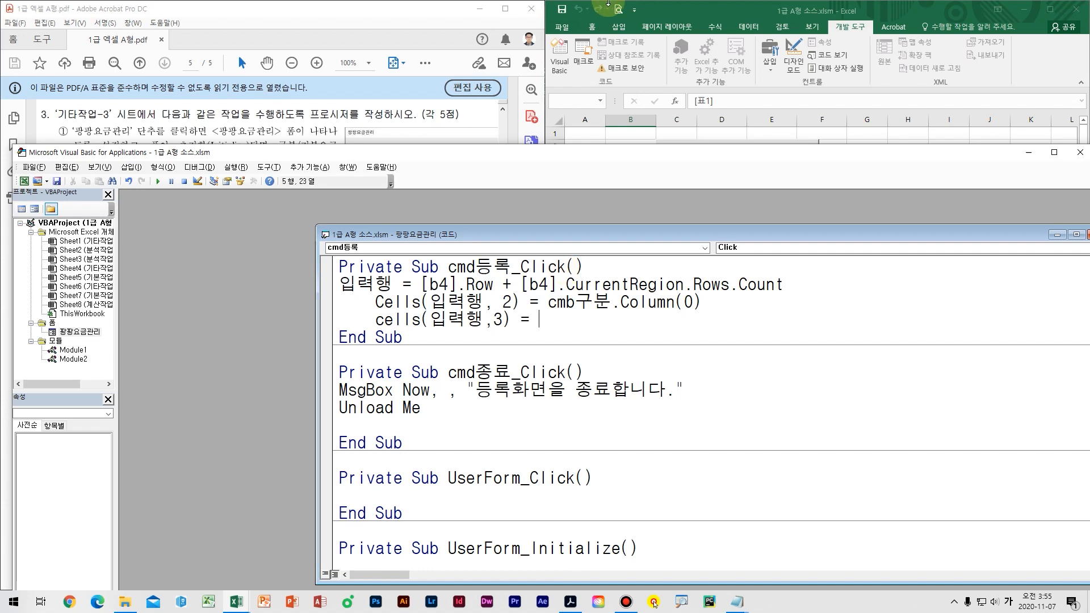
- Uncover [표1] on the sheet and check the column number of the 아동명 field
left_click_drag(608, 154, 670, 329)
key("ctrl+2")
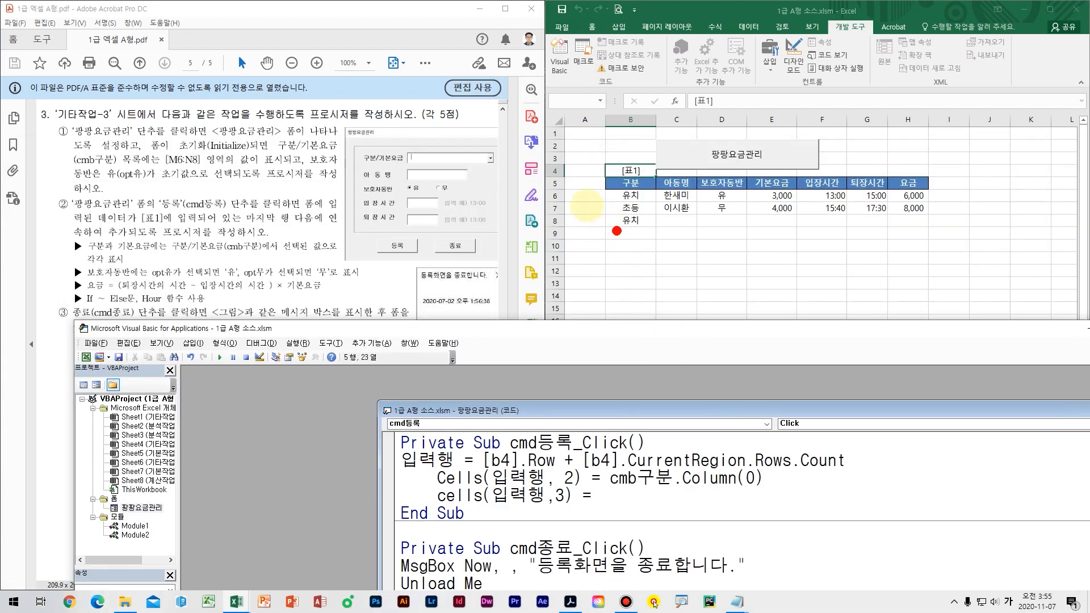
mouse_move(593, 202)
left_mouse_down()
mouse_move(623, 224)
mouse_move(613, 255)
mouse_move(662, 257)
left_mouse_up()
left_click_drag(681, 220, 675, 261)
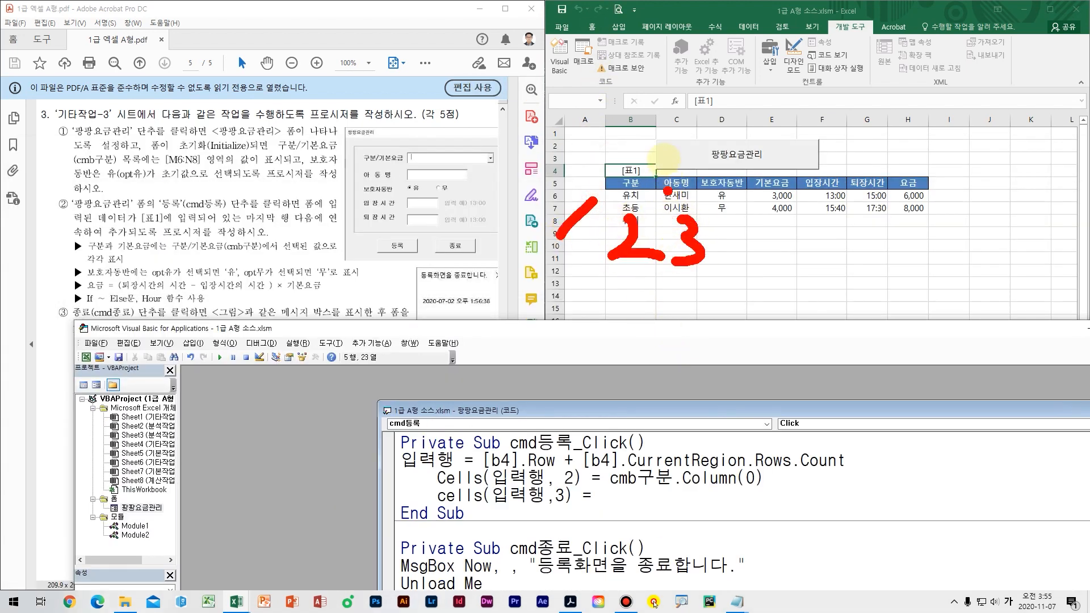
mouse_move(657, 156)
left_mouse_down()
mouse_move(713, 267)
mouse_move(656, 284)
left_mouse_up()
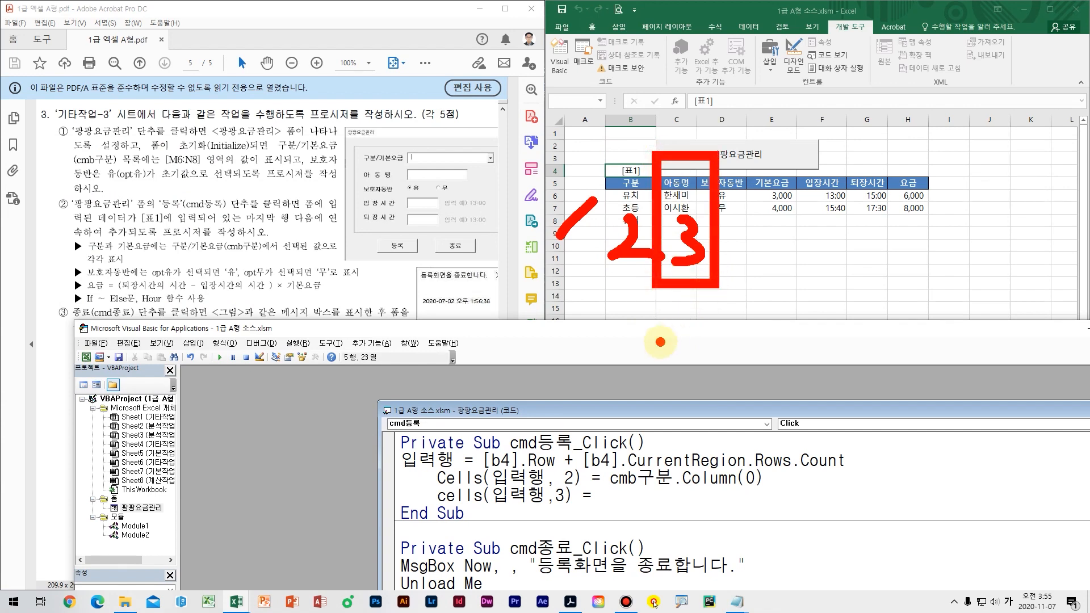
key("Escape")
left_click_drag(627, 329, 591, 142)
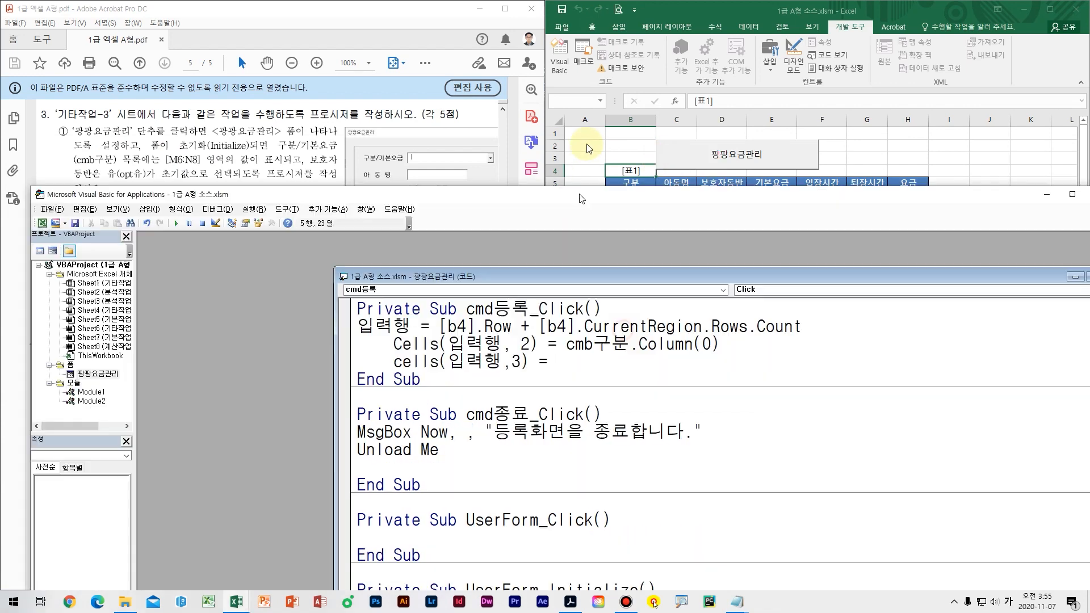
- Open the 팡팡요금관리 form design and check the name of the 아동명 text box against its [표1] column
double_click(108, 321)
left_click(363, 290)
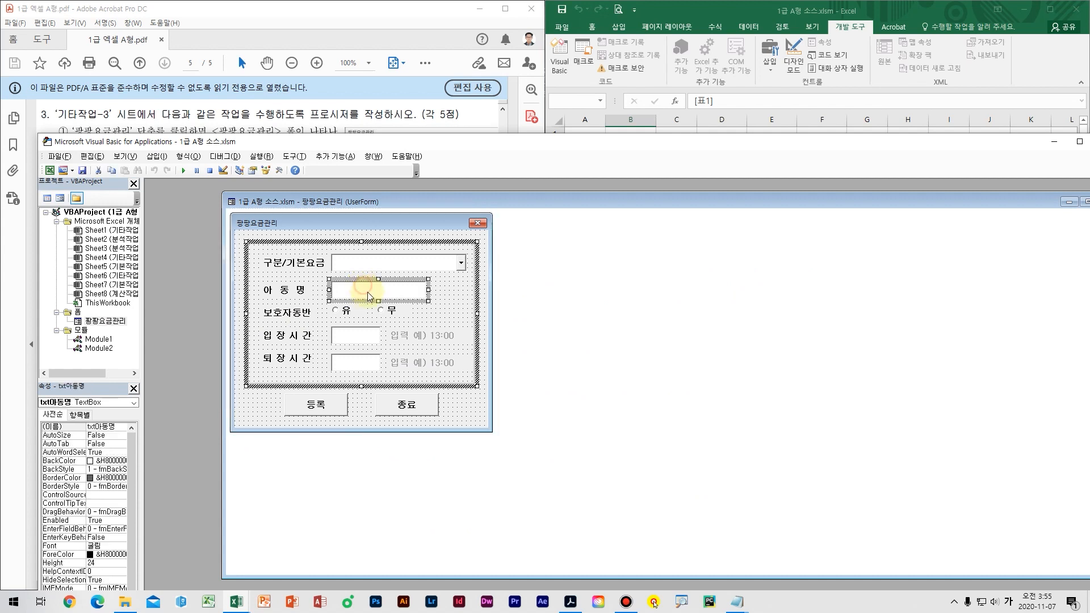
left_click_drag(498, 146, 553, 318)
key("ctrl+2")
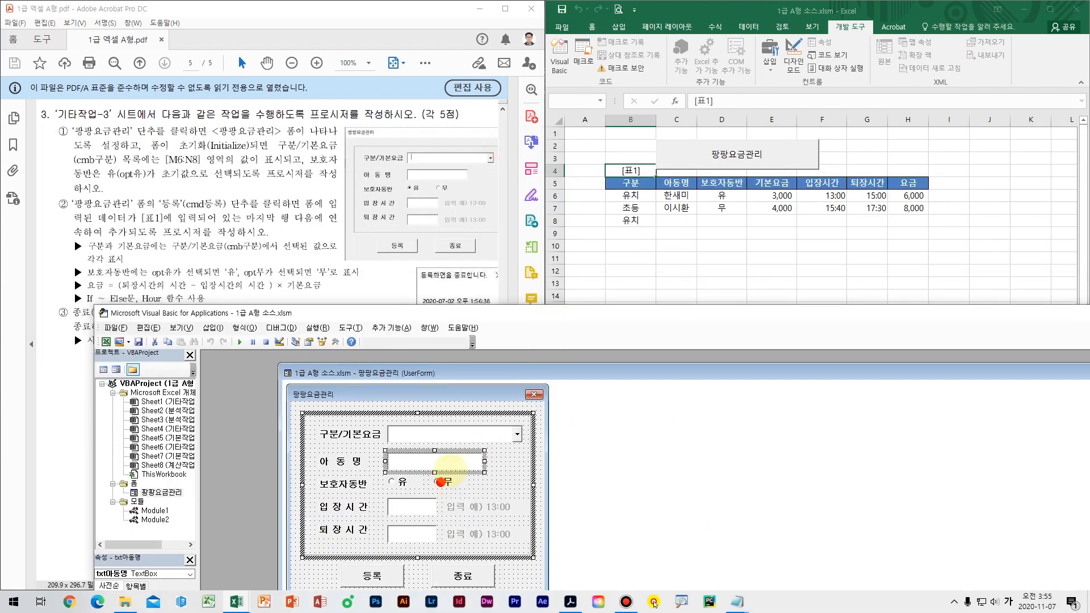
mouse_move(454, 469)
left_mouse_down()
mouse_move(689, 326)
mouse_move(681, 224)
mouse_move(658, 243)
mouse_move(733, 250)
left_mouse_up()
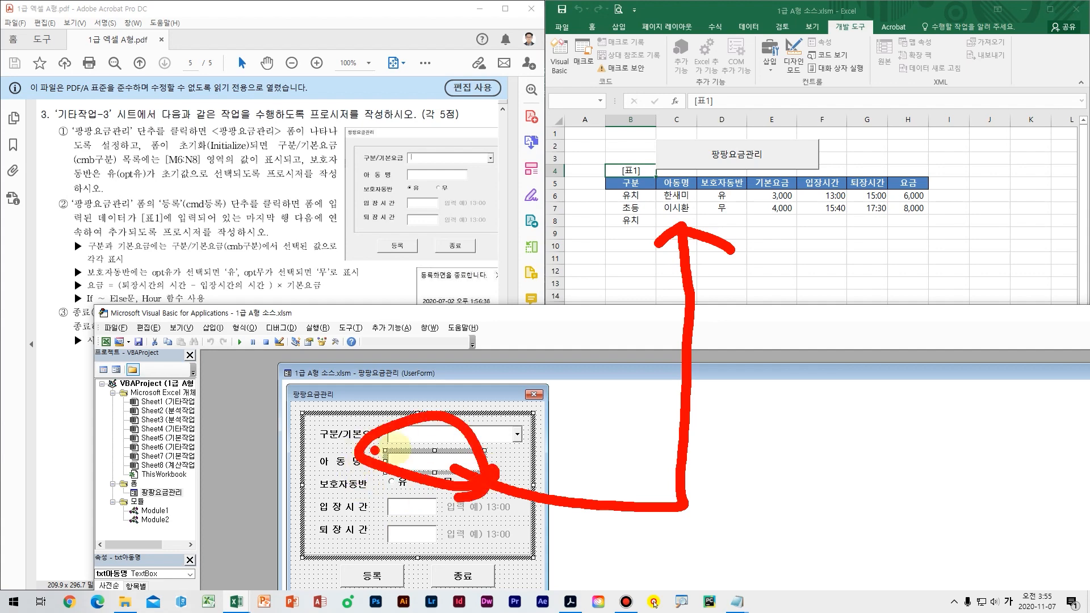
key("Escape")
left_click_drag(508, 313, 532, 134)
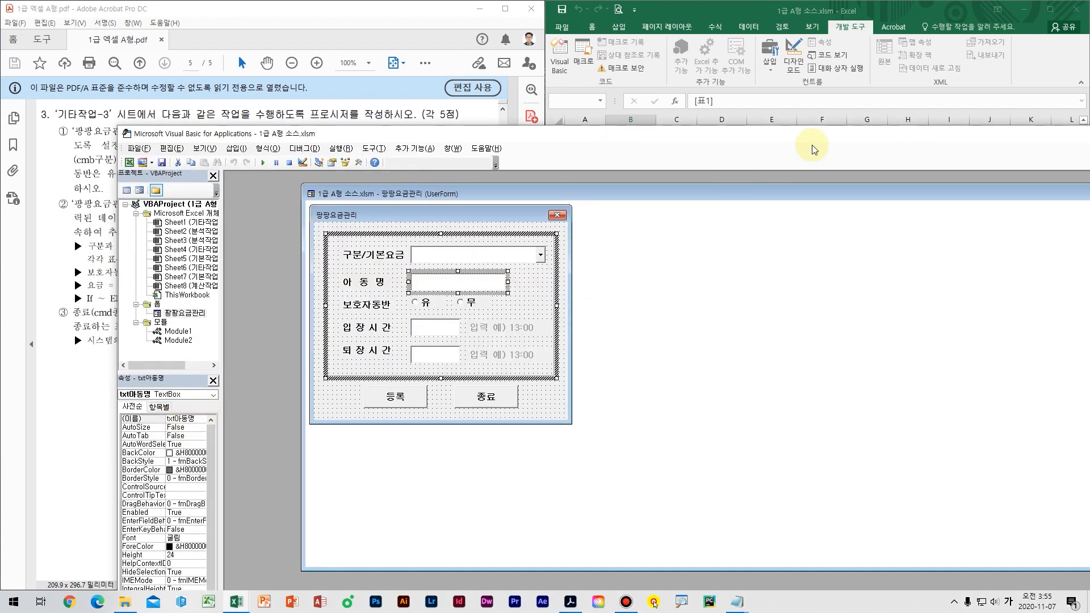
- Complete the column 3 statement in cmd등록_Click so it reads Cells(입력행, 3) = txt아동명
left_click_drag(750, 135, 546, 125)
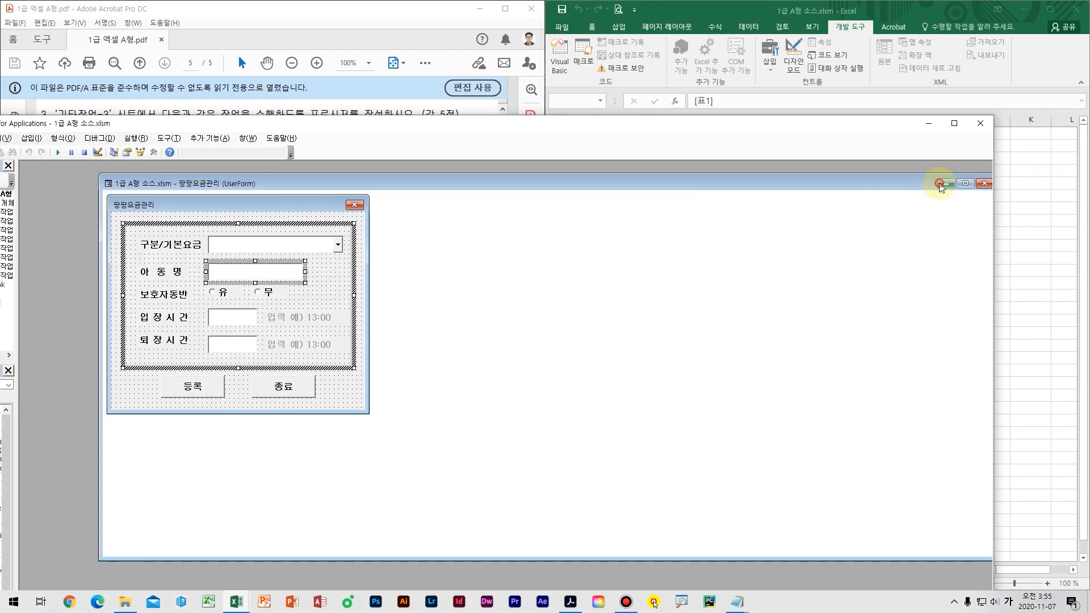
left_click(943, 183)
type("t")
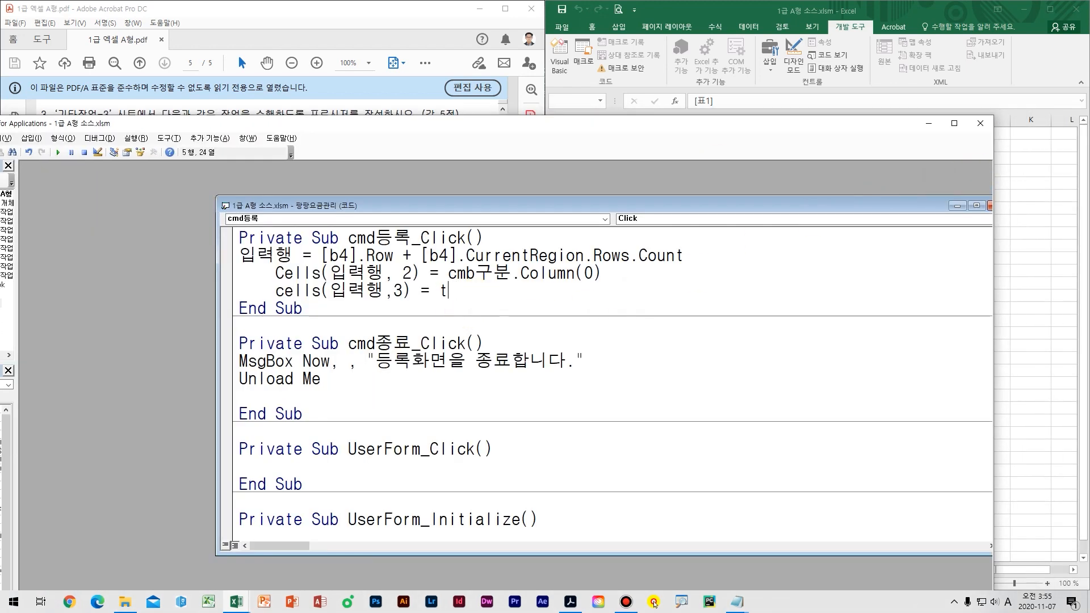
type("xtㅇ아동명")
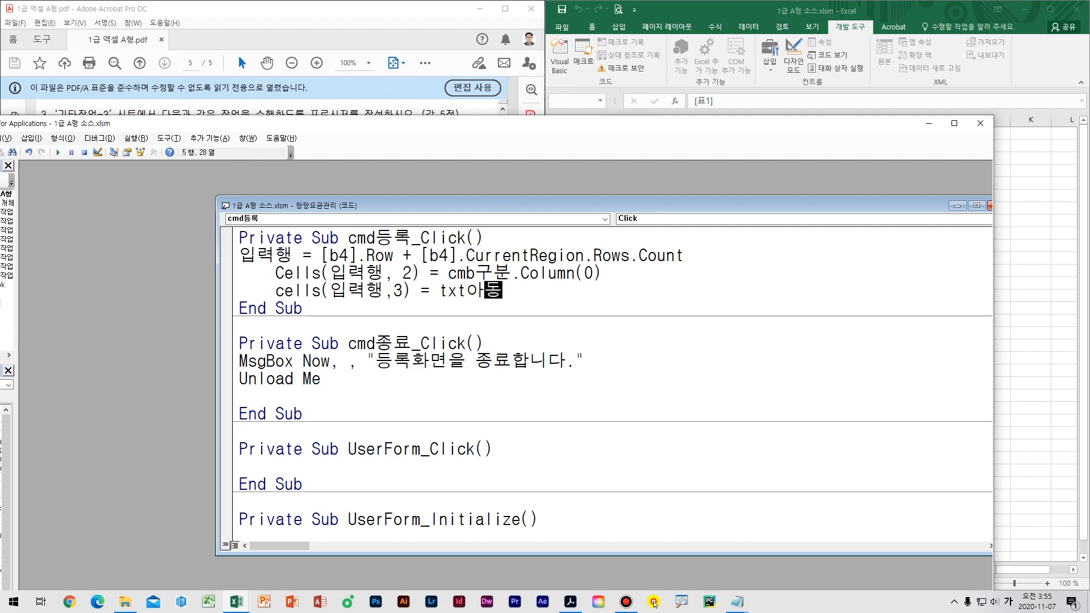
key("Return")
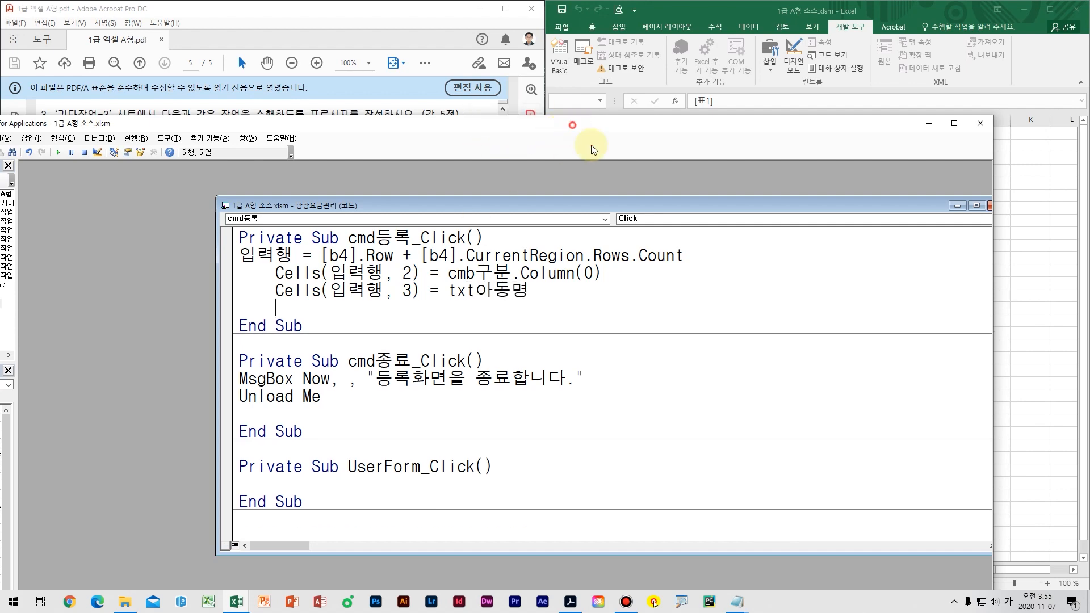
- Uncover [표1], open the 팡팡요금관리 form to compare its 유 and 무 options with the 보호자동반 column, and close the form
left_click_drag(579, 126, 702, 307)
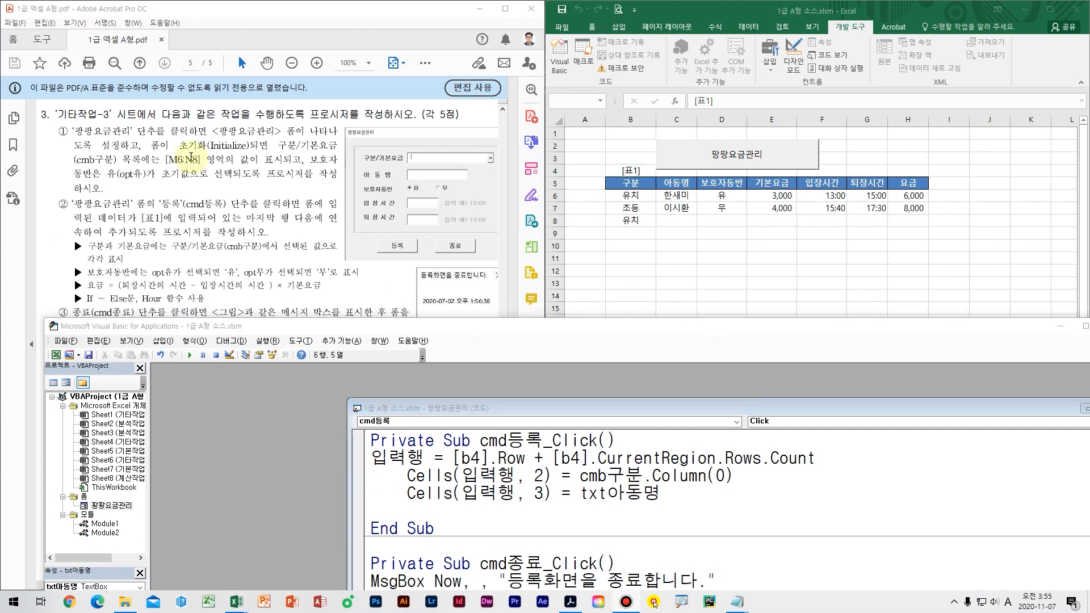
left_click(721, 221)
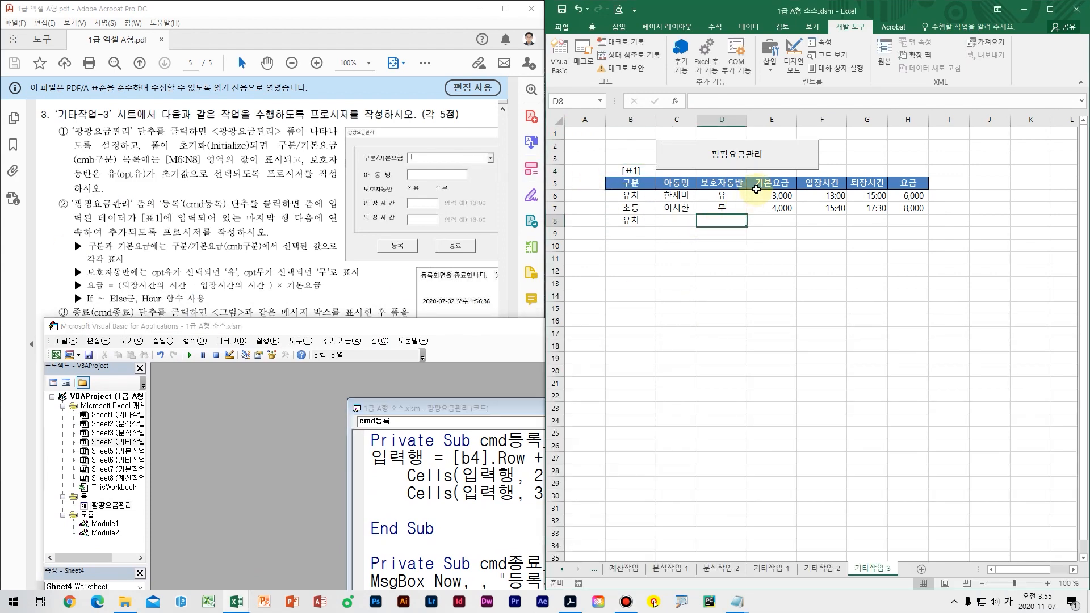
left_click(762, 157)
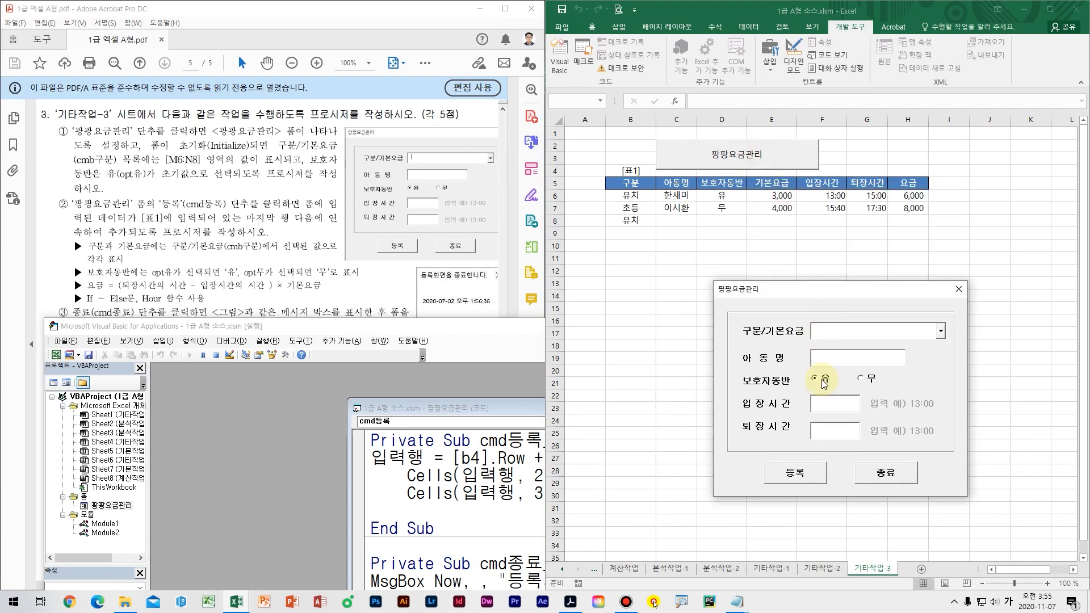
key("ctrl+2")
mouse_move(824, 383)
left_mouse_down()
mouse_move(722, 221)
mouse_move(752, 230)
left_mouse_up()
mouse_move(848, 363)
left_mouse_down()
mouse_move(890, 396)
mouse_move(740, 219)
mouse_move(806, 233)
left_mouse_up()
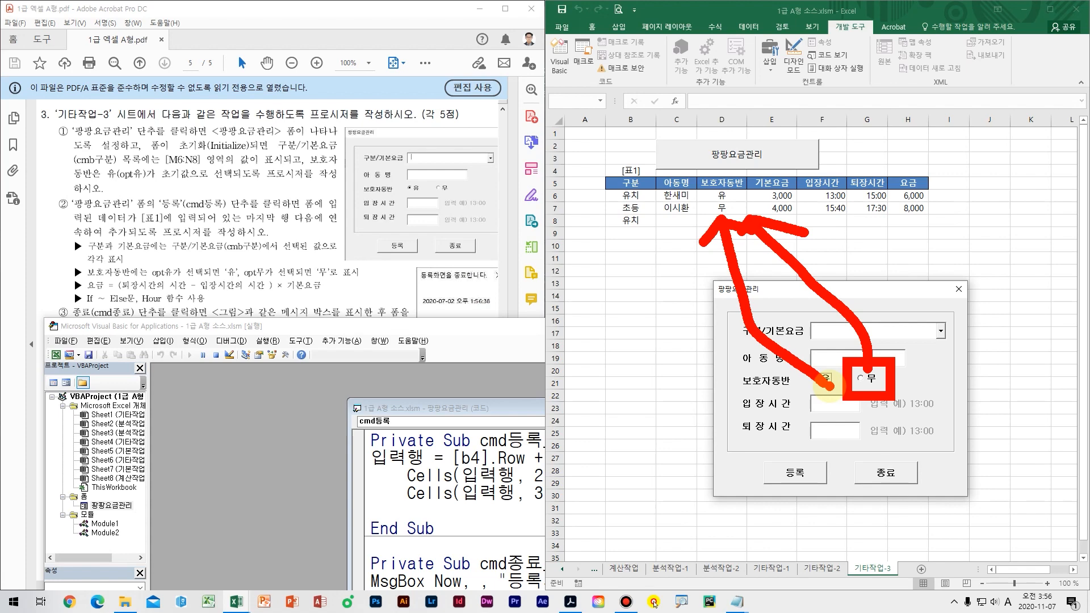
key("Escape")
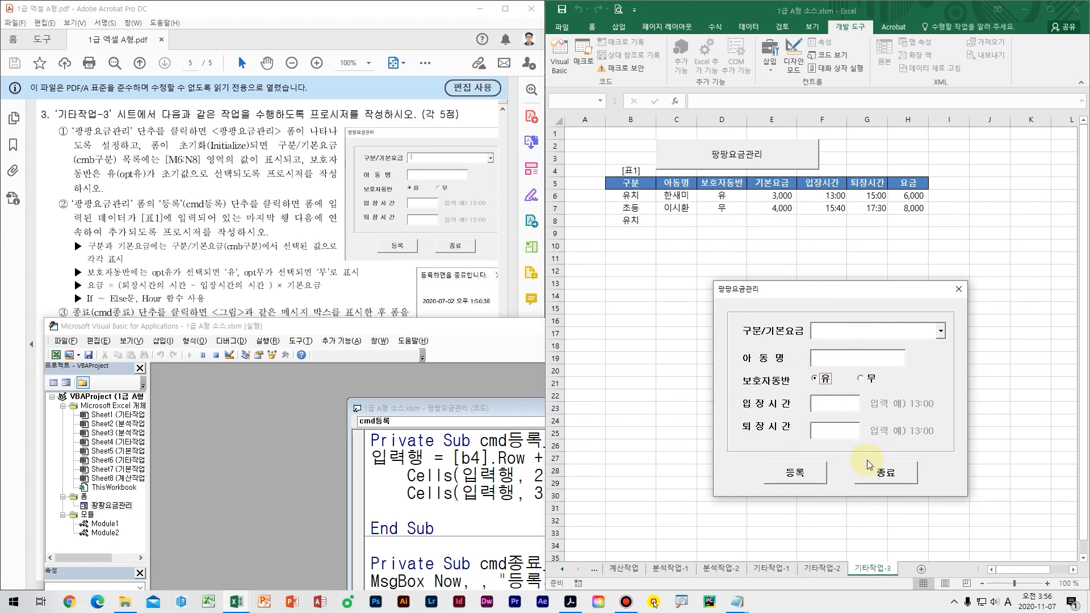
left_click(959, 289)
- Return to the cmd등록_Click code and add the indented condition If opt유 = True Then below the 아동명 statement
left_click_drag(483, 331, 511, 142)
left_click(605, 315)
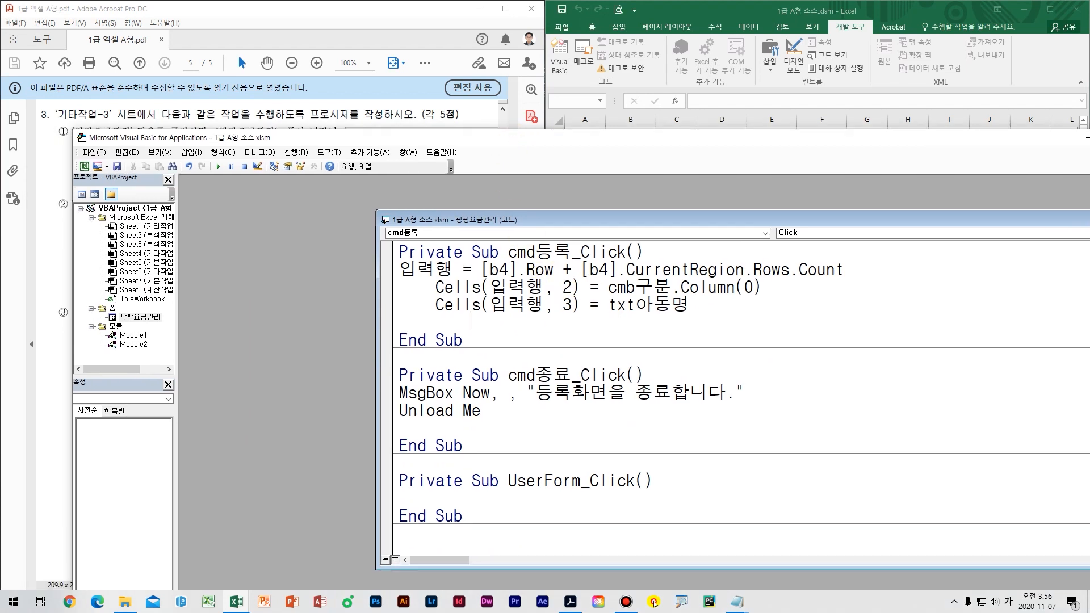
key("Hangul")
key("Tab")
type("if")
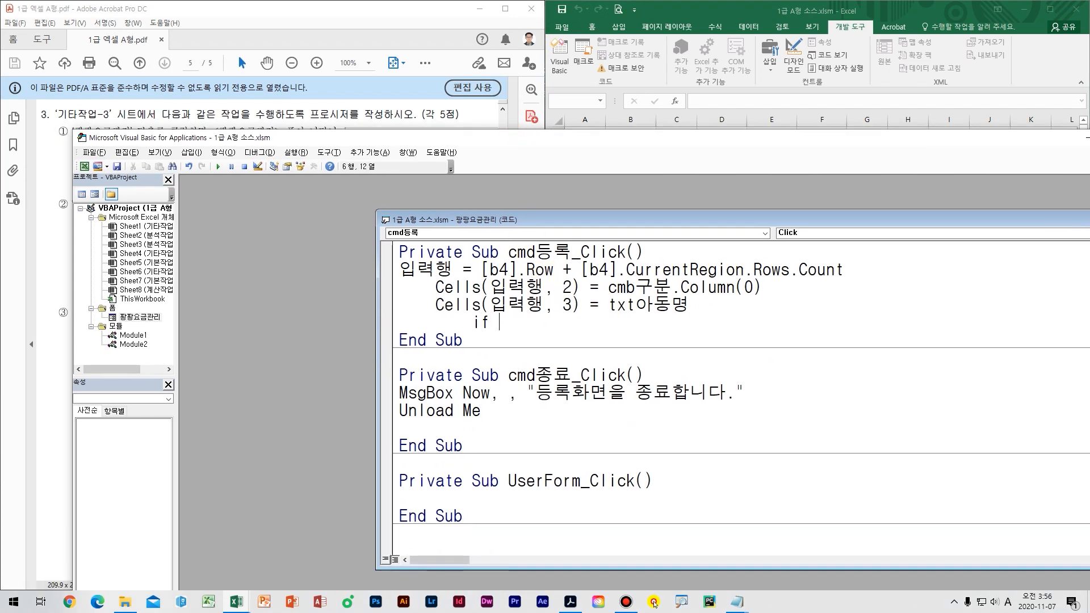
type(" opt유 =")
type("true then")
key("Return")
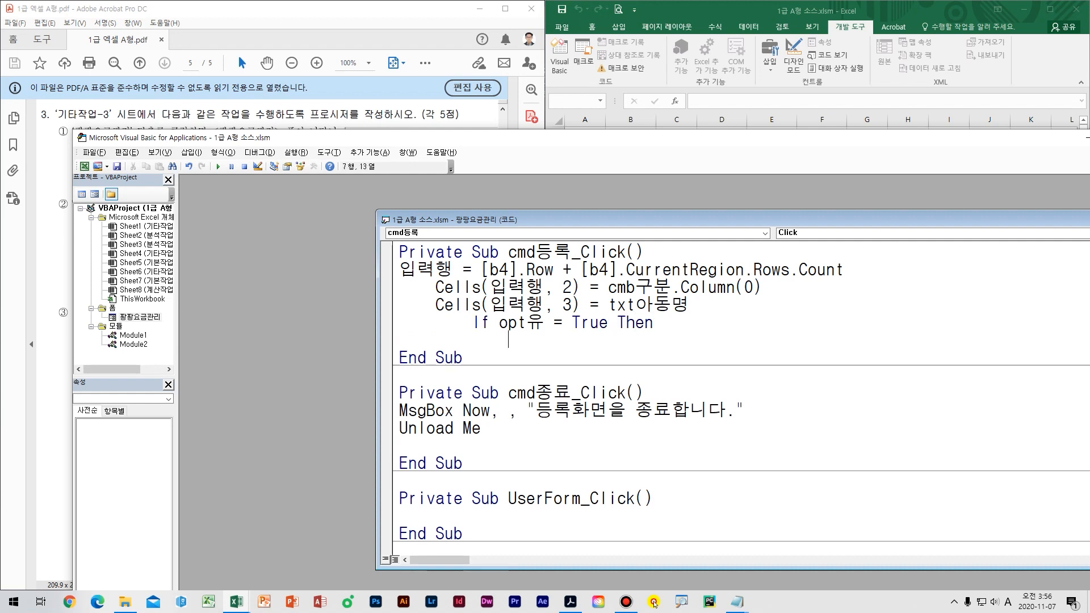
- Inside the If block, write the statement Cells(입력행, 4) = "유" for the 보호자동반 column
key("BackSpace")
type("cells(")
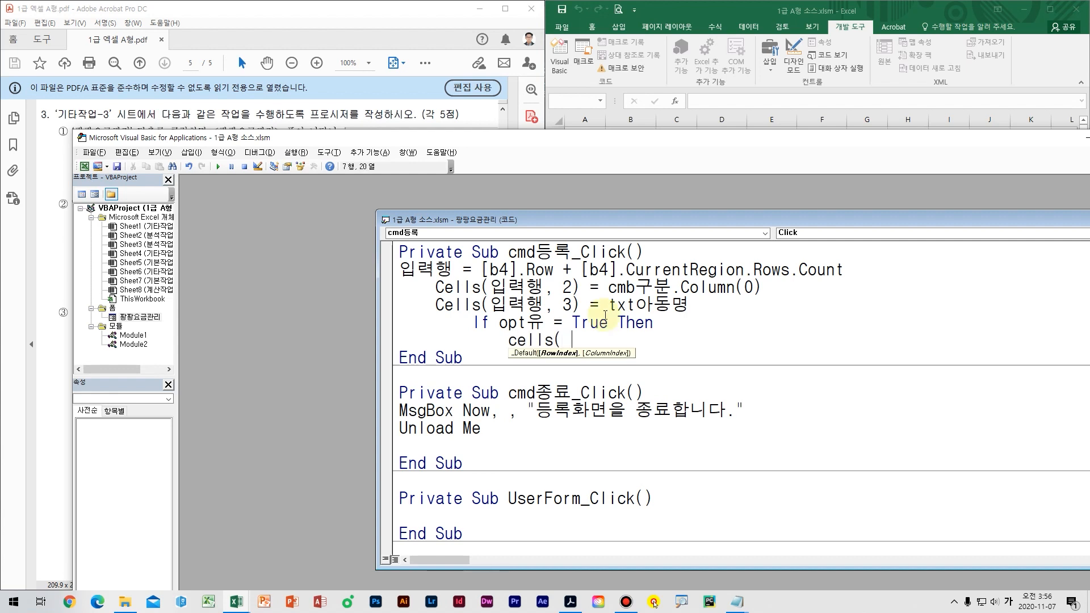
key("BackSpace")
key("BackSpace")
type("(입력행,4) ")
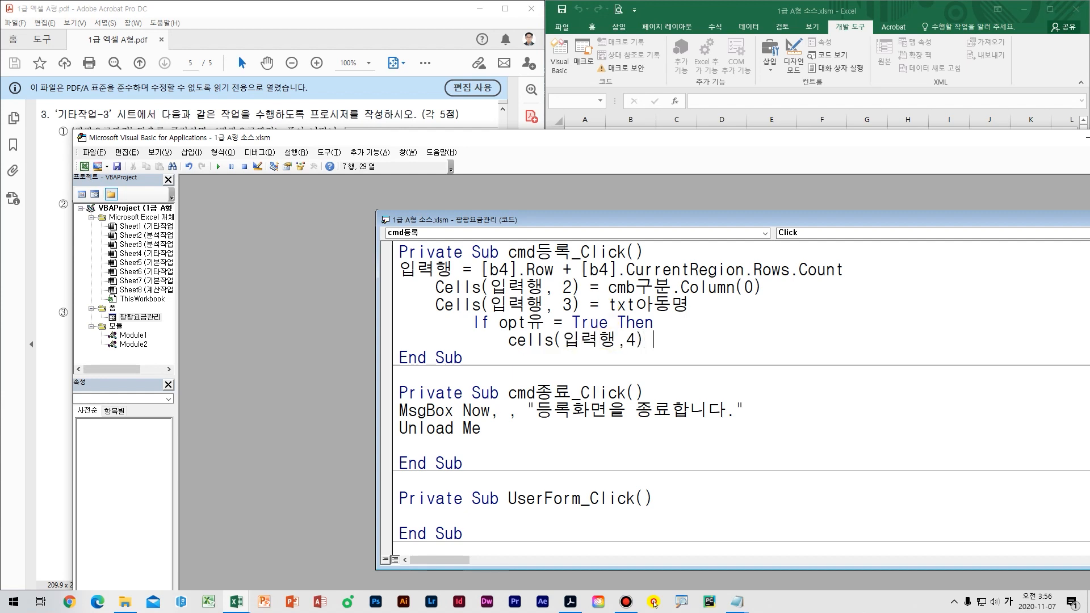
type("= \"유\"")
key("Return")
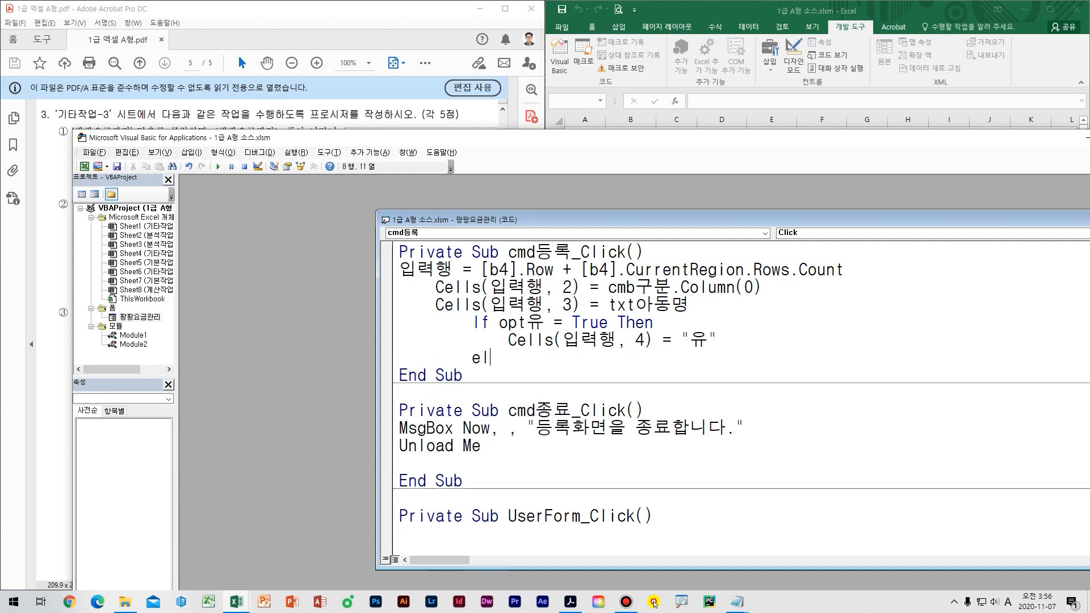
- Add an Else branch containing Cells(입력행, 4) = "무" and close the block with End If
type("else")
key("Return")
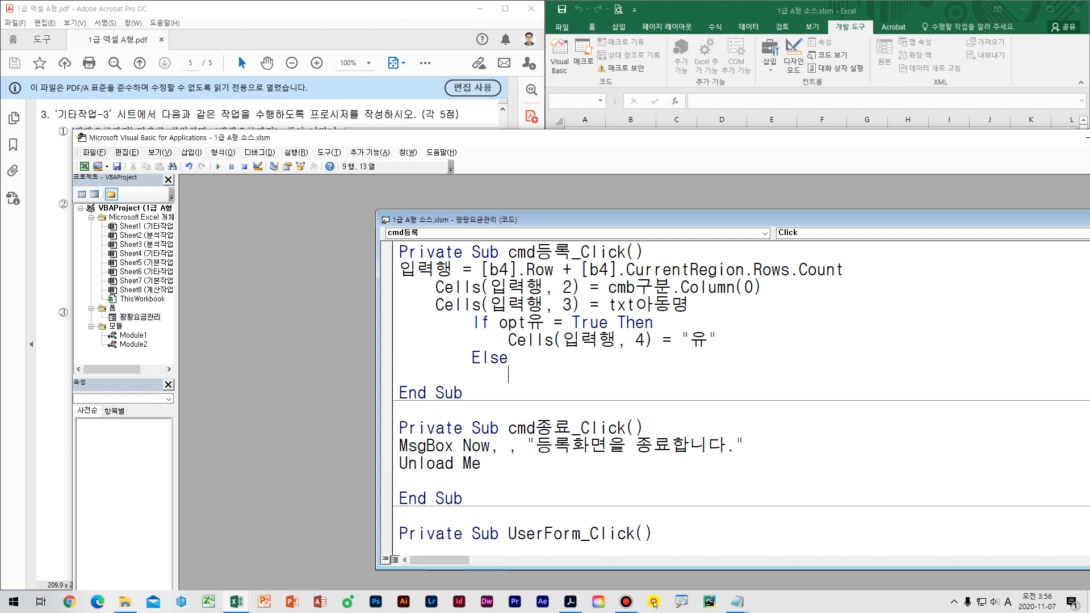
type("cells(")
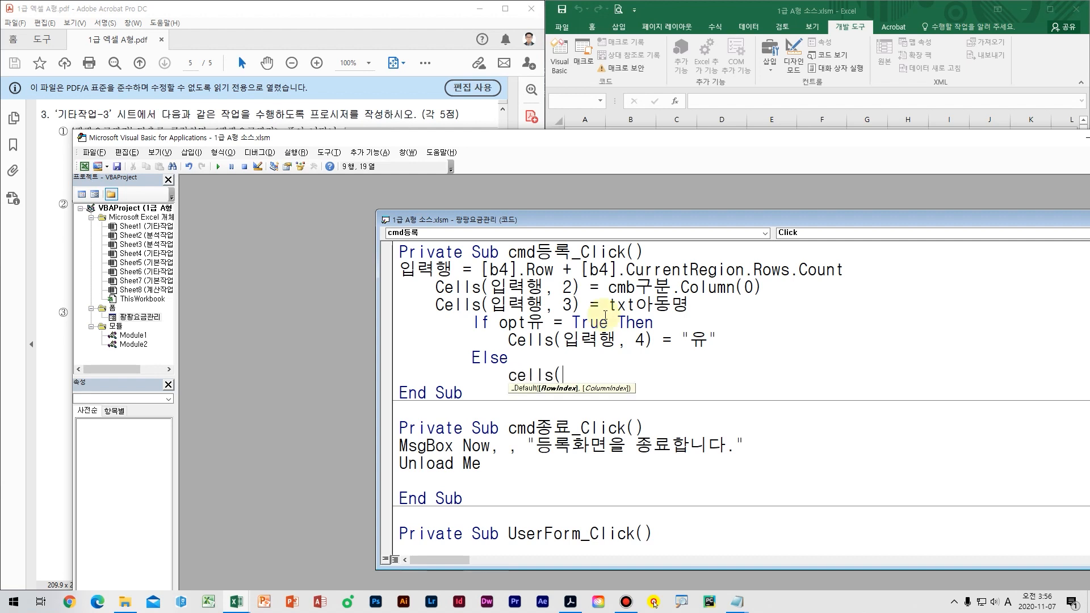
type("입력ㅎㅐㅇ,4")
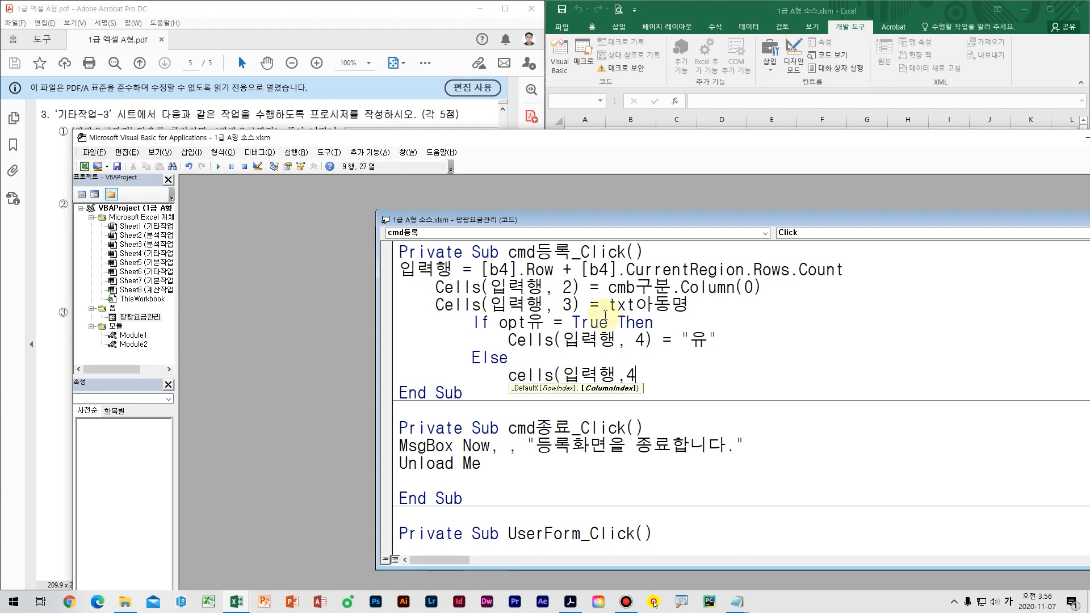
type(") = \"ㅁ")
type("ㅜ\"")
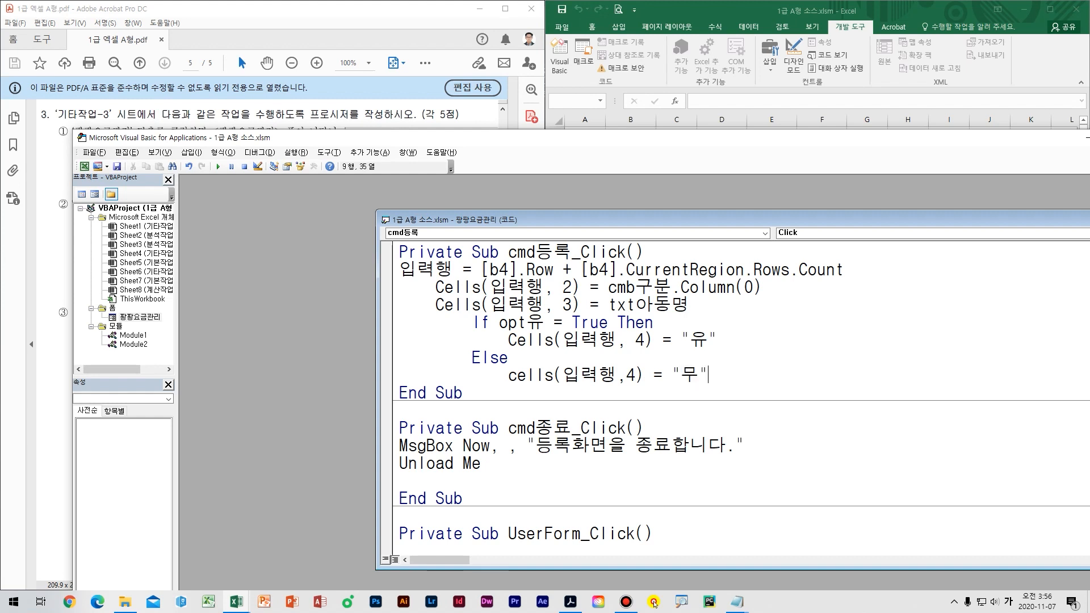
key("Return")
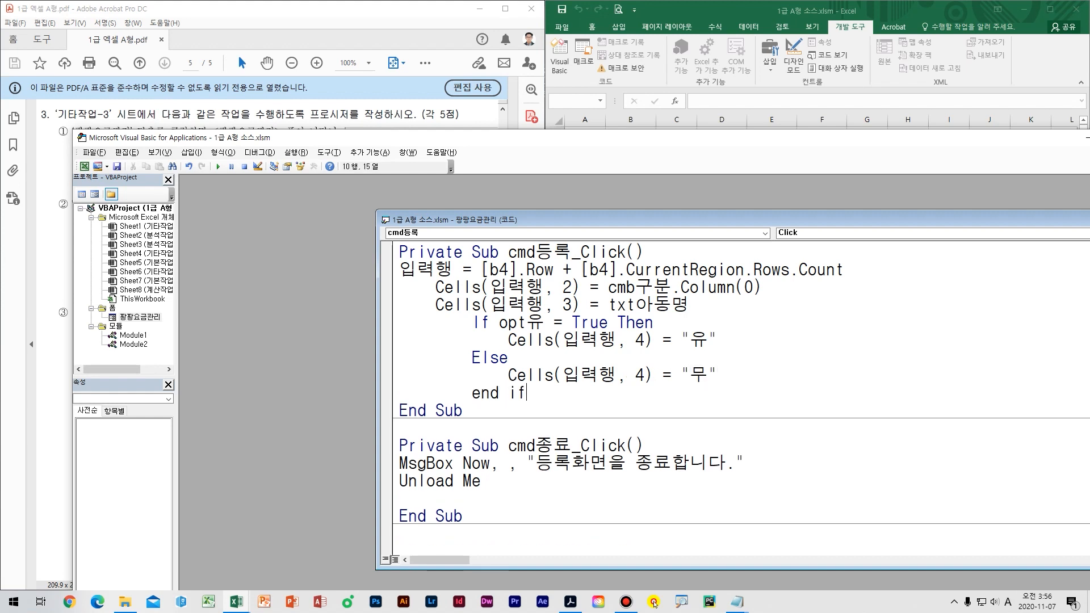
type("end if")
key("Return")
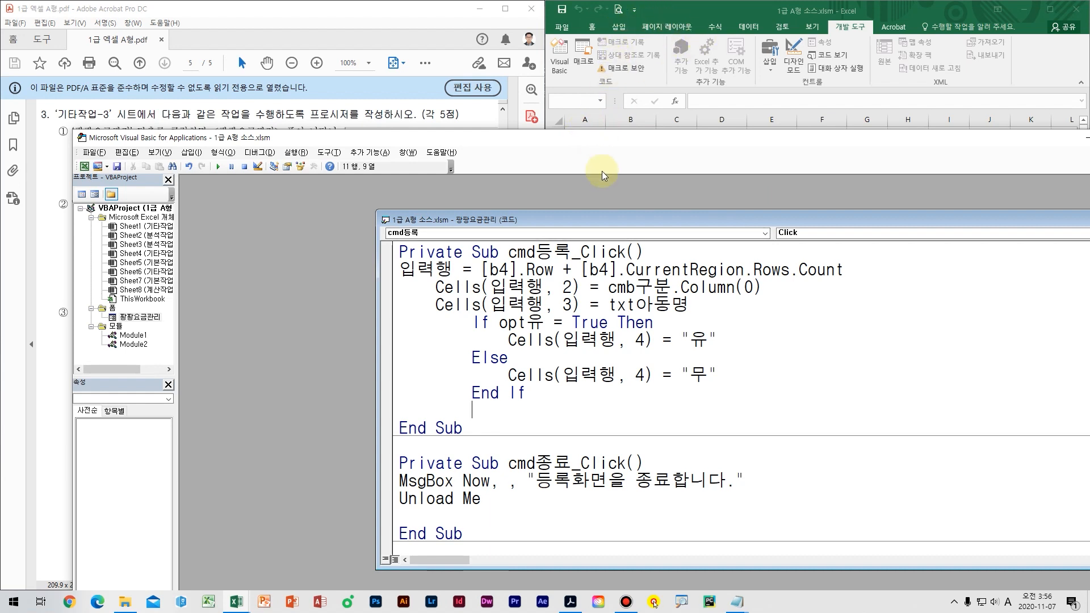
- Run the 팡팡요금관리 form and register an entry with 초등, a child's name and the 무 option
key("F5")
left_click_drag(800, 199, 855, 262)
left_click(943, 262)
left_click(894, 305)
left_click(858, 328)
type("ㄷ")
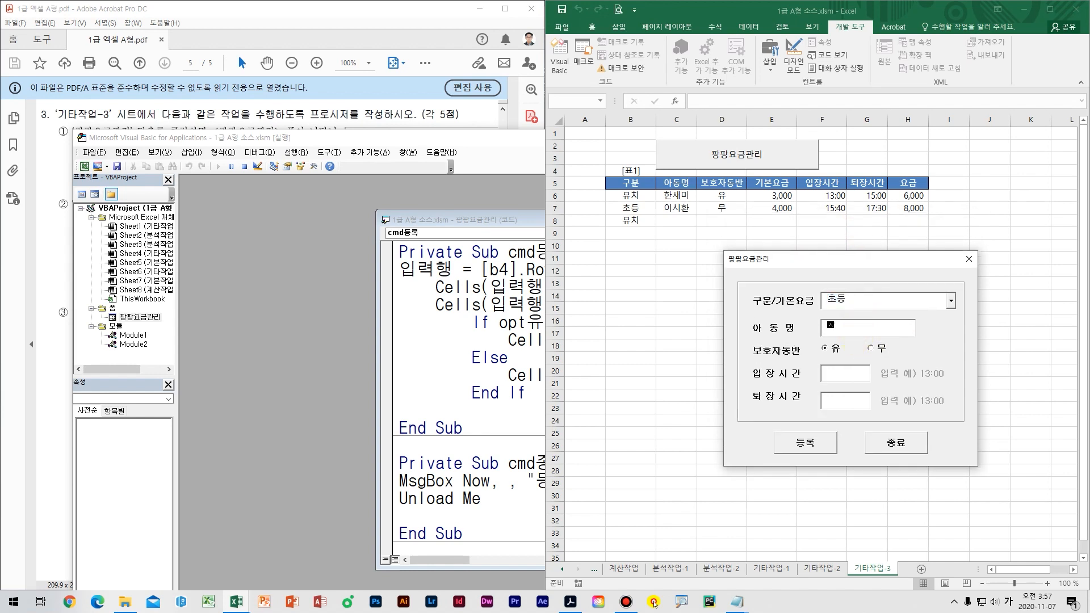
type("영쌤")
left_click(873, 348)
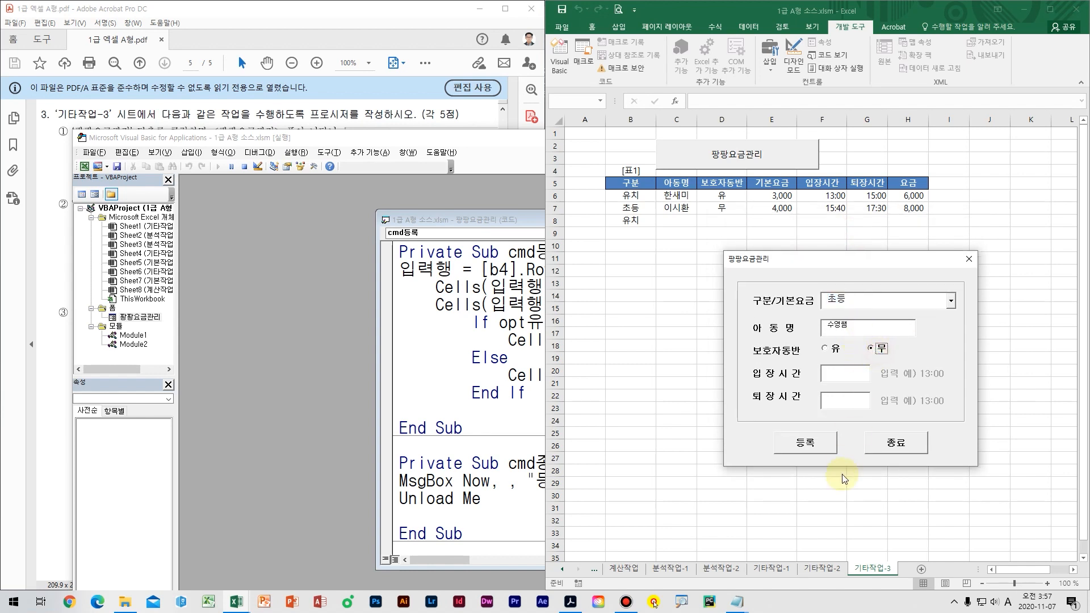
left_click(816, 447)
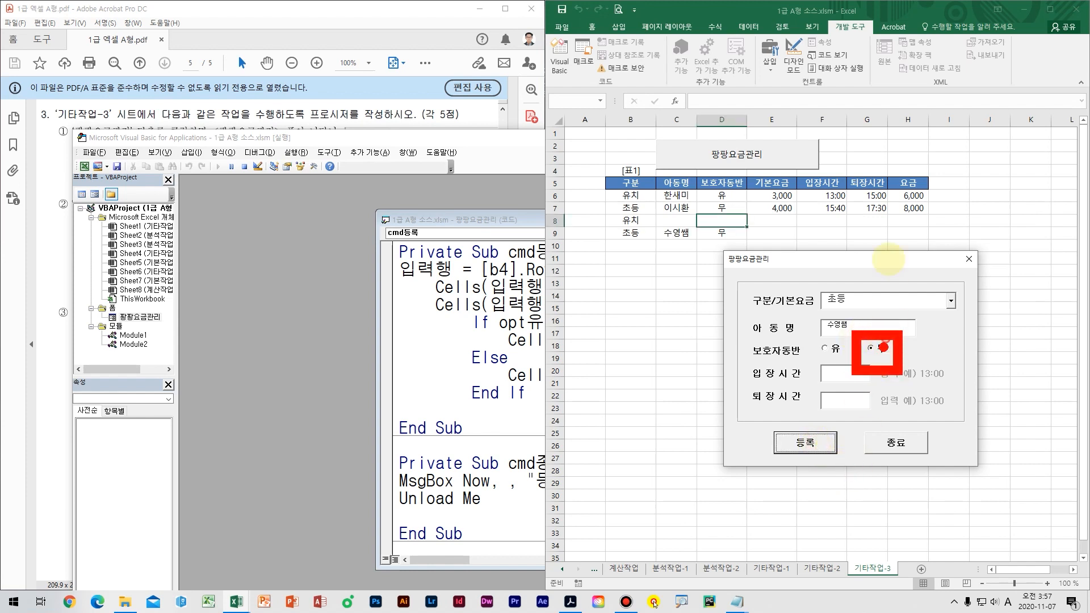
- Register the same entry again with the 유 option, uncover the new [표1] rows, and close the form
mouse_move(884, 348)
left_mouse_down()
mouse_move(745, 219)
mouse_move(782, 249)
left_mouse_up()
key("Escape")
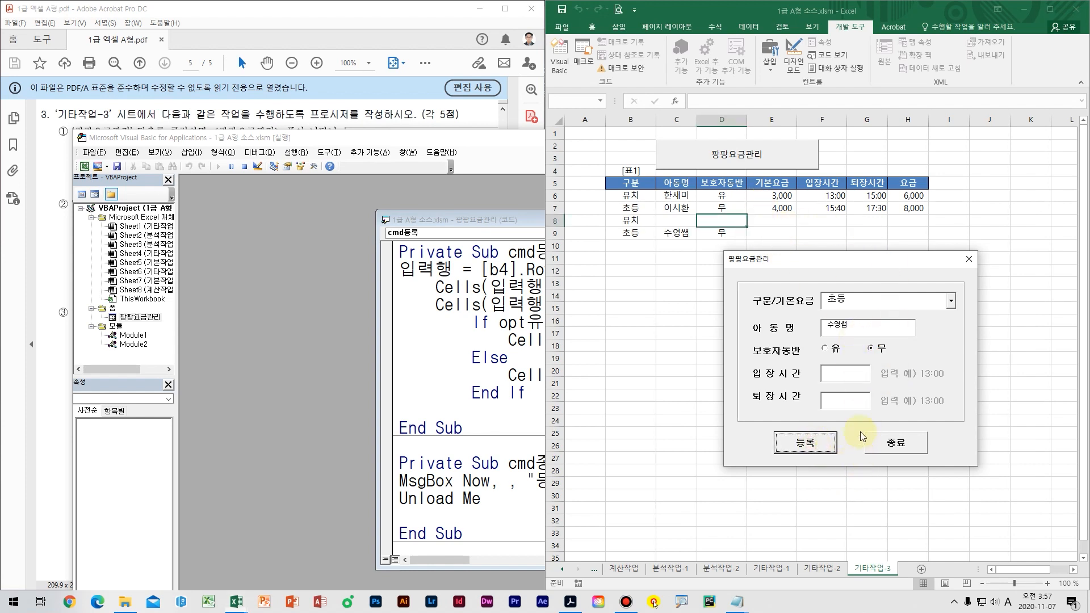
left_click(826, 348)
left_click(807, 443)
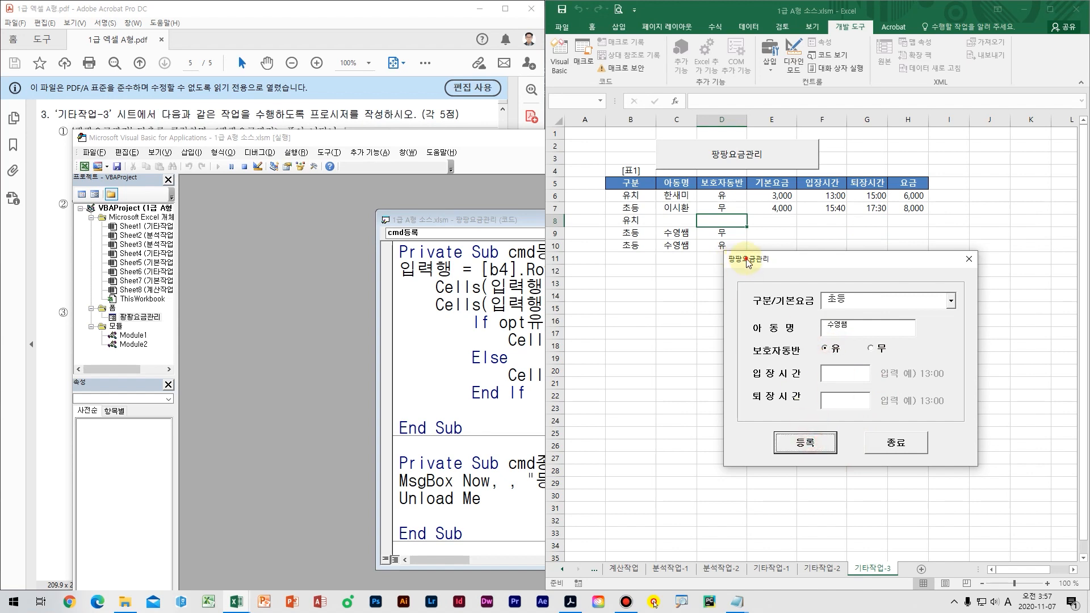
left_click_drag(748, 262, 789, 281)
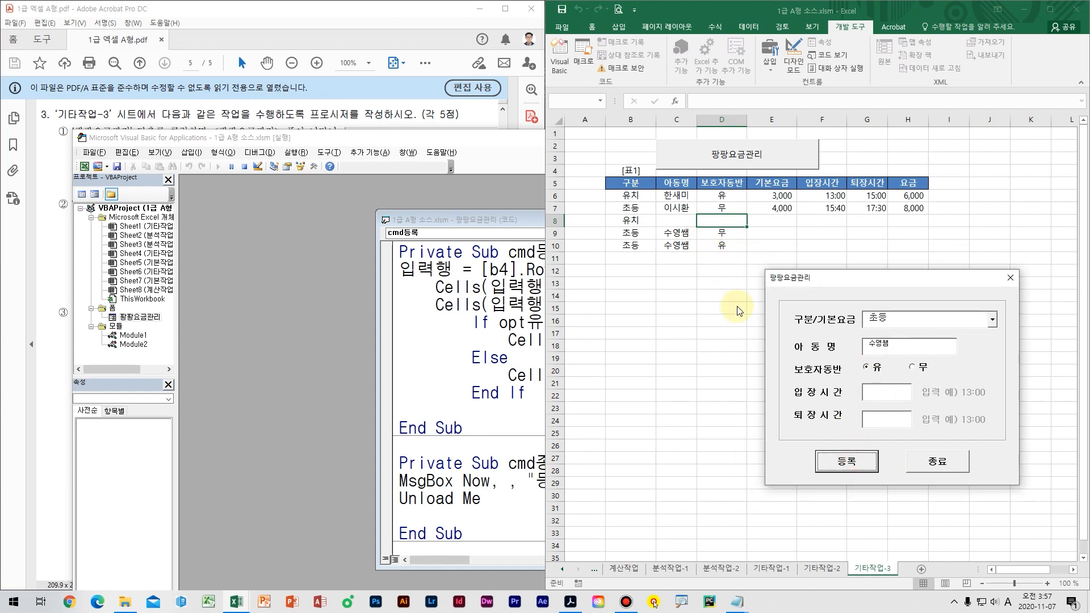
left_click(1007, 279)
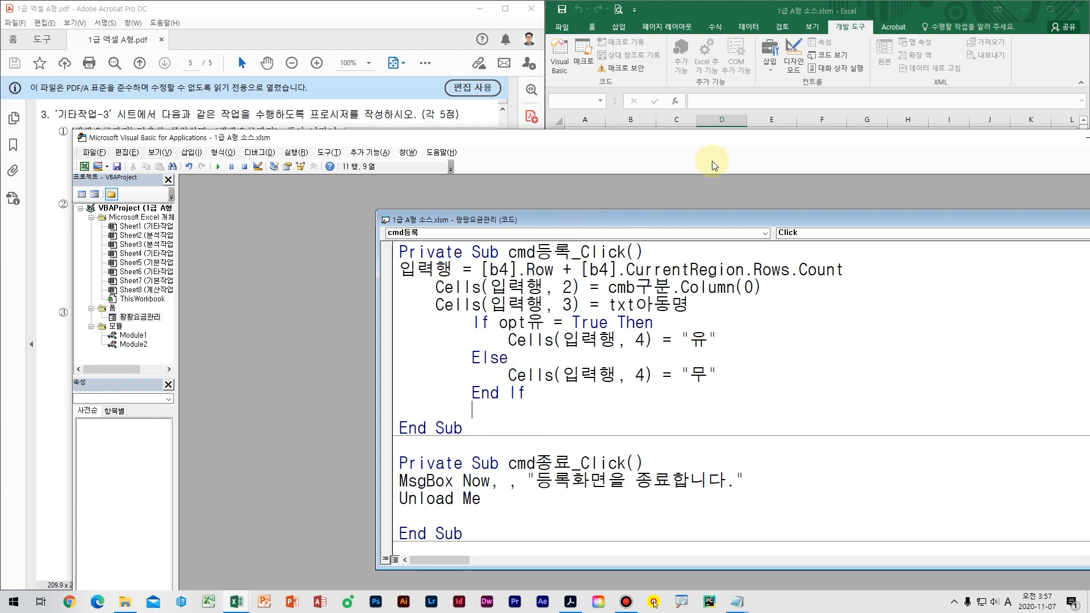
- Bring the sheet forward and check the column number of the 기본요금 field in [표1]
left_click(730, 128)
key("ctrl+2")
mouse_move(781, 228)
left_mouse_down()
mouse_move(764, 275)
mouse_move(801, 230)
left_mouse_up()
mouse_move(824, 287)
left_mouse_down()
mouse_move(742, 224)
mouse_move(763, 312)
left_mouse_up()
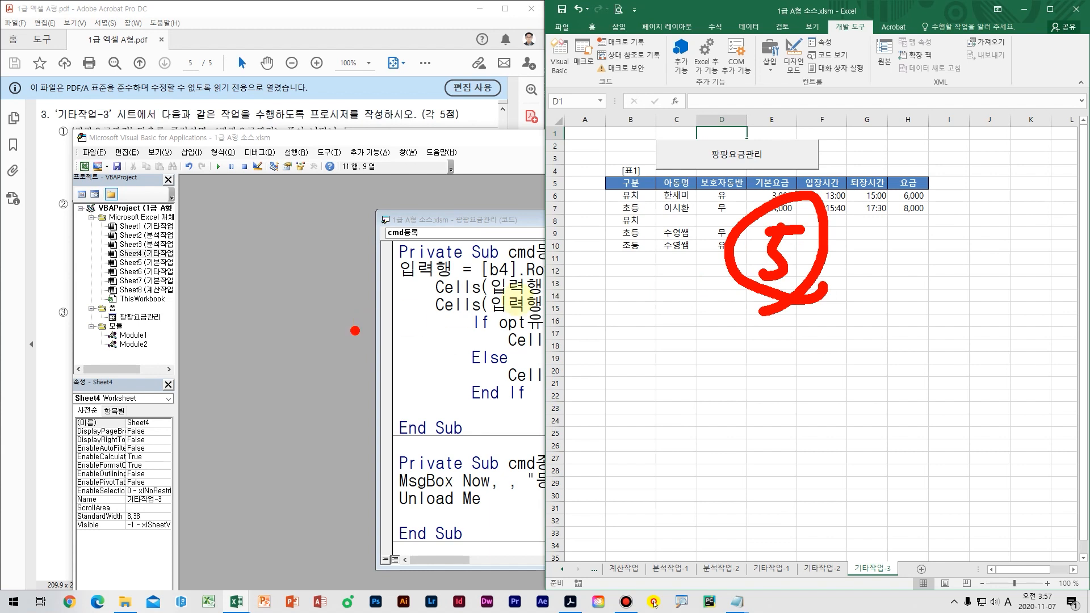
key("Escape")
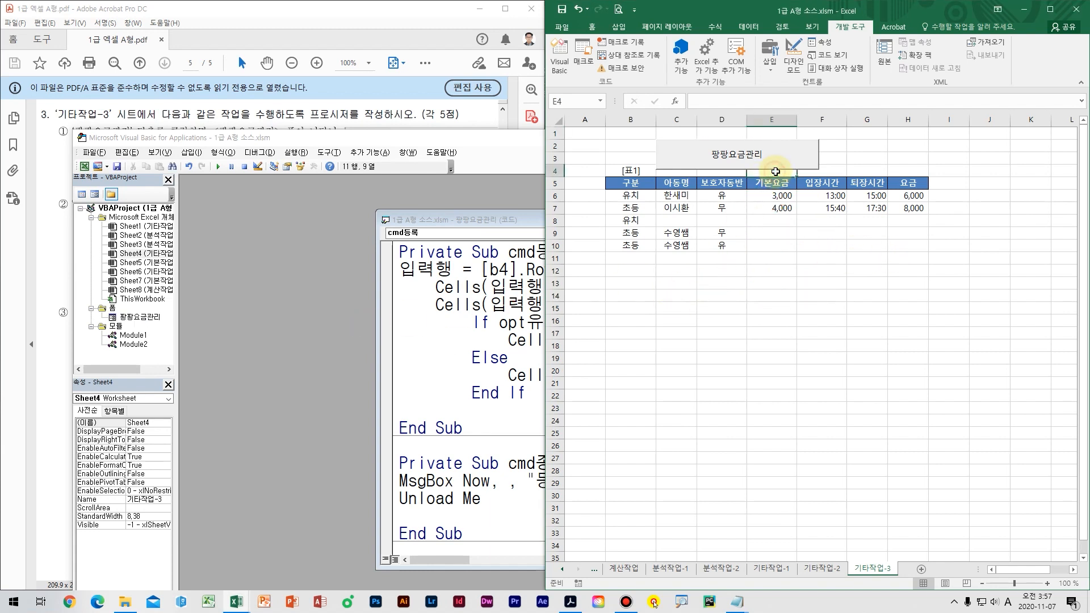
- Open the 팡팡요금관리 form and expand the 구분/기본요금 list to examine the column position of 기본요금
left_click(775, 160)
left_click(917, 236)
key("ctrl+2")
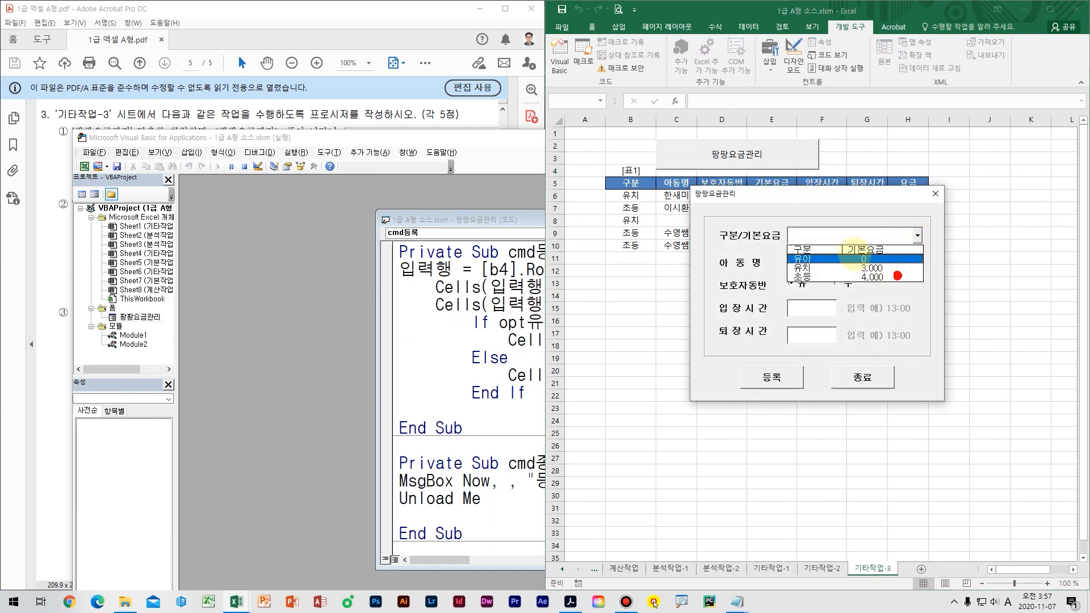
left_click_drag(837, 232, 915, 304)
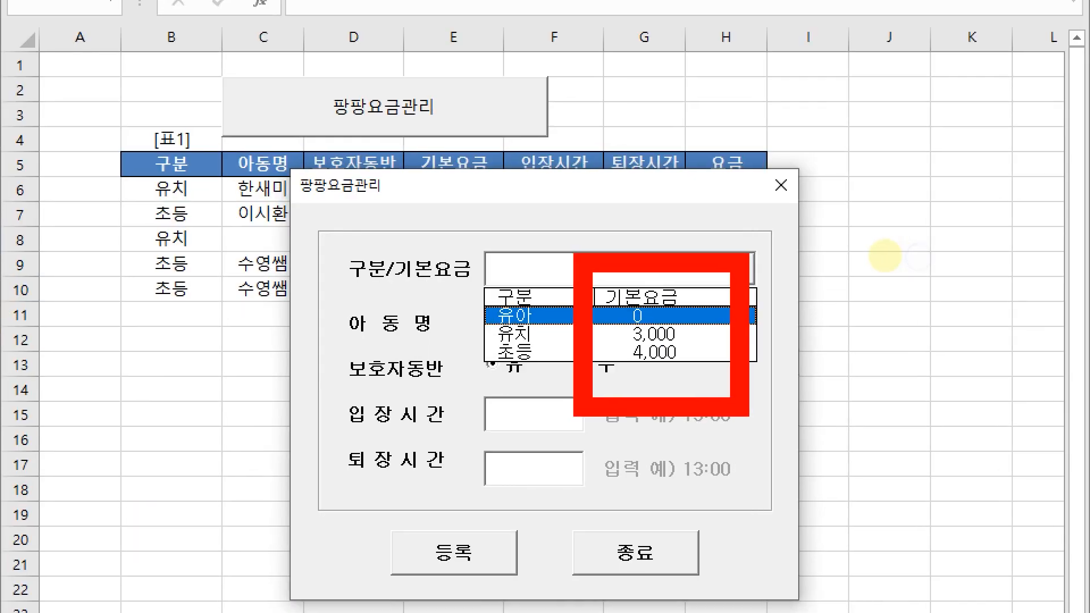
left_click_drag(756, 327, 801, 292)
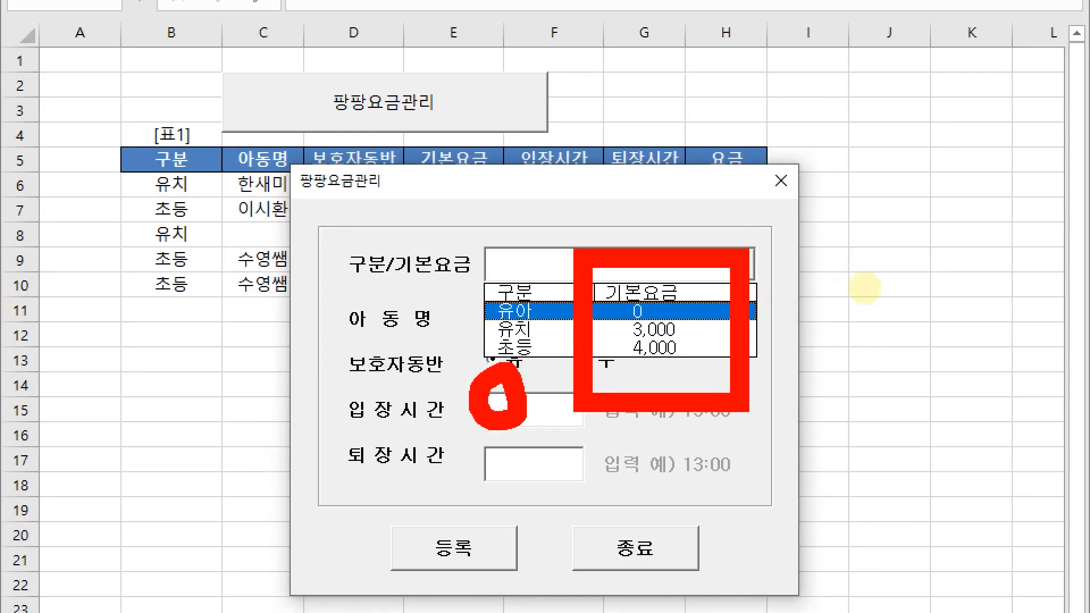
mouse_move(890, 281)
left_mouse_down()
mouse_move(852, 311)
mouse_move(886, 296)
left_mouse_up()
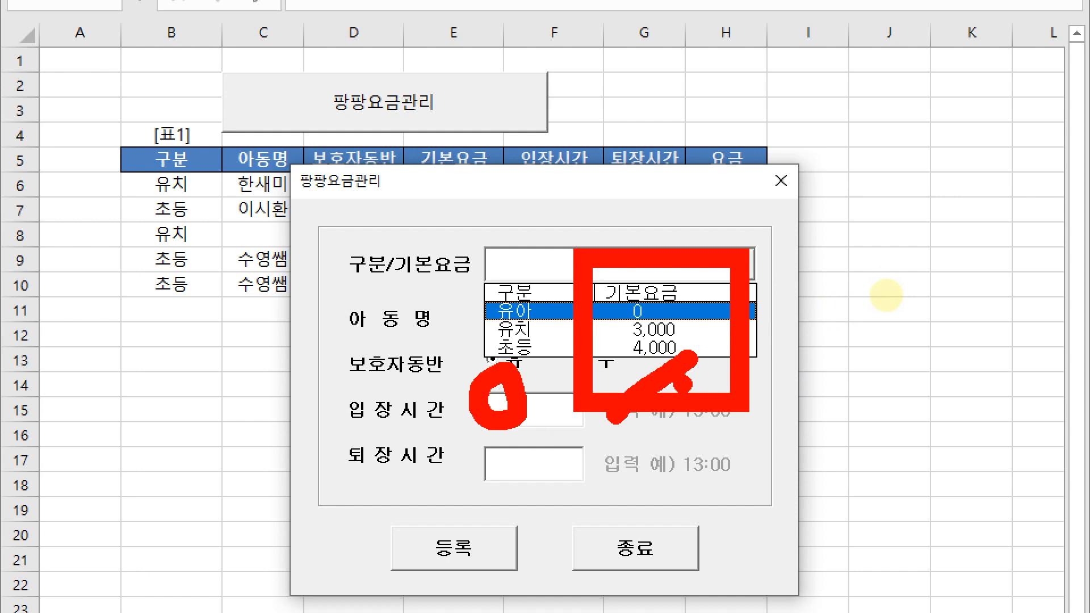
key("Escape")
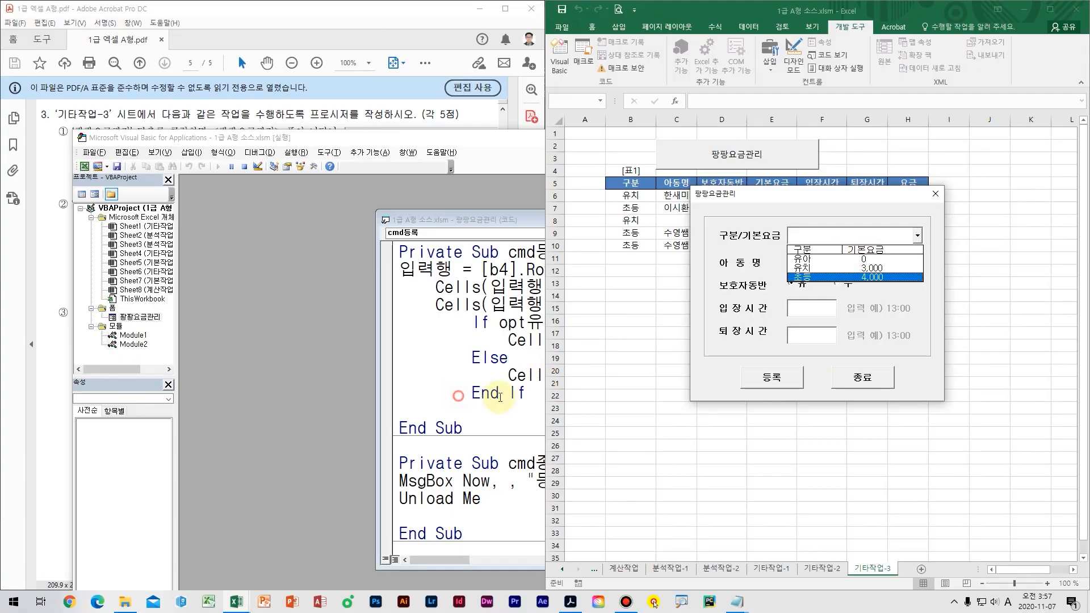
- Close the running 팡팡요금관리 form and begin the line cells(입력행,5) = below End If in the cmd등록 procedure
left_click(475, 407)
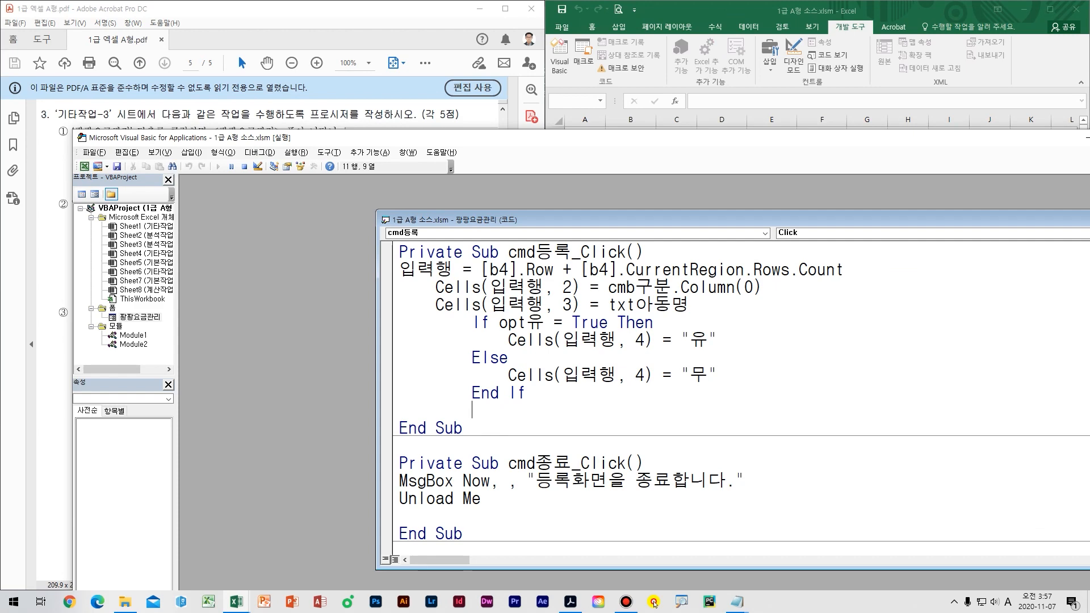
left_click_drag(765, 139, 680, 359)
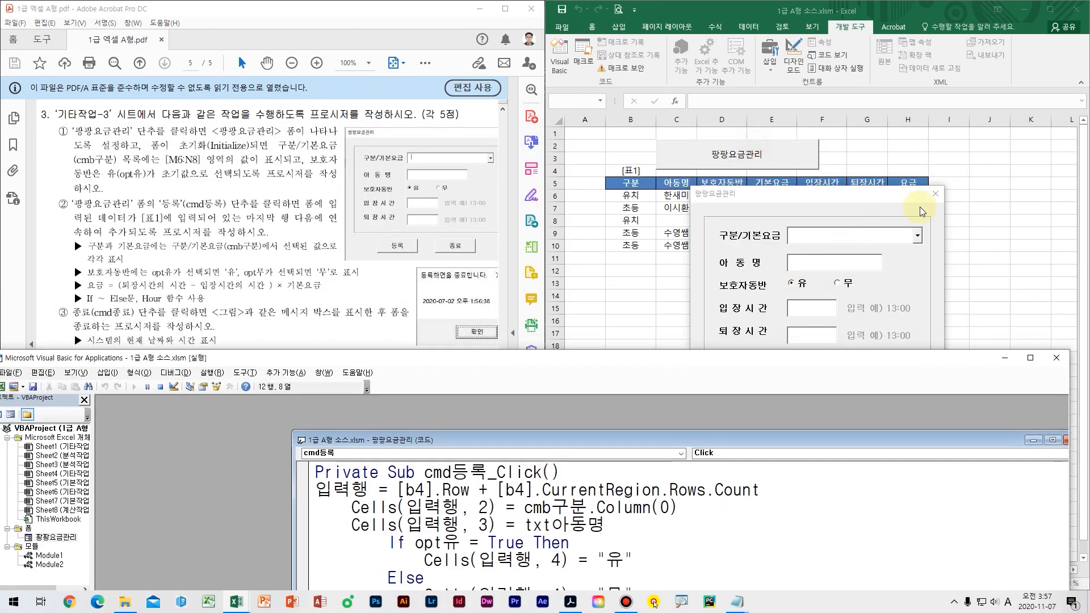
left_click(935, 196)
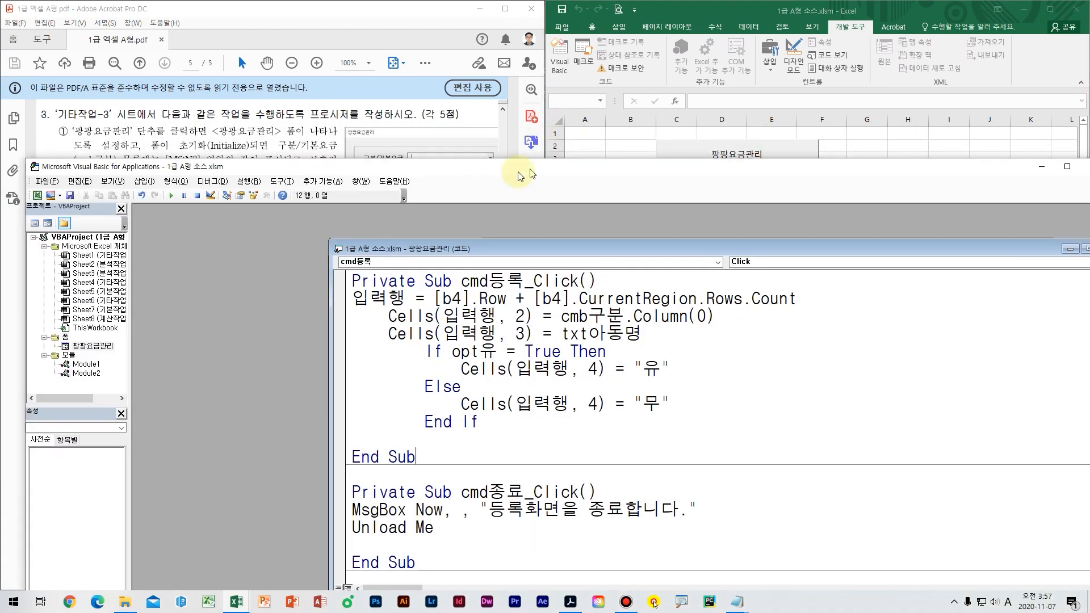
key("shift+Tab")
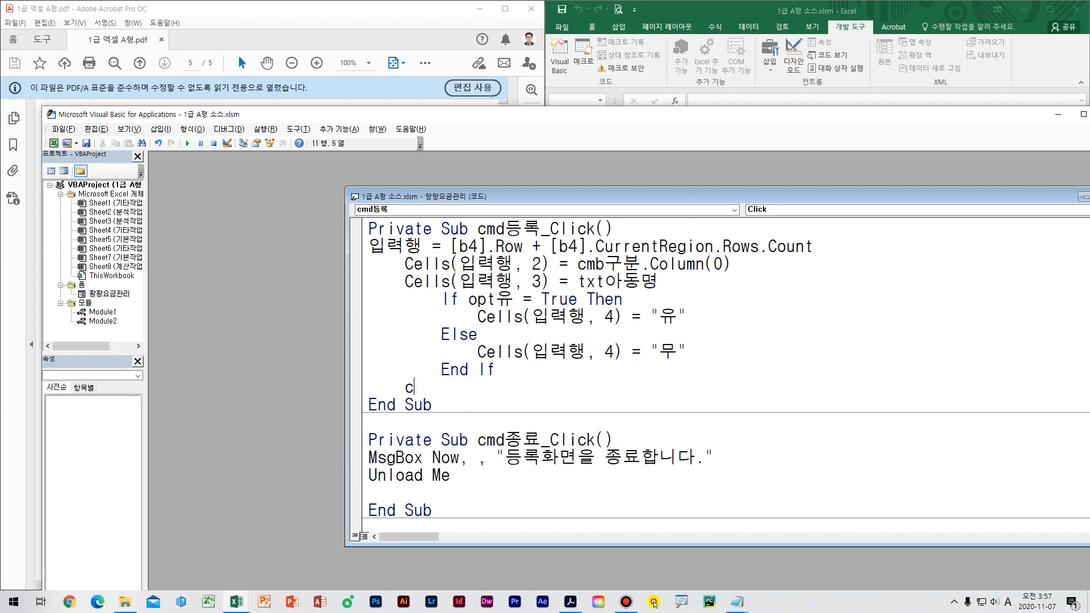
type("cells(")
key("Hangul")
type("입력")
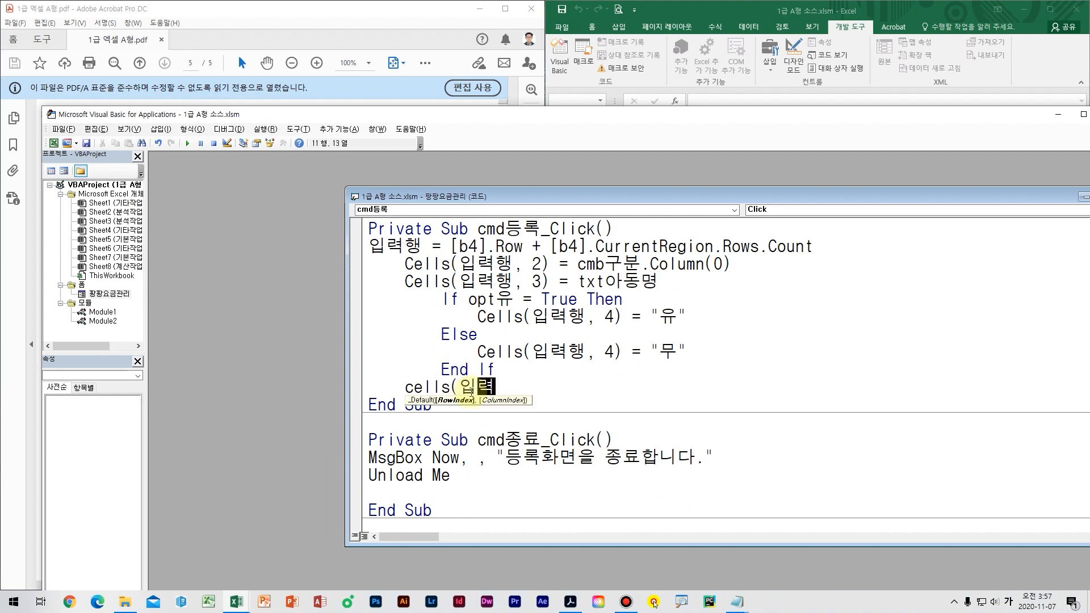
type("행,5) =")
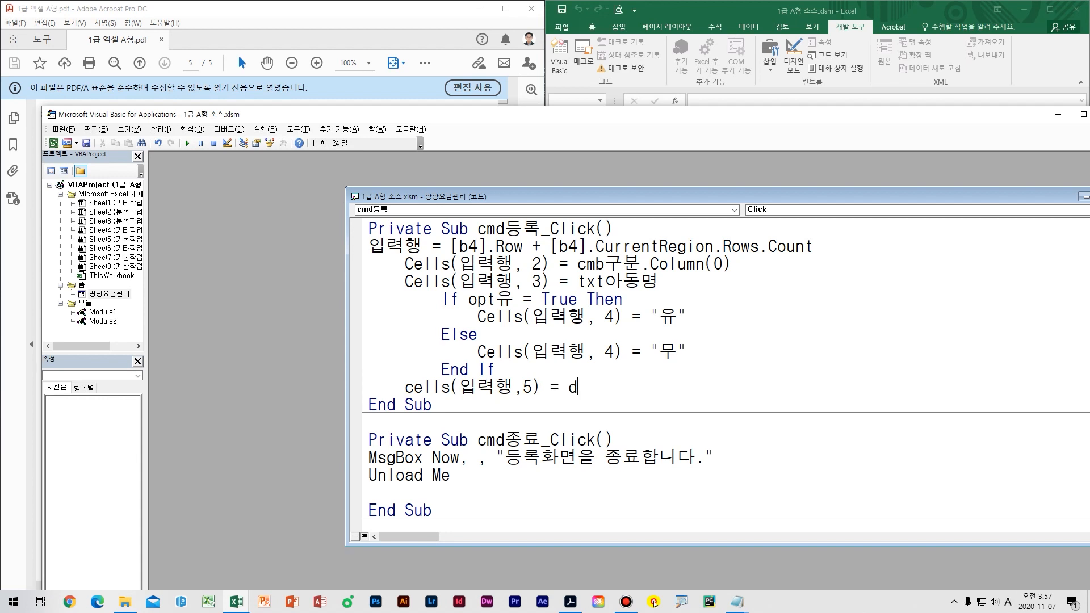
- Check the control name of the 구분/기본요금 combo box in the 팡팡요금관리 form design, then return to the code
double_click(105, 294)
left_click(366, 235)
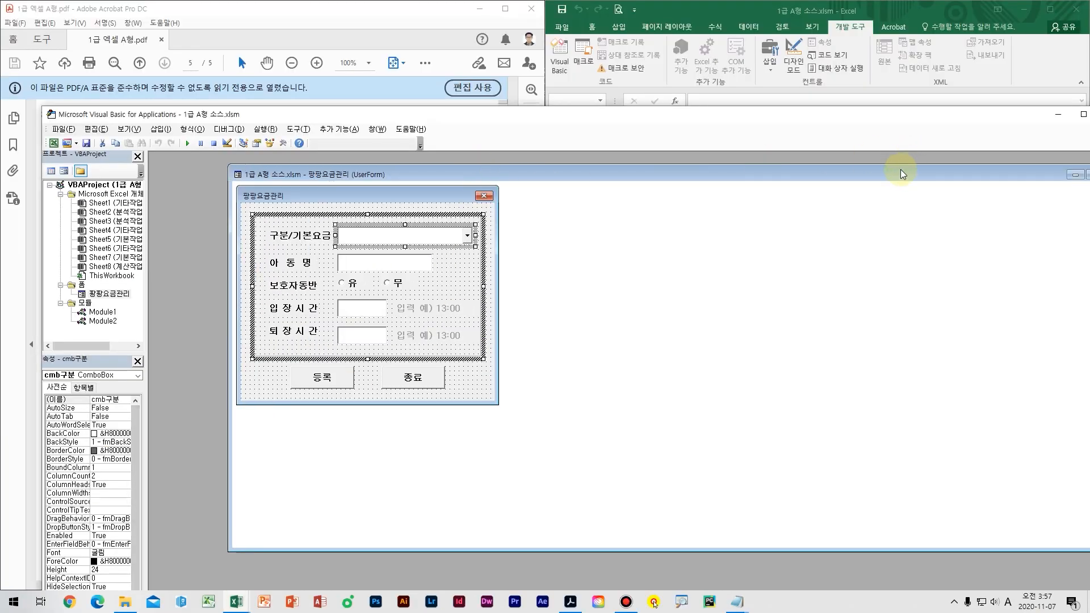
left_click_drag(965, 172, 939, 439)
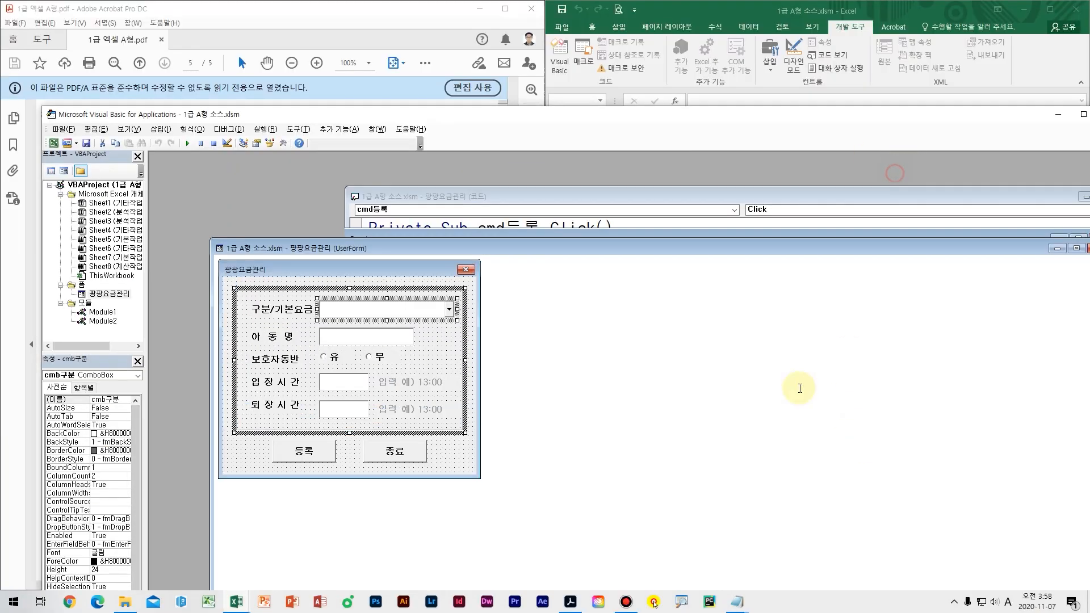
left_click(747, 374)
- Complete the column 5 assignment with cmb구분.Column(1)
key("Return")
key("Hangul")
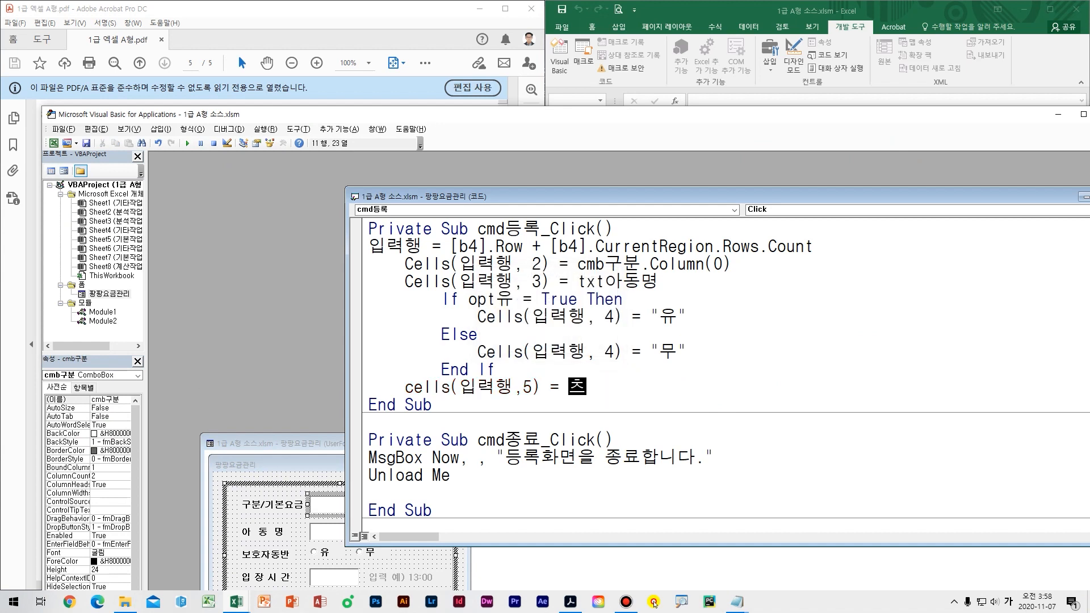
key("Hangul")
type("cmb")
key("Hangul")
type("구분.")
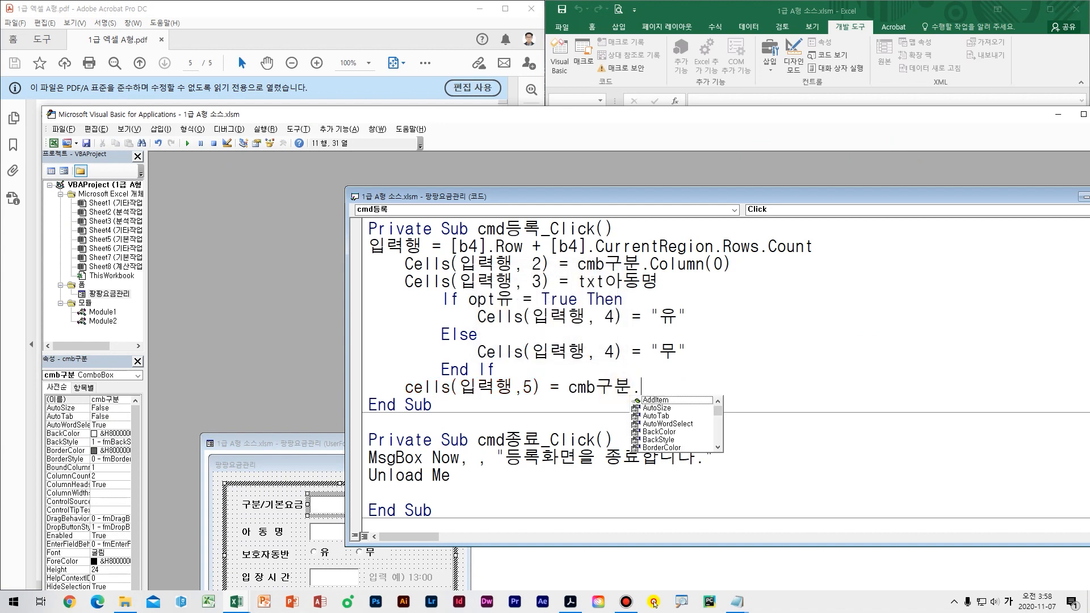
key("Hangul")
type("col")
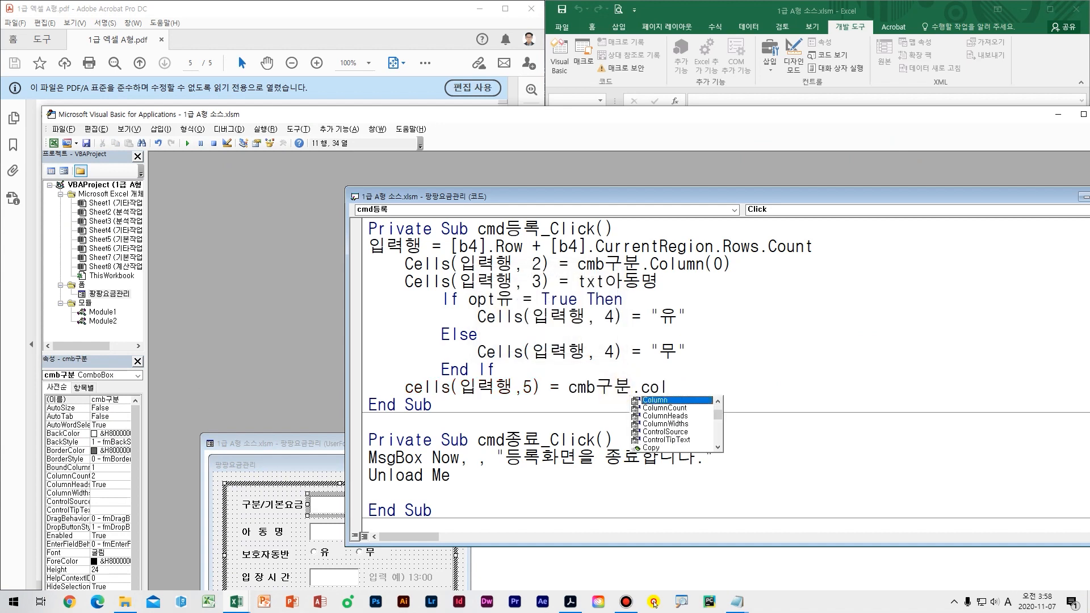
key("Tab")
type("(1)")
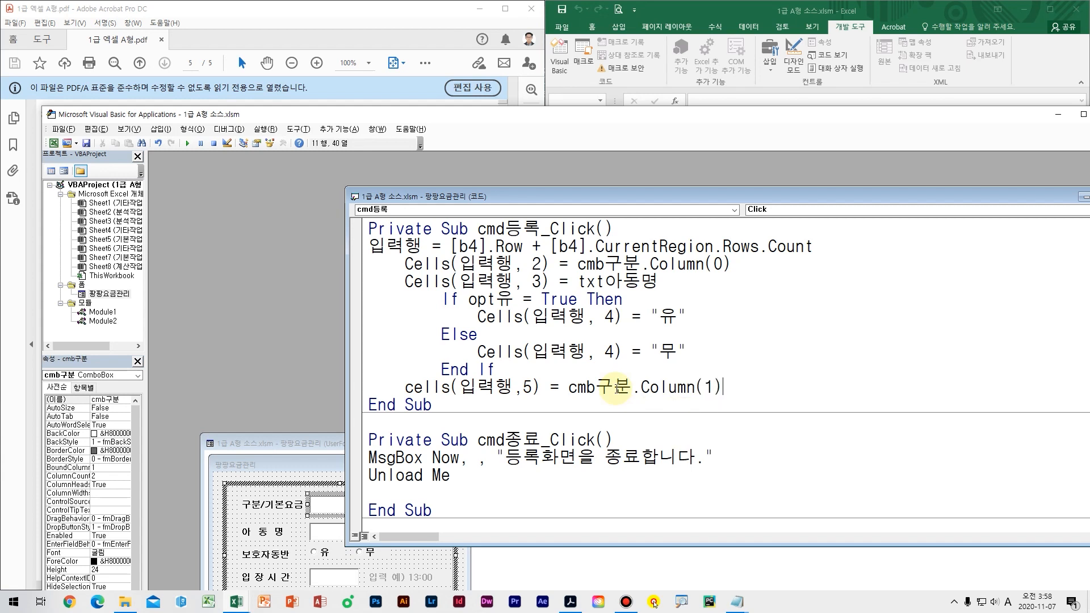
key("Return")
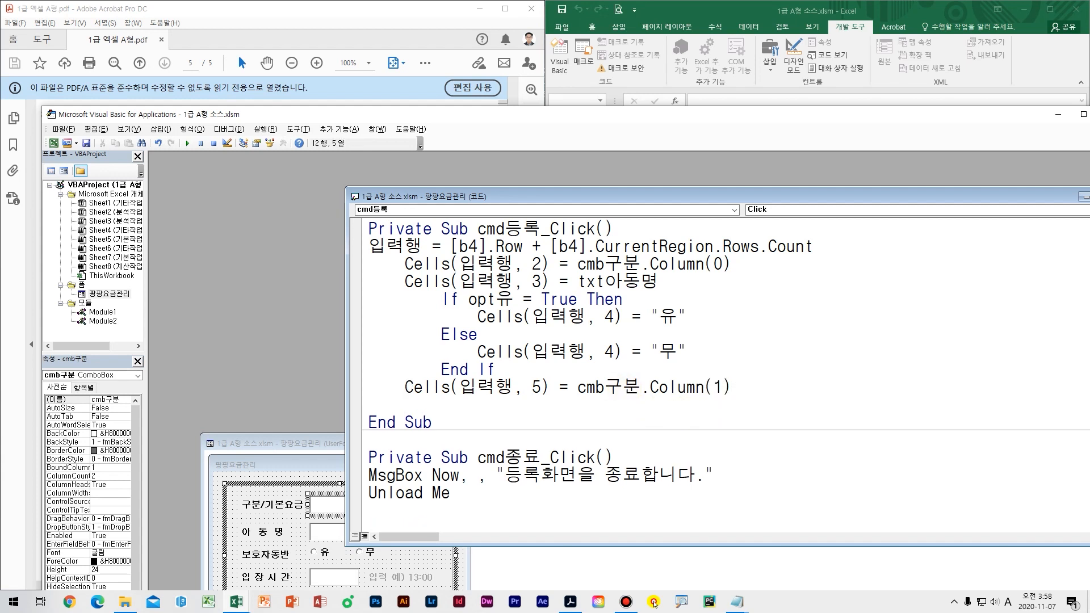
- Run the form, register an entry with 초등, a child's name and the 유 option, and close the form
key("F5")
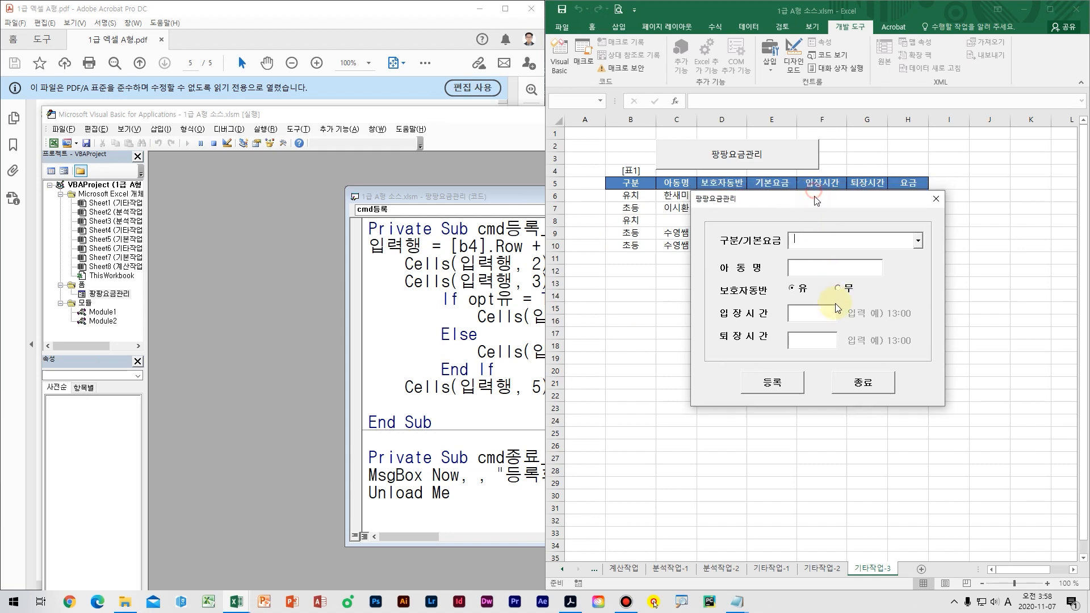
left_click(946, 351)
left_click(869, 377)
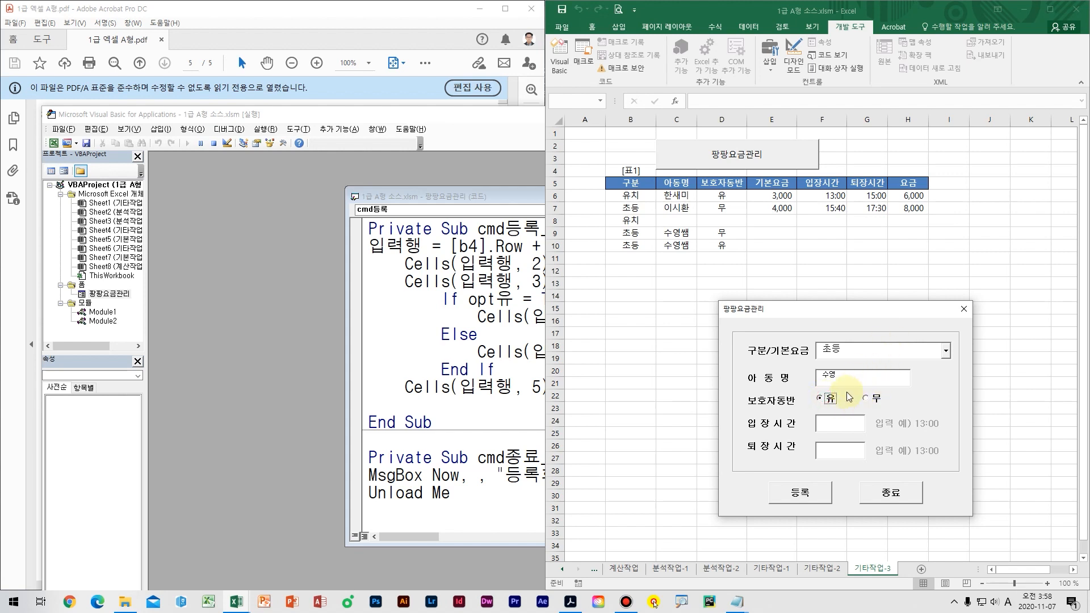
left_click(945, 351)
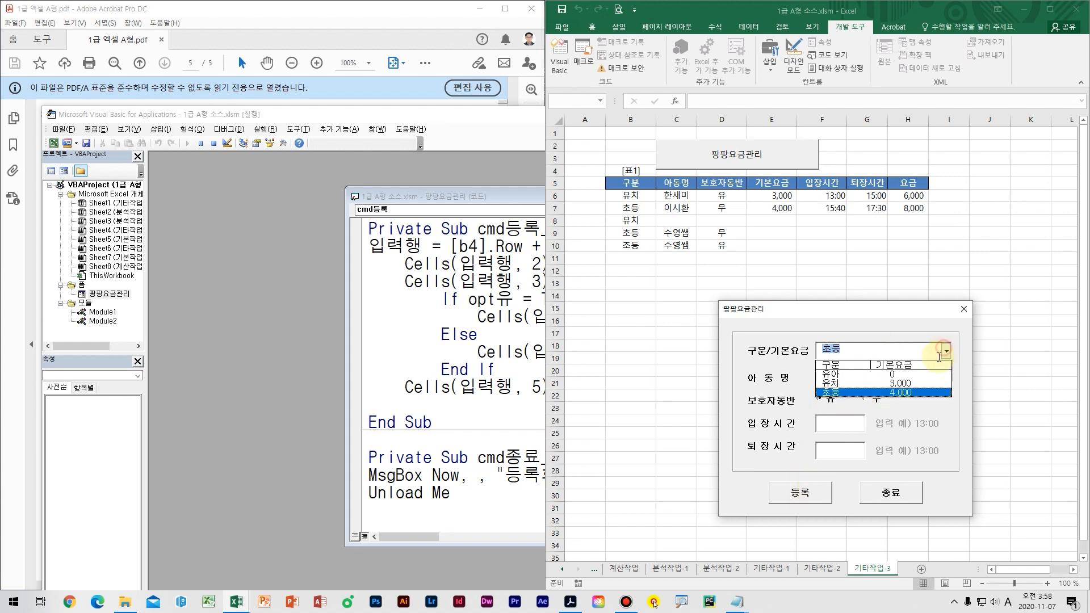
left_click(911, 375)
left_click(820, 495)
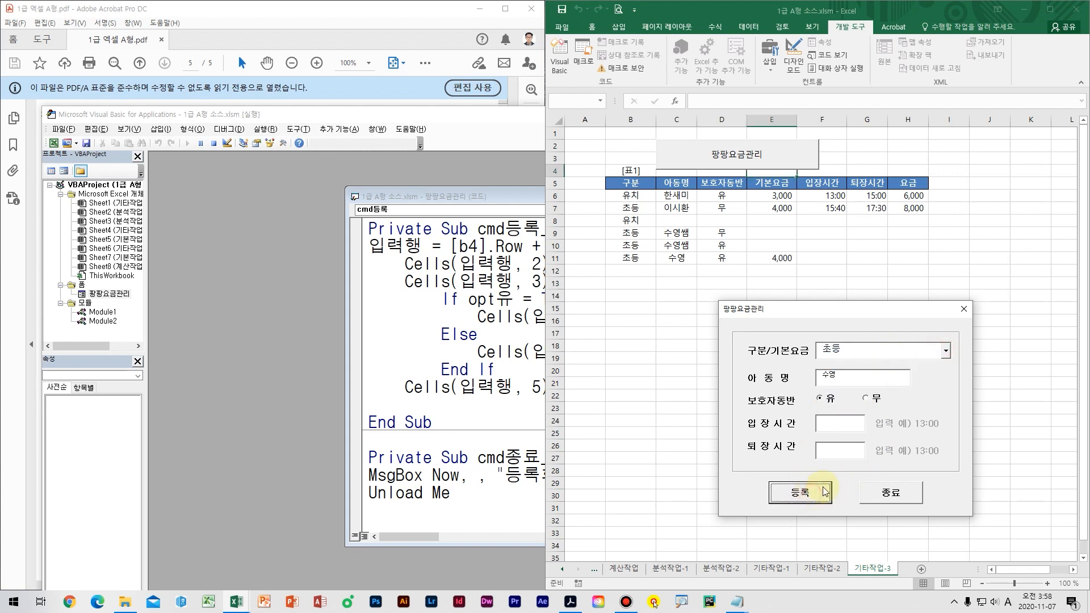
mouse_move(910, 343)
left_mouse_down()
mouse_move(920, 284)
mouse_move(813, 250)
mouse_move(838, 286)
left_mouse_up()
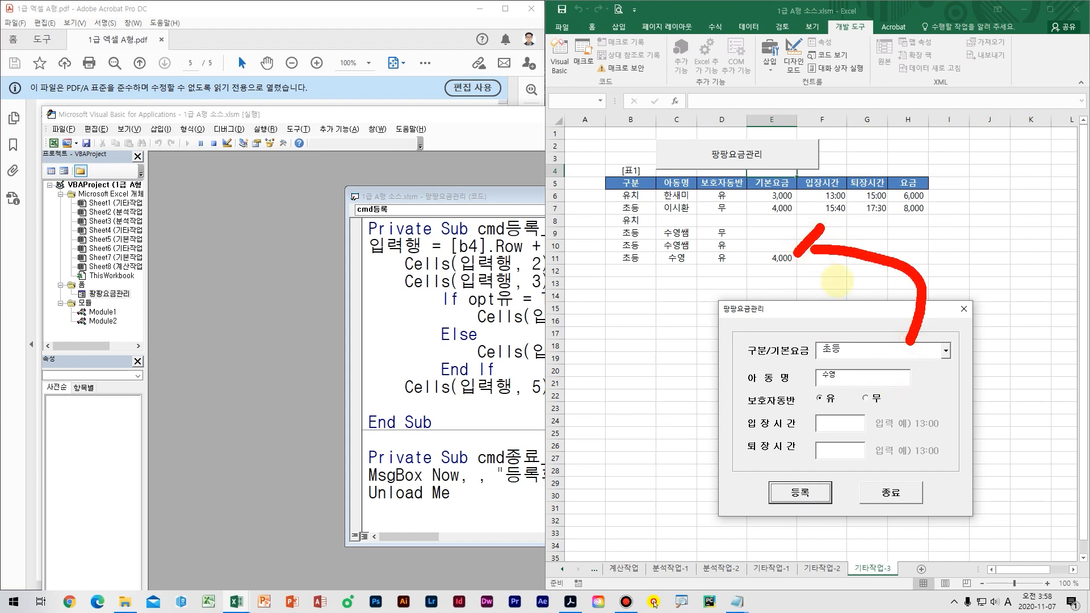
key("Escape")
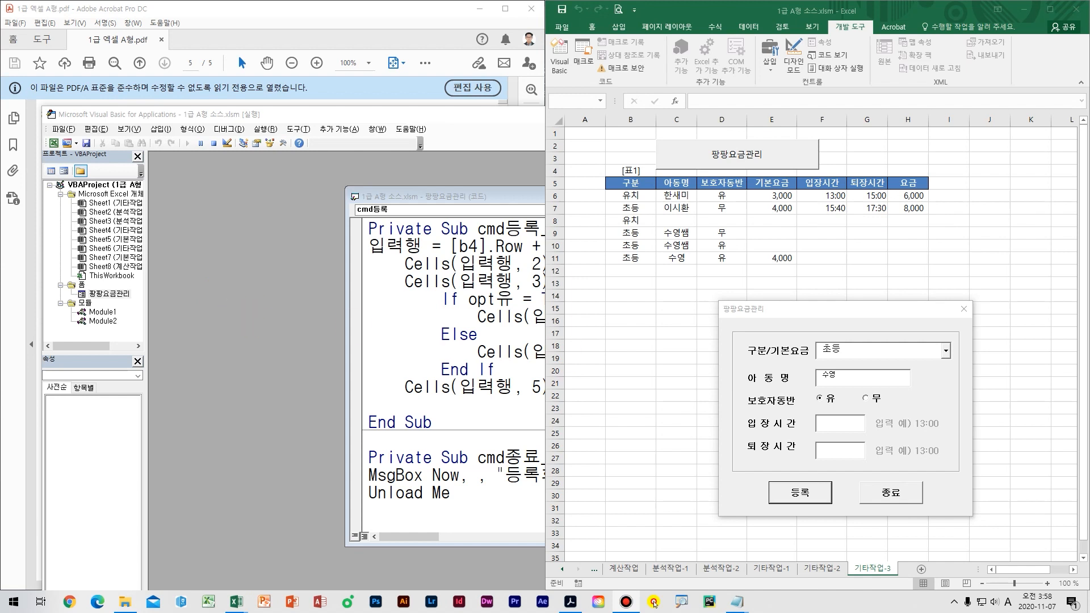
left_click(963, 309)
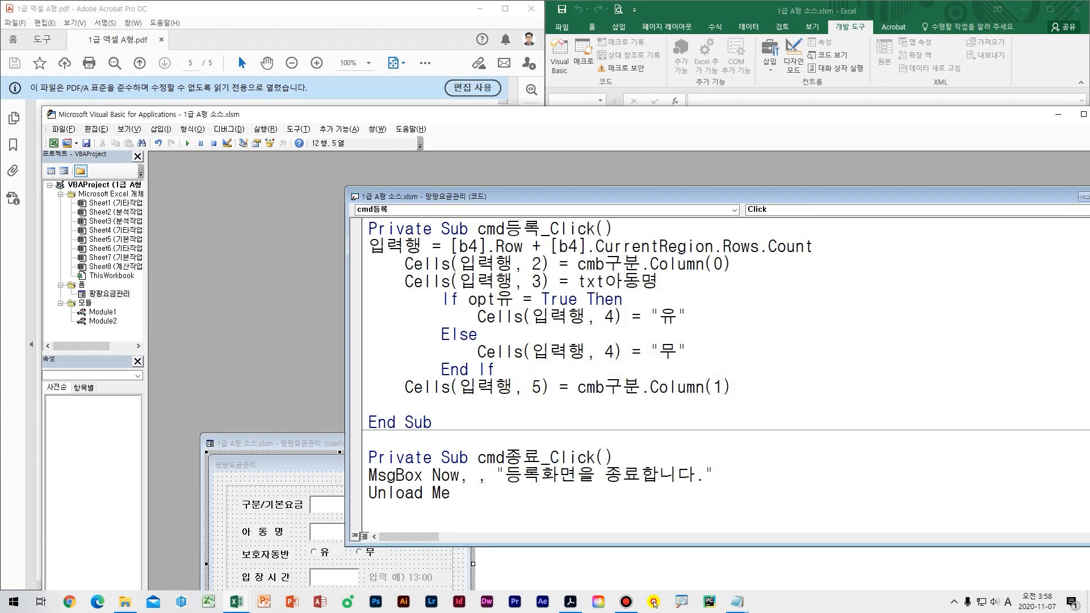
- Begin the line cells(입력행,6) = below the column 5 assignment in the cmd등록 procedure
key("BackSpace")
type("cells")
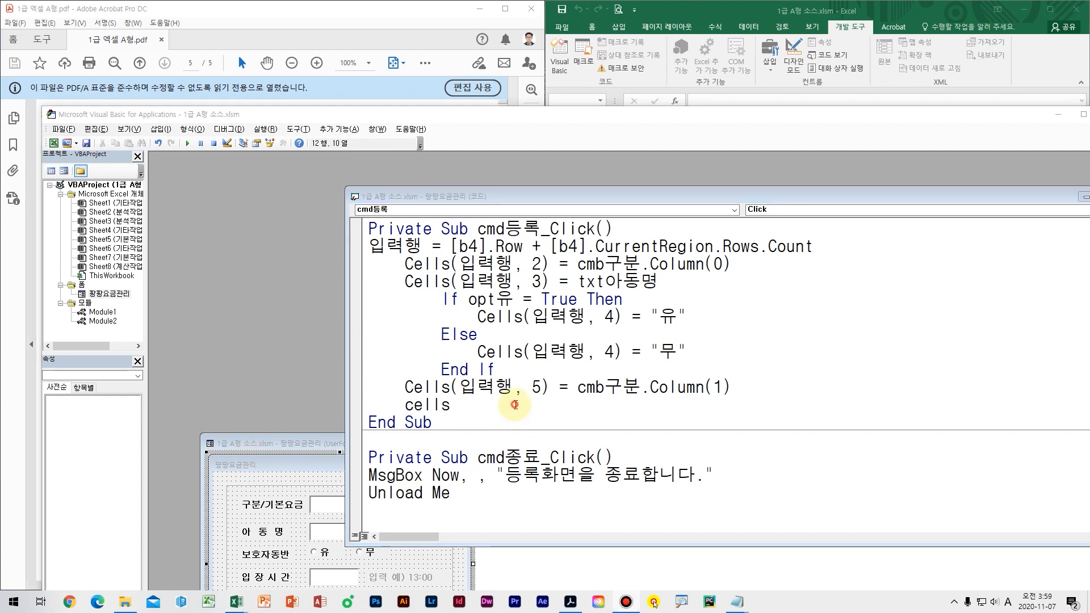
type("입력행,")
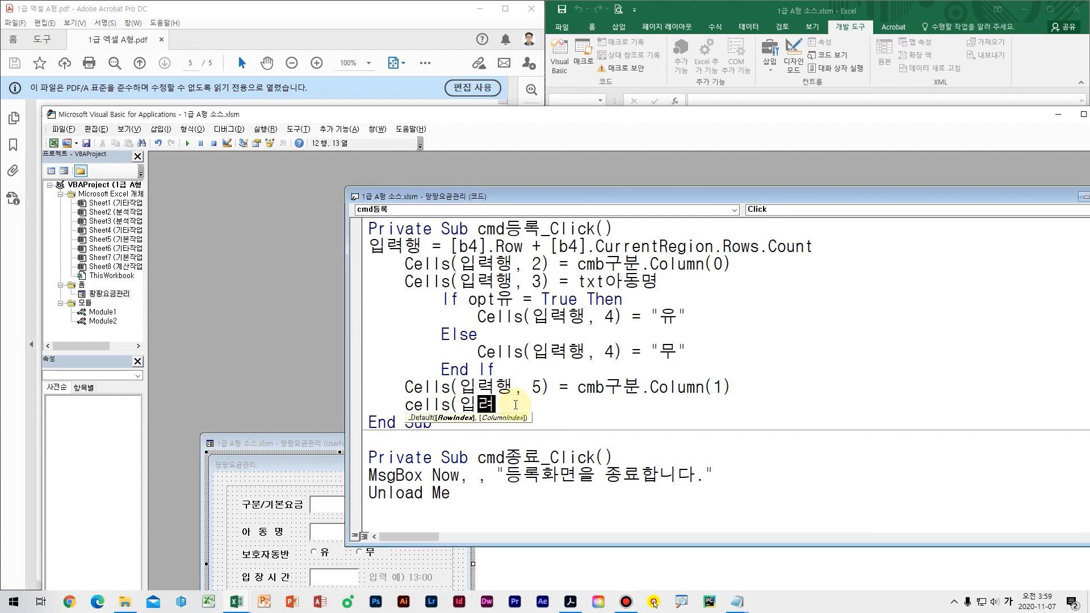
type("6) =")
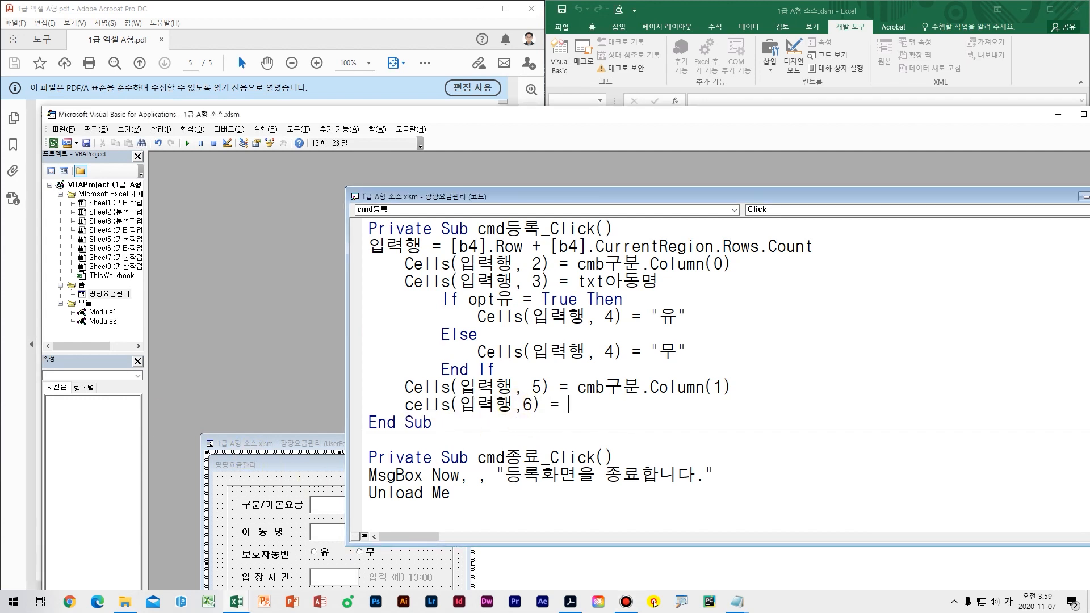
- Check the positions of the 입장시간 and 퇴장시간 columns in [표1] on the sheet
left_click(803, 91)
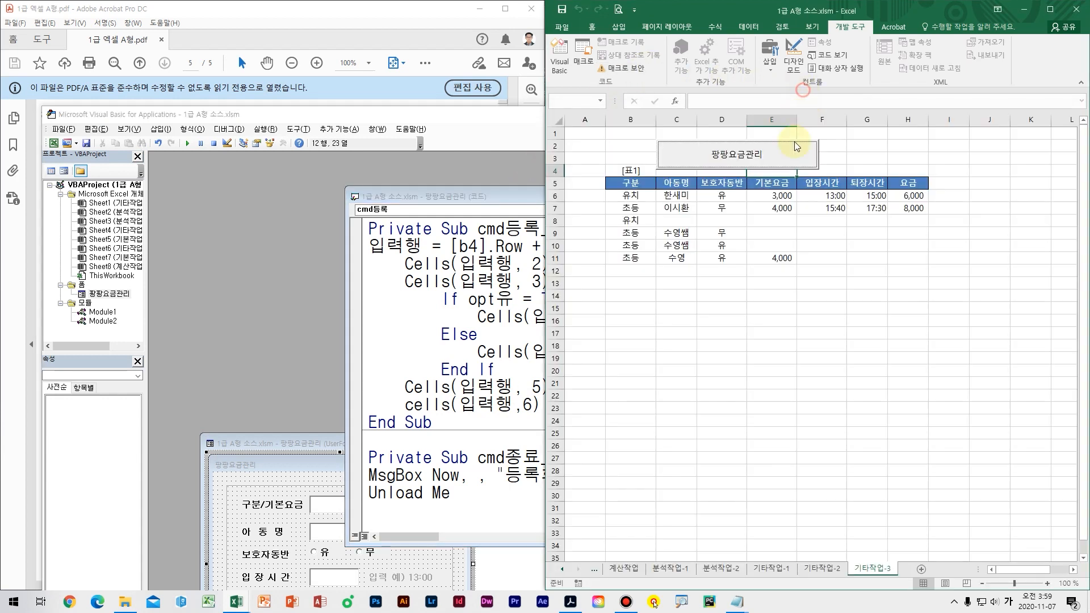
left_click(821, 262)
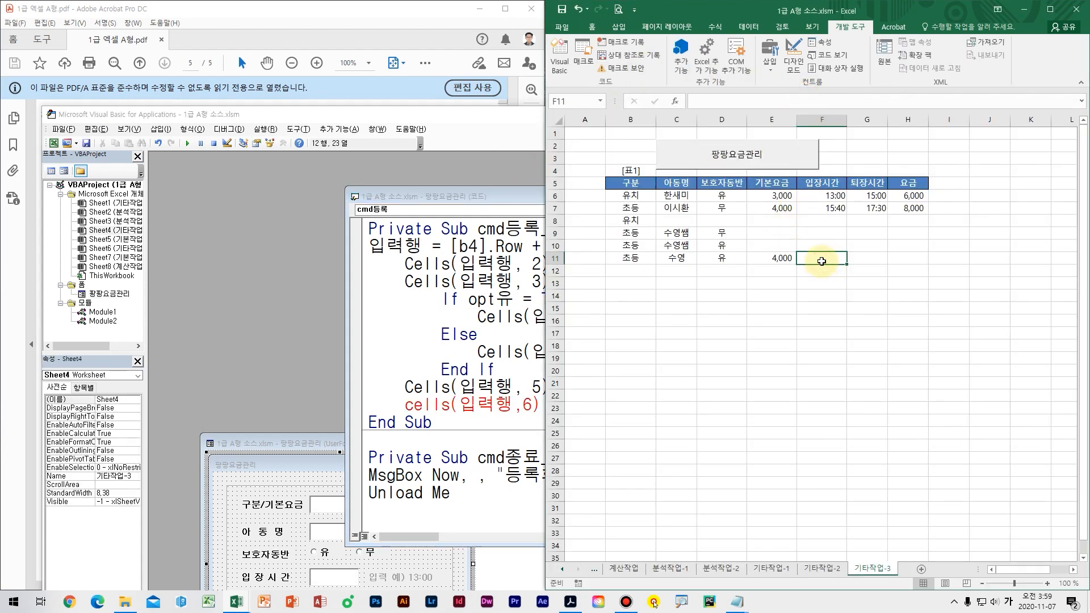
left_click(863, 259)
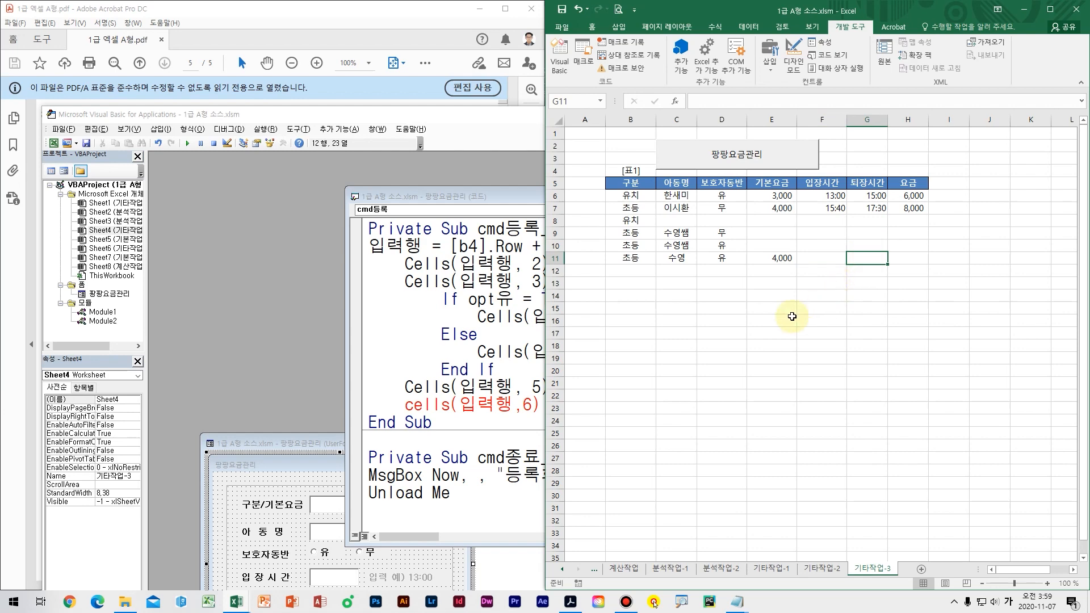
- Check the control names of the 입장시간 and 퇴장시간 text boxes in the 팡팡요금관리 form design
left_click(326, 448)
left_click_drag(326, 449, 315, 306)
left_click(330, 435)
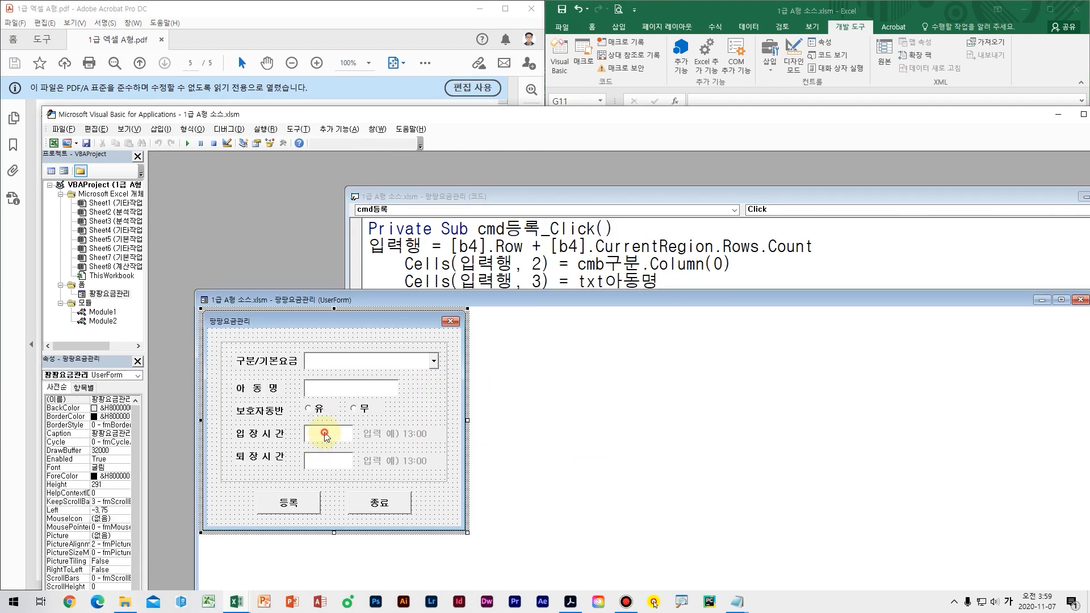
left_click_drag(67, 381, 149, 422)
left_click(332, 461)
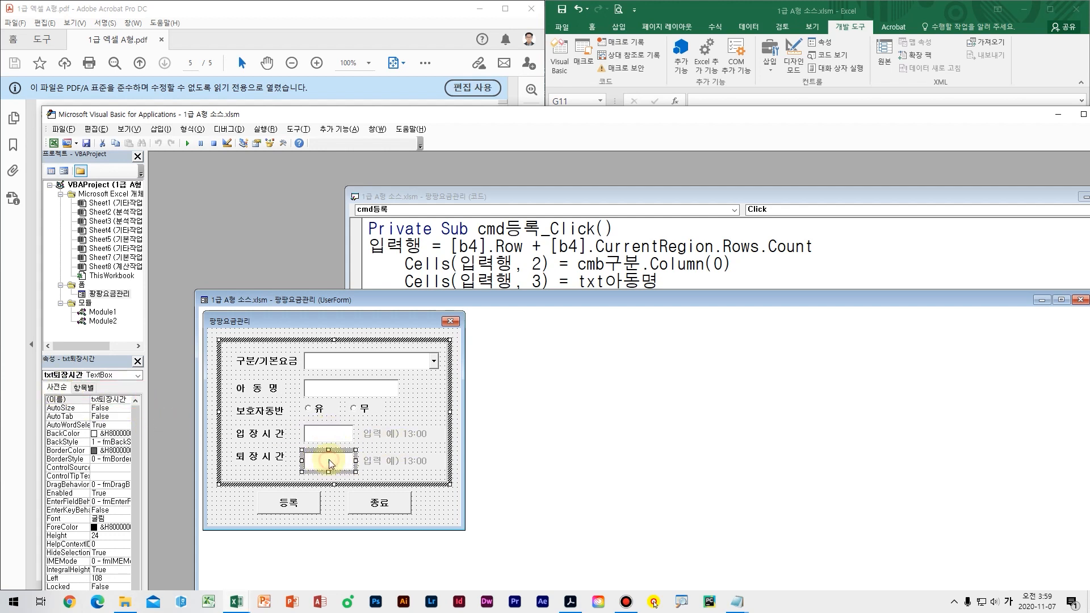
left_click_drag(75, 385, 144, 412)
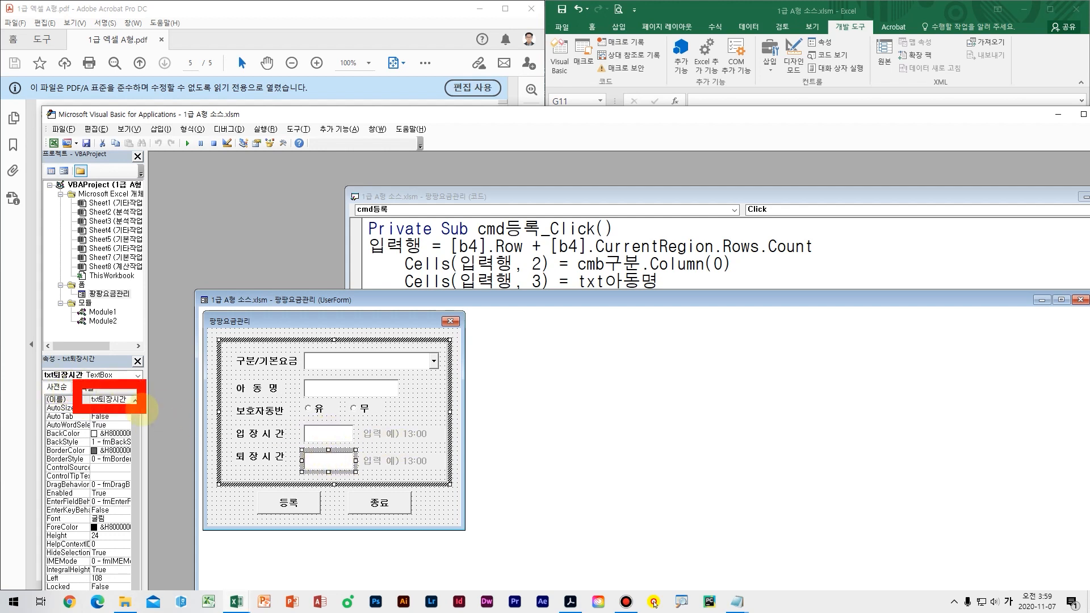
key("Escape")
- Return to the cmd등록 code and complete the column 6 assignment with txt입장시간
left_click(646, 280)
left_click(646, 404)
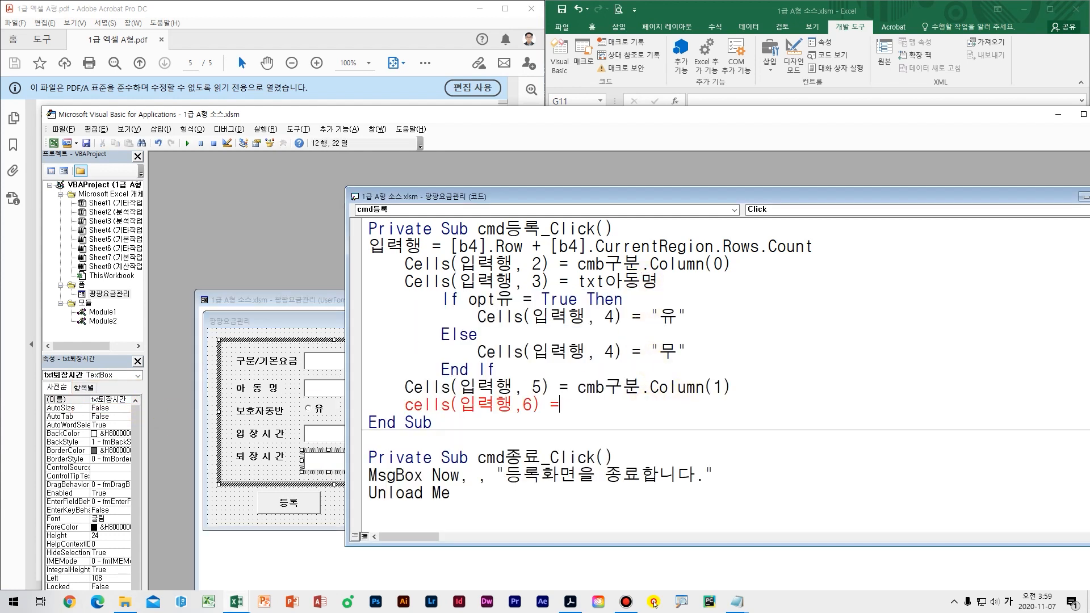
type("ㅅ")
key("BackSpace")
type("txt")
key("Hangul")
type("입장시간")
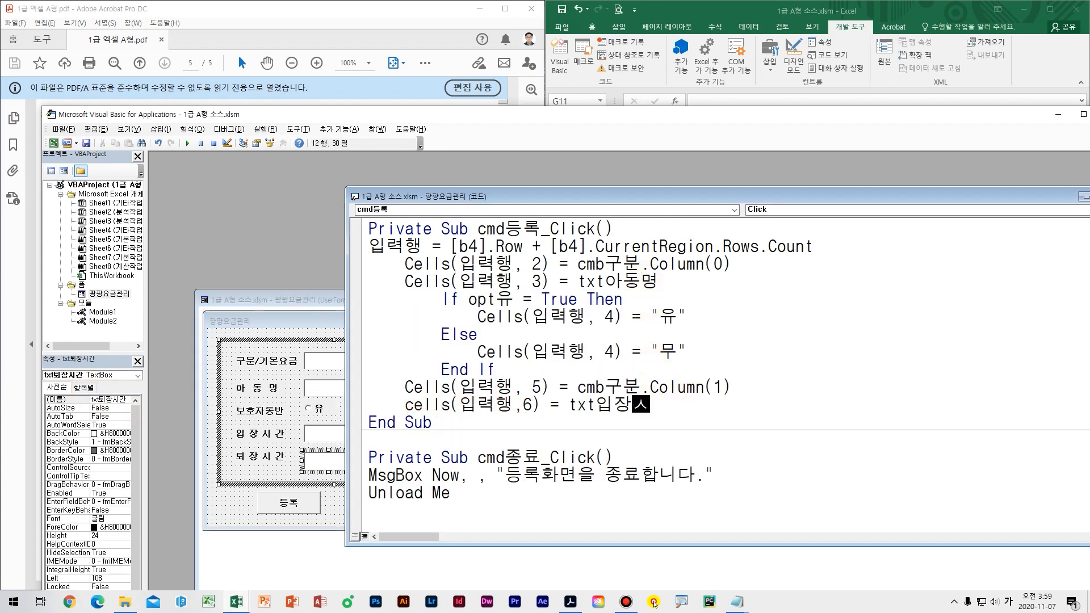
key("Return")
- Add the line Cells(입력행, 7) = txt퇴장시간 below the column 6 assignment
key("Hangul")
type("cells(")
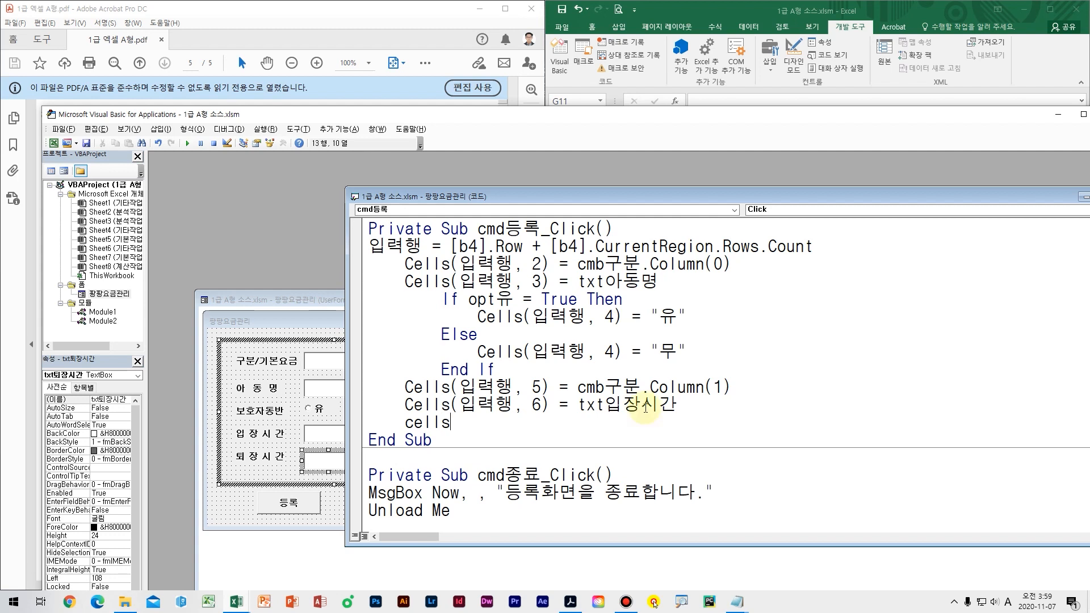
key("Hangul")
type("입력행,7")
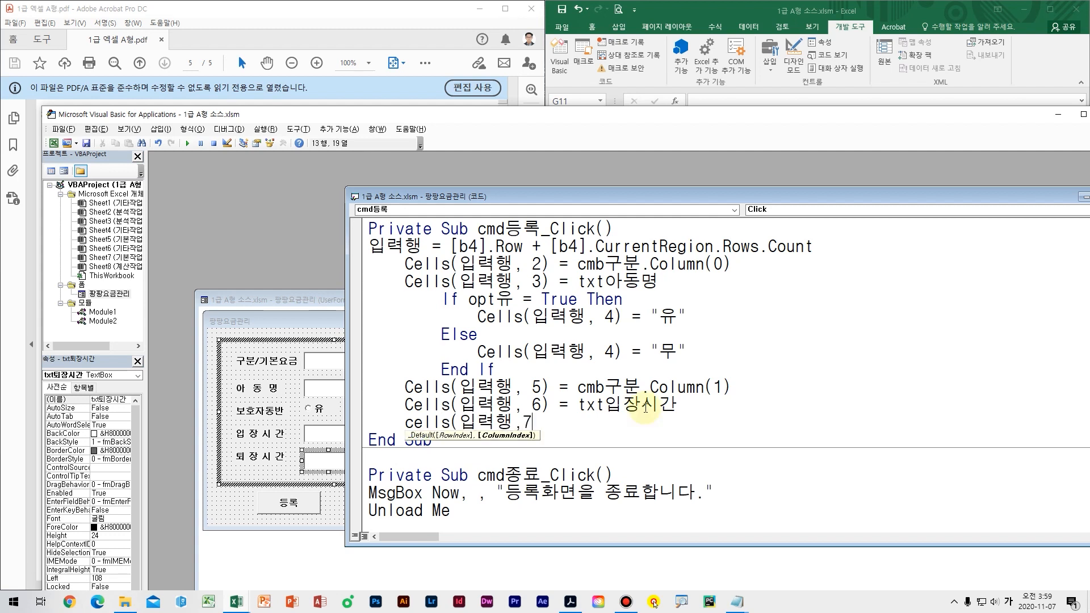
type(") = ")
type("txt퇴장시간")
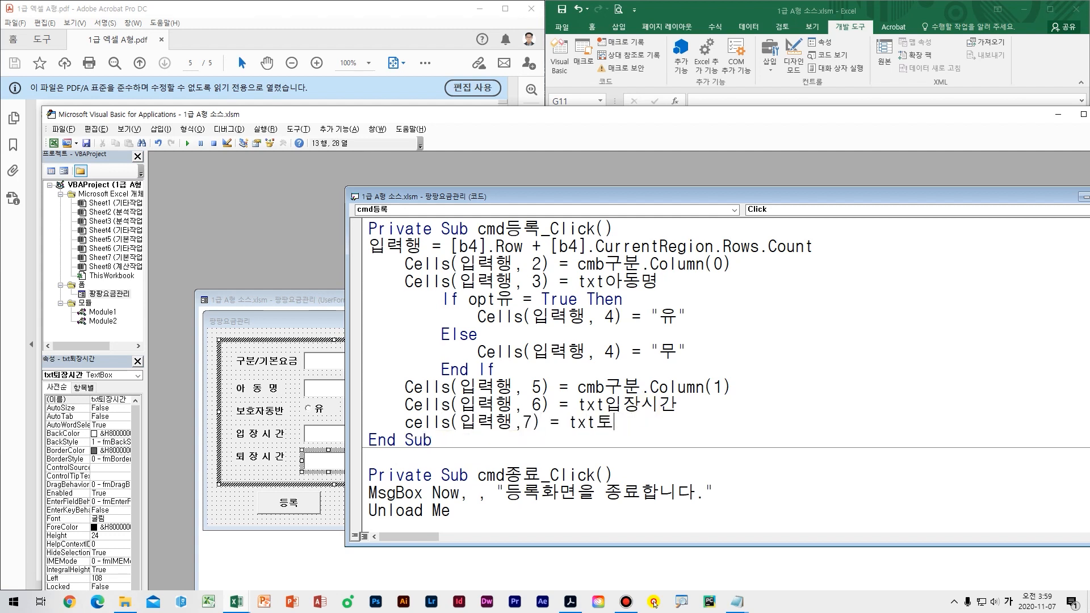
key("Return")
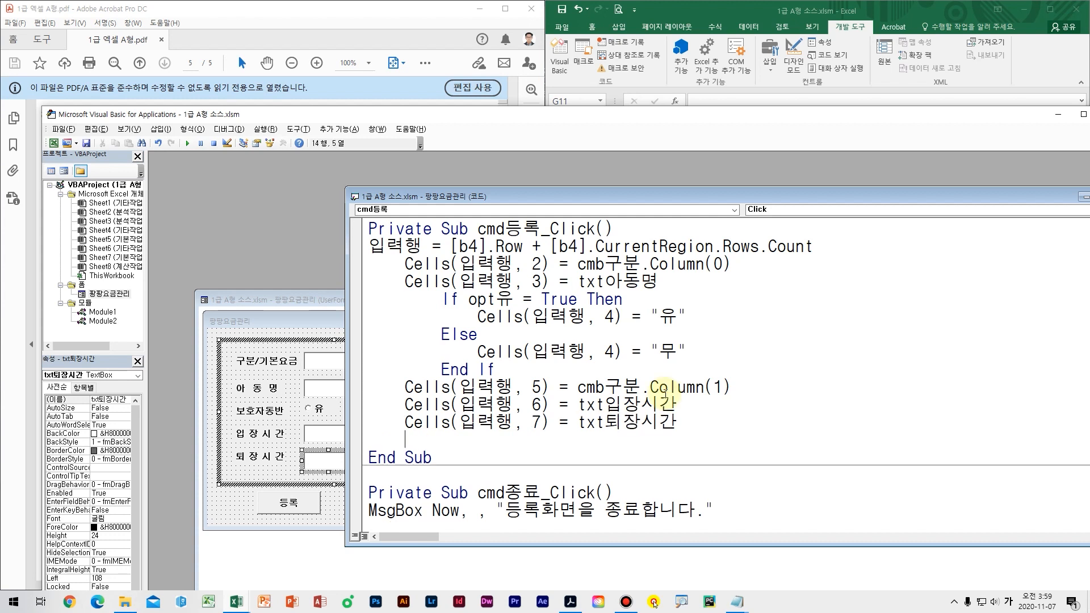
- Check the 요금 column in [표1] on the sheet and the 요금 calculation rule in the exam PDF
left_click(932, 13)
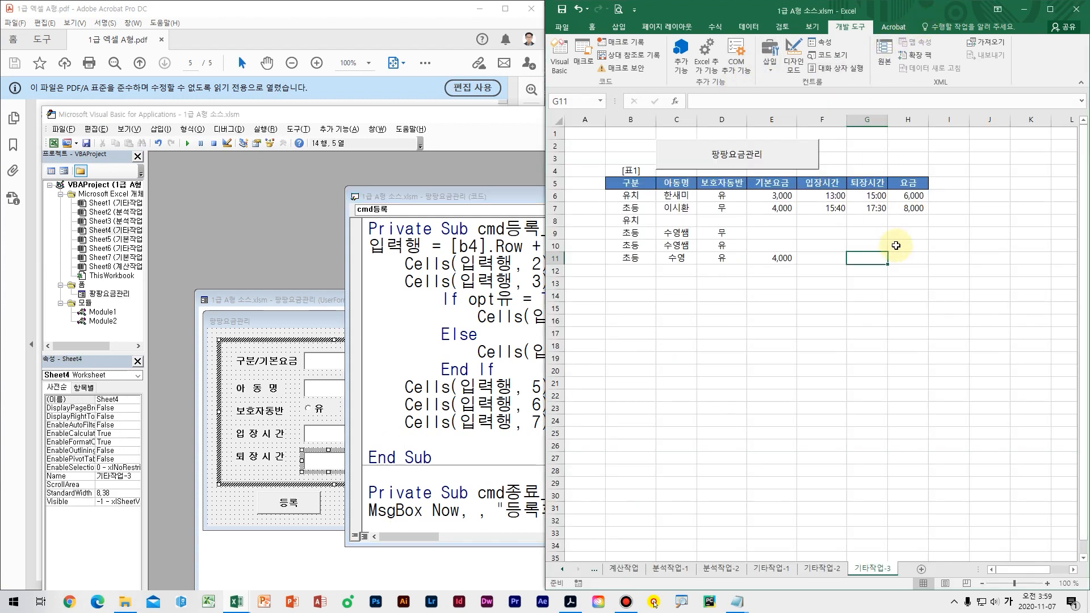
left_click(908, 259)
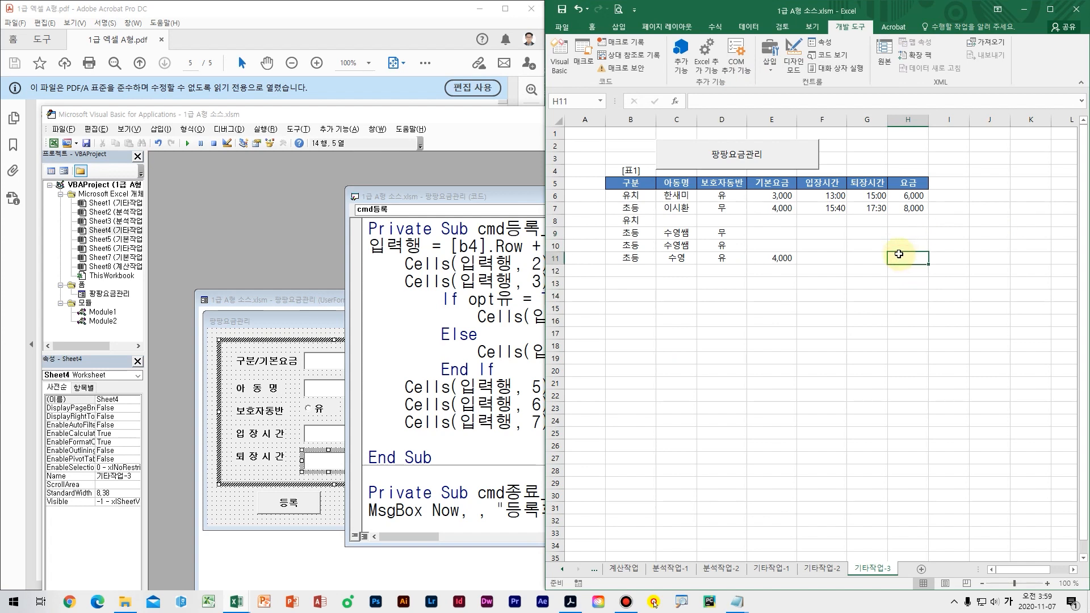
left_click(340, 40)
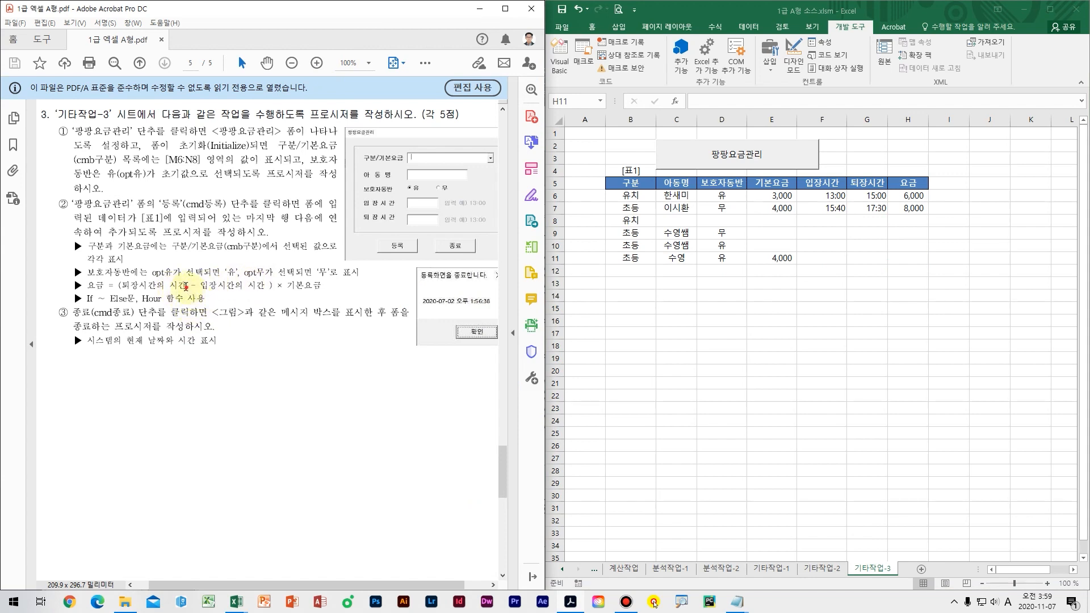
left_click_drag(185, 287, 178, 286)
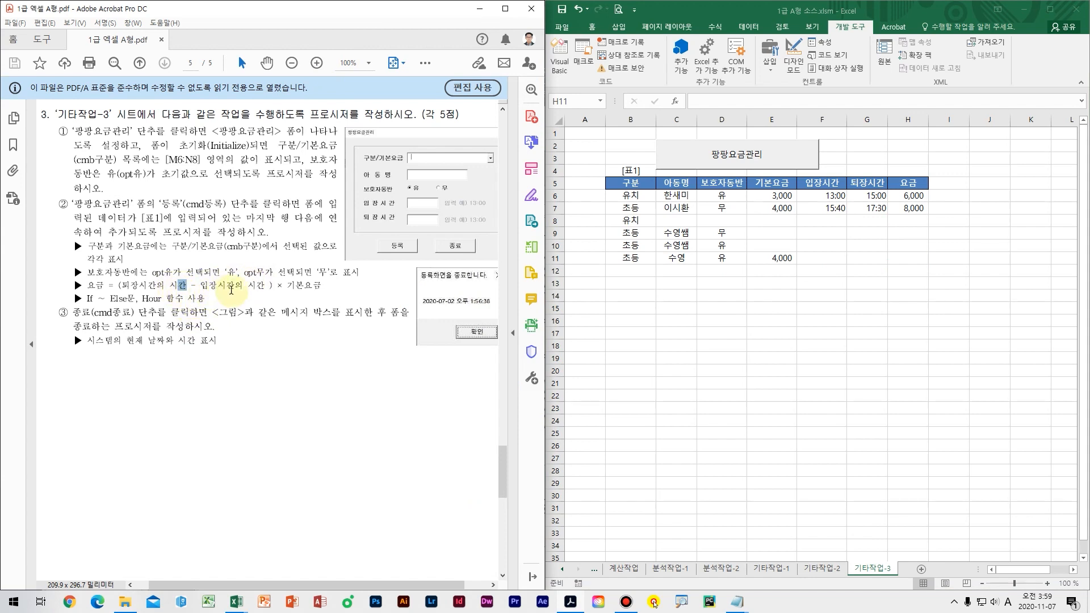
left_click(232, 290)
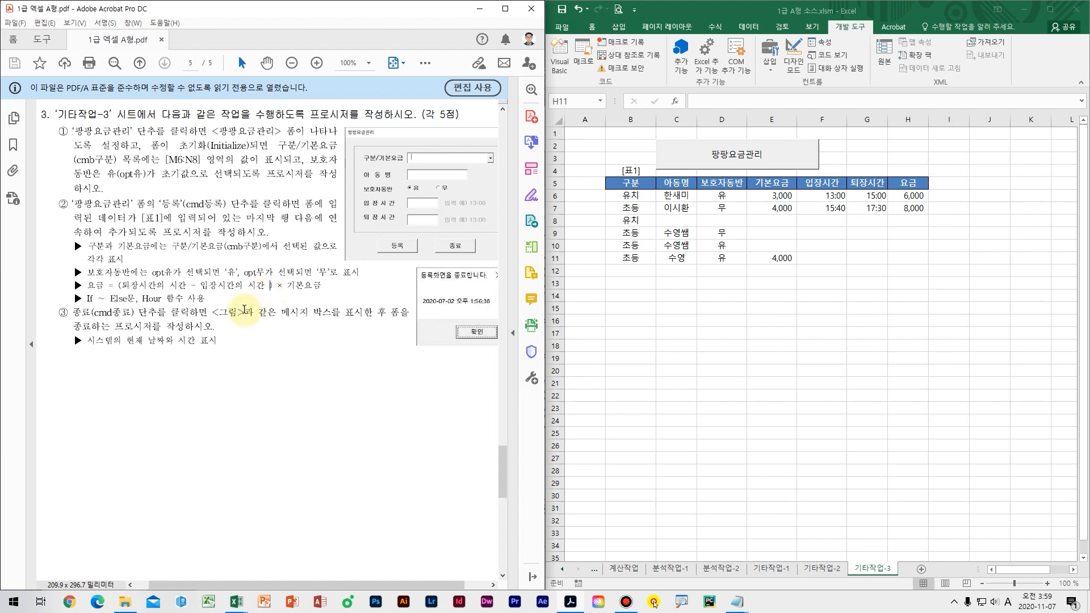
left_click(296, 287)
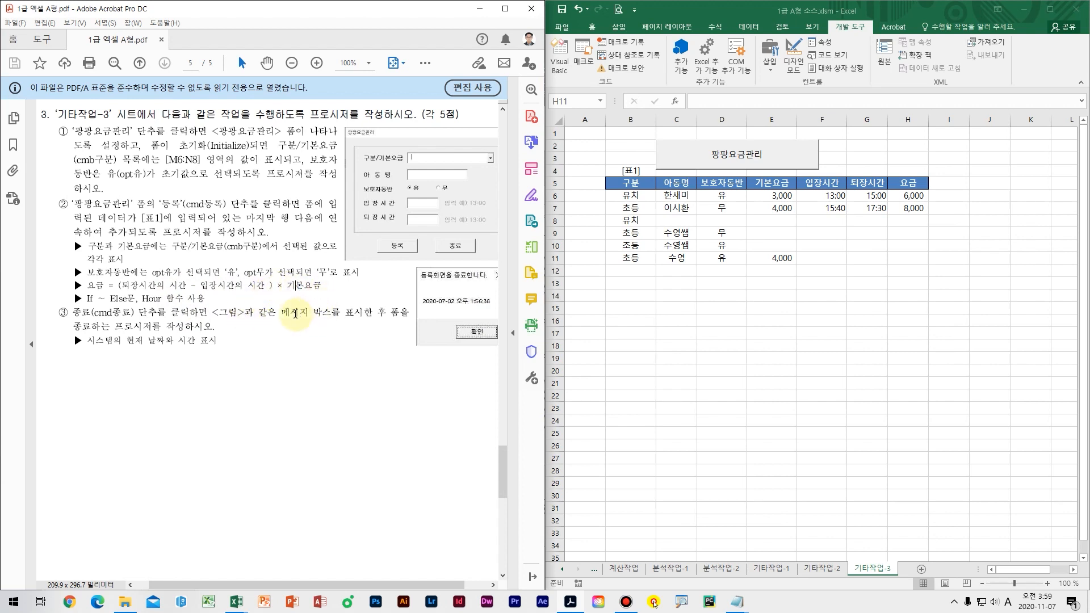
key("ctrl+2")
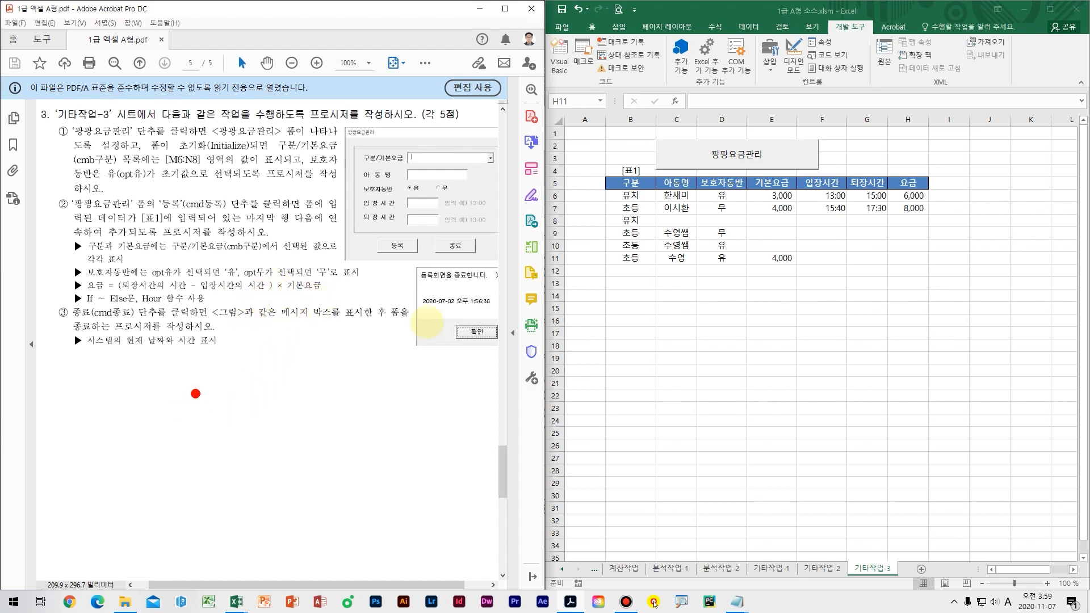
left_click_drag(817, 180, 908, 131)
left_click_drag(837, 228, 886, 213)
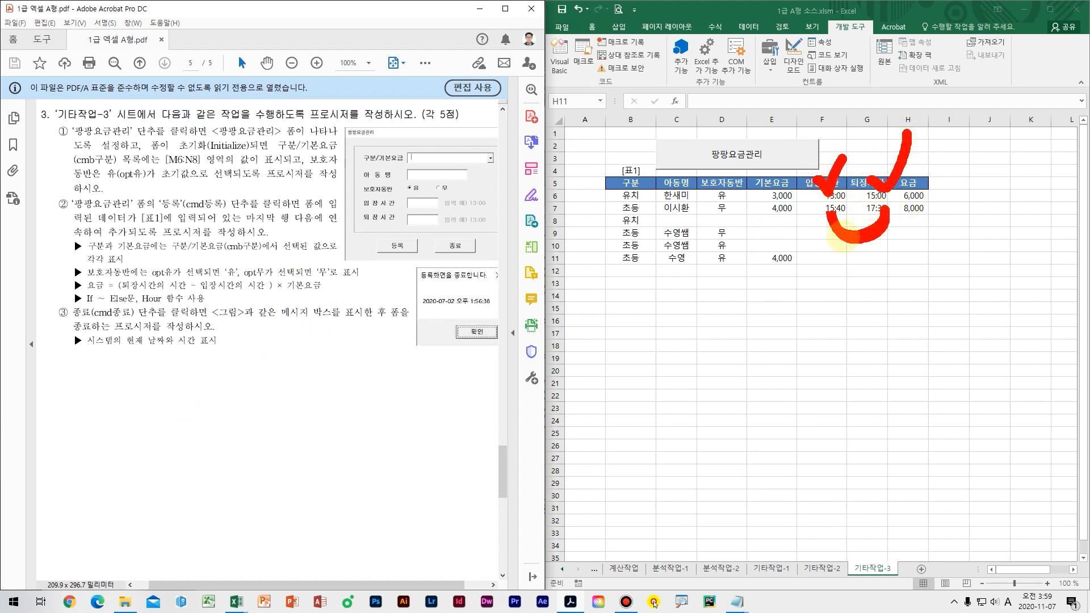
key("Escape")
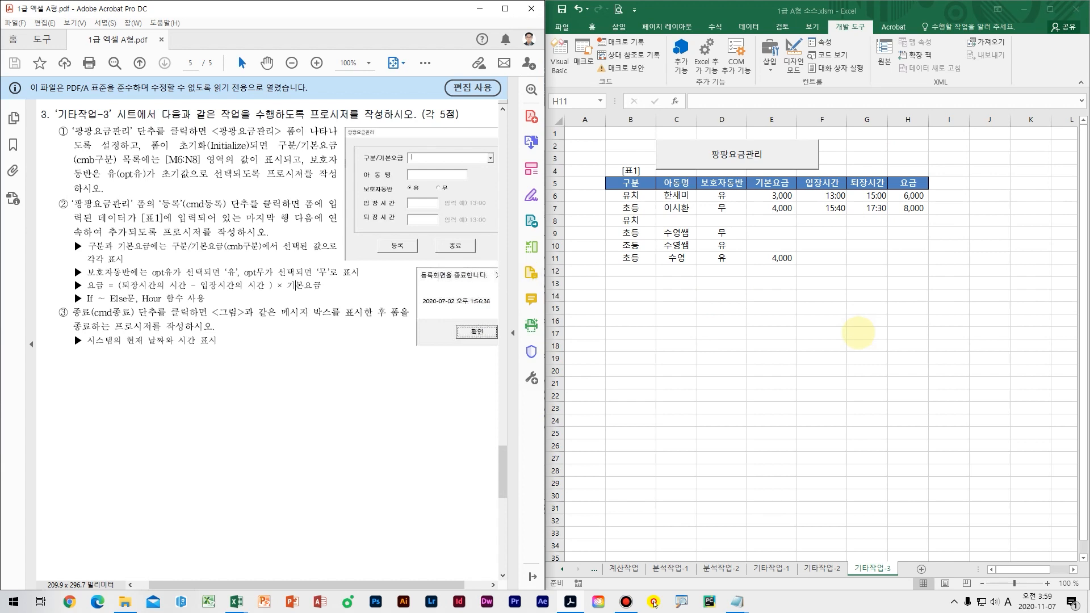
key("ctrl+2")
mouse_move(877, 201)
left_mouse_down()
mouse_move(852, 244)
mouse_move(817, 222)
mouse_move(849, 210)
left_mouse_up()
left_click_drag(675, 329, 659, 366)
left_click_drag(704, 318, 676, 372)
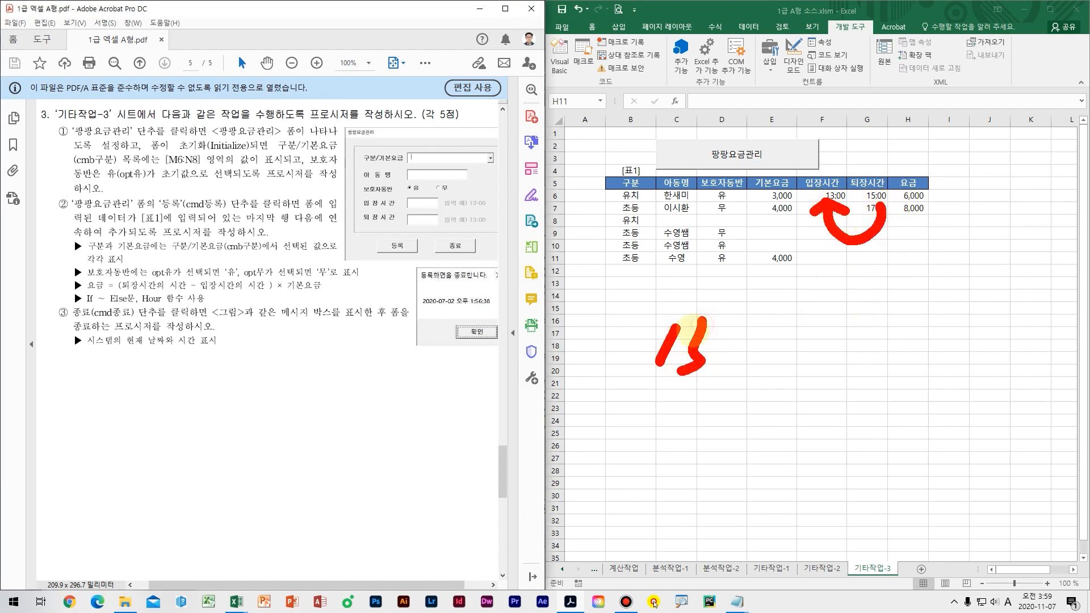
left_click_drag(735, 353, 775, 351)
left_click_drag(794, 312, 795, 376)
mouse_move(823, 318)
left_mouse_down()
mouse_move(852, 340)
mouse_move(816, 383)
left_mouse_up()
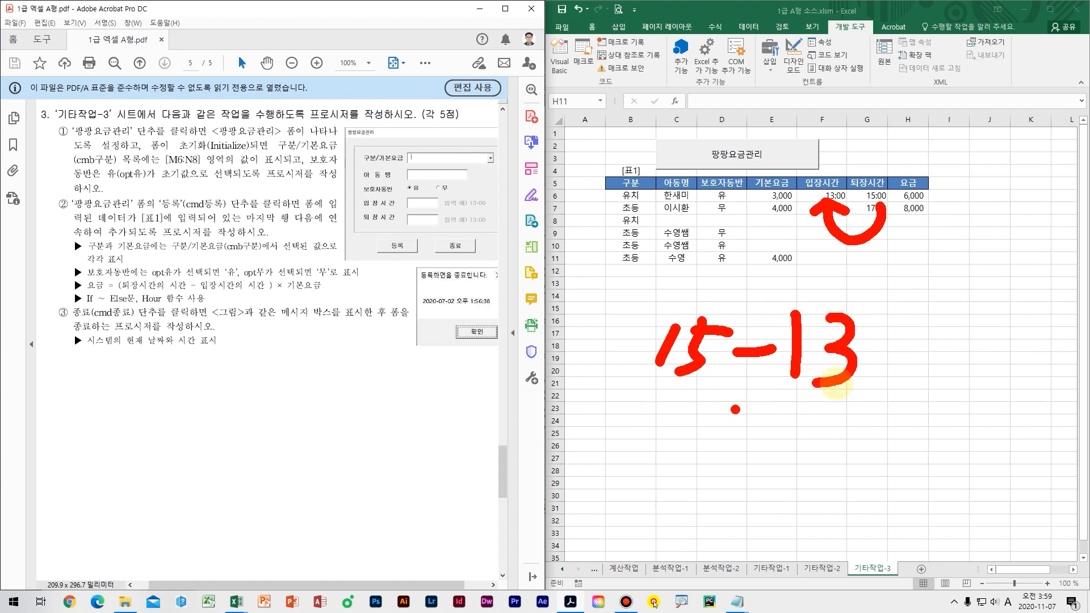
left_click_drag(885, 348, 936, 344)
left_click_drag(902, 369, 950, 363)
mouse_move(970, 329)
left_mouse_down()
mouse_move(1013, 388)
mouse_move(1042, 389)
mouse_move(1021, 416)
left_mouse_up()
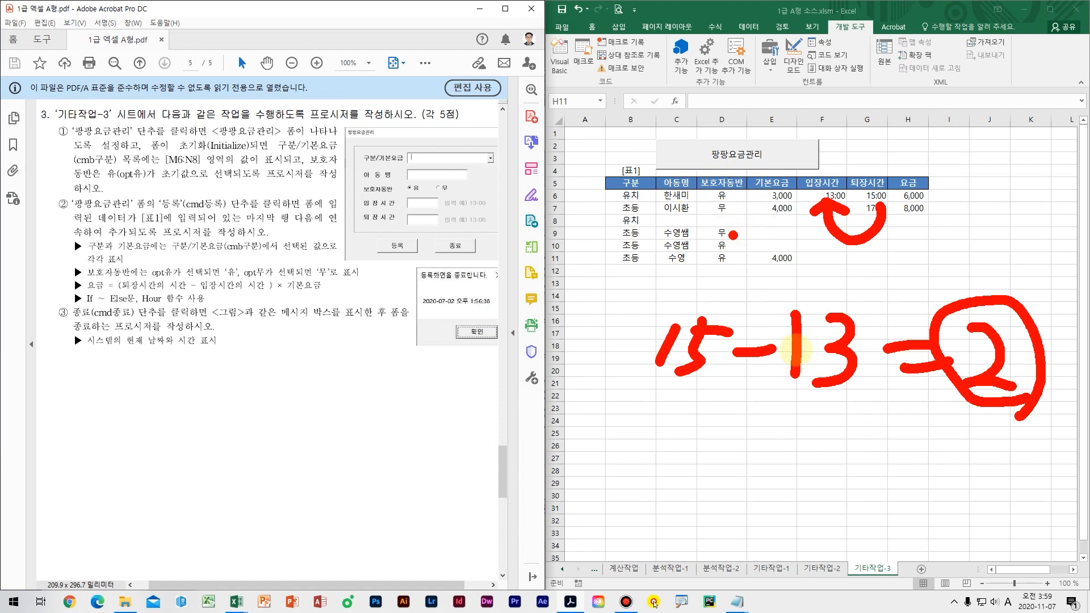
mouse_move(671, 454)
left_mouse_down()
mouse_move(710, 461)
mouse_move(741, 486)
left_mouse_up()
mouse_move(792, 449)
left_mouse_down()
mouse_move(827, 438)
mouse_move(904, 482)
mouse_move(949, 488)
mouse_move(1019, 445)
mouse_move(1008, 494)
mouse_move(1051, 491)
mouse_move(1033, 508)
left_mouse_up()
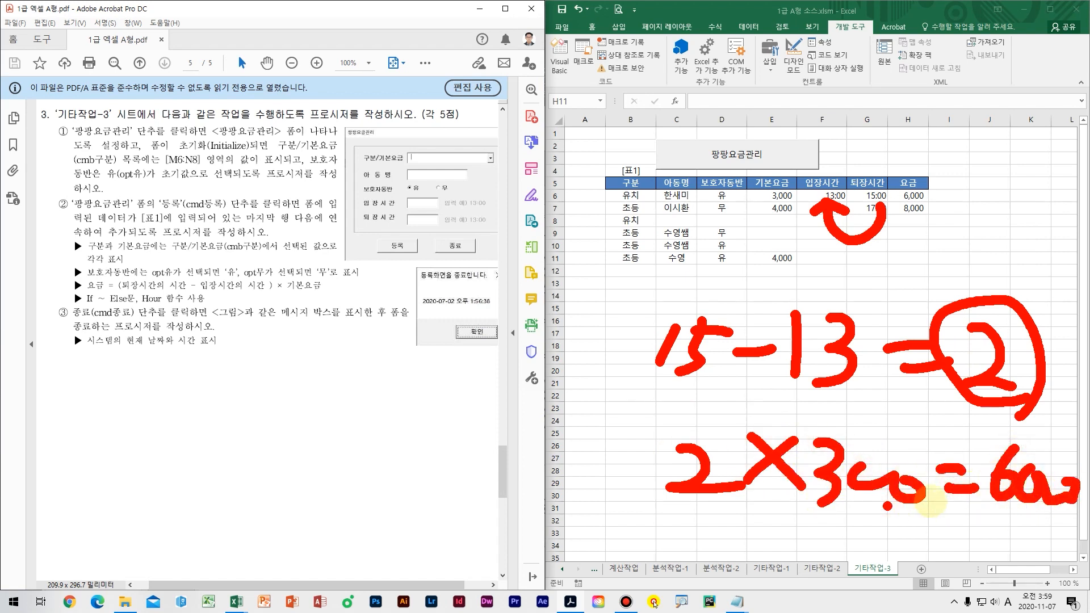
left_click_drag(921, 494, 930, 496)
left_click_drag(1069, 494, 1064, 510)
mouse_move(1041, 430)
left_mouse_down()
mouse_move(950, 165)
mouse_move(976, 233)
left_mouse_up()
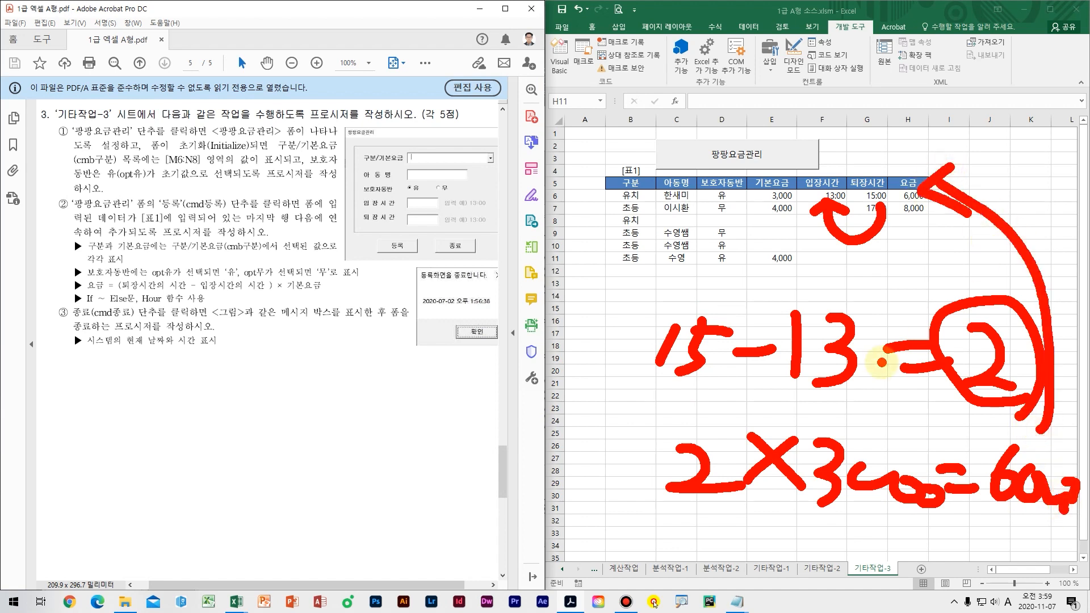
key("Escape")
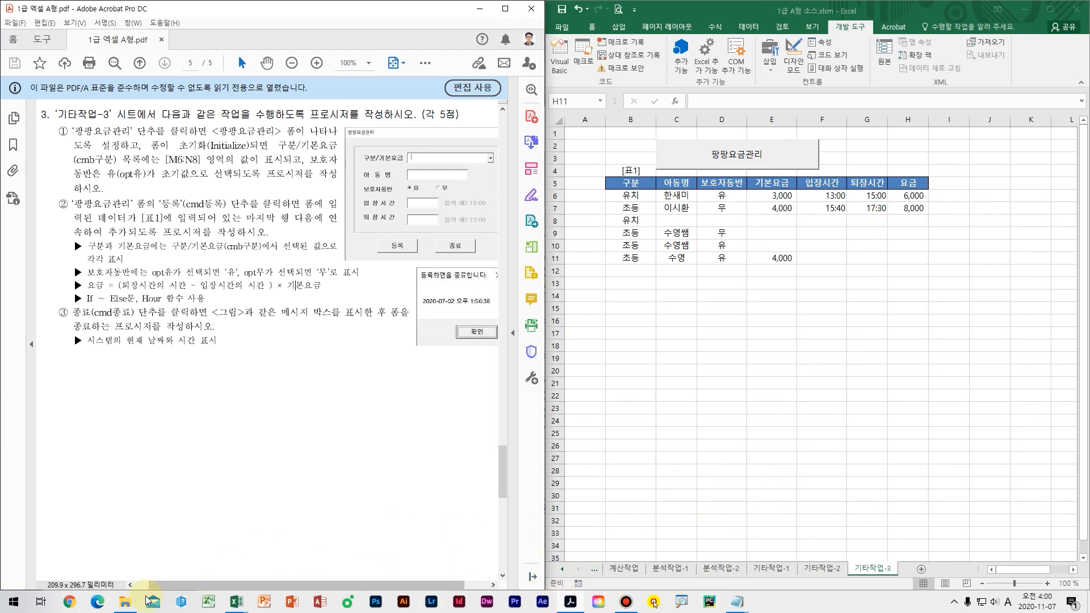
- Return to the cmd등록 code and start the column 8 assignment below the column 7 line with Cells(입력행, 8) = (
mouse_move(243, 607)
left_click(312, 542)
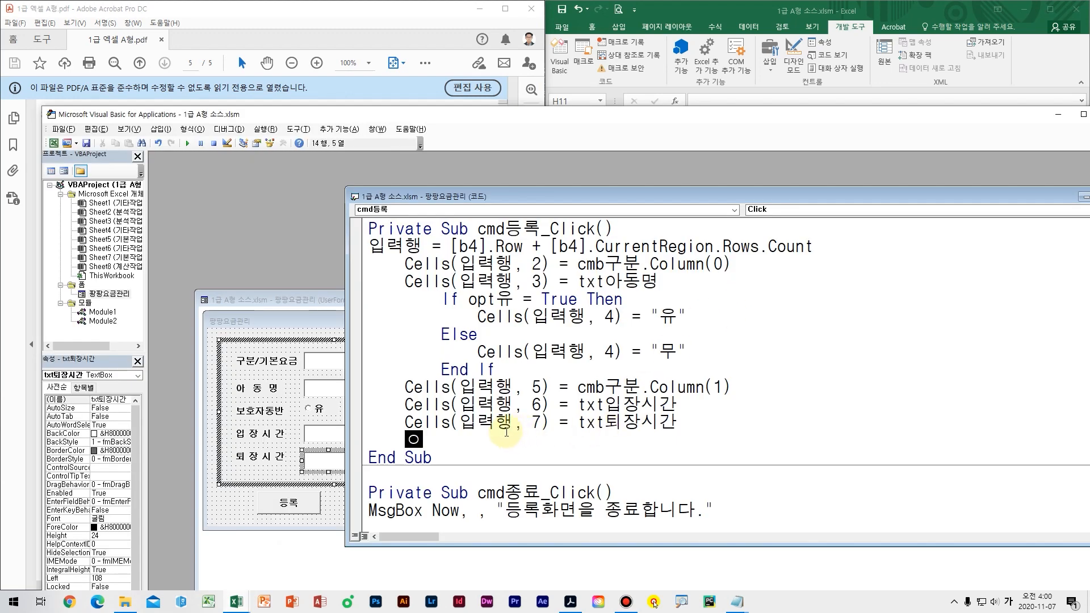
key("Hangul")
type("cells(")
key("Hangul")
type("입력행,")
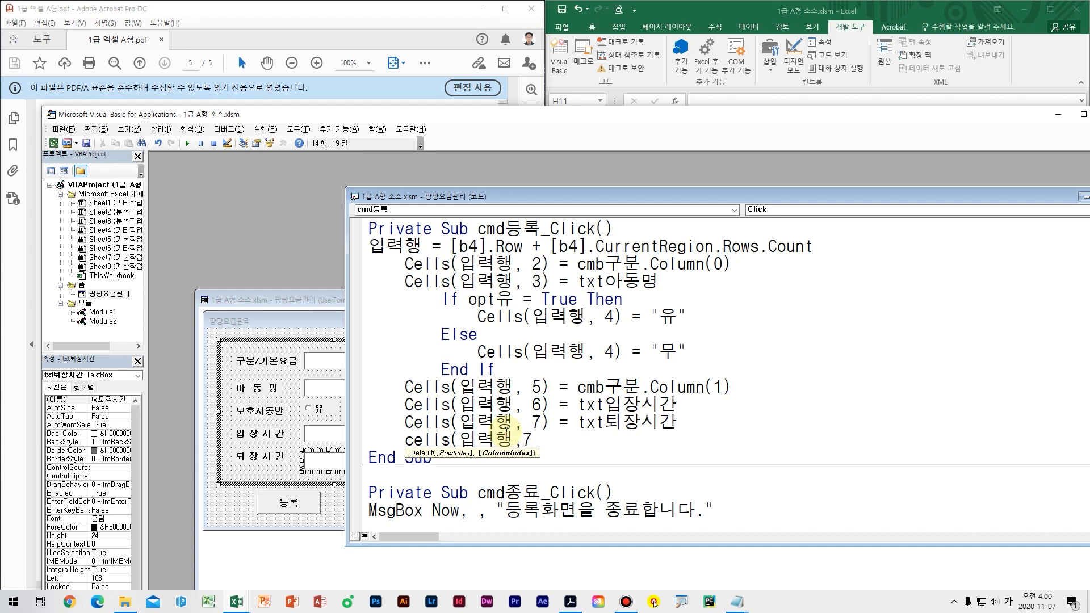
type("8) = (")
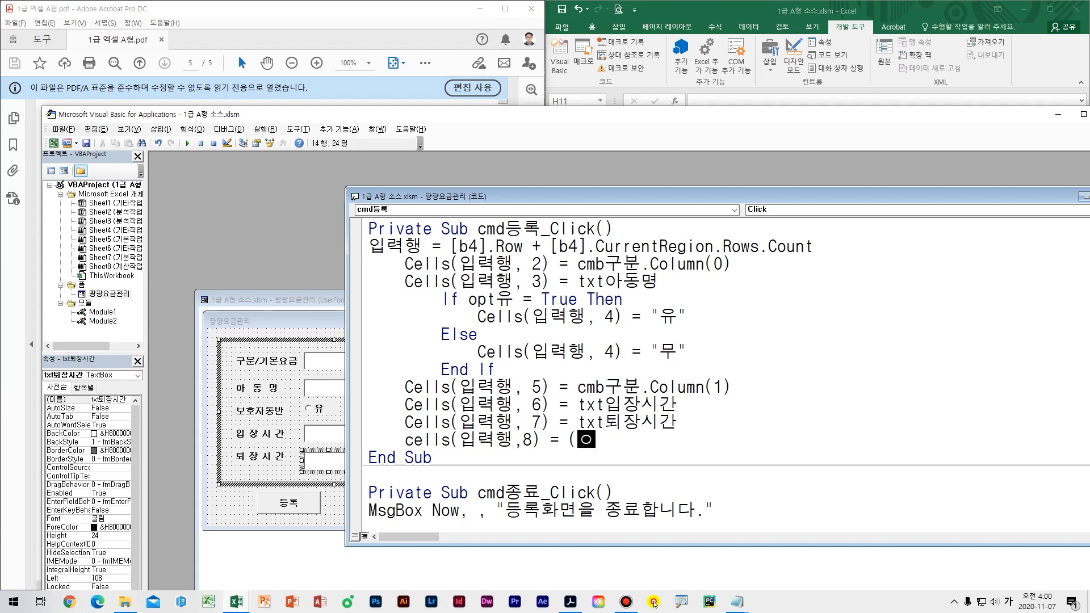
- Continue the column 8 assignment with Hour(txt퇴장시간) followed by a minus sign
key("super")
type("H")
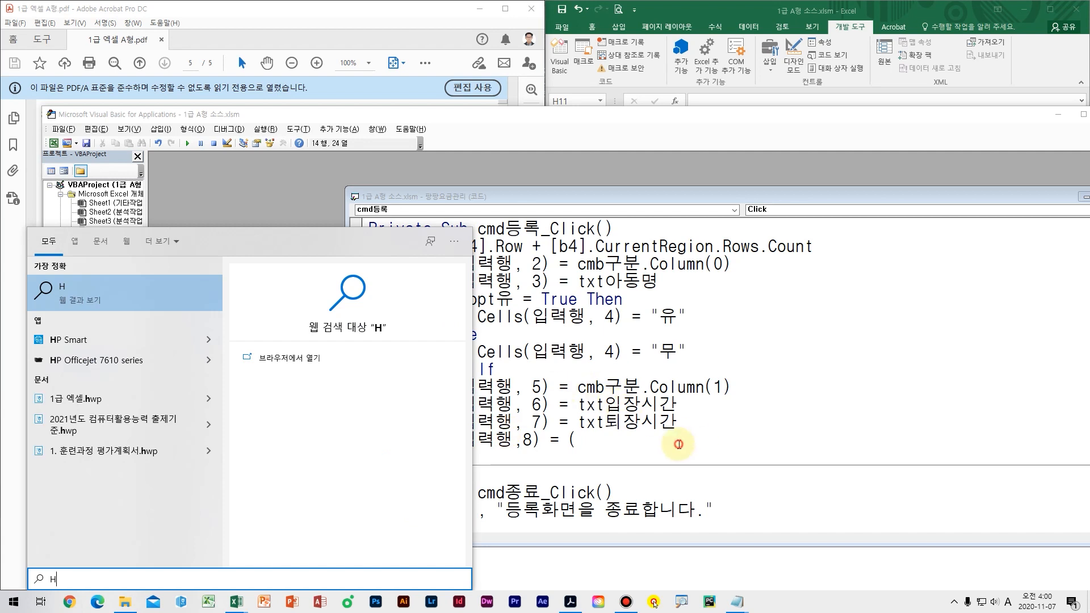
key("Escape")
type("d")
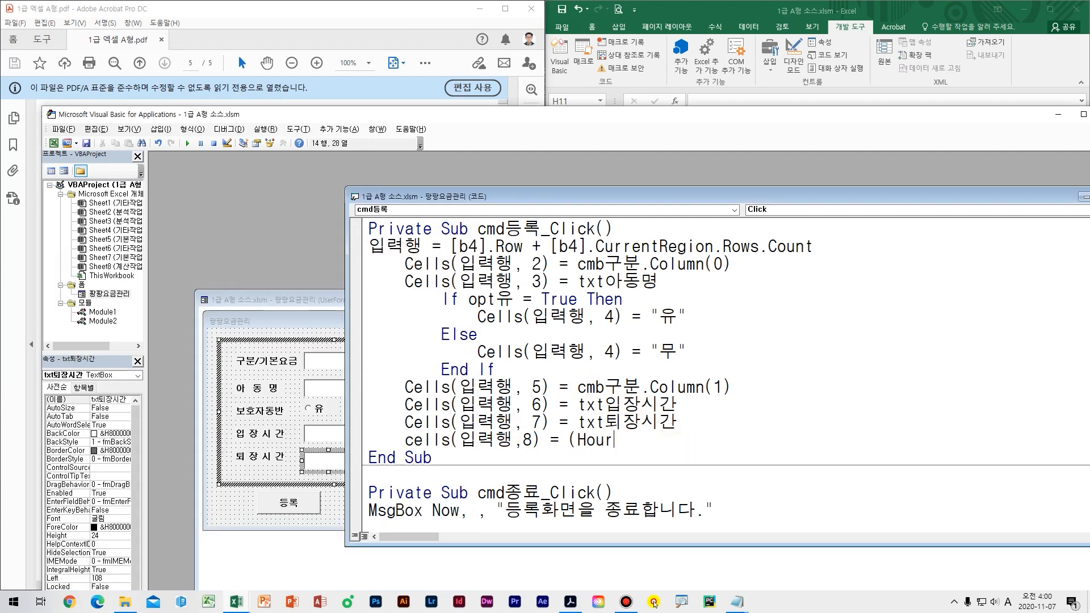
type("our(txt퇴장시간")
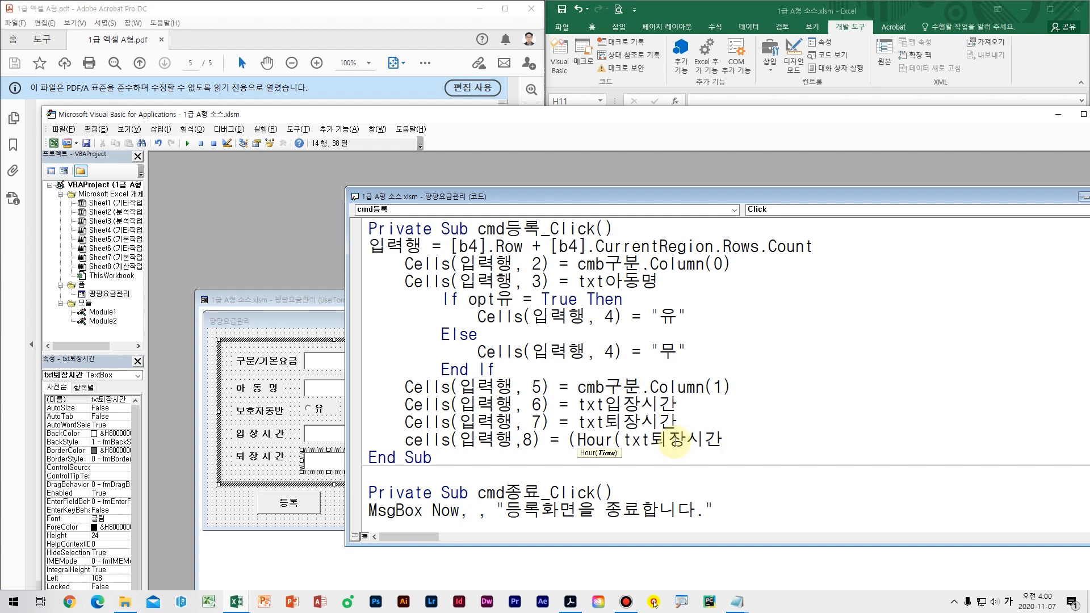
type(") - ㅇ")
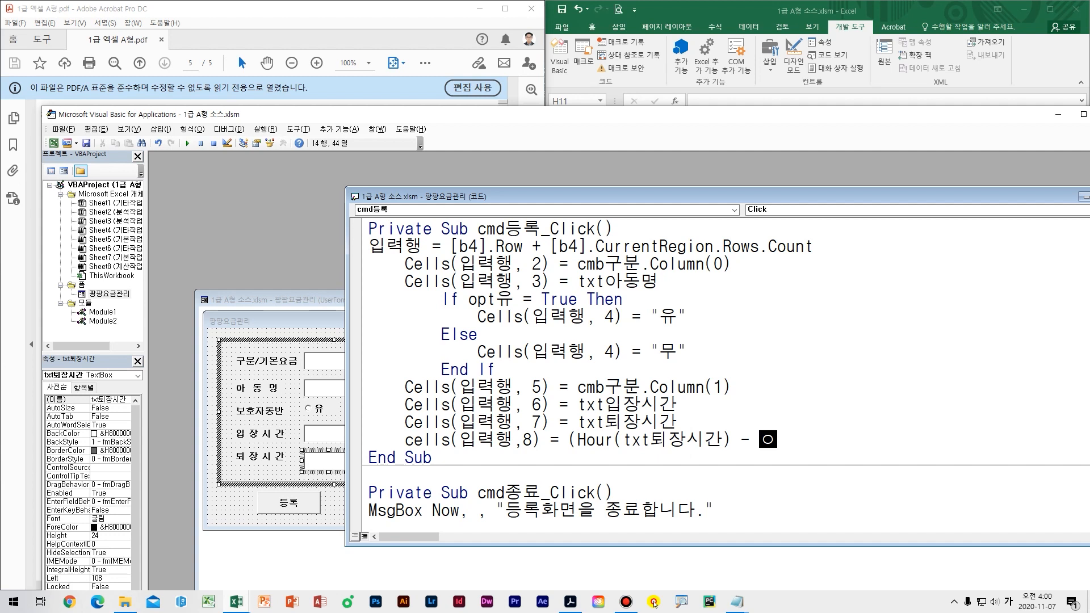
- Subtract Hour(txt입장시간) in the column 8 assignment and close the outer parenthesis
key("Hangul")
type("- Hour(")
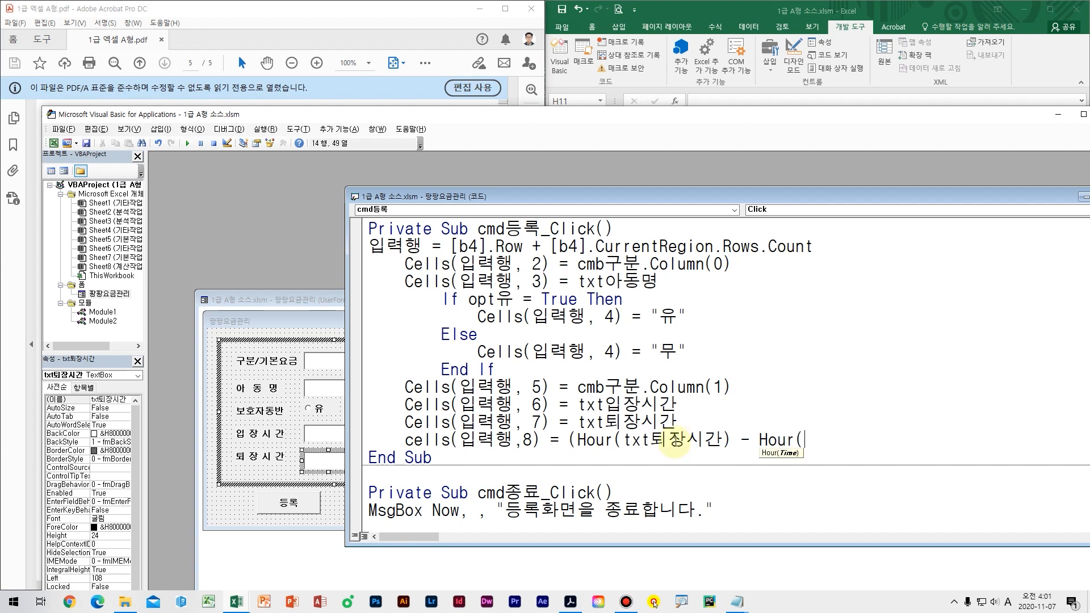
type("txt")
key("Hangul")
type("입ㅈ")
type("장시간)")
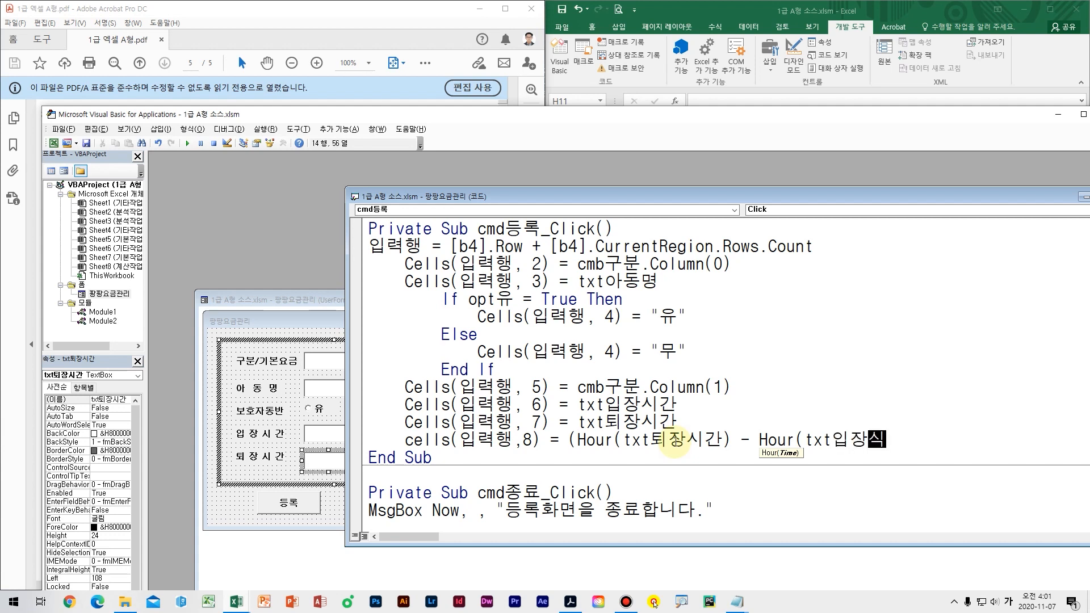
type(")")
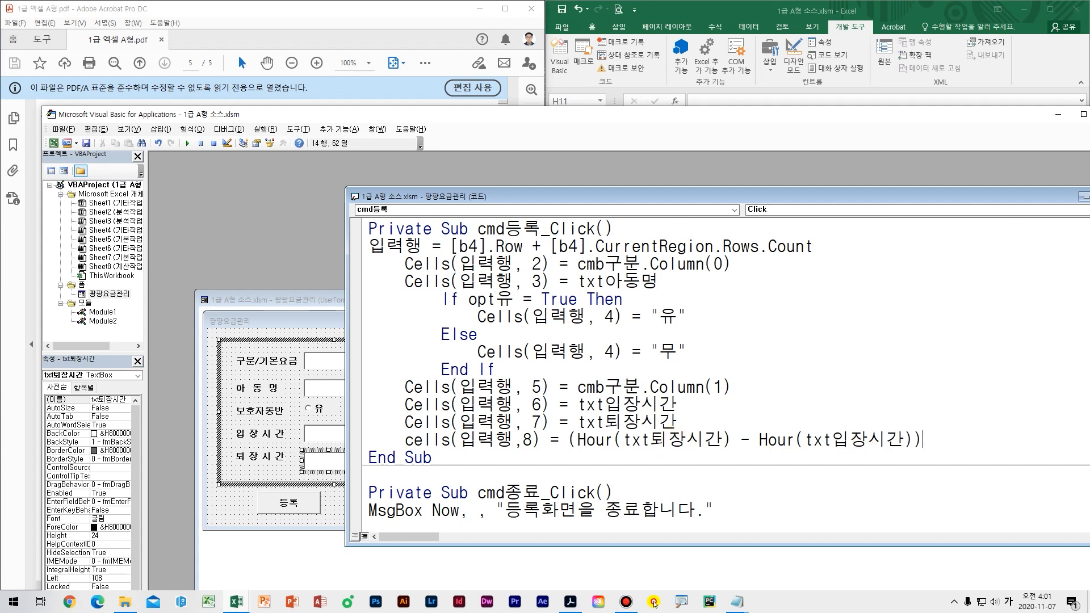
key("ctrl+2")
left_click_drag(634, 452, 617, 488)
mouse_move(659, 461)
left_mouse_down()
mouse_move(648, 507)
mouse_move(691, 467)
left_mouse_up()
left_click_drag(708, 481, 749, 483)
left_click_drag(809, 460, 809, 499)
mouse_move(819, 465)
left_mouse_down()
mouse_move(847, 495)
mouse_move(832, 508)
left_mouse_up()
mouse_move(875, 519)
left_mouse_down()
mouse_move(550, 534)
mouse_move(852, 442)
mouse_move(865, 546)
left_mouse_up()
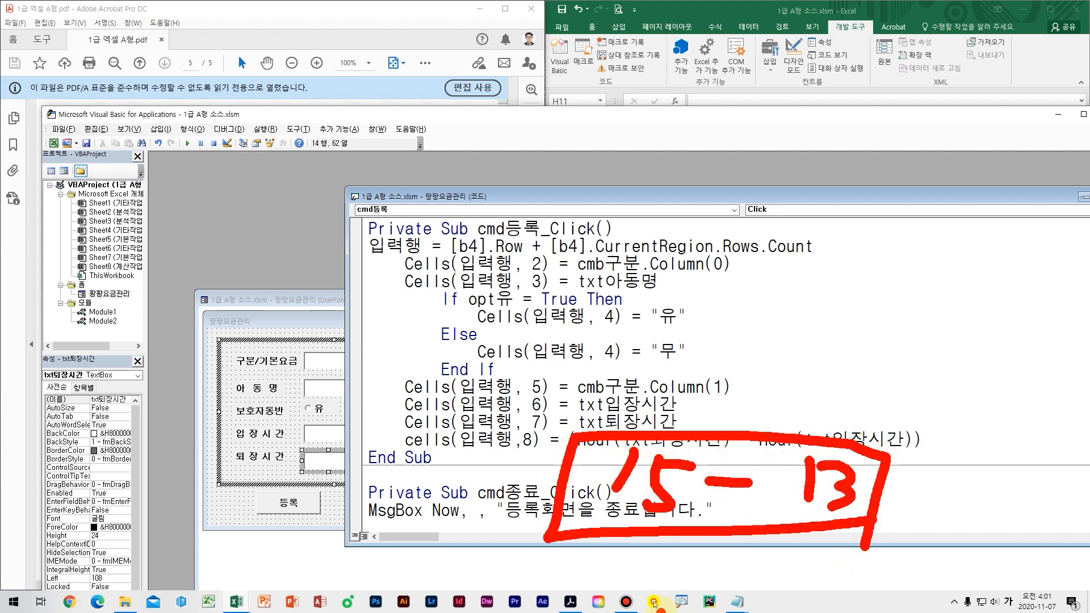
left_click(654, 603)
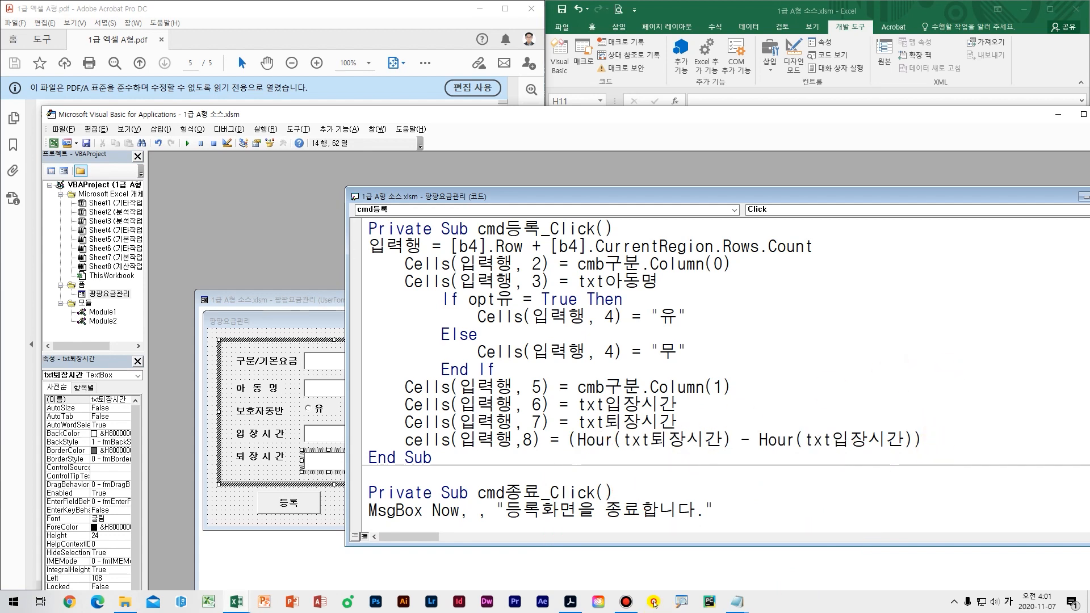
- Check which expression supplies the 기본요금 in the column 5 assignment of the cmd등록 code
left_click_drag(663, 199, 529, 199)
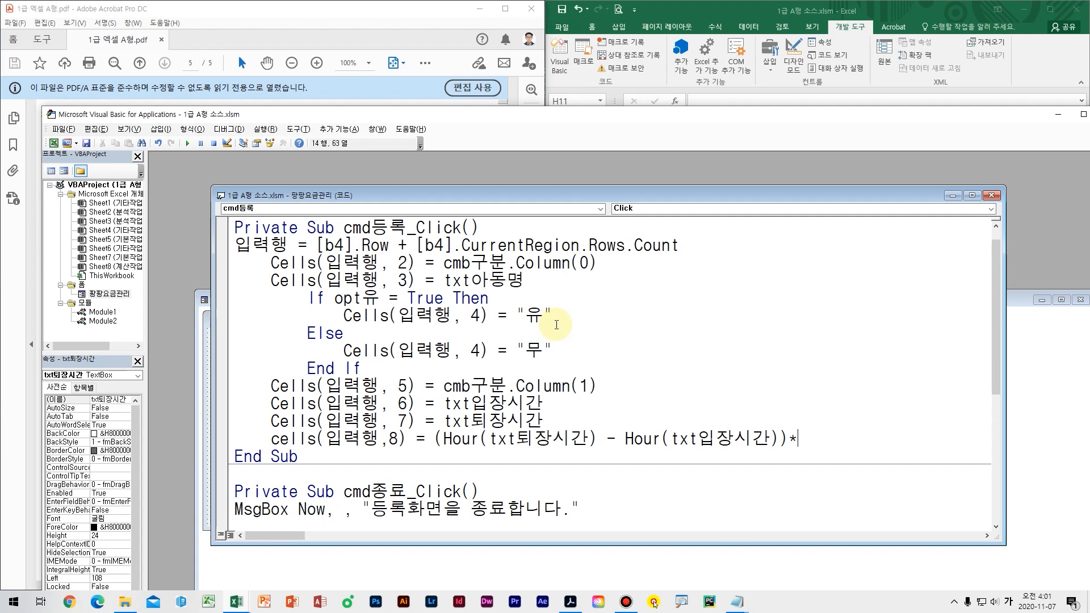
left_click(596, 386)
key("Return")
left_click_drag(602, 385, 443, 386)
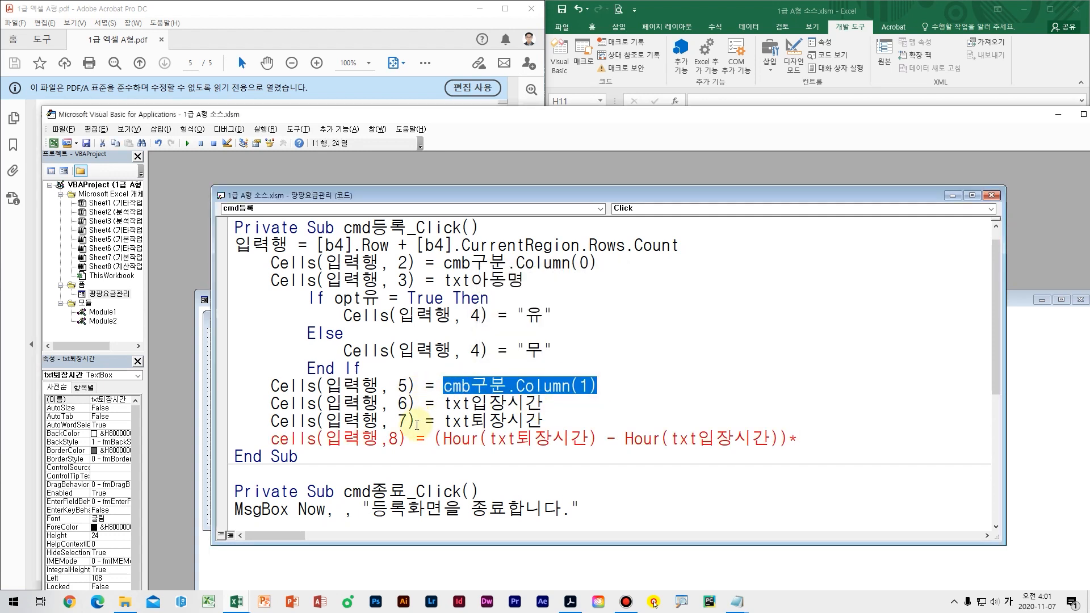
key("ctrl+2")
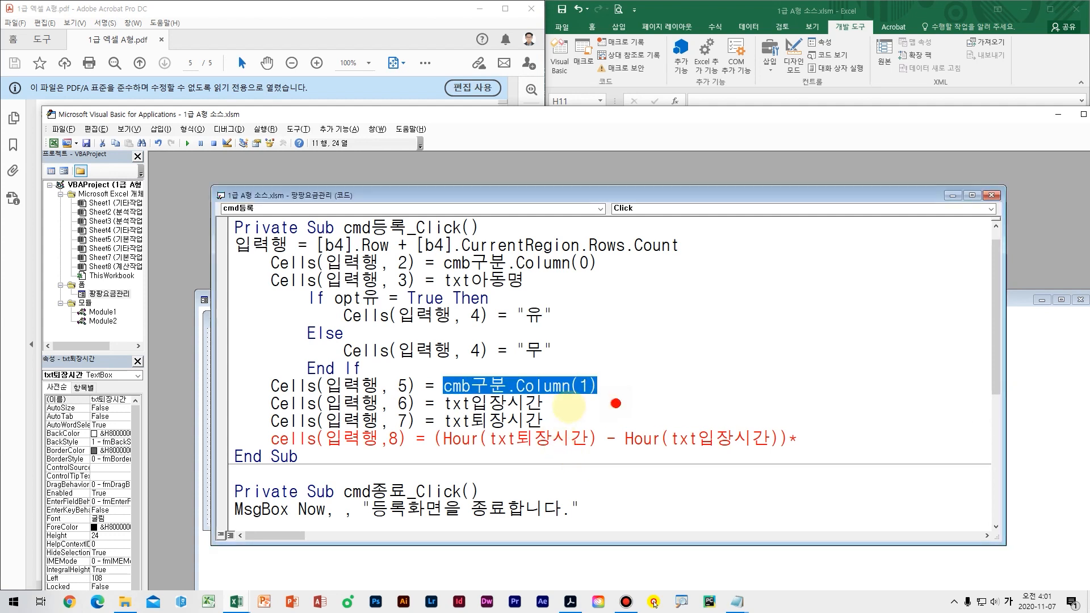
mouse_move(616, 403)
left_mouse_down()
mouse_move(602, 340)
mouse_move(568, 423)
mouse_move(614, 380)
mouse_move(500, 425)
left_mouse_up()
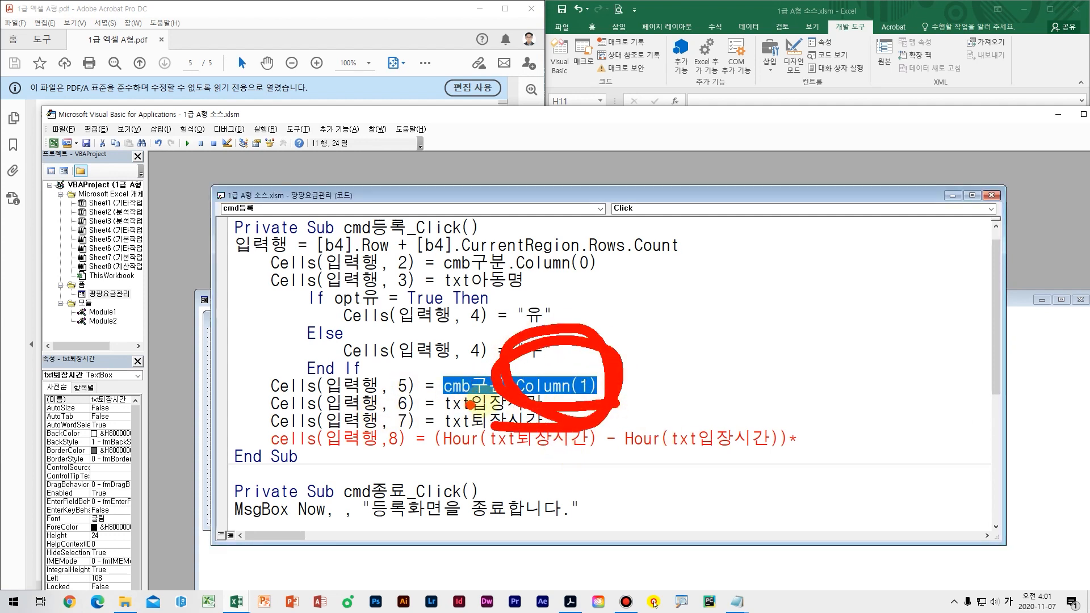
key("Escape")
- Complete the column 8 assignment by multiplying the hour difference by Cells(입력행, 5), and add a blank line below End Sub
left_click(832, 438)
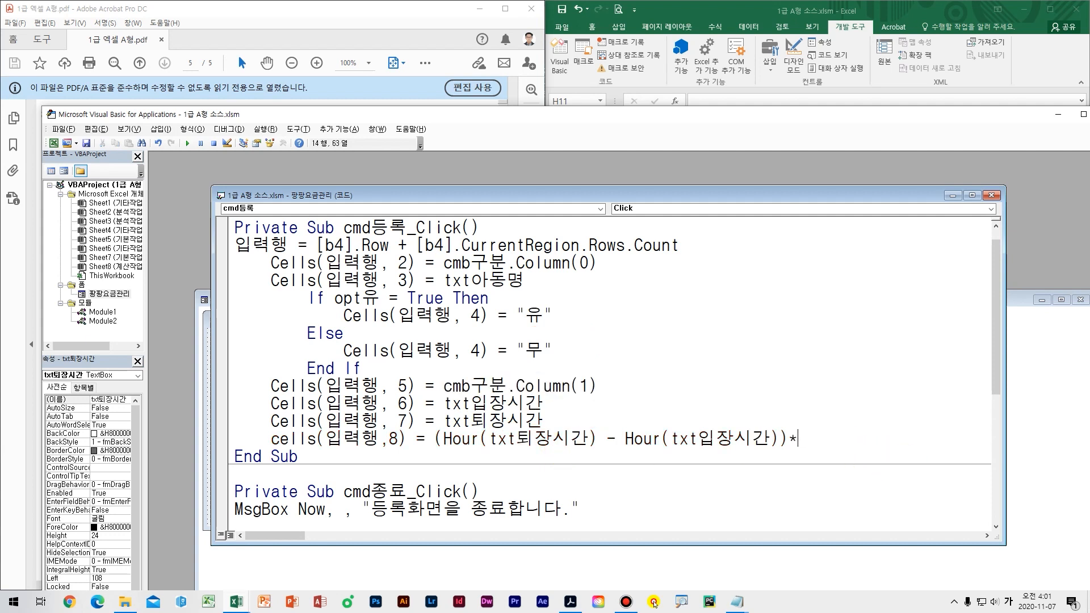
type("cells(입력ㅎ")
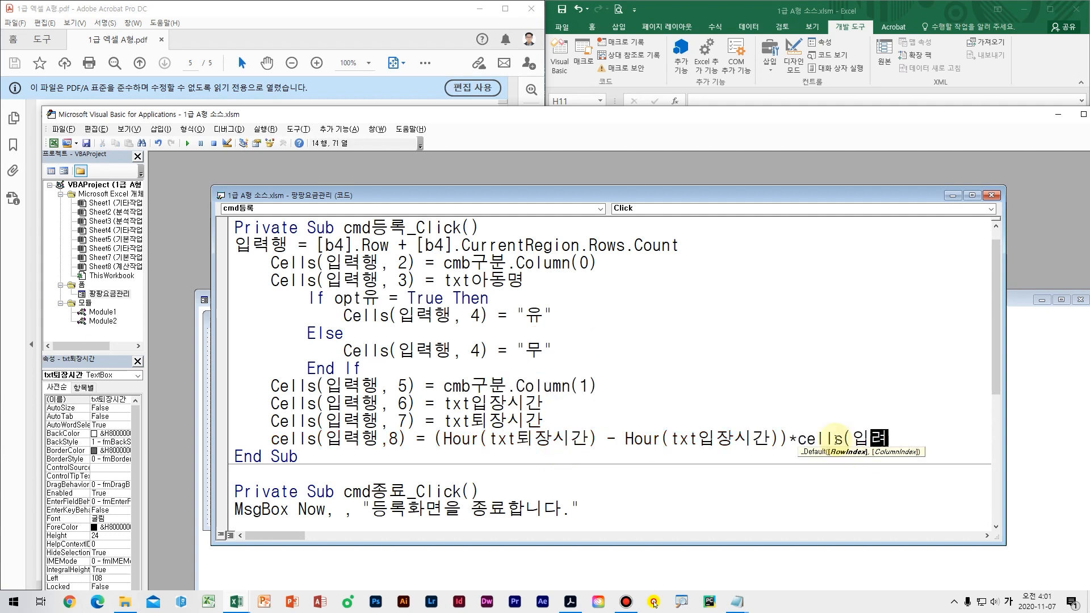
type("행,5)")
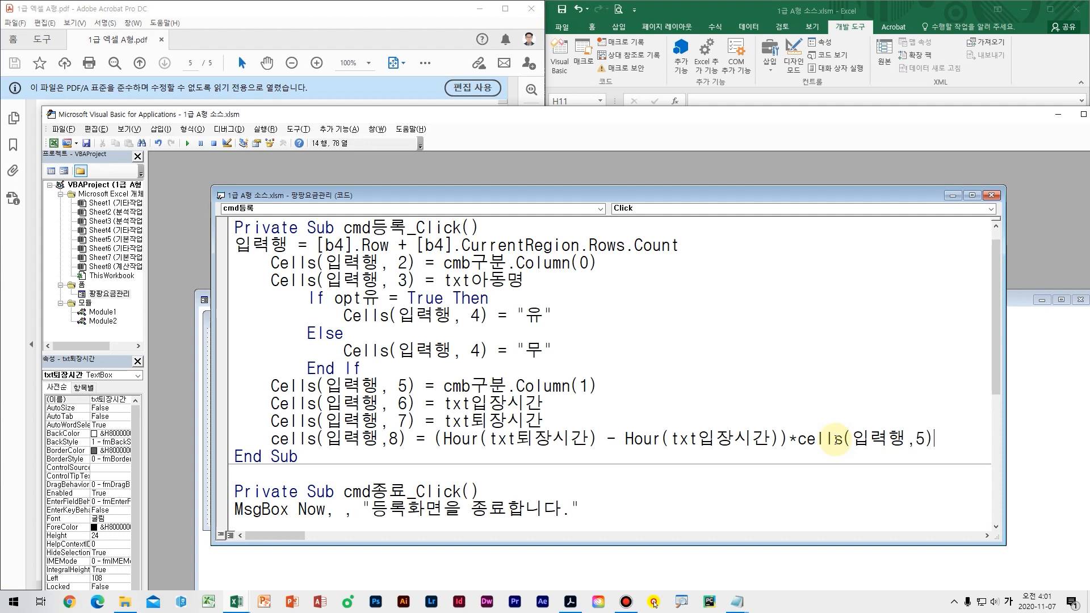
key("Down")
key("Return")
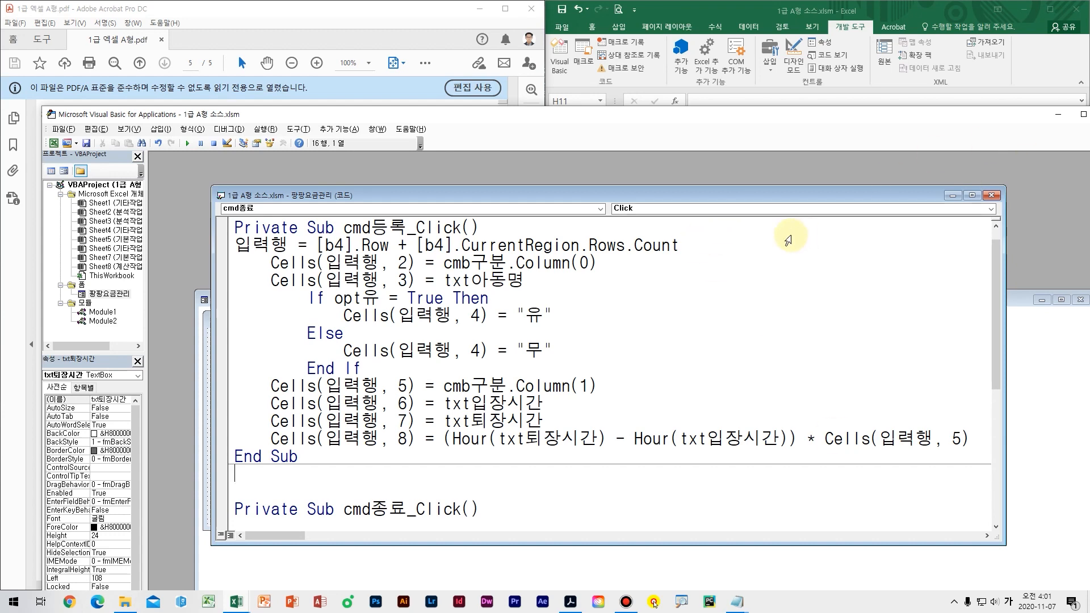
- Run the 팡팡요금관리 form, choose 초등 as the 구분/기본요금, and enter the child's name in 아동명
key("F5")
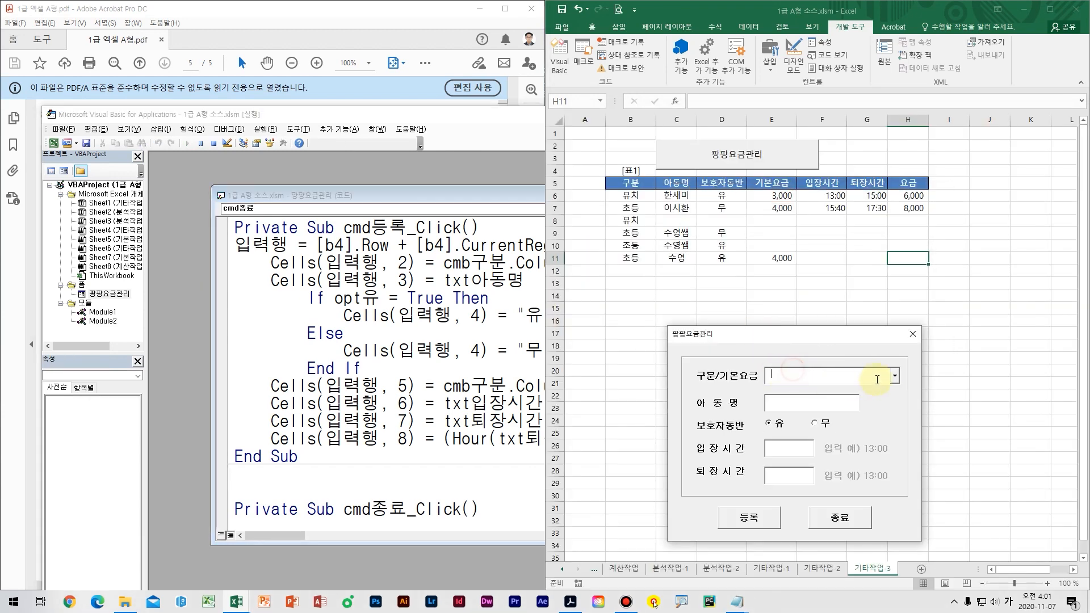
left_click(896, 377)
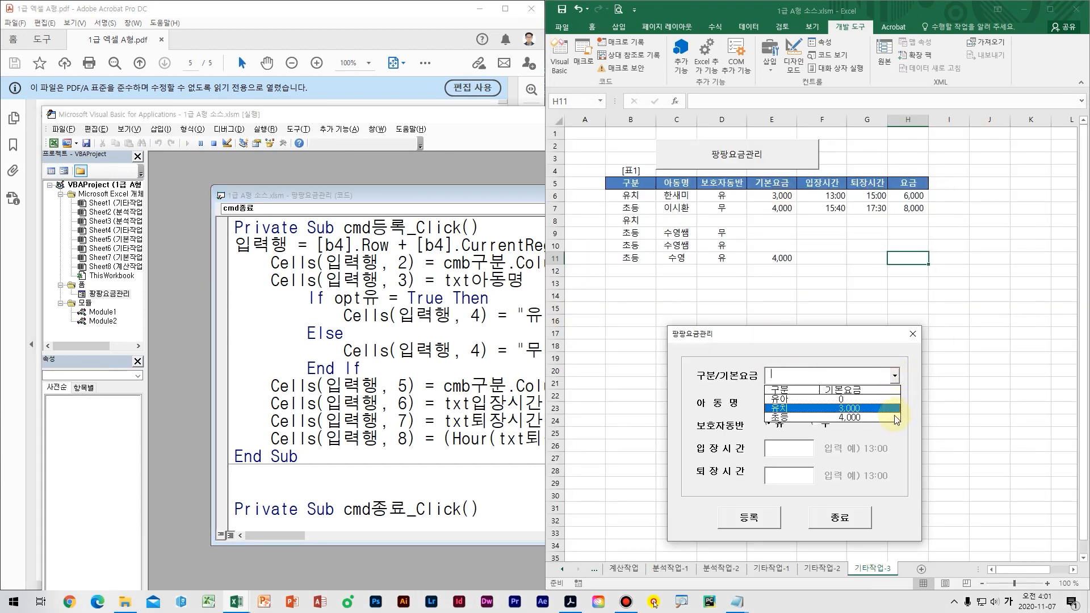
left_click(817, 416)
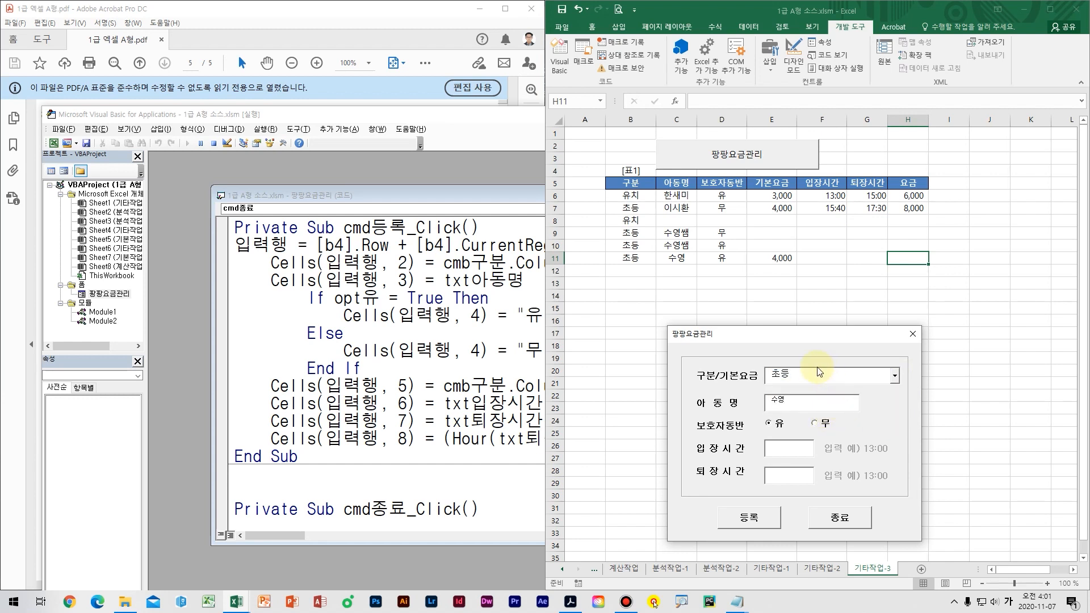
left_click_drag(769, 335, 761, 308)
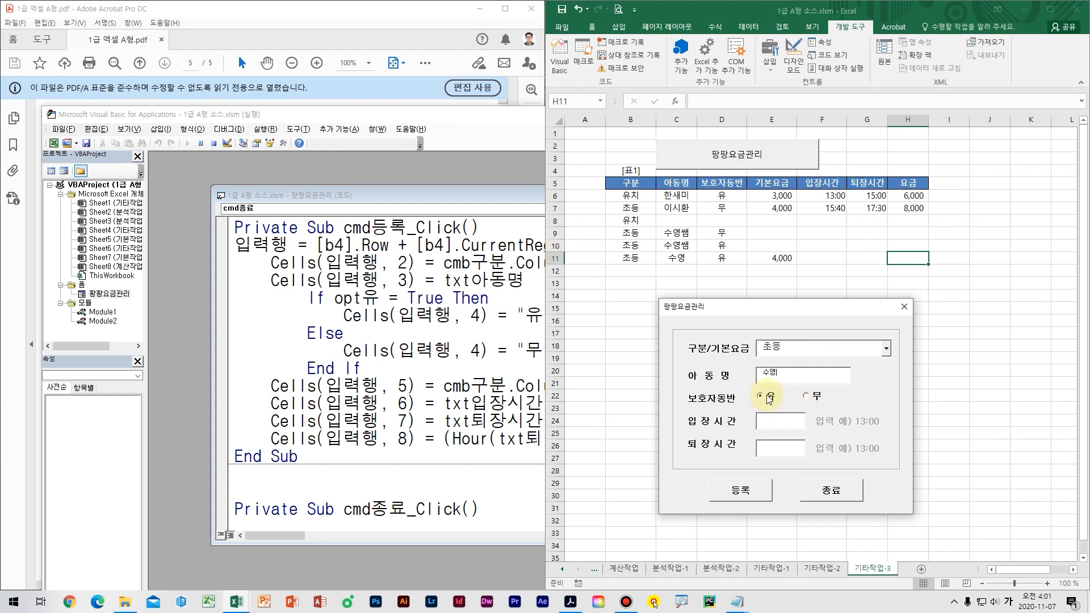
- Set 보호자동반 to 무, 입장시간 to 12:00 and 퇴장시간 to 17:00 in the form
left_click(808, 397)
left_click(784, 427)
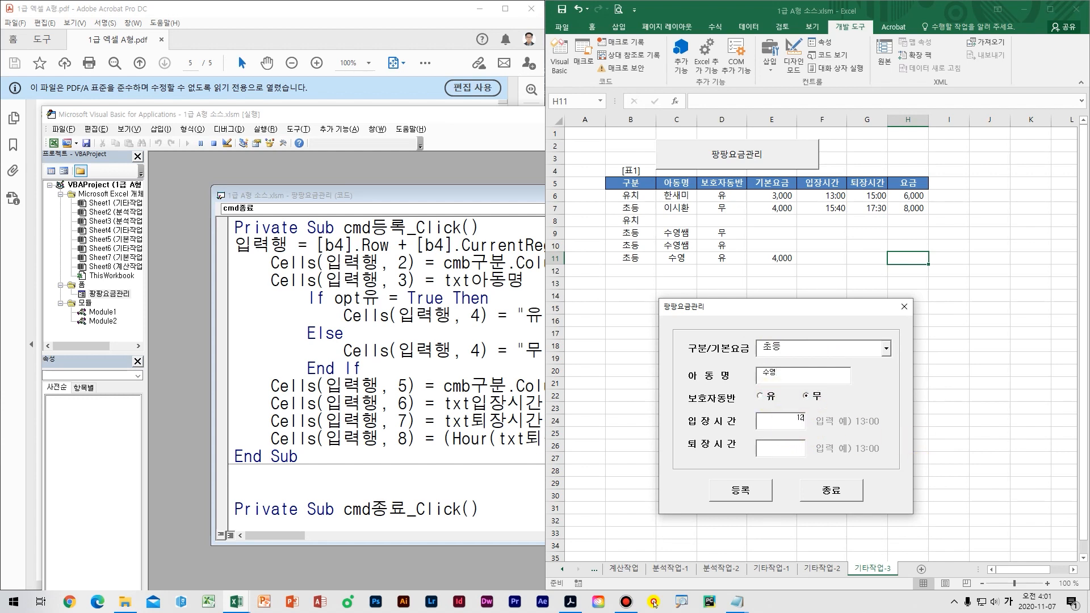
left_click(790, 456)
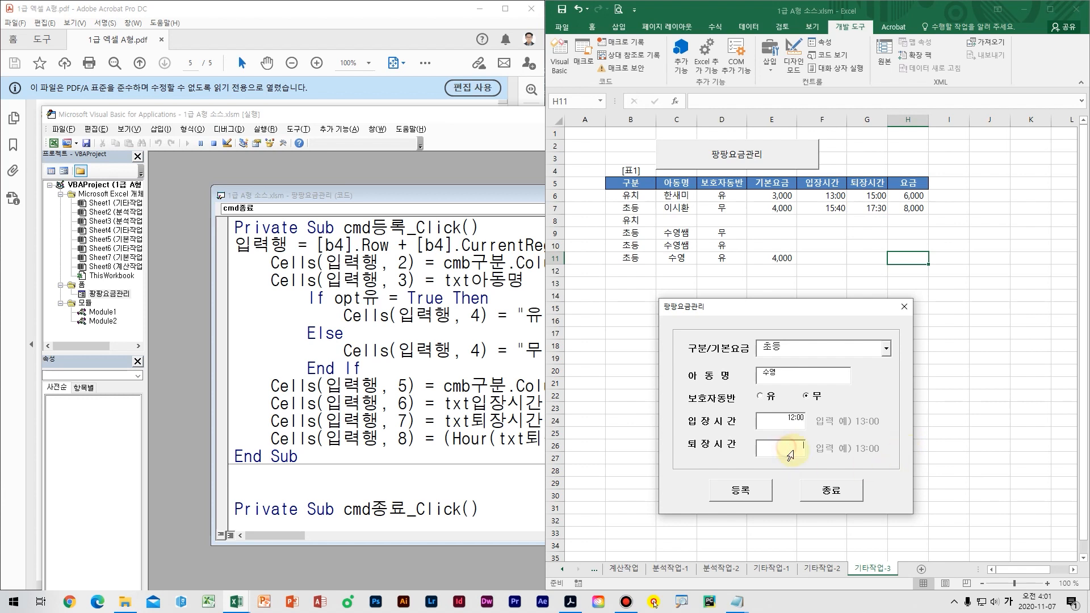
type("17:00")
key("ctrl+2")
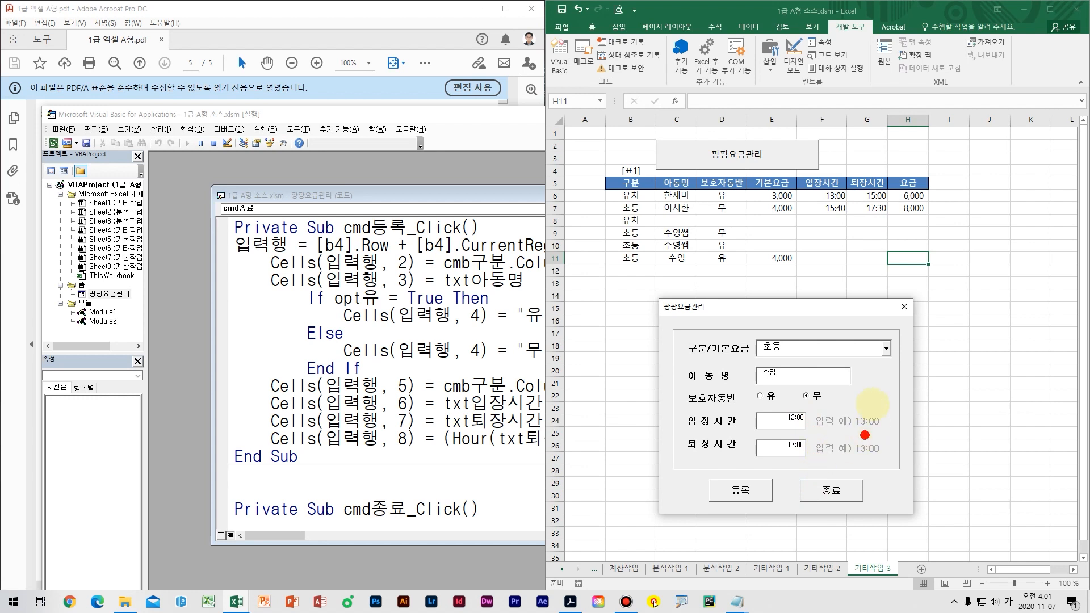
left_click_drag(889, 393, 913, 417)
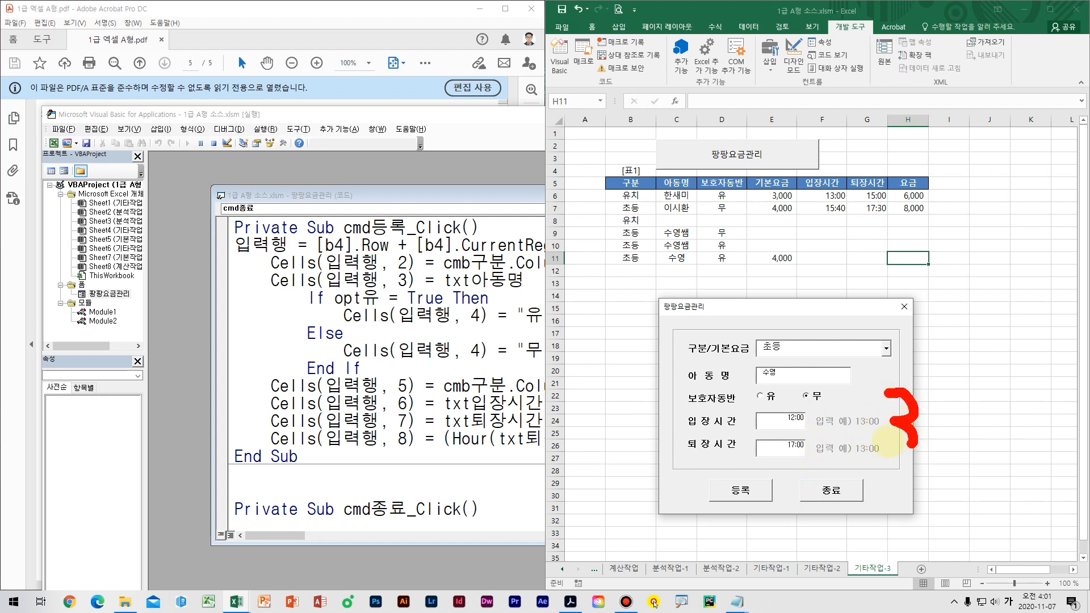
mouse_move(974, 374)
left_mouse_down()
mouse_move(965, 383)
mouse_move(985, 437)
mouse_move(953, 450)
mouse_move(1016, 379)
left_mouse_up()
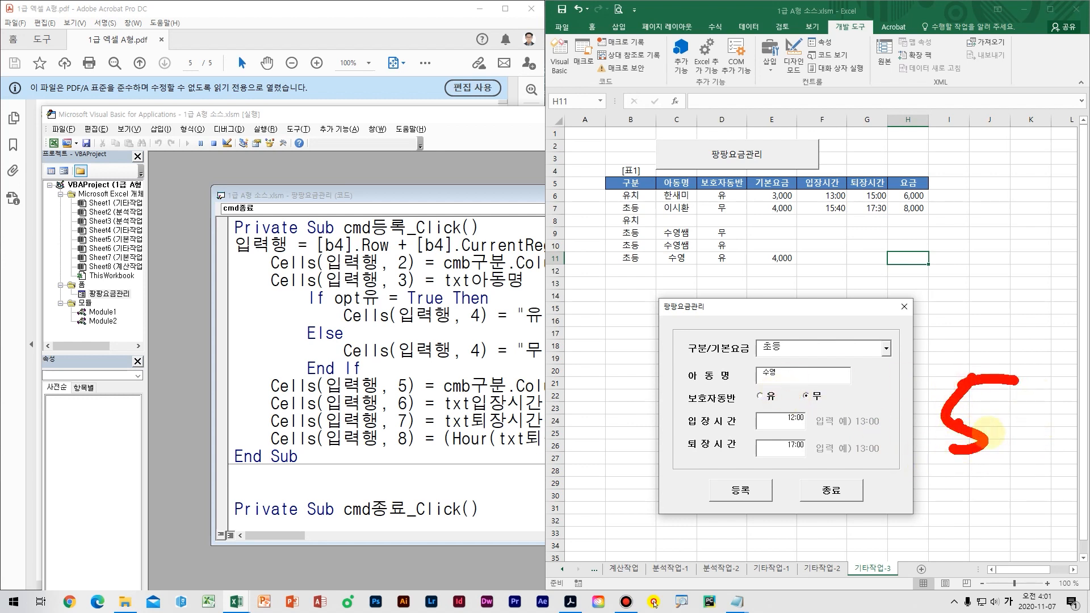
left_click_drag(1035, 407, 975, 436)
left_click_drag(990, 400, 1033, 447)
key("Escape")
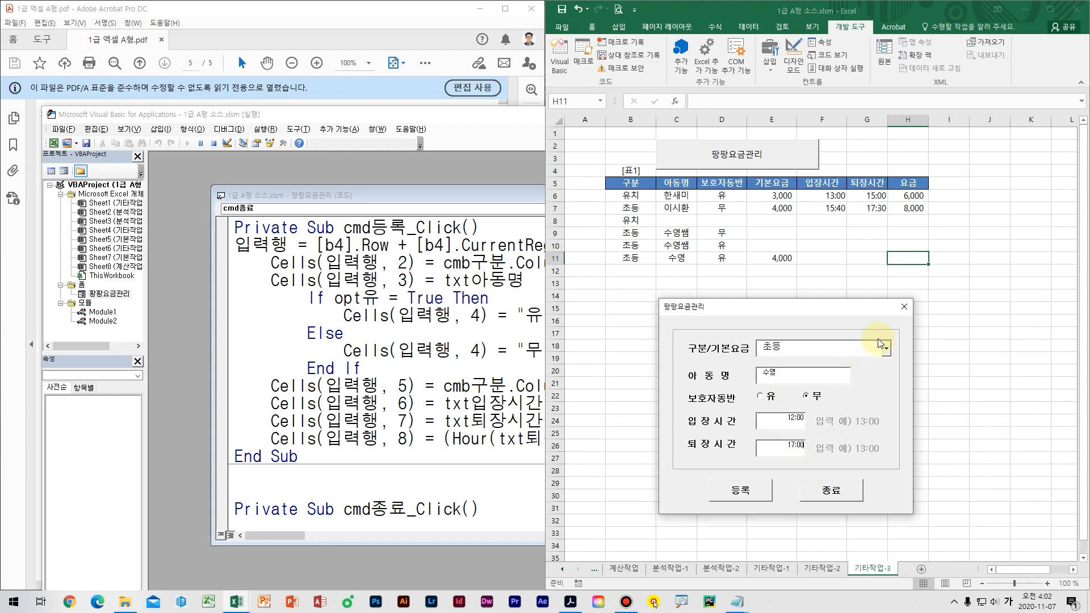
- Select 초등 with the 4,000 기본요금 again and register the form's entry in [표1]
left_click(887, 349)
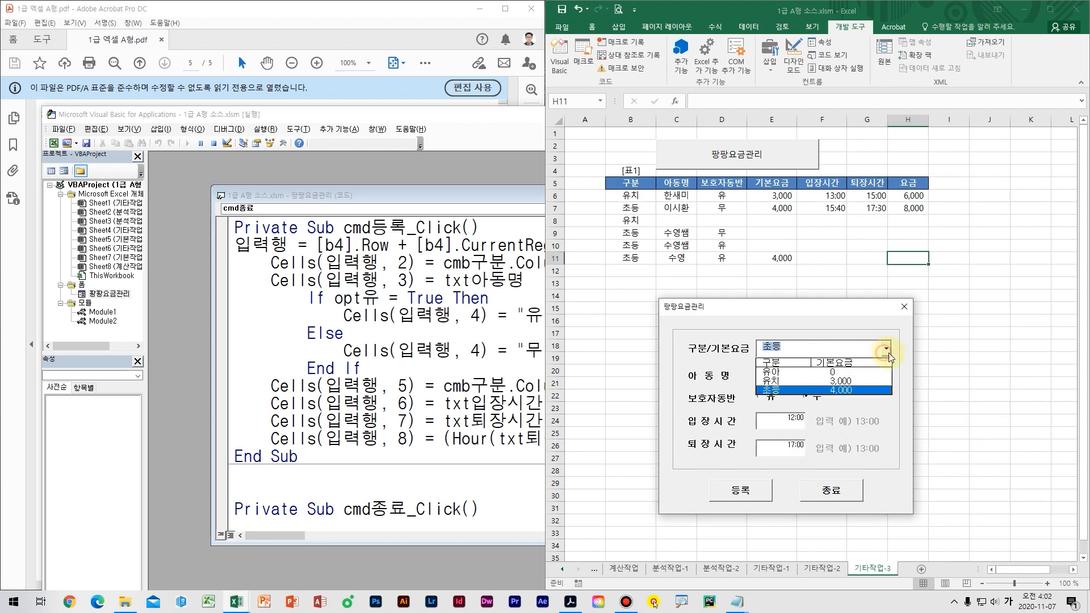
left_click(862, 391)
left_click(751, 494)
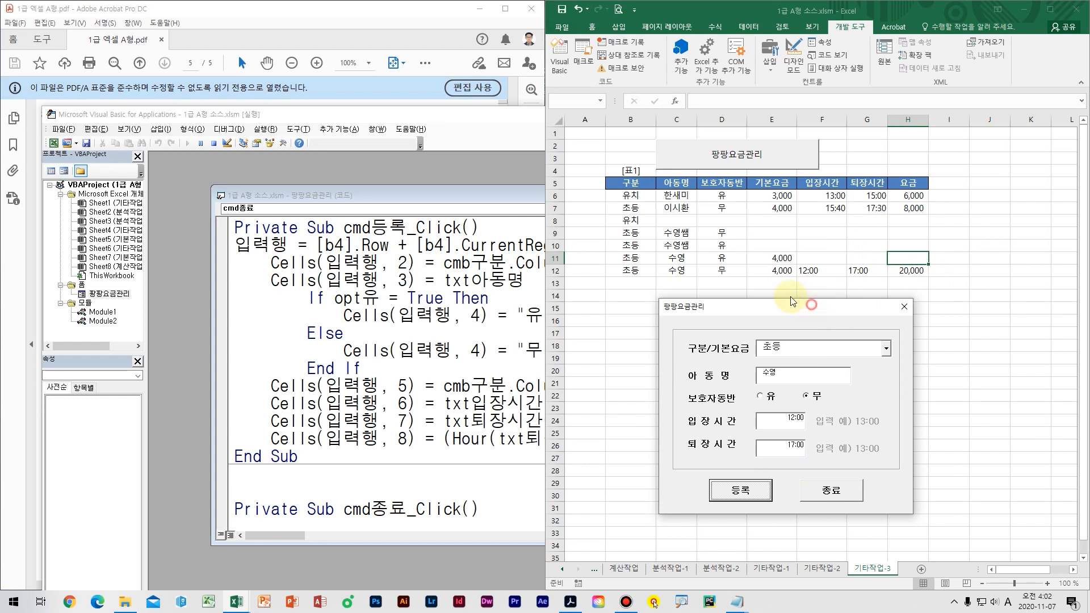
- End the 팡팡요금관리 form with its 종료 command and acknowledge the date and time message box
left_click(806, 482)
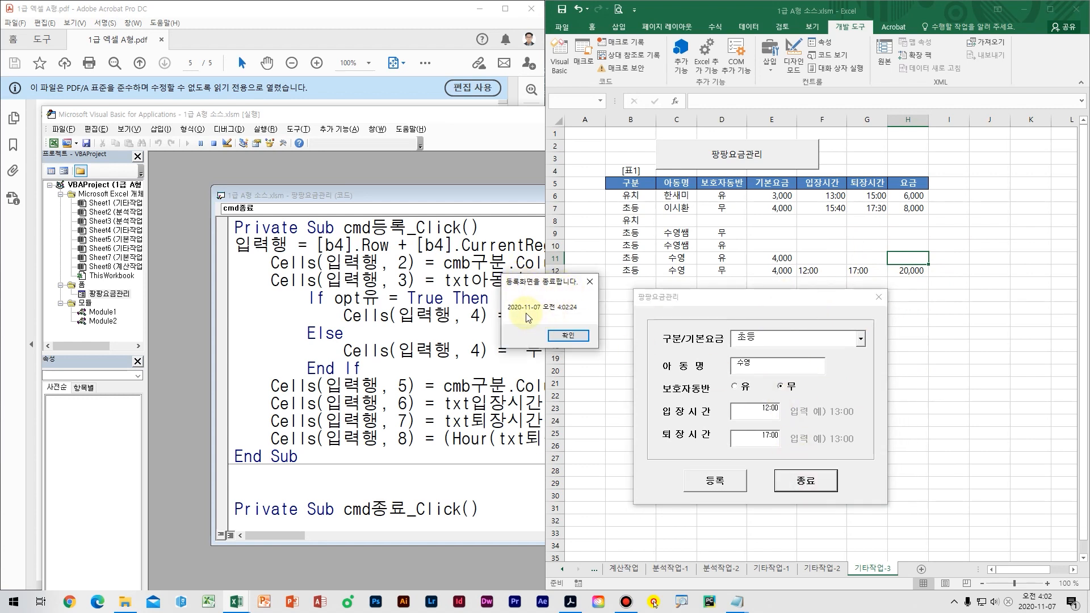
left_click(570, 336)
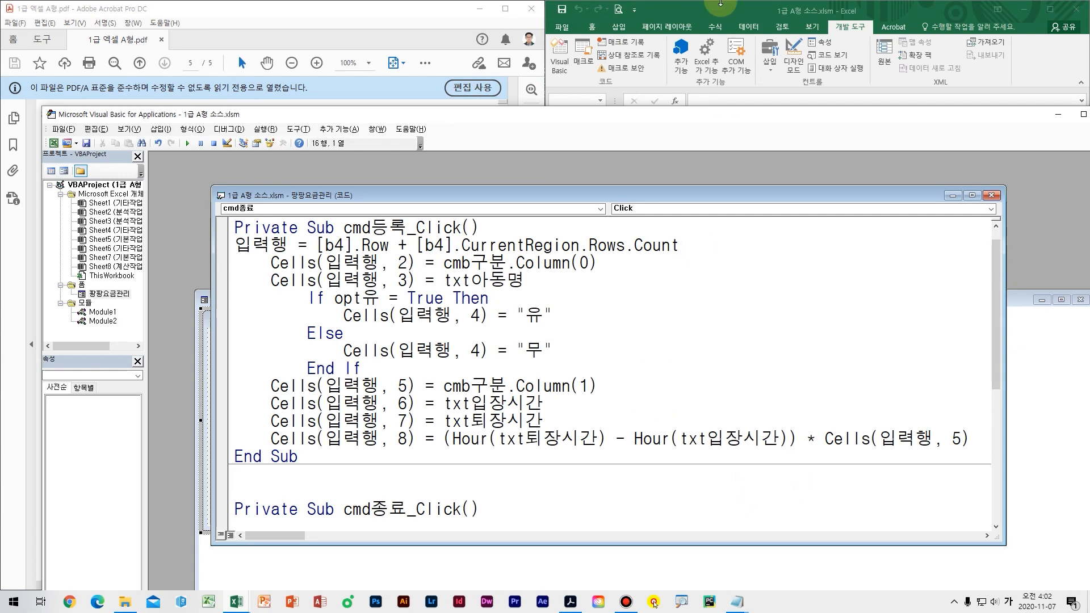
scroll(559, 348, "up", 1)
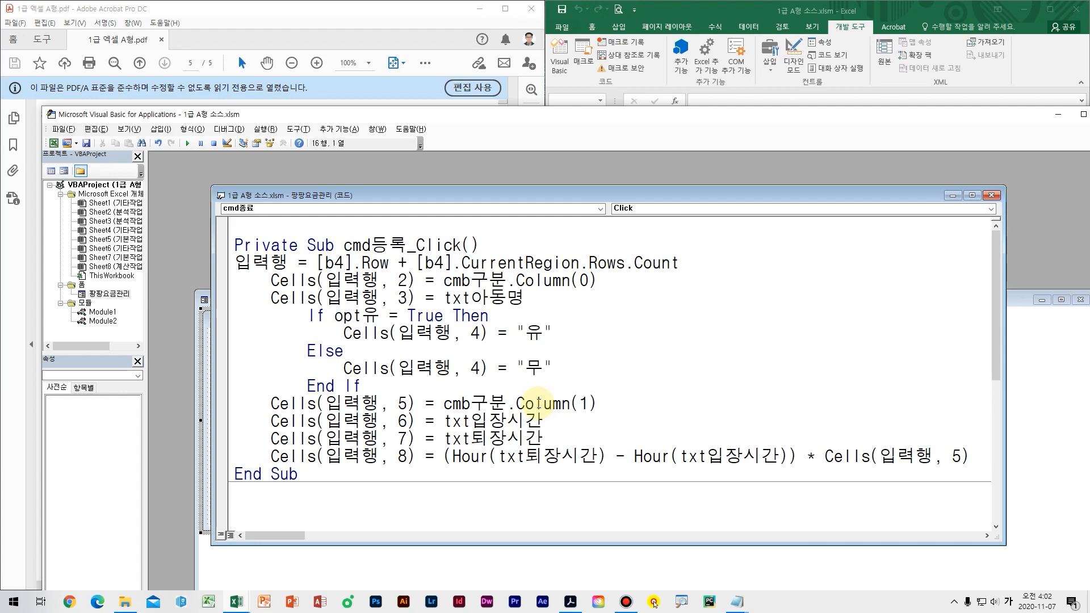
key("super+shift+s")
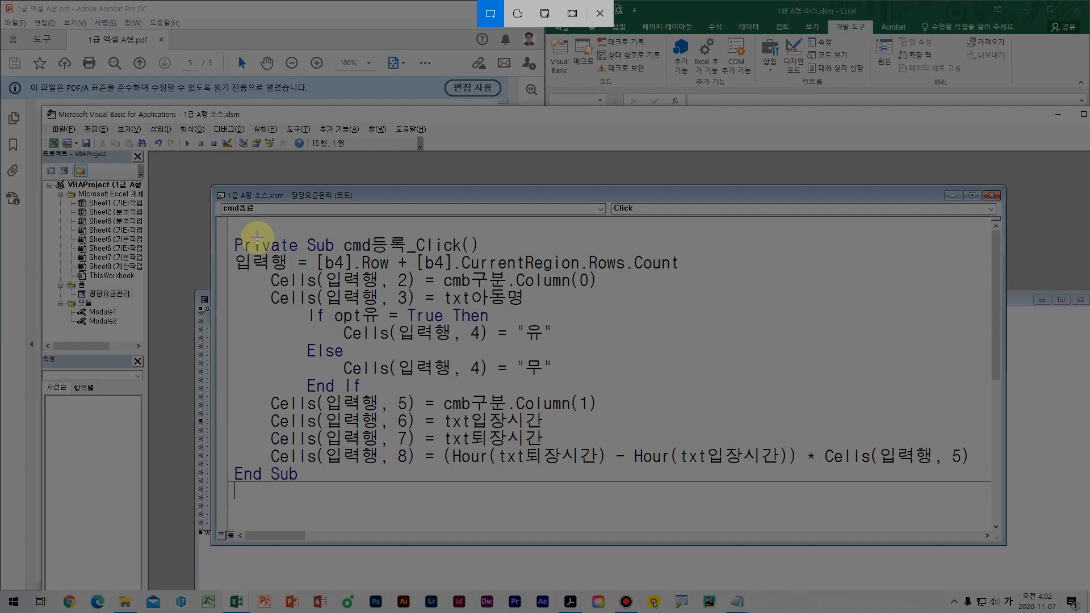
key("Escape")
left_click_drag(456, 202, 446, 194)
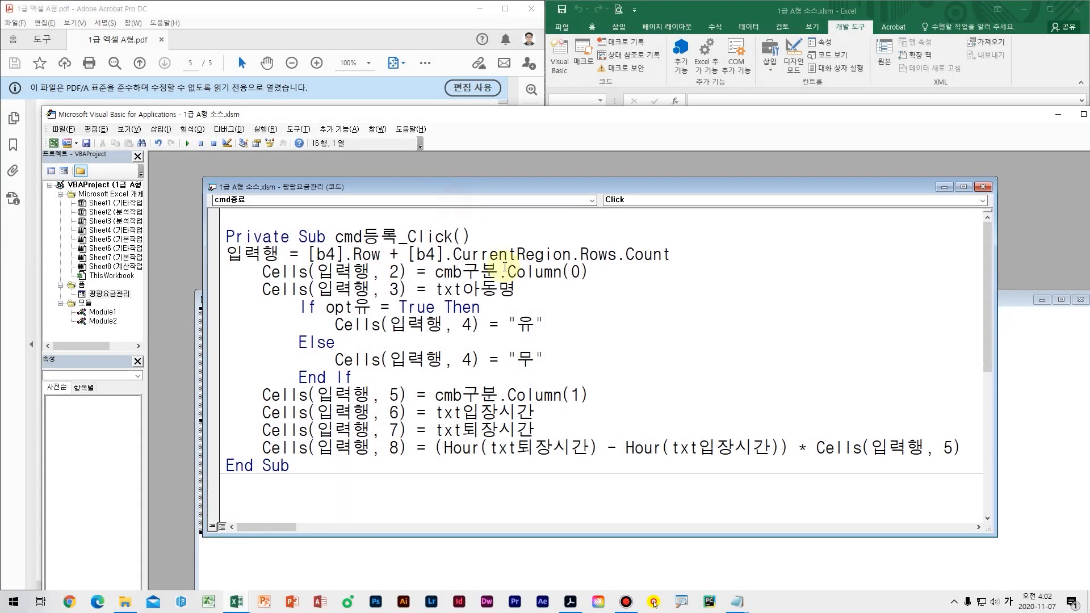
left_click(648, 405)
left_click(967, 449)
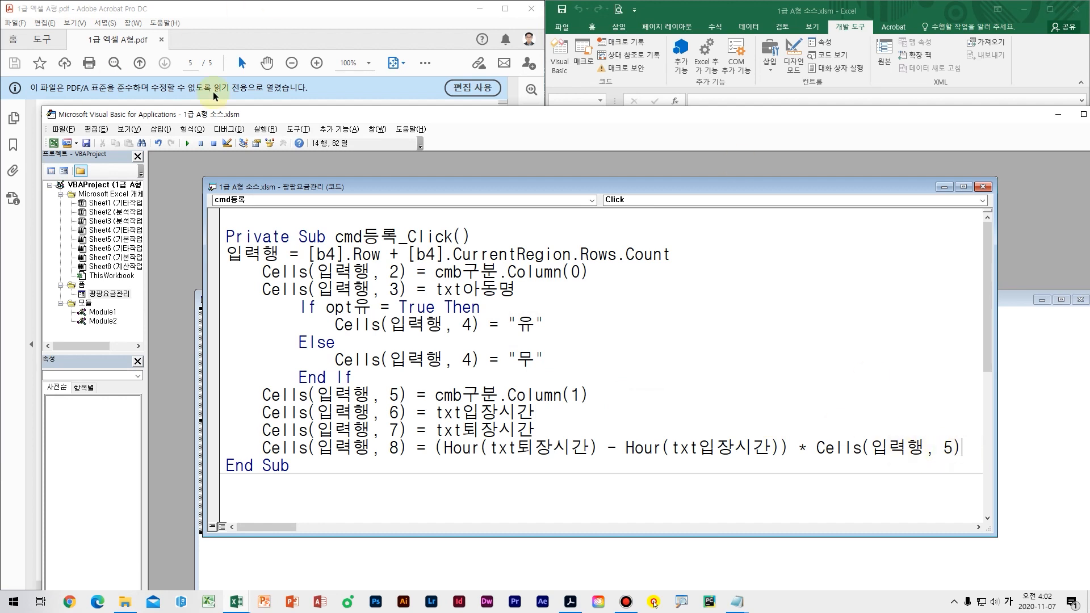
- Switch from the VBA editor back to the 기타작업-3 worksheet in Excel and select cell E20
key("alt+F11")
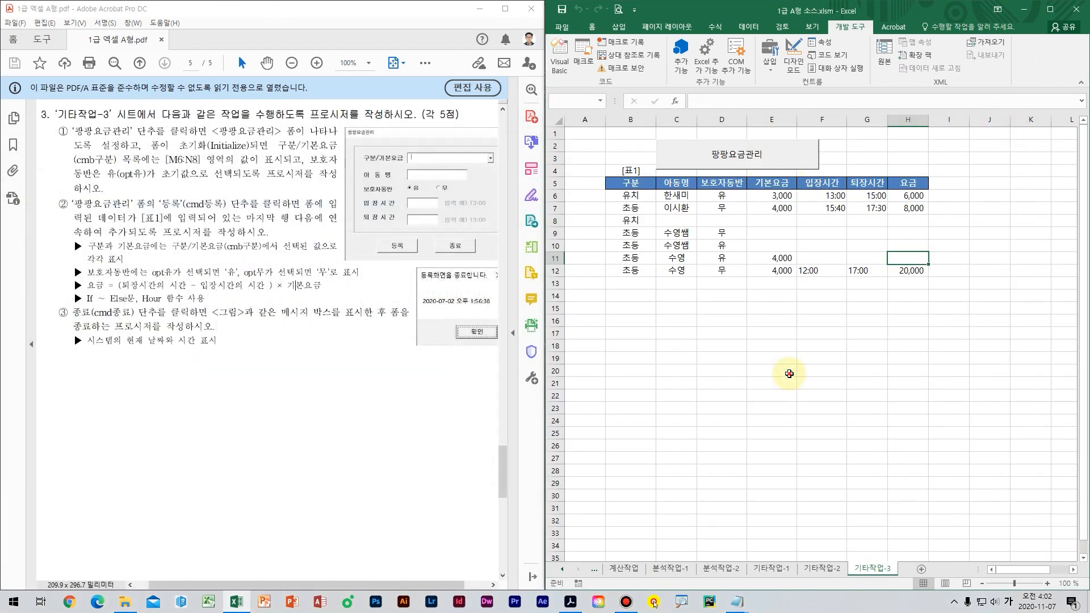
left_click(789, 374)
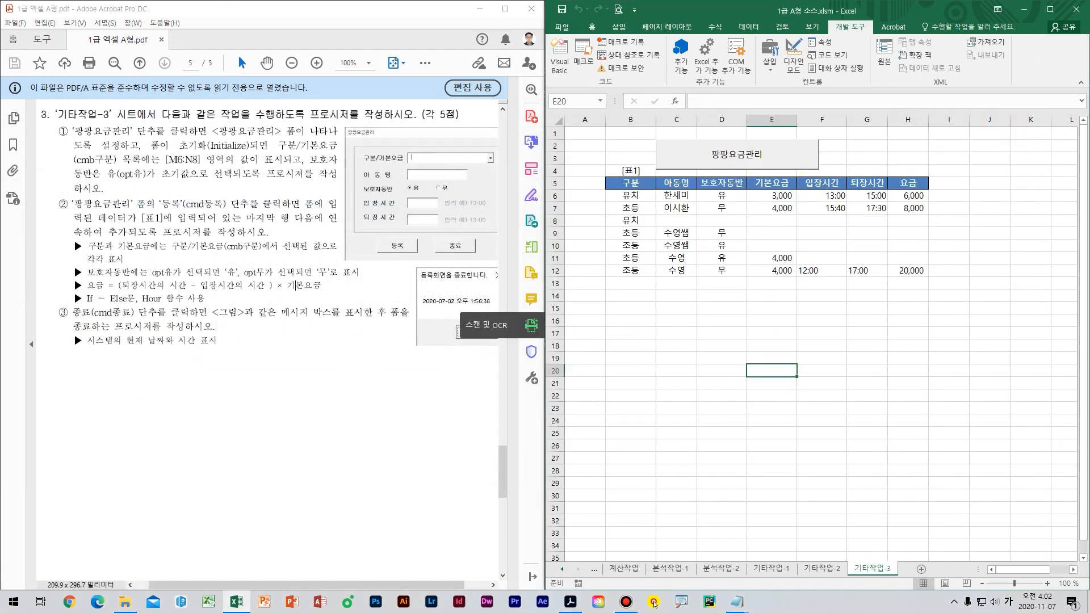